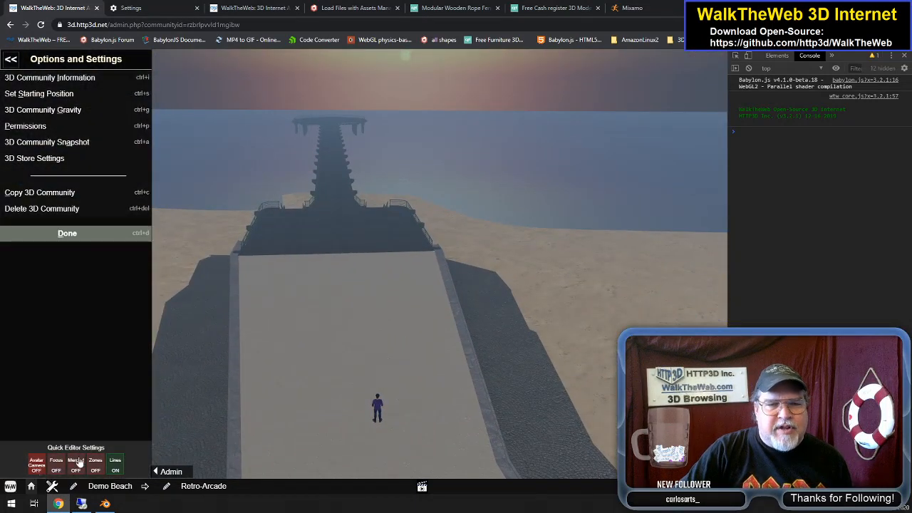
# Look over the pier and surrounding beach of the Demo Beach scene and turn on the avatar camera
pyautogui.moveTo(342, 351); pyautogui.dragTo(333, 378)
pyautogui.scroll(3, 334, 378)
pyautogui.scroll(4, 334, 378)
pyautogui.moveTo(369, 325); pyautogui.dragTo(524, 159)
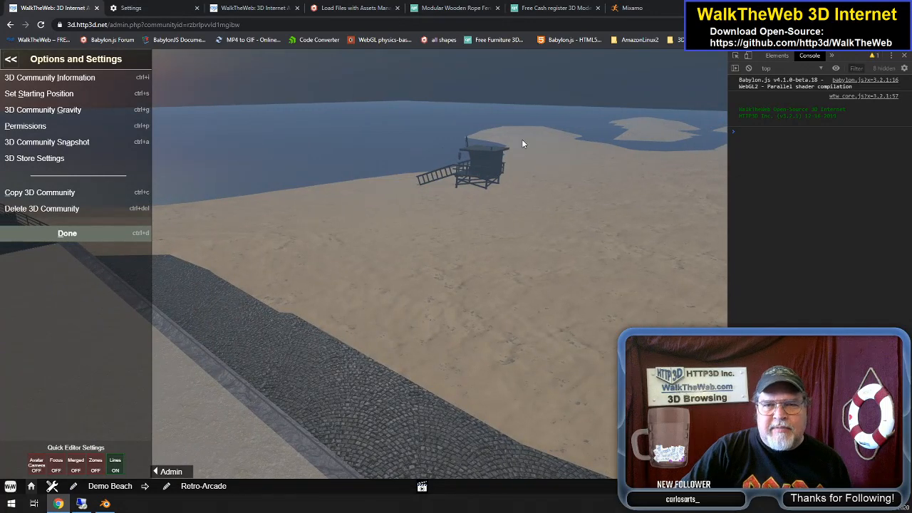
pyautogui.moveTo(385, 293); pyautogui.dragTo(476, 246)
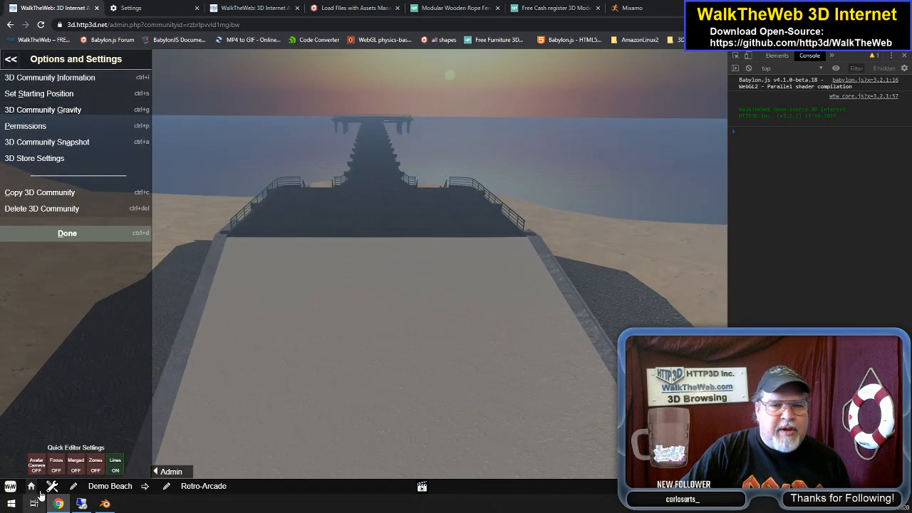
pyautogui.click(37, 464)
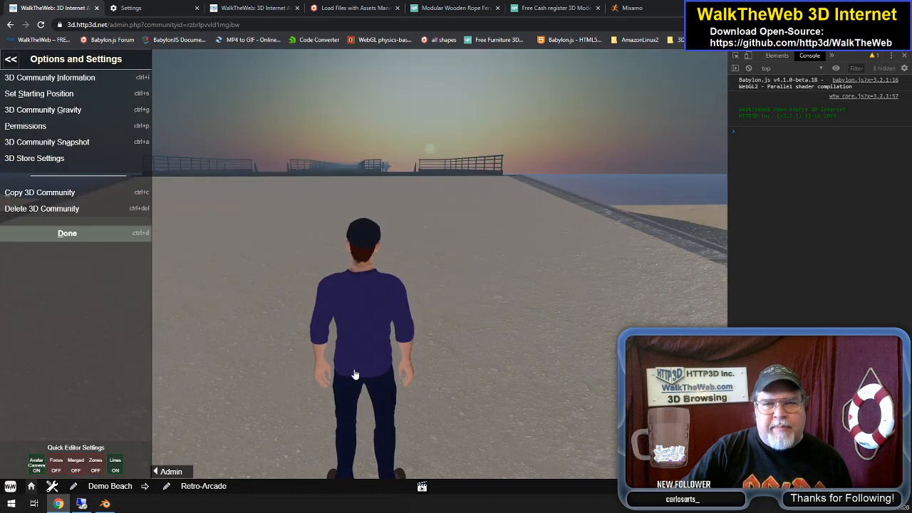
# Walk the avatar forward and back along the walkway to examine how the pier's lifeguard building loads with distance
pyautogui.press('w')
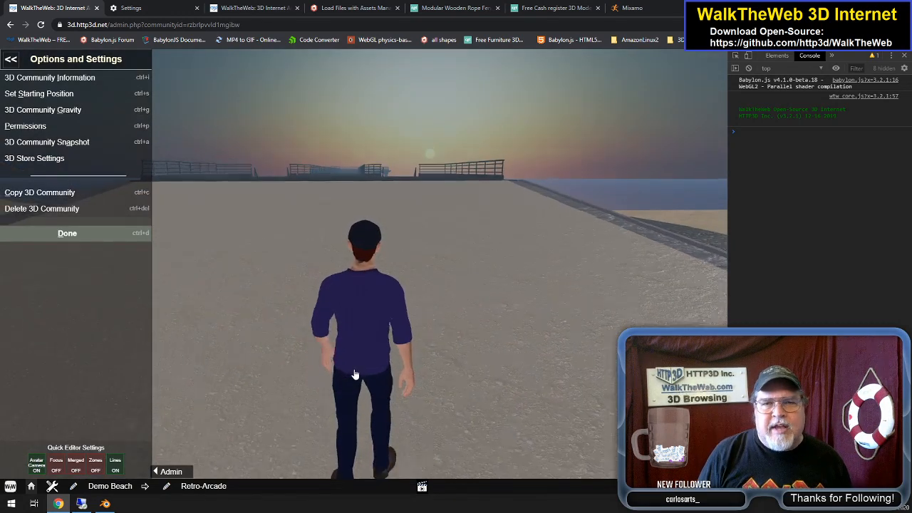
pyautogui.press('w')
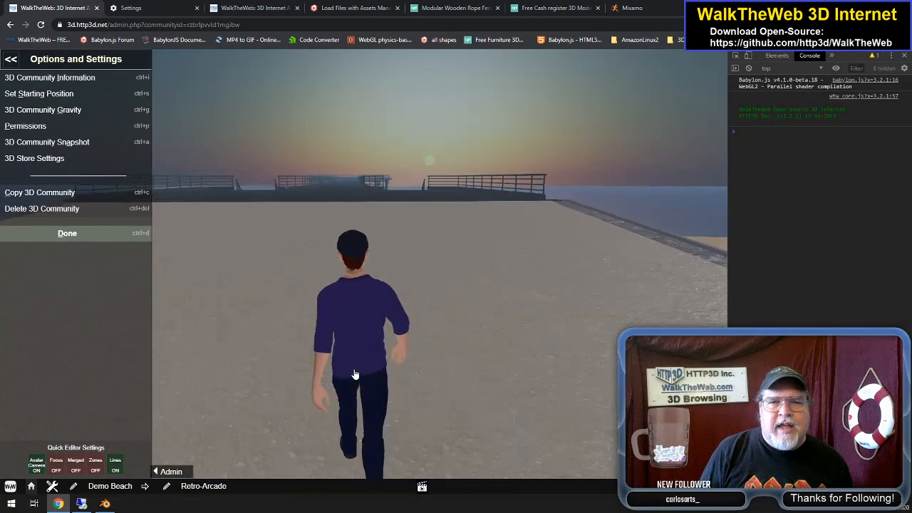
pyautogui.press('w')
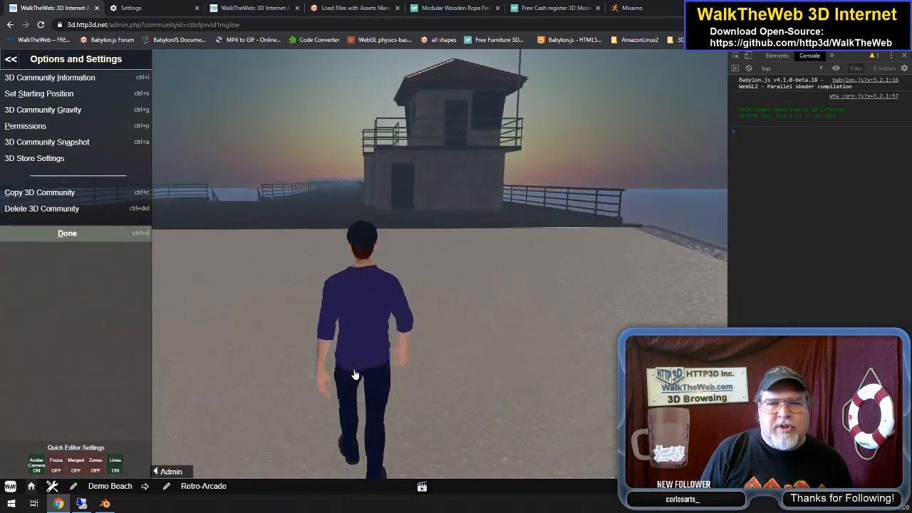
pyautogui.press('w')
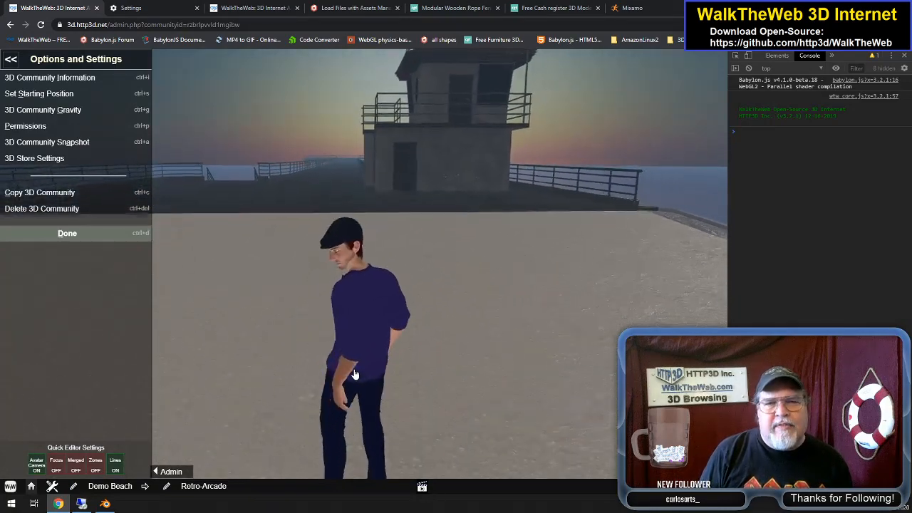
pyautogui.press('s')
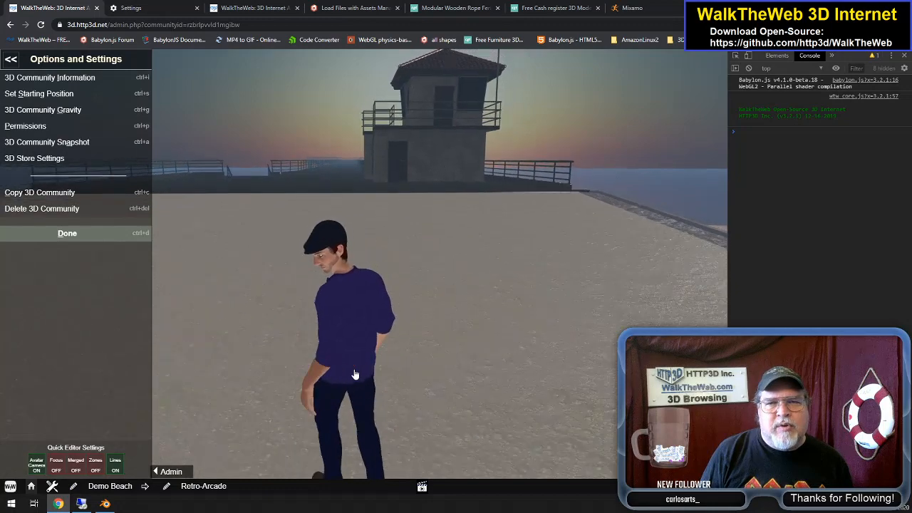
pyautogui.press('s')
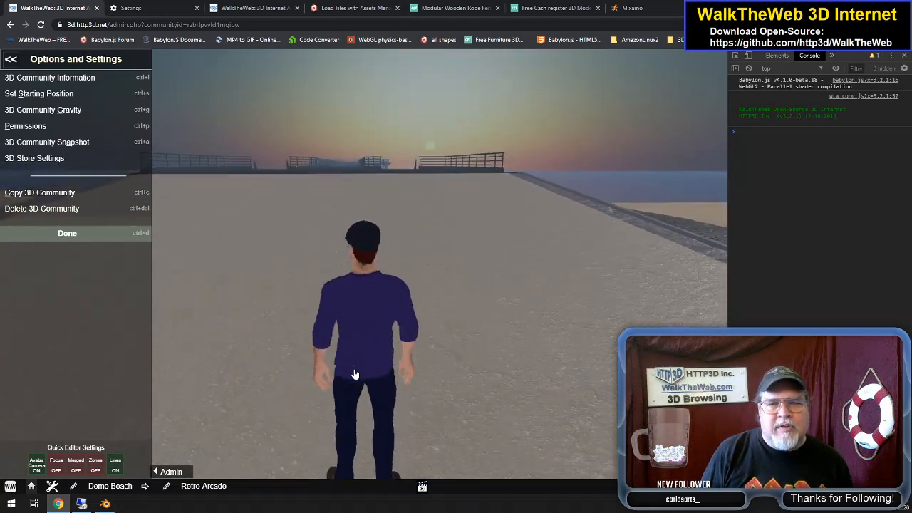
pyautogui.press('w')
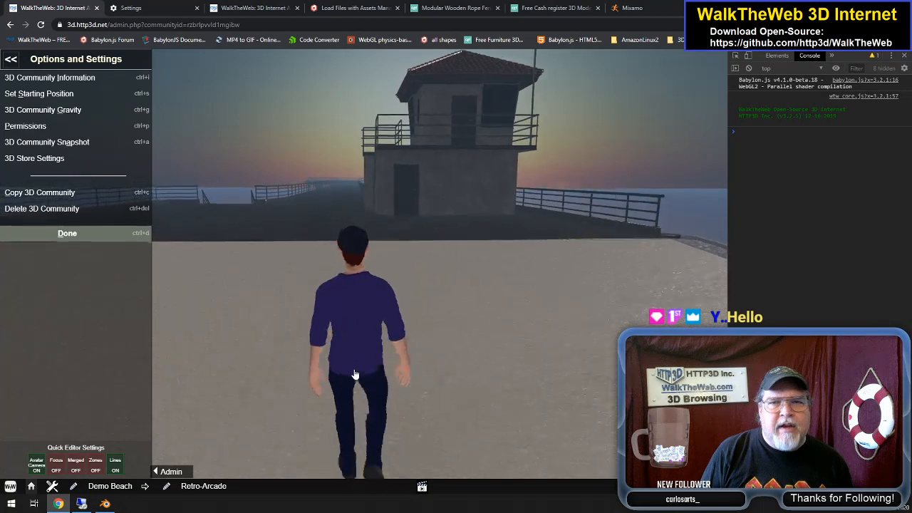
pyautogui.press('a')
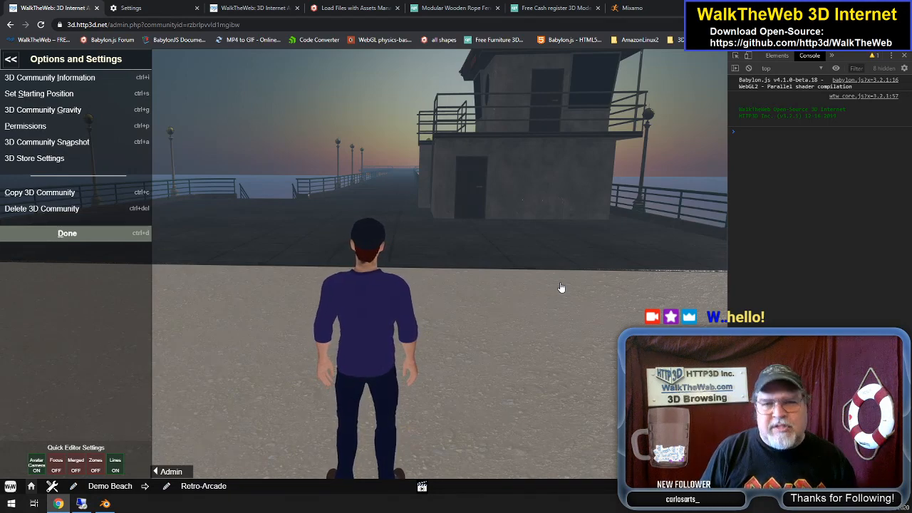
# Back the avatar away from the lifeguard building to examine how the lamp posts and railings render from farther off
pyautogui.press('Down')
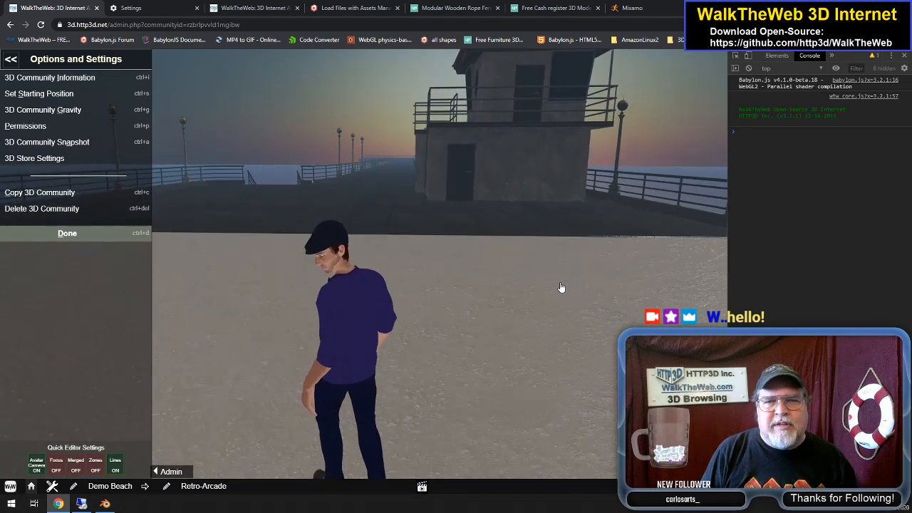
pyautogui.press('Down')
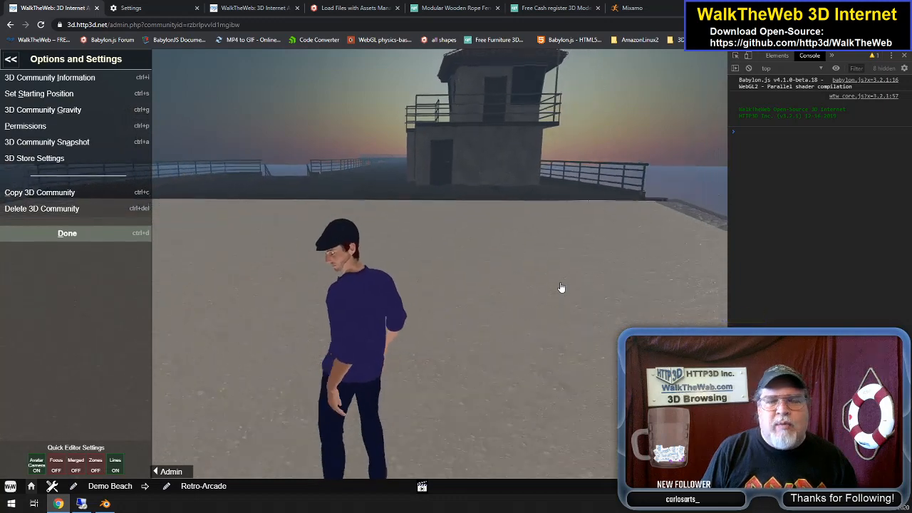
pyautogui.press('Down')
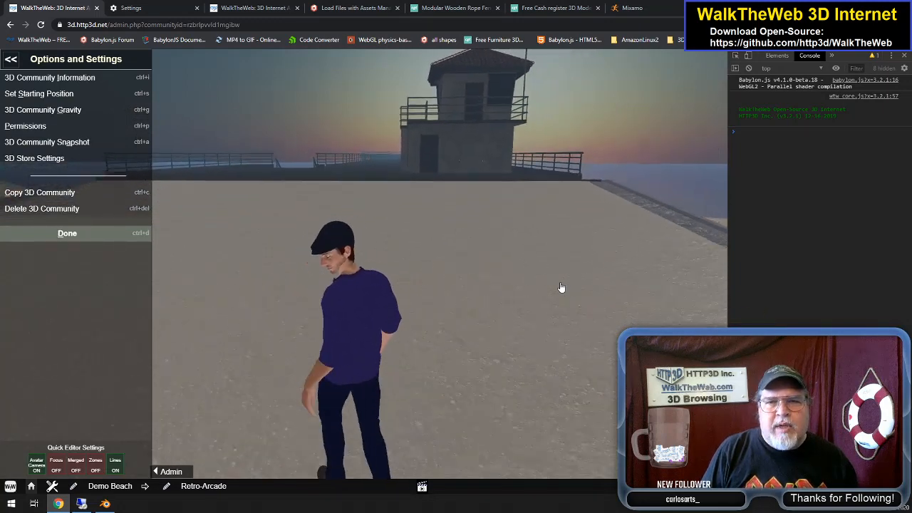
pyautogui.press('Down')
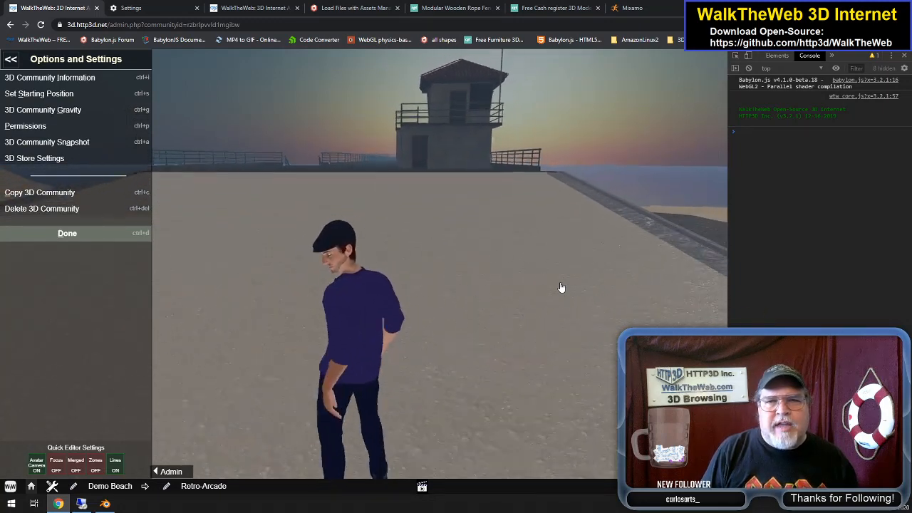
pyautogui.press('Down')
# Turn the avatar and walk it up to the pier entrance beside the lifeguard building
pyautogui.press('Left')
pyautogui.press('Up')
pyautogui.press('Right')
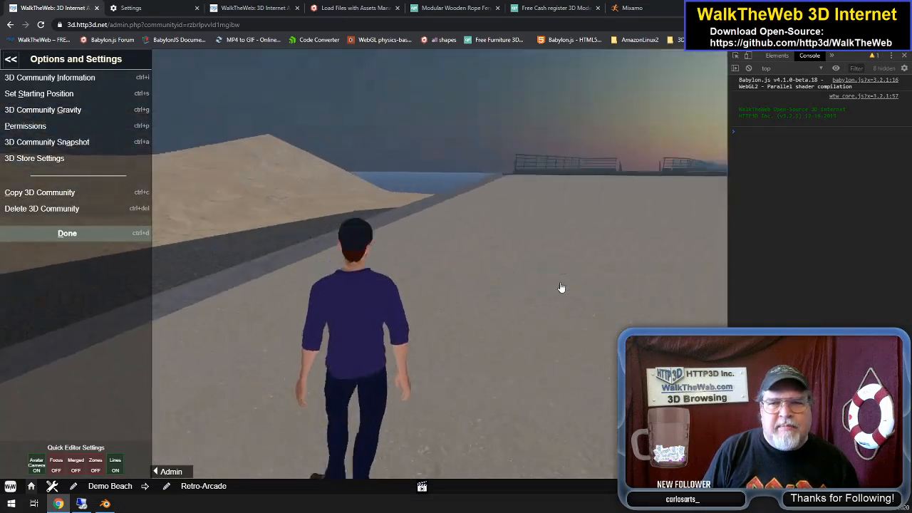
pyautogui.press('Up')
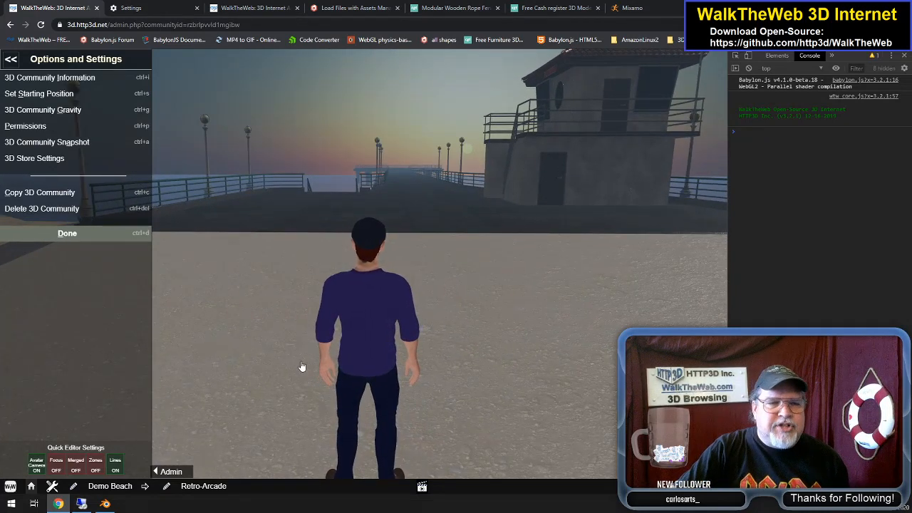
# Switch to Blender to view the pier-lifeguard.blend model and maximize its window
pyautogui.moveTo(107, 505)
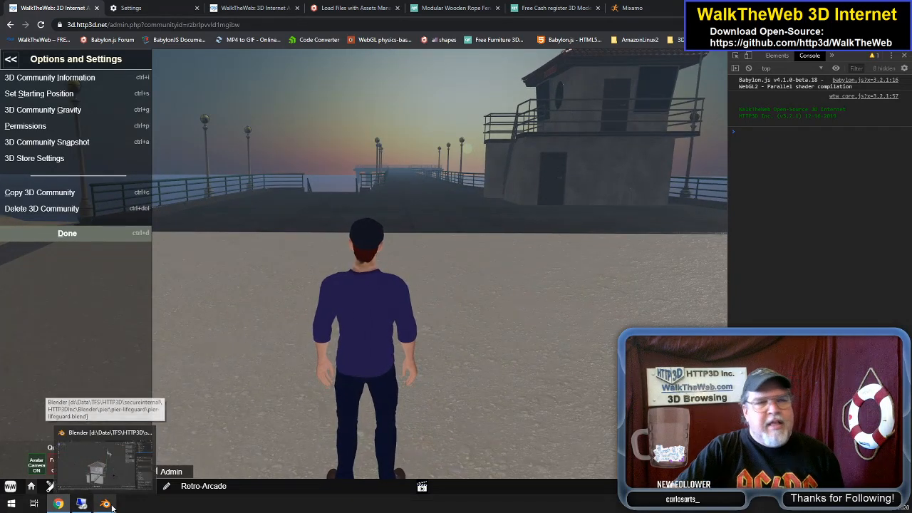
pyautogui.click(112, 506)
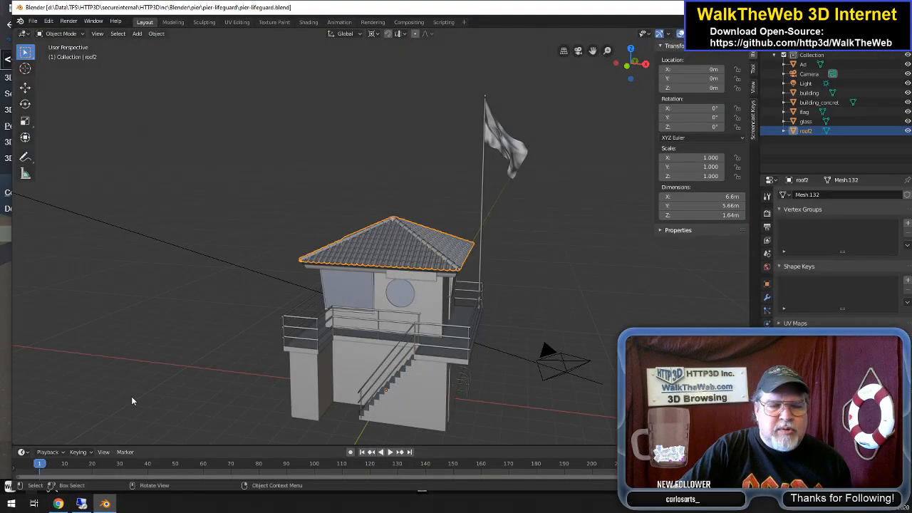
pyautogui.doubleClick(351, 12)
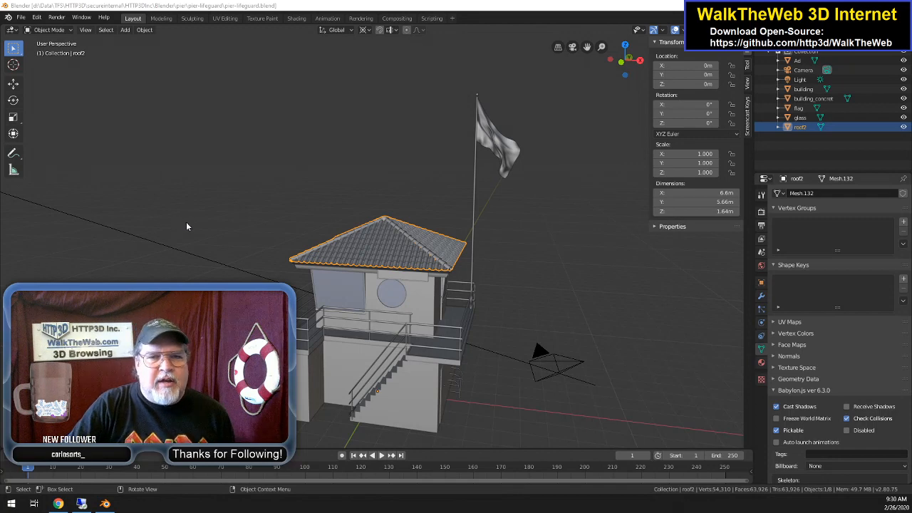
# Switch back to the Demo Beach scene in Chrome and walk the avatar to the walkway's edge facing the beach
pyautogui.click(60, 504)
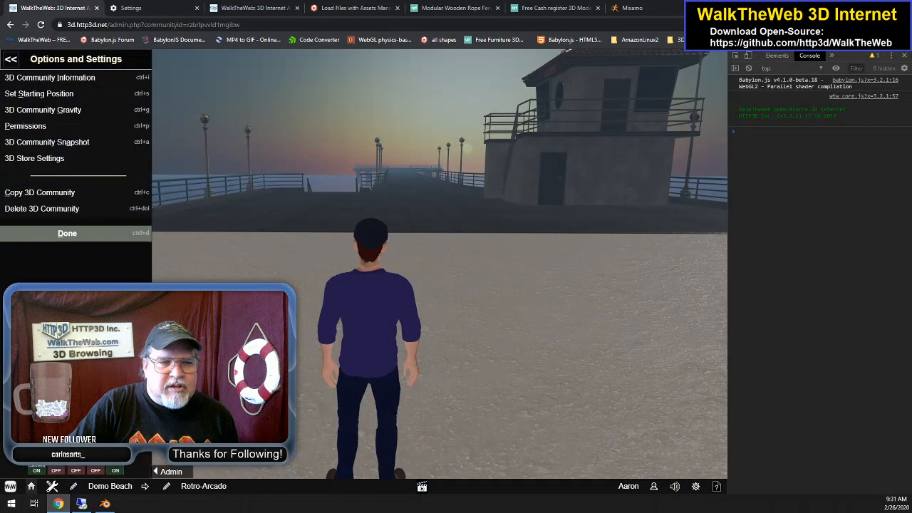
pyautogui.press('Right')
pyautogui.press('Up')
pyautogui.press('Right')
pyautogui.press('Right')
pyautogui.press('Up')
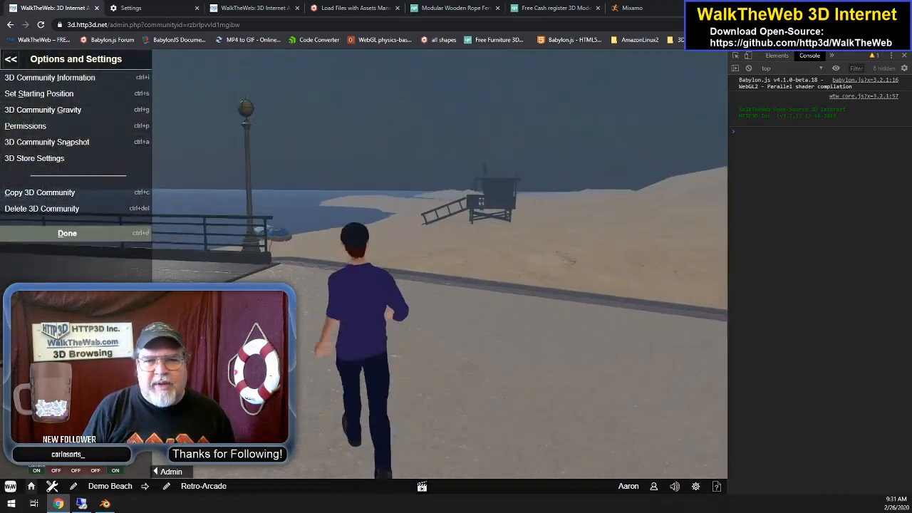
pyautogui.press('Left')
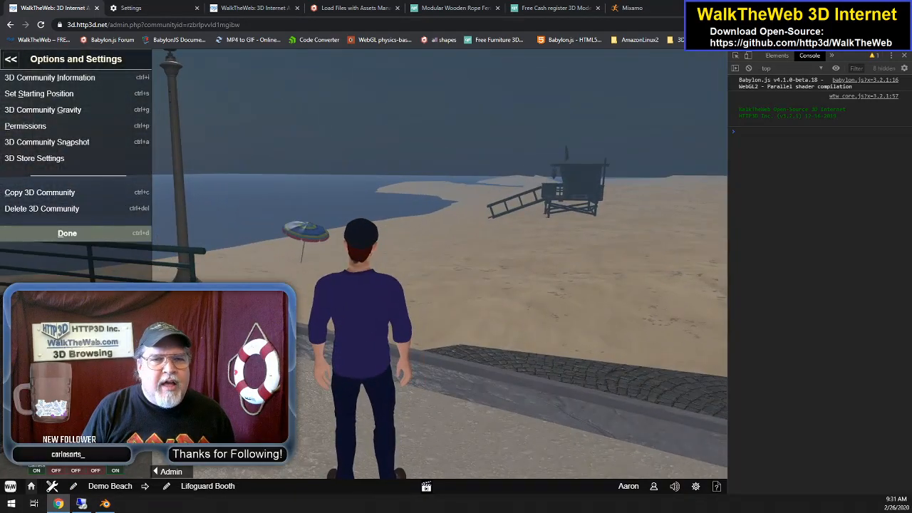
pyautogui.press('Up')
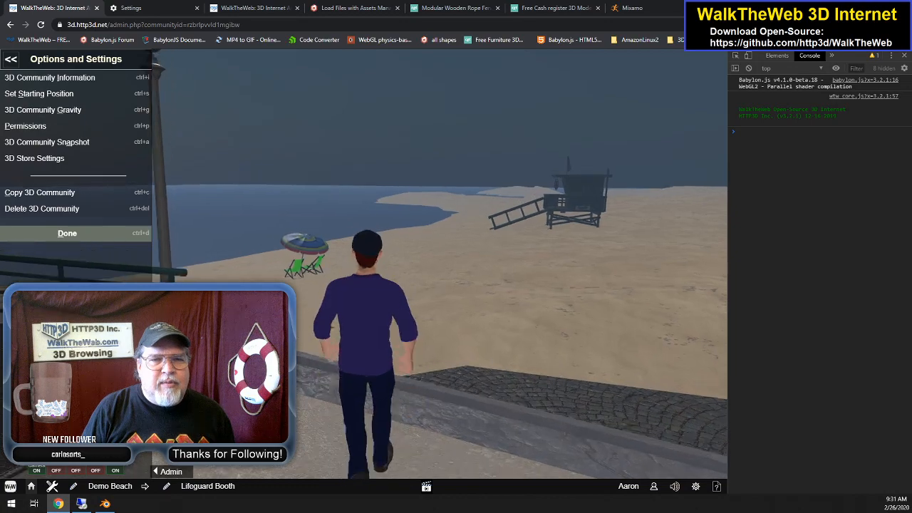
# Walk the avatar across the sand to the people standing and sitting by the striped beach umbrella
pyautogui.press('Left')
pyautogui.press('Up')
pyautogui.press('Left')
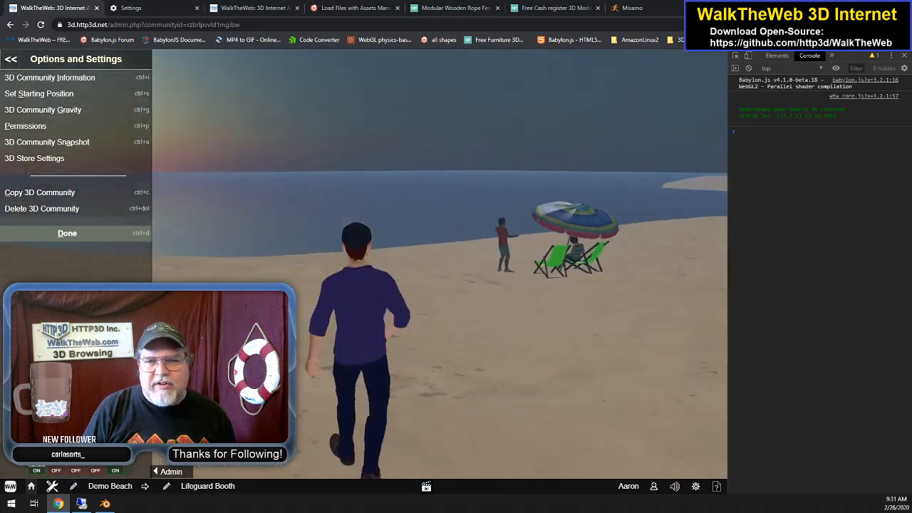
pyautogui.press('Right')
pyautogui.press('Up')
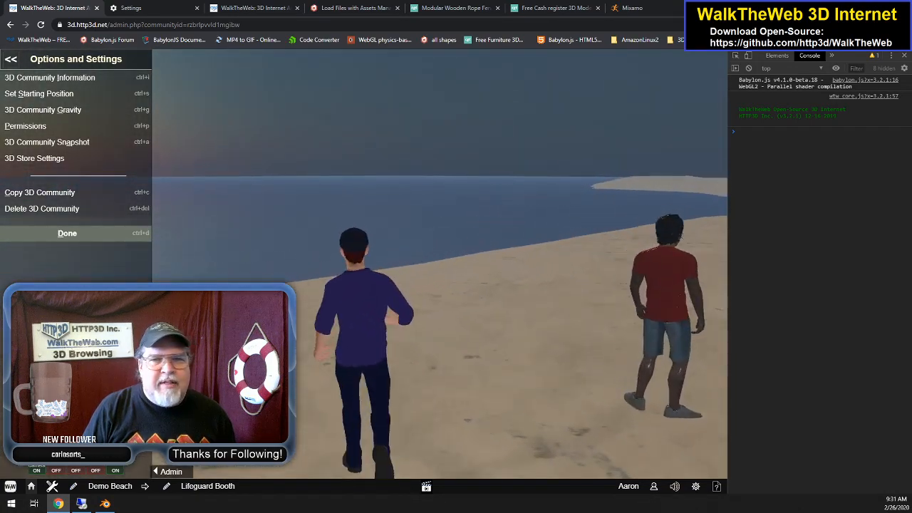
# Turn the avatar around on the sand to examine the wooden lifeguard booth, the dunes, the pier and the umbrella
pyautogui.press('Right')
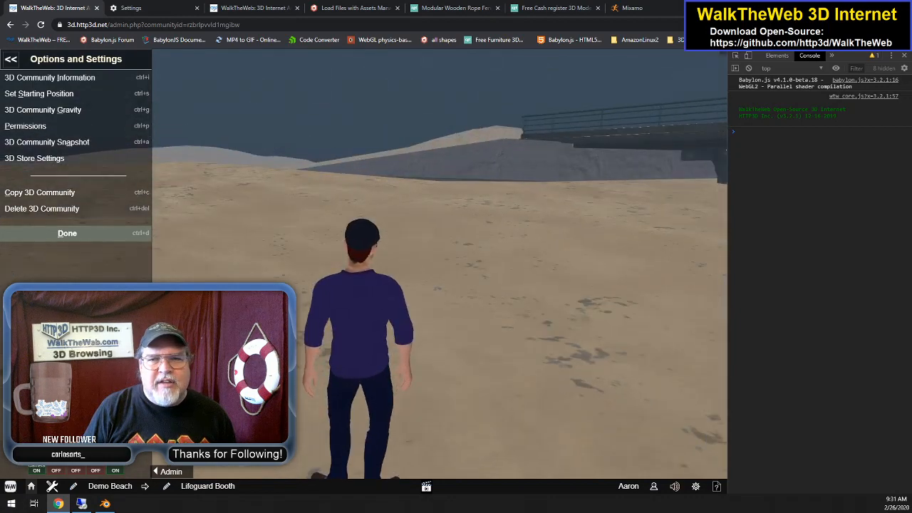
pyautogui.press('Right')
pyautogui.press('Left')
pyautogui.press('Left')
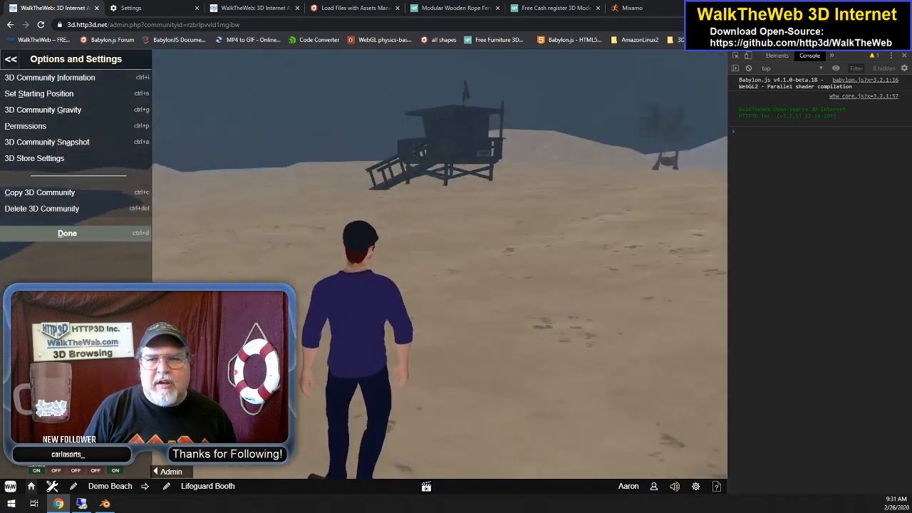
pyautogui.press('Right')
pyautogui.press('Left')
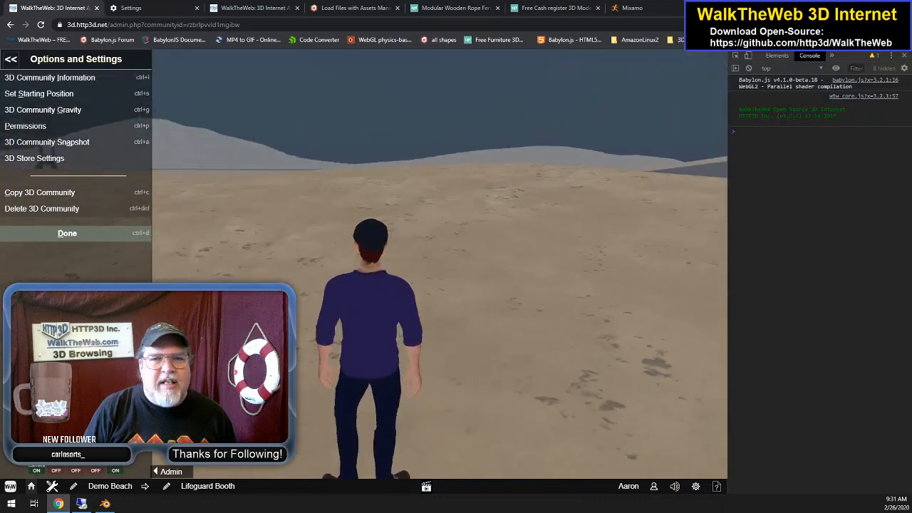
pyautogui.press('Left')
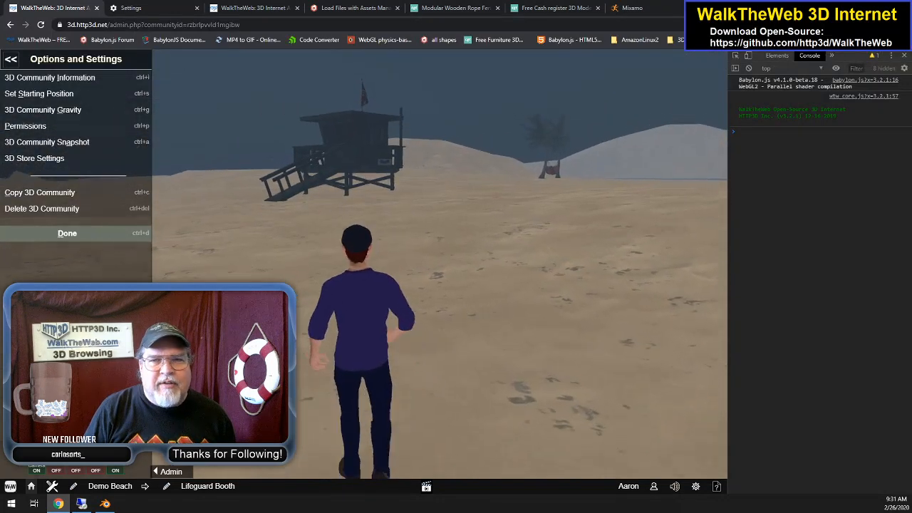
pyautogui.press('Right')
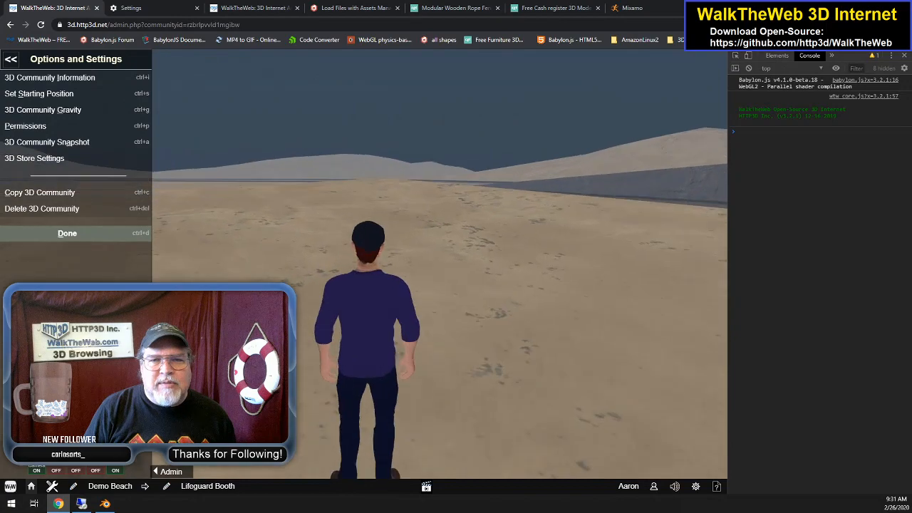
pyautogui.press('Right')
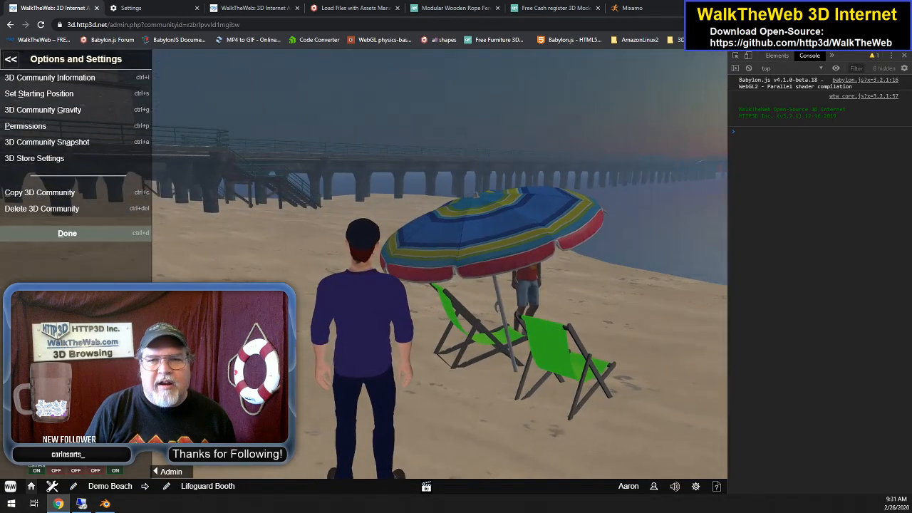
# Walk the avatar past the beach umbrella and look back at the chairs, people and lifeguard booth
pyautogui.press('Up')
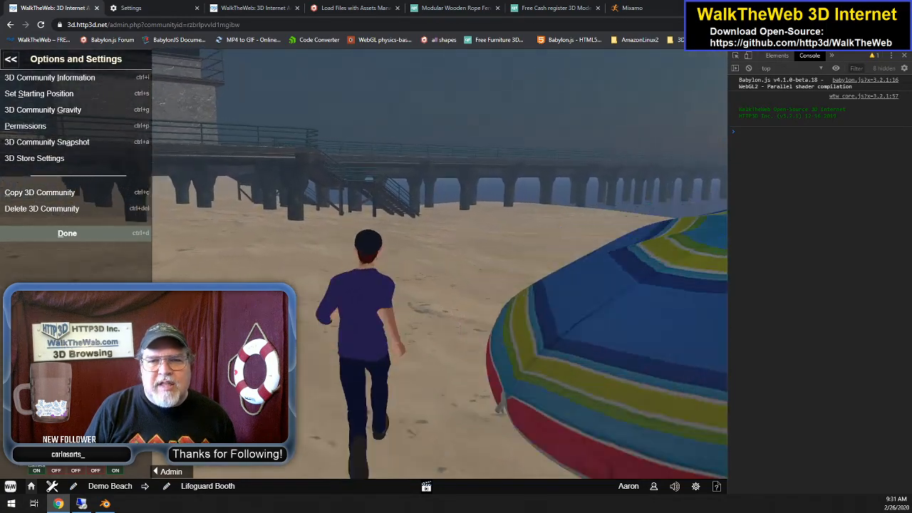
pyautogui.press('Right')
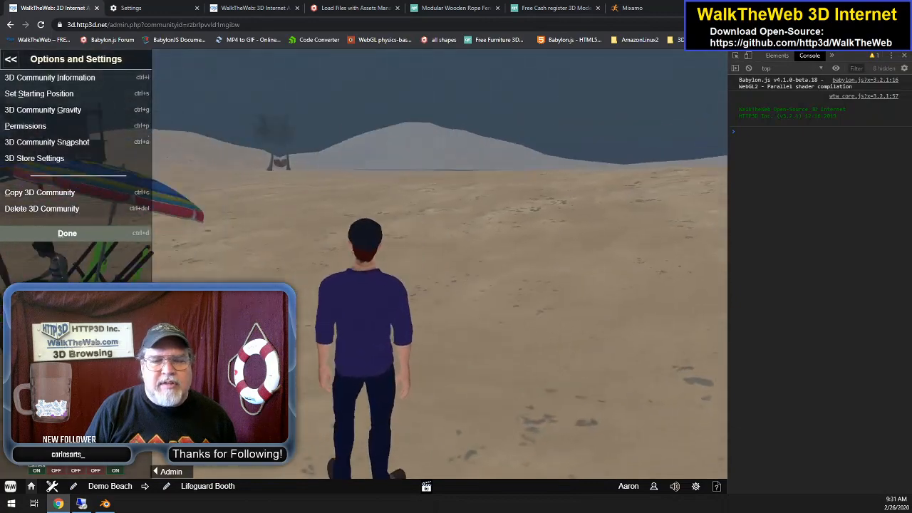
pyautogui.press('Left')
pyautogui.press('Left')
pyautogui.press('Right')
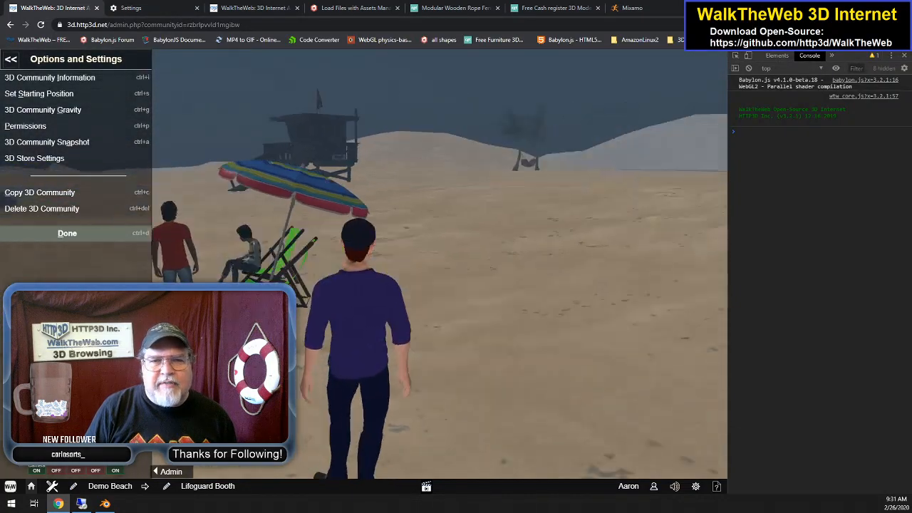
# Turn the avatar on the sand to examine the shoreline, dunes, palm trees, lifeguard booth and the striped umbrella with its visitors
pyautogui.press('Left')
pyautogui.press('Right')
pyautogui.press('Left')
pyautogui.press('Right')
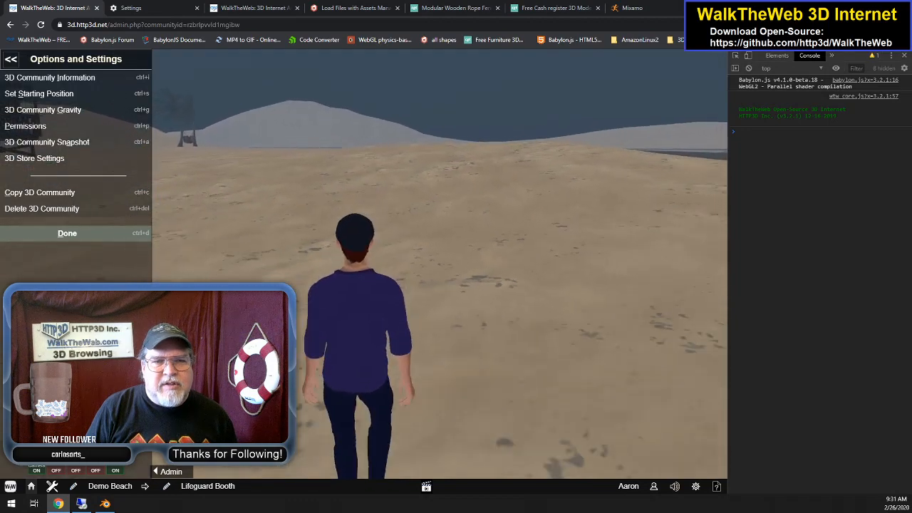
pyautogui.press('Left')
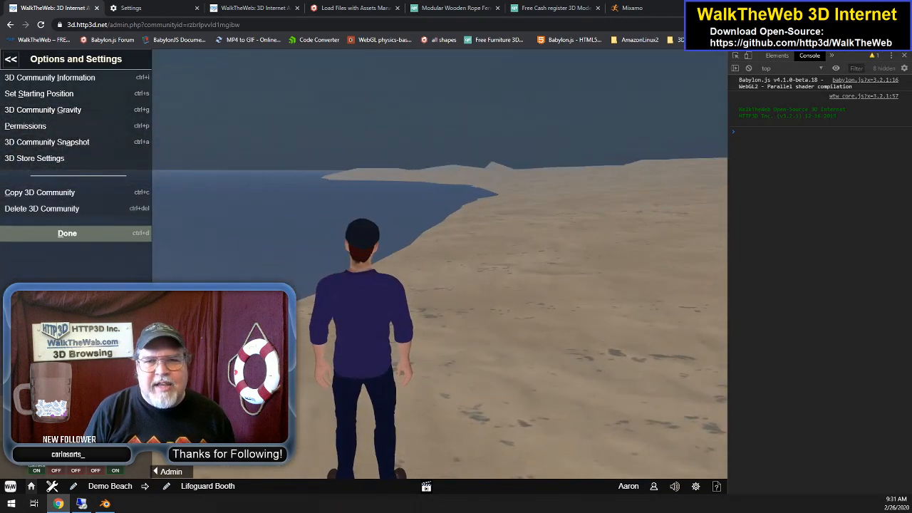
pyautogui.press('Right')
pyautogui.press('Left')
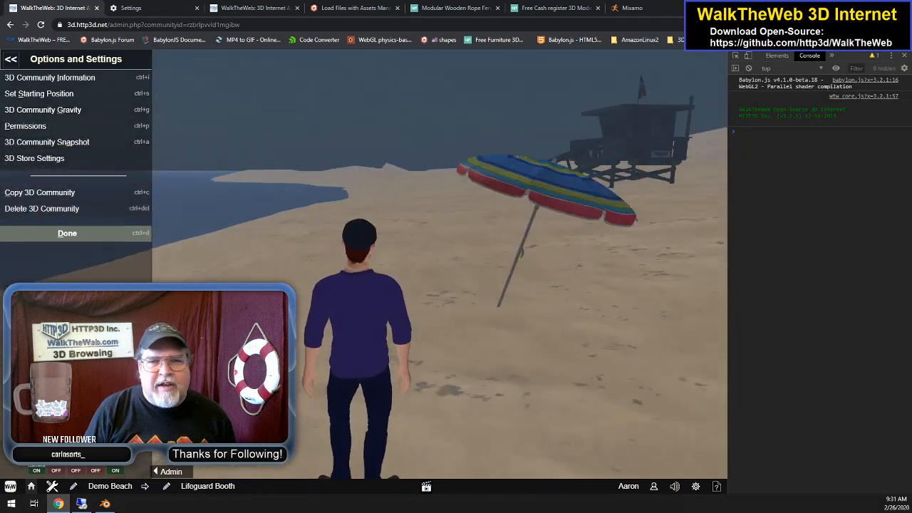
pyautogui.press('Right')
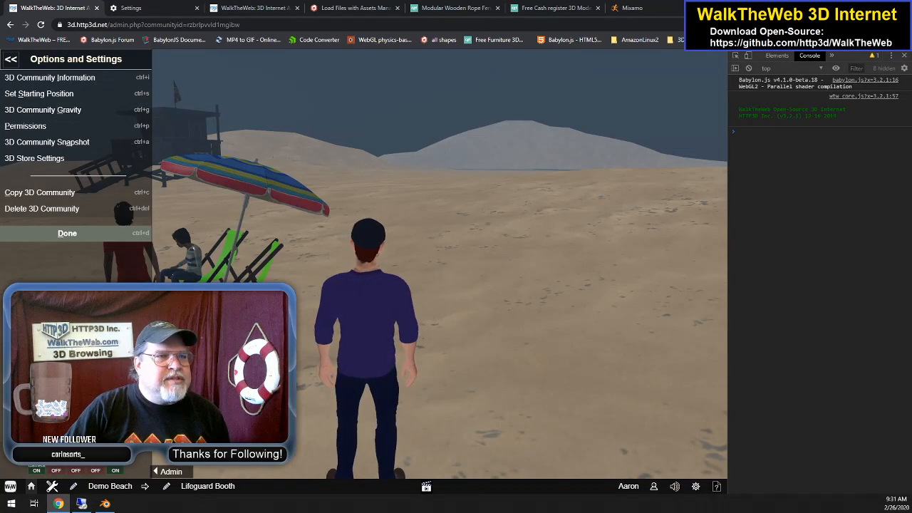
pyautogui.press('Left')
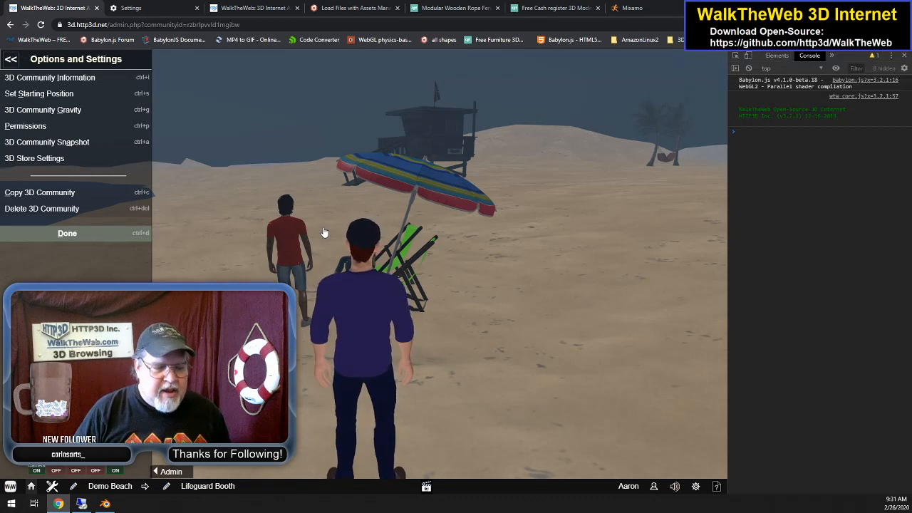
# Walk the avatar past the umbrella onto the open sand and look around at the sea, pier, lifeguard booth and dunes
pyautogui.press('Up')
pyautogui.press('Left')
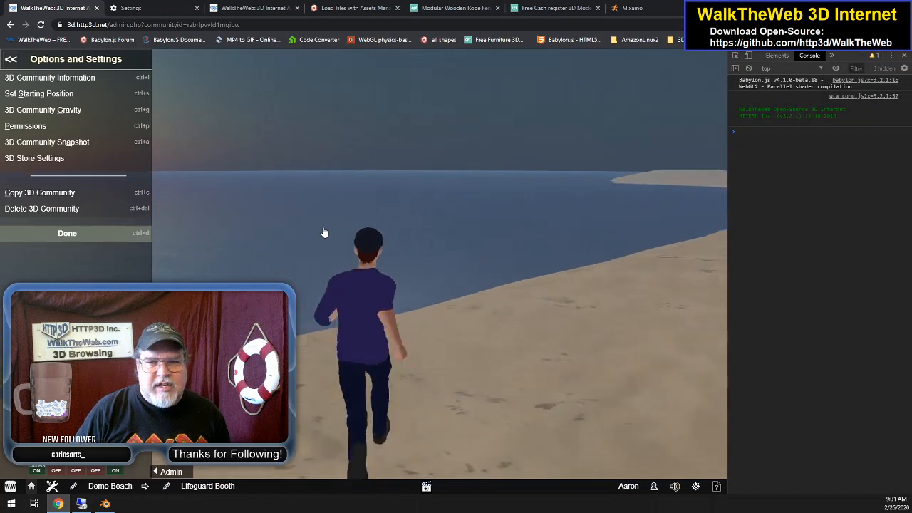
pyautogui.press('Right')
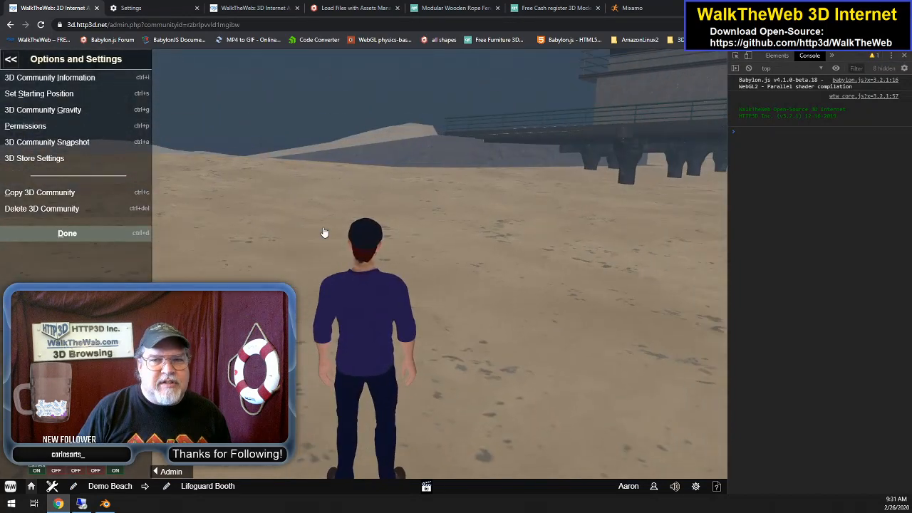
pyautogui.press('Left')
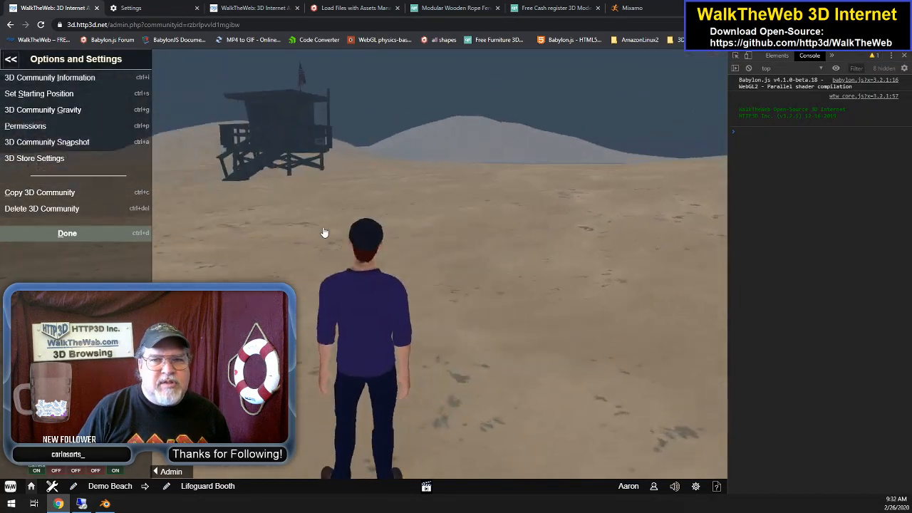
pyautogui.press('Left')
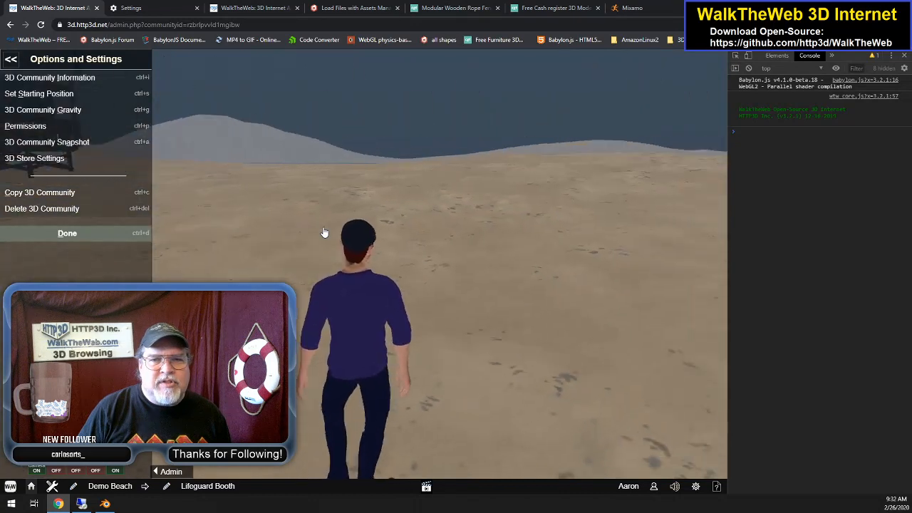
pyautogui.press('Left')
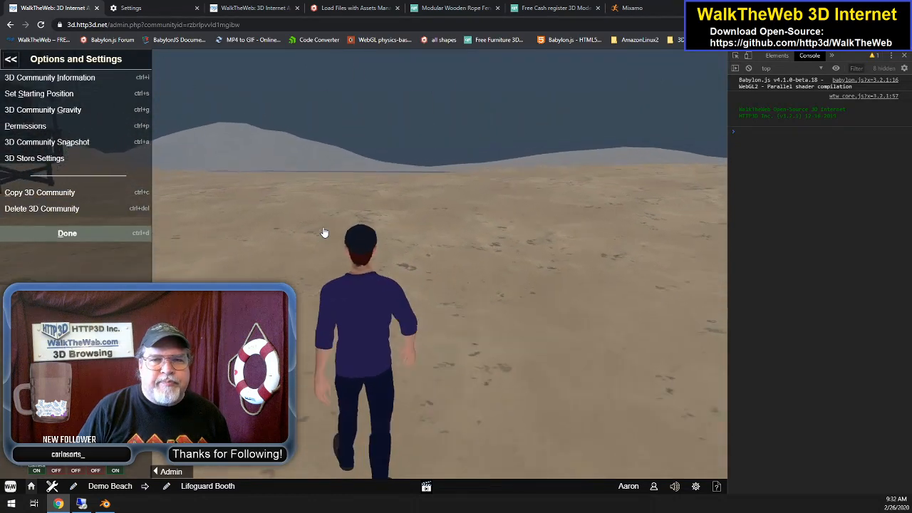
pyautogui.press('Up')
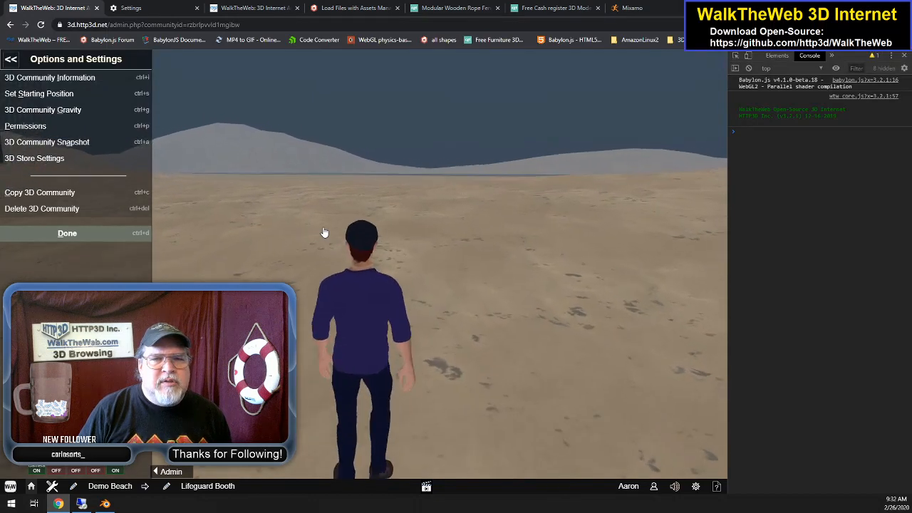
pyautogui.press('Up')
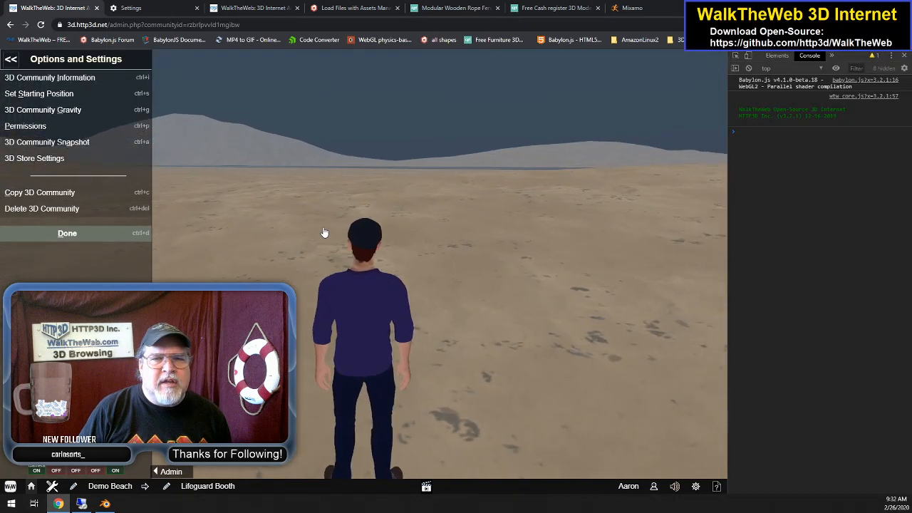
pyautogui.press('Right')
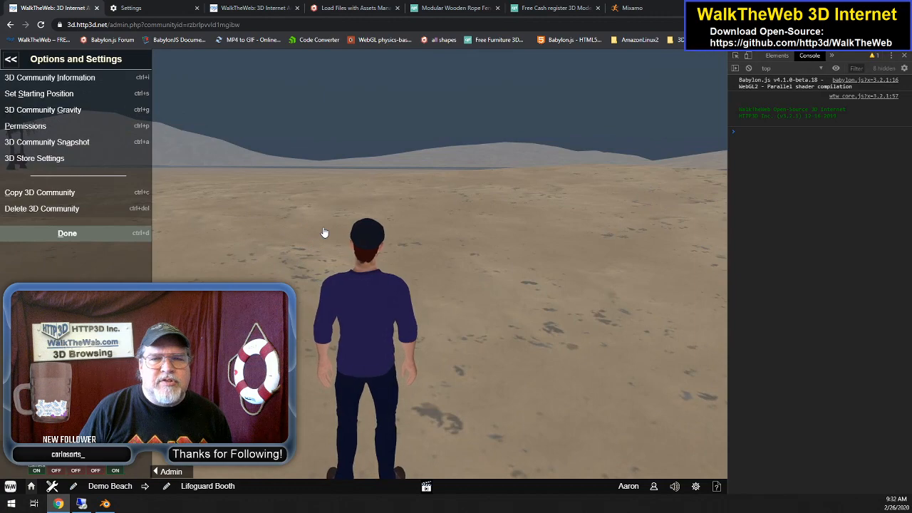
# Turn the avatar back toward the pier and walk up to the two people by the umbrella and green chairs
pyautogui.press('Right')
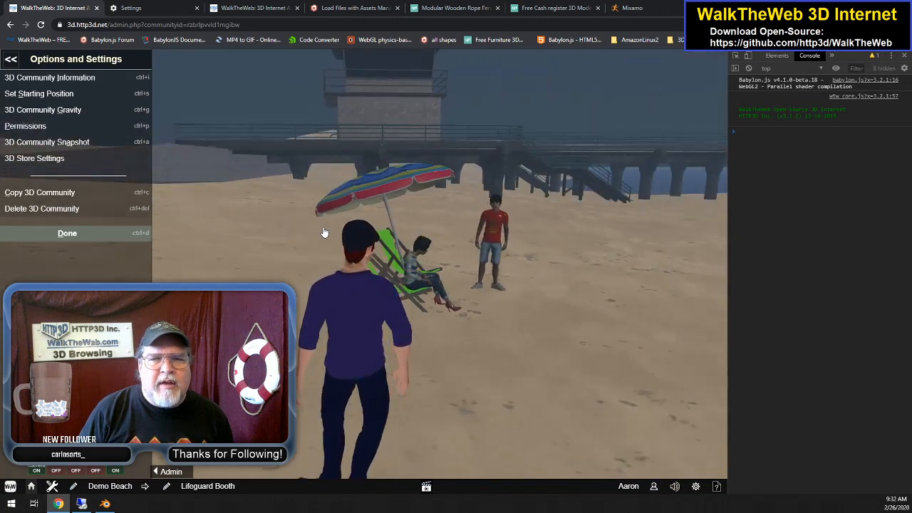
pyautogui.press('Up')
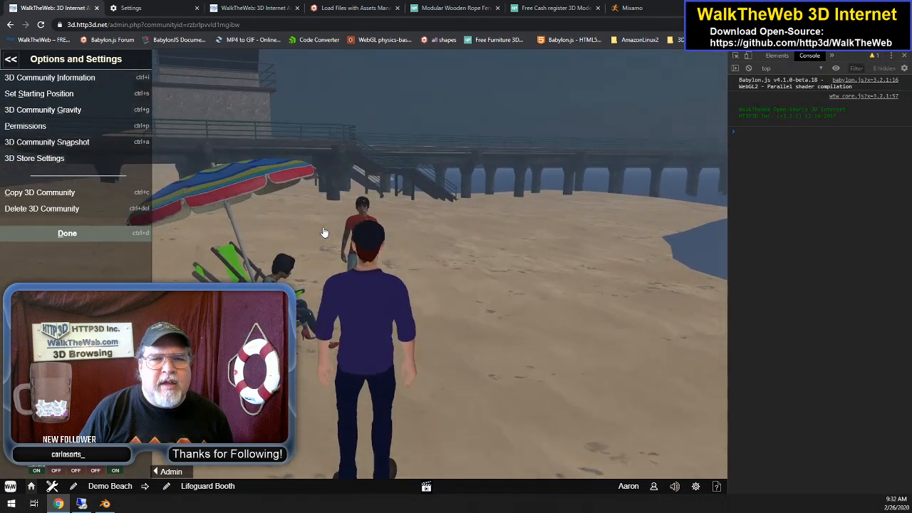
pyautogui.press('Left')
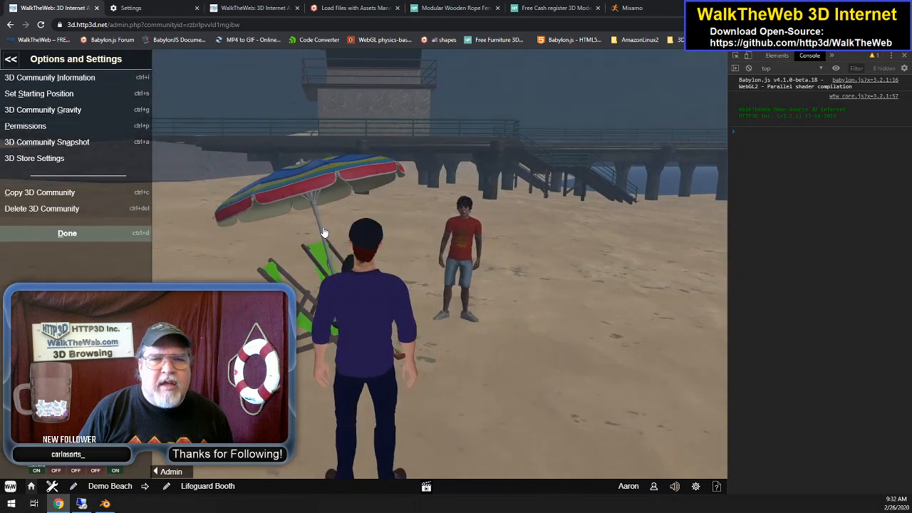
# Show the load zone boxes and turn off the avatar camera to examine the zones around the beach visitors from high above
pyautogui.click(95, 471)
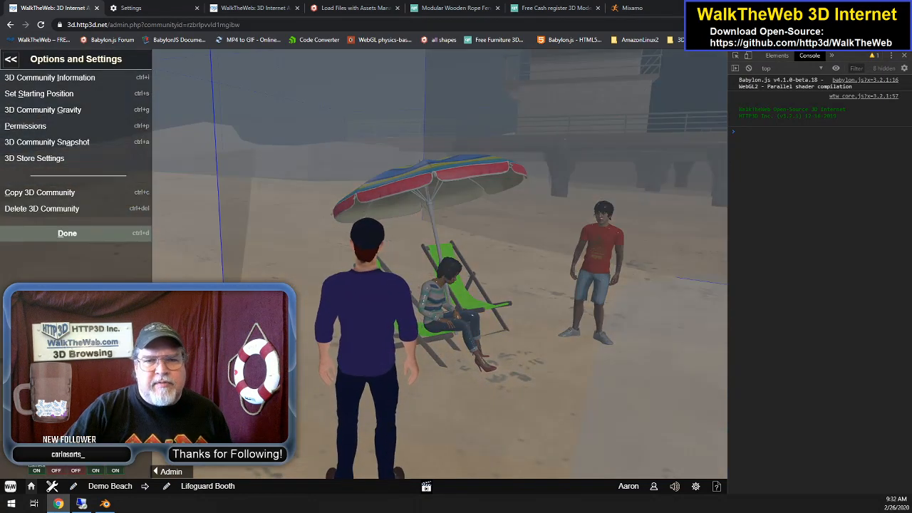
pyautogui.click(37, 471)
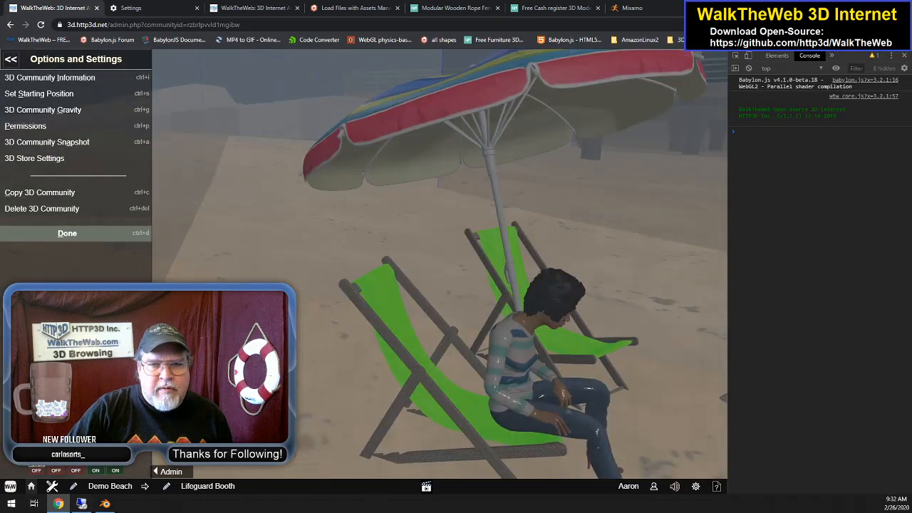
pyautogui.scroll(-10, 440, 264)
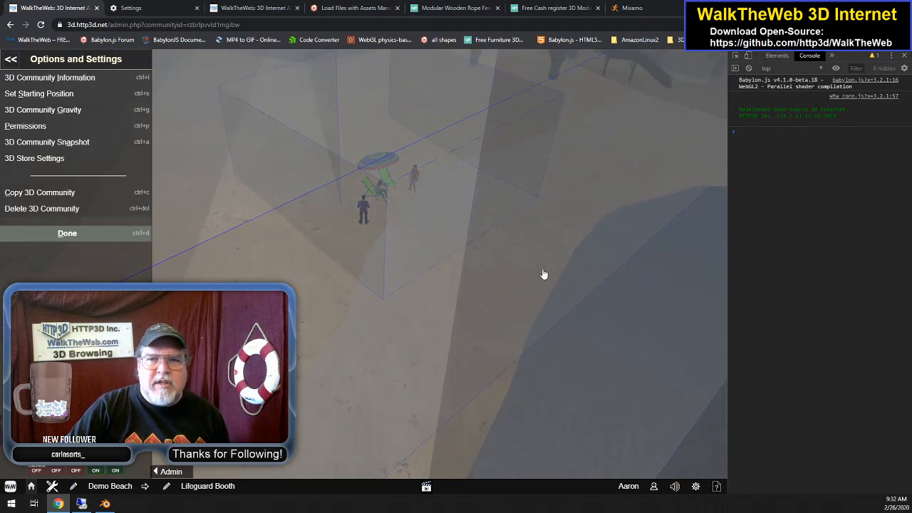
pyautogui.scroll(-3, 489, 309)
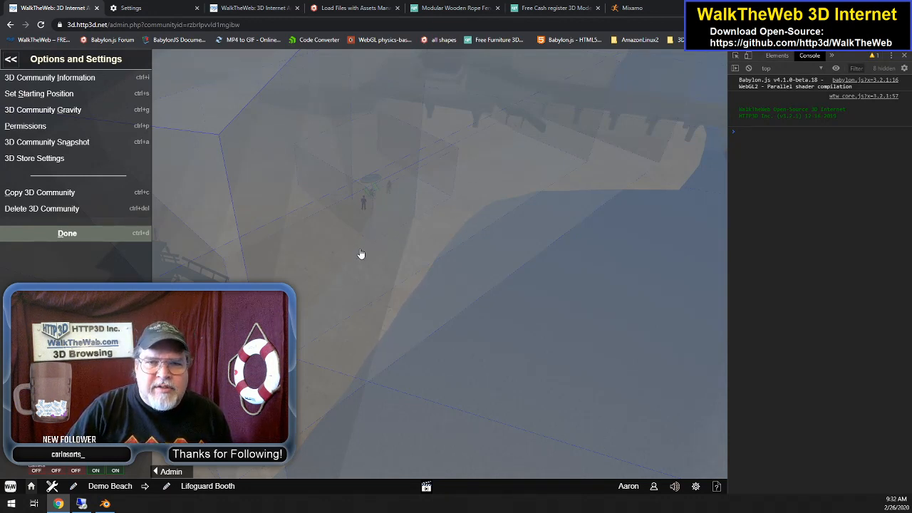
pyautogui.scroll(6, 378, 248)
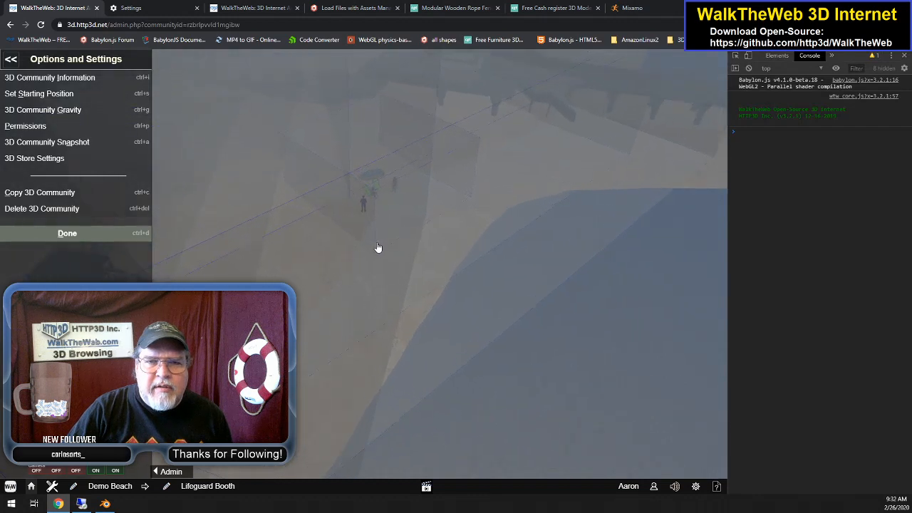
pyautogui.scroll(5, 360, 250)
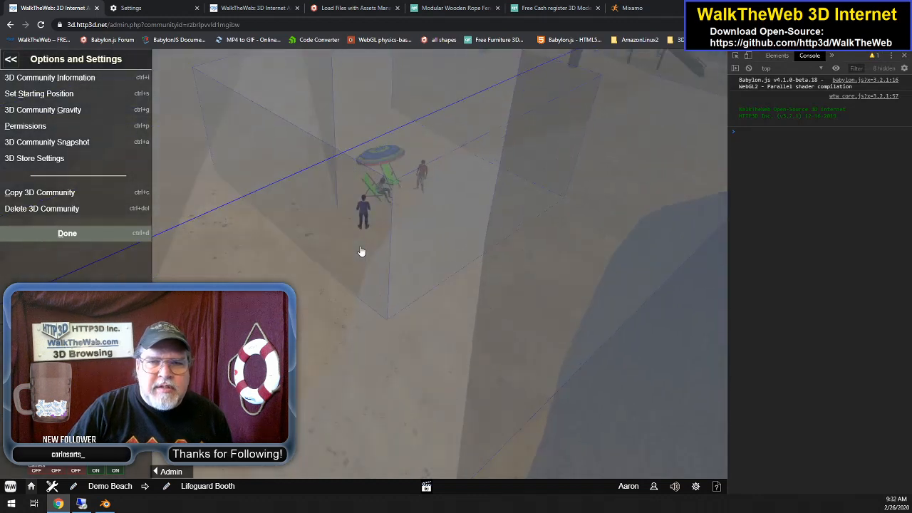
# Turn the avatar camera back on and turn the avatar to examine the zone boundary beside the umbrella
pyautogui.click(36, 470)
pyautogui.press('Left')
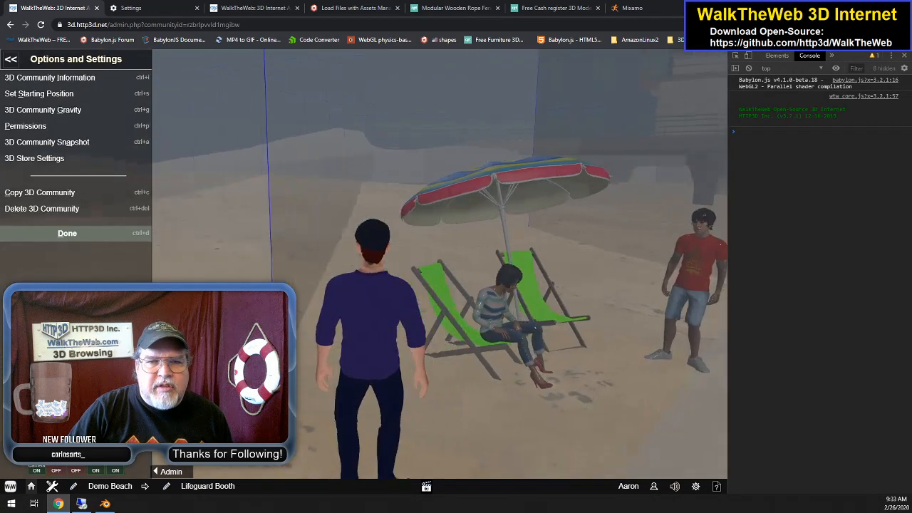
pyautogui.press('Right')
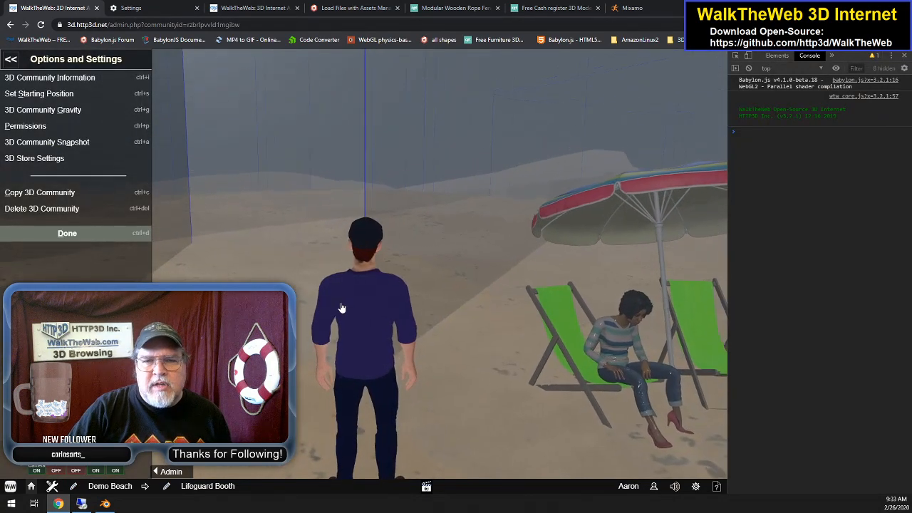
pyautogui.press('Left')
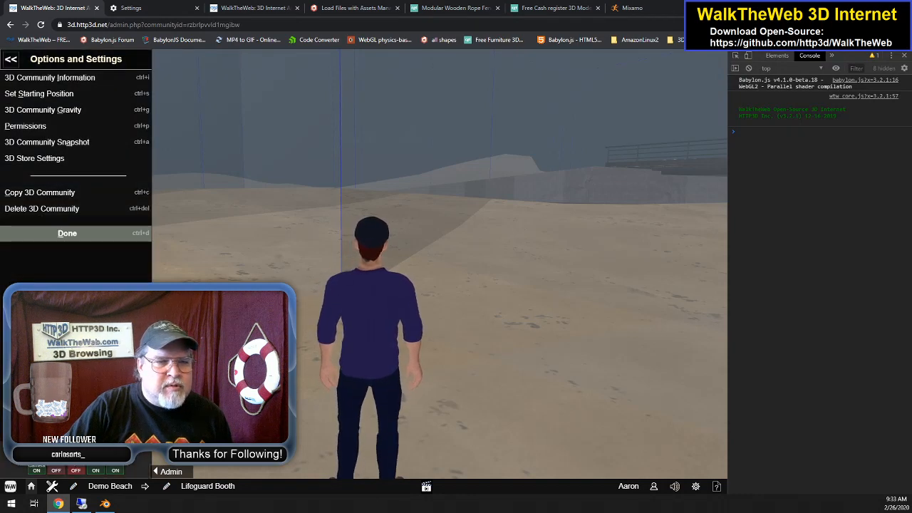
# Reload the Beach Visitors 3D Thing page in its browser tab and copy the thing ID from its address
pyautogui.click(235, 7)
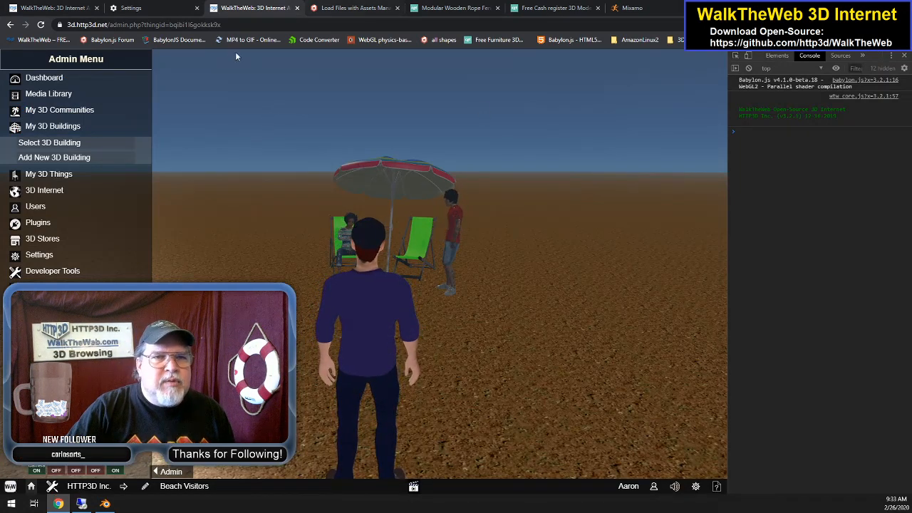
pyautogui.click(243, 24)
pyautogui.press('Return')
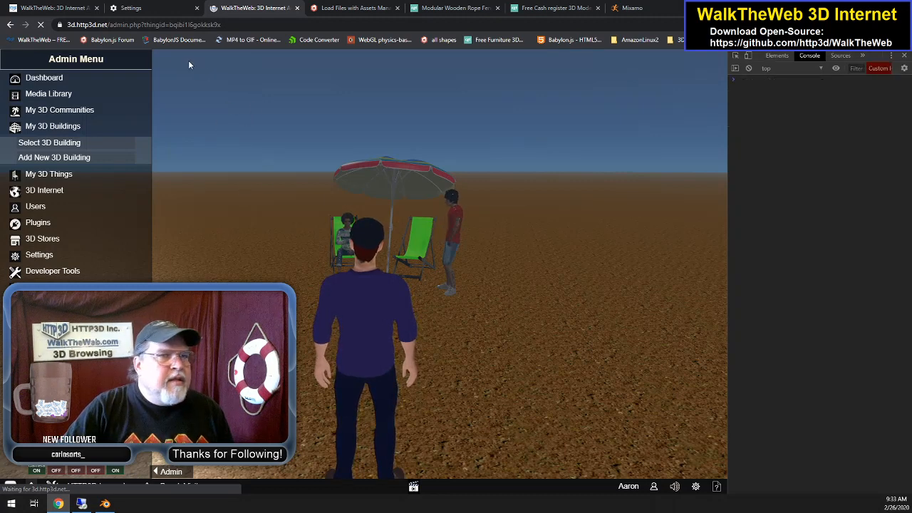
pyautogui.moveTo(169, 25); pyautogui.dragTo(246, 27)
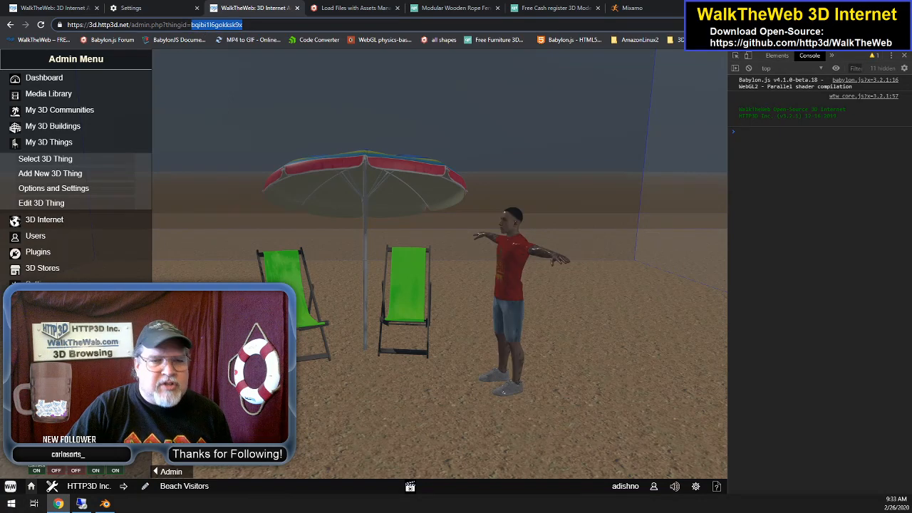
# Switch to MySQL Workbench on the remote desktop and run the wtw_actionzones query with the copied Beach Visitors ID in the filter
pyautogui.click(82, 503)
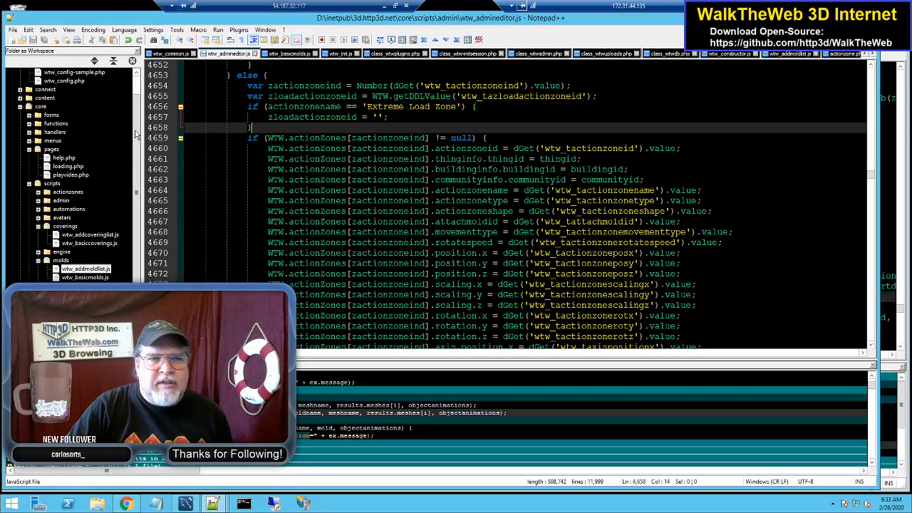
pyautogui.click(185, 503)
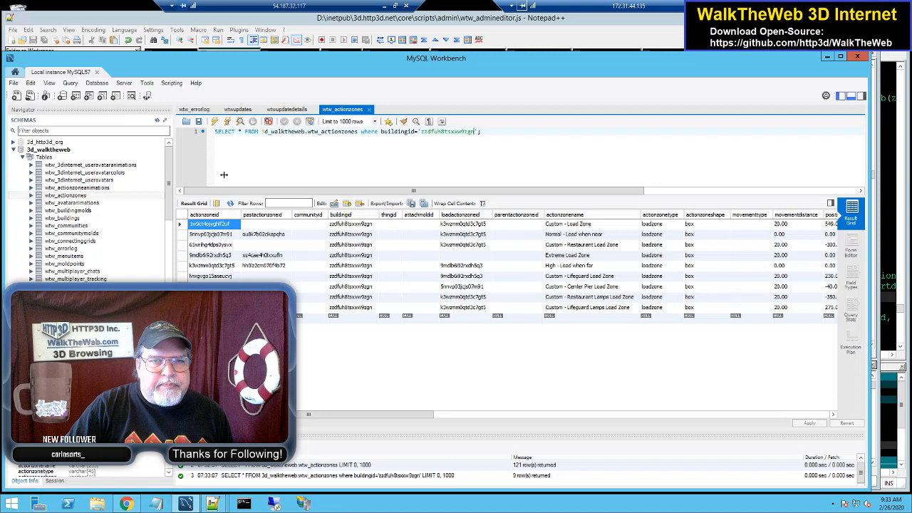
pyautogui.doubleClick(448, 132)
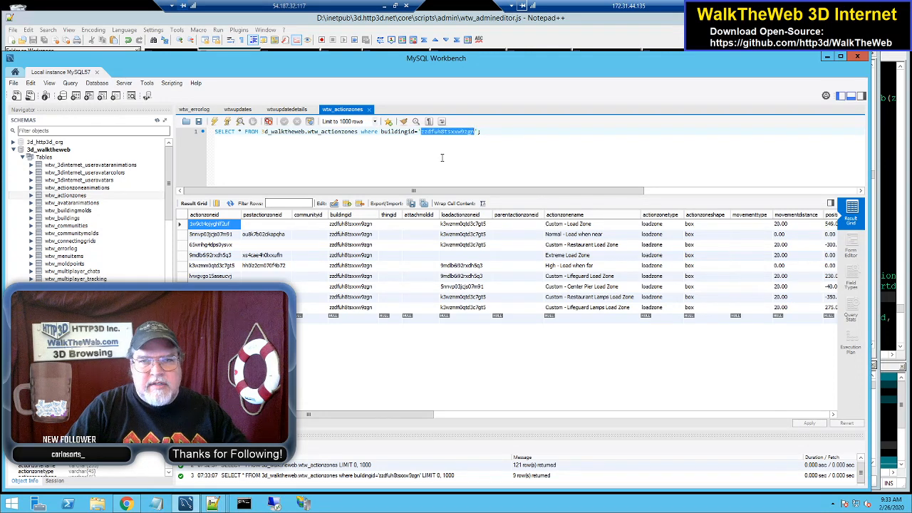
pyautogui.write('bq1bl1l6gokksk9x')
pyautogui.click(214, 122)
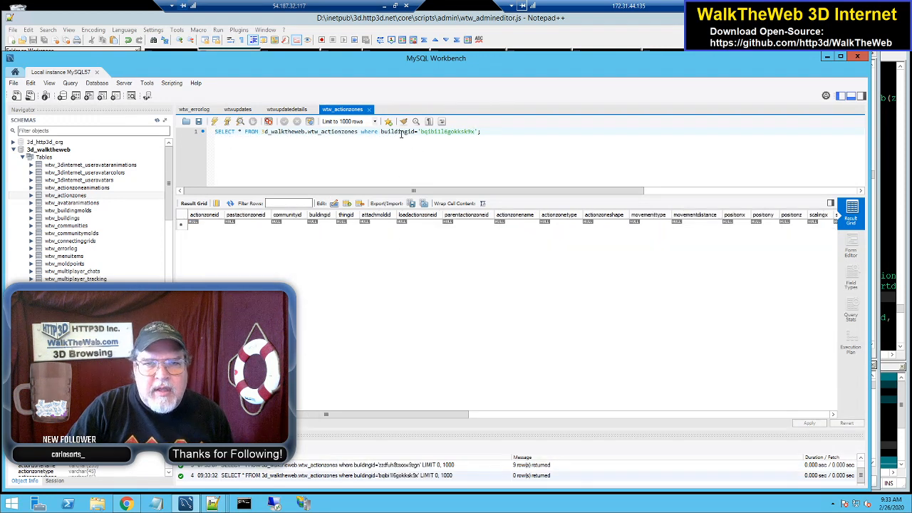
# Change the filter column in the wtw_actionzones query to thingid and run the query
pyautogui.moveTo(386, 135); pyautogui.dragTo(377, 133)
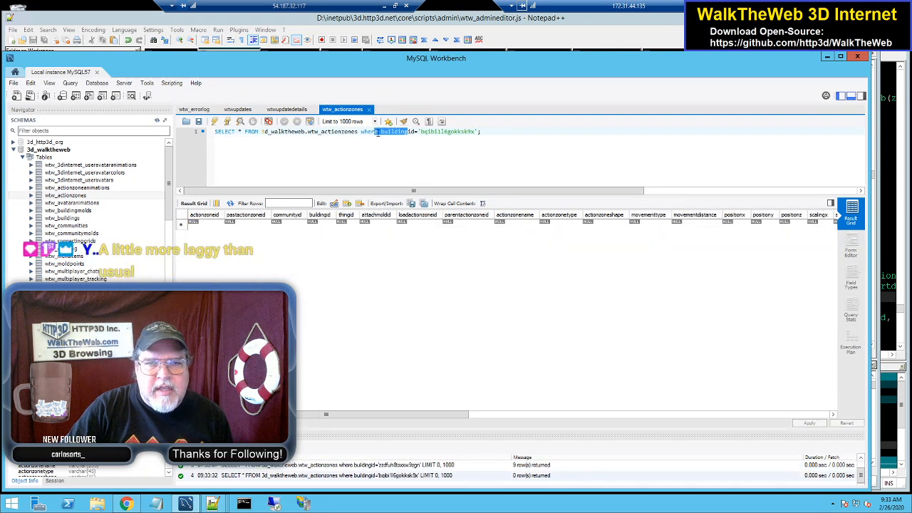
pyautogui.write('thing')
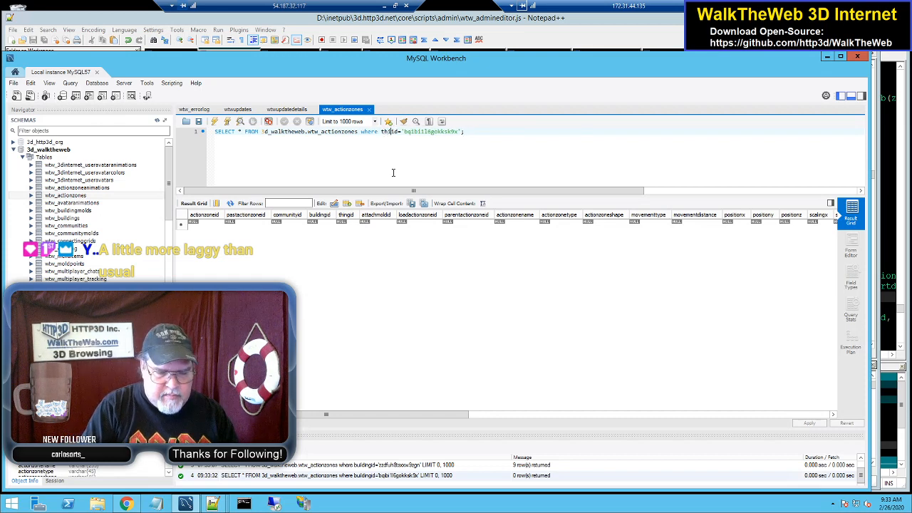
pyautogui.click(214, 121)
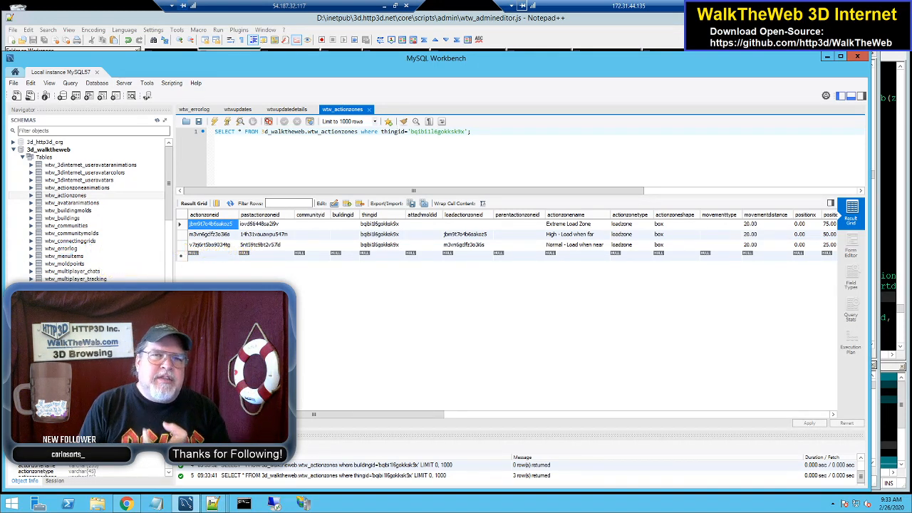
# Compare the wtw_actionzones results on the remote desktop with the Beach Visitors scene in the browser
pyautogui.click(383, 7)
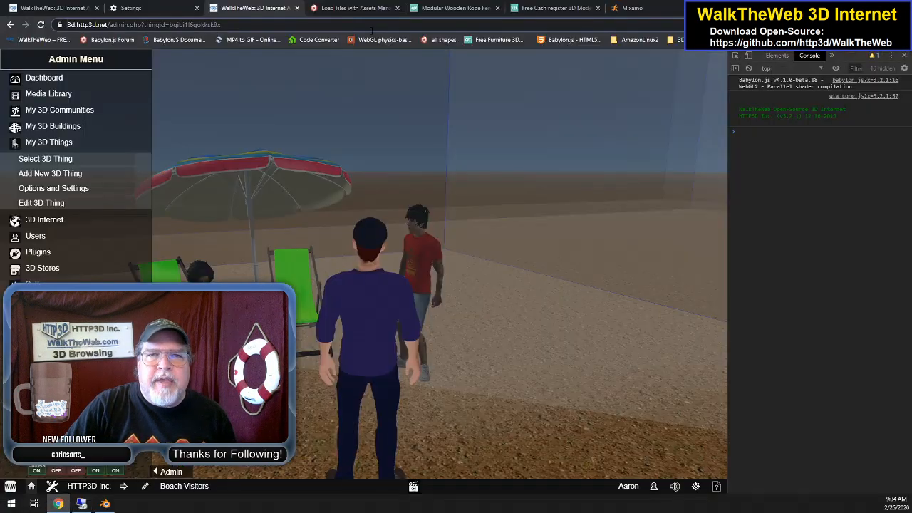
pyautogui.click(83, 504)
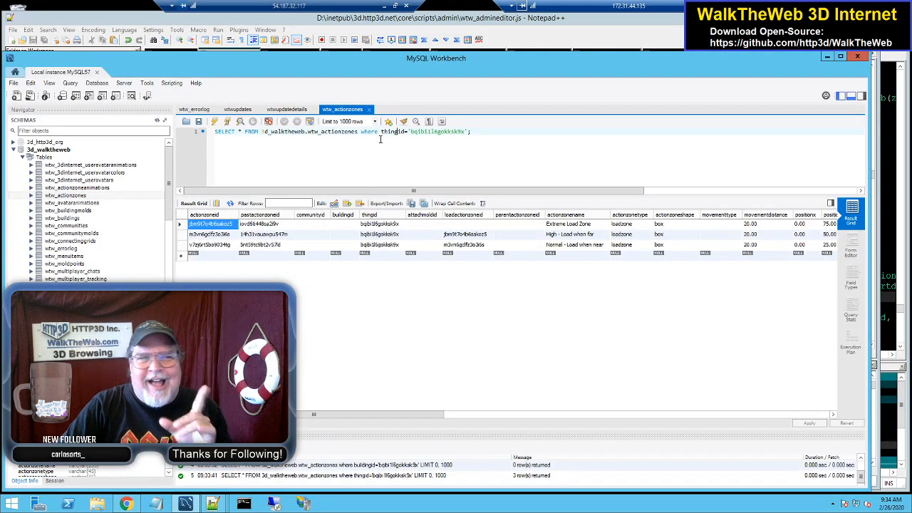
pyautogui.click(386, 10)
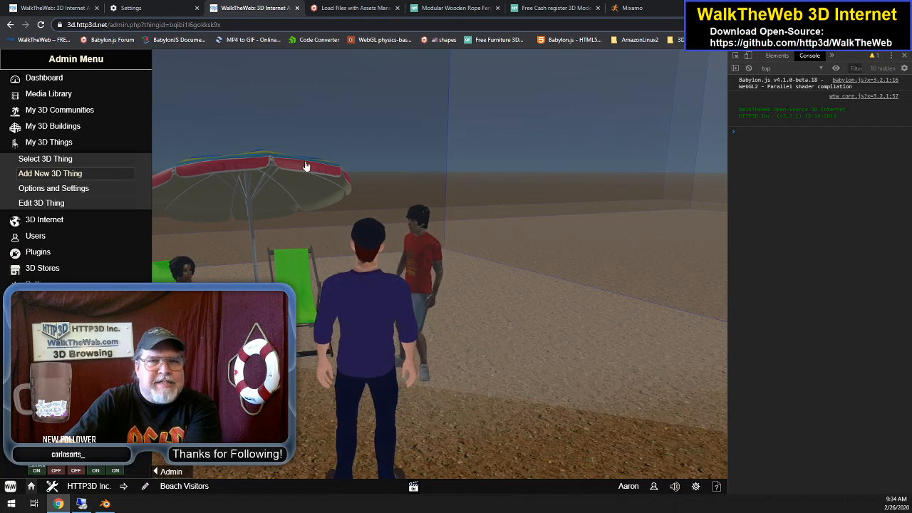
# Switch to the other remote desktop and examine the checkWTWServer and disconnectUser functions in app.js
pyautogui.click(82, 503)
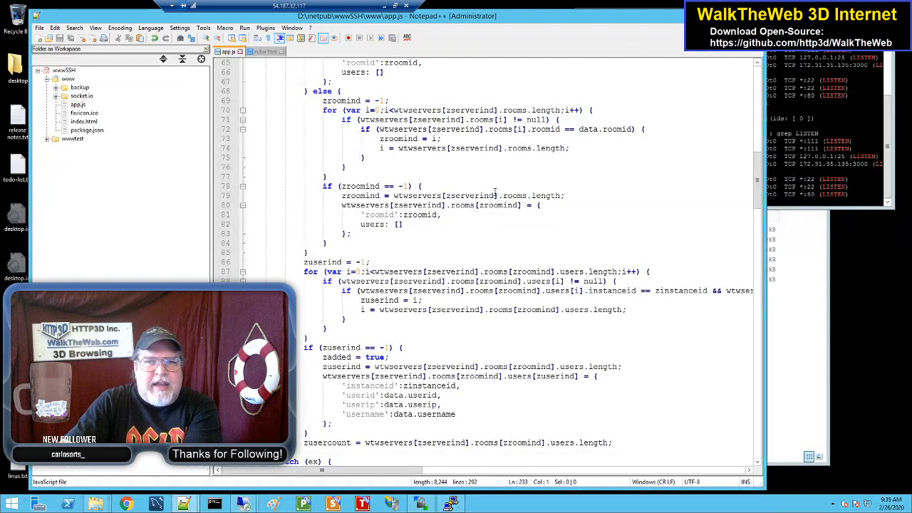
pyautogui.click(479, 206)
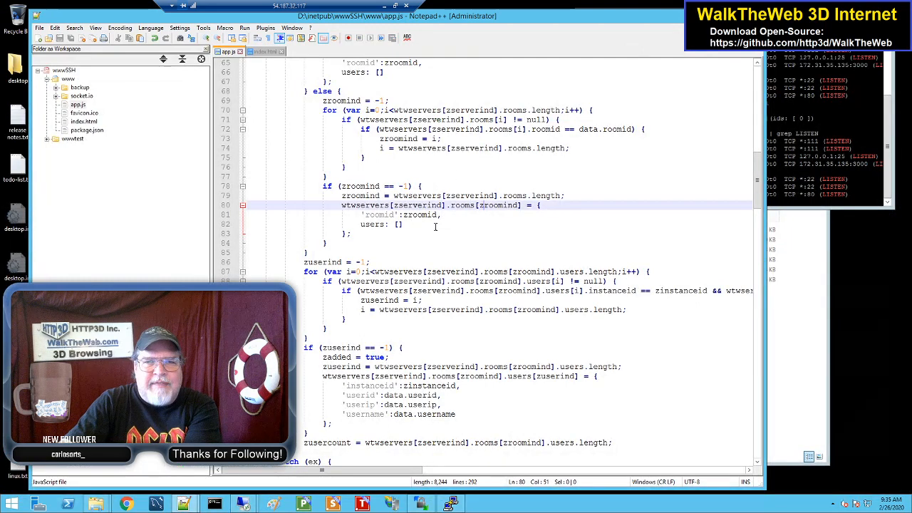
pyautogui.scroll(-8, 428, 172)
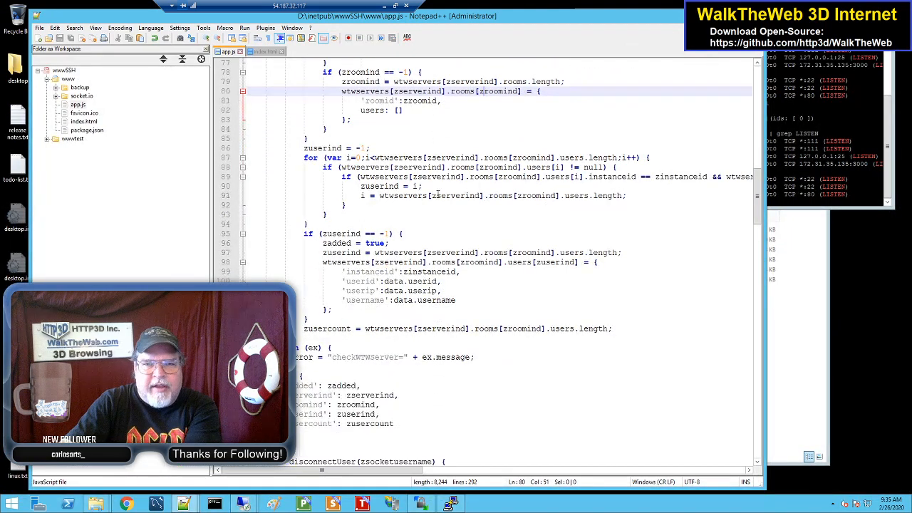
pyautogui.scroll(2, 426, 261)
pyautogui.scroll(-5, 428, 268)
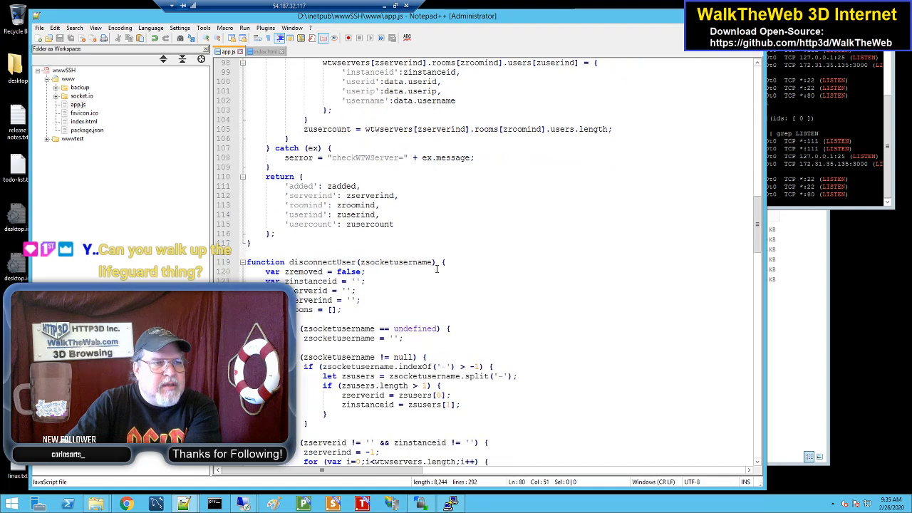
pyautogui.scroll(-1, 437, 269)
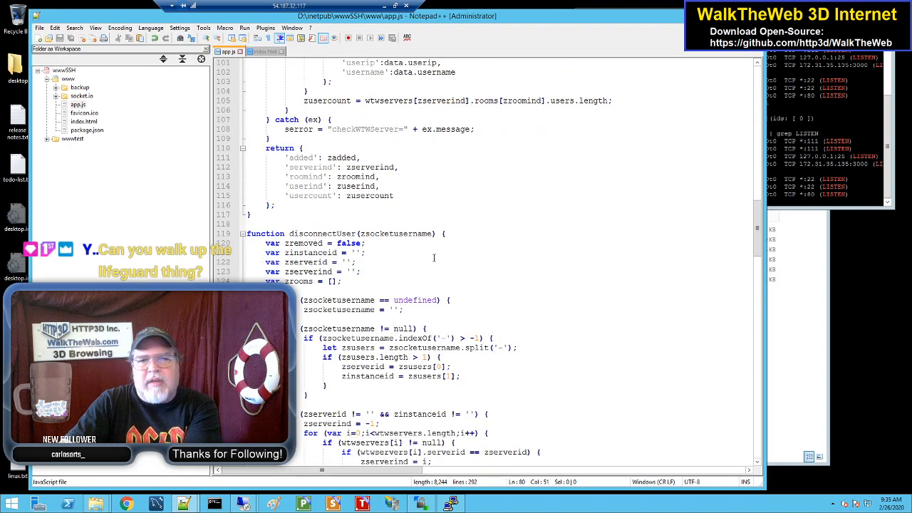
pyautogui.scroll(-2, 427, 256)
pyautogui.scroll(-11, 435, 251)
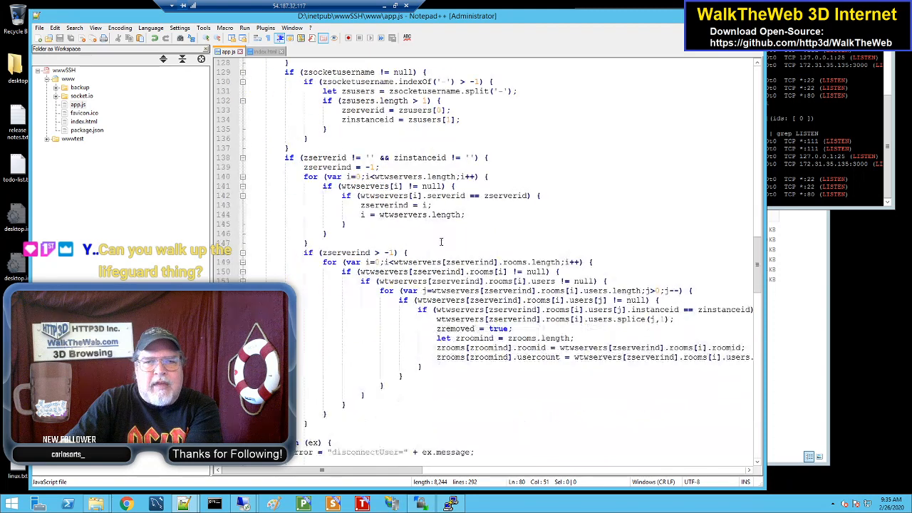
# Examine the '/move' and '/chat' socket connection handlers through the end of app.js
pyautogui.scroll(-5, 449, 239)
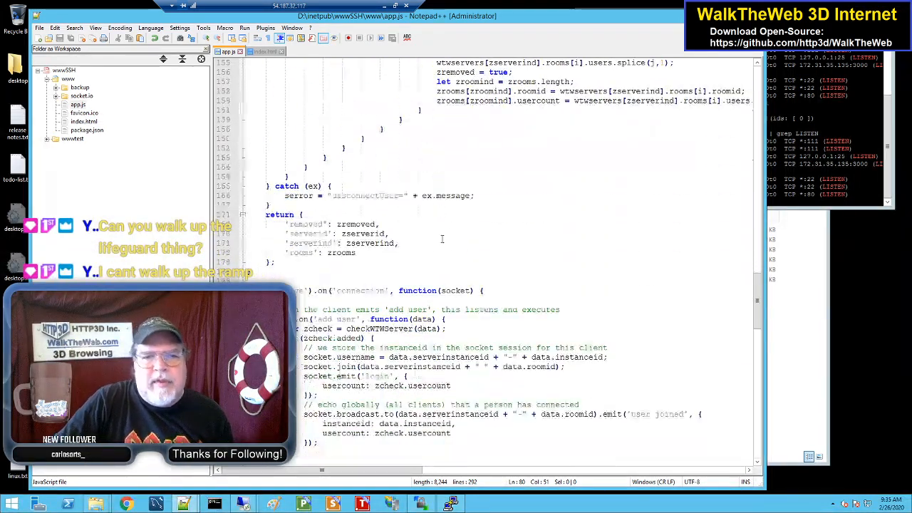
pyautogui.scroll(-4, 455, 238)
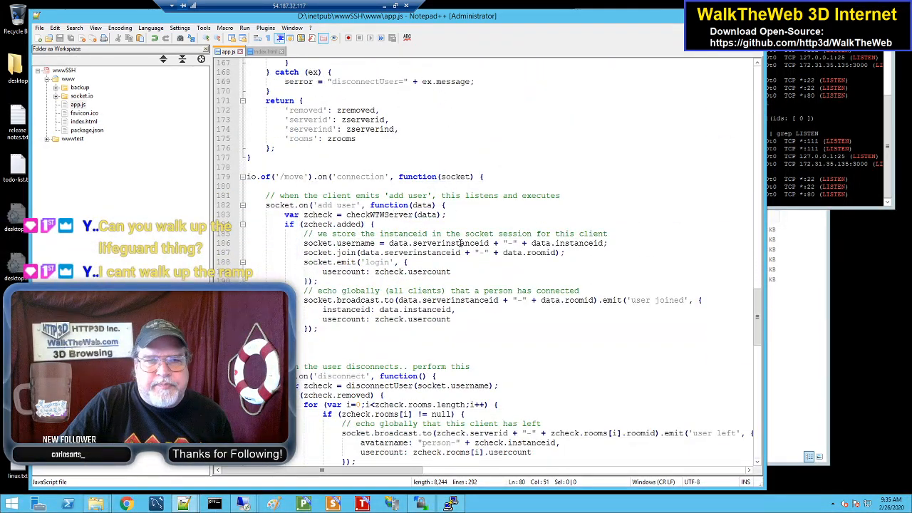
pyautogui.scroll(5, 460, 243)
pyautogui.scroll(-6, 454, 243)
pyautogui.scroll(-20, 453, 244)
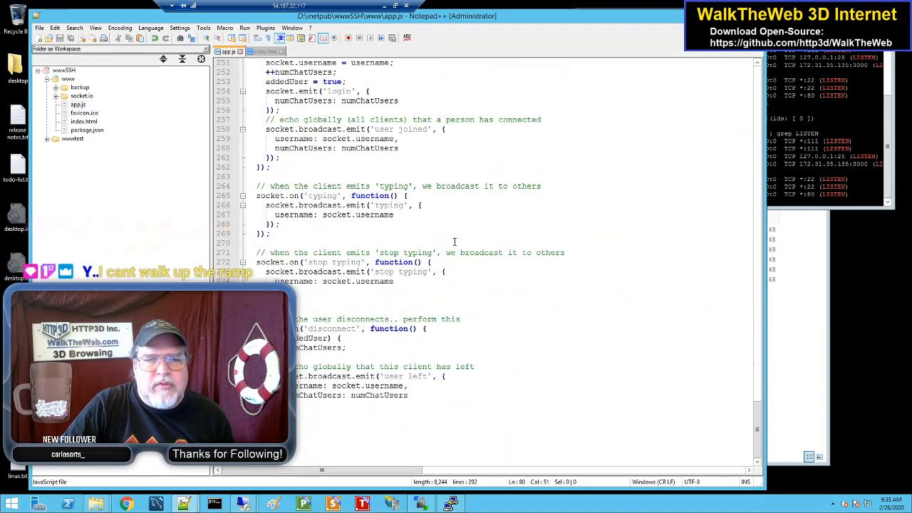
# Return to the approvedservers list at the start of app.js and review the code down to disconnectUser
pyautogui.scroll(20, 454, 242)
pyautogui.scroll(20, 454, 242)
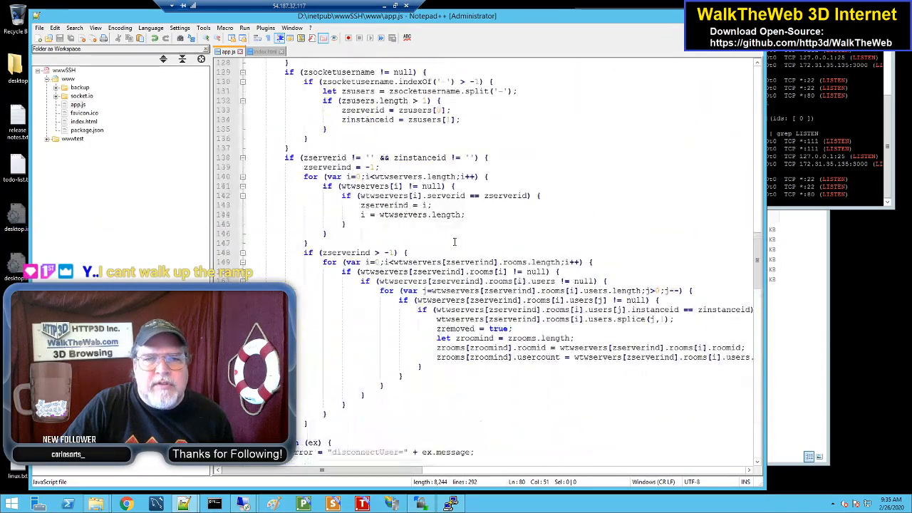
pyautogui.scroll(20, 454, 242)
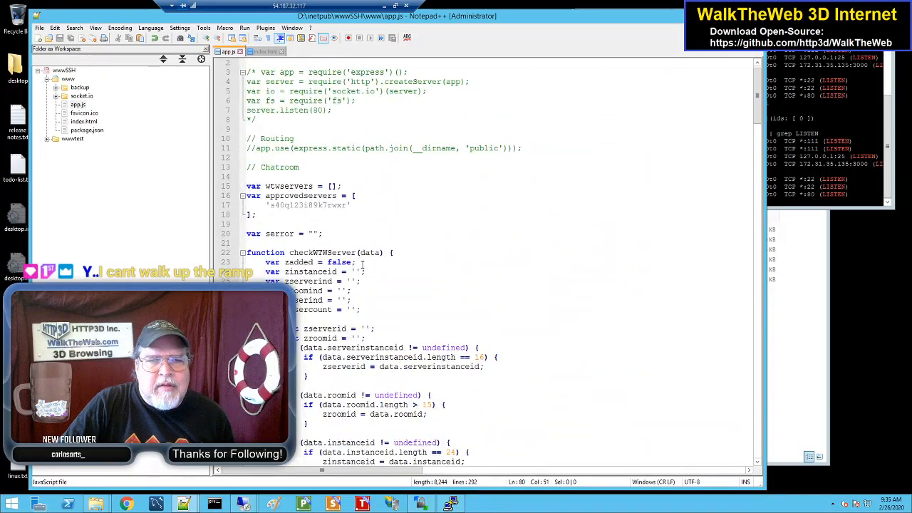
pyautogui.scroll(-20, 363, 263)
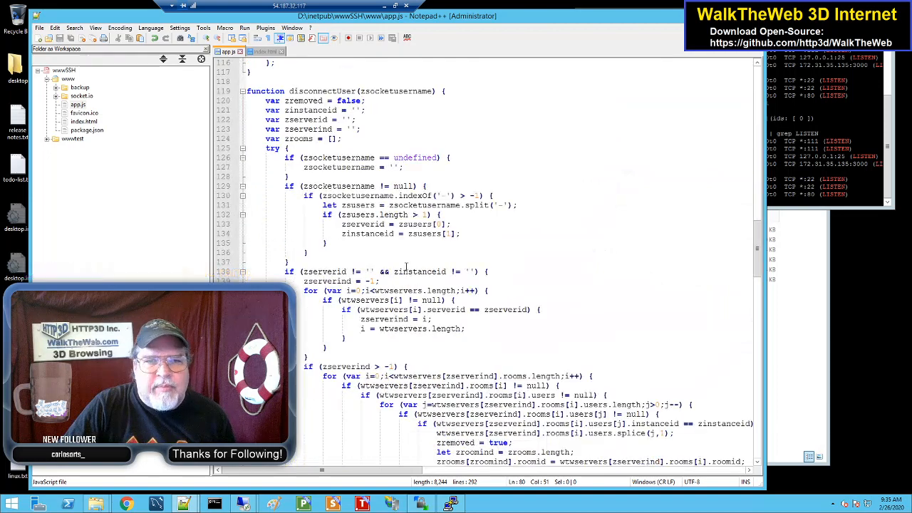
pyautogui.scroll(-2, 407, 266)
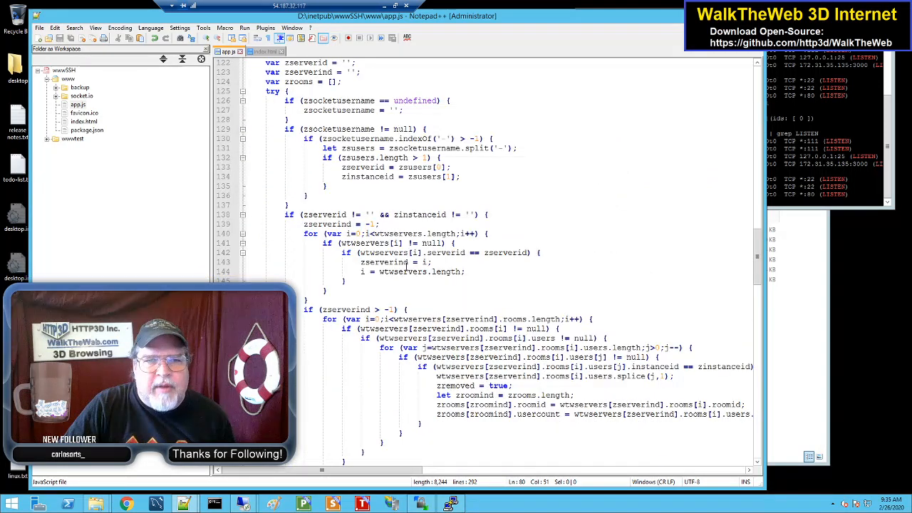
# Find the 'my avatar movement' handler in app.js, highlight the word movement and examine the surrounding broadcast code
pyautogui.scroll(-20, 407, 264)
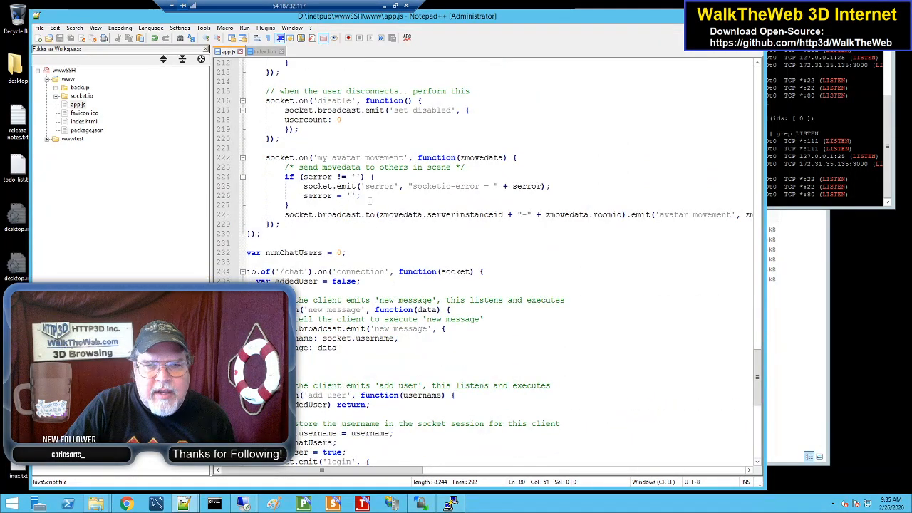
pyautogui.click(371, 203)
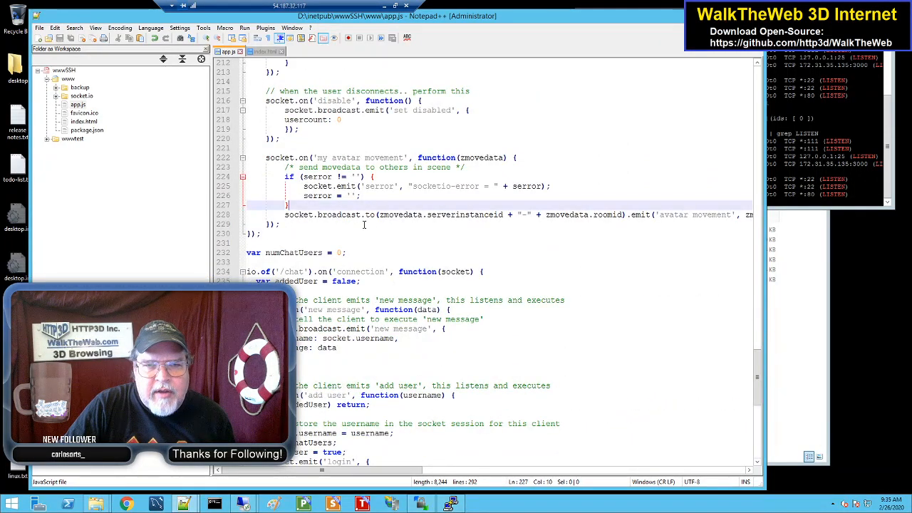
pyautogui.doubleClick(383, 158)
pyautogui.scroll(2, 361, 212)
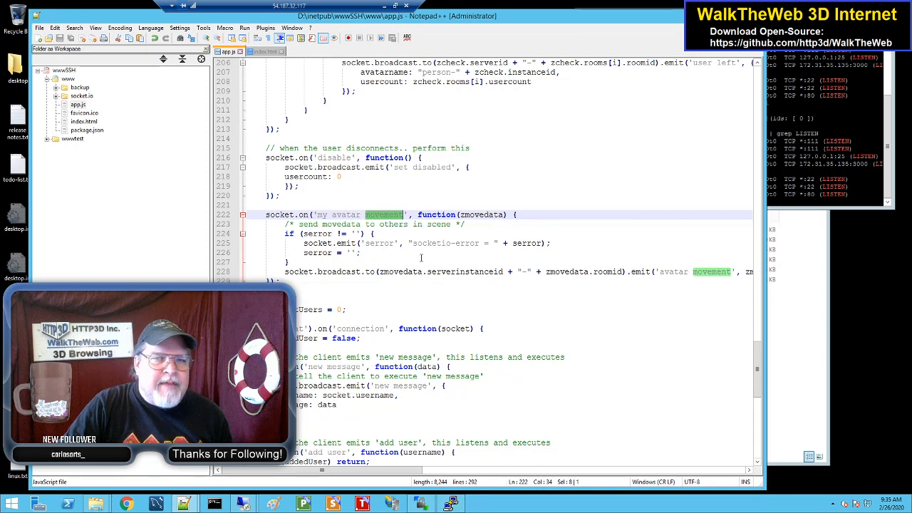
pyautogui.scroll(1, 421, 258)
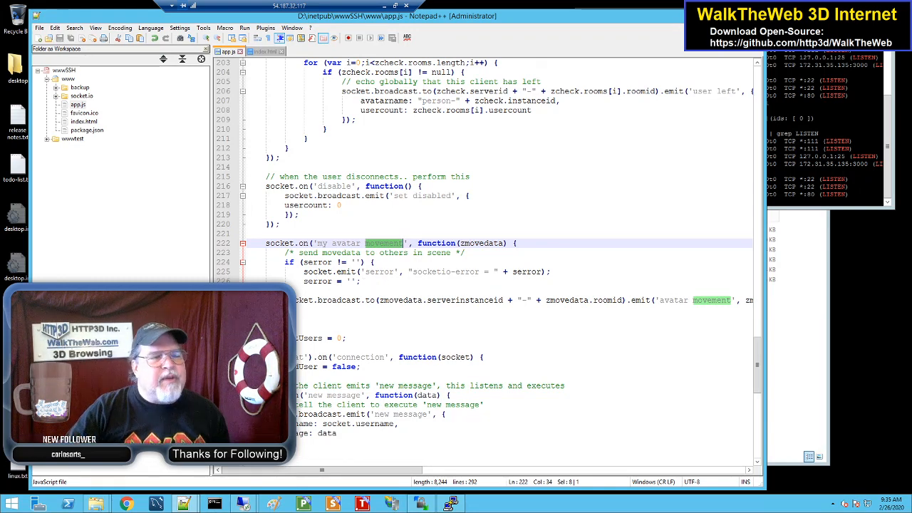
# Switch back to the browser's Demo Beach community tab and turn the avatar towards the stone wall behind the beach
pyautogui.click(385, 6)
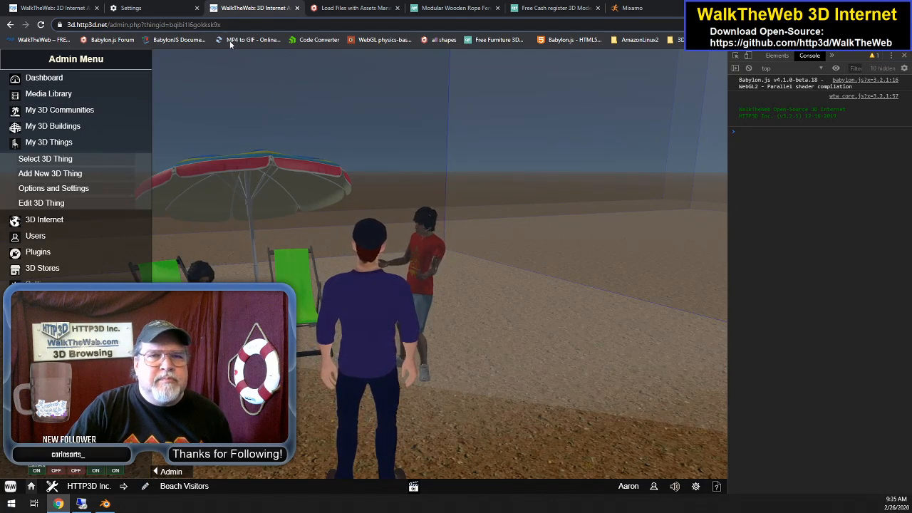
pyautogui.click(58, 8)
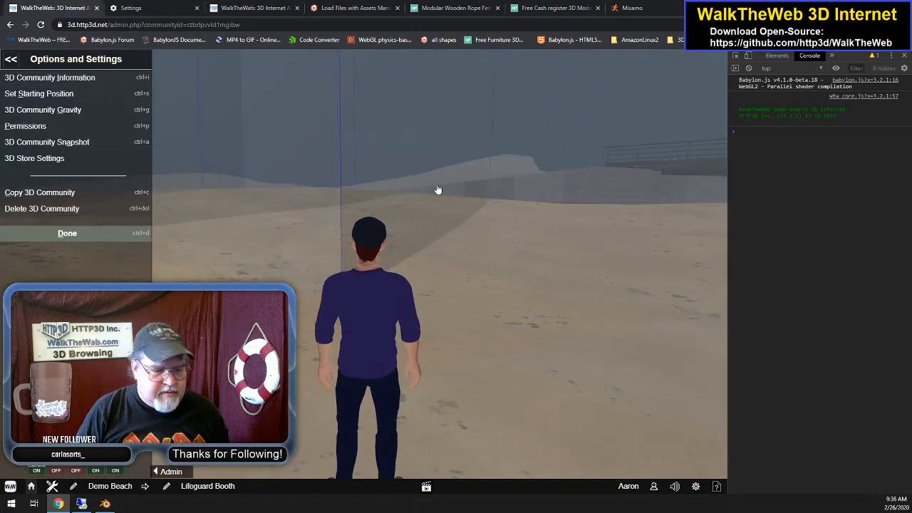
pyautogui.press('Left')
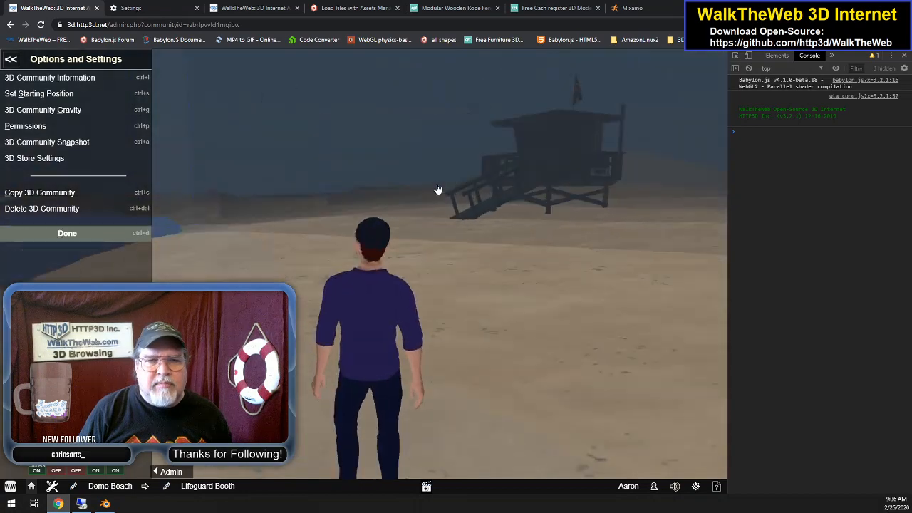
pyautogui.press('Left')
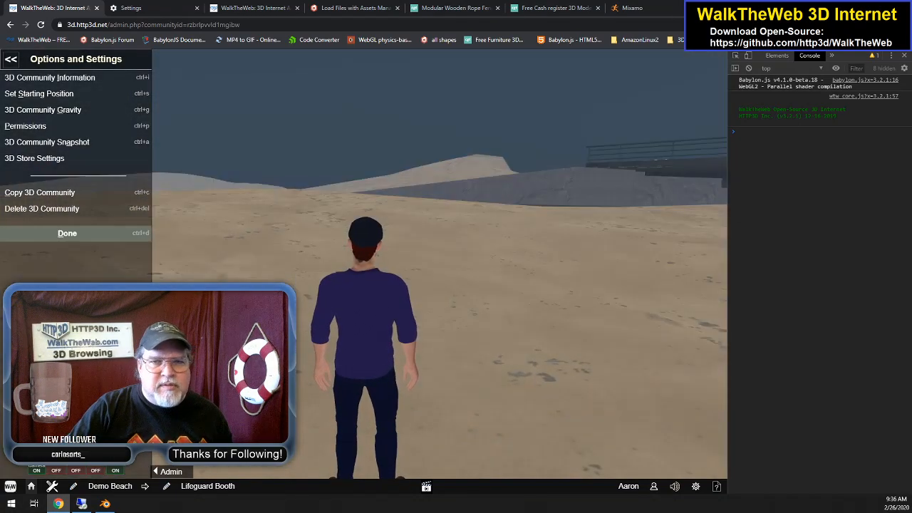
# Run the avatar past the umbrella and beach chairs onto the cobblestone path
pyautogui.press('Up')
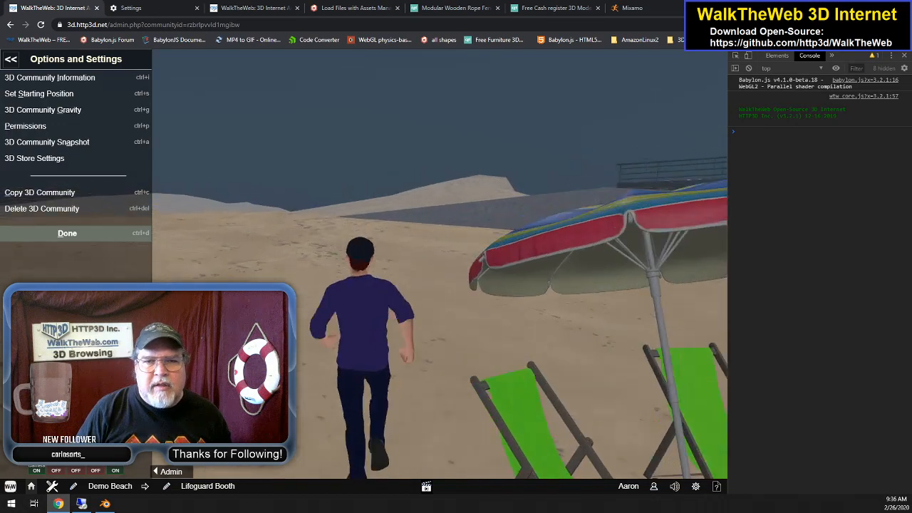
pyautogui.press('Up')
pyautogui.press('Left')
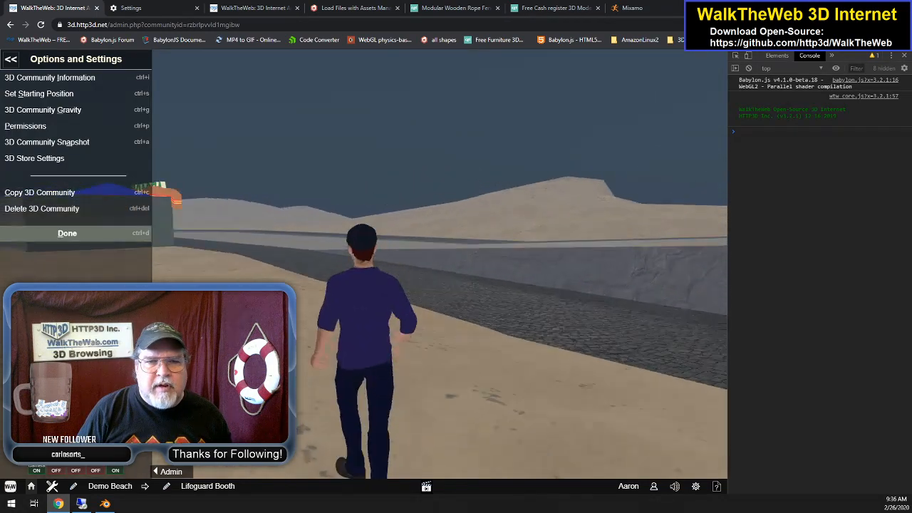
pyautogui.press('Up')
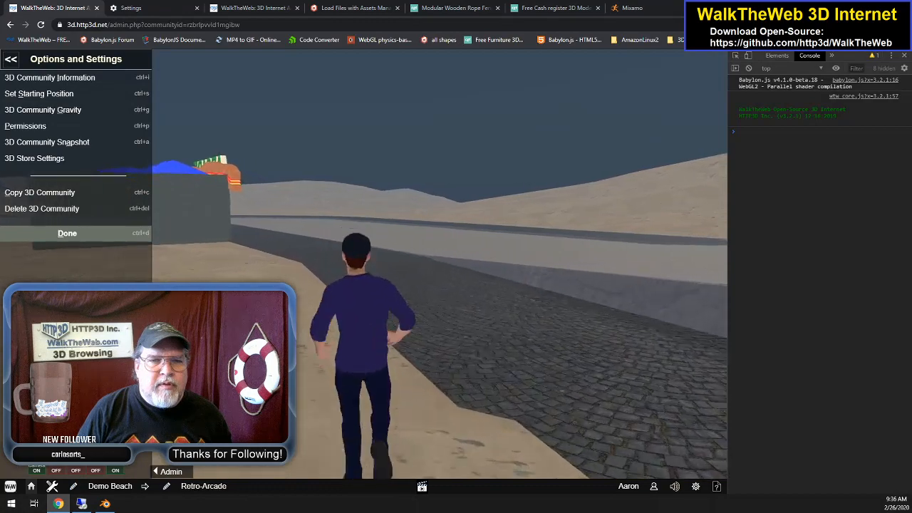
pyautogui.press('Up')
pyautogui.press('Right')
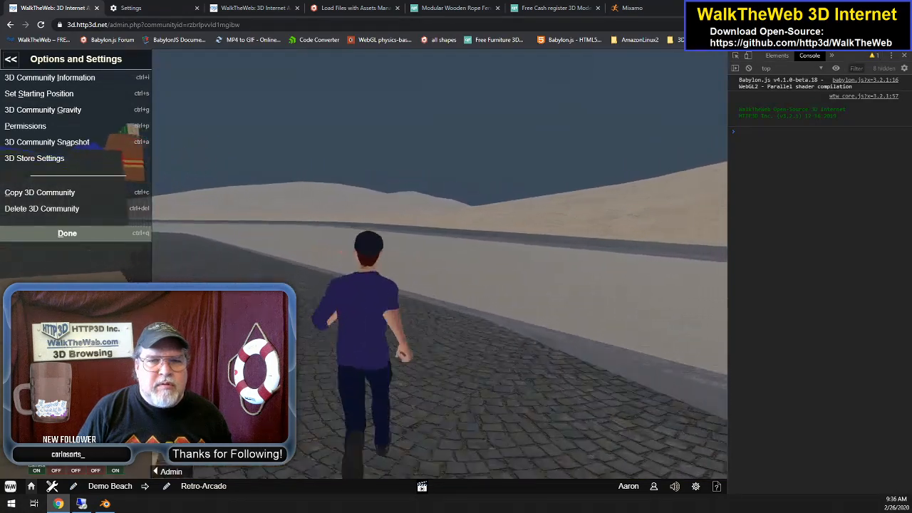
# Move the avatar from the cobblestone path onto the paved area and walk it up to the pier building
pyautogui.press('Up')
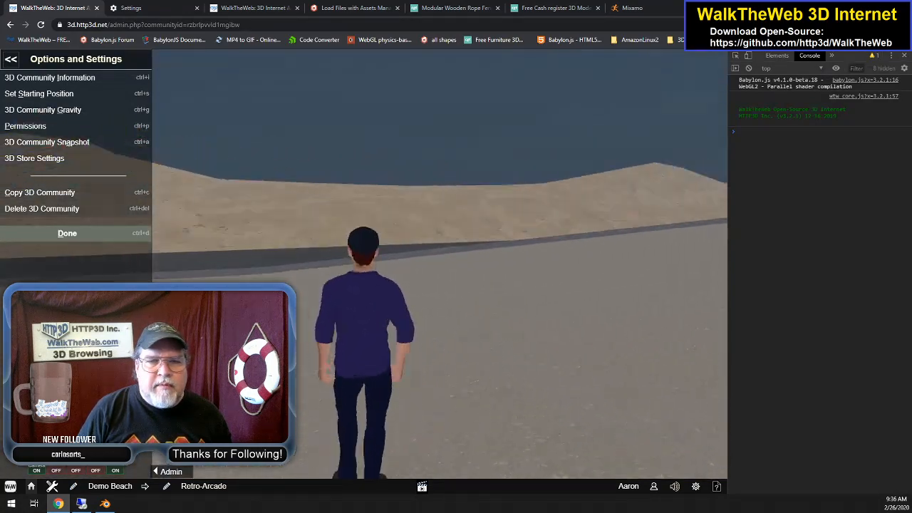
pyautogui.press('Up')
pyautogui.press('Right')
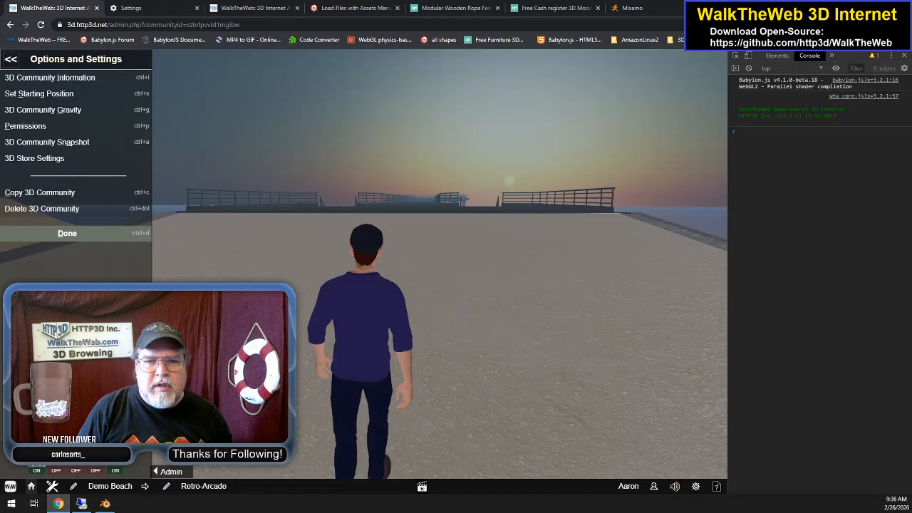
pyautogui.press('Up')
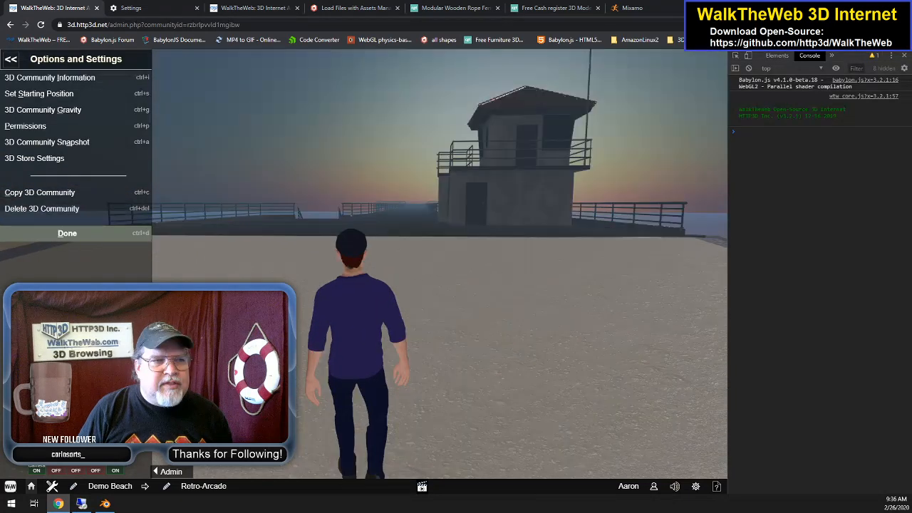
pyautogui.press('Up')
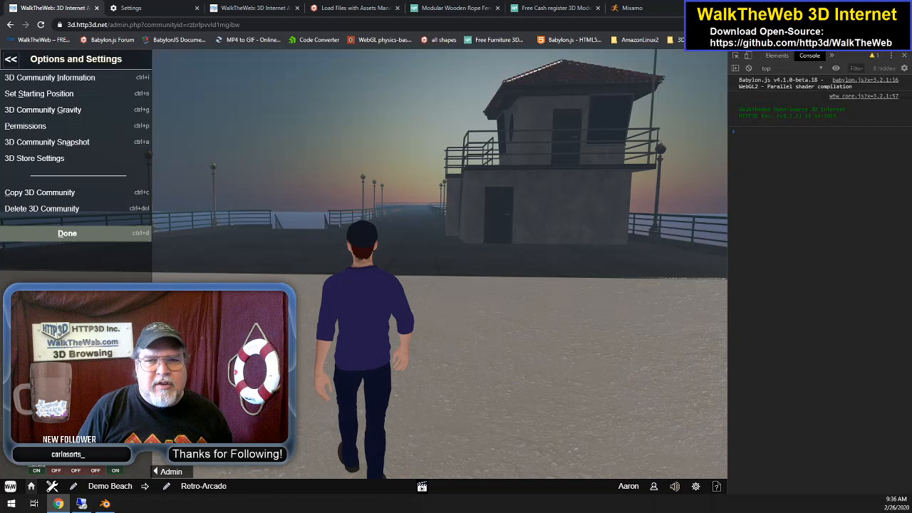
pyautogui.press('Up')
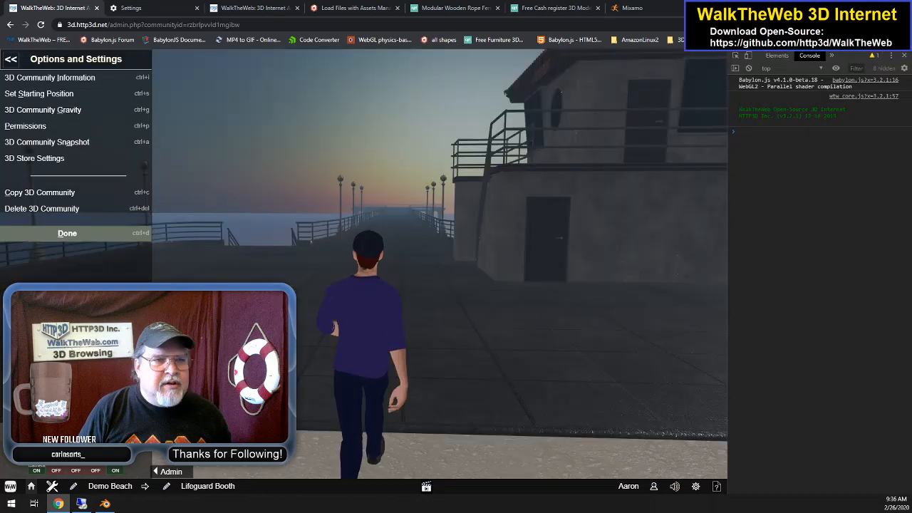
# Turn the avatar away from the pier building and run it across the cobblestone path onto the sand
pyautogui.press('Left')
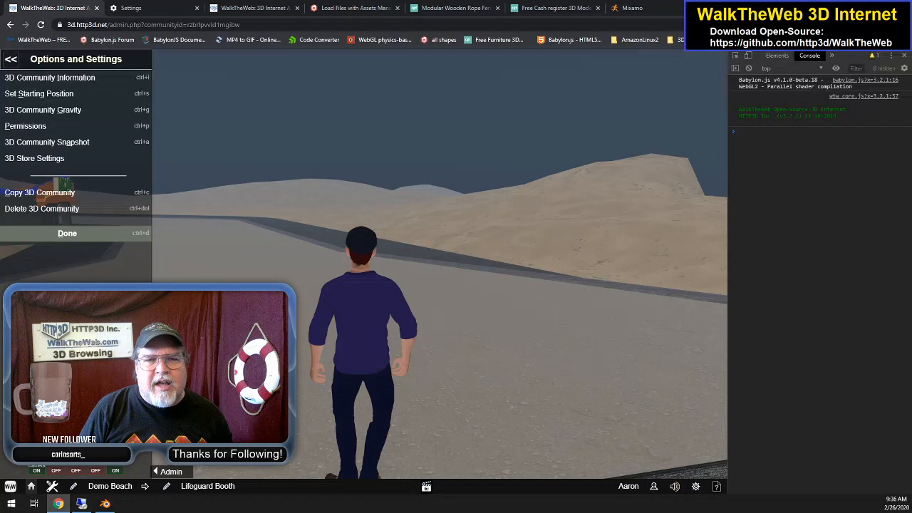
pyautogui.press('Left')
pyautogui.press('Up')
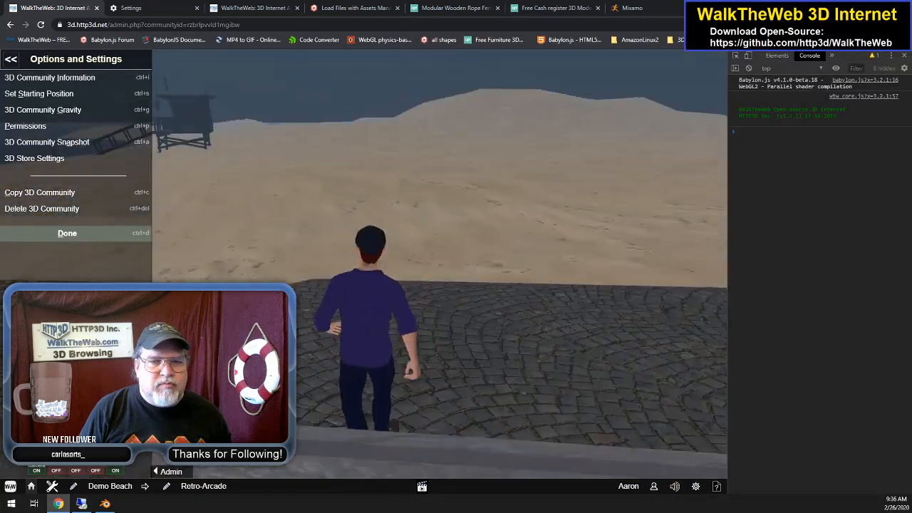
pyautogui.press('Right')
pyautogui.press('Up')
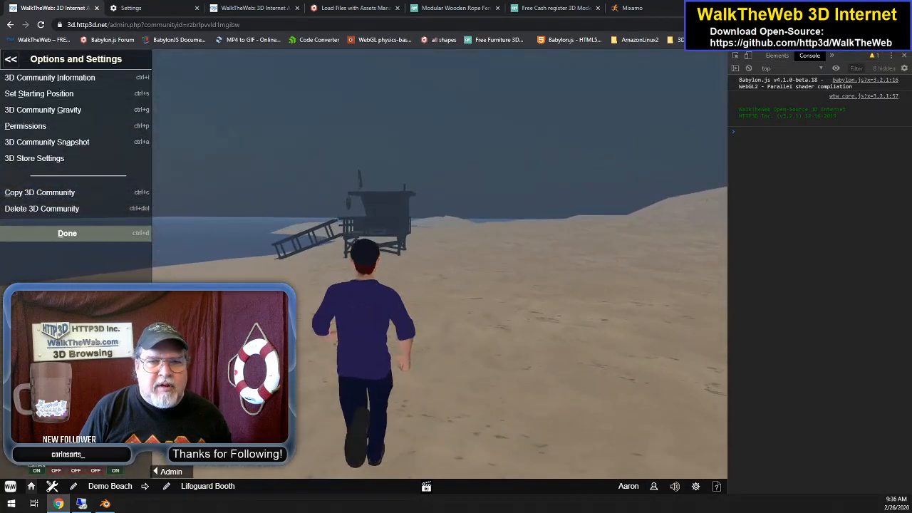
# Run the avatar across the sand to the lifeguard booth and face it towards the foot of the ramp
pyautogui.press('Up')
pyautogui.press('Left')
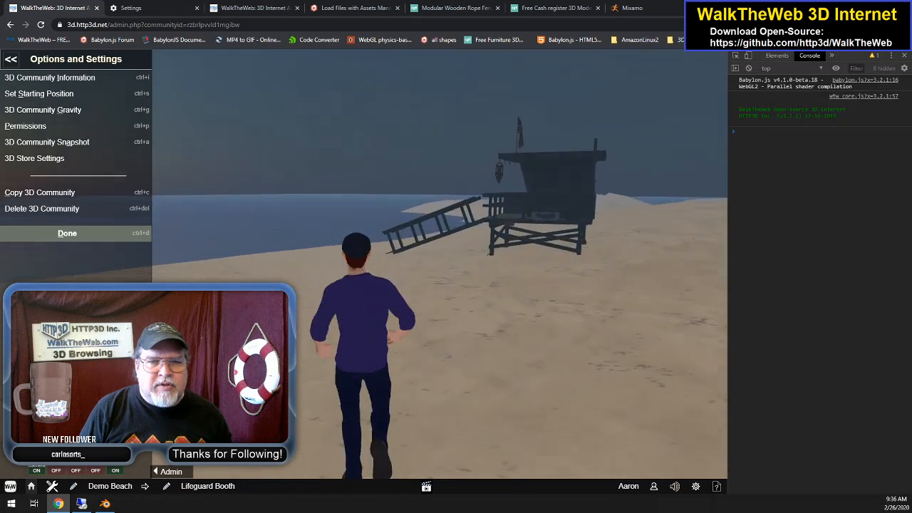
pyautogui.press('Up')
pyautogui.press('Left')
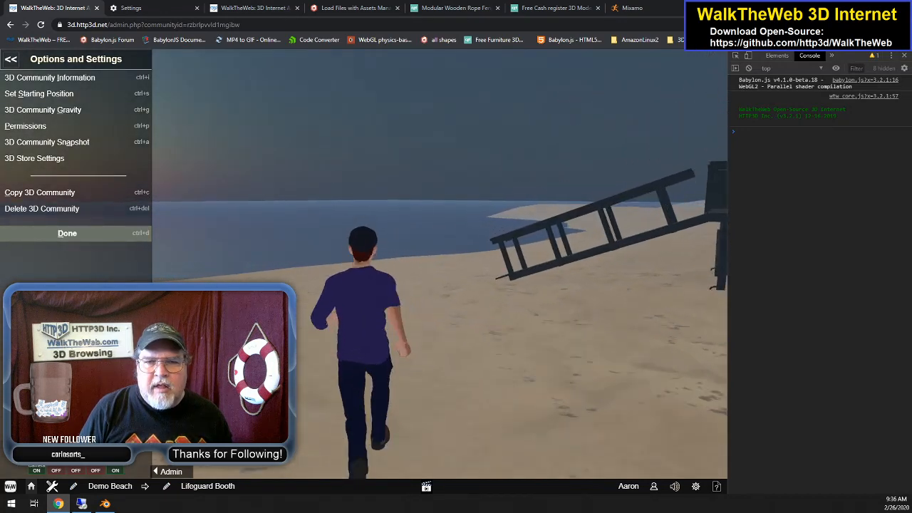
pyautogui.press('Up')
pyautogui.press('Right')
pyautogui.press('Up')
pyautogui.press('Right')
pyautogui.press('Right')
pyautogui.press('Left')
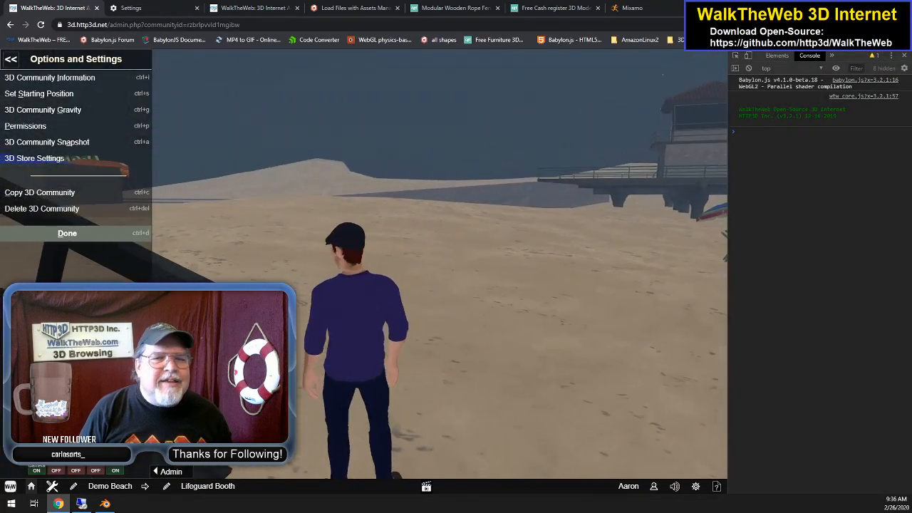
pyautogui.press('Left')
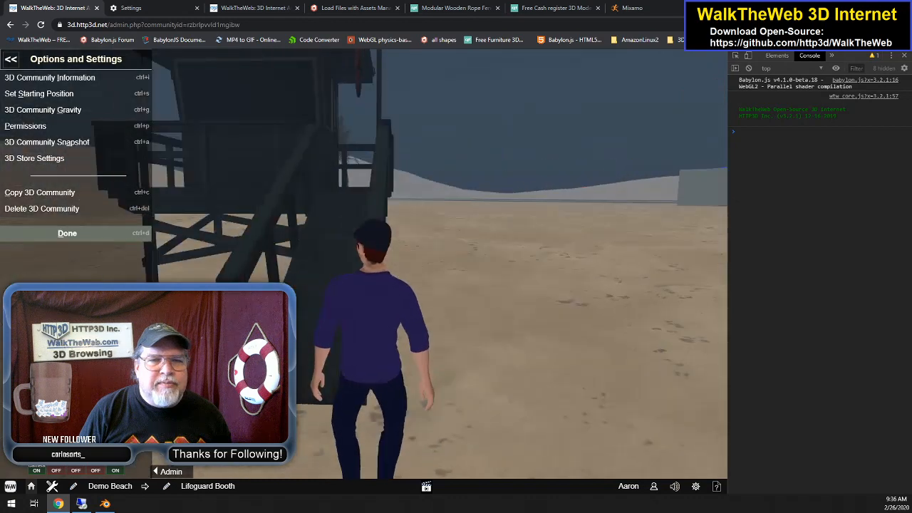
pyautogui.press('Right')
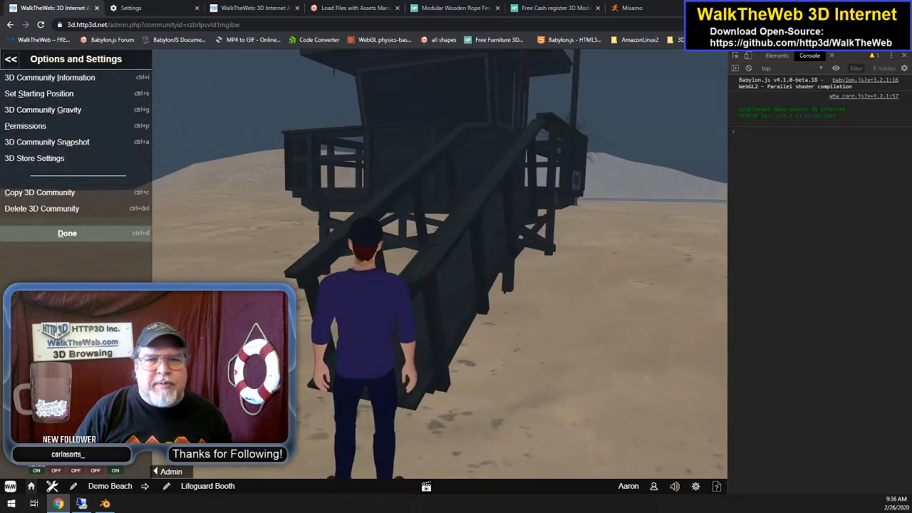
# Open the Lifeguard Booth's building location settings and lower its up-down Position Y to 9.00
pyautogui.click(490, 217)
pyautogui.press('Down')
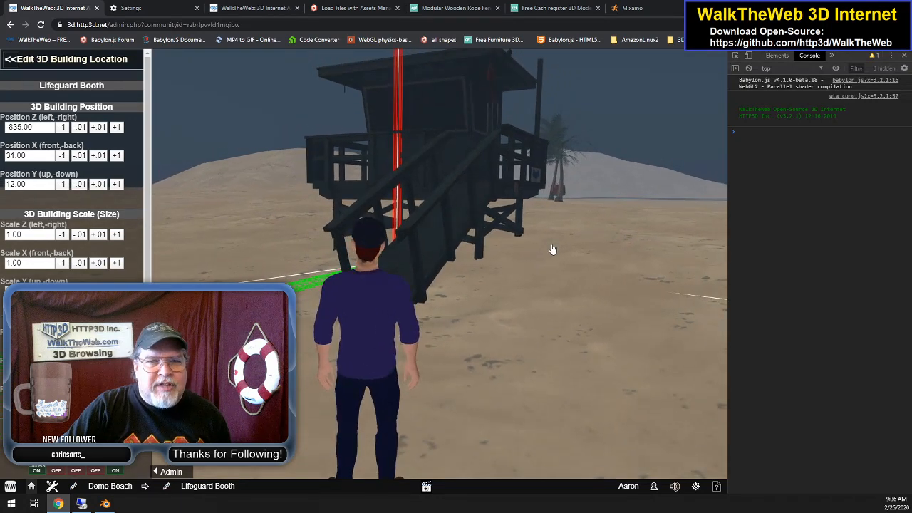
pyautogui.moveTo(552, 249); pyautogui.dragTo(315, 227)
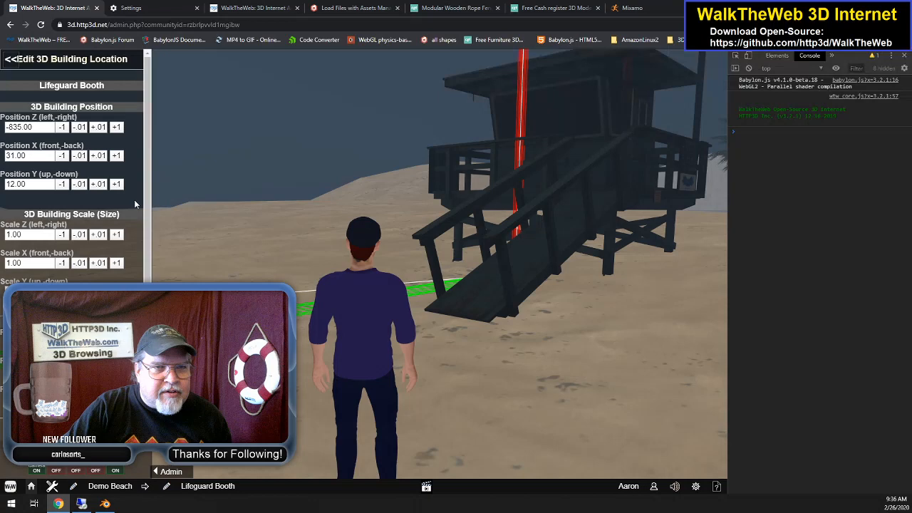
pyautogui.click(62, 184)
pyautogui.click(62, 184)
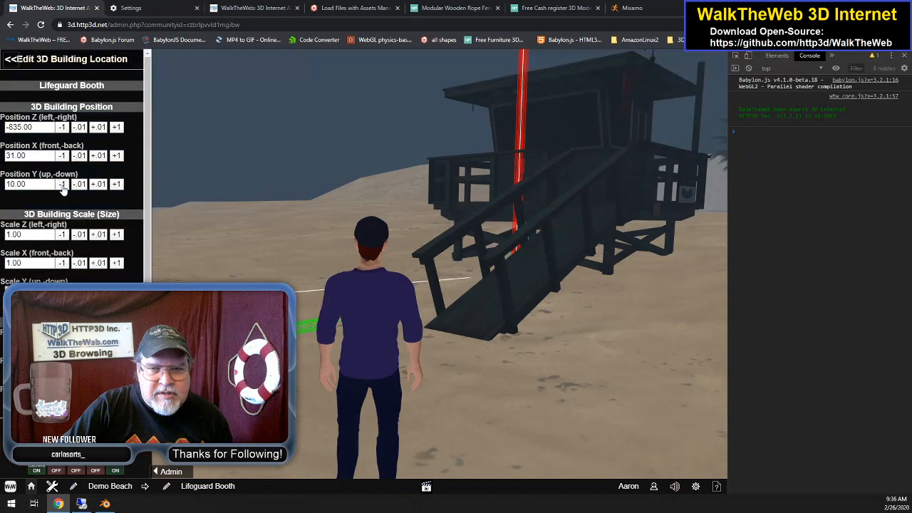
pyautogui.click(62, 185)
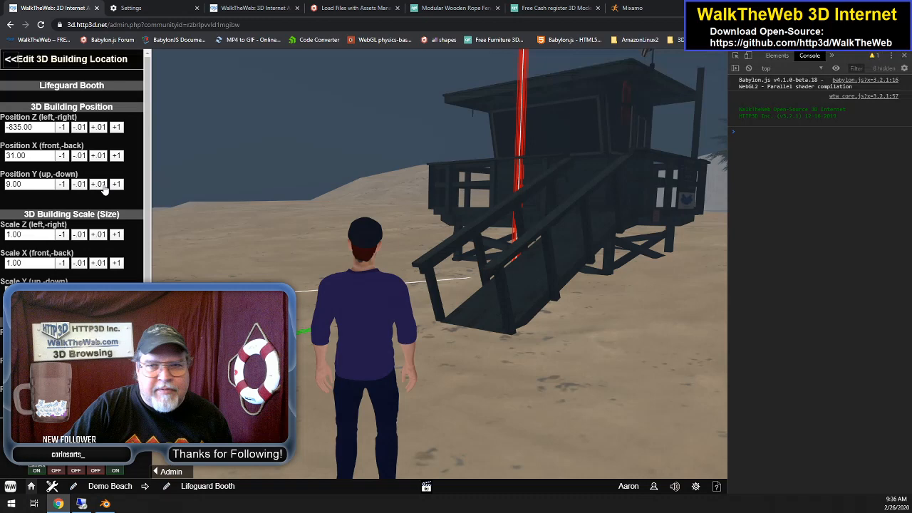
# Fine-tune the Lifeguard Booth's up-down Position Y to 9.24 and save the building location
pyautogui.click(99, 184)
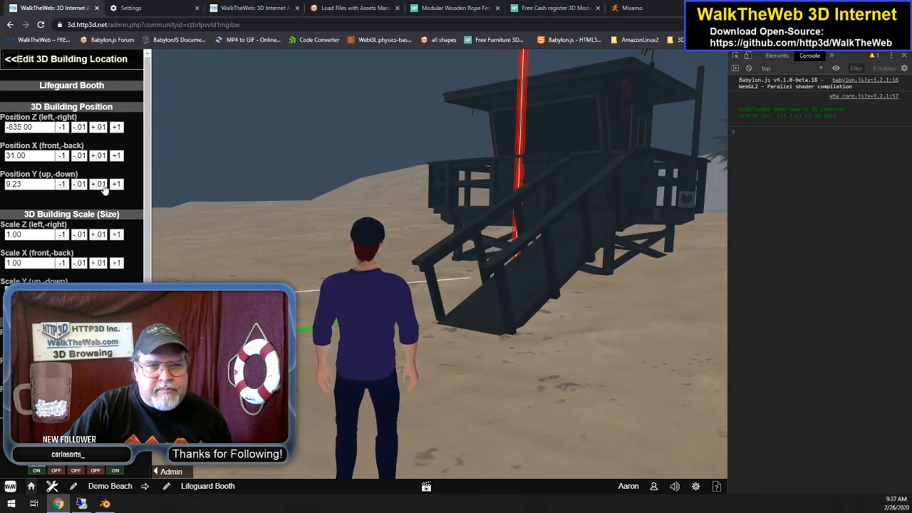
pyautogui.click(99, 185)
pyautogui.click(99, 185)
pyautogui.click(99, 184)
pyautogui.click(99, 184)
pyautogui.click(99, 184)
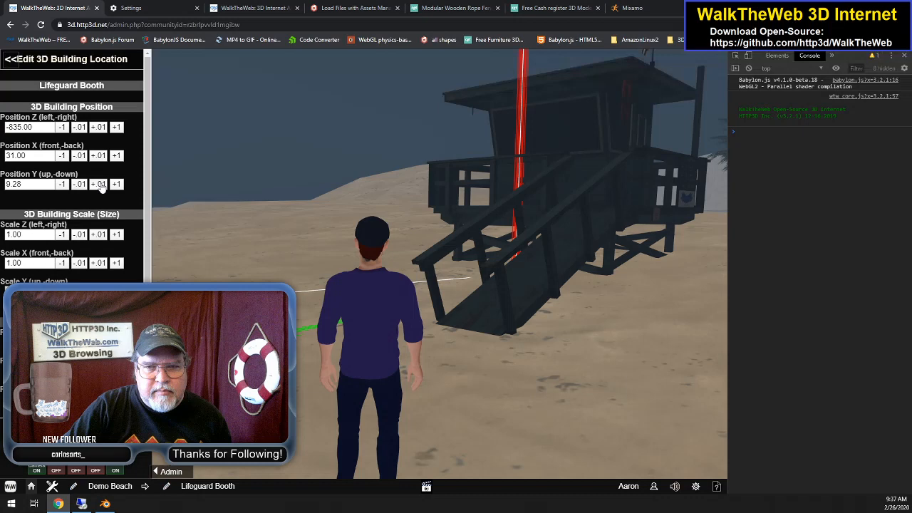
pyautogui.click(80, 185)
pyautogui.click(80, 184)
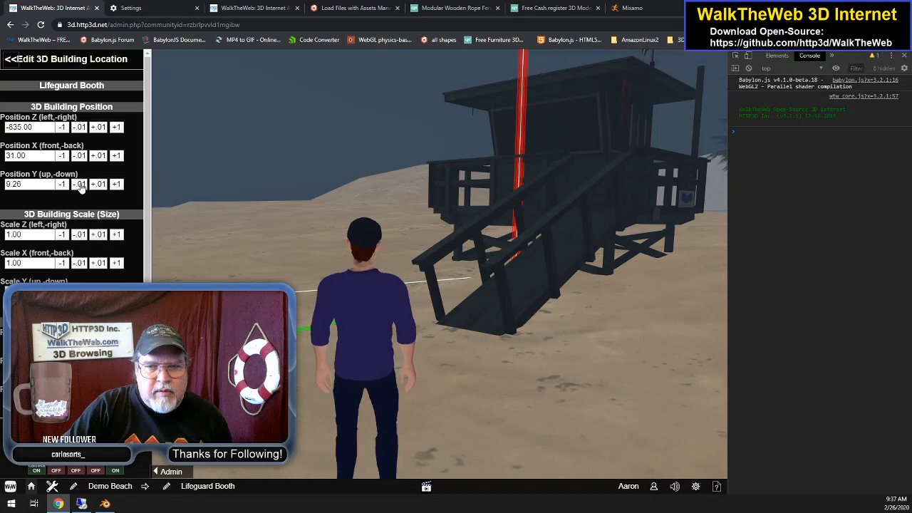
pyautogui.click(80, 185)
pyautogui.click(80, 184)
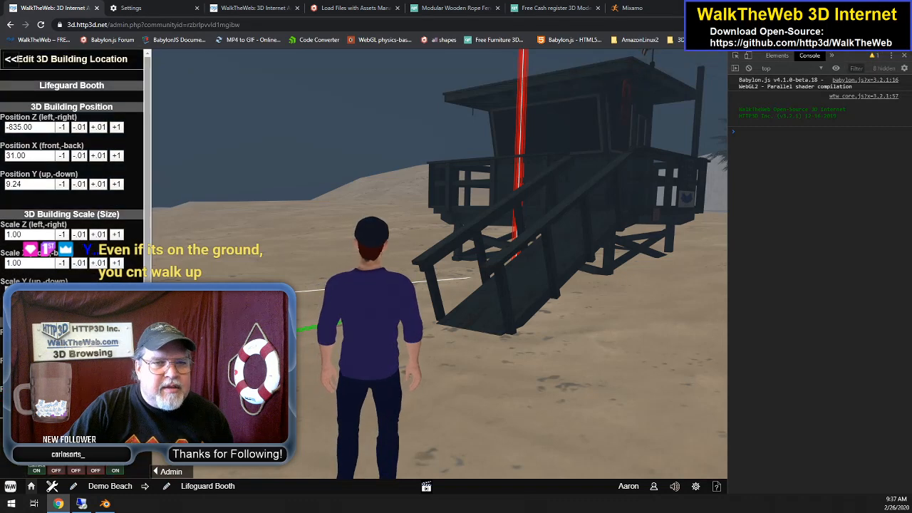
pyautogui.scroll(-1, 72, 178)
pyautogui.click(72, 423)
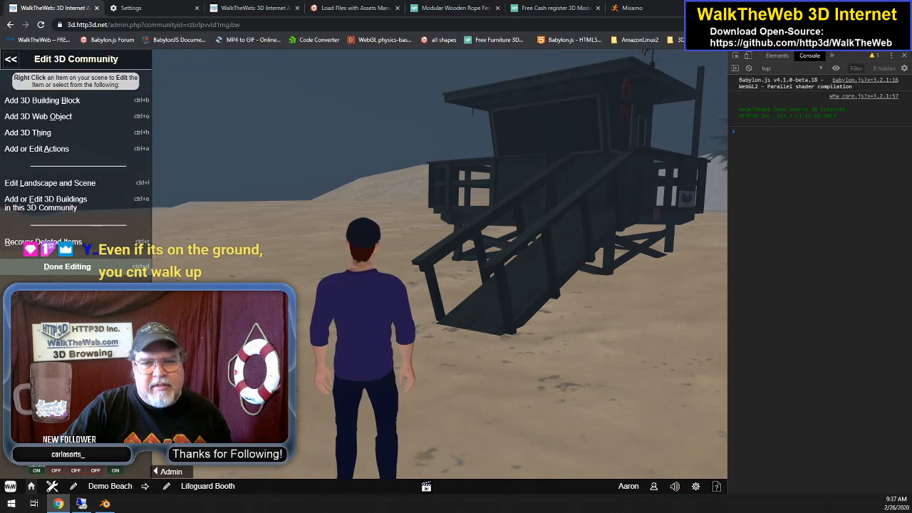
# Line the avatar up with the lowered lifeguard booth ramp and try to walk it up
pyautogui.press('Up')
pyautogui.press('Right')
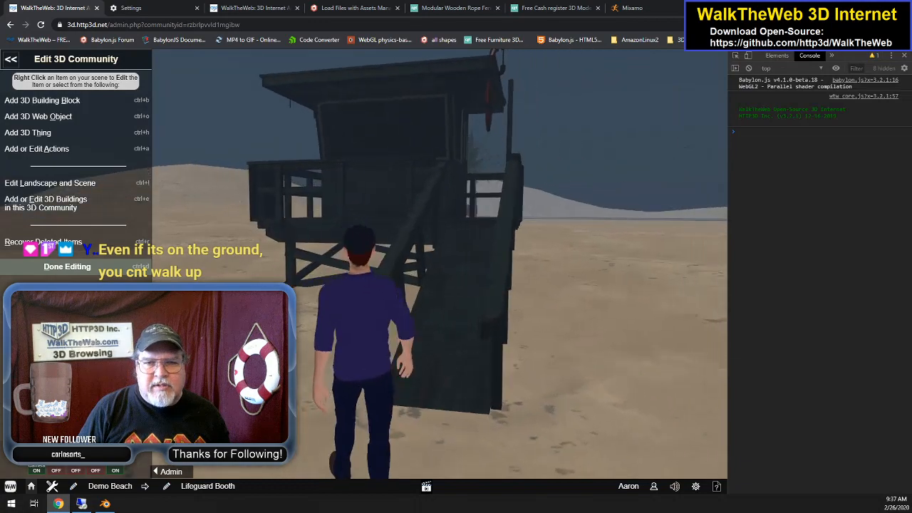
pyautogui.press('Left')
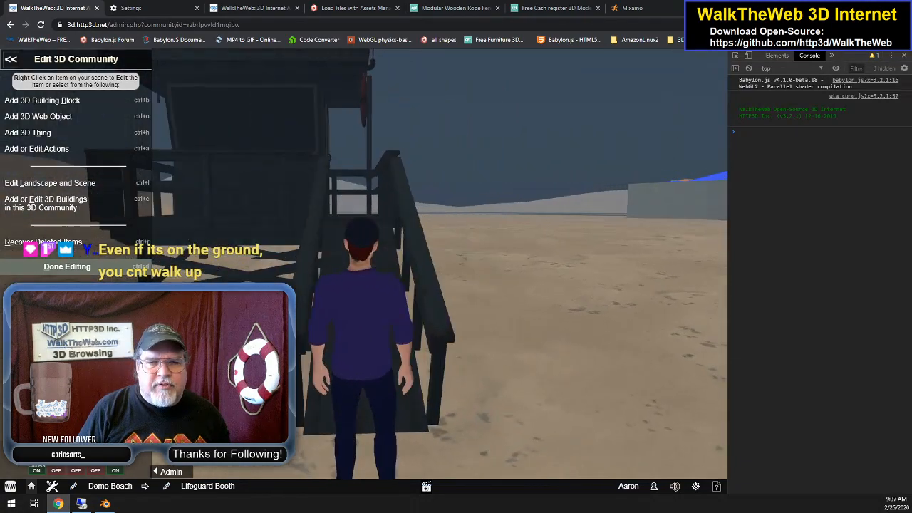
pyautogui.press('Up')
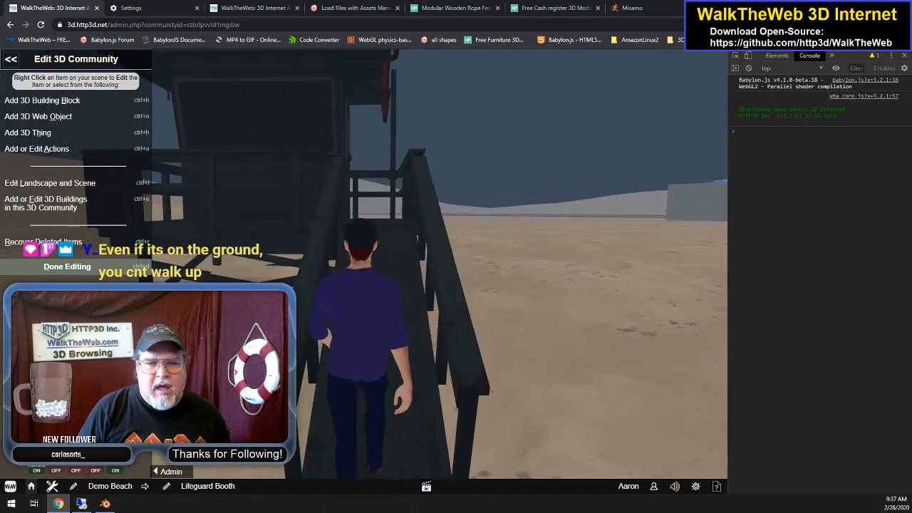
pyautogui.press('Up')
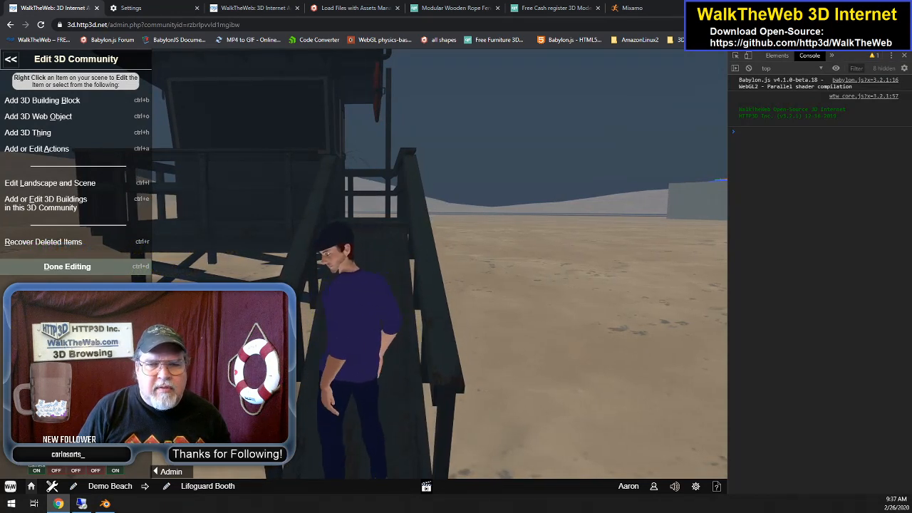
# Turn the avatar around on the ramp to examine the railings and how it stands on the slope
pyautogui.press('Left')
pyautogui.press('Left')
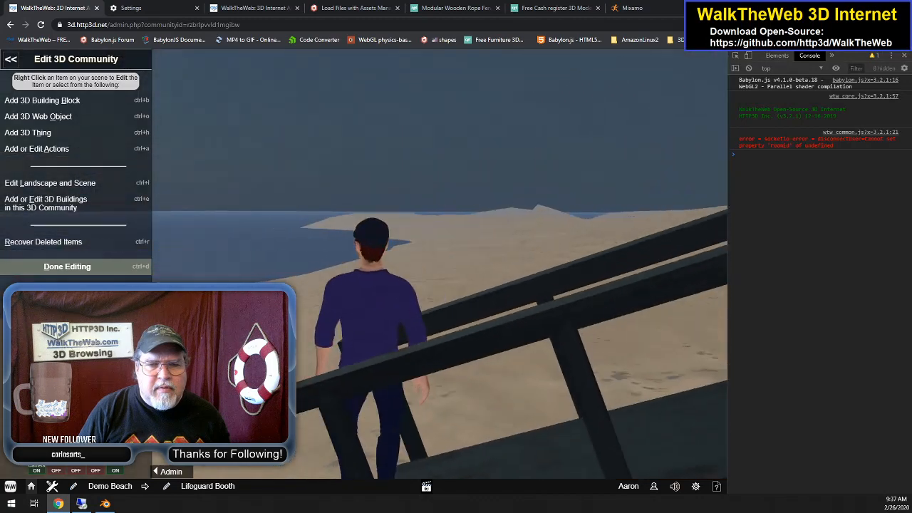
pyautogui.press('Right')
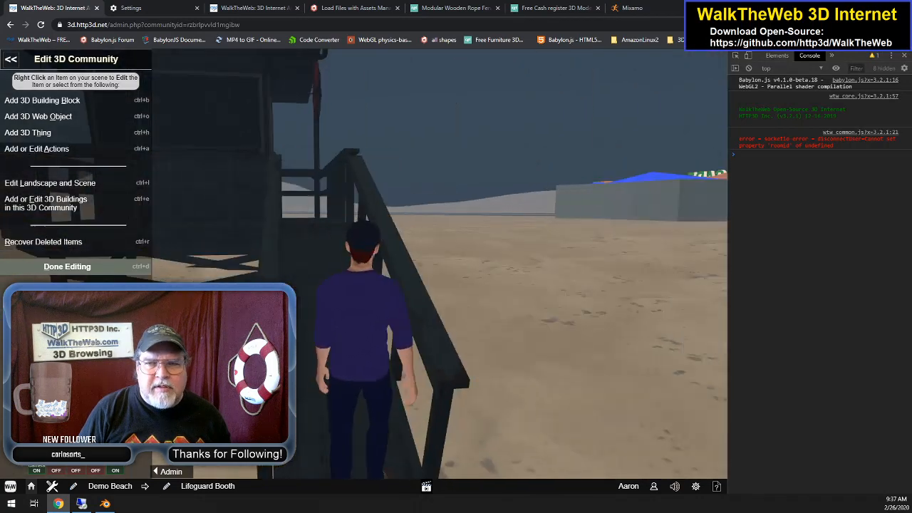
pyautogui.press('Right')
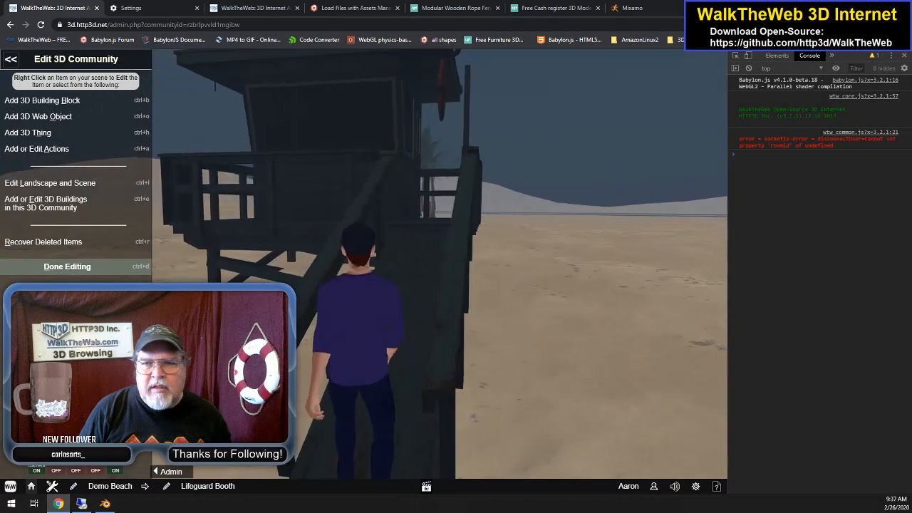
pyautogui.press('Left')
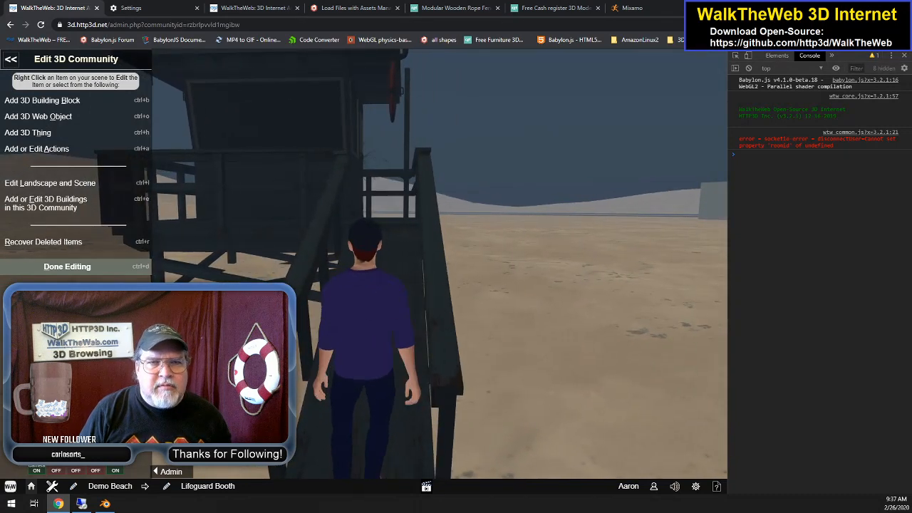
pyautogui.press('Right')
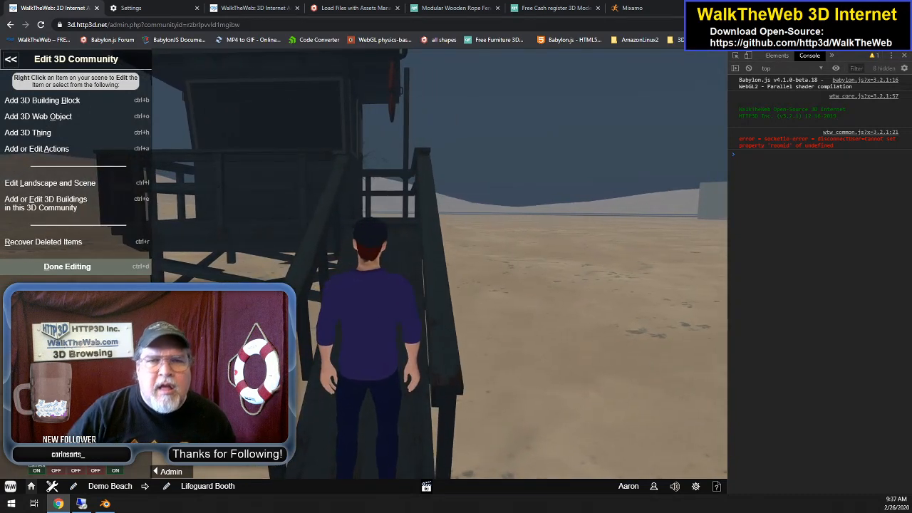
# Switch to the Beach Visitors browser tab and look through the beach umbrella's 3D object settings
pyautogui.click(278, 7)
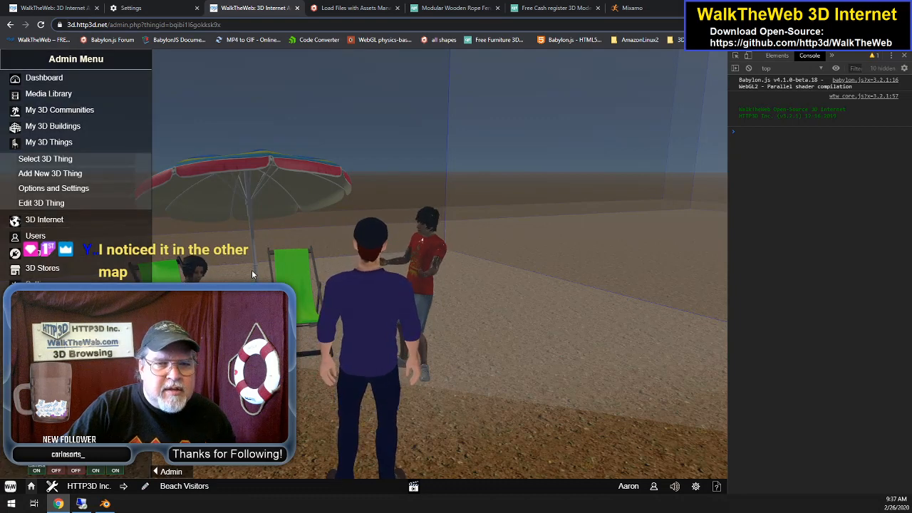
pyautogui.click(249, 197)
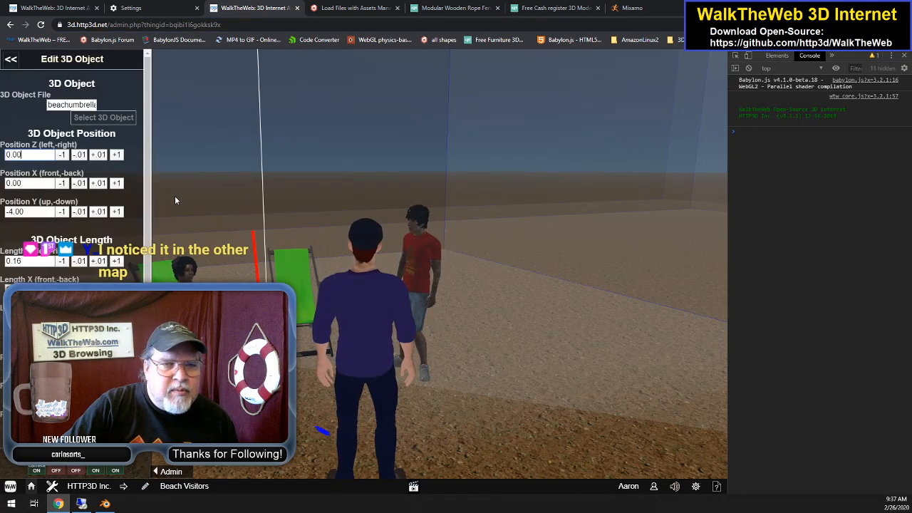
pyautogui.scroll(-3, 78, 178)
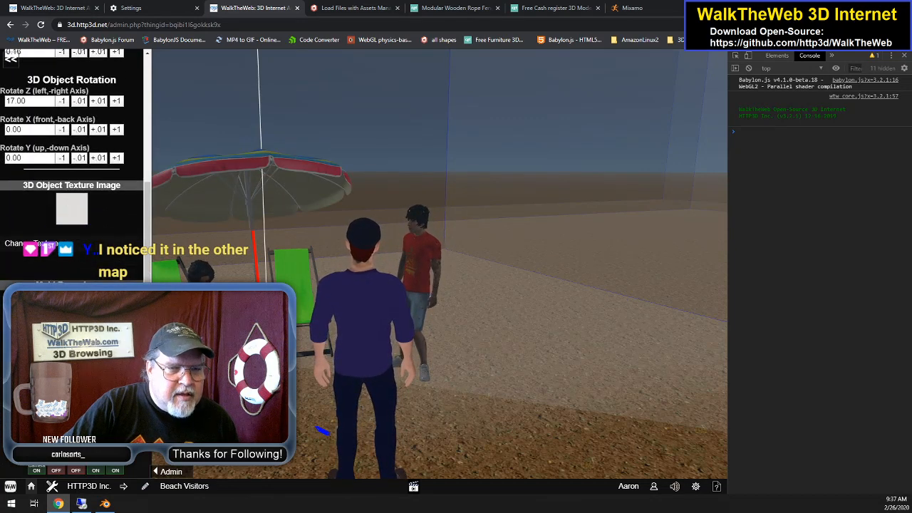
# Open the standing man's 3D object settings, examine them down to the advanced options, and close the form
pyautogui.click(418, 258)
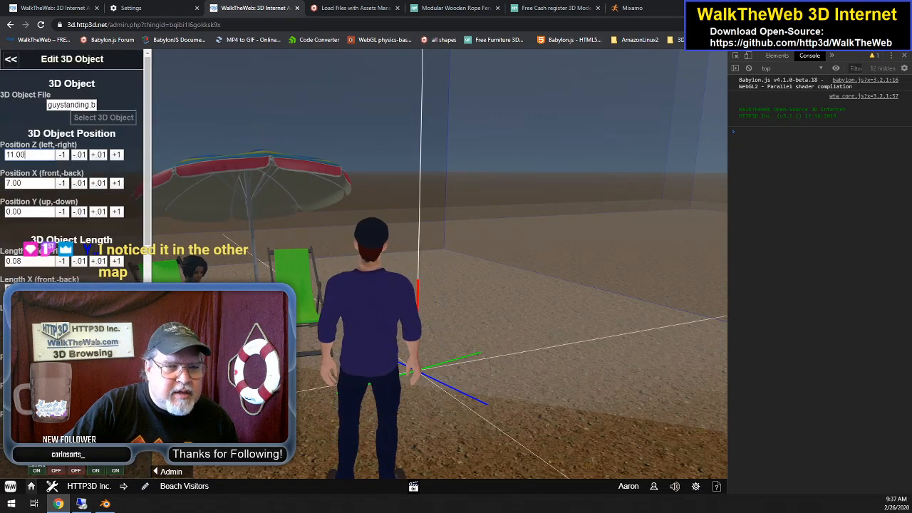
pyautogui.scroll(-5, 13, 63)
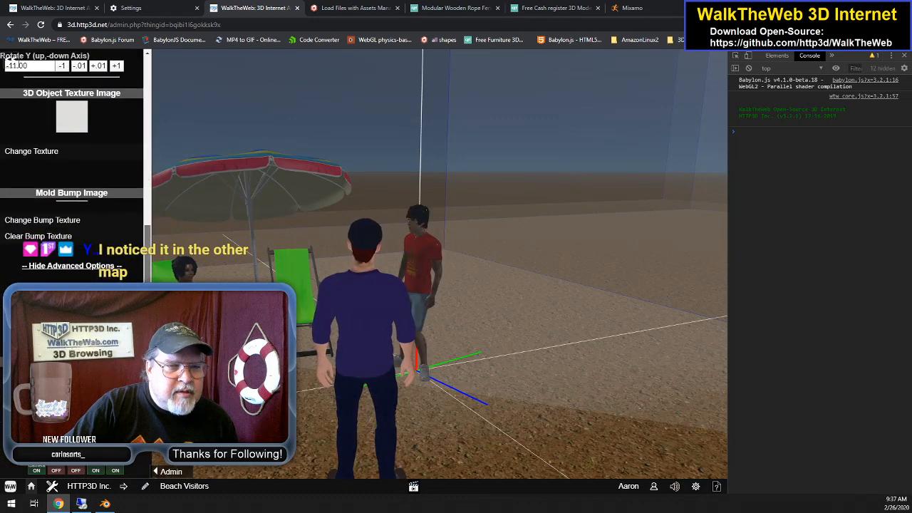
pyautogui.moveTo(147, 320); pyautogui.dragTo(147, 319)
pyautogui.scroll(-1, 11, 61)
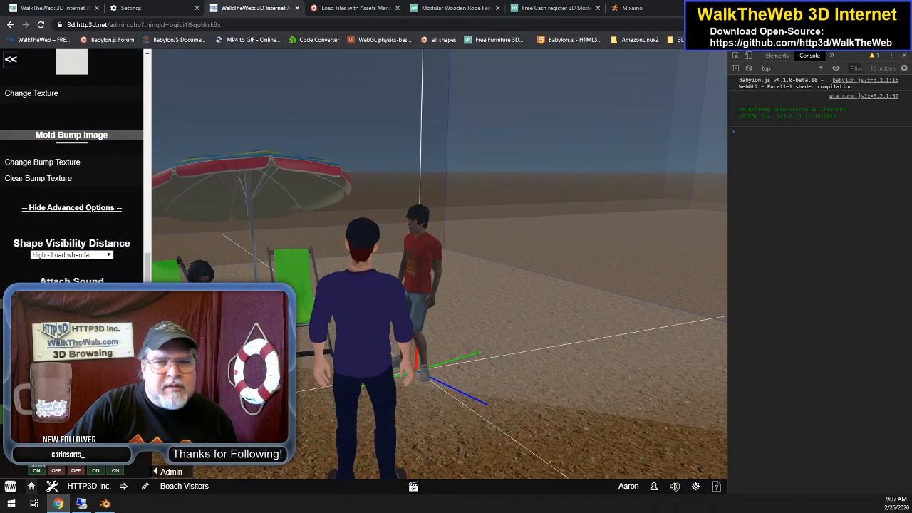
pyautogui.click(71, 415)
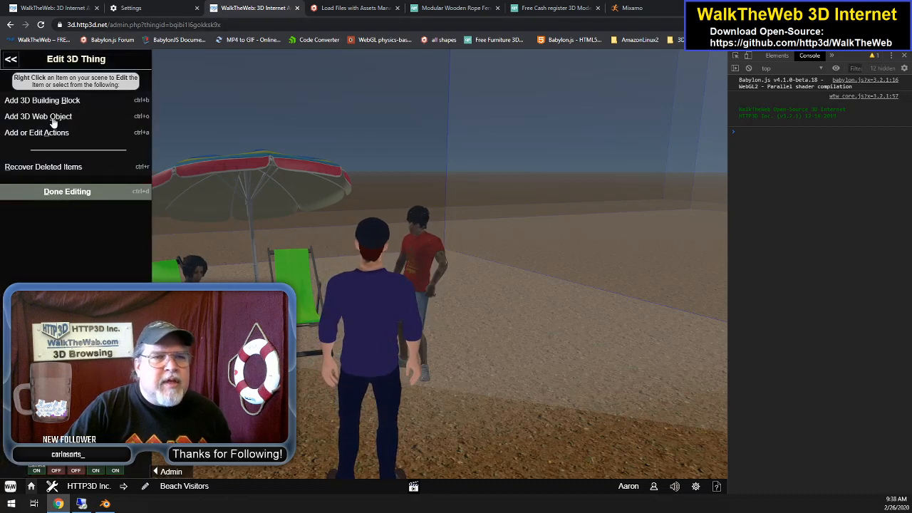
# Leave the 3D thing editor and open the Lifeguard Booth from the 3D buildings list
pyautogui.click(10, 59)
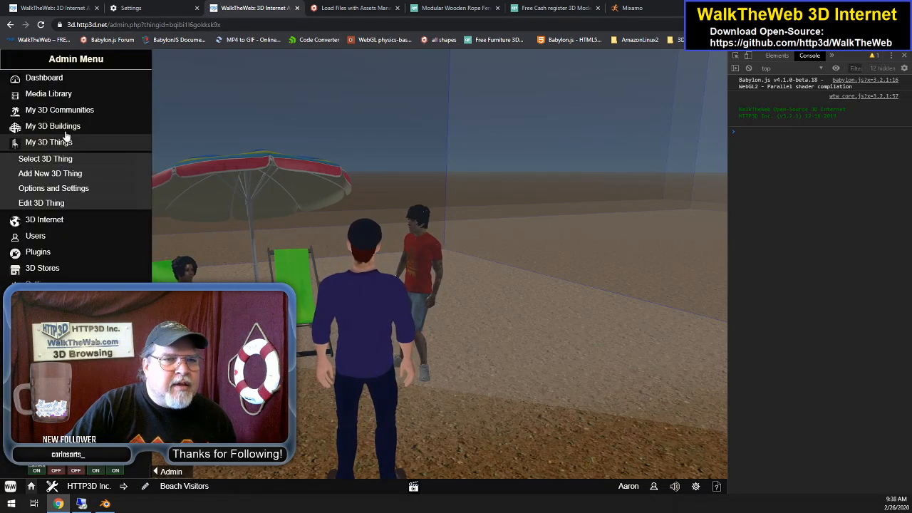
pyautogui.click(68, 127)
pyautogui.click(63, 144)
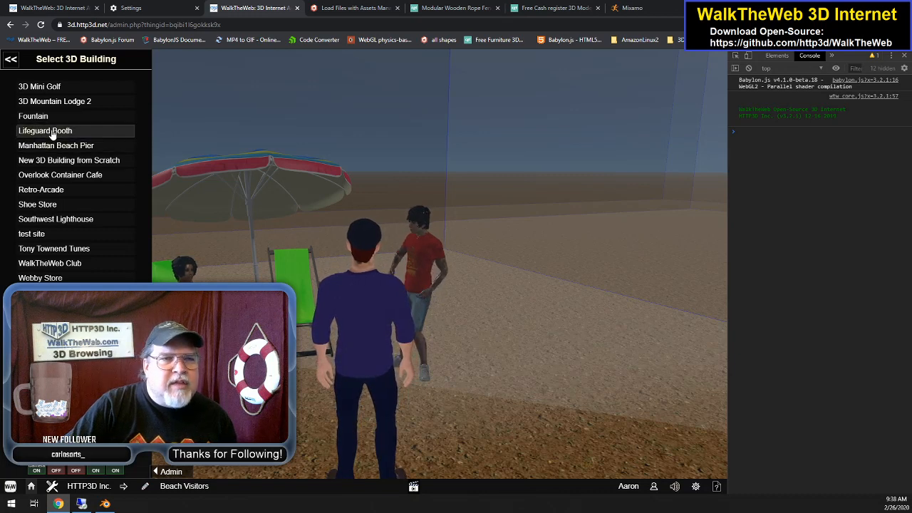
pyautogui.click(53, 132)
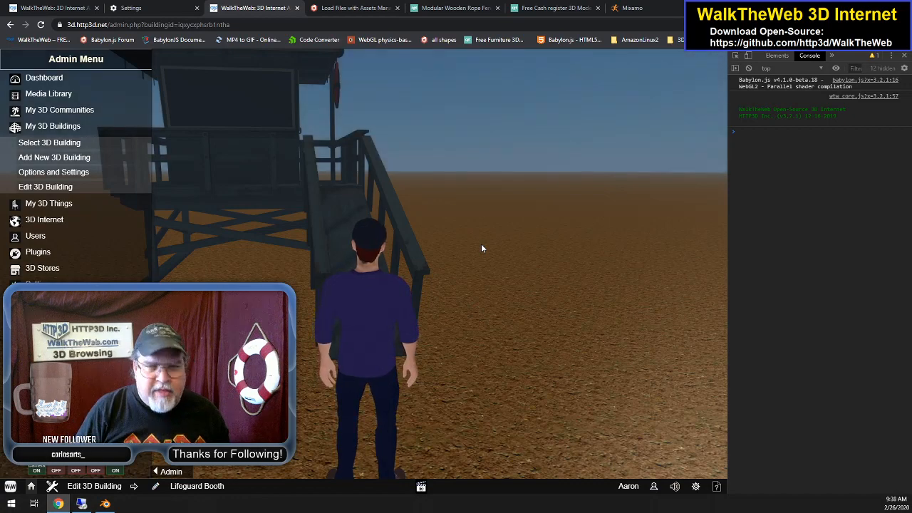
# Walk the avatar onto the booth's ramp and turn it from side to side to test how it moves between the railings
pyautogui.press('Up')
pyautogui.press('Left')
pyautogui.press('Up')
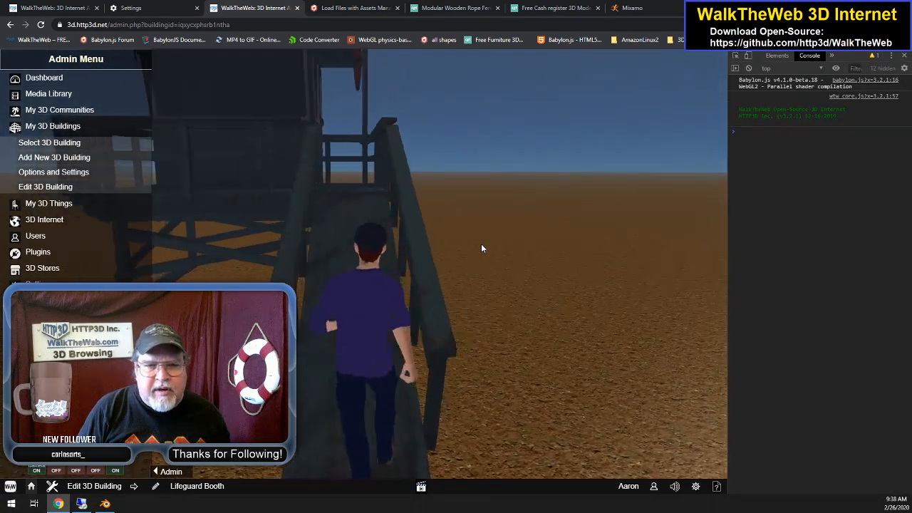
pyautogui.press('Left')
pyautogui.press('Left')
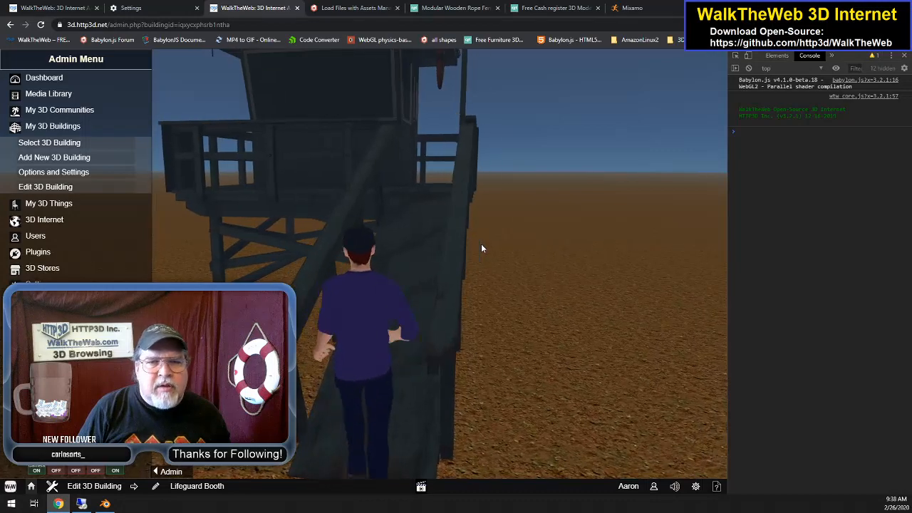
pyautogui.press('Right')
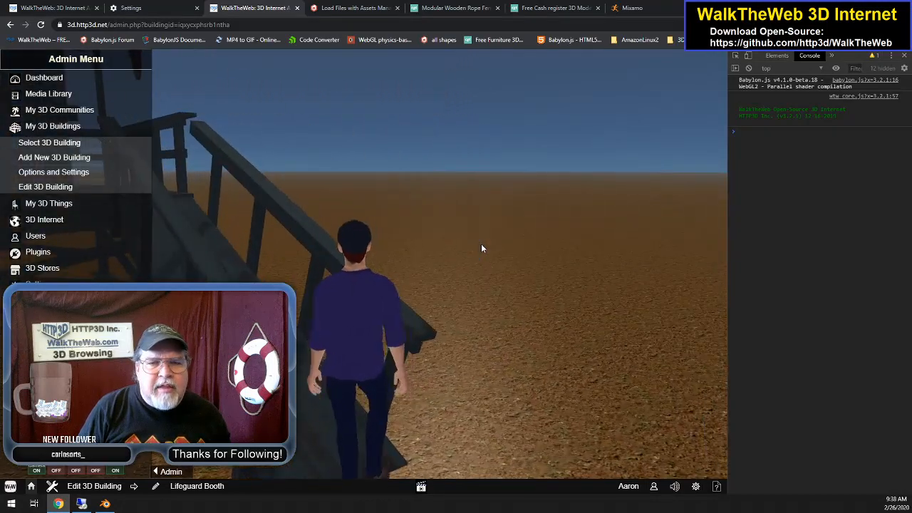
pyautogui.press('Left')
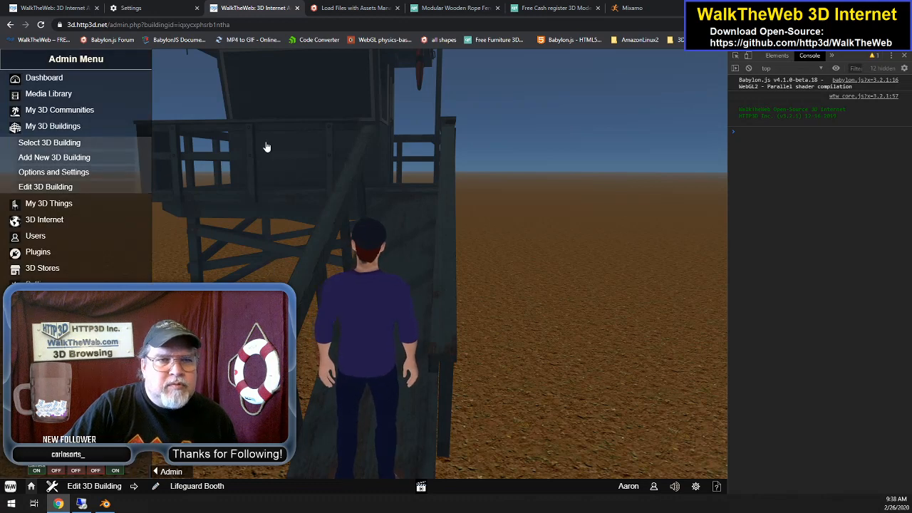
# Reload the Lifeguard Booth page and close Blender while the scene loads
pyautogui.click(248, 23)
pyautogui.press('Return')
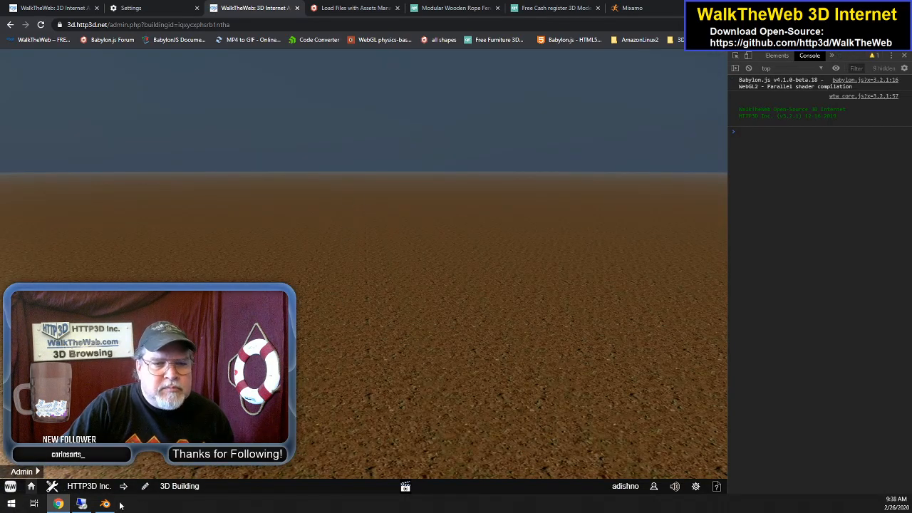
pyautogui.click(105, 504)
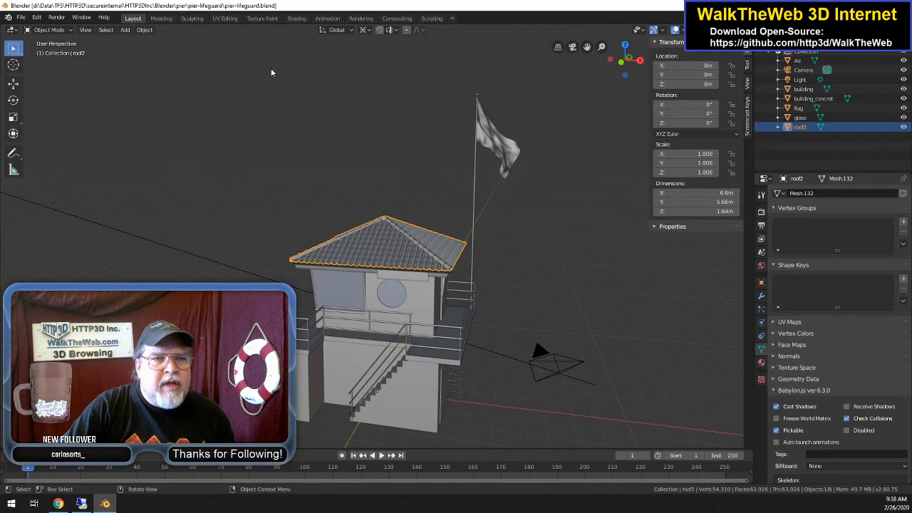
pyautogui.click(901, 5)
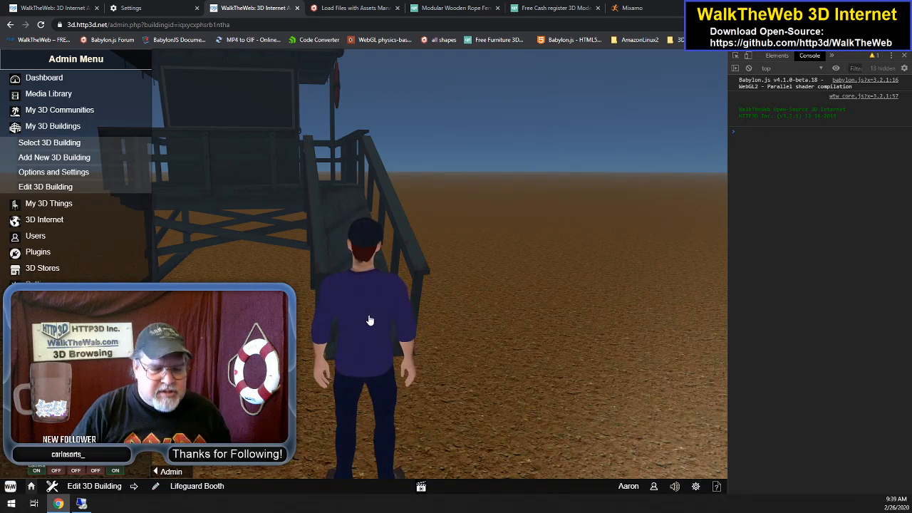
# Line the avatar up with the foot of the booth's ramp to check the gap between its railings
pyautogui.press('Left')
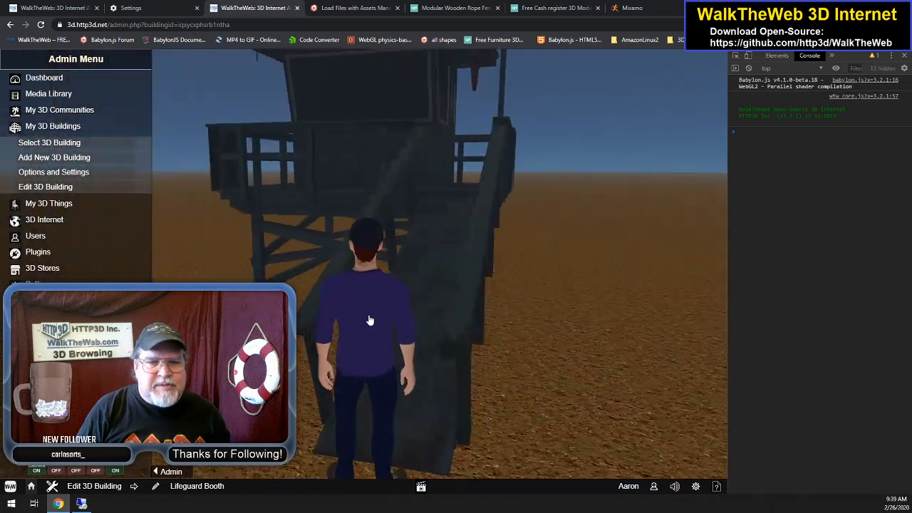
pyautogui.press('Right')
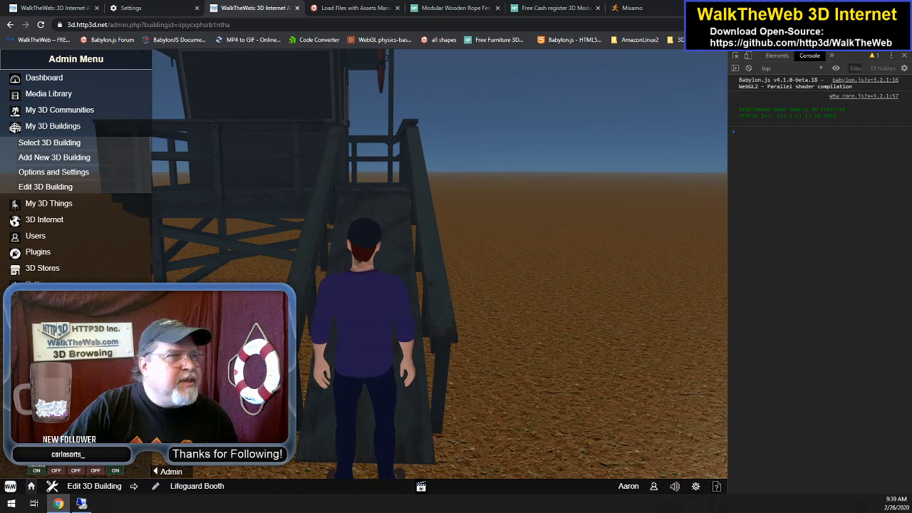
# Switch to the second remote desktop server and bring its Notepad++ window with wtw_admineditor.js in front of MySQL Workbench
pyautogui.click(81, 503)
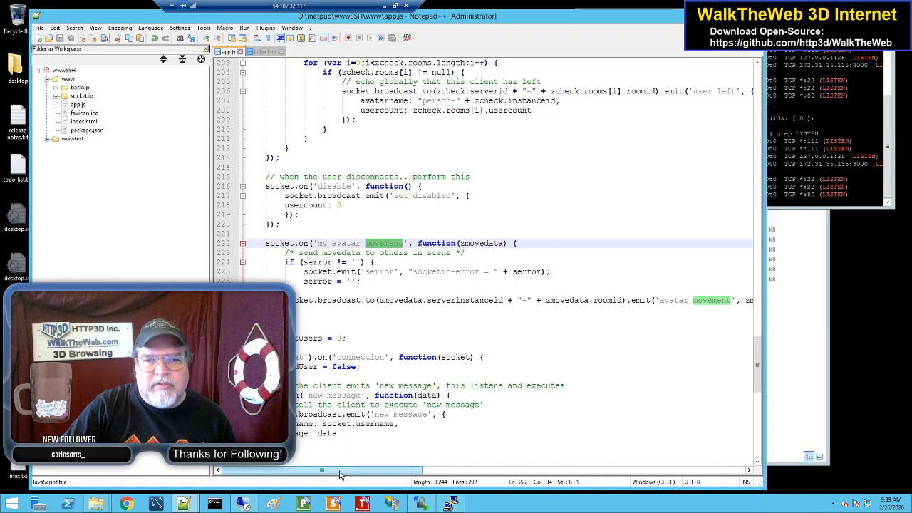
pyautogui.click(244, 504)
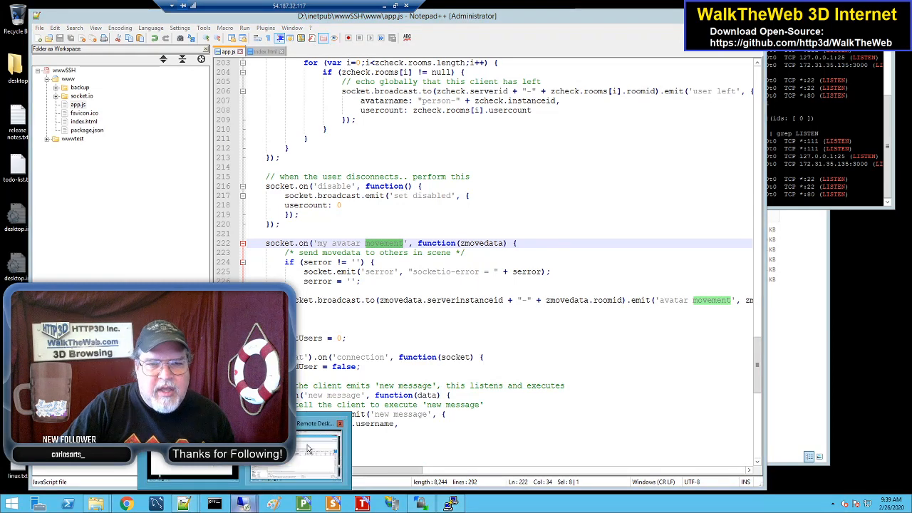
pyautogui.click(305, 455)
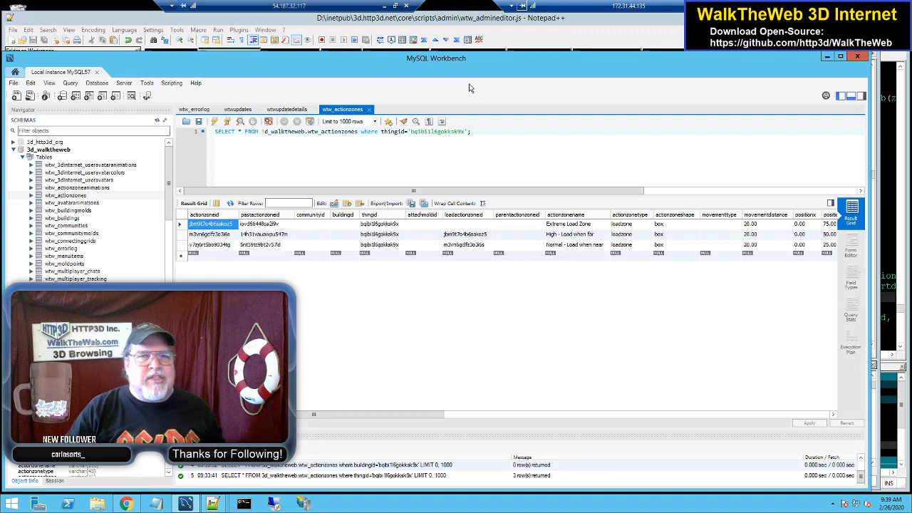
pyautogui.click(447, 27)
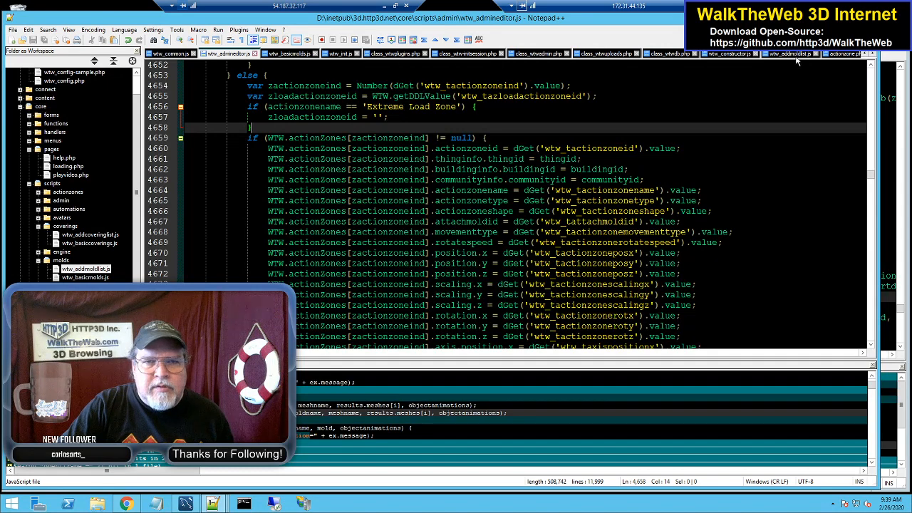
# Find wtw_basicavatars.js among the open files in Notepad++ and display its code
pyautogui.click(874, 55)
pyautogui.click(874, 55)
pyautogui.click(874, 55)
pyautogui.click(874, 55)
pyautogui.click(873, 55)
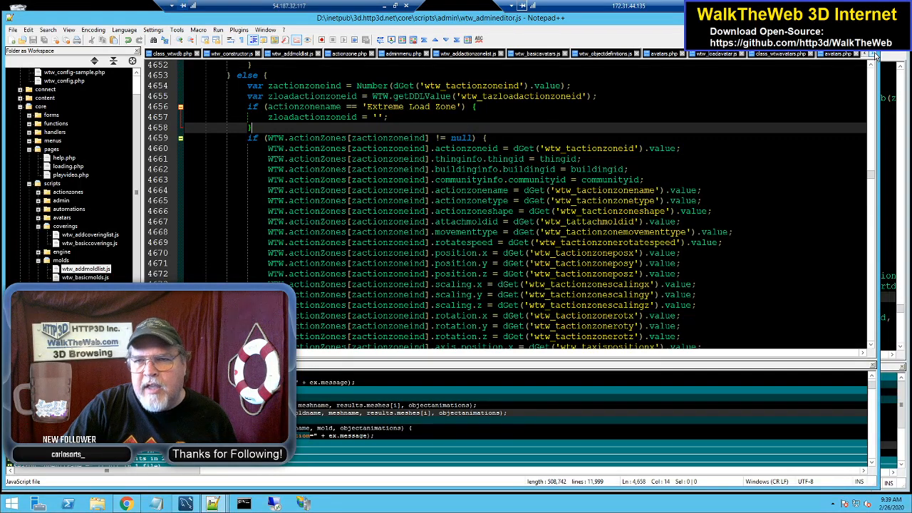
pyautogui.click(875, 56)
pyautogui.click(875, 55)
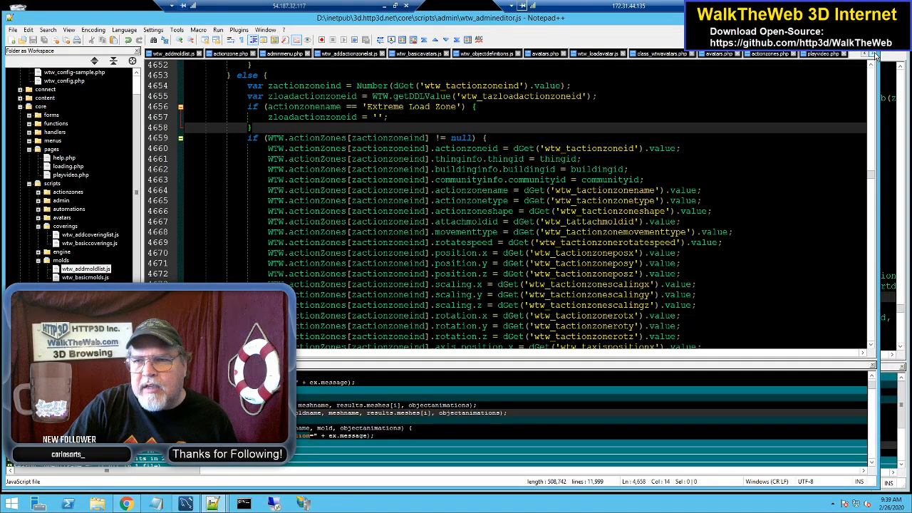
pyautogui.click(421, 54)
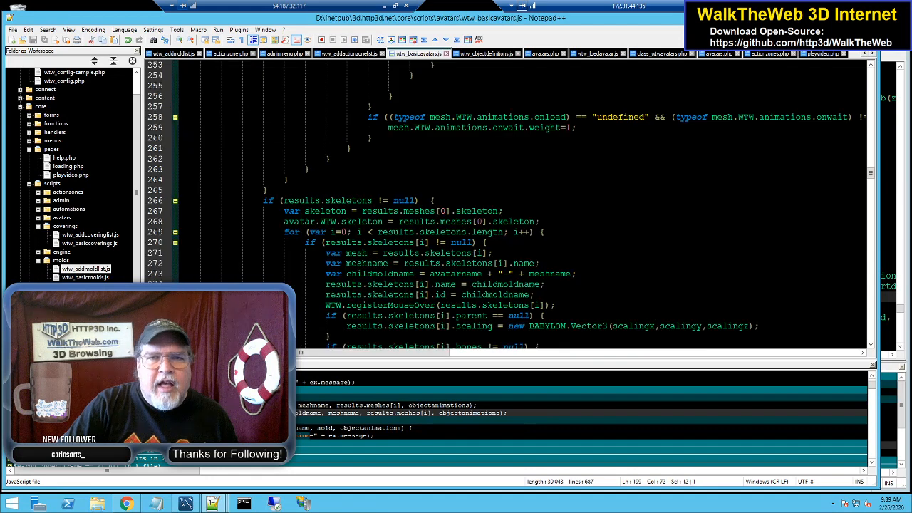
# Set the first value of the avatar.ellipsoid Vector3 to 3 in the non-admin collision block, and save the file
pyautogui.scroll(20, 513, 207)
pyautogui.scroll(20, 514, 207)
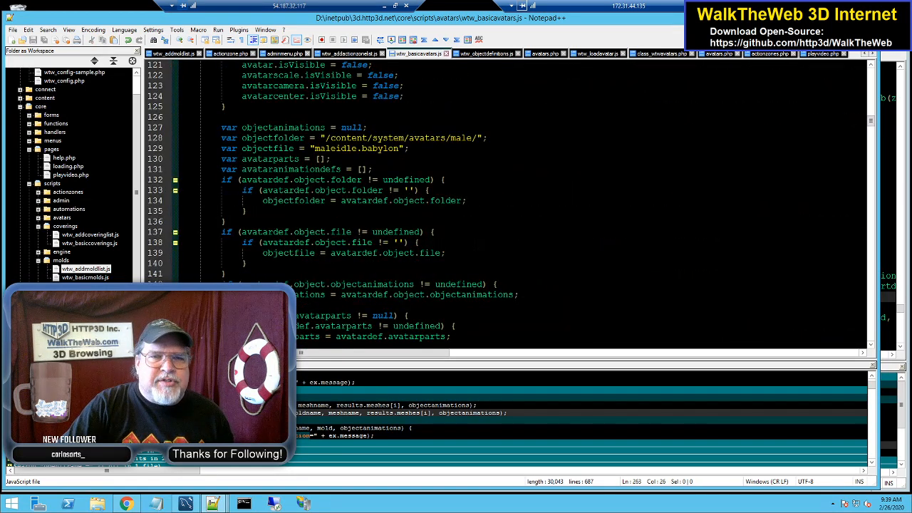
pyautogui.scroll(13, 513, 207)
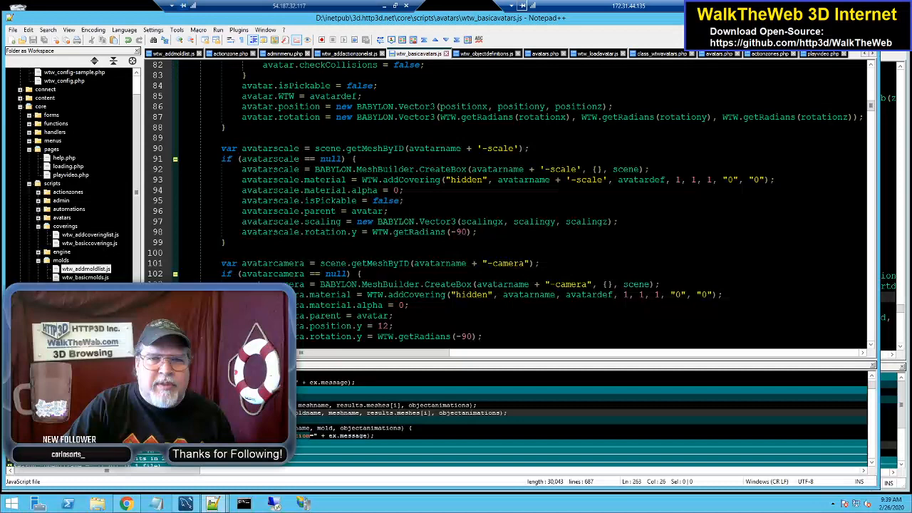
pyautogui.scroll(17, 514, 207)
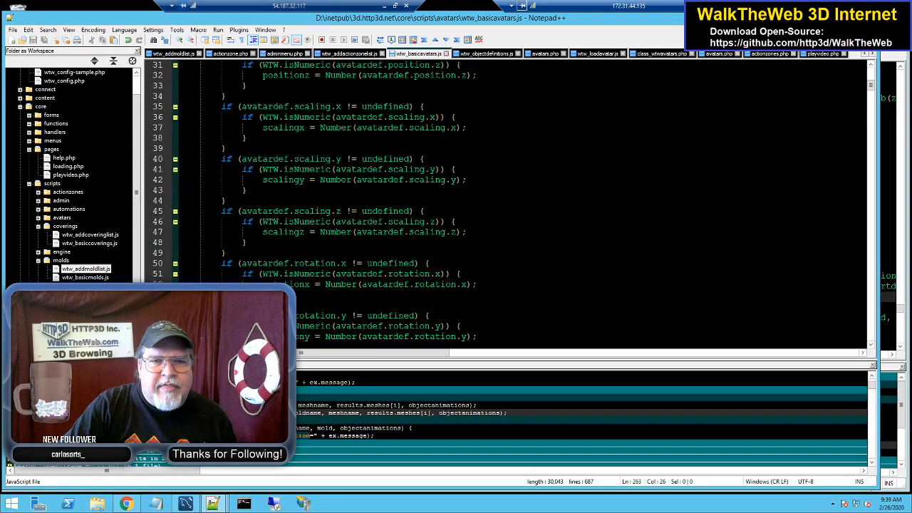
pyautogui.scroll(-13, 513, 207)
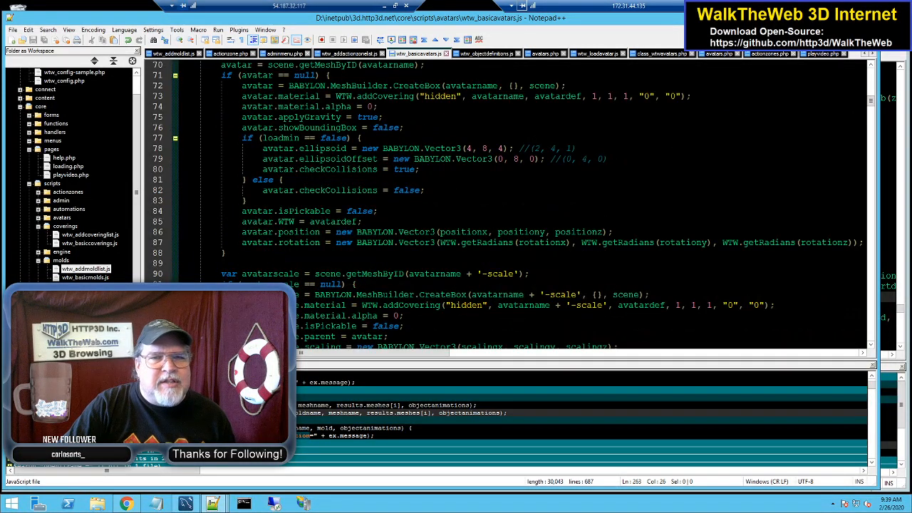
pyautogui.click(342, 159)
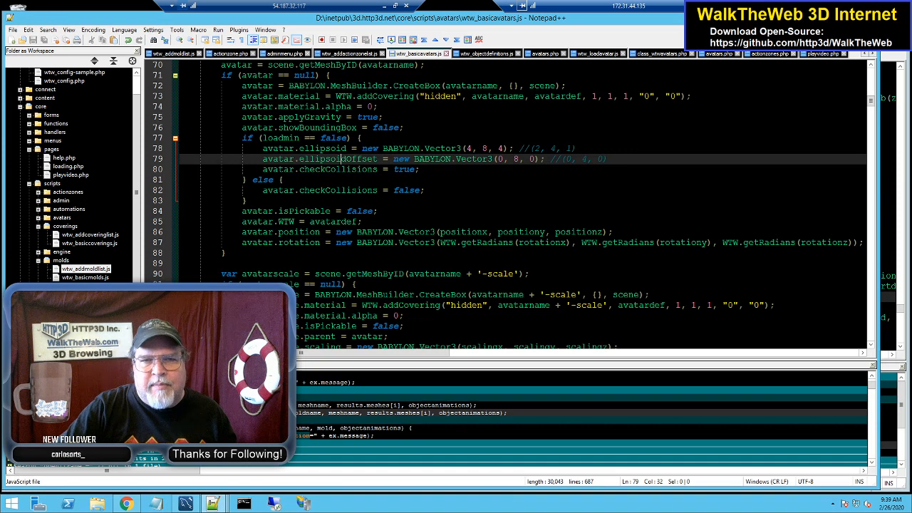
pyautogui.click(484, 148)
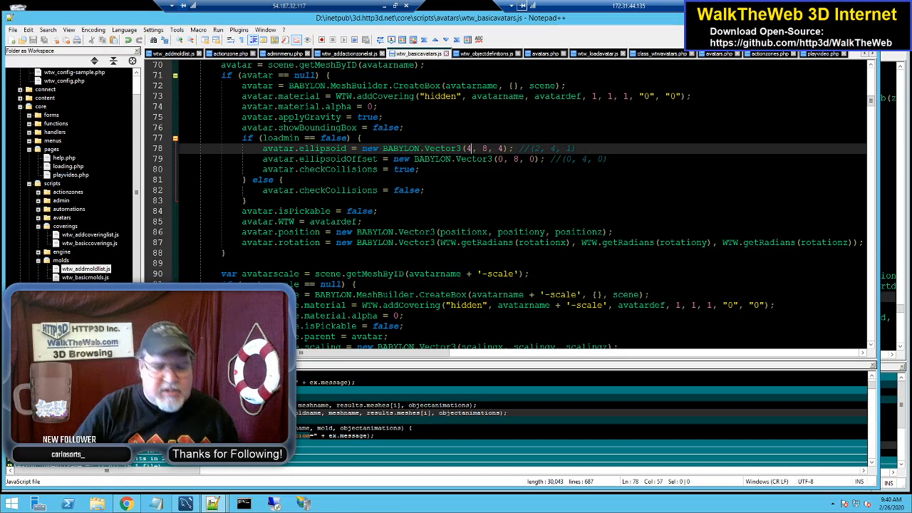
pyautogui.press('BackSpace')
pyautogui.write('3')
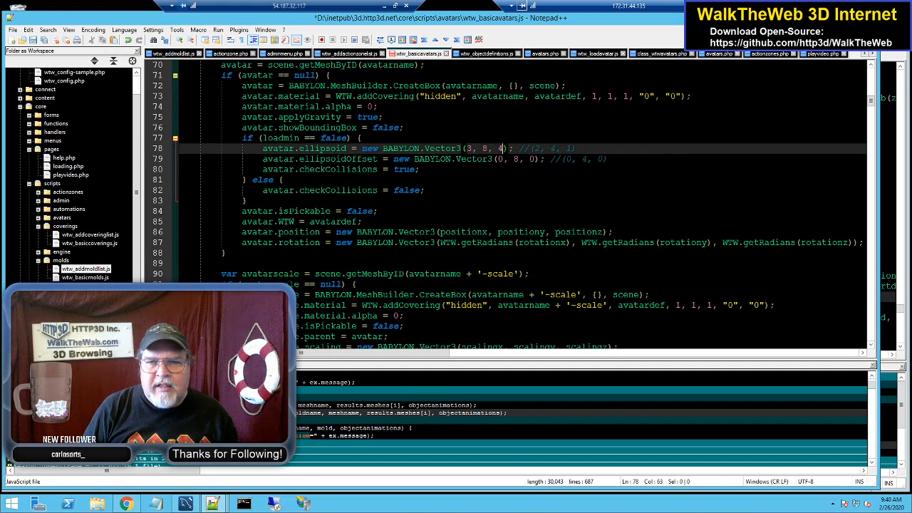
pyautogui.click(43, 43)
# Return to the browser and reload the Lifeguard Booth page with the saved avatar script
pyautogui.click(384, 6)
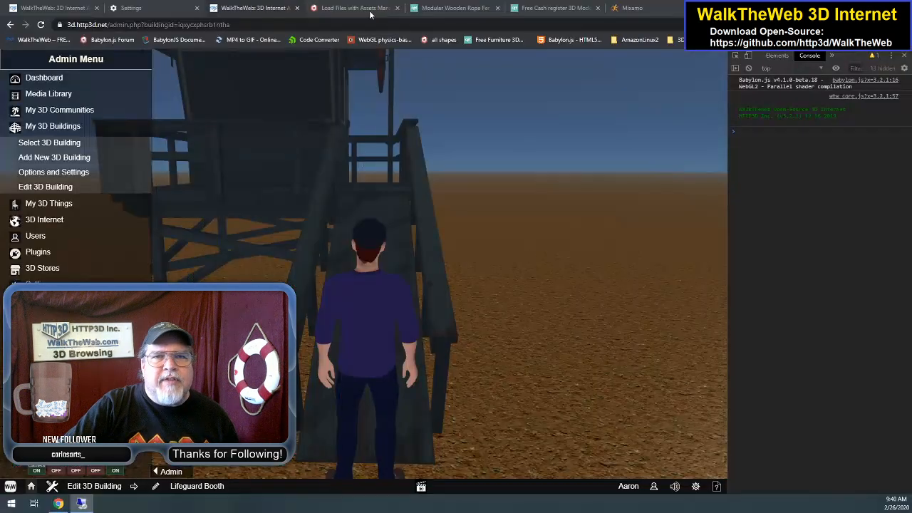
pyautogui.click(249, 25)
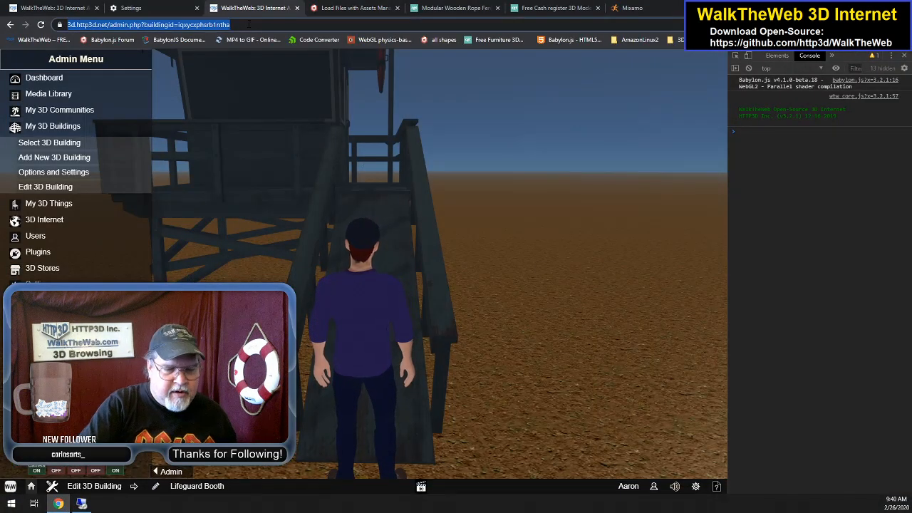
pyautogui.press('Return')
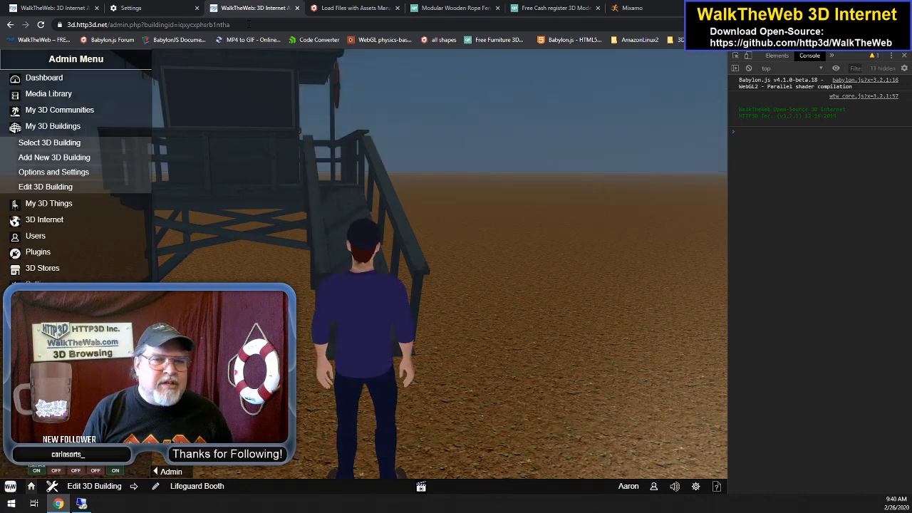
# Walk the avatar up the ramp and turn it around at the booth's deck to test the narrower collision ellipsoid
pyautogui.press('Up')
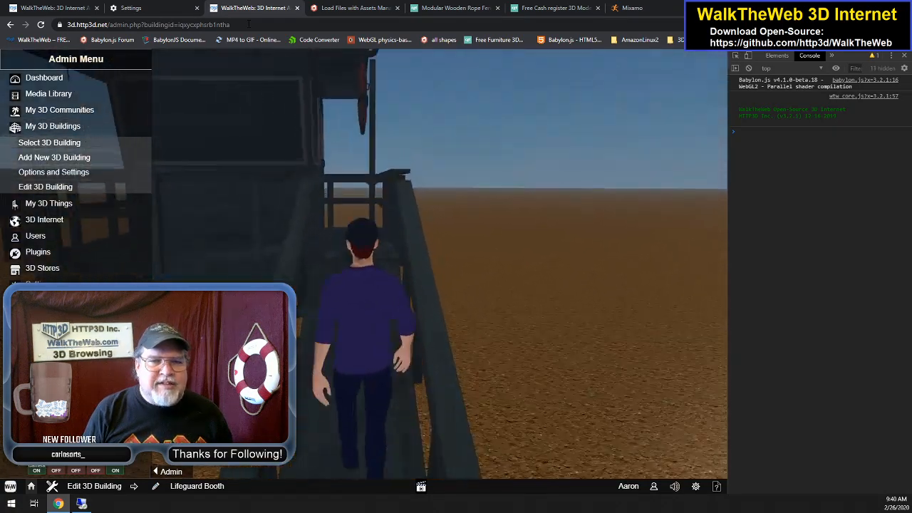
pyautogui.press('Down')
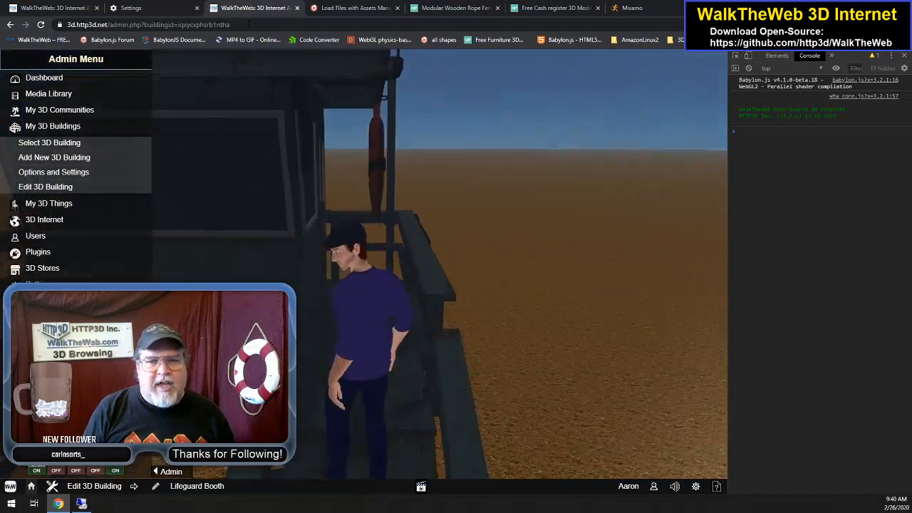
pyautogui.press('Up')
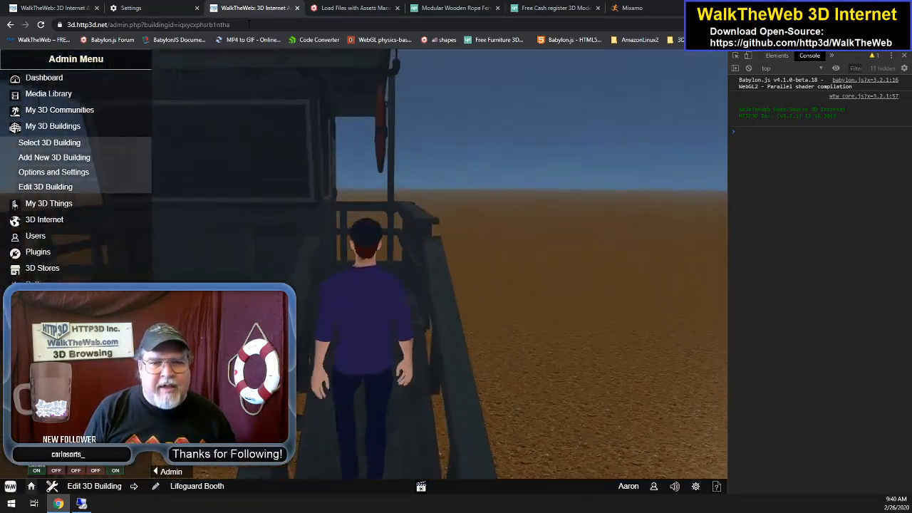
pyautogui.press('Left')
pyautogui.press('Right')
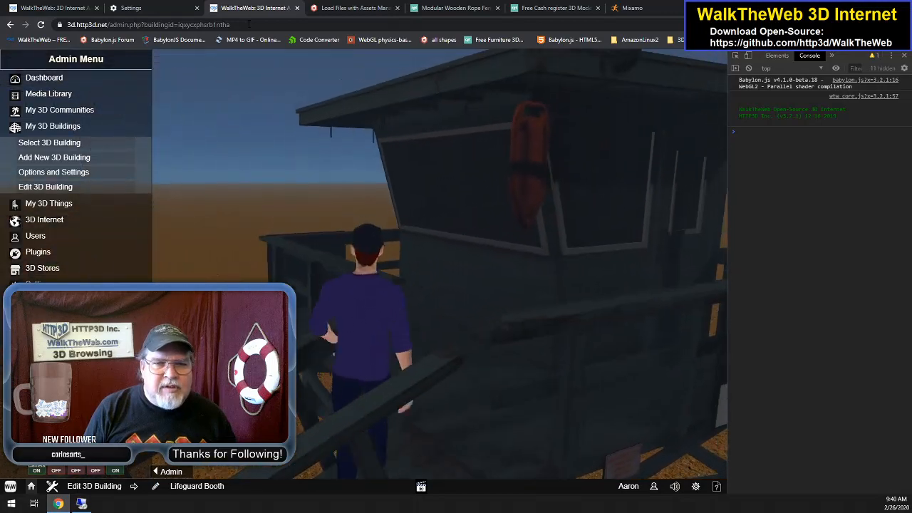
pyautogui.press('Right')
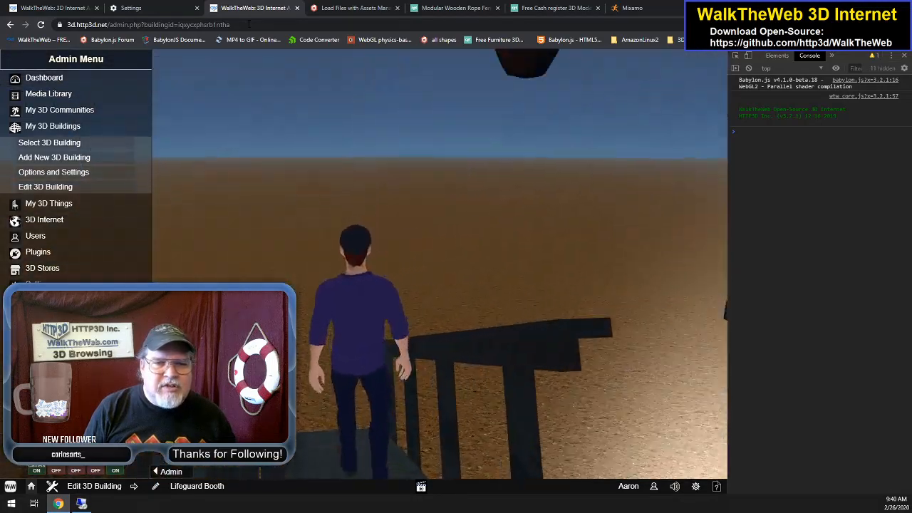
pyautogui.press('Right')
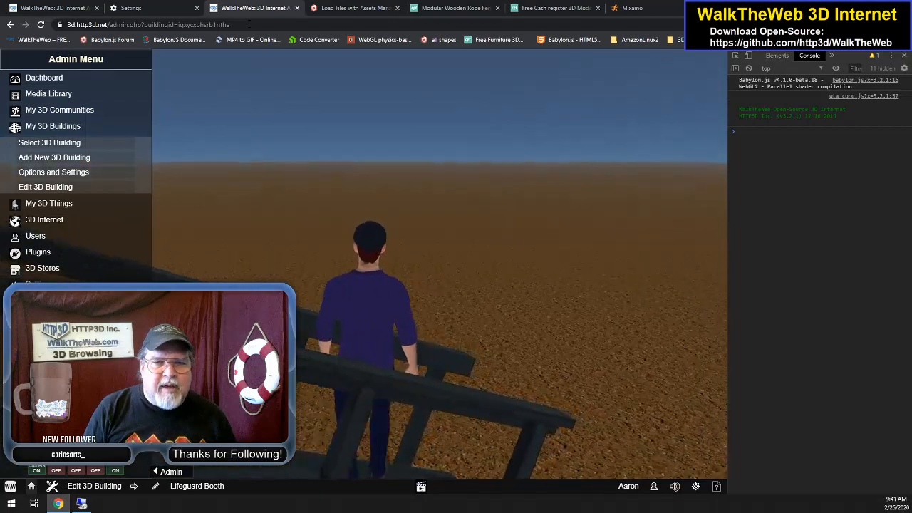
# Turn the avatar toward the ramp, walk it up onto the booth's deck, and bring it back down to the sand
pyautogui.press('Left')
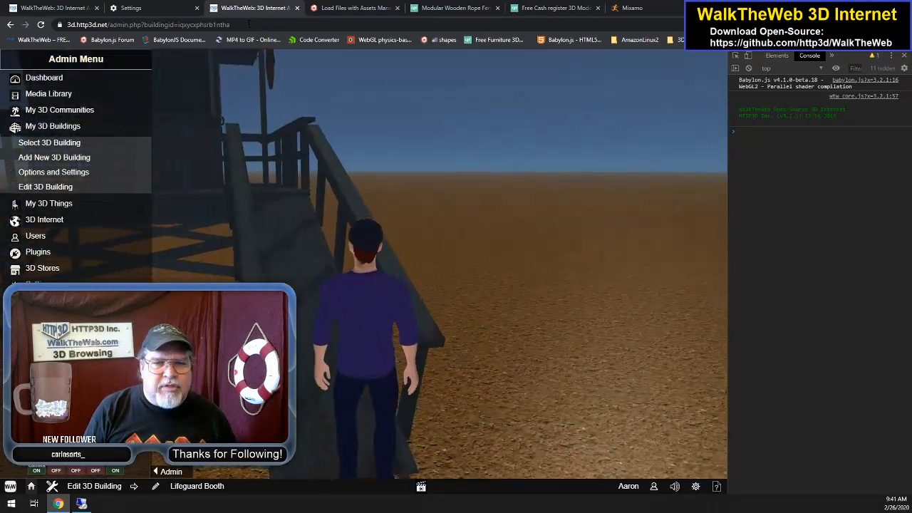
pyautogui.press('Left')
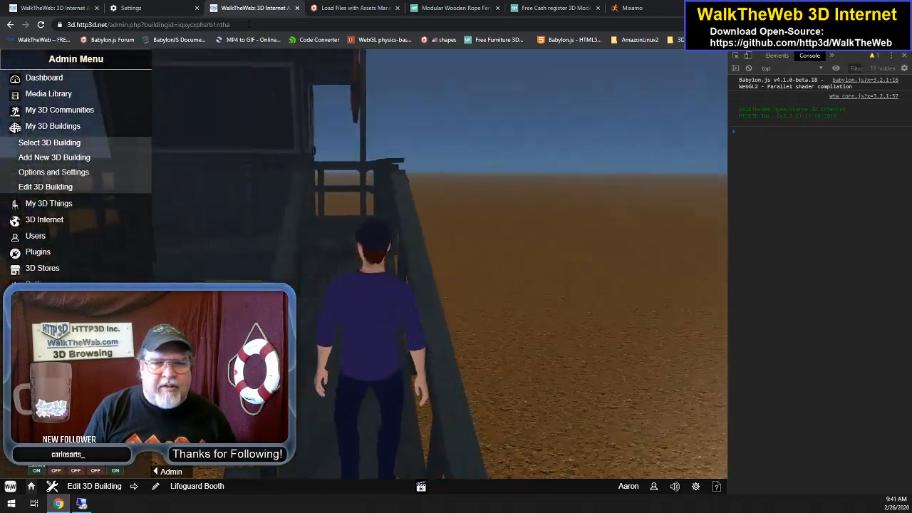
pyautogui.press('Right')
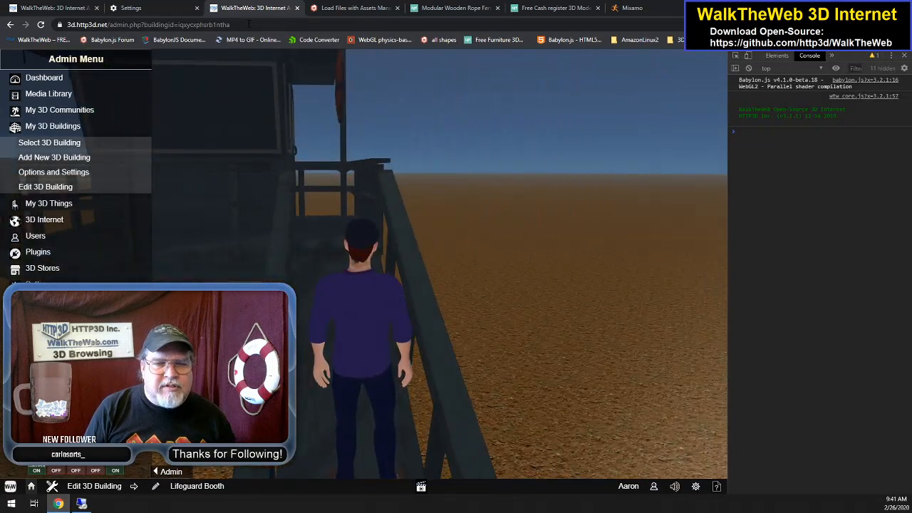
pyautogui.press('Left')
pyautogui.press('Up')
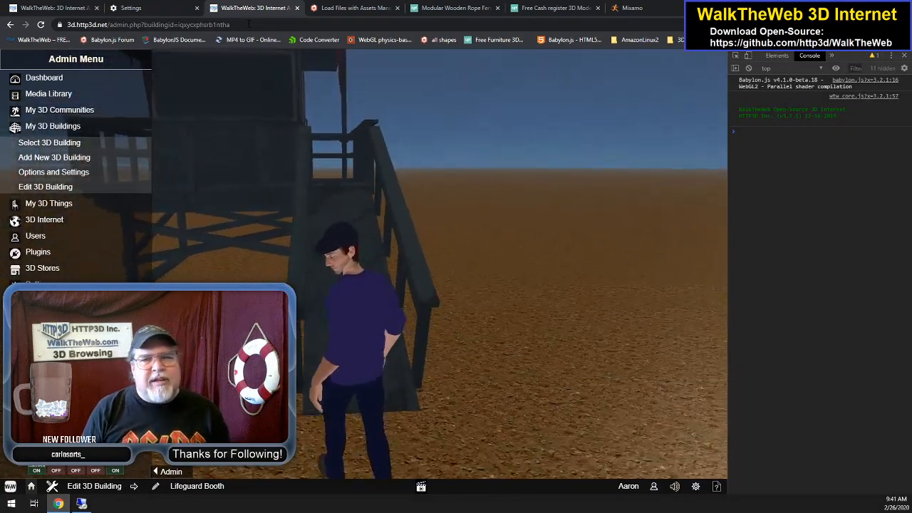
pyautogui.press('Up')
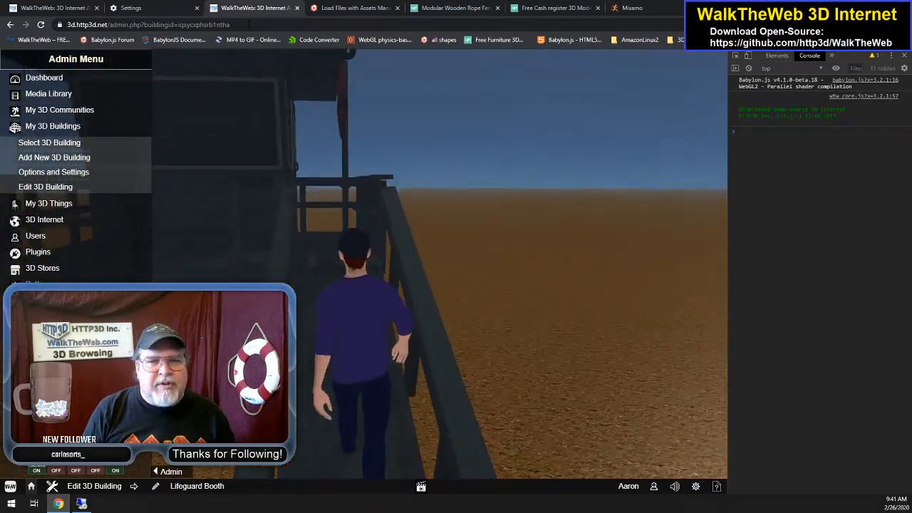
pyautogui.press('Left')
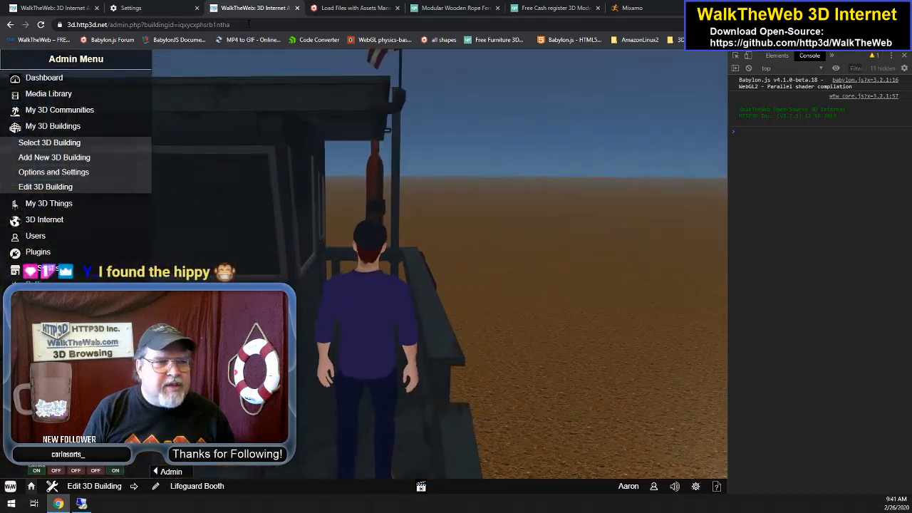
pyautogui.press('Right')
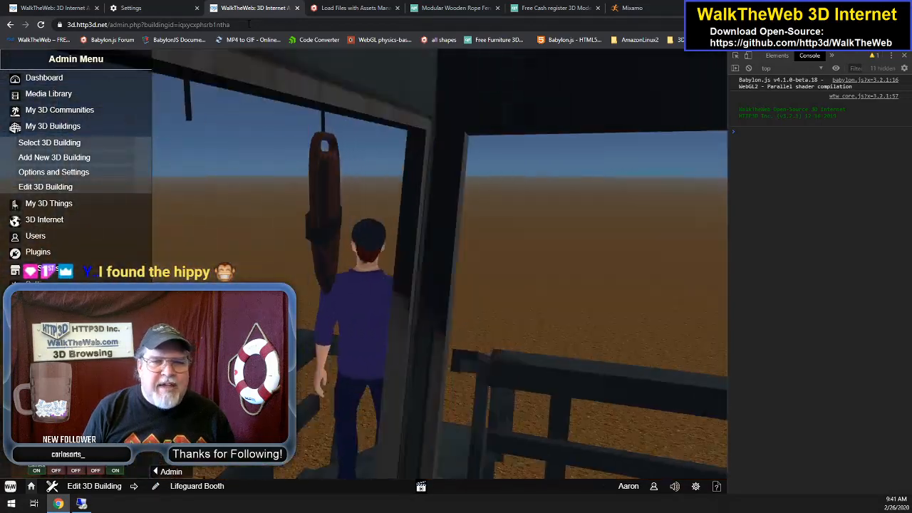
pyautogui.press('Right')
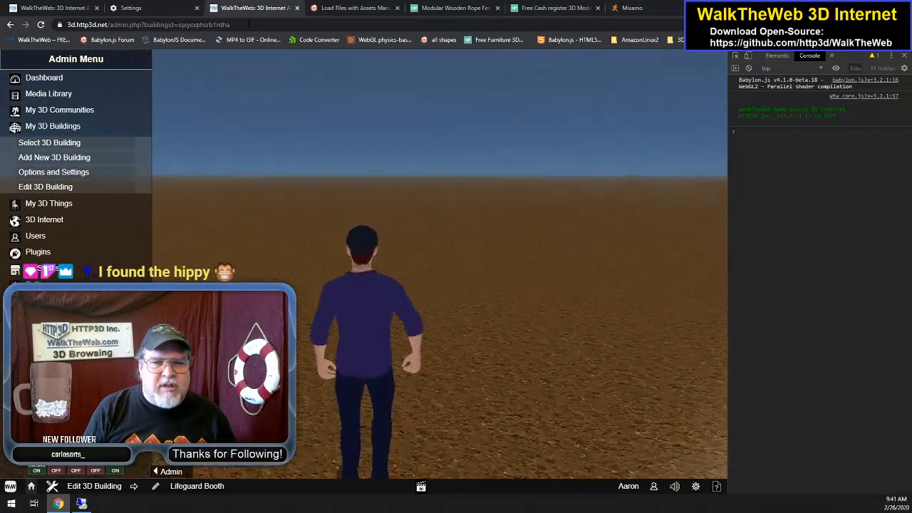
# Line the avatar up with the ramp again, climb to the deck, turn around beside the booth, and return to the ground
pyautogui.press('Left')
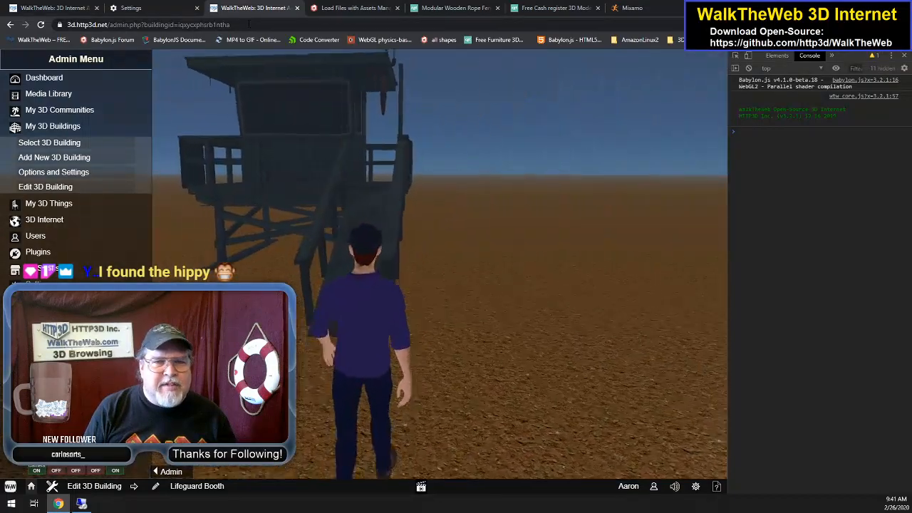
pyautogui.press('Right')
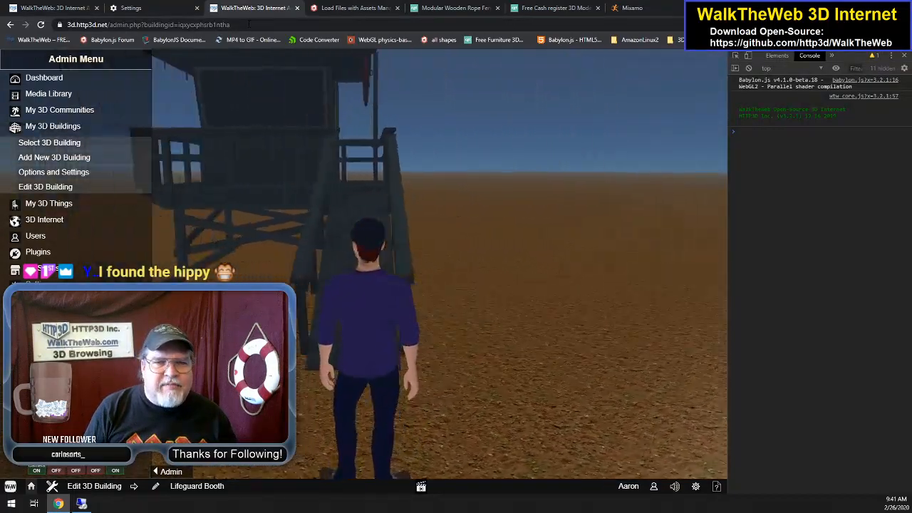
pyautogui.press('Up')
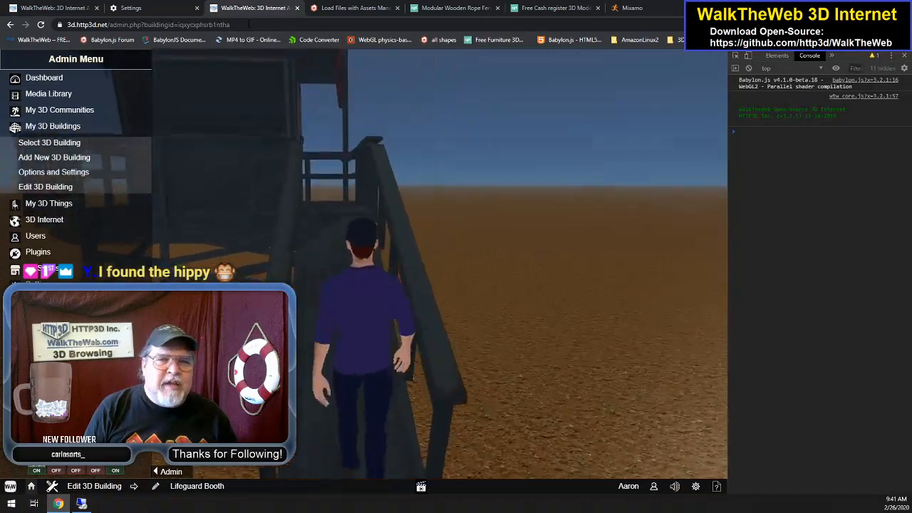
pyautogui.press('Up')
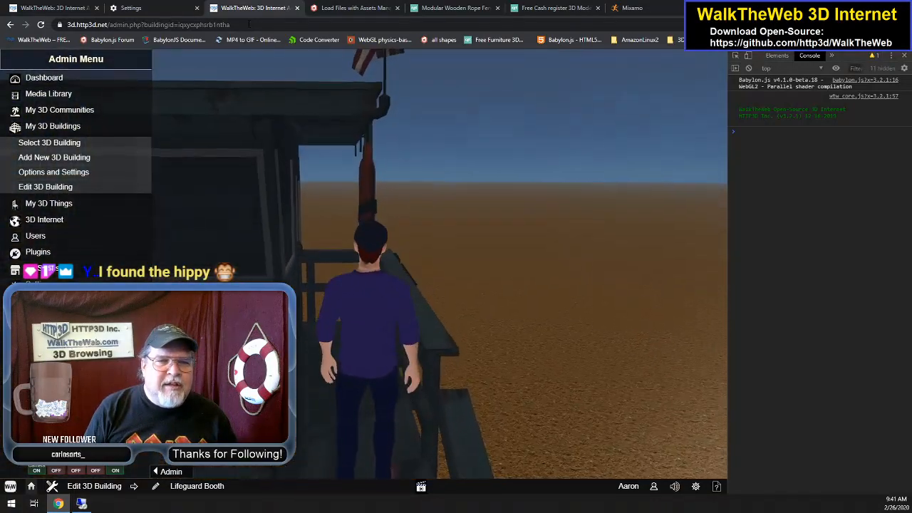
pyautogui.press('Left')
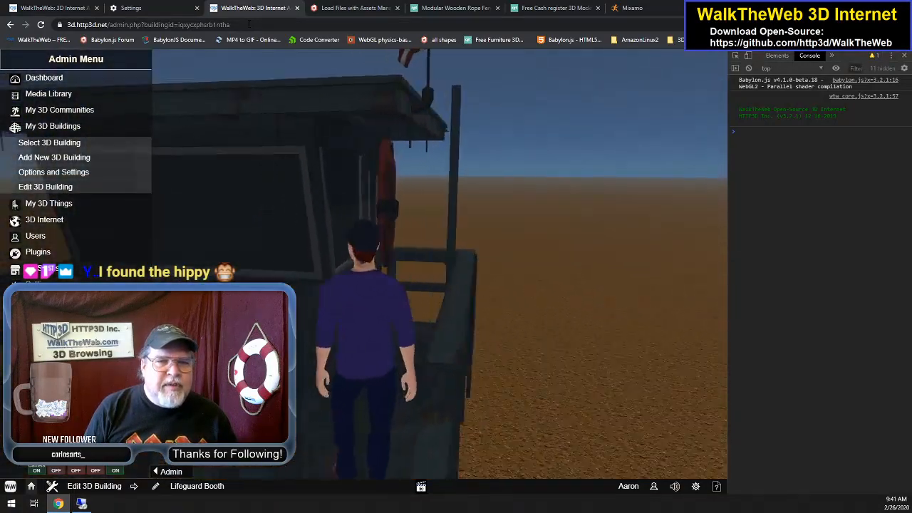
pyautogui.press('Up')
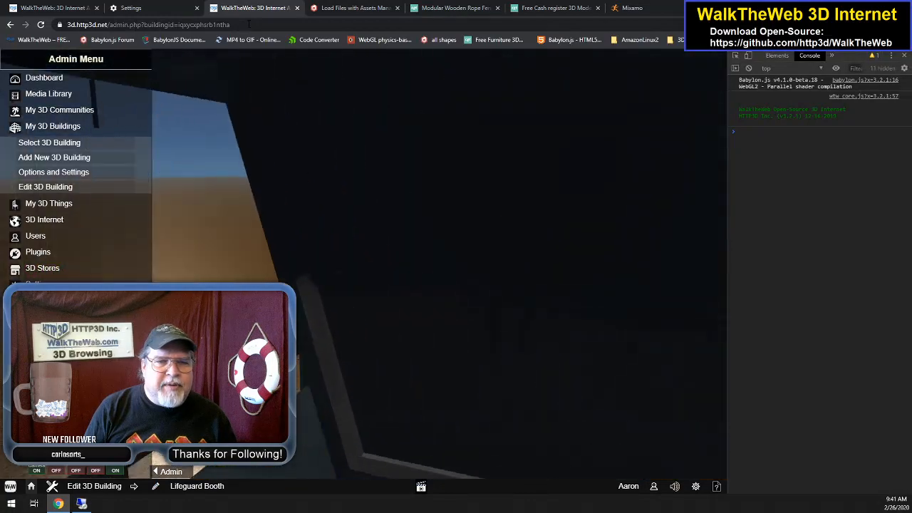
pyautogui.press('Left')
pyautogui.press('Up')
pyautogui.press('Up')
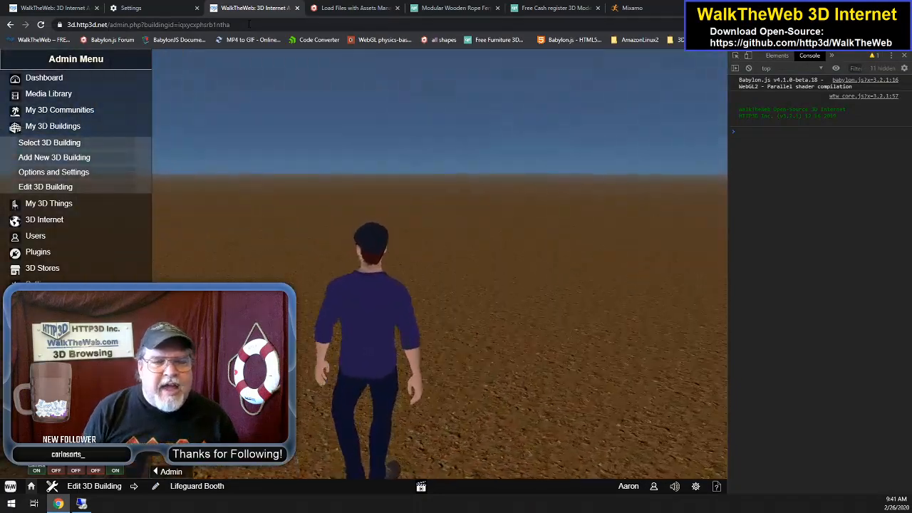
# Back the avatar well away from the booth, run it up the ramp, and bring it back to the ground facing the booth
pyautogui.press('Left')
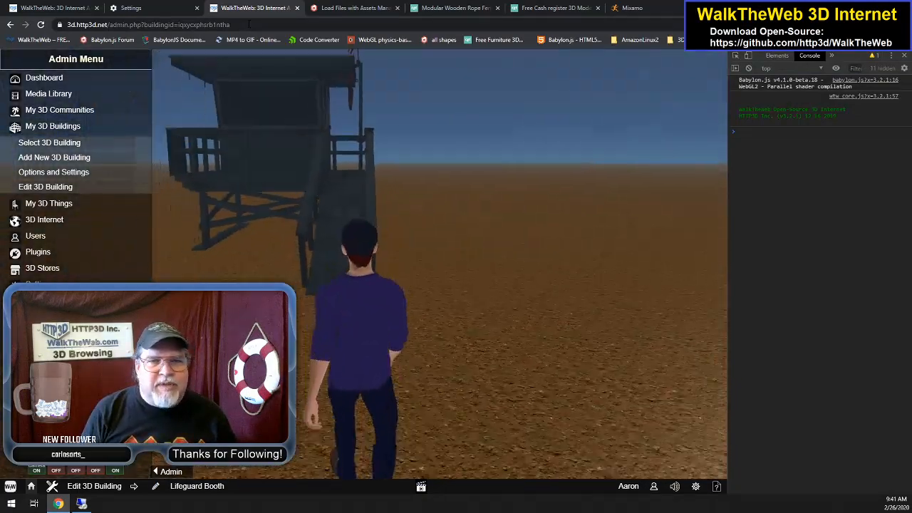
pyautogui.press('Down')
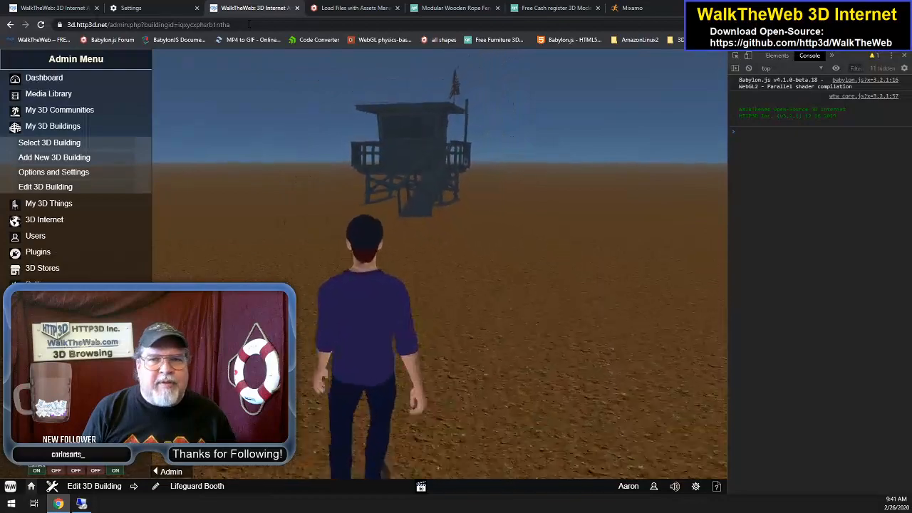
pyautogui.press('Down')
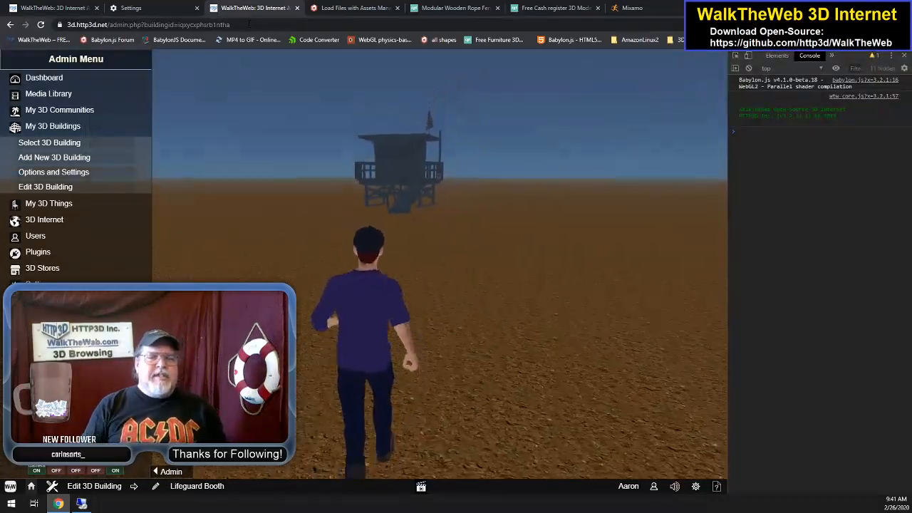
pyautogui.press('Up')
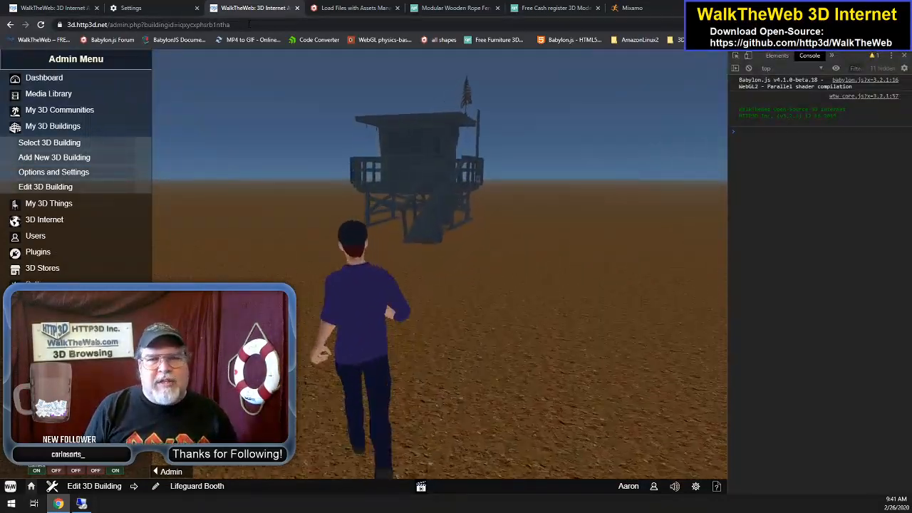
pyautogui.press('Up')
pyautogui.press('Right')
pyautogui.press('Left')
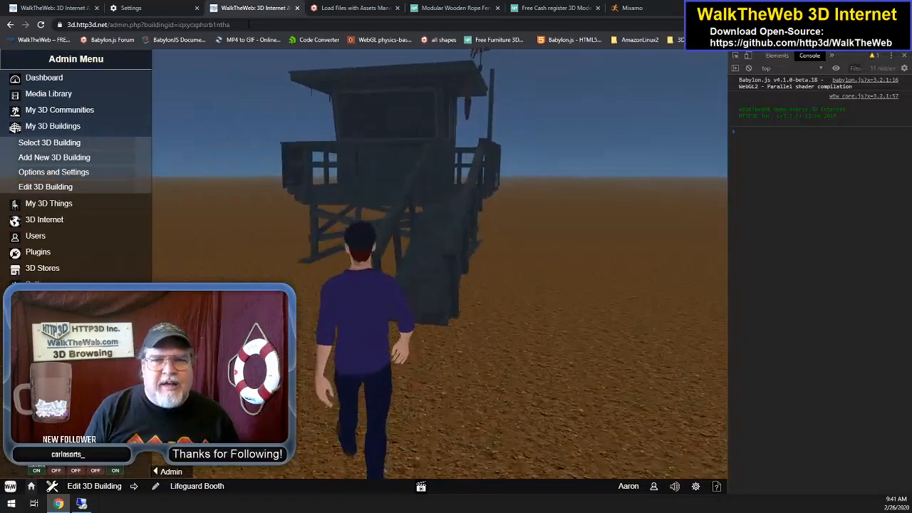
pyautogui.press('Right')
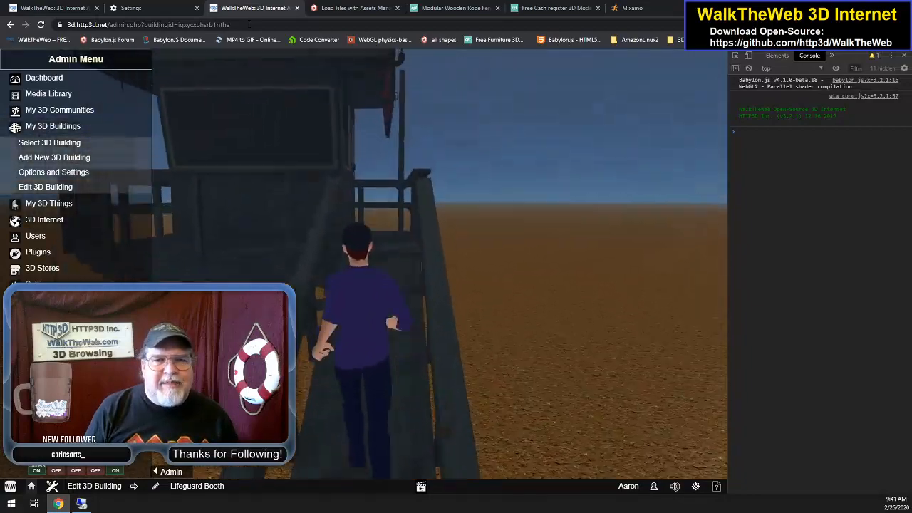
pyautogui.press('Up')
pyautogui.press('Left')
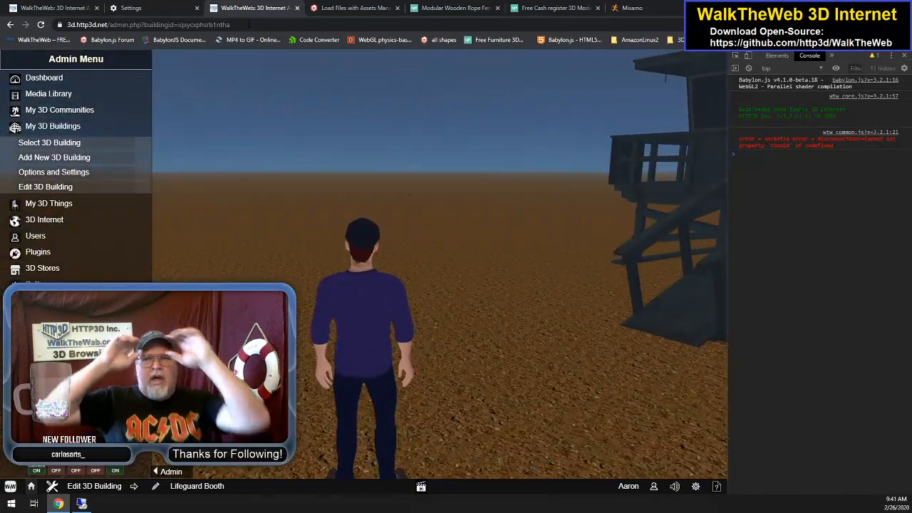
pyautogui.press('Right')
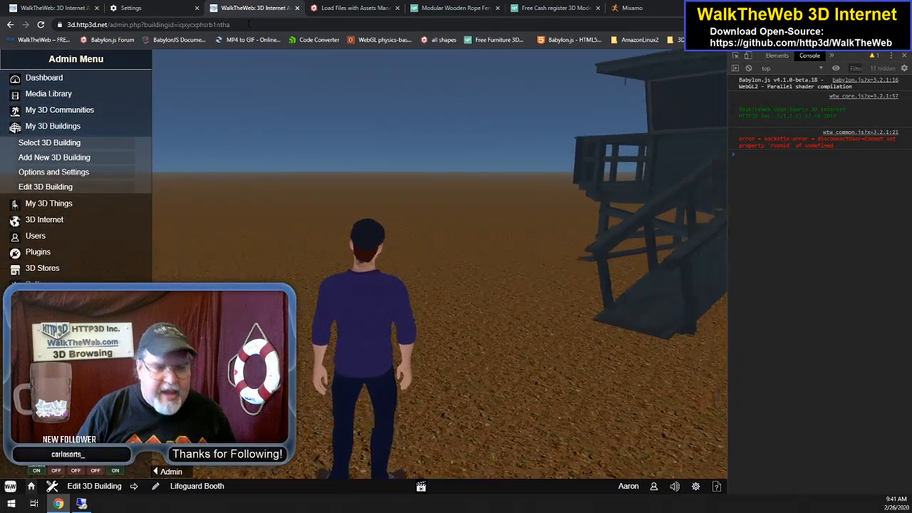
pyautogui.press('Right')
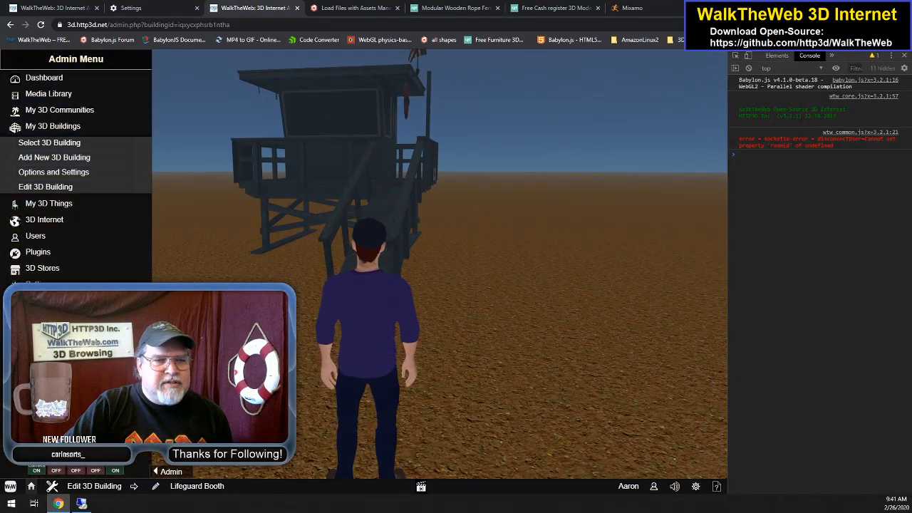
# Switch to Mixamo and list all characters by clearing the "cards" search
pyautogui.moveTo(89, 506)
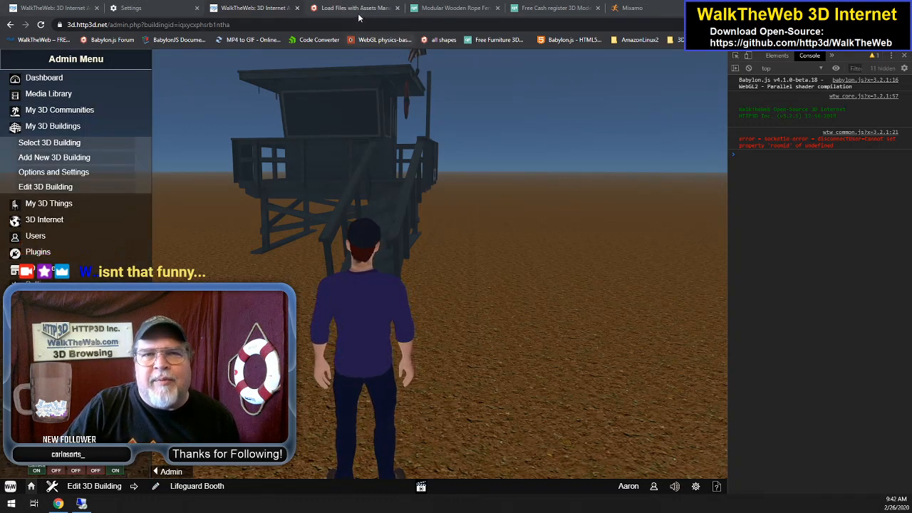
pyautogui.click(632, 9)
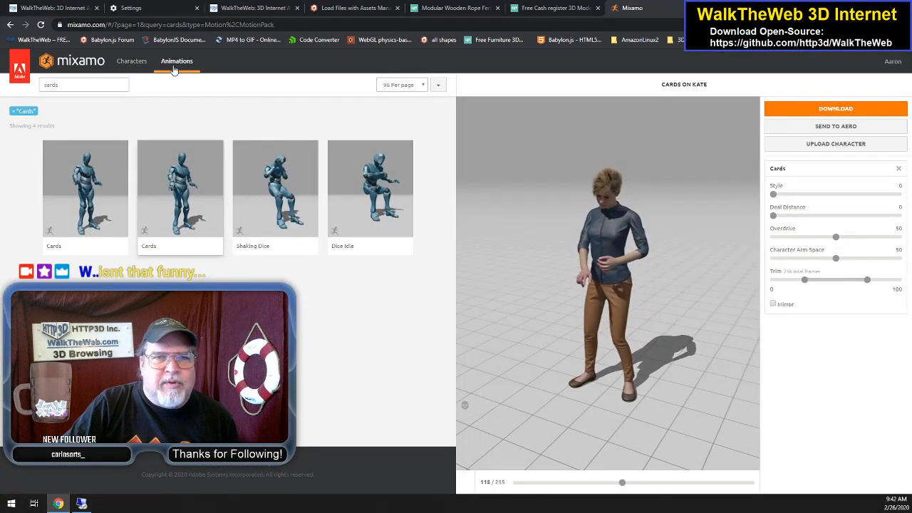
pyautogui.click(132, 61)
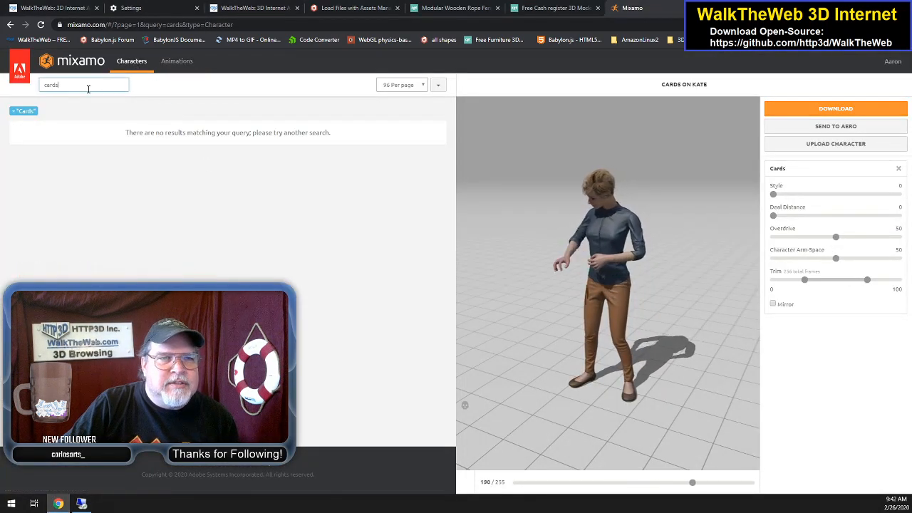
pyautogui.click(88, 90)
pyautogui.press('BackSpace')
pyautogui.press('BackSpace')
pyautogui.press('BackSpace')
pyautogui.press('BackSpace')
pyautogui.press('BackSpace')
pyautogui.press('Return')
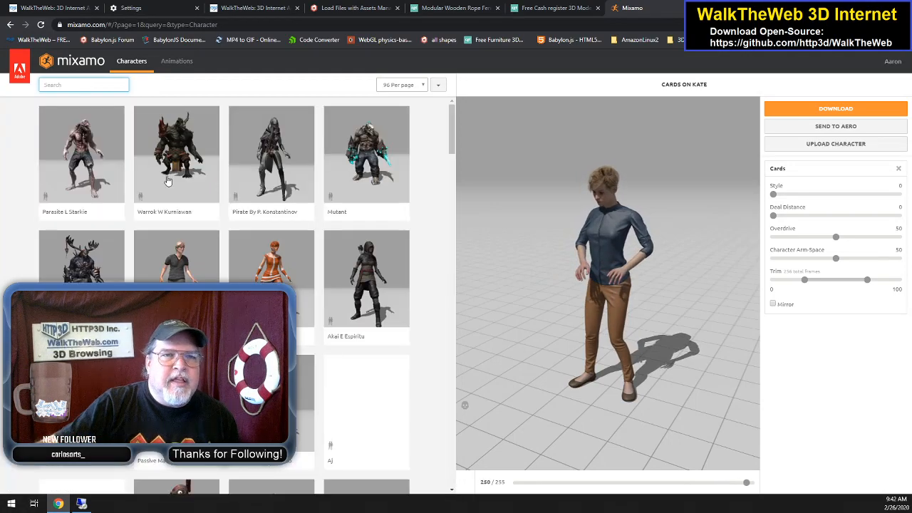
# Apply the Cards animation to the Kaya character and set its Deal Distance to 79
pyautogui.scroll(-2, 370, 273)
pyautogui.scroll(-10, 363, 282)
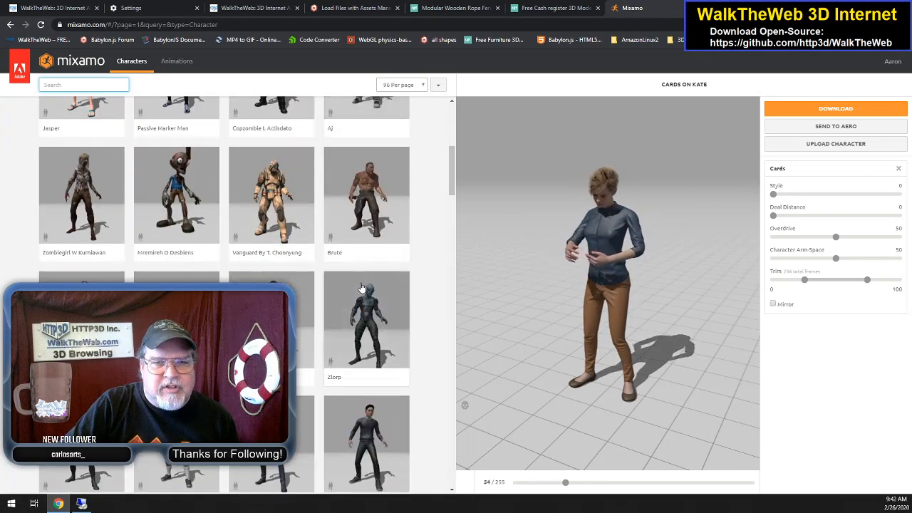
pyautogui.scroll(-3, 355, 289)
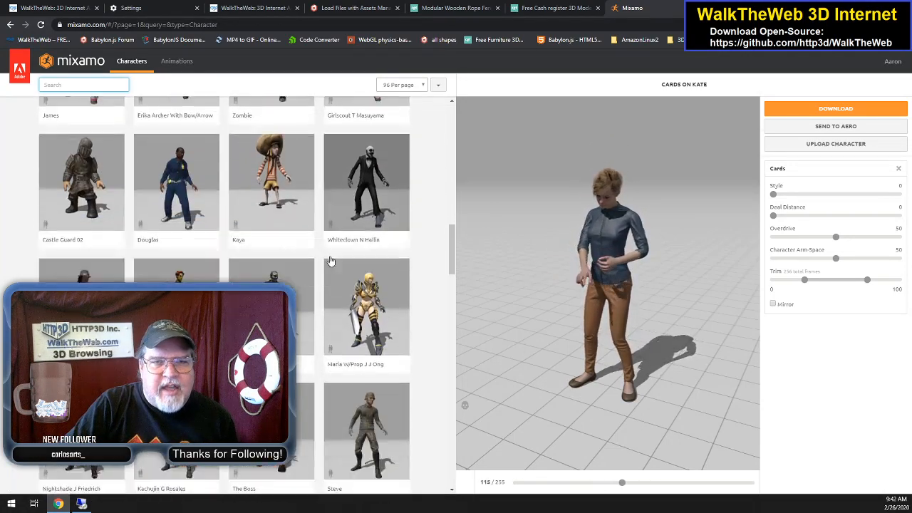
pyautogui.click(299, 235)
pyautogui.scroll(1, 390, 305)
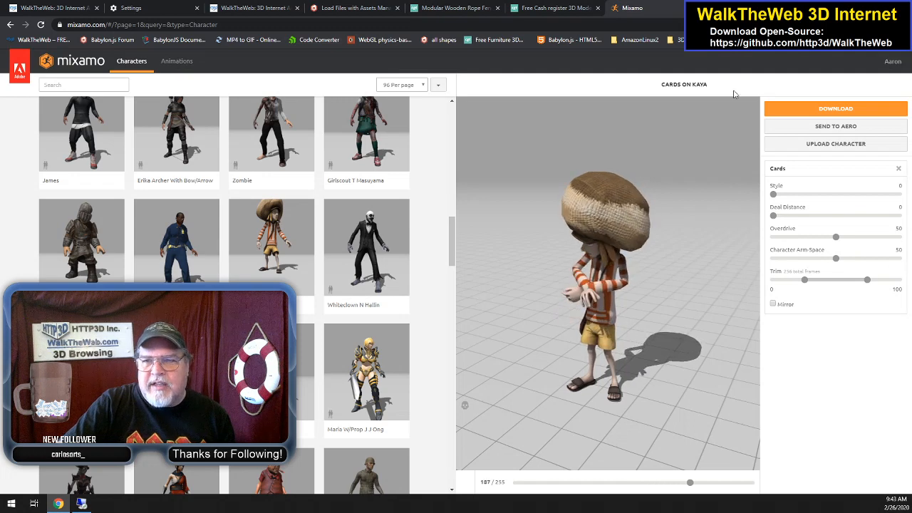
pyautogui.moveTo(774, 216); pyautogui.dragTo(871, 217)
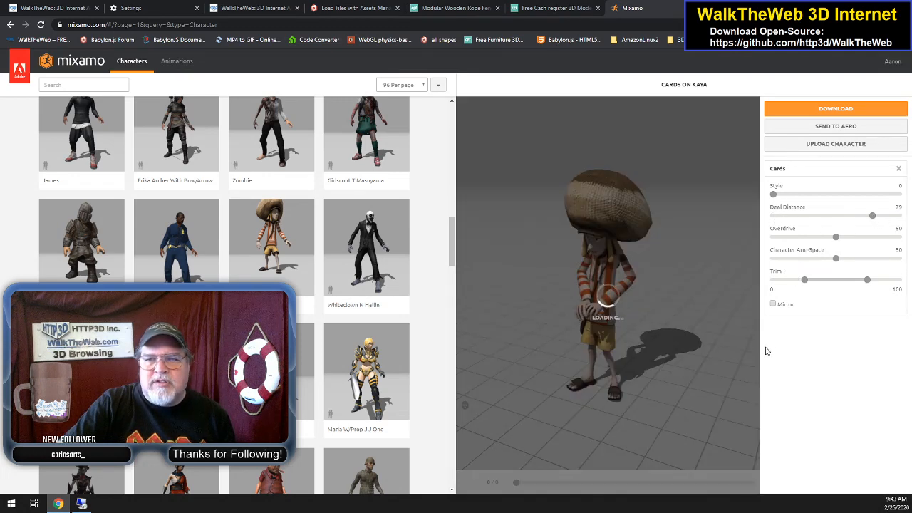
# Search the Mixamo animations for "guitar" and apply the second Guitar Playing result to the Kaya character
pyautogui.scroll(3, 178, 178)
pyautogui.click(68, 85)
pyautogui.click(177, 60)
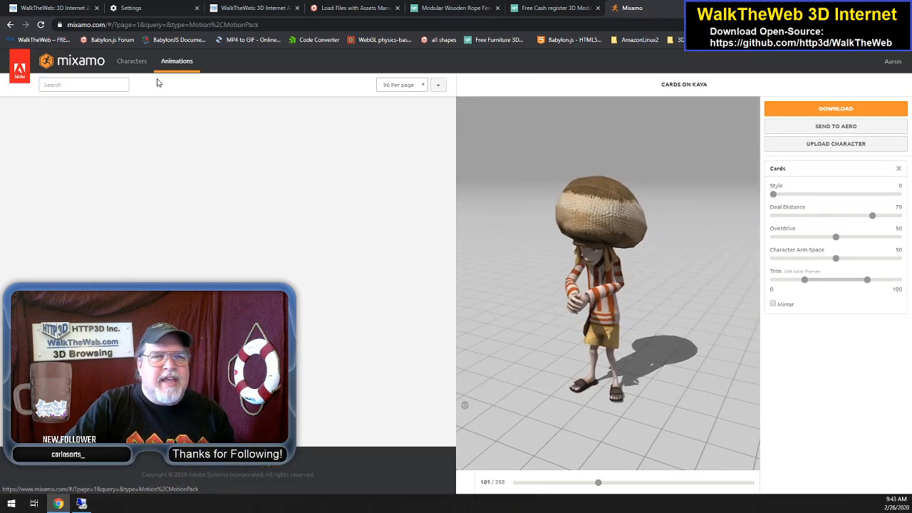
pyautogui.click(96, 85)
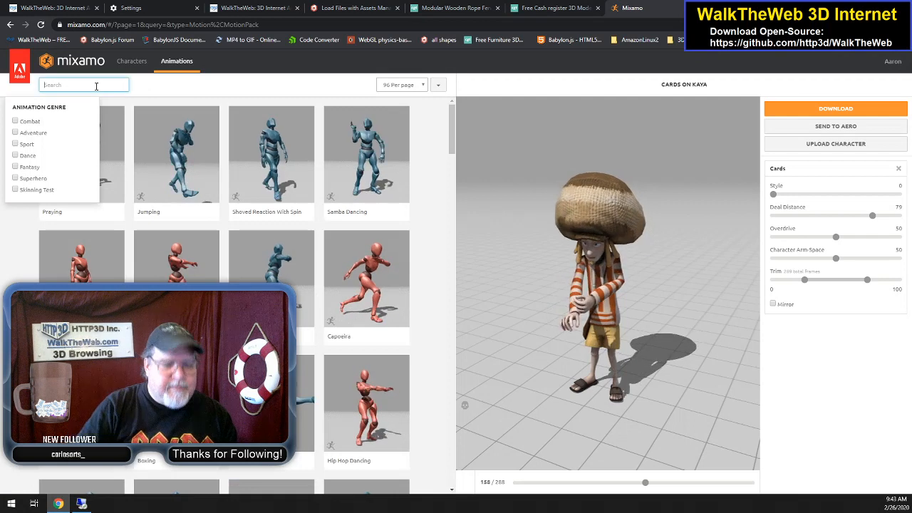
pyautogui.write('guitar')
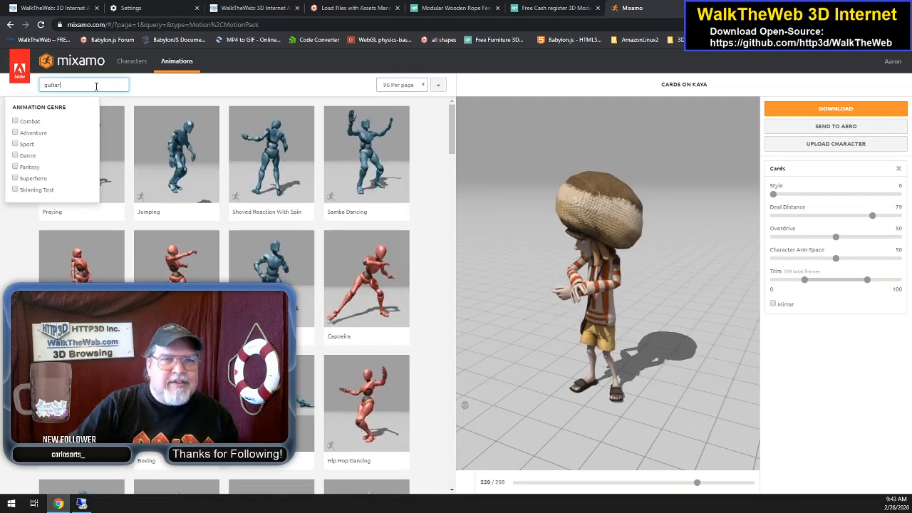
pyautogui.click(170, 89)
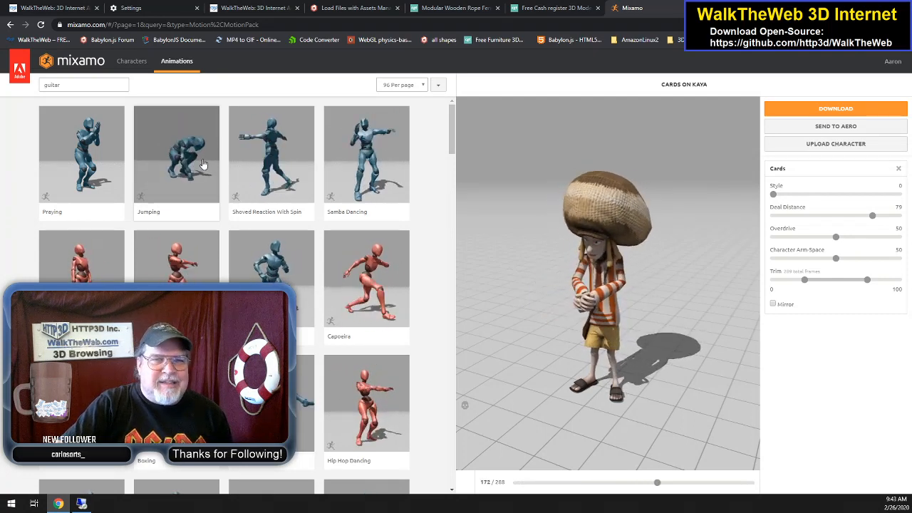
pyautogui.click(77, 84)
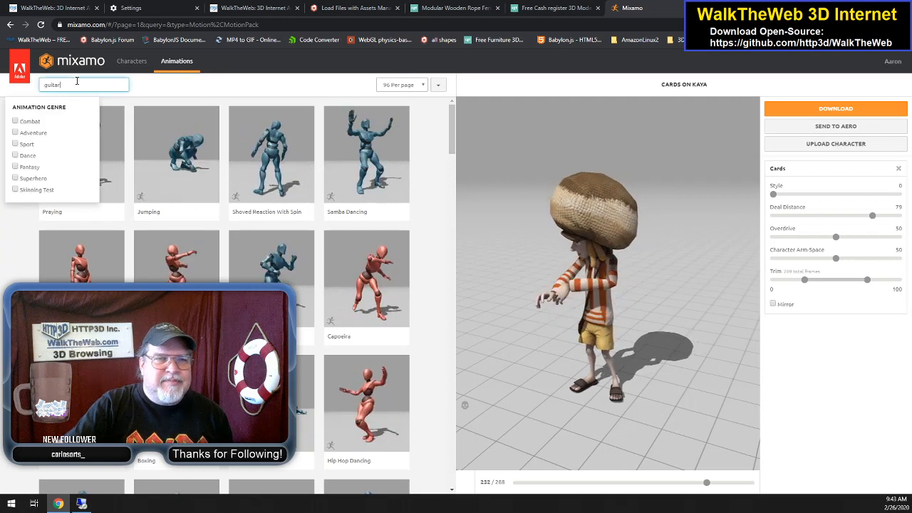
pyautogui.write('guitar')
pyautogui.press('Return')
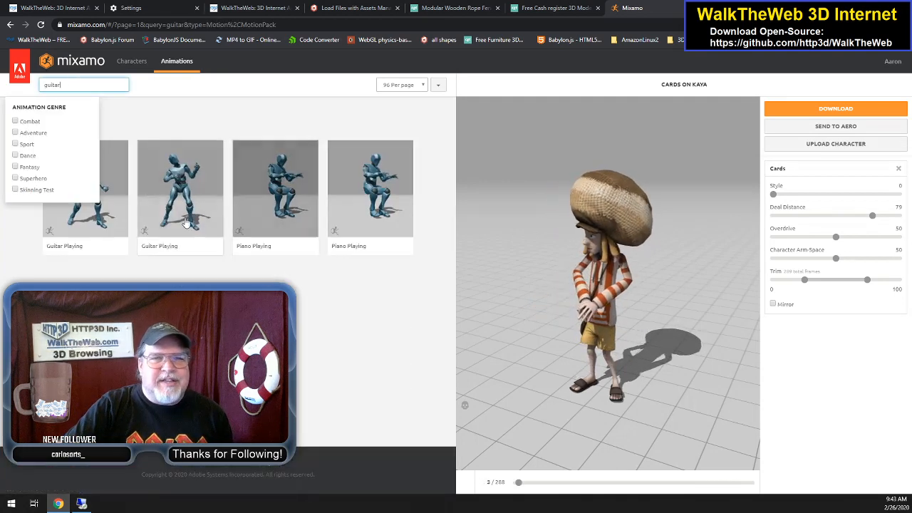
pyautogui.click(173, 203)
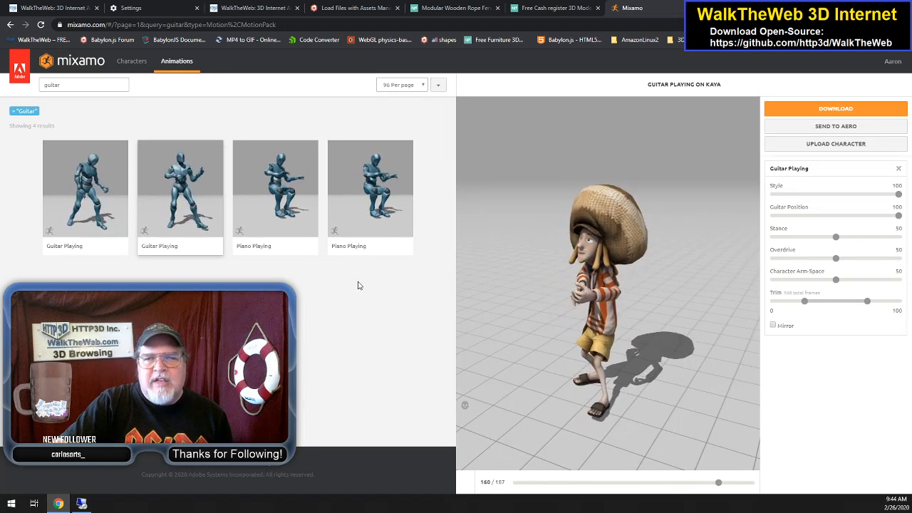
# Close the CGTrader cash register search page and bring up the Modular Wooden Rope Fence page
pyautogui.click(556, 9)
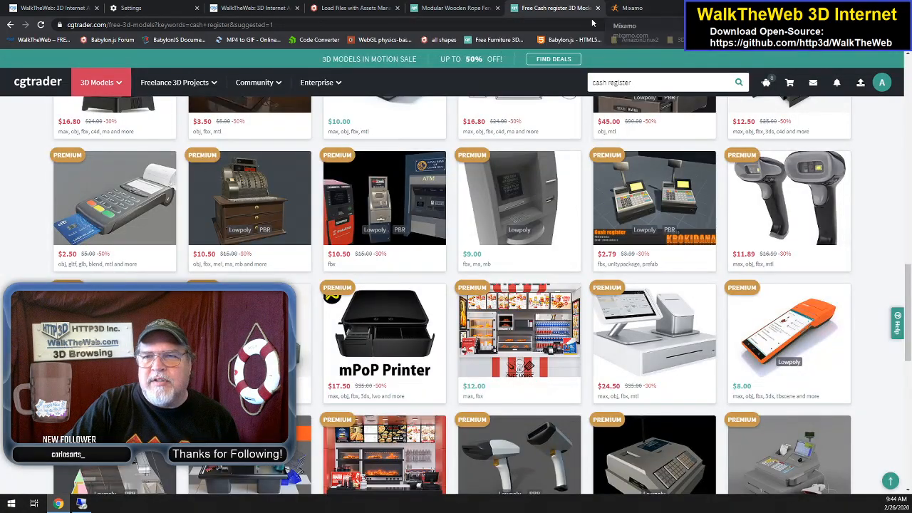
pyautogui.click(598, 8)
pyautogui.click(476, 10)
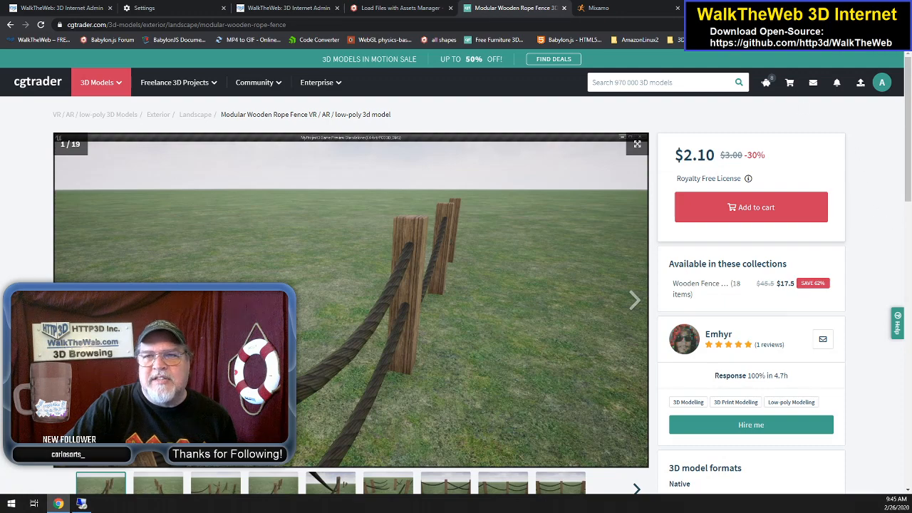
pyautogui.click(734, 8)
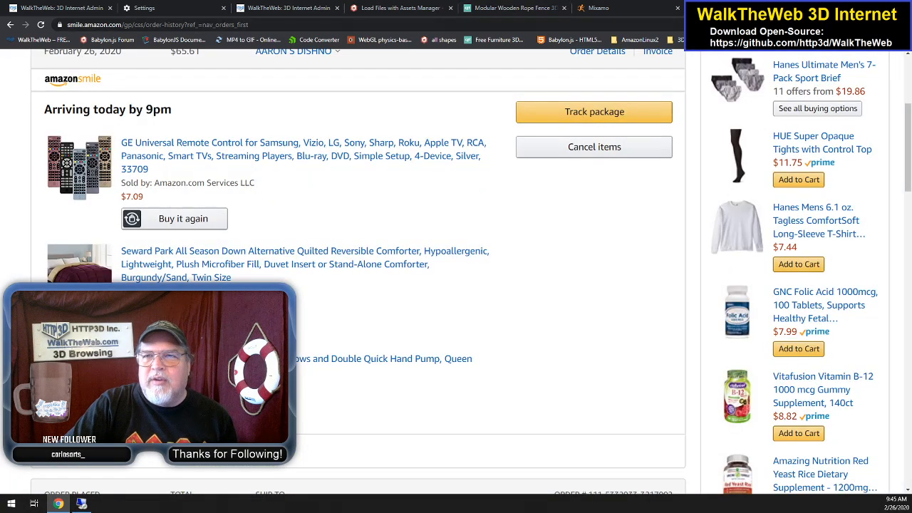
pyautogui.click(627, 8)
pyautogui.click(404, 9)
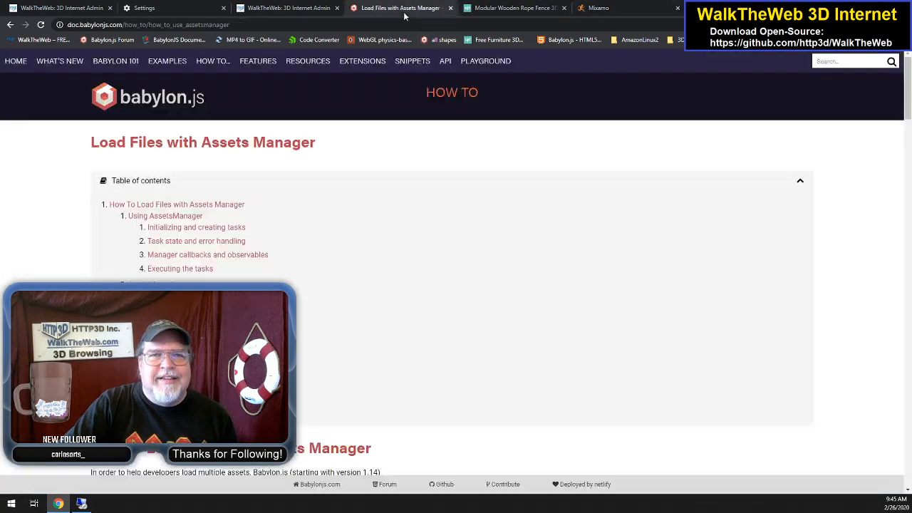
pyautogui.click(288, 8)
pyautogui.click(399, 8)
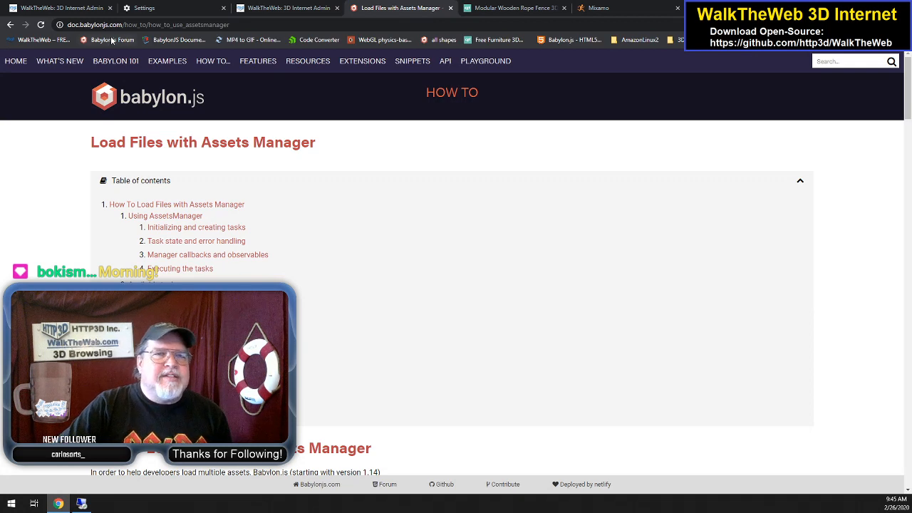
pyautogui.click(84, 8)
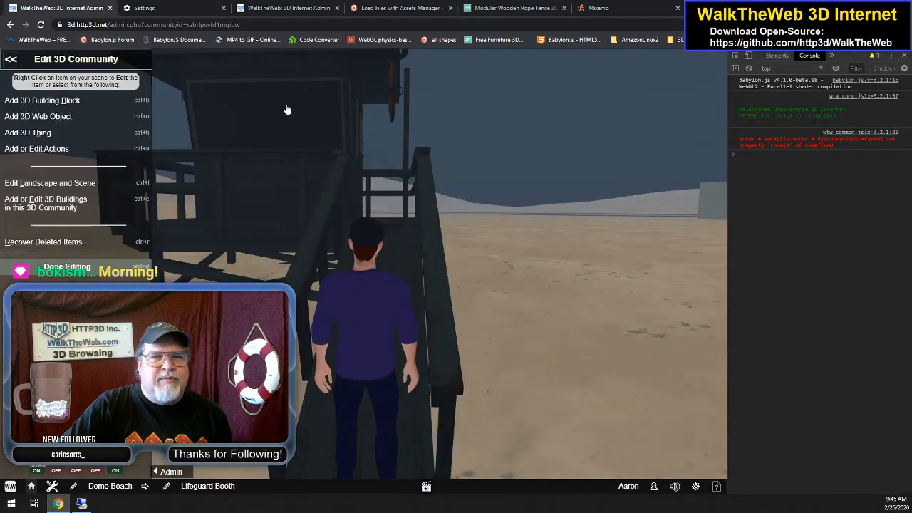
pyautogui.click(285, 8)
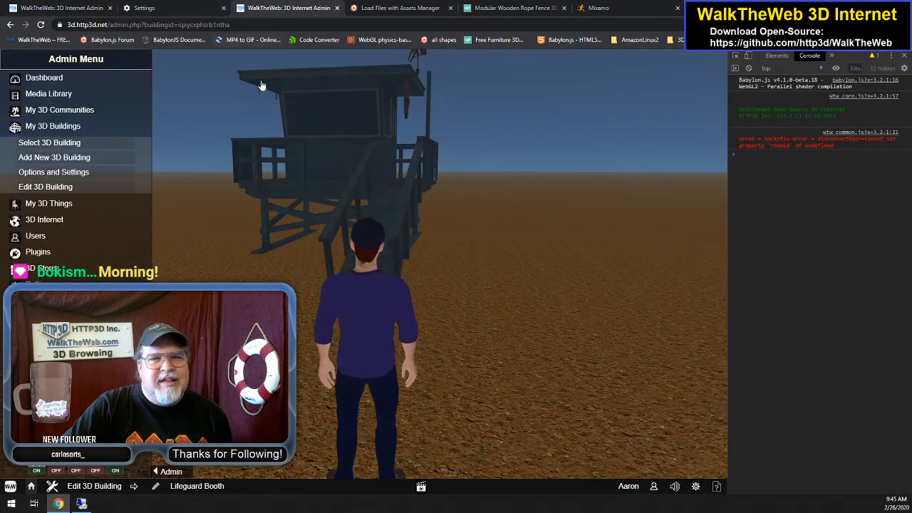
# Return to the Demo Beach community page and reload it
pyautogui.click(64, 8)
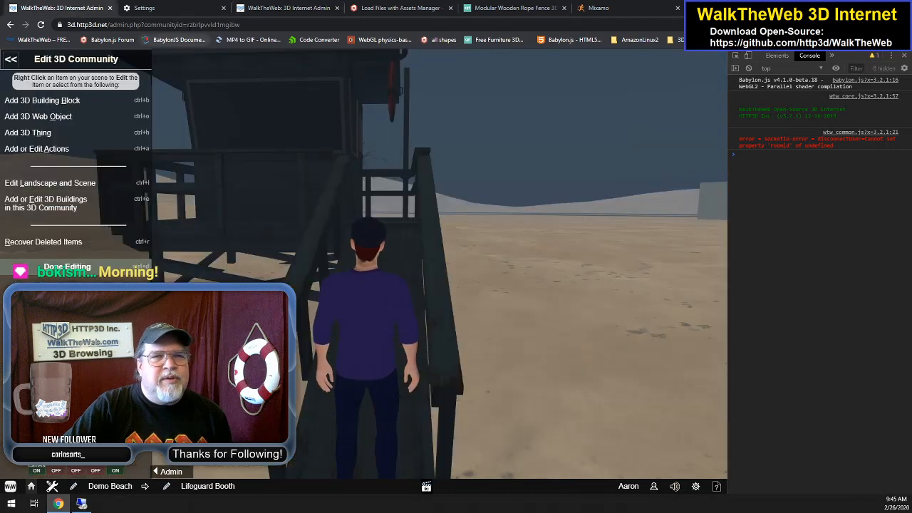
pyautogui.click(201, 28)
pyautogui.press('Return')
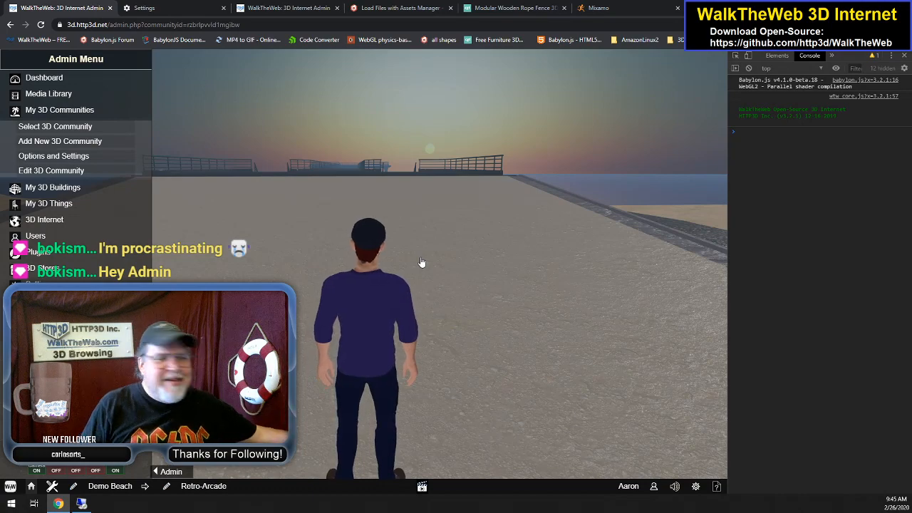
# Turn the avatar around, run it along the road toward the Retro-Arcade, and face the building's entrance
pyautogui.press('Right')
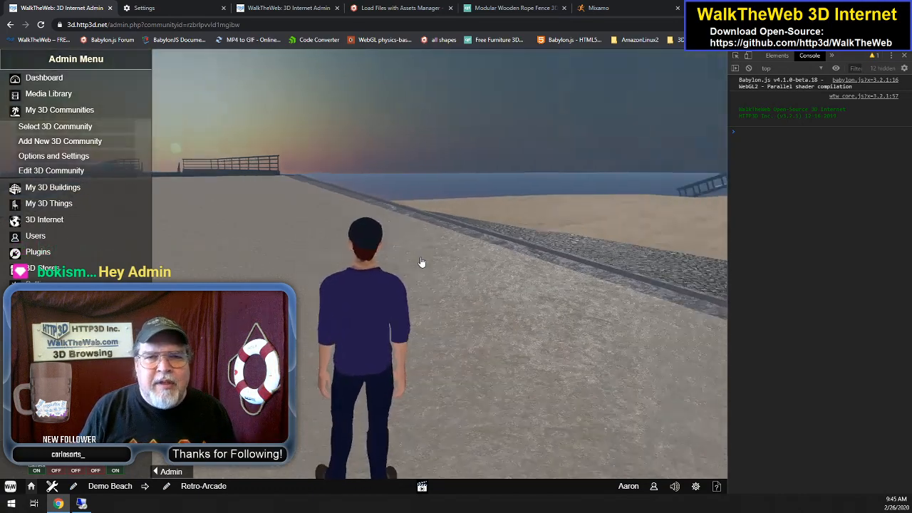
pyautogui.press('Right')
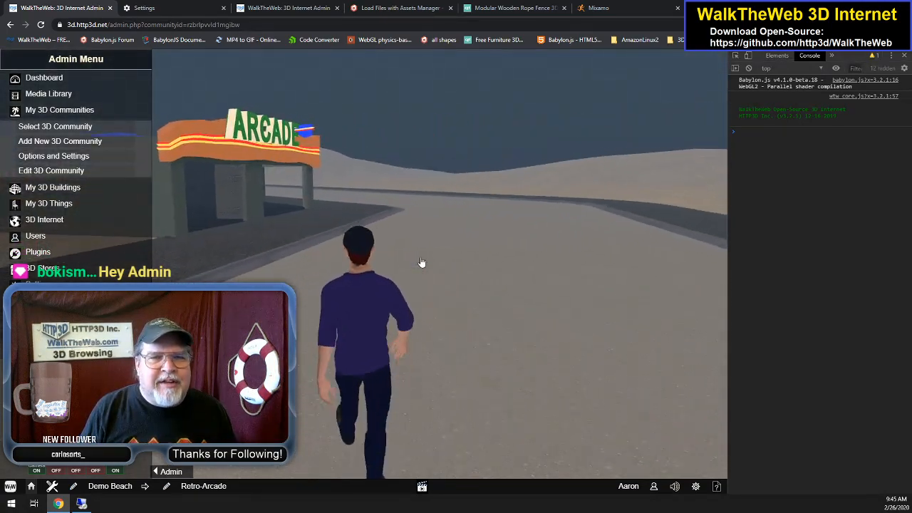
pyautogui.press('Up')
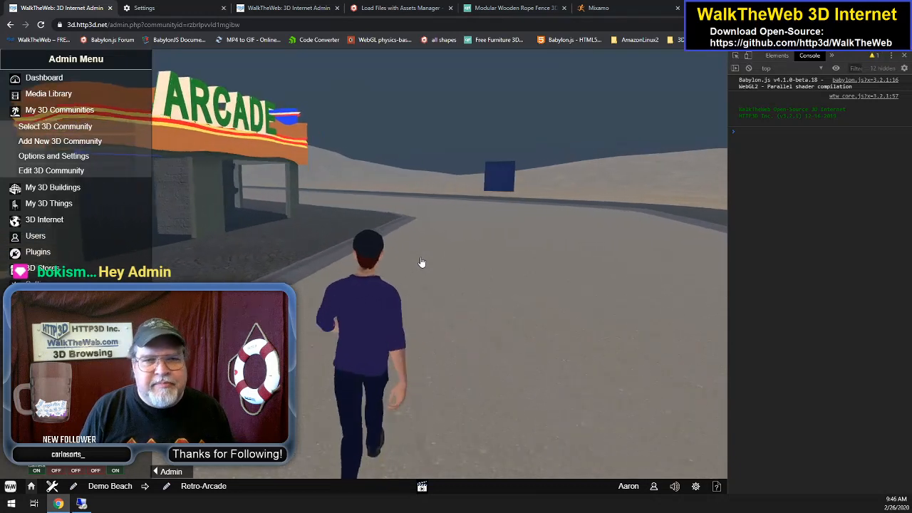
pyautogui.press('Left')
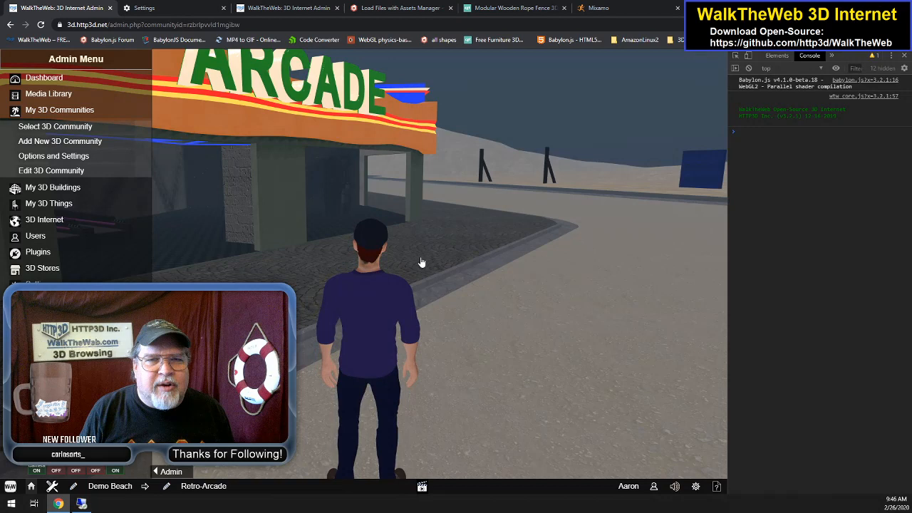
pyautogui.press('Left')
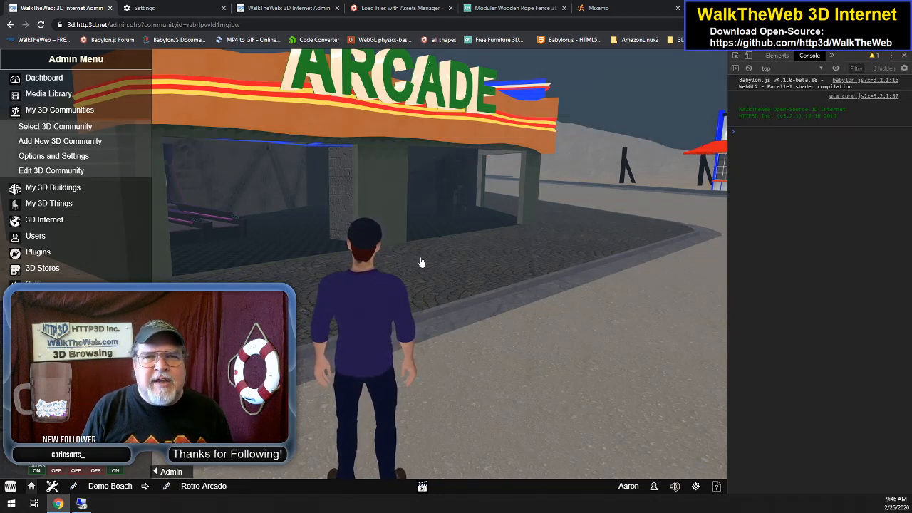
# Walk the avatar across the cobbled sidewalk into the arcade and up to the row of purple ball-rolling machines
pyautogui.press('w')
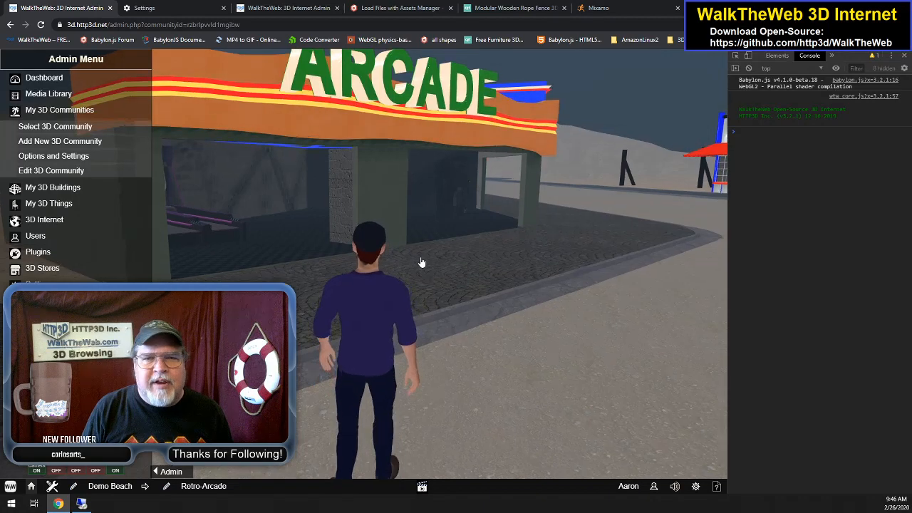
pyautogui.press('a')
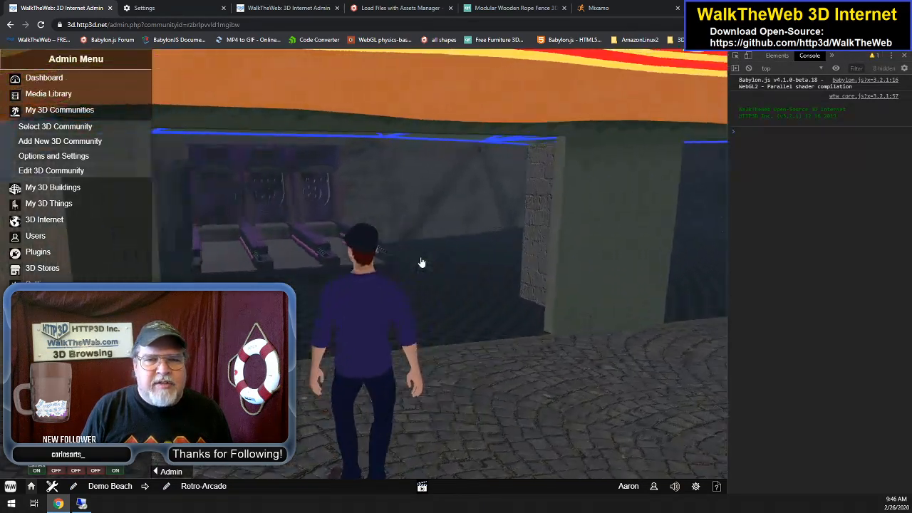
pyautogui.press('w')
pyautogui.press('w')
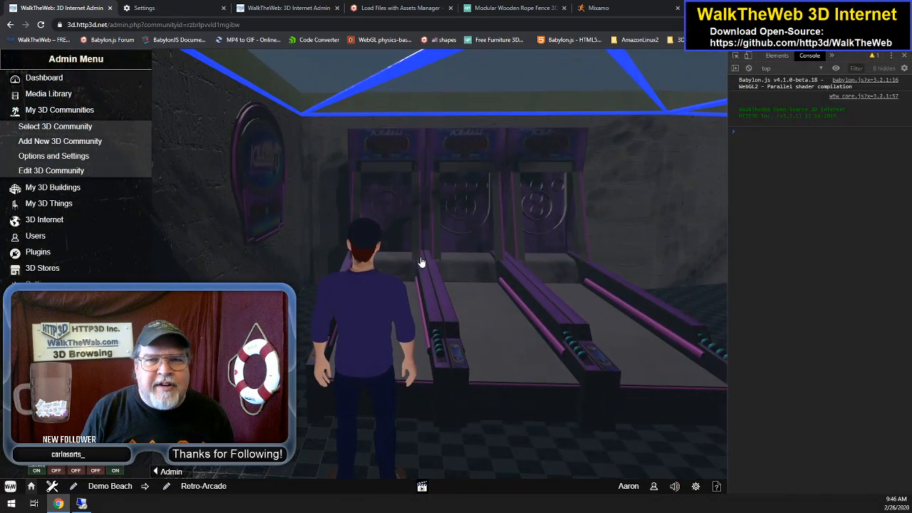
# Turn the avatar away from the ball-rolling machines and cross the arcade to the open side by the cobbled walkway
pyautogui.press('d')
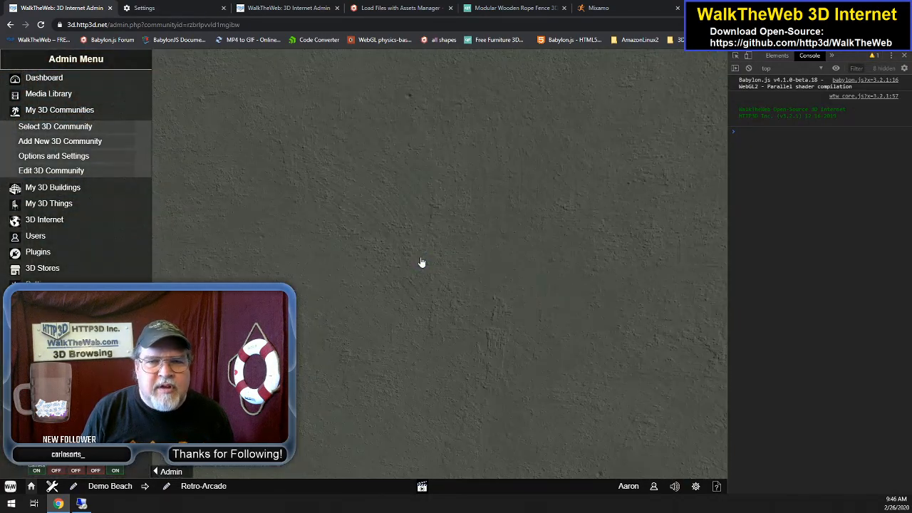
pyautogui.press('s')
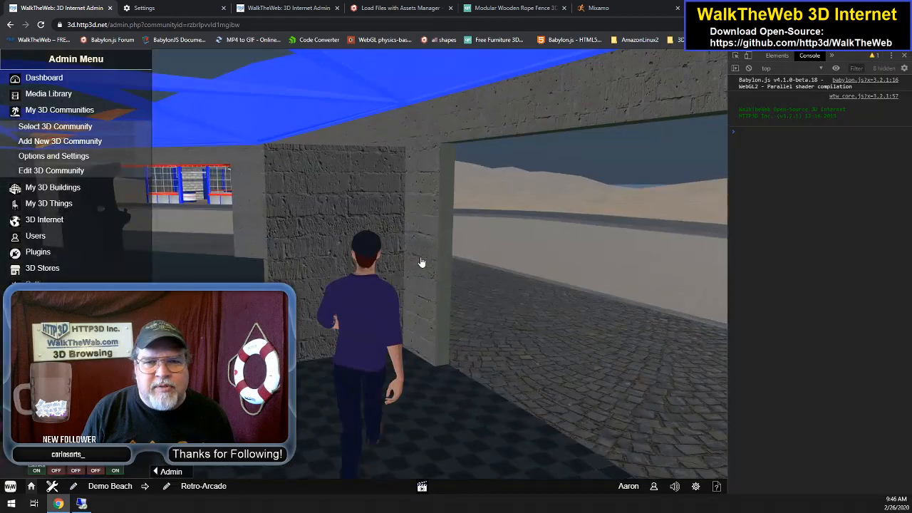
pyautogui.press('a')
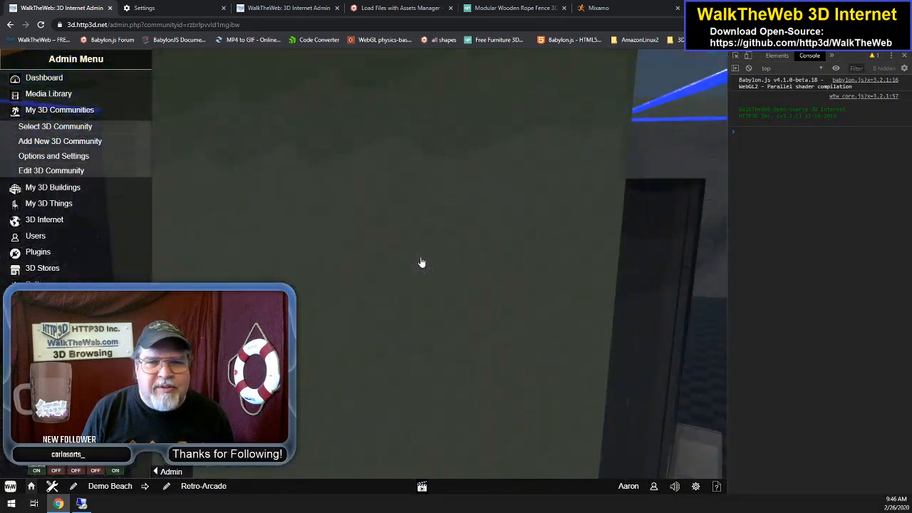
pyautogui.press('d')
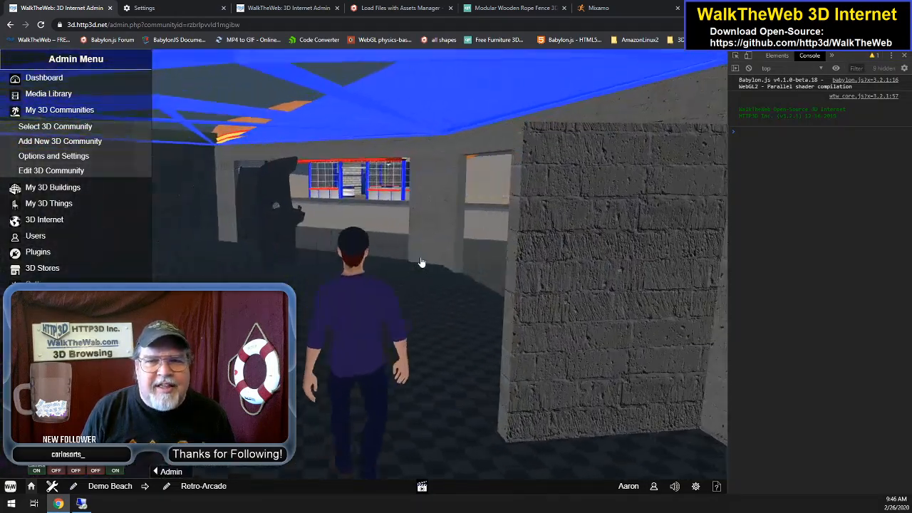
pyautogui.press('w')
pyautogui.press('a')
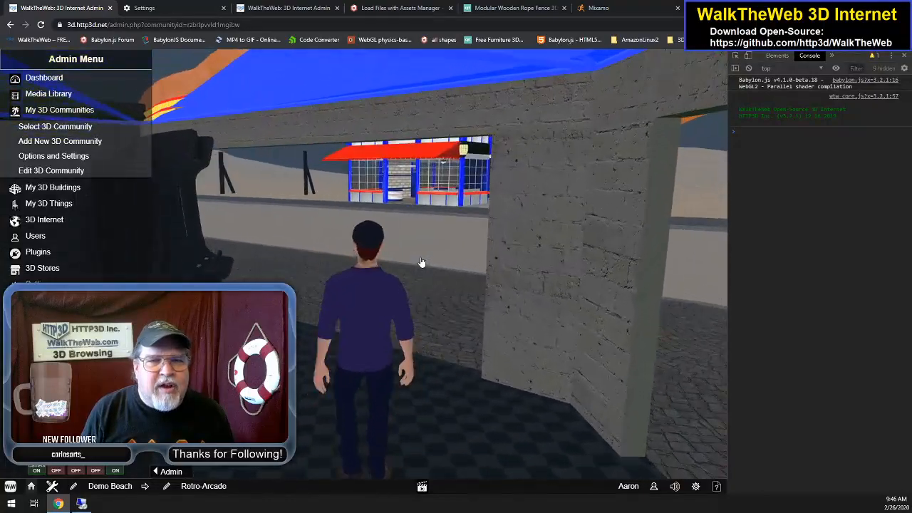
pyautogui.press('d')
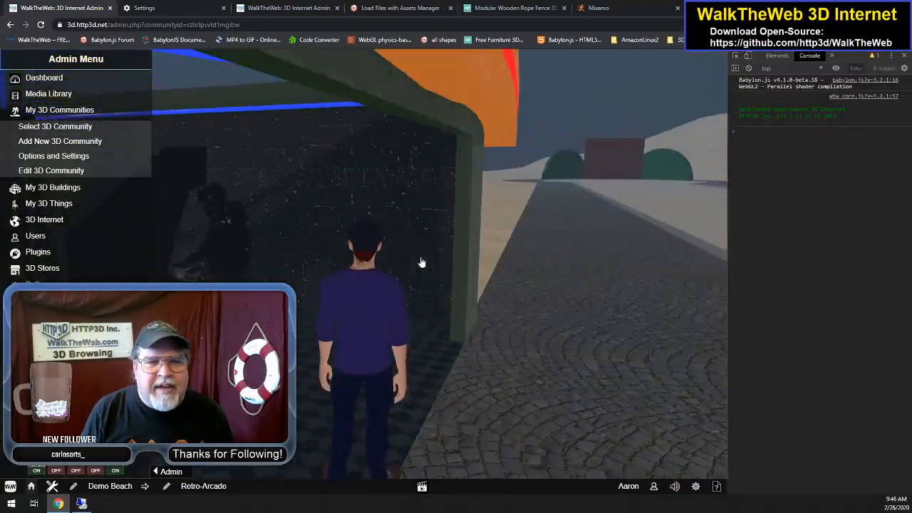
# Turn the avatar back into the arcade and move it up beside the character playing the AsterFire cabinet
pyautogui.press('a')
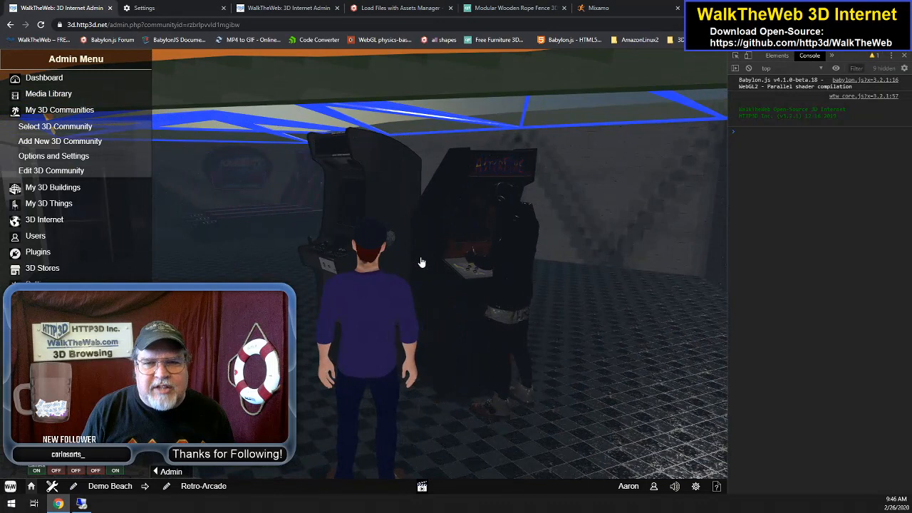
pyautogui.press('w')
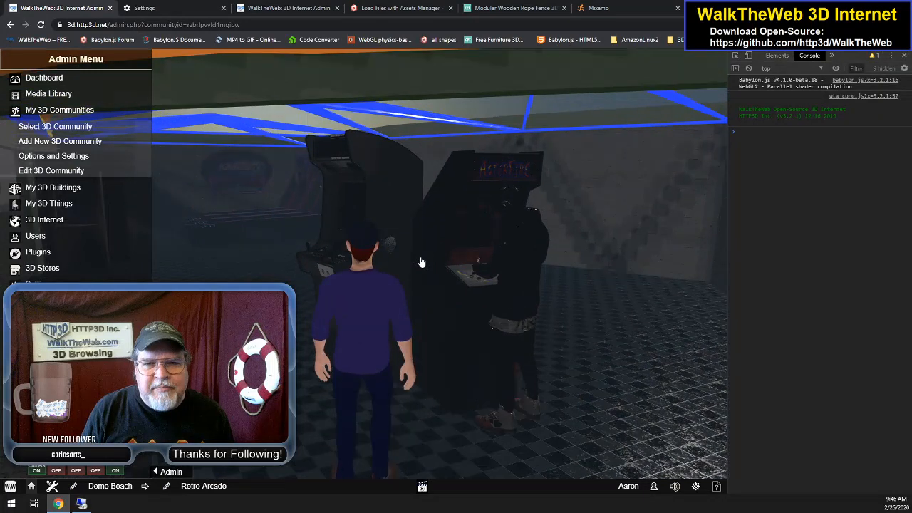
pyautogui.press('w')
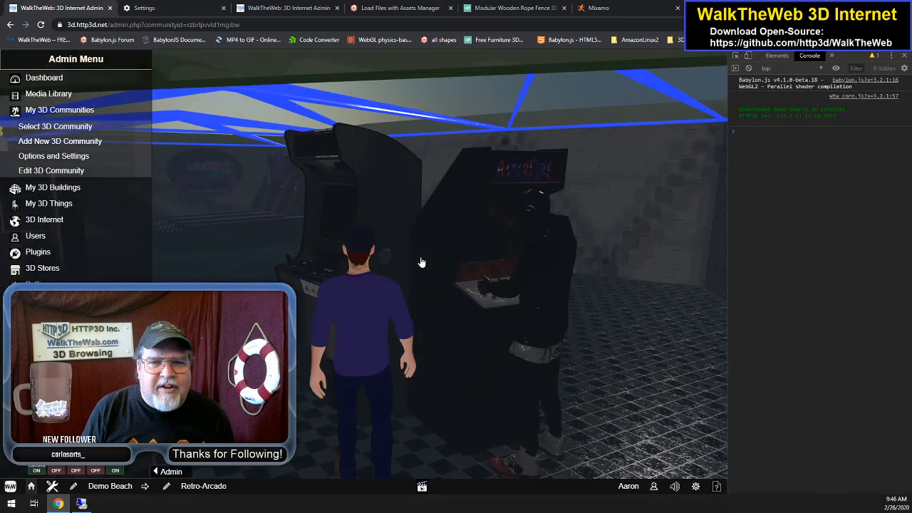
pyautogui.press('d')
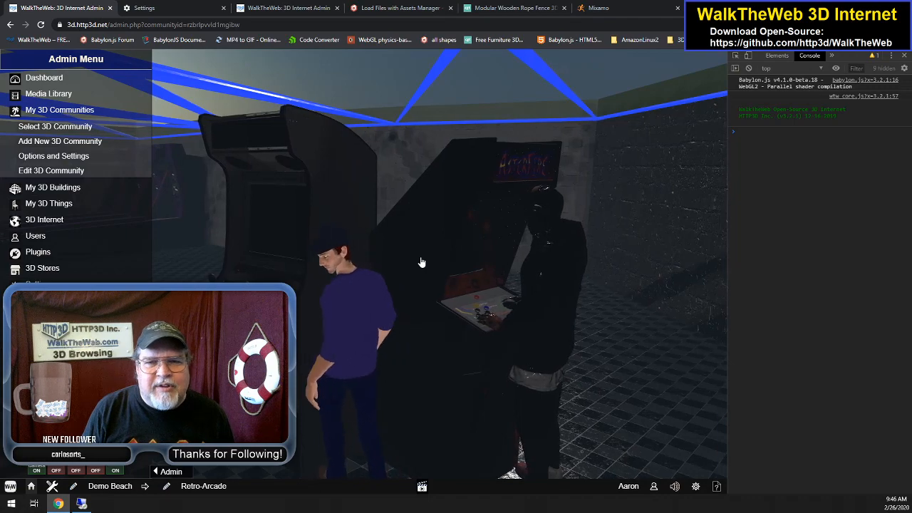
pyautogui.press('a')
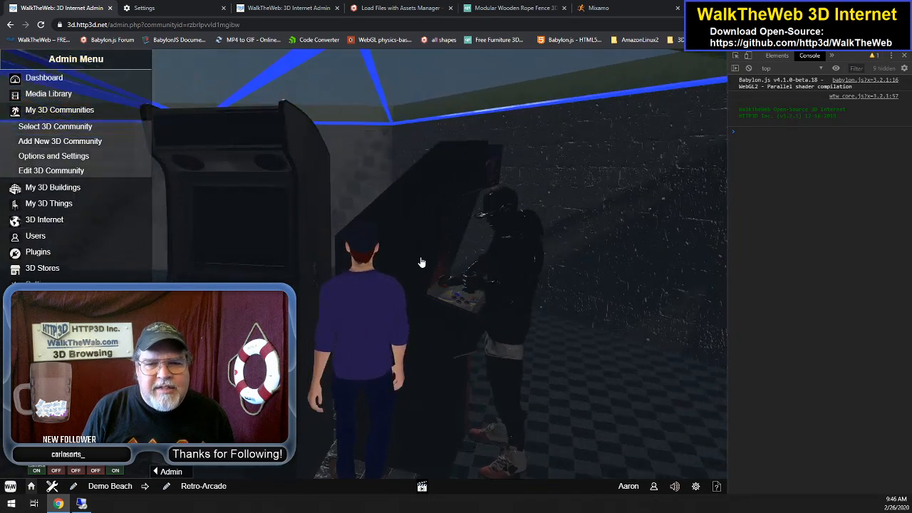
# Swing the avatar from side to side beside the AsterFire cabinet to examine the animated player and neighbouring machine from several angles
pyautogui.press('d')
pyautogui.press('a')
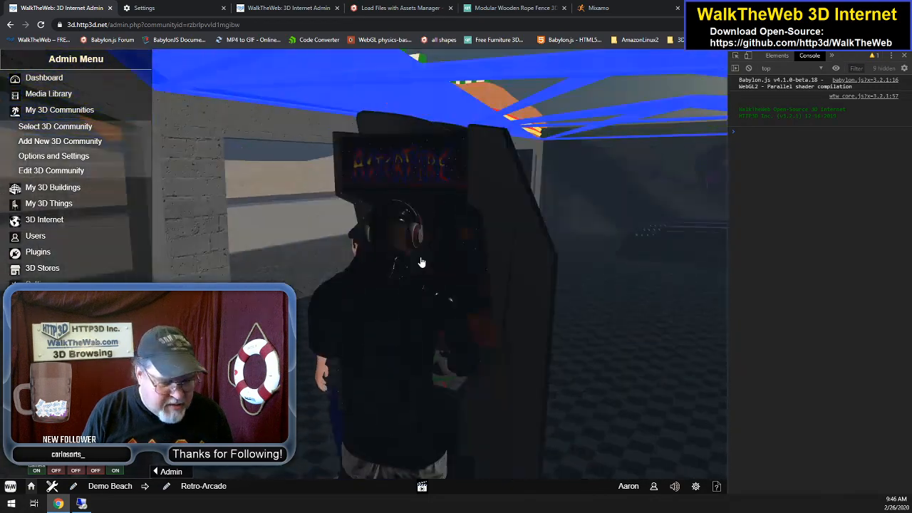
pyautogui.press('d')
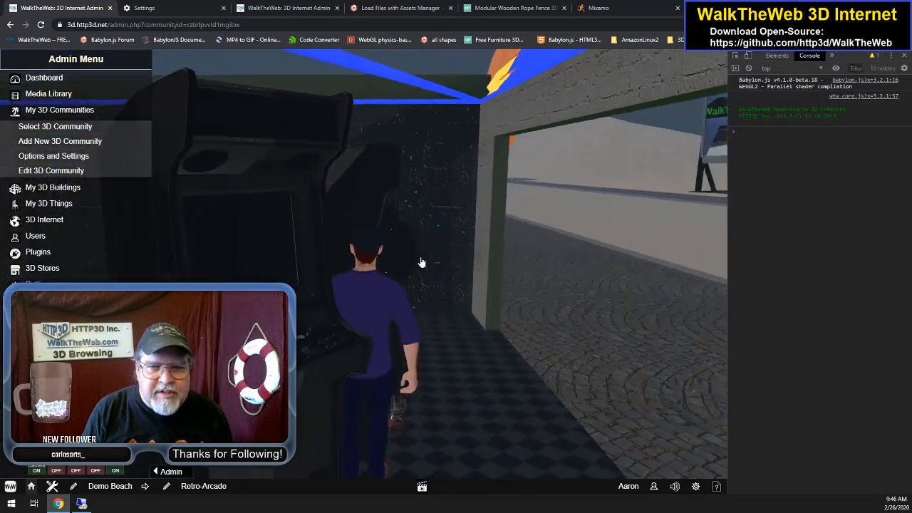
pyautogui.press('a')
pyautogui.press('d')
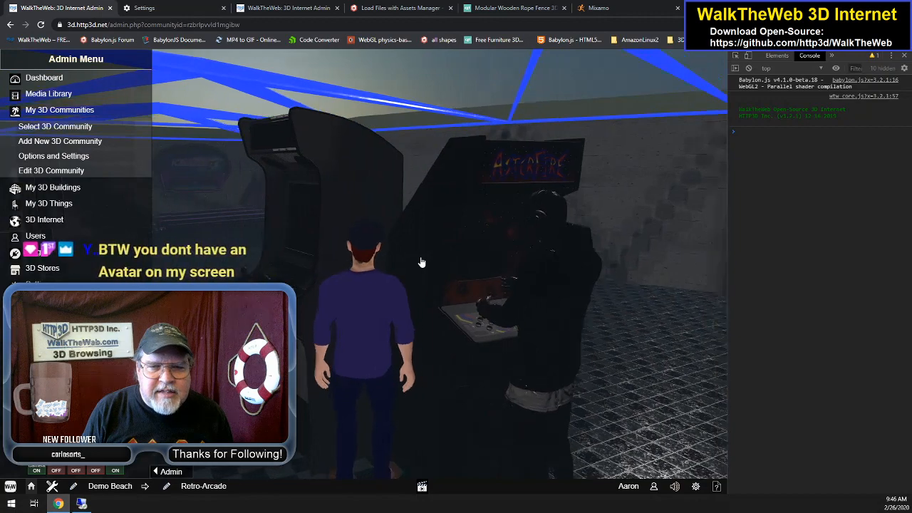
pyautogui.press('d')
pyautogui.press('d')
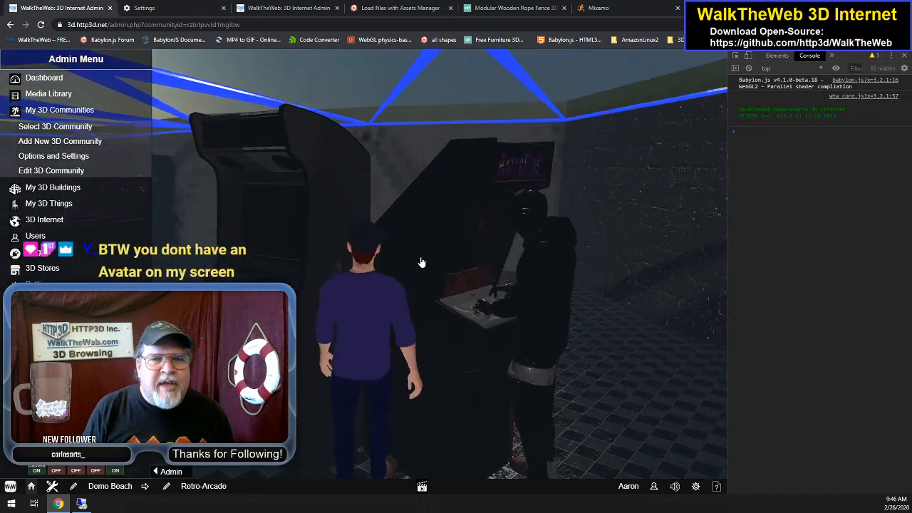
pyautogui.press('d')
pyautogui.press('a')
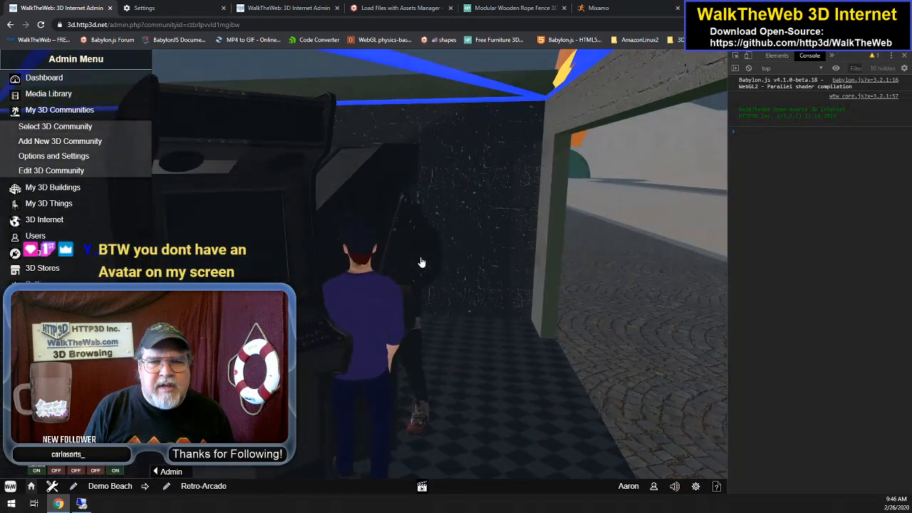
pyautogui.press('d')
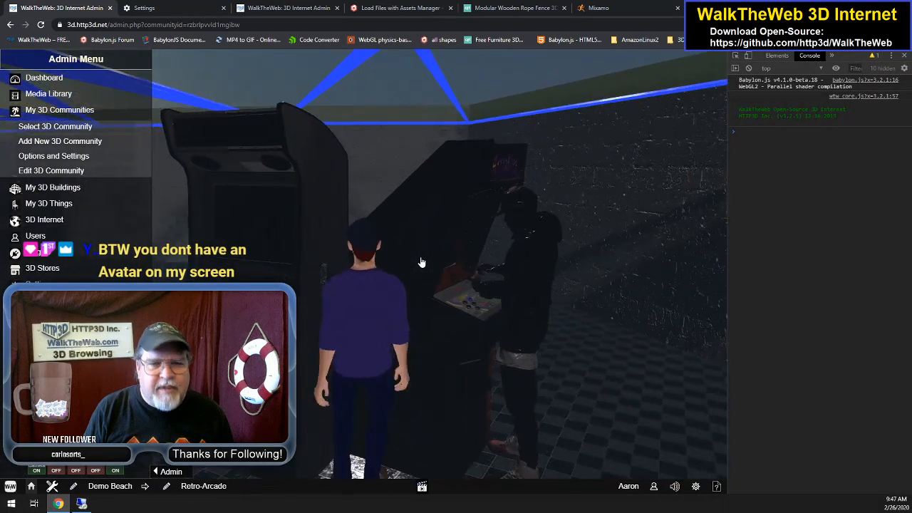
pyautogui.press('a')
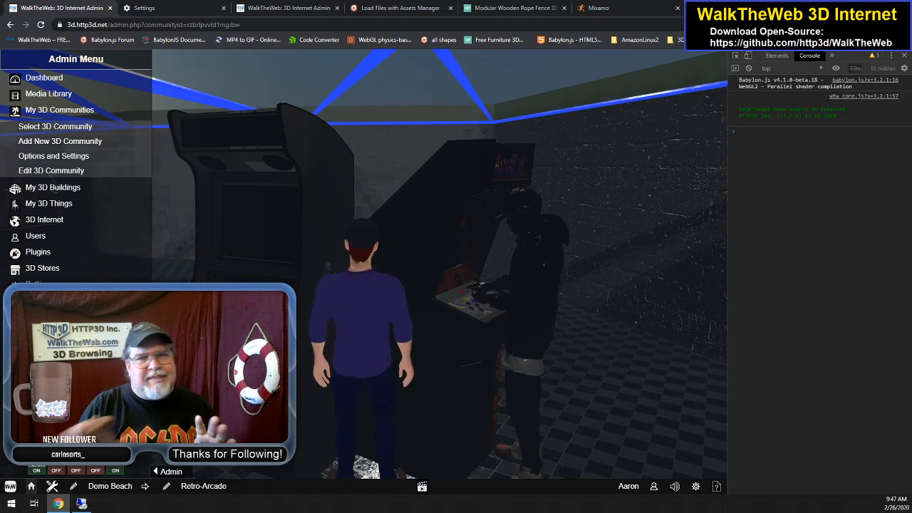
# Switch to the Babylon.js Assets Manager documentation and read its task examples, highlighting the addMeshTask line that loads skull.babylon
pyautogui.click(396, 8)
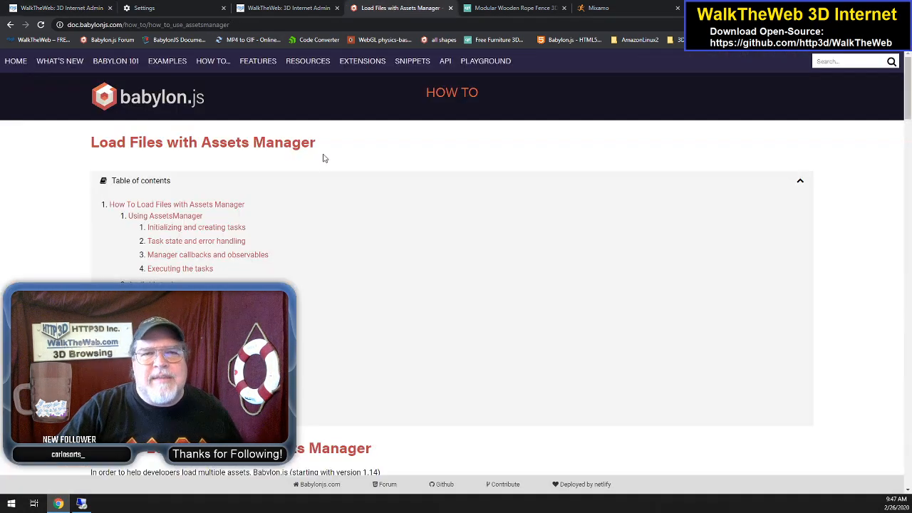
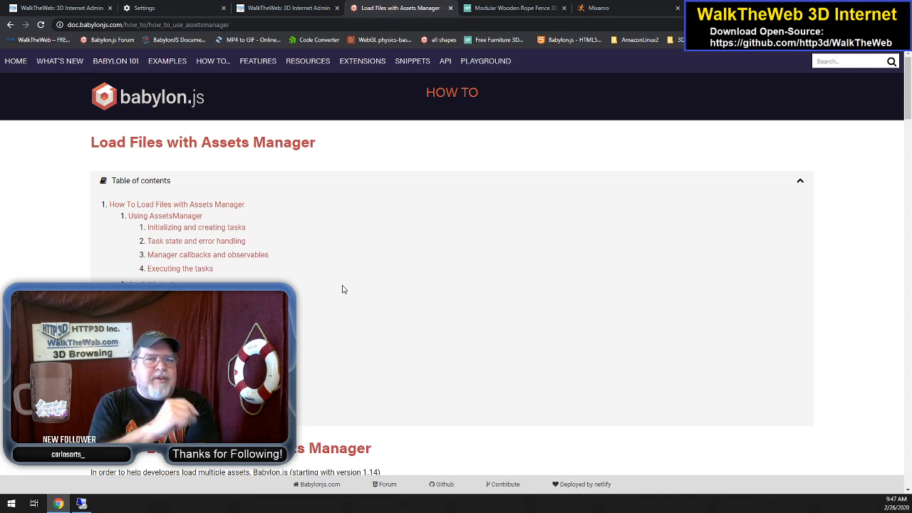
pyautogui.scroll(-3, 321, 287)
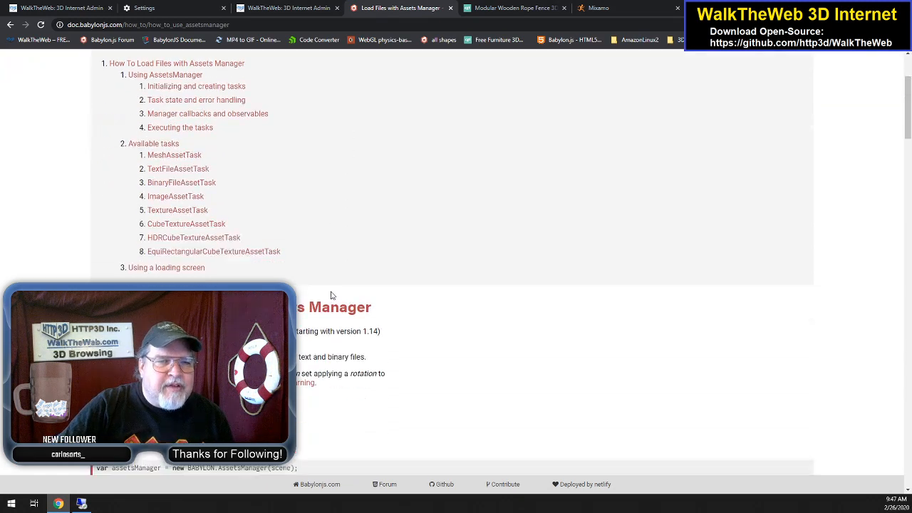
pyautogui.scroll(-2, 325, 285)
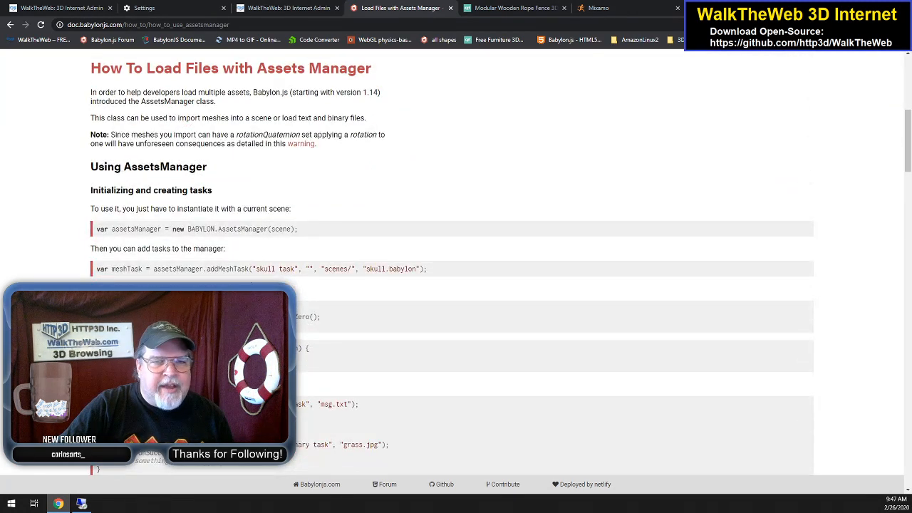
pyautogui.scroll(-1, 264, 277)
pyautogui.moveTo(442, 225); pyautogui.dragTo(91, 228)
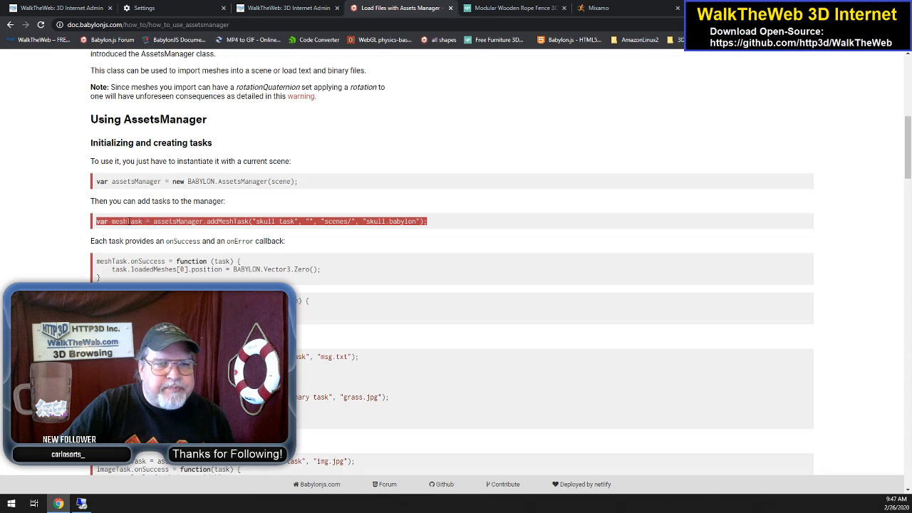
pyautogui.scroll(-1, 157, 215)
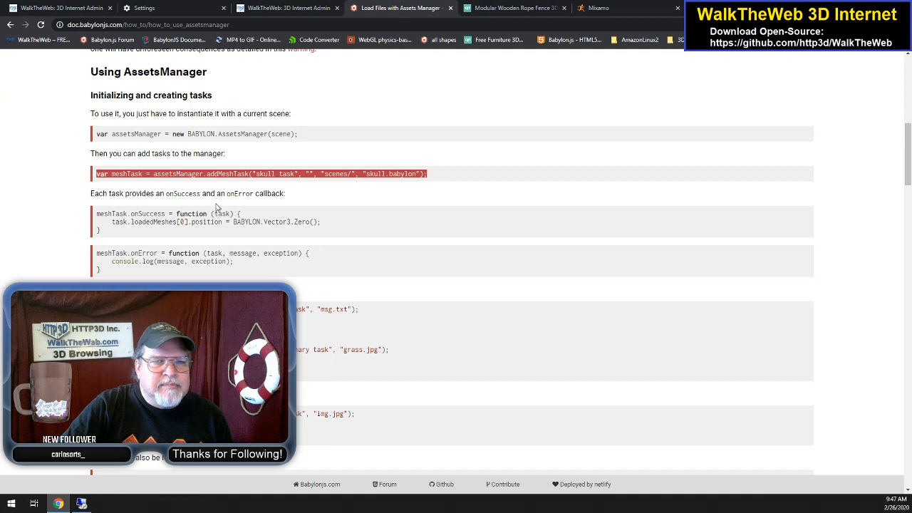
pyautogui.scroll(-1, 218, 207)
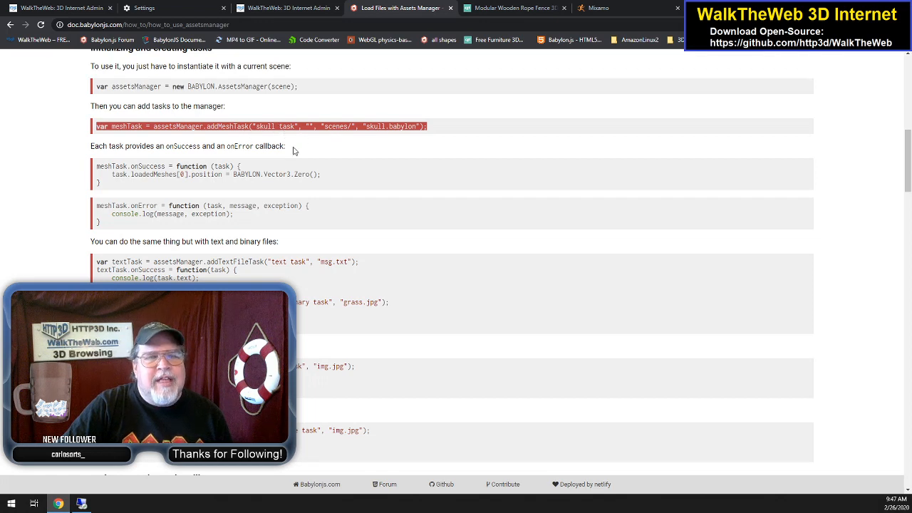
pyautogui.scroll(-1, 314, 202)
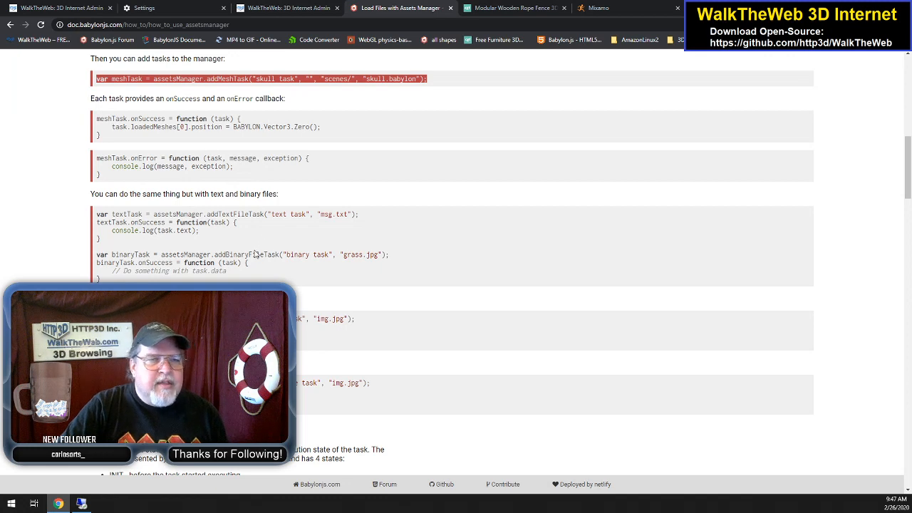
pyautogui.scroll(-1, 263, 252)
pyautogui.scroll(4, 287, 243)
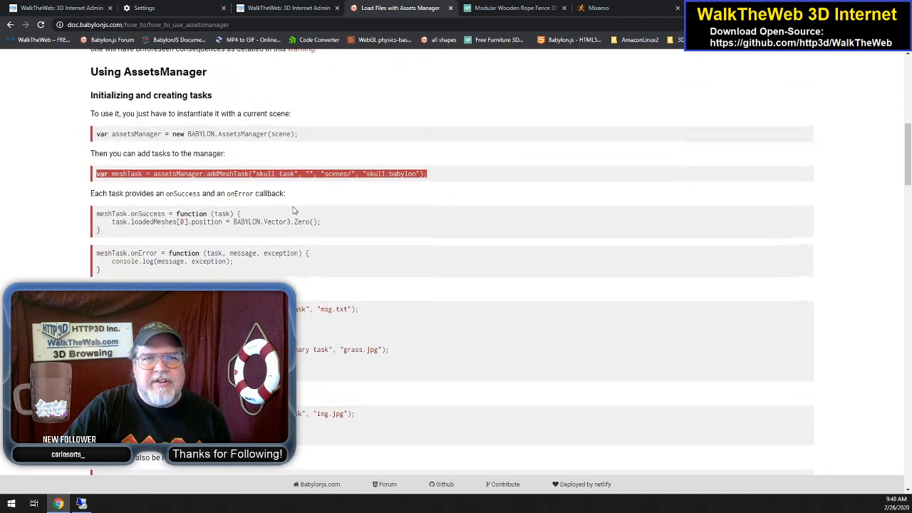
# Return to the Demo Beach community and turn Multi-Player on in the multiplayer settings
pyautogui.click(84, 9)
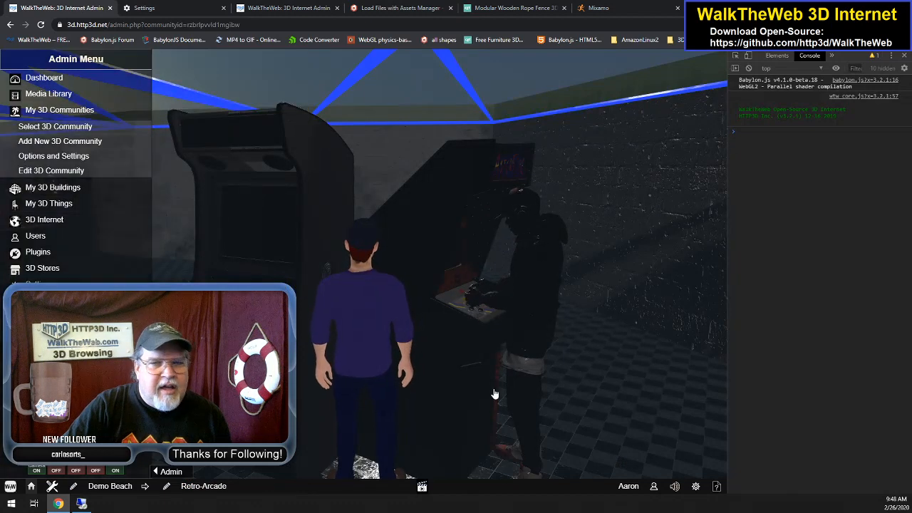
pyautogui.click(695, 486)
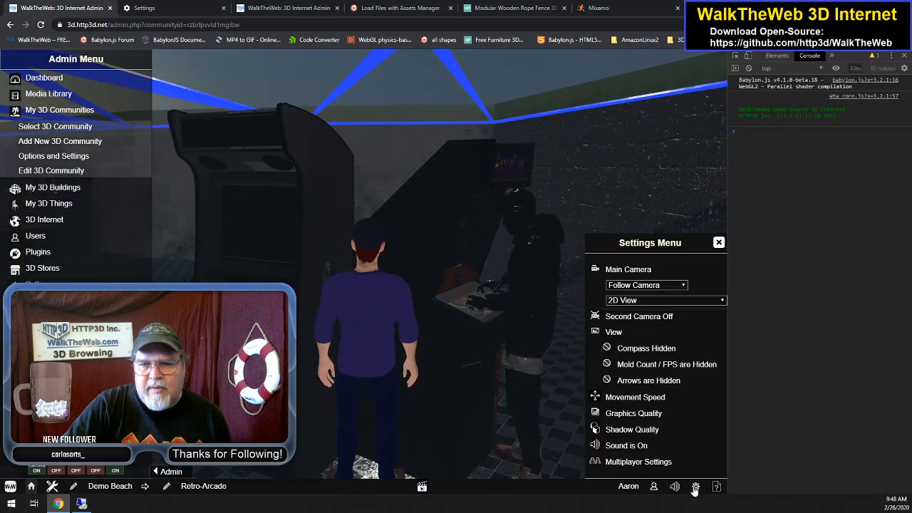
pyautogui.click(645, 463)
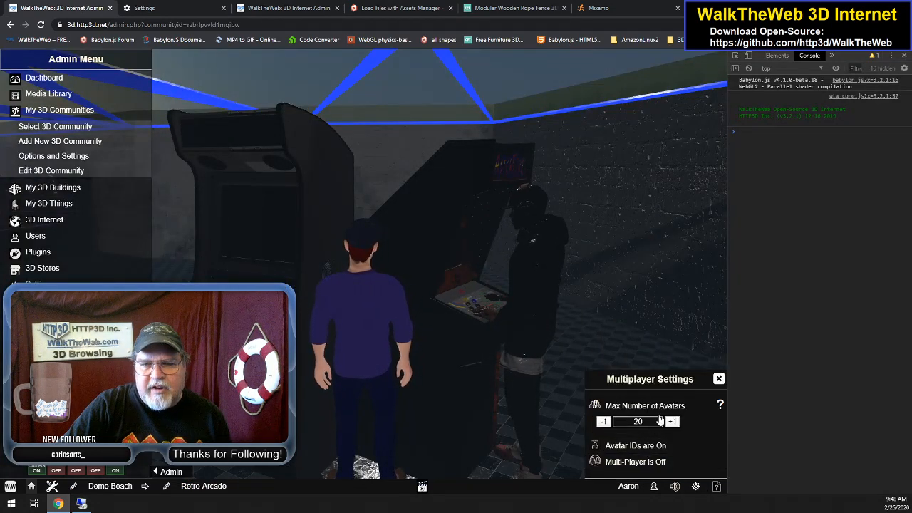
pyautogui.click(643, 463)
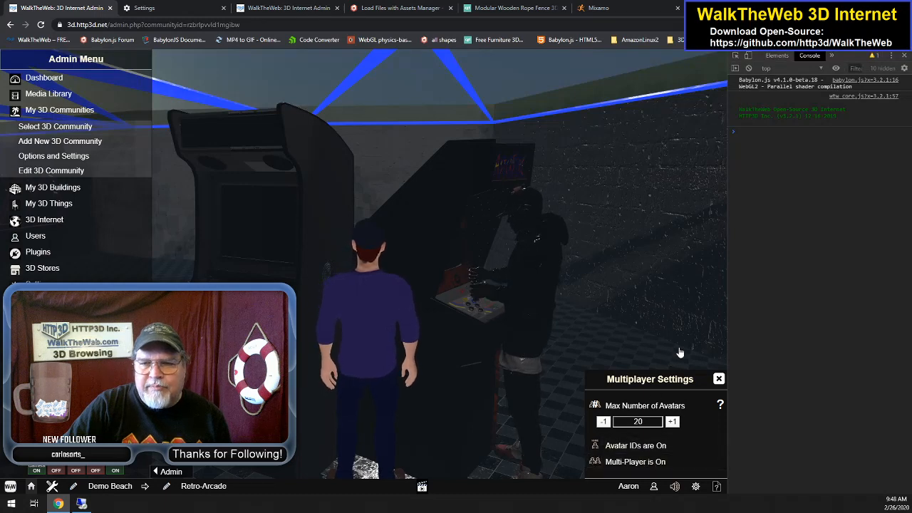
pyautogui.click(719, 380)
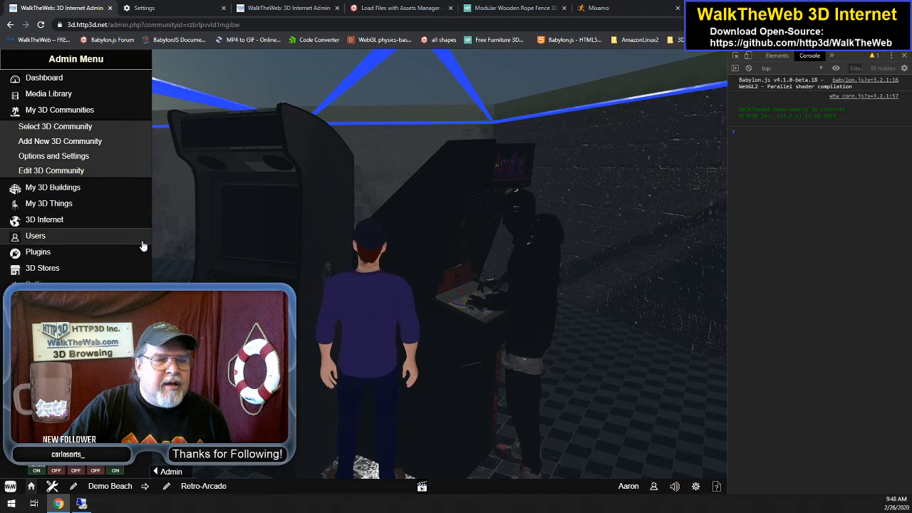
pyautogui.click(74, 221)
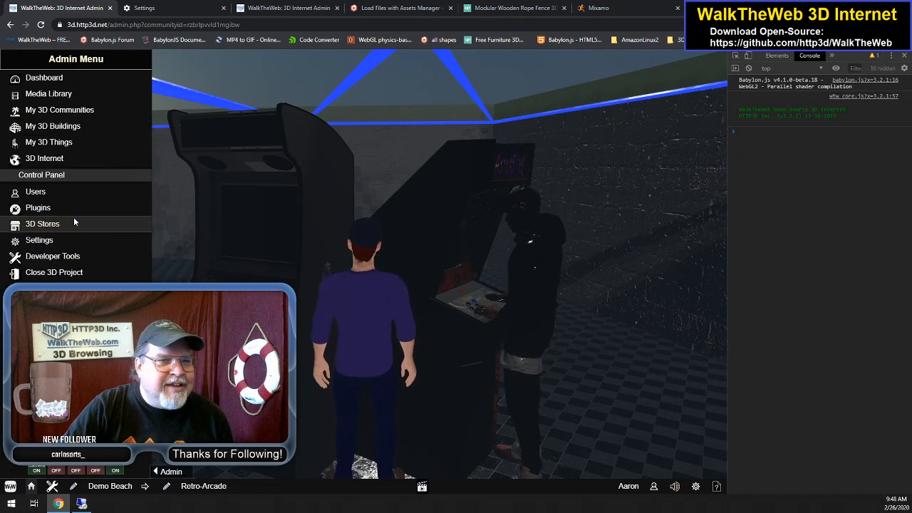
pyautogui.click(53, 177)
pyautogui.click(54, 162)
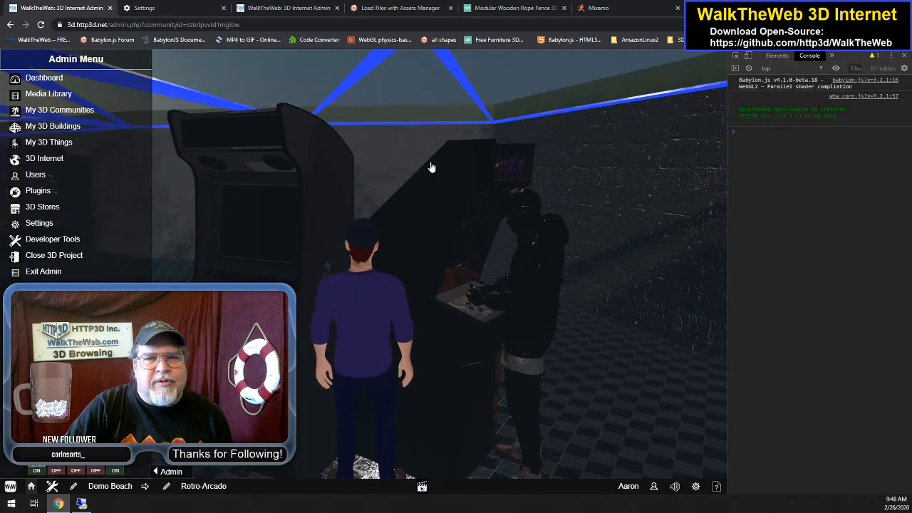
# Reload the Demo Beach community page from its current address
pyautogui.click(296, 26)
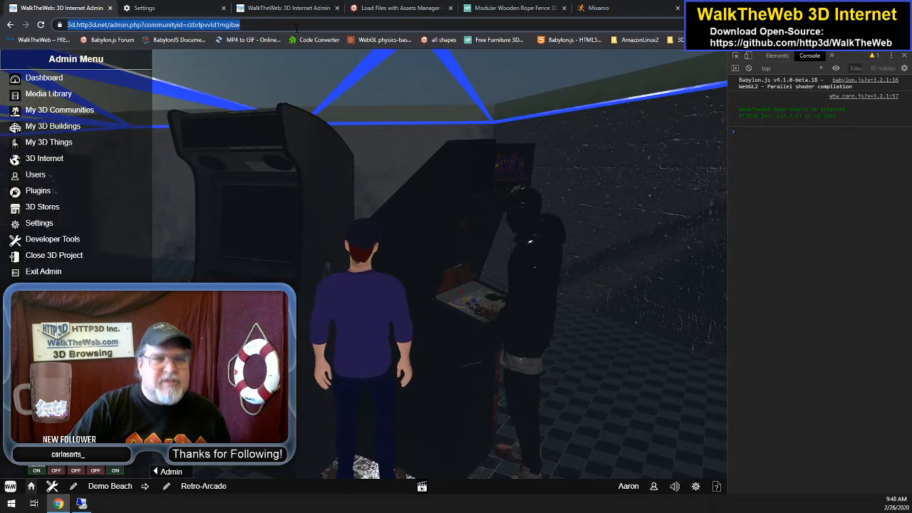
pyautogui.press('Return')
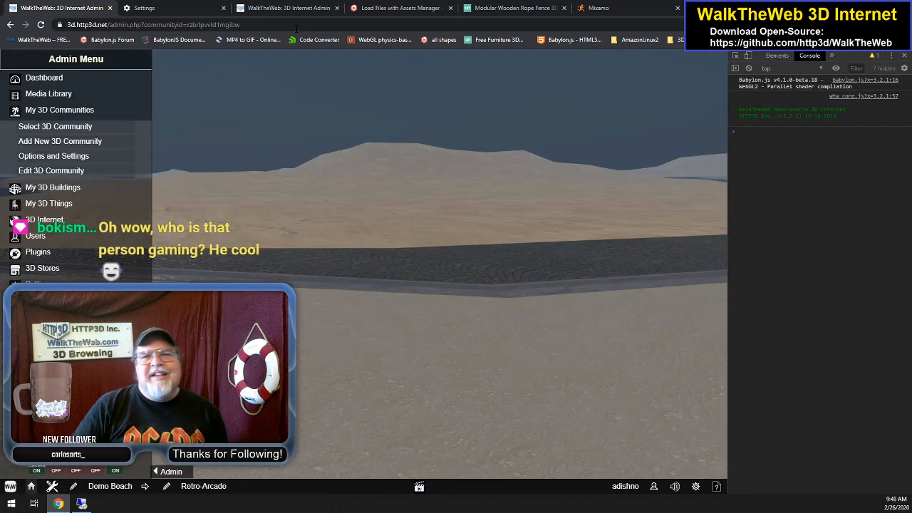
pyautogui.click(631, 7)
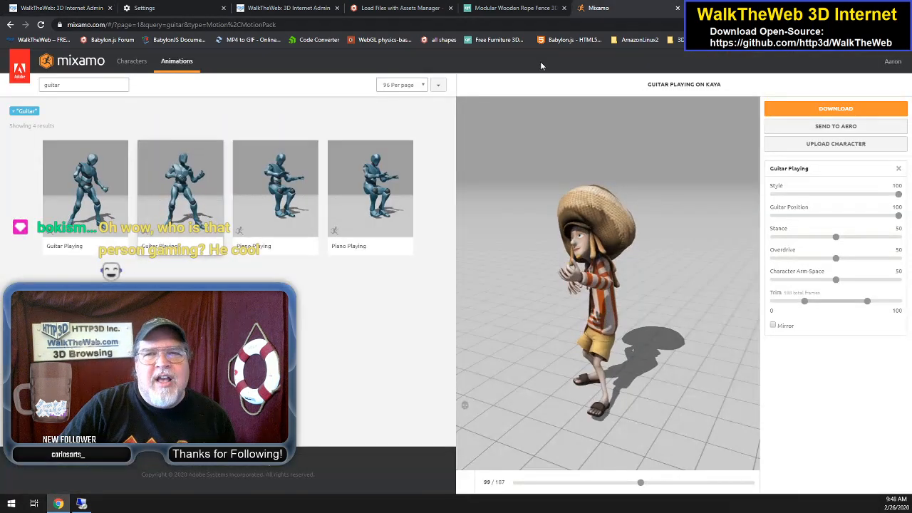
pyautogui.click(99, 84)
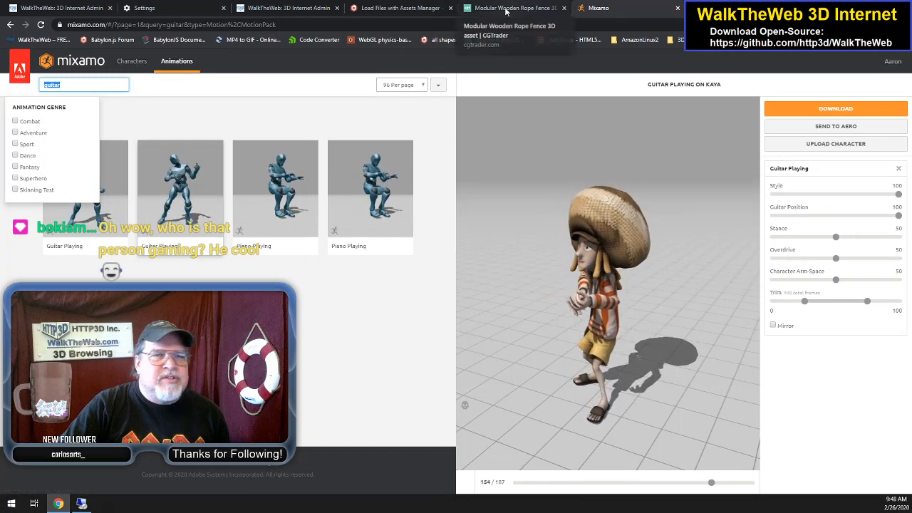
pyautogui.click(91, 8)
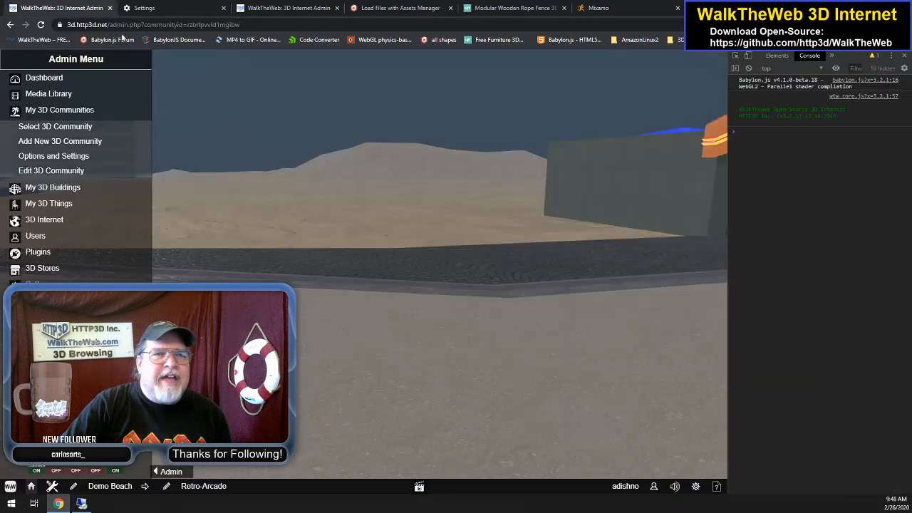
pyautogui.click(285, 8)
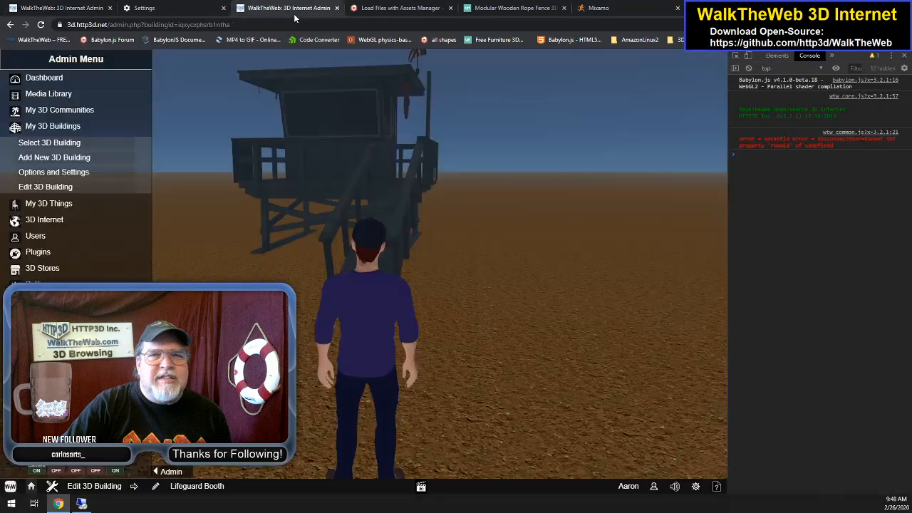
# Go back to the Demo Beach community and run the avatar across the cobbled road onto the sand near the lifeguard booth
pyautogui.click(63, 7)
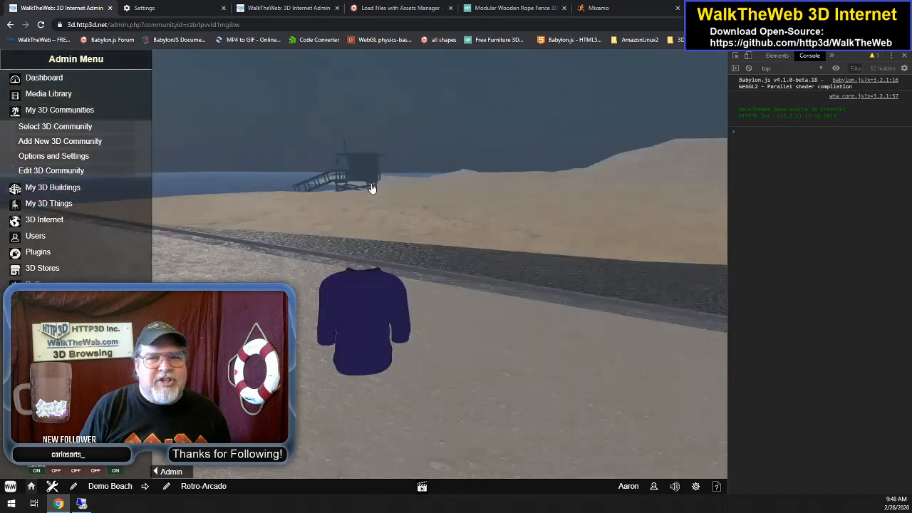
pyautogui.press('Up')
pyautogui.press('Left')
pyautogui.press('Left')
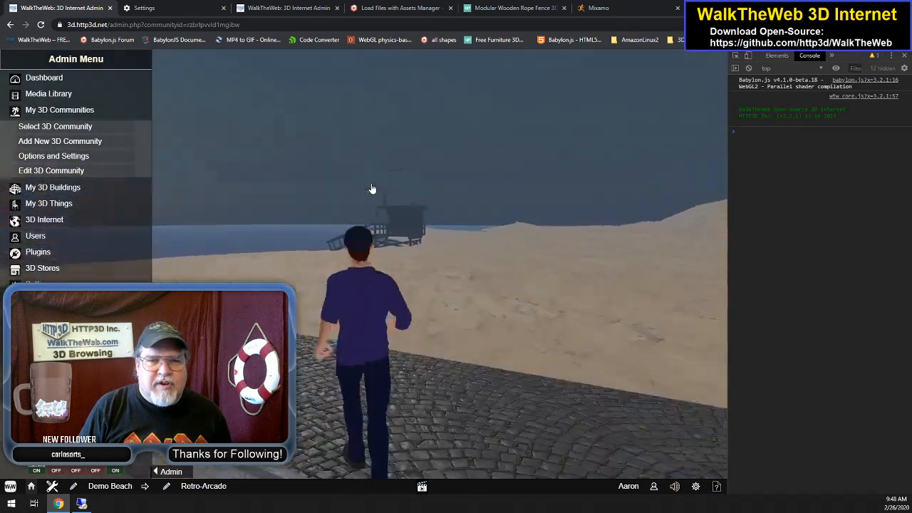
pyautogui.press('Right')
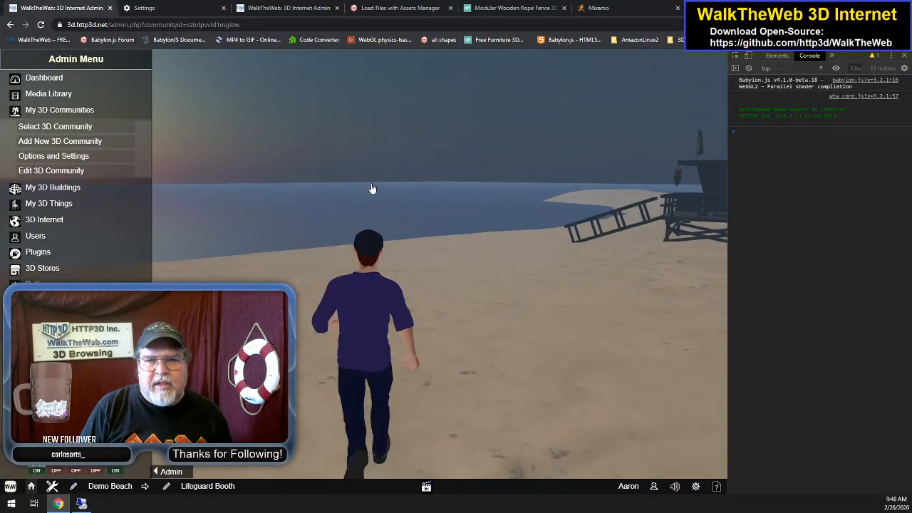
# Turn the avatar toward the sunset and pier, and run it down the beach toward the water beside the striped umbrella and folding chairs
pyautogui.press('Right')
pyautogui.press('Left')
pyautogui.press('Up')
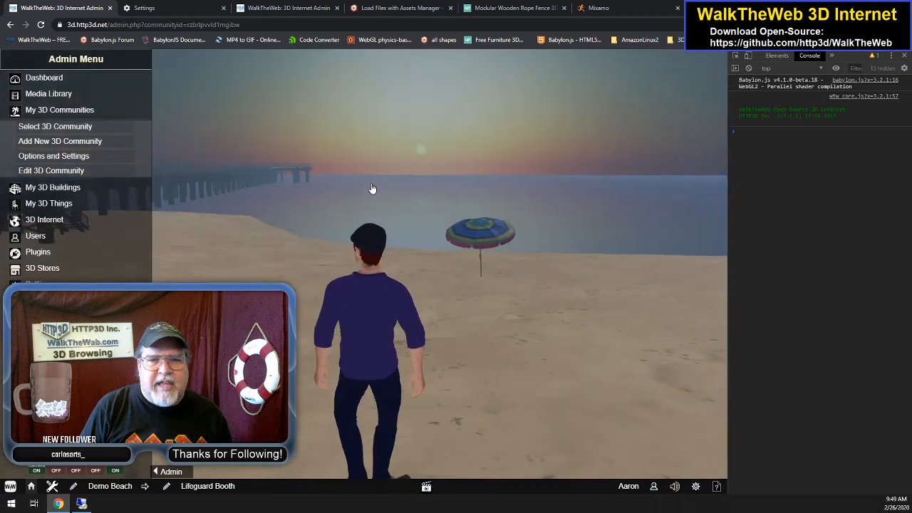
pyautogui.press('Up')
pyautogui.press('Right')
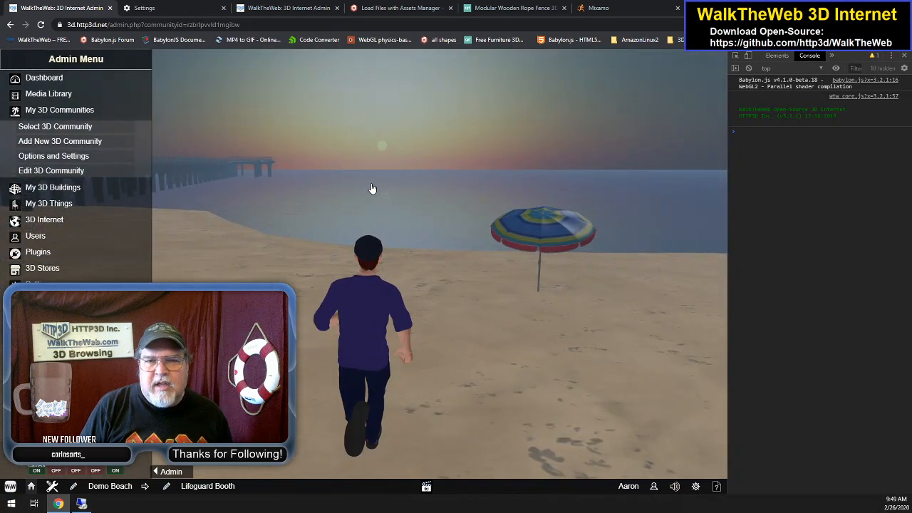
pyautogui.press('Up')
pyautogui.press('Right')
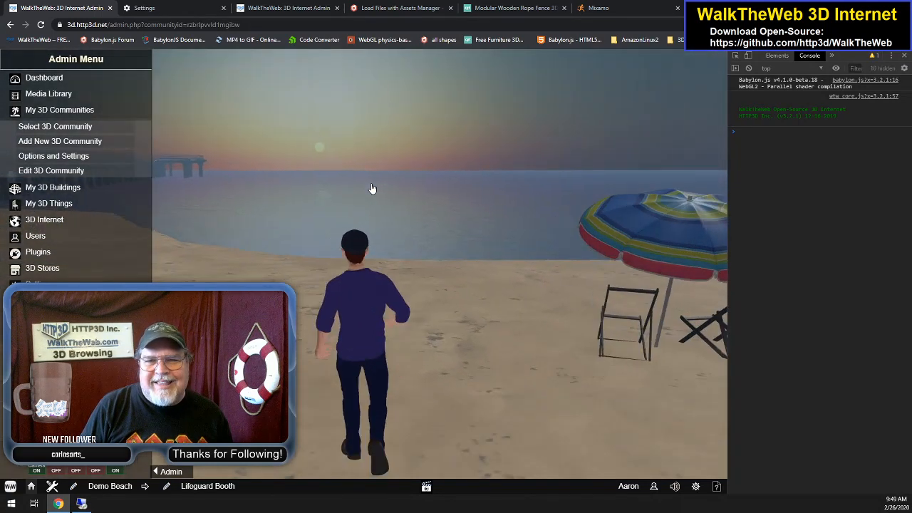
# Turn the avatar around on the beach until it faces the two people beside the striped umbrella and green folding chairs
pyautogui.press('Left')
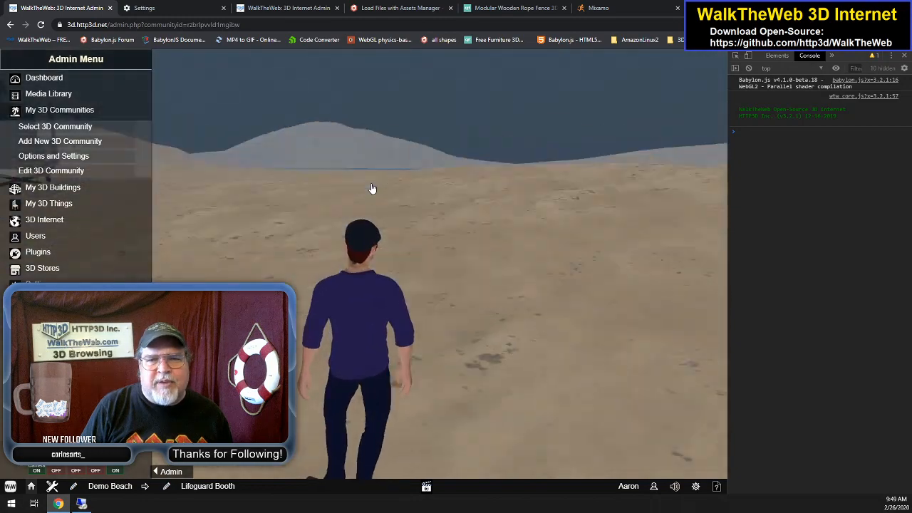
pyautogui.press('Left')
pyautogui.press('Up')
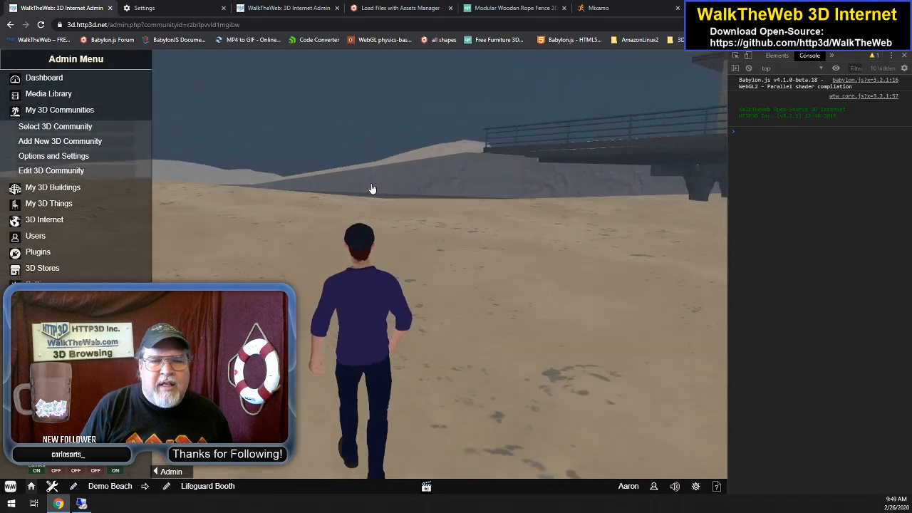
pyautogui.press('Left')
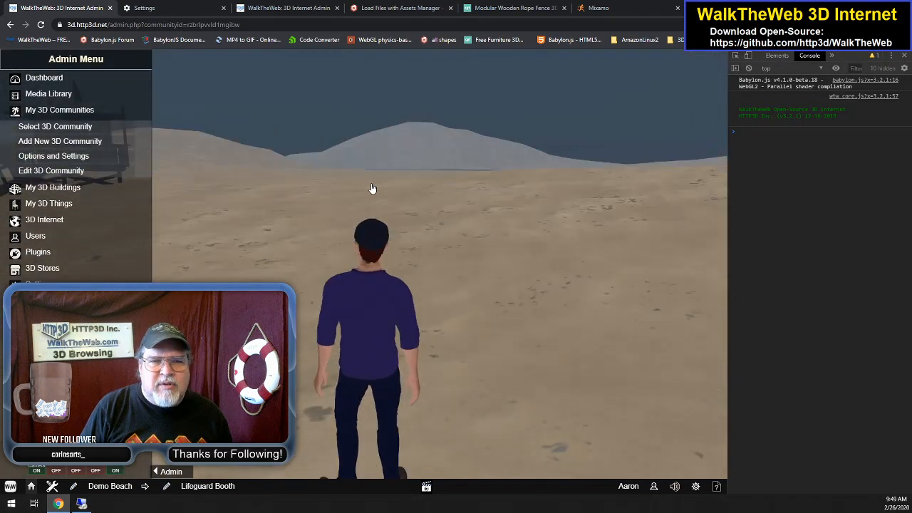
pyautogui.press('Right')
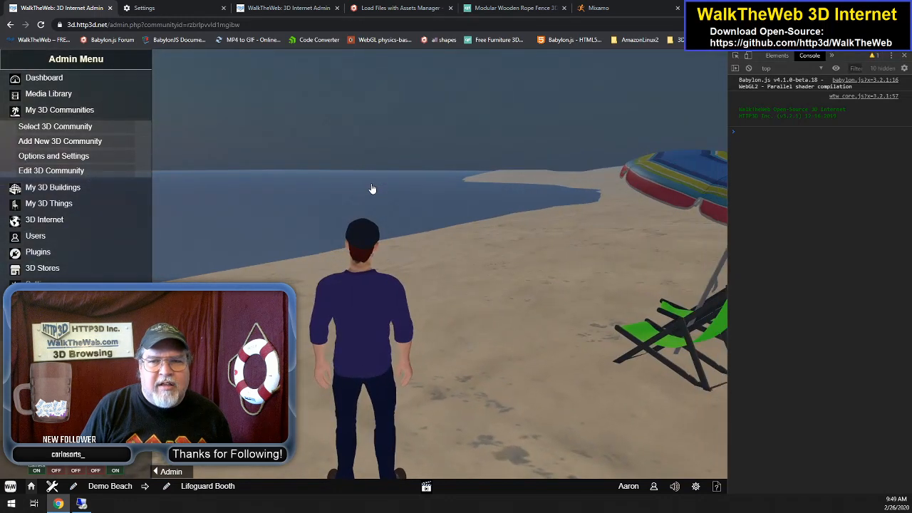
pyautogui.press('Right')
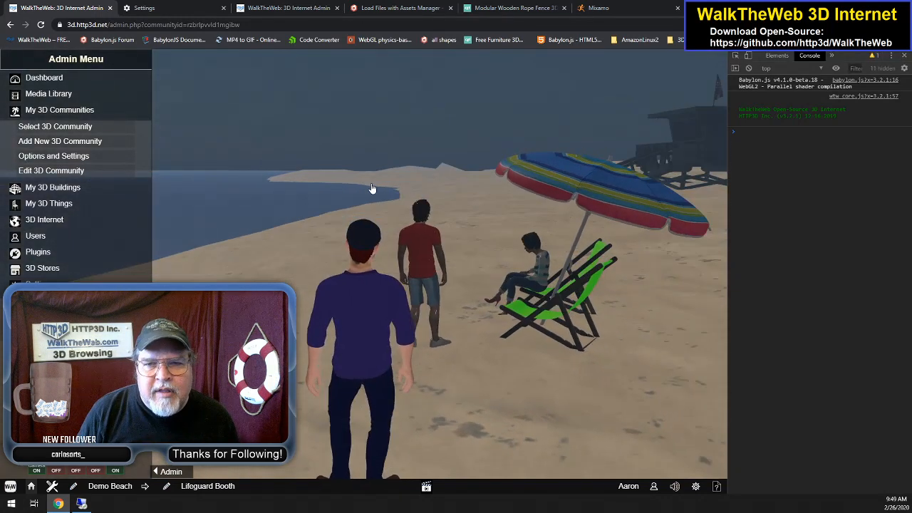
pyautogui.press('Right')
pyautogui.press('Left')
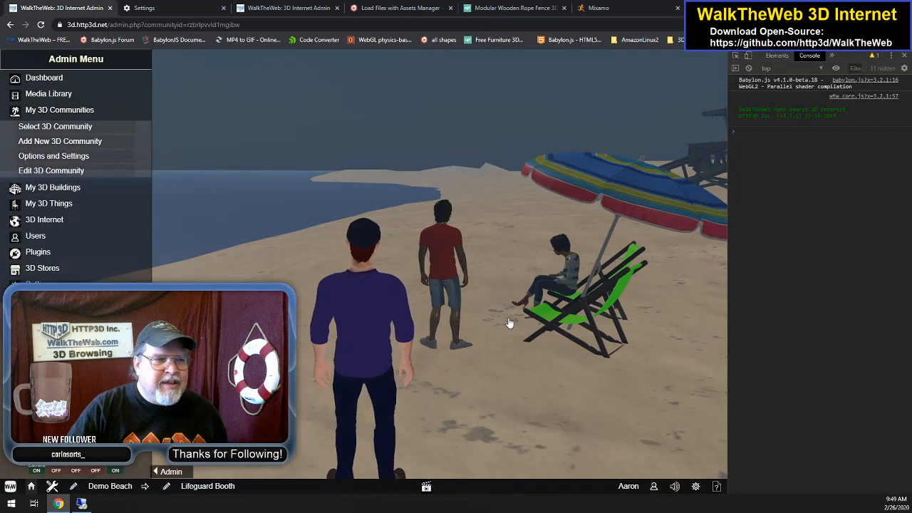
# Run the avatar away from the umbrella, across the sand and onto the cobbled road toward the Retro-Arcade
pyautogui.press('Right')
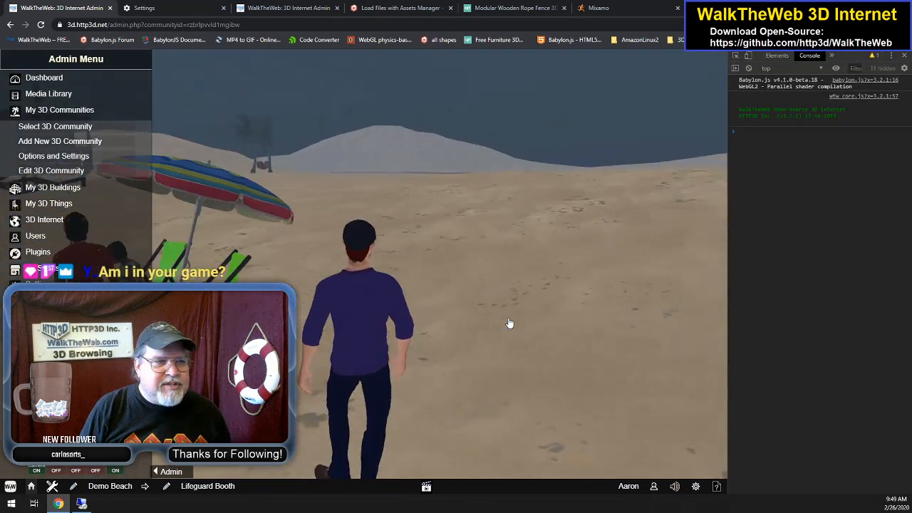
pyautogui.press('Up')
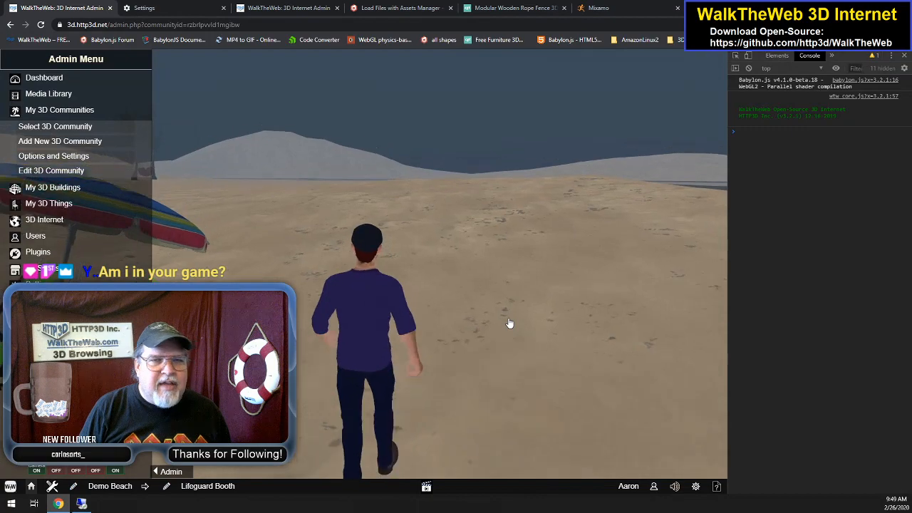
pyautogui.press('Right')
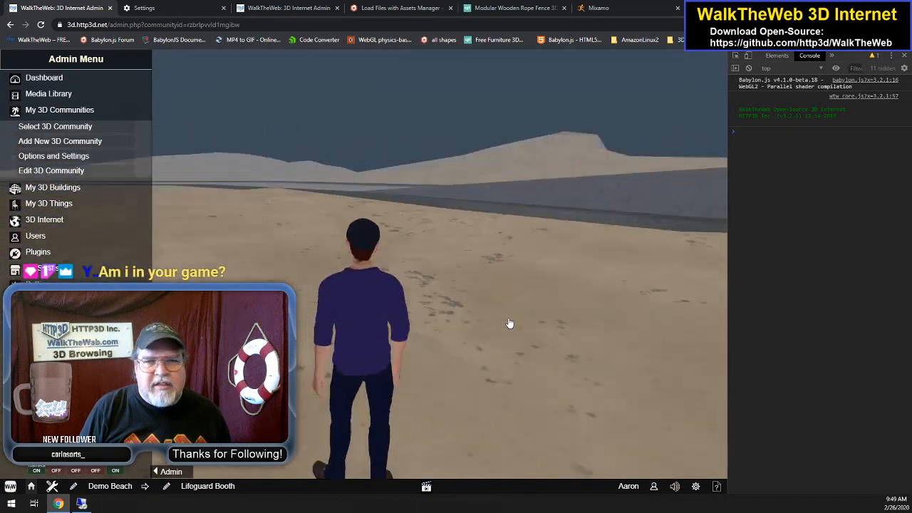
pyautogui.press('Right')
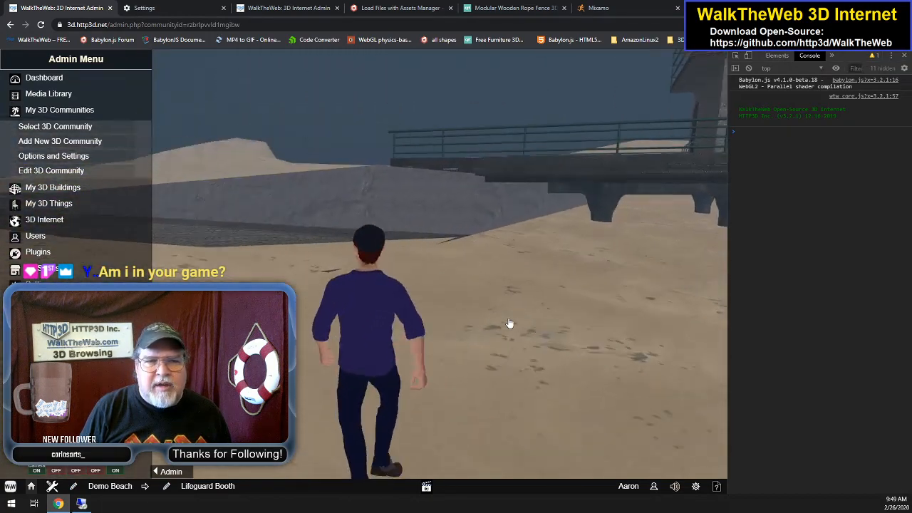
pyautogui.press('Left')
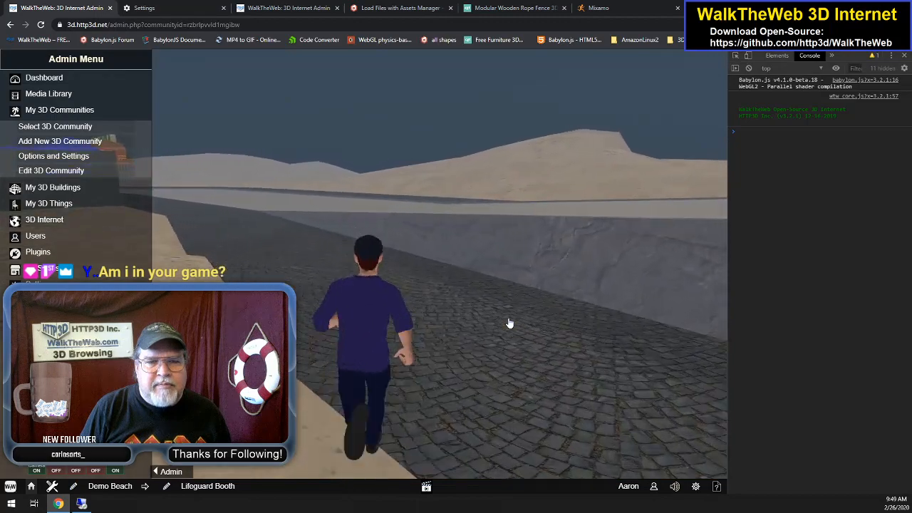
pyautogui.press('Up')
pyautogui.press('Left')
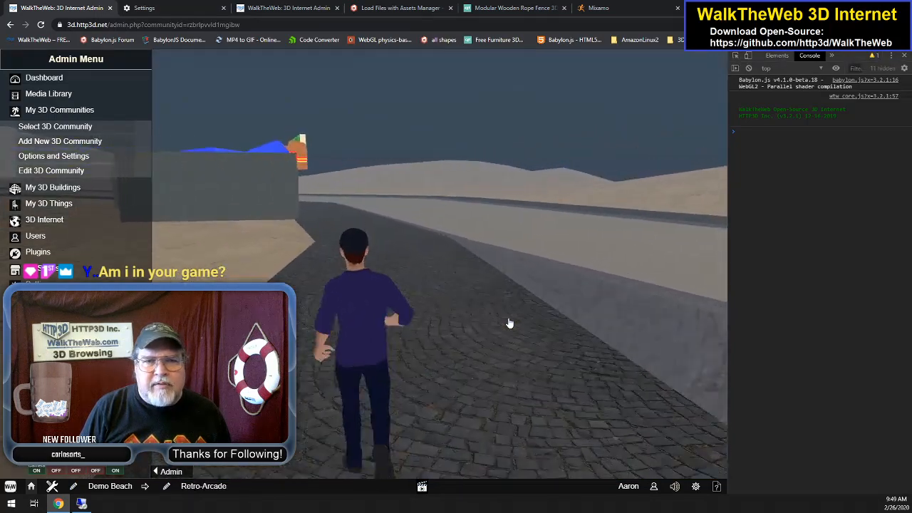
# Run the avatar along the cobbled road past the arcade building and out onto the open street toward the Webby building
pyautogui.press('Right')
pyautogui.press('Up')
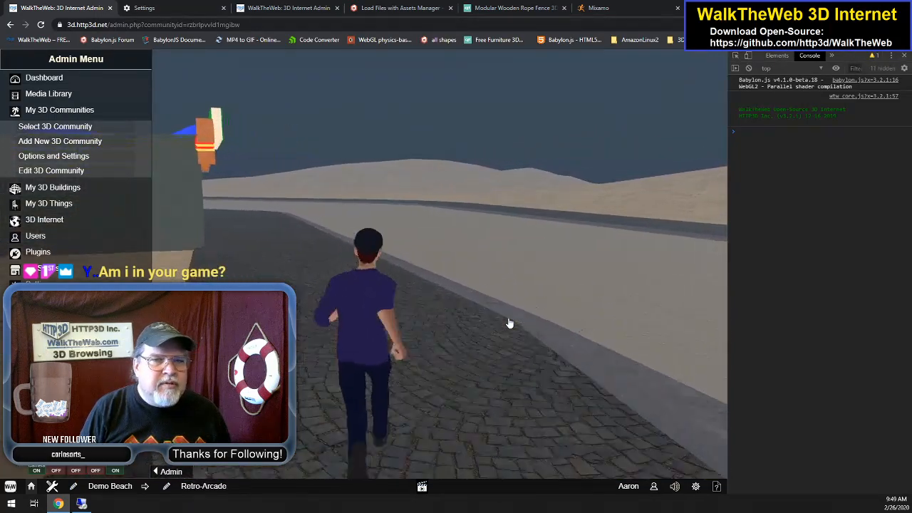
pyautogui.press('Up')
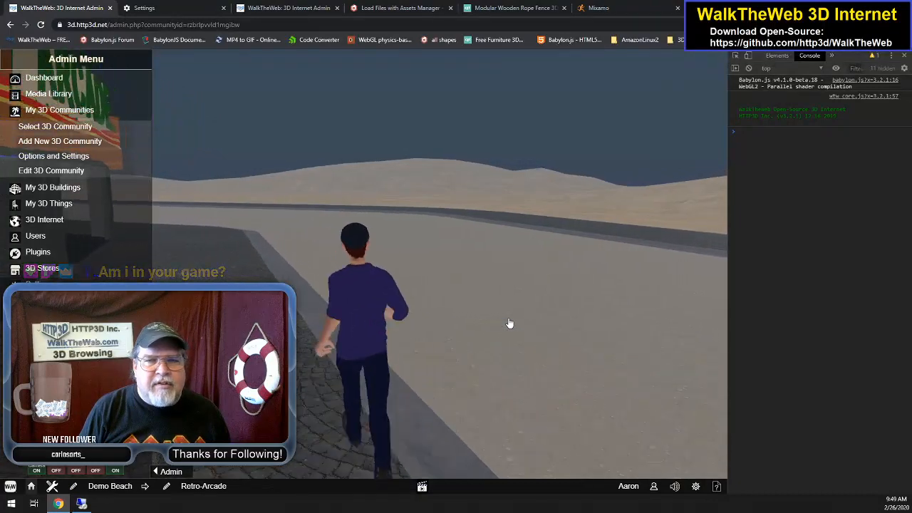
pyautogui.press('Up')
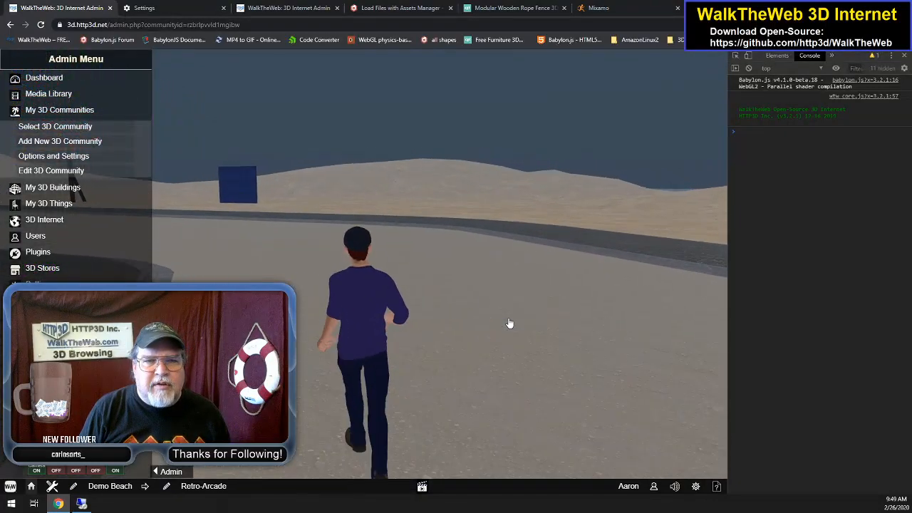
pyautogui.press('Up')
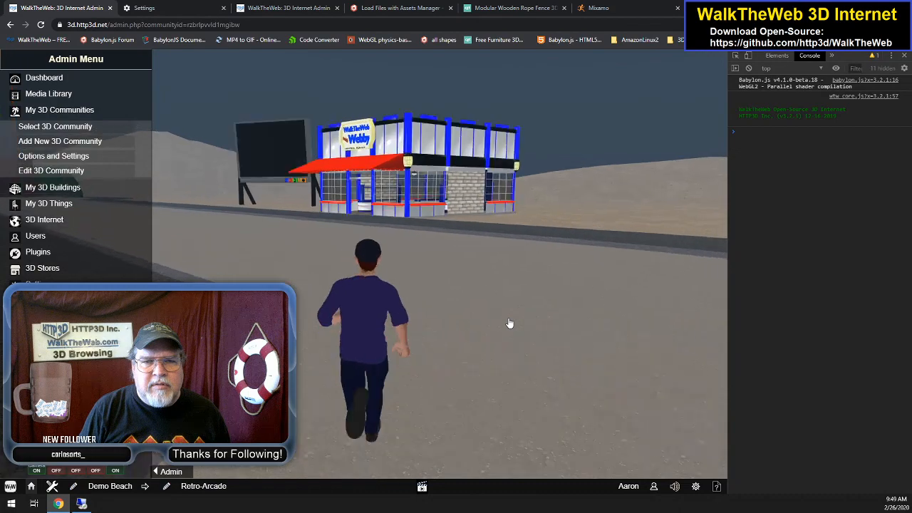
pyautogui.press('Left')
pyautogui.press('Up')
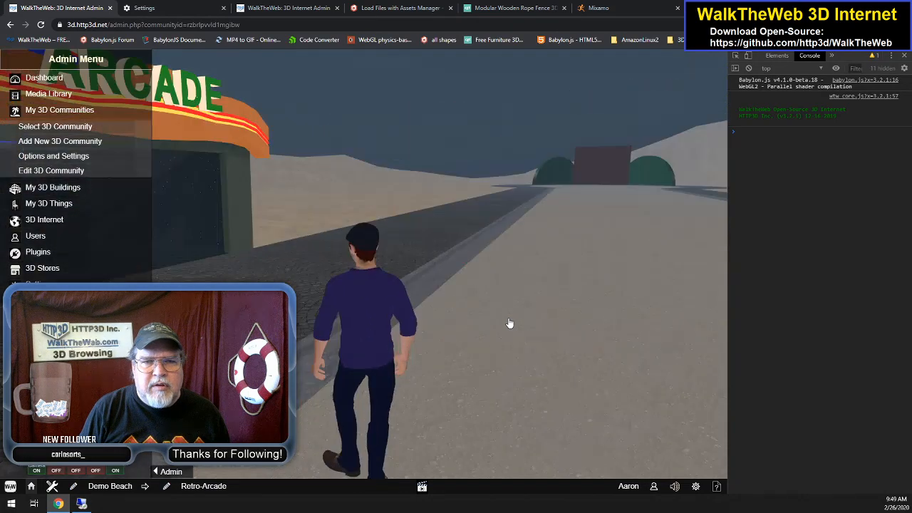
# Turn the avatar around in the street outside the arcade to look for other players
pyautogui.press('Left')
pyautogui.press('Up')
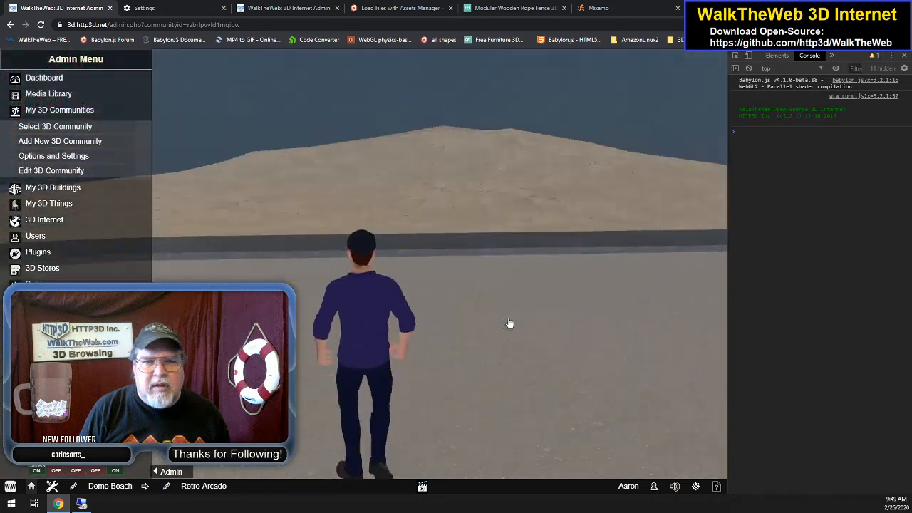
pyautogui.press('Right')
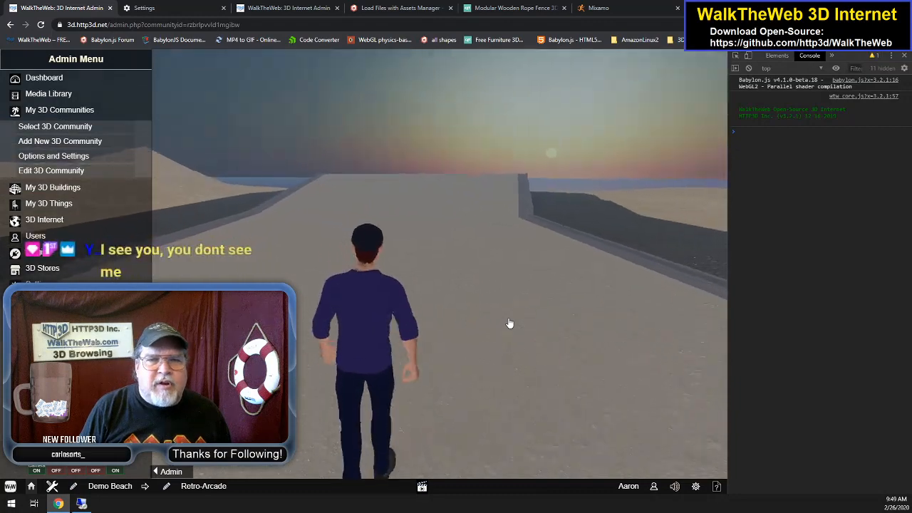
pyautogui.press('Right')
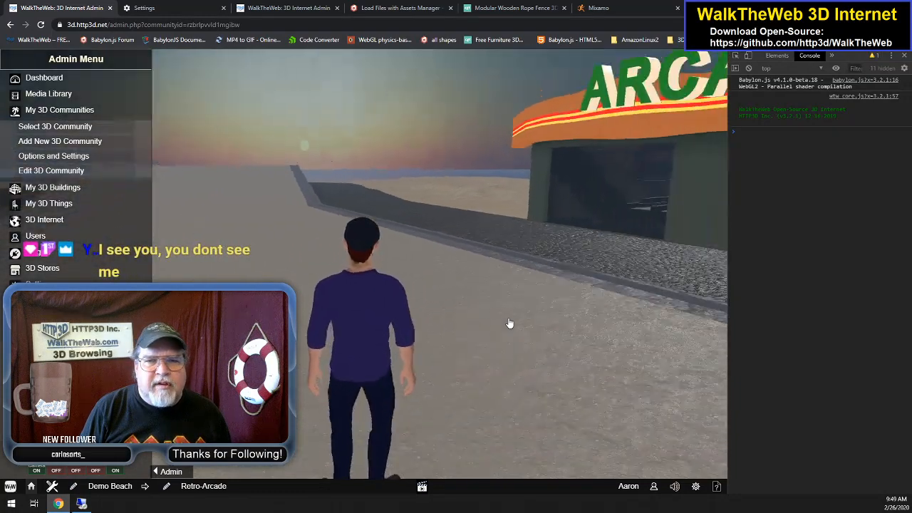
pyautogui.press('Left')
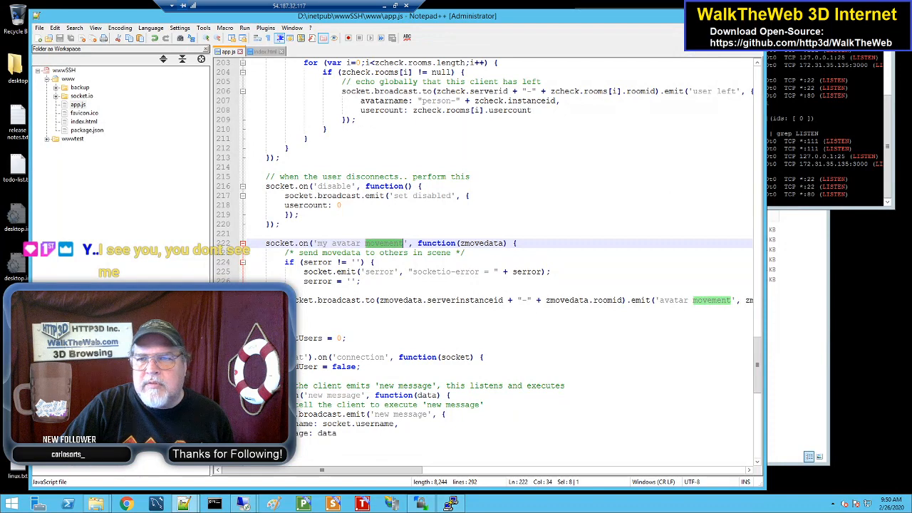
# In the remote server's PuTTY terminal, run sudo pm2 reload all and list the listening ports with sudo lsof -i -P -n | grep LISTEN
pyautogui.click(451, 503)
pyautogui.press('Up')
pyautogui.press('Up')
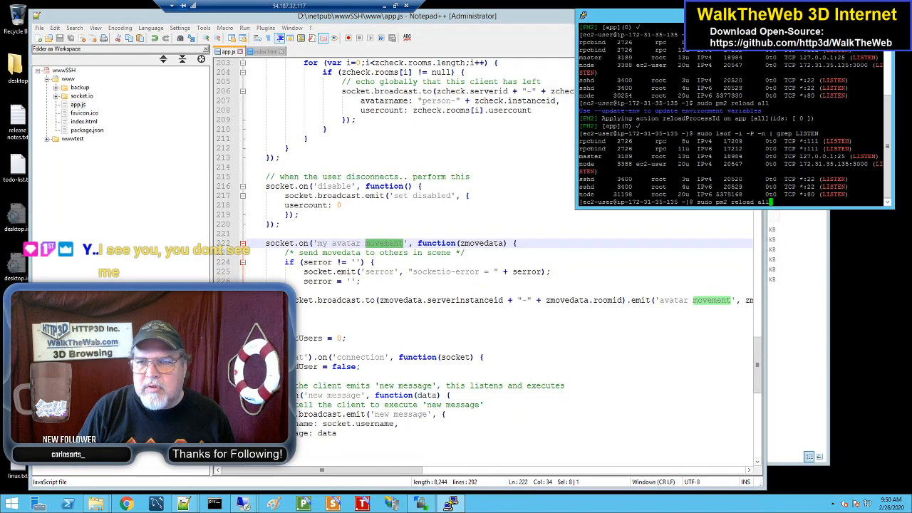
pyautogui.press('Return')
pyautogui.press('Up')
pyautogui.press('Return')
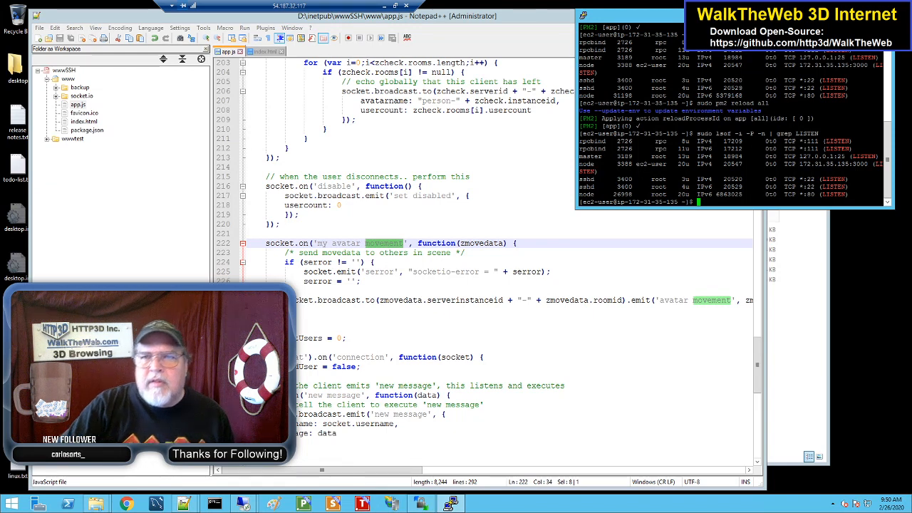
# Restart the Linux server with sudo reboot and dismiss the PuTTY error dialog
pyautogui.press('Up')
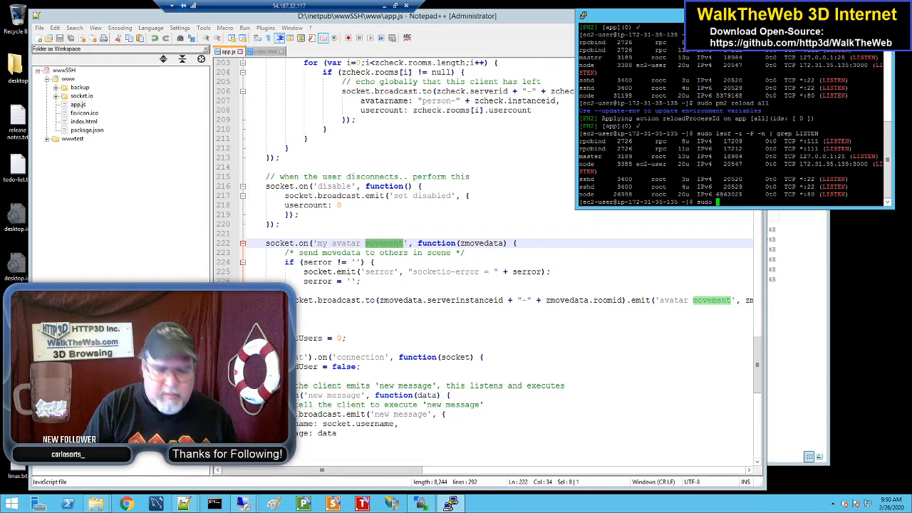
pyautogui.write('reboot')
pyautogui.press('Return')
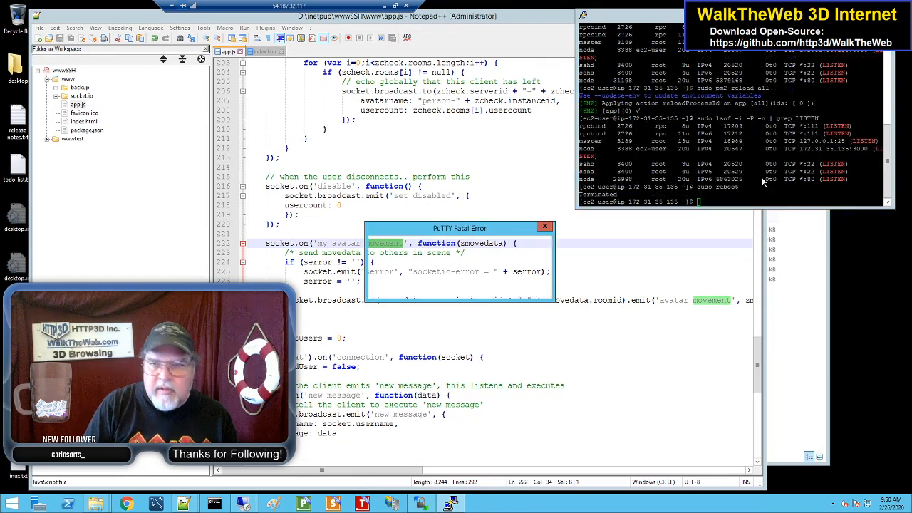
pyautogui.click(529, 287)
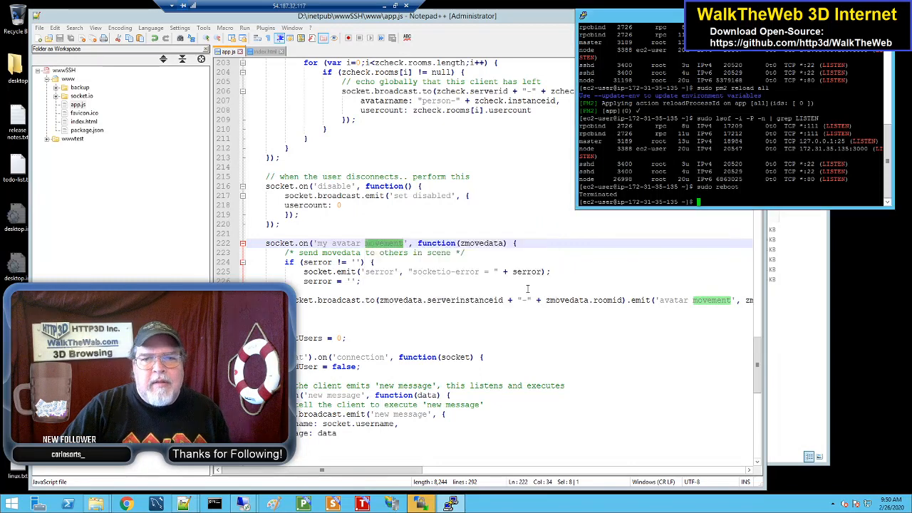
# Switch to WinSCP, cancel its reconnection to wwwssh01, and close the disconnected server windows
pyautogui.click(430, 506)
pyautogui.click(450, 504)
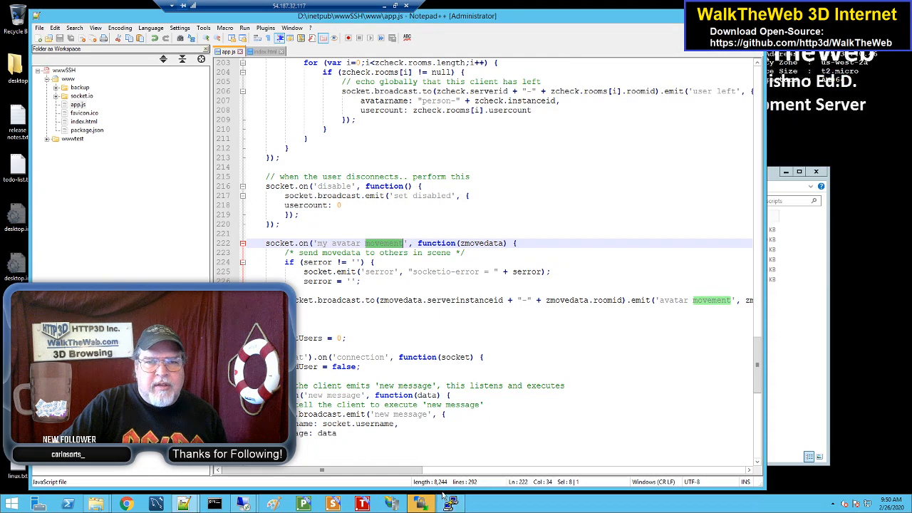
pyautogui.click(450, 505)
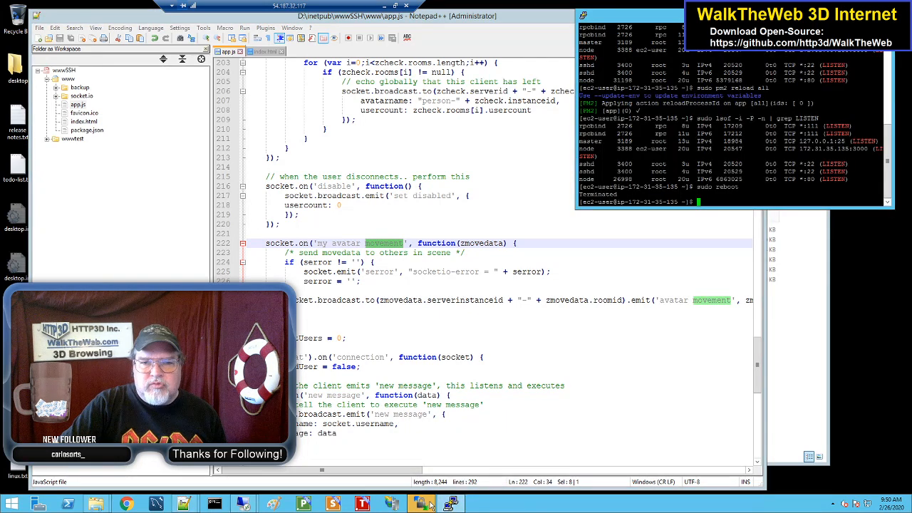
pyautogui.click(425, 504)
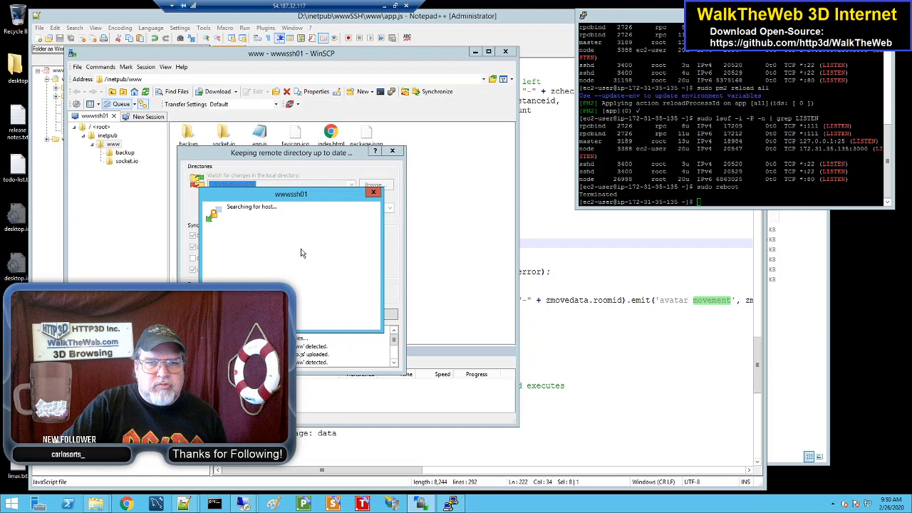
pyautogui.click(373, 192)
pyautogui.click(371, 350)
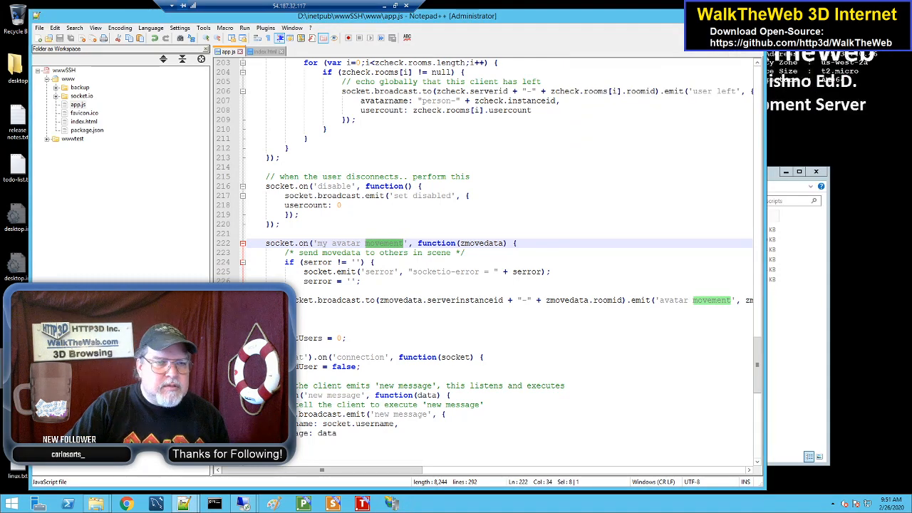
# Try to reconnect to the server through PuTTY's saved wwwssh01 session, and close the terminal window
pyautogui.doubleClick(17, 364)
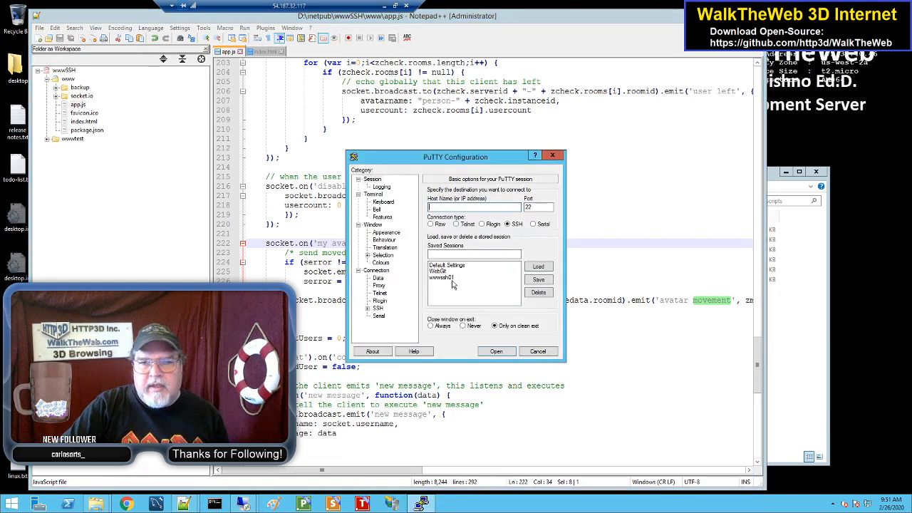
pyautogui.click(450, 278)
pyautogui.click(497, 352)
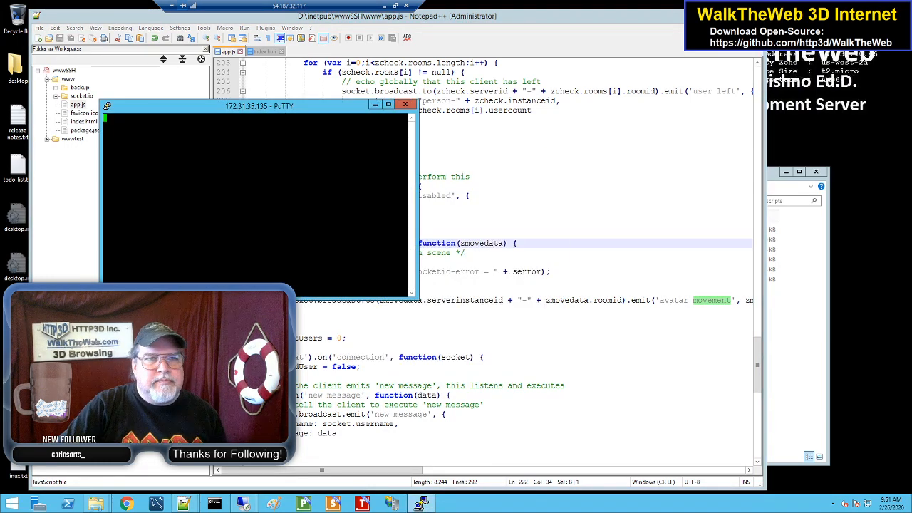
pyautogui.moveTo(299, 112); pyautogui.dragTo(489, 109)
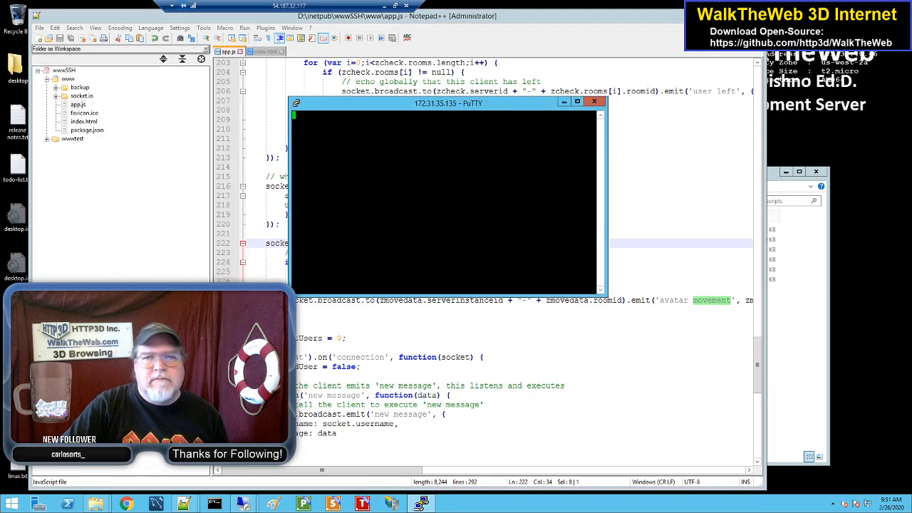
pyautogui.moveTo(495, 107); pyautogui.dragTo(530, 109)
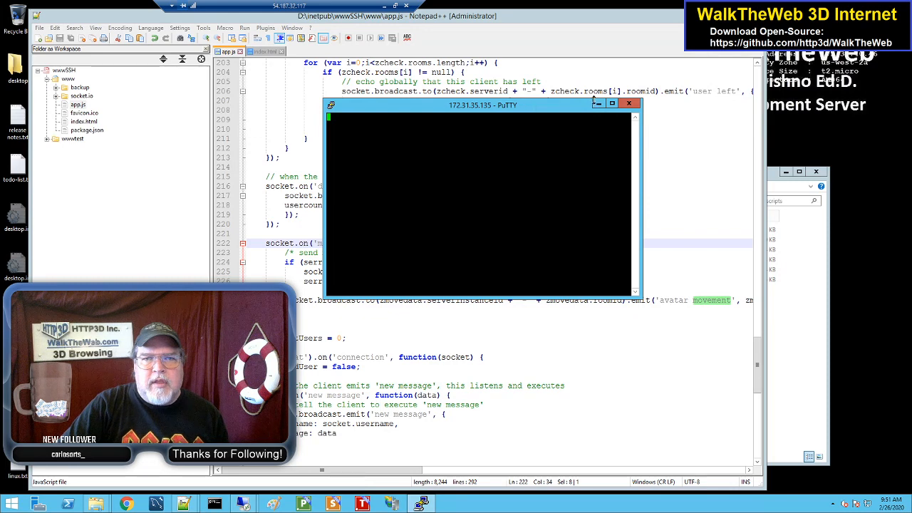
pyautogui.click(629, 104)
pyautogui.click(473, 288)
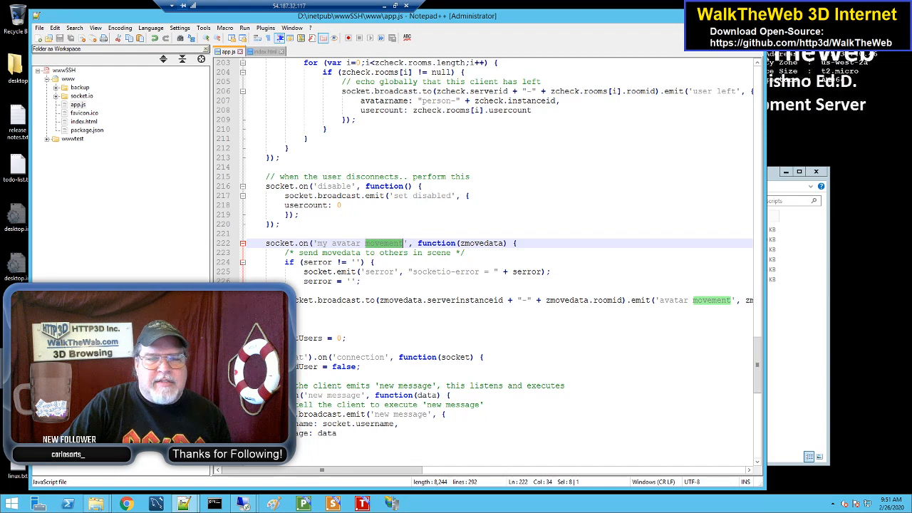
# Connect to the server with PuTTY's saved wwwssh01 session and move the terminal window away from the code
pyautogui.doubleClick(18, 369)
pyautogui.click(456, 279)
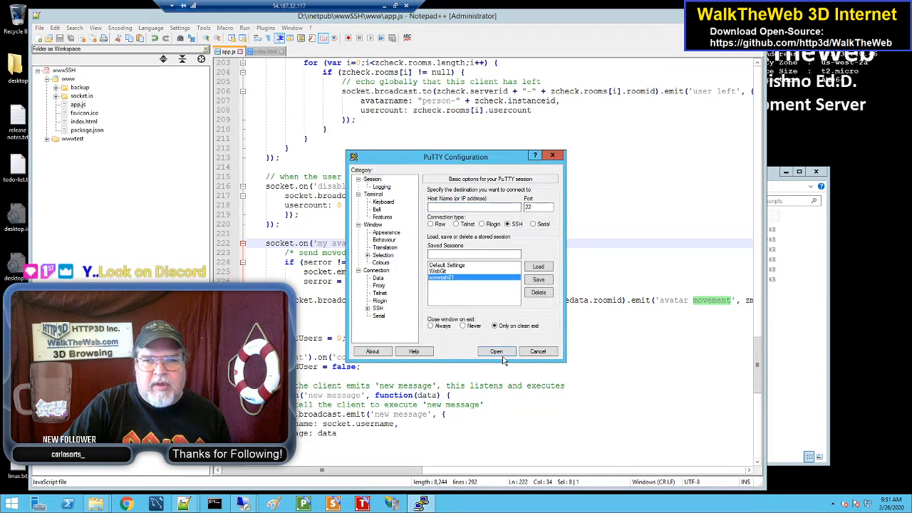
pyautogui.click(498, 351)
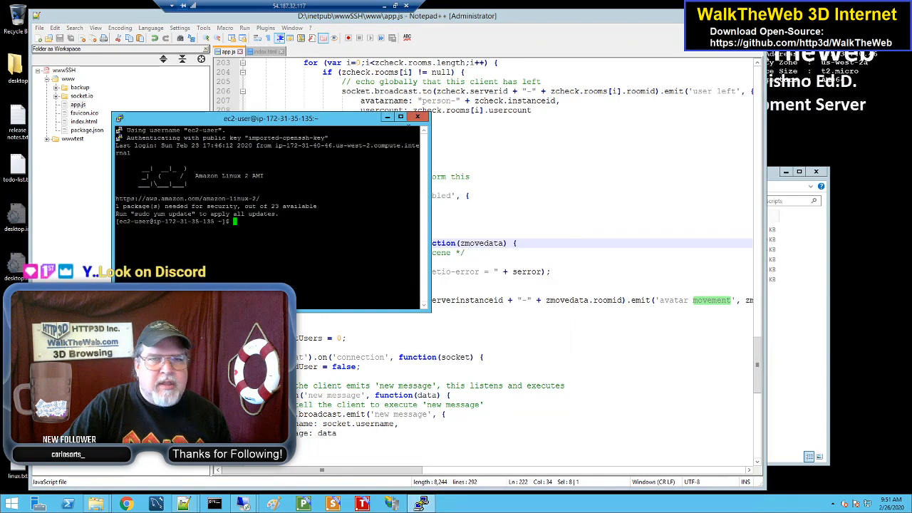
pyautogui.moveTo(285, 118); pyautogui.dragTo(726, 59)
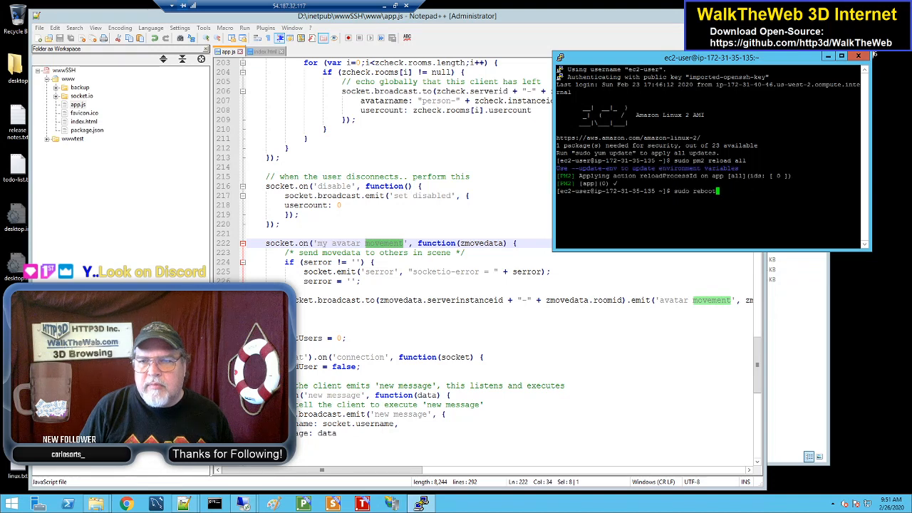
# Run sudo pm2 reload all and sudo lsof -i -P -n | grep LISTEN on the server, and widen the terminal window
pyautogui.press('Return')
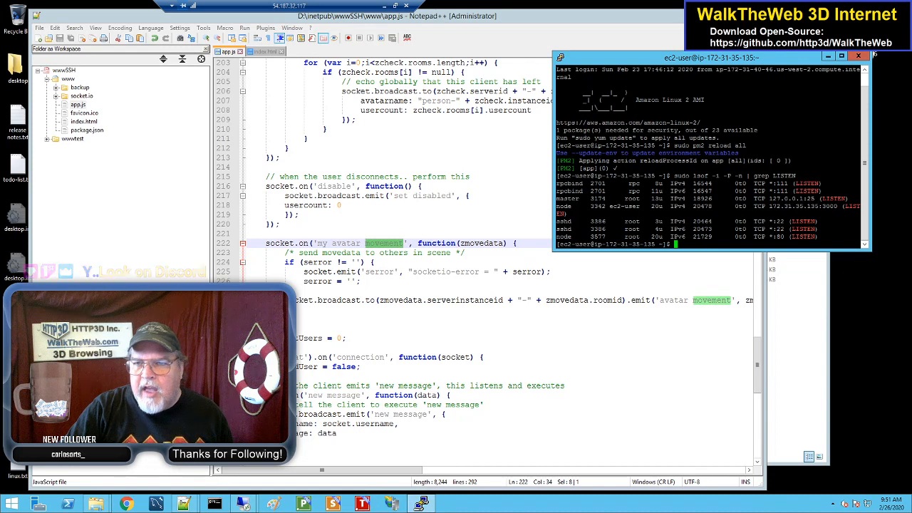
pyautogui.moveTo(551, 189); pyautogui.dragTo(499, 188)
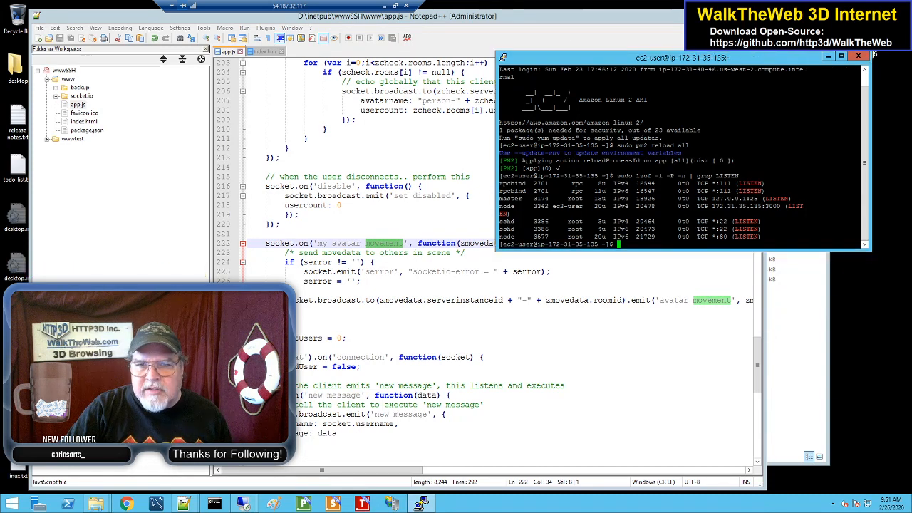
pyautogui.moveTo(492, 208); pyautogui.dragTo(467, 208)
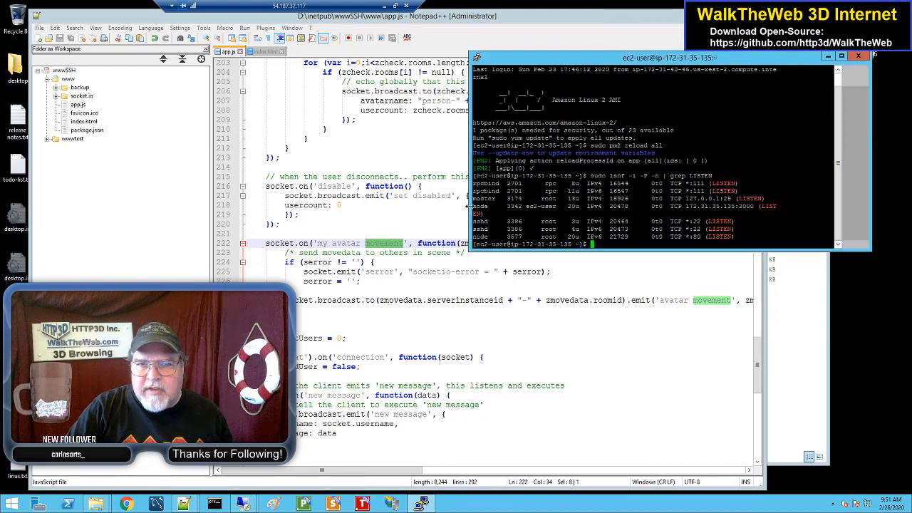
# Switch from the remote desktop to the Chrome browser and reload the Demo Beach community page
pyautogui.click(382, 6)
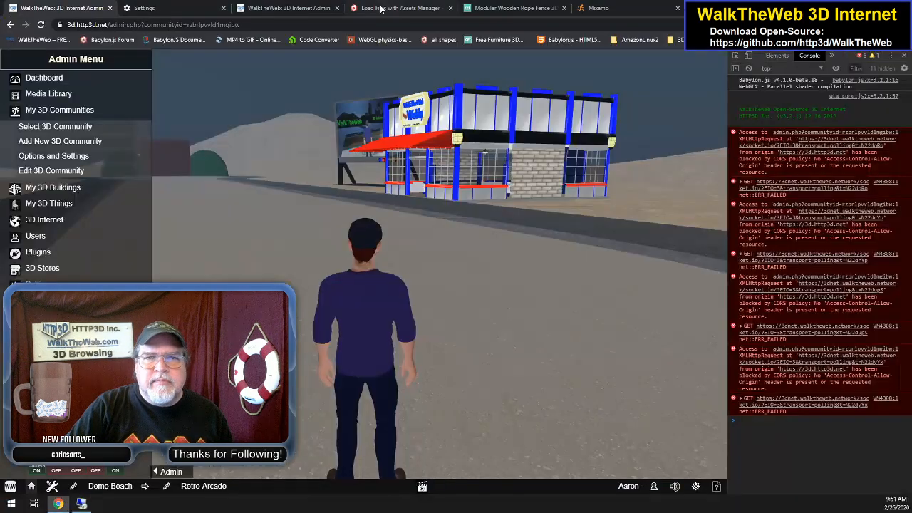
pyautogui.click(348, 25)
pyautogui.press('Return')
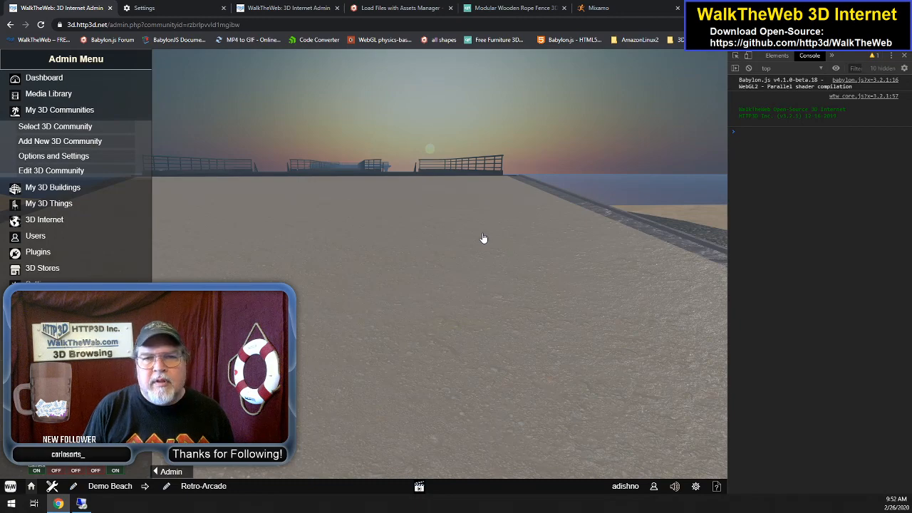
# Walk the avatar along the road near the Arcade and turn it to face the Anonymous player's avatar
pyautogui.press('Right')
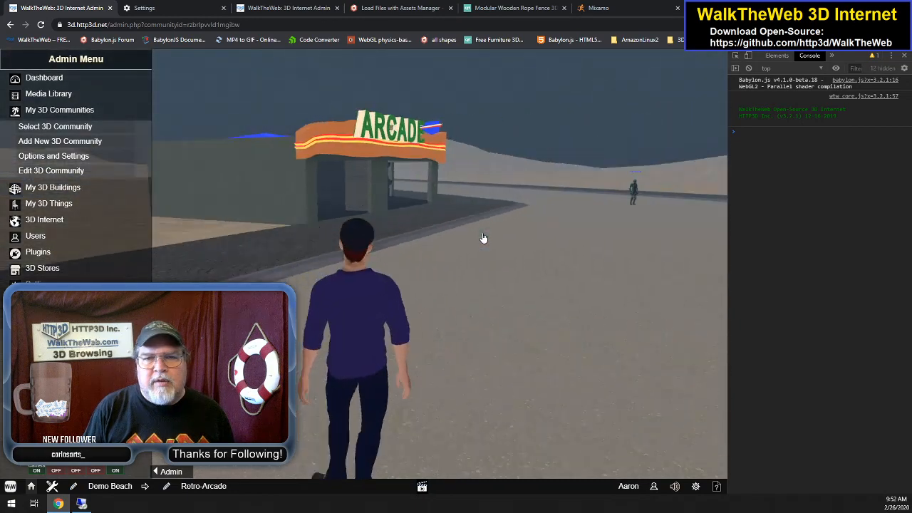
pyautogui.press('Right')
pyautogui.press('Up')
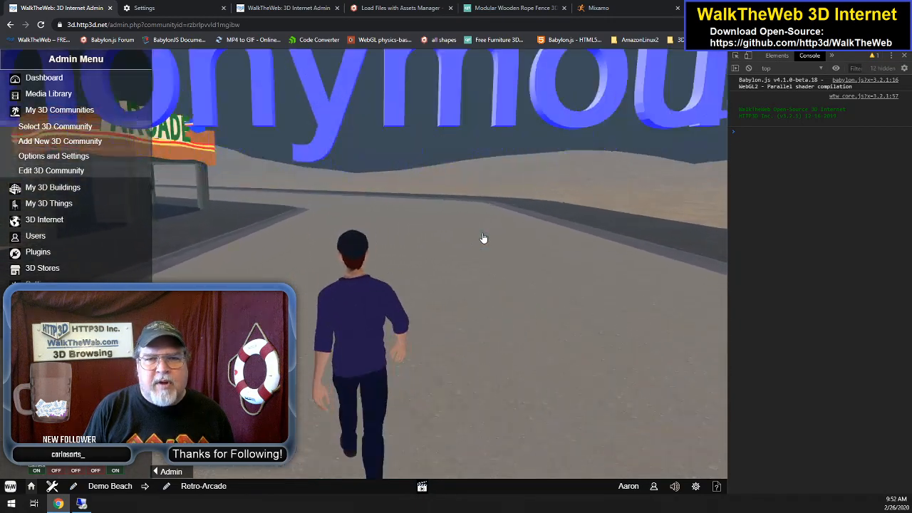
pyautogui.press('Left')
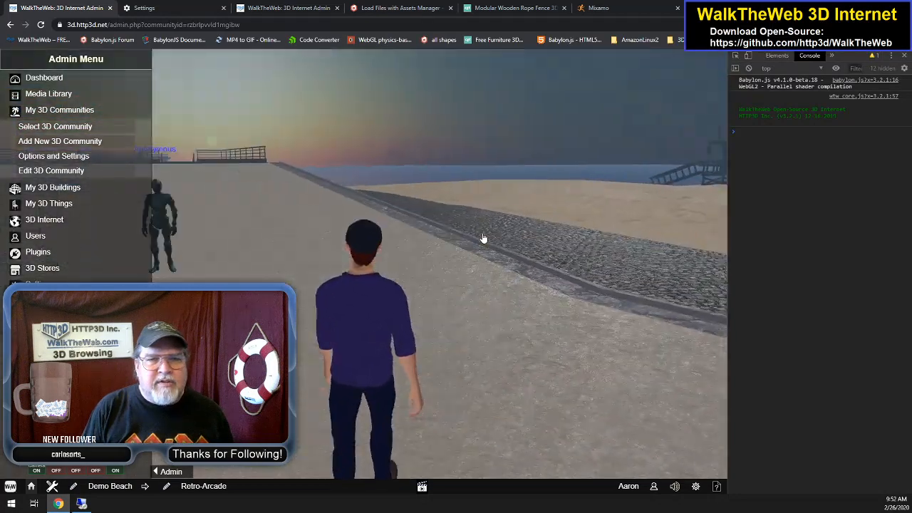
pyautogui.press('Left')
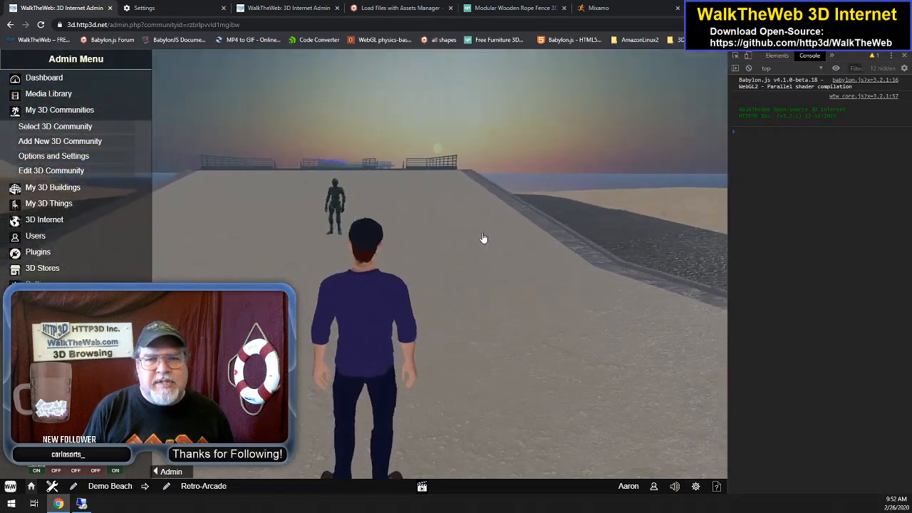
# Walk the avatar across the road and up to the Arcade building's open entrance
pyautogui.press('Right')
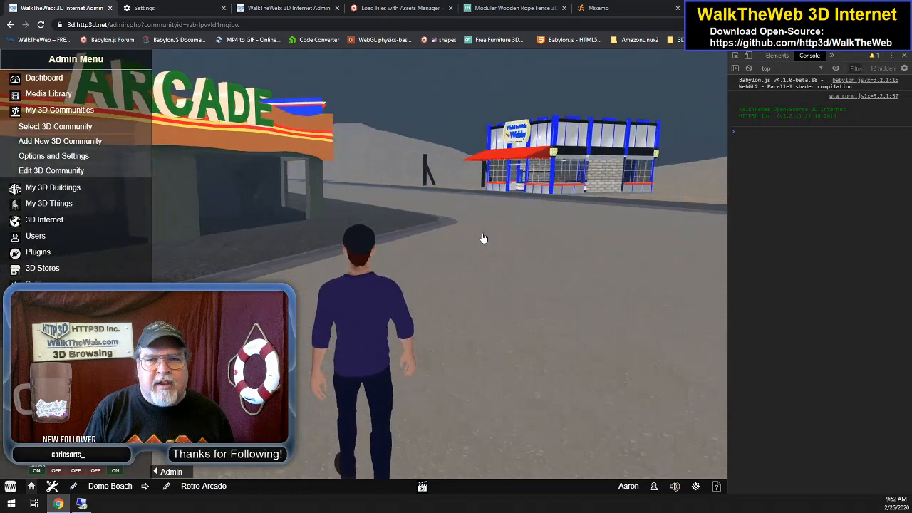
pyautogui.press('Right')
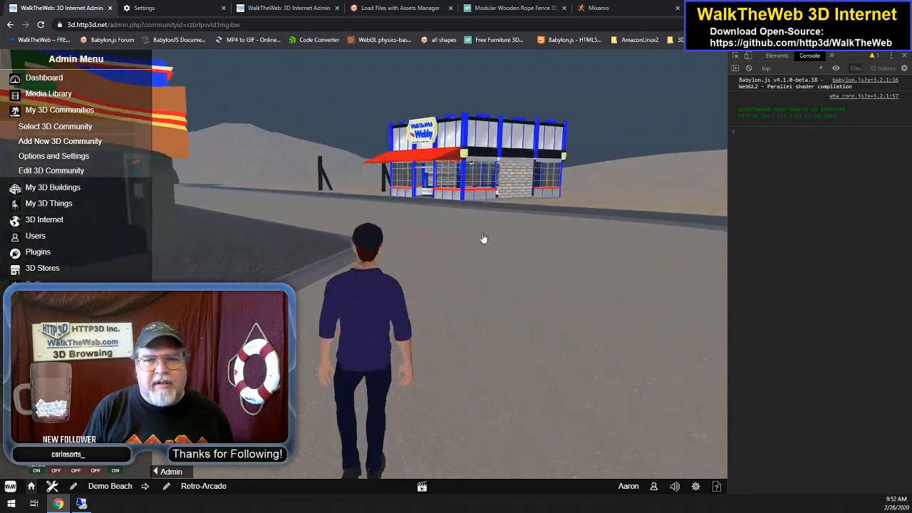
pyautogui.press('Left')
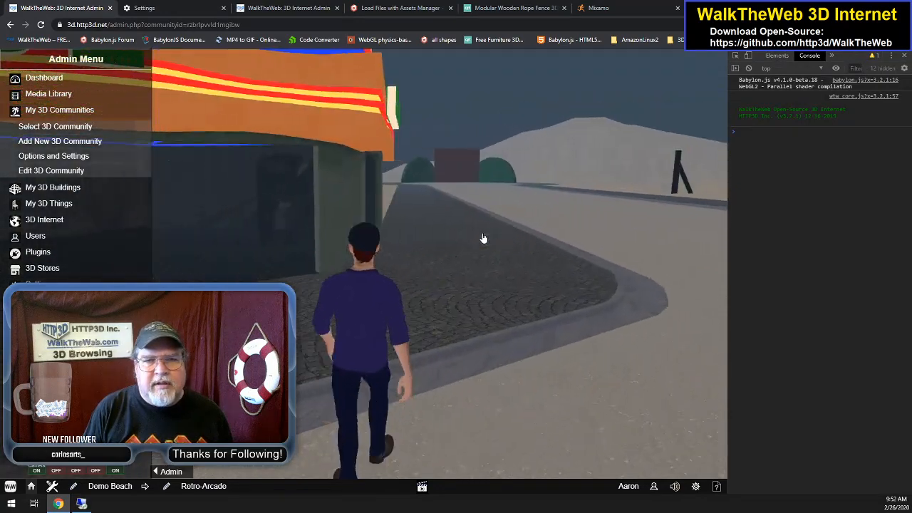
pyautogui.press('Up')
pyautogui.press('Left')
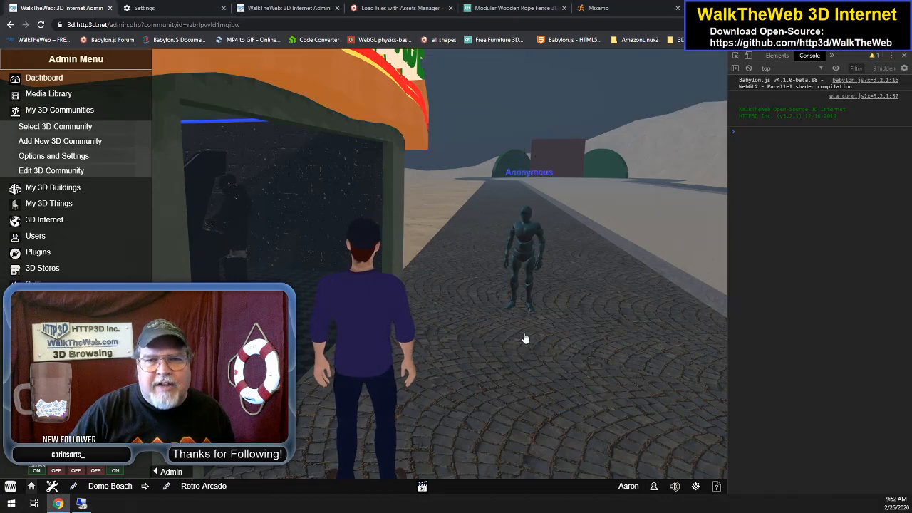
pyautogui.press('Up')
pyautogui.press('Left')
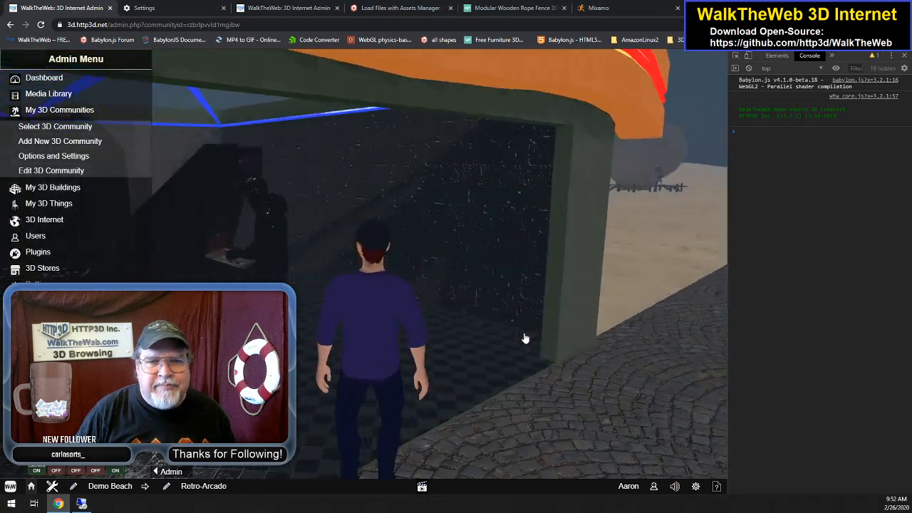
# Back the avatar out of the Arcade entrance and look around the storefront and the adjoining cobbled sidewalk
pyautogui.press('Down')
pyautogui.press('Left')
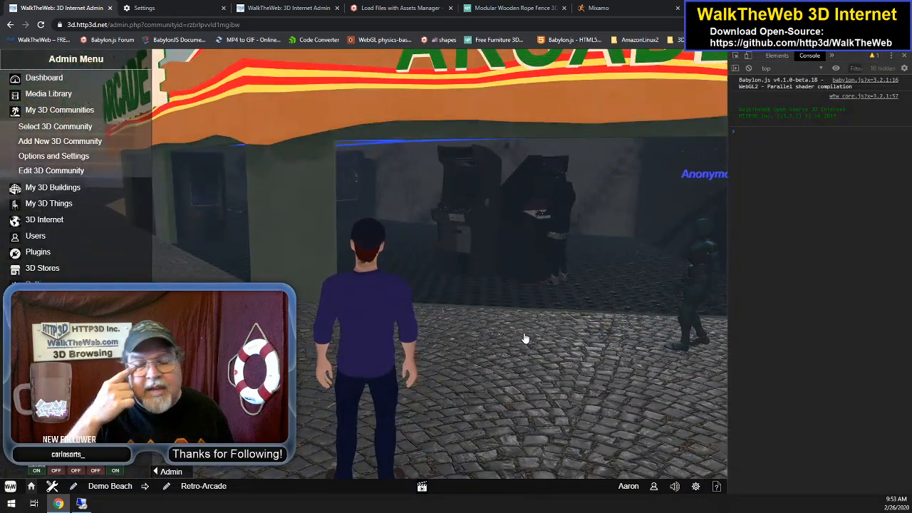
pyautogui.press('Left')
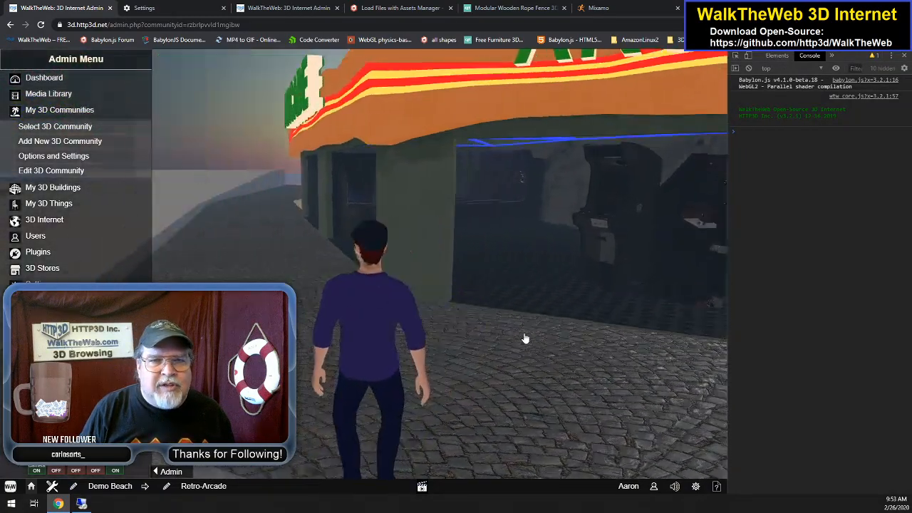
pyautogui.press('Right')
pyautogui.press('Right')
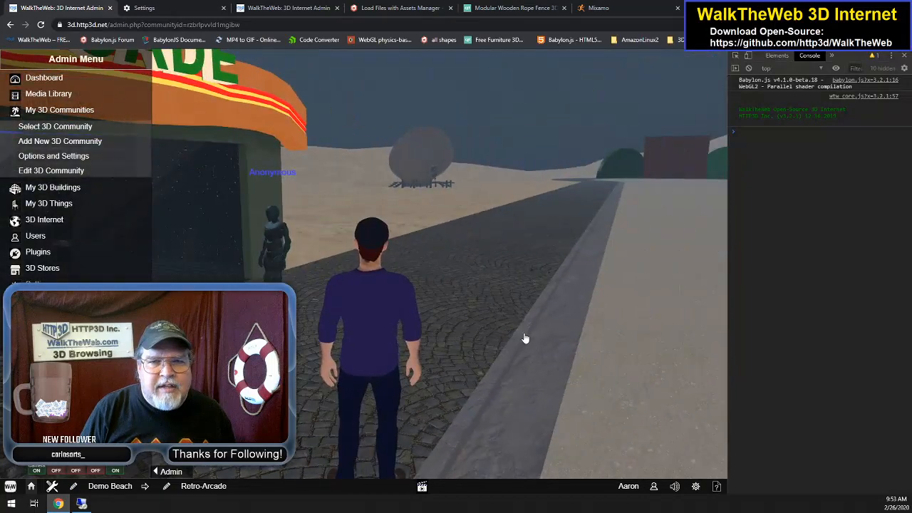
# Walk the avatar down the road to the fountain plaza and look around for the Anonymous player's avatar
pyautogui.press('Up')
pyautogui.press('Left')
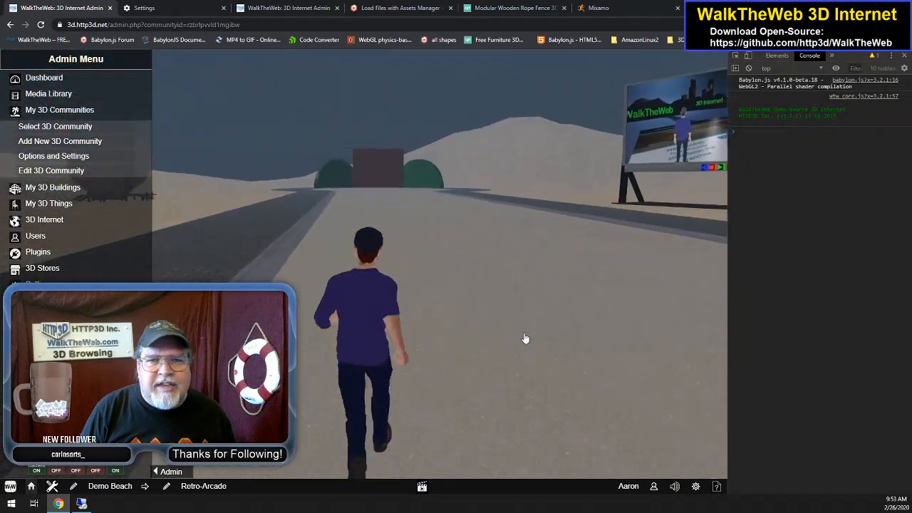
pyautogui.press('Right')
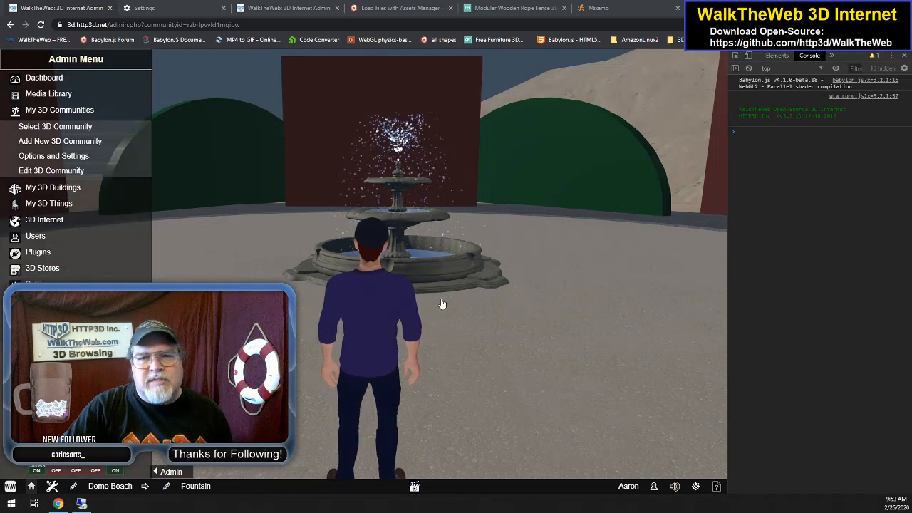
pyautogui.press('Right')
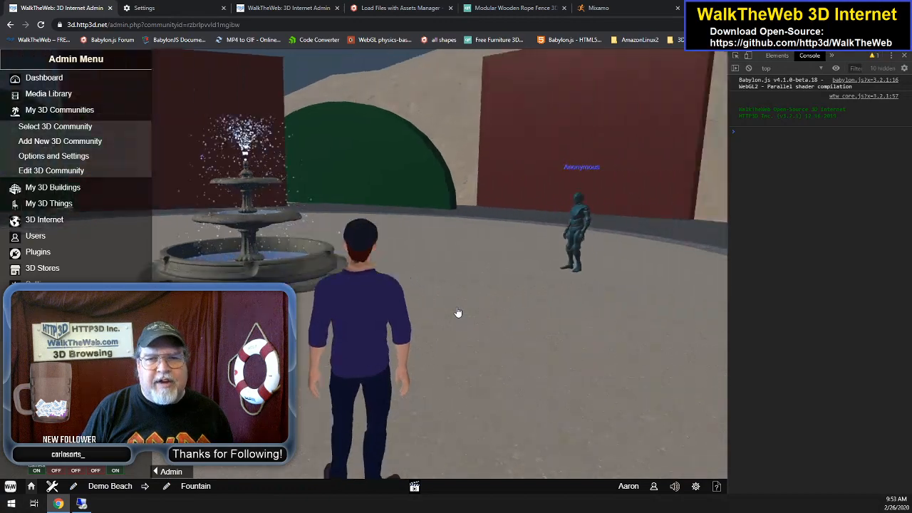
pyautogui.press('Left')
pyautogui.press('Left')
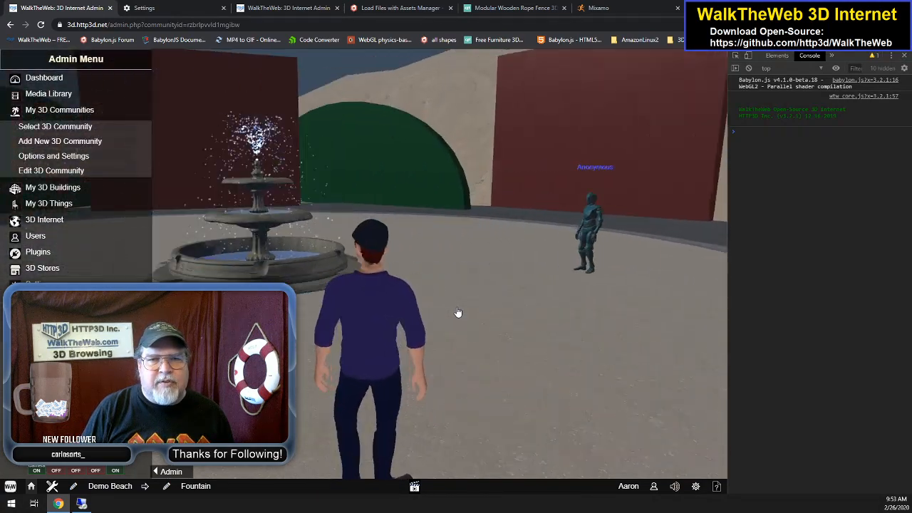
pyautogui.press('Right')
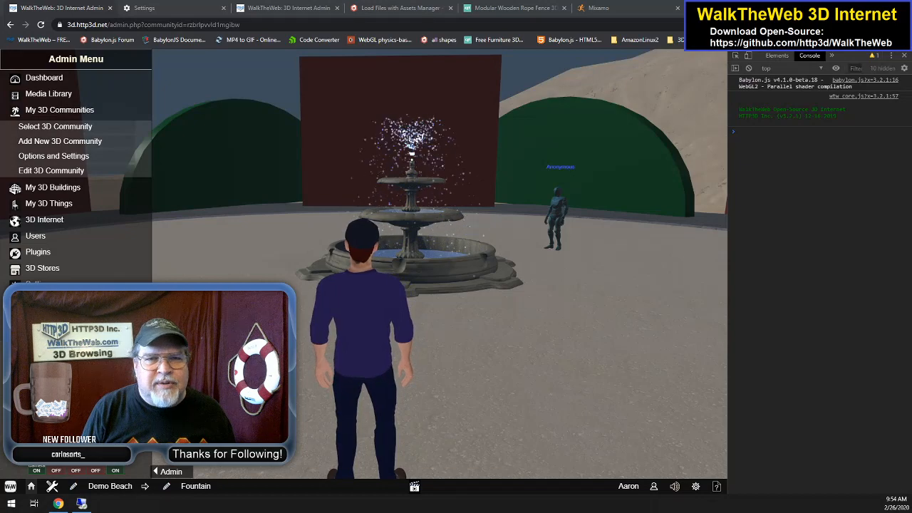
# Walk the avatar up to the fountain's basin and turn to view it from the side
pyautogui.click(564, 367)
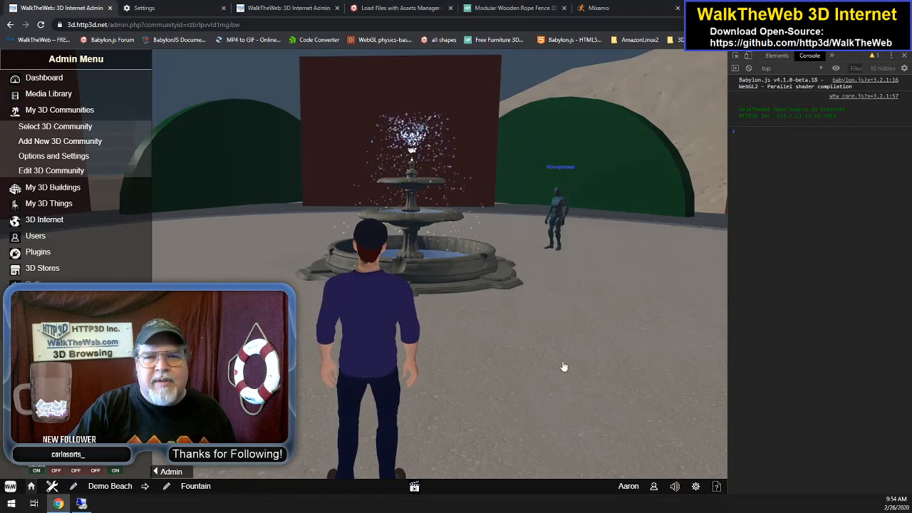
pyautogui.press('Right')
pyautogui.press('Up')
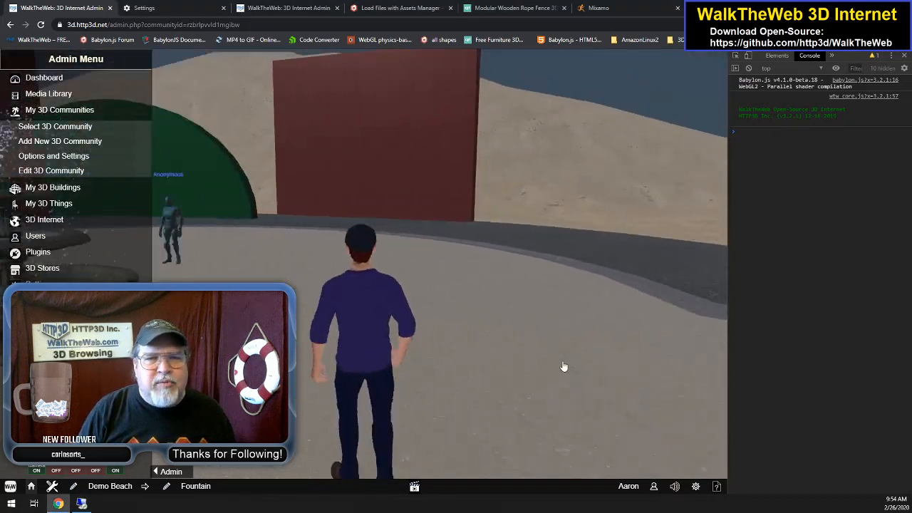
pyautogui.press('Left')
pyautogui.press('Left')
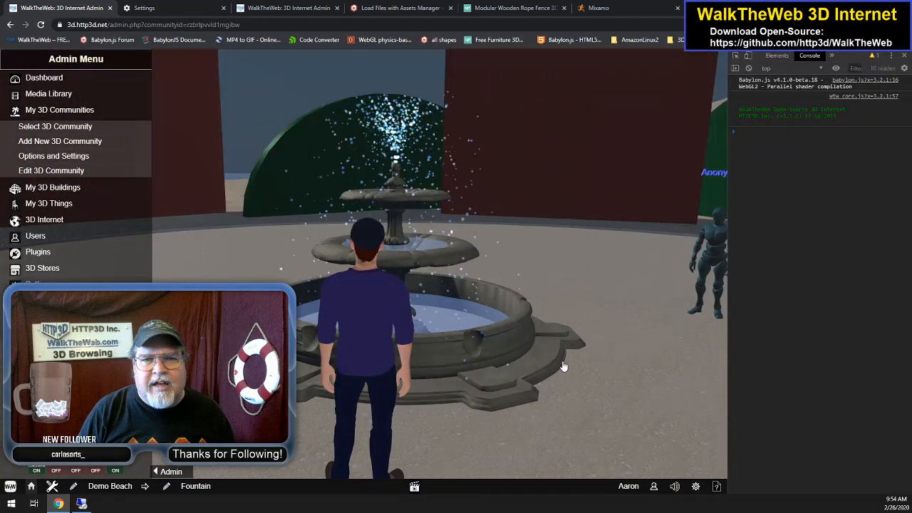
pyautogui.press('Left')
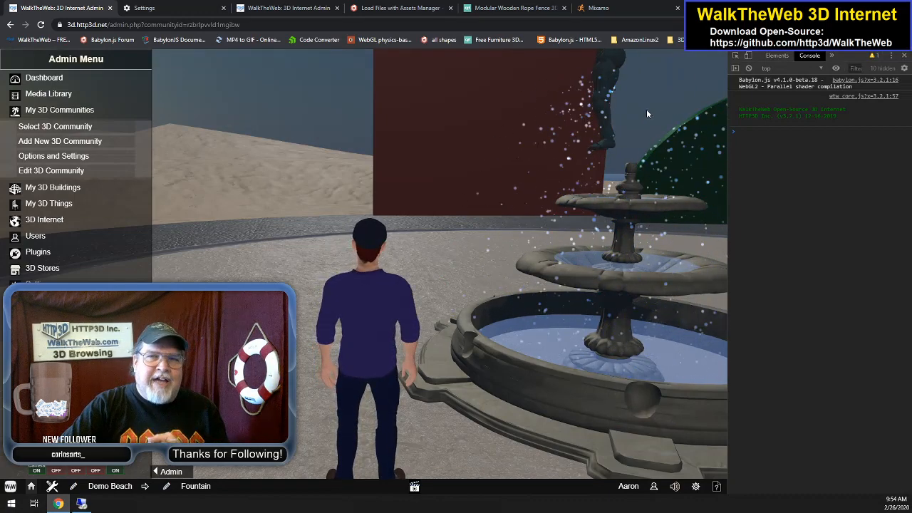
# Move the avatar around the fountain to view the other player's avatar above the water spout from different angles
pyautogui.press('Left')
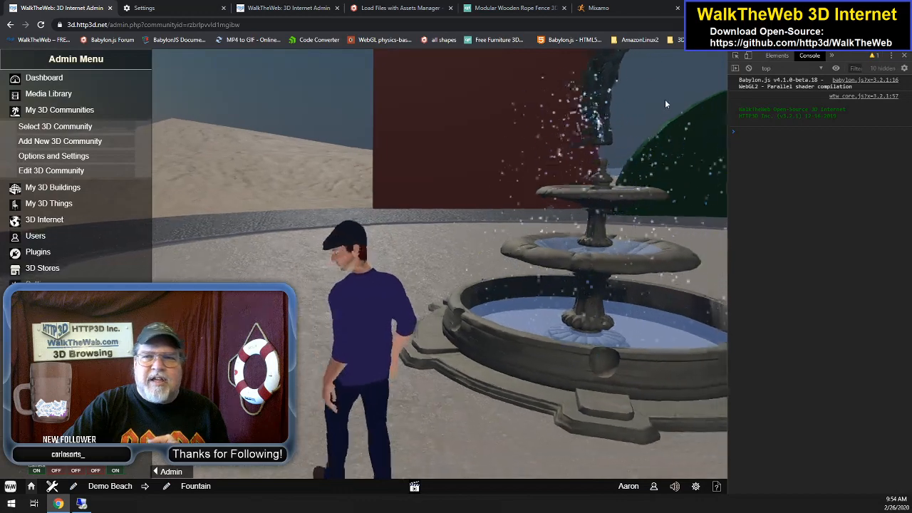
pyautogui.press('Up')
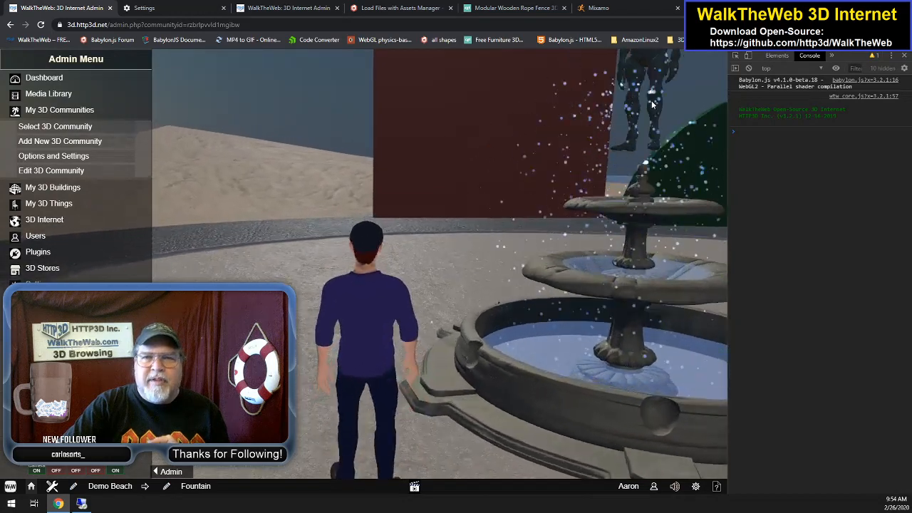
pyautogui.press('Down')
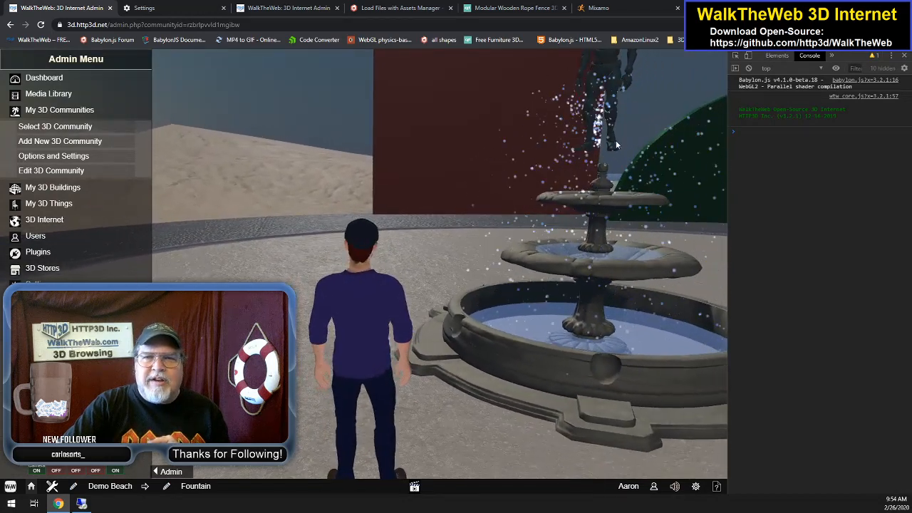
pyautogui.press('Up')
pyautogui.press('Down')
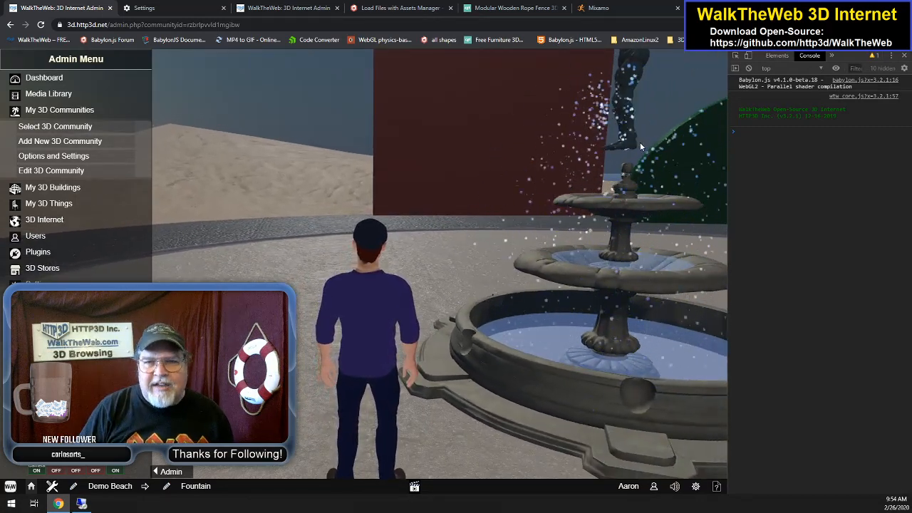
pyautogui.press('Right')
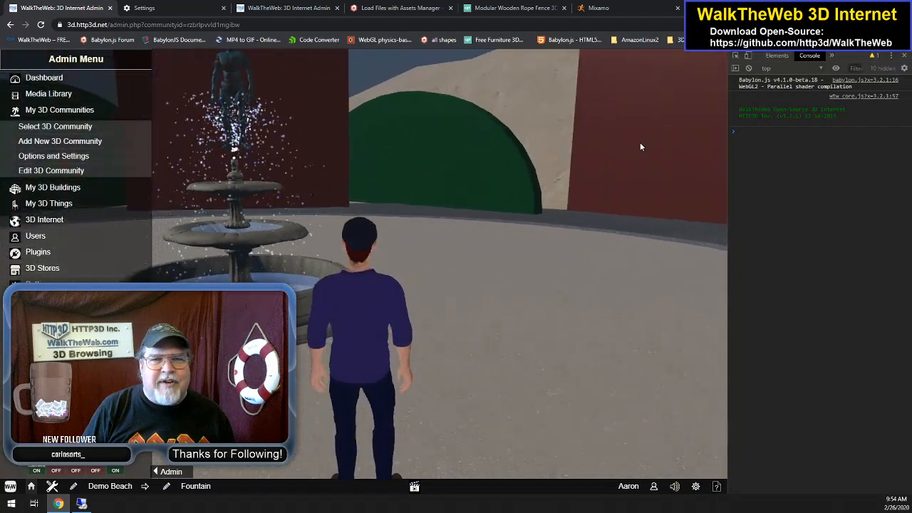
pyautogui.press('Left')
pyautogui.press('Up')
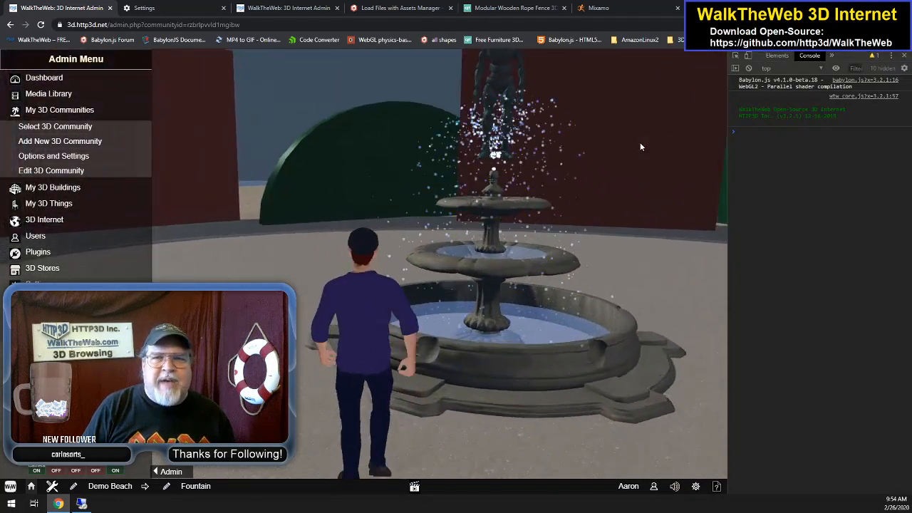
# Turn the avatar toward the player standing above the fountain's spout and walk in close to the basin
pyautogui.press('Right')
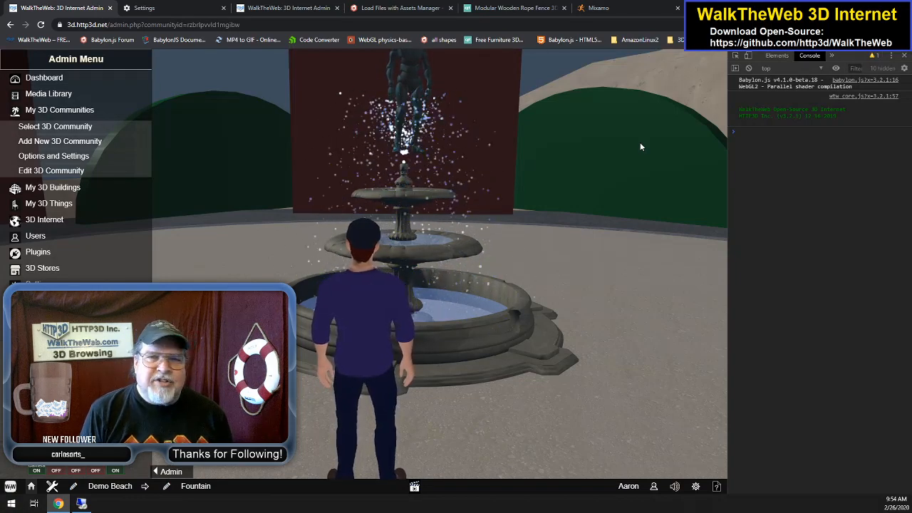
pyautogui.press('Right')
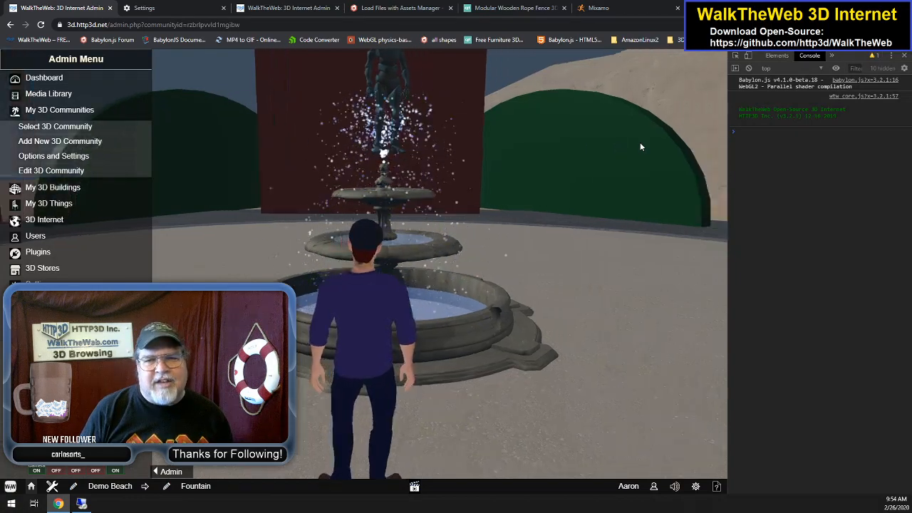
pyautogui.press('Up')
pyautogui.press('Left')
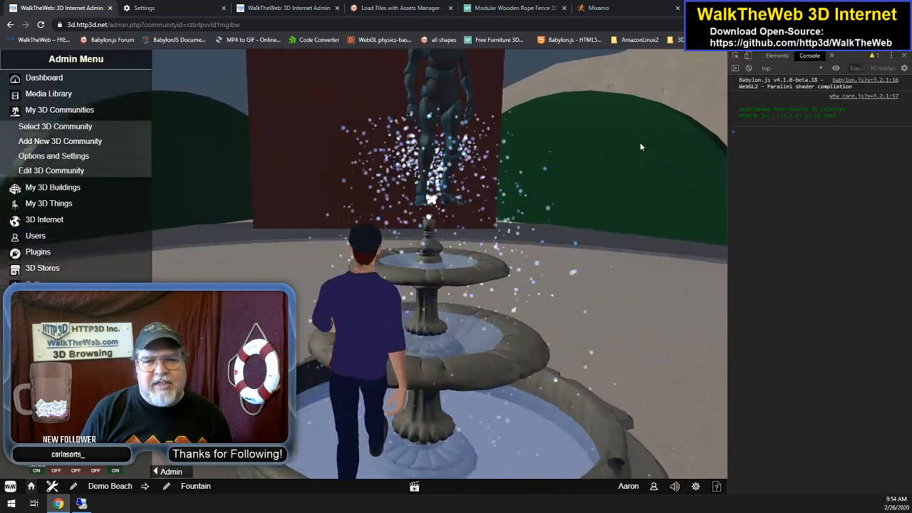
# Walk the avatar past the fountain and turn around on the plaza to face the other player's avatar beside it
pyautogui.press('Up')
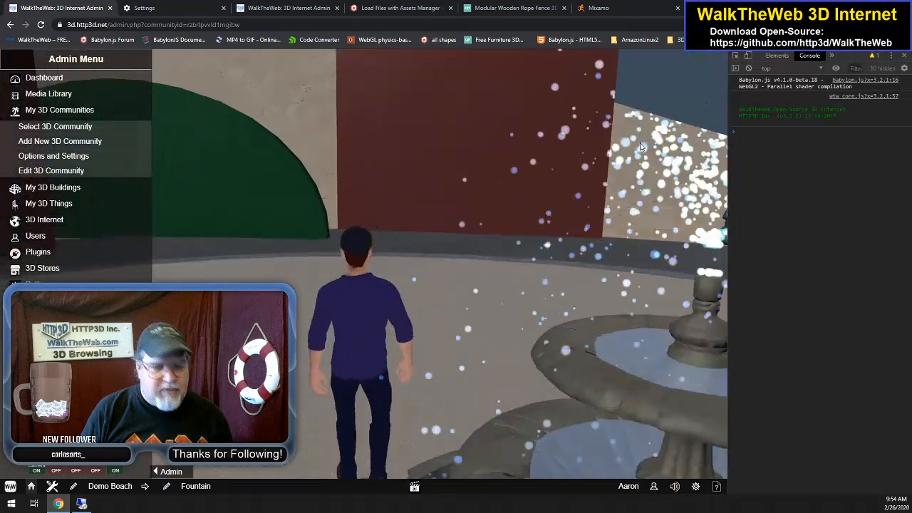
pyautogui.press('Right')
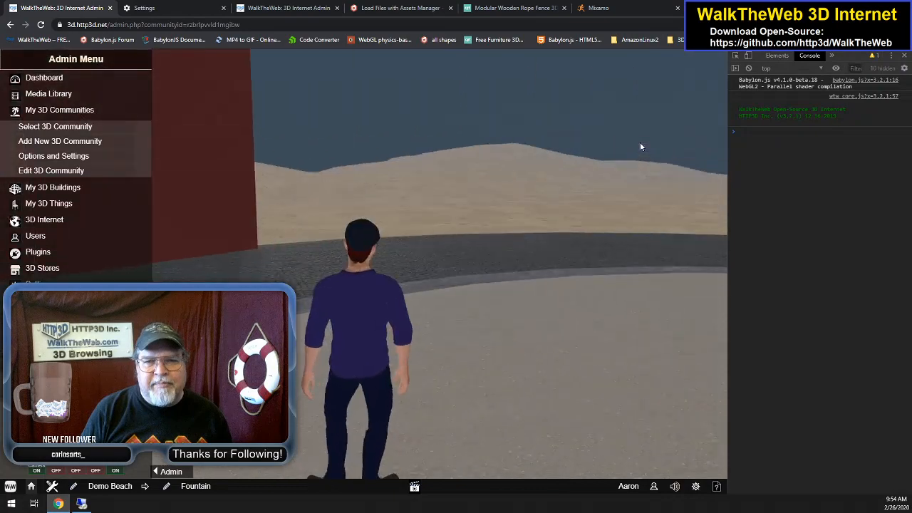
pyautogui.press('Up')
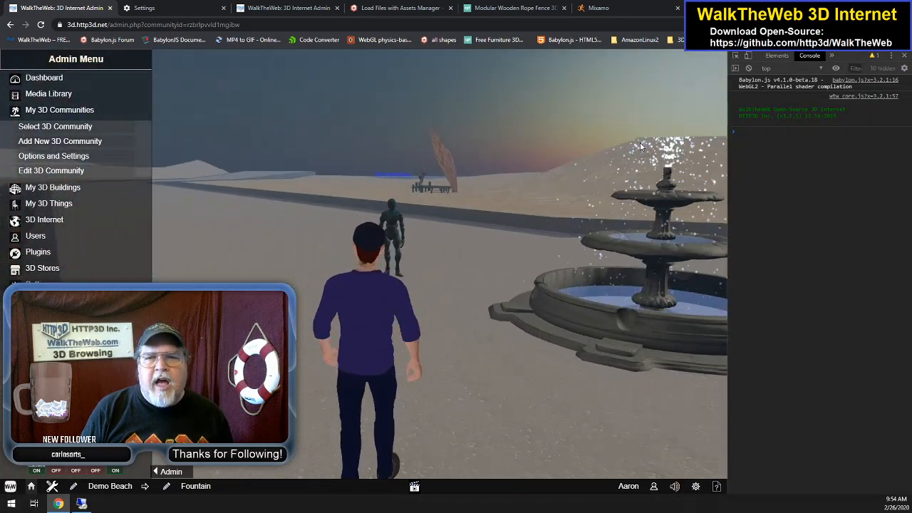
# Move the avatar toward the dark visitor avatar near the fountain and back away for a wider view
pyautogui.press('Up')
pyautogui.press('Down')
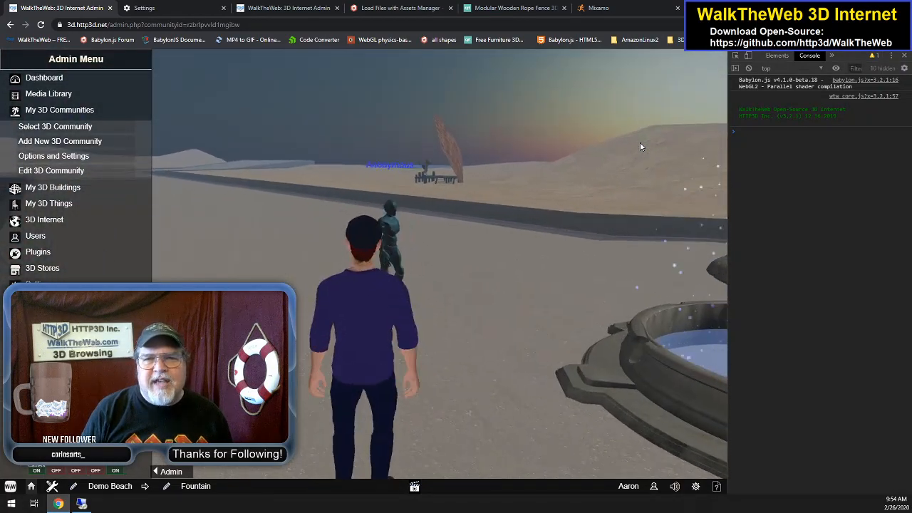
pyautogui.press('Left')
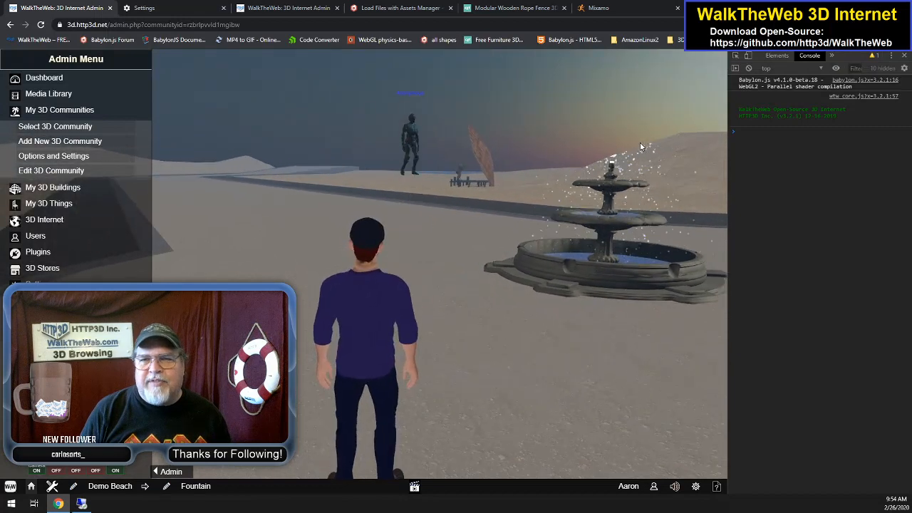
pyautogui.press('Down')
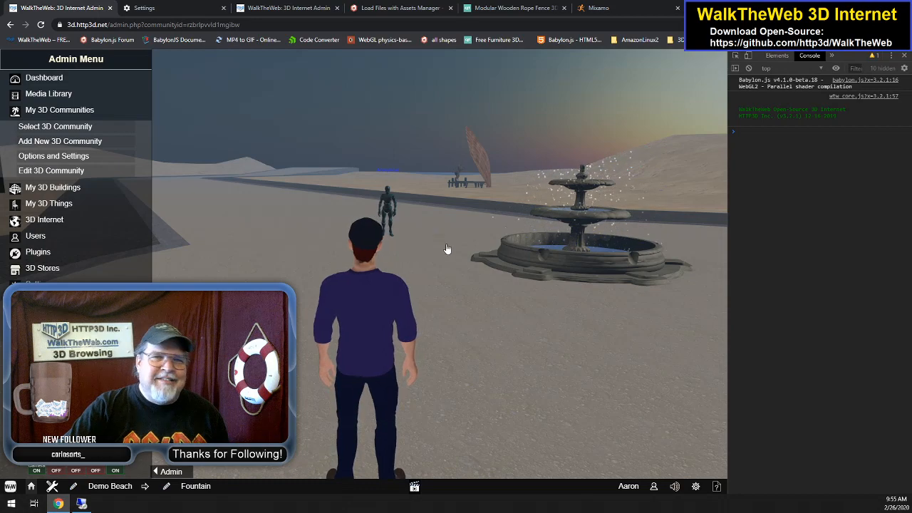
# Walk the avatar up to the Anonymous visitor and look around the plaza toward the green and red walls
pyautogui.press('w')
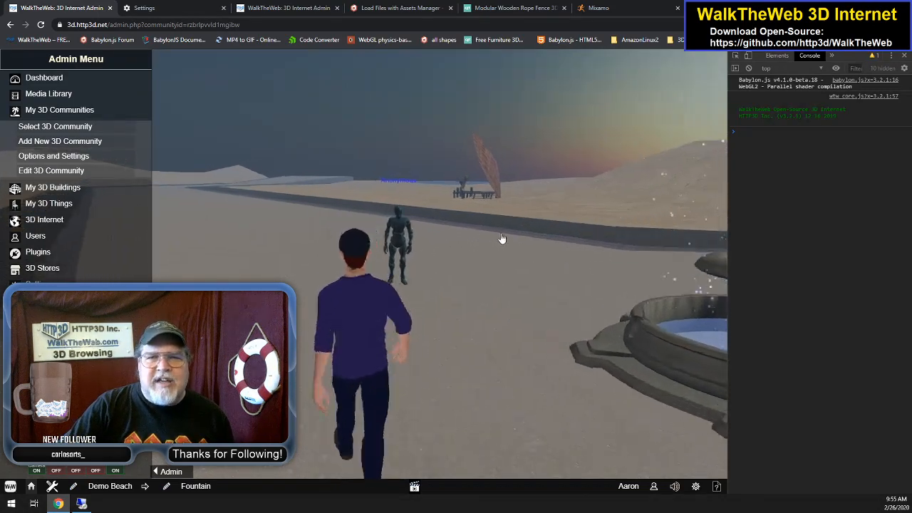
pyautogui.moveTo(499, 240); pyautogui.dragTo(521, 242)
pyautogui.press('w')
pyautogui.press('a')
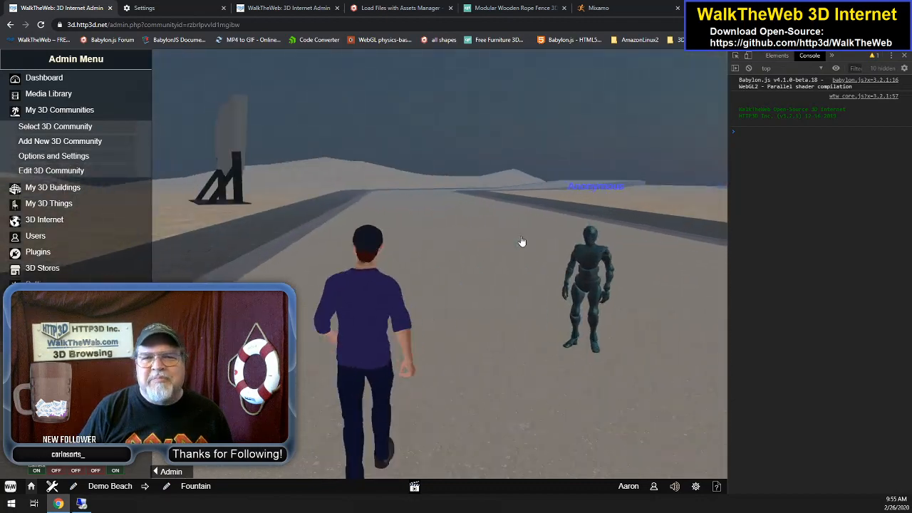
pyautogui.press('d')
pyautogui.press('d')
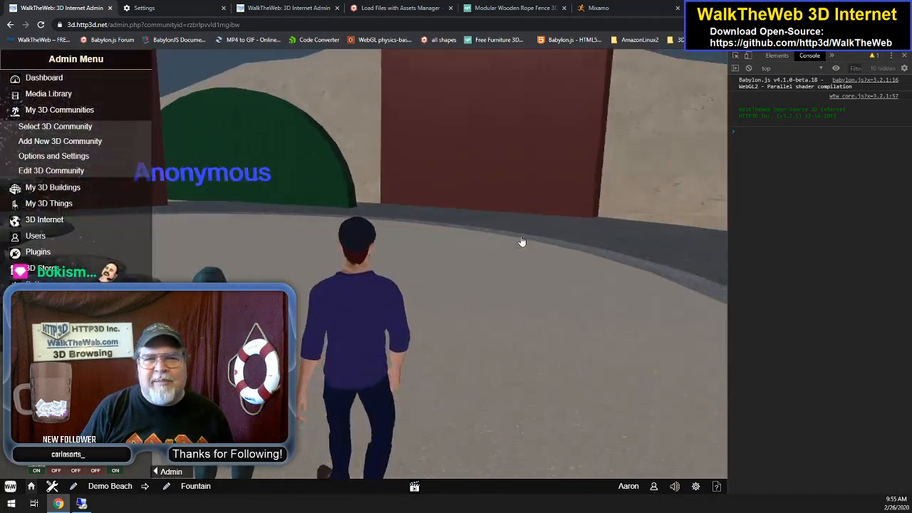
# Turn the avatar back to the fountain and step back to view it in front of the red wall
pyautogui.press('a')
pyautogui.press('a')
pyautogui.press('a')
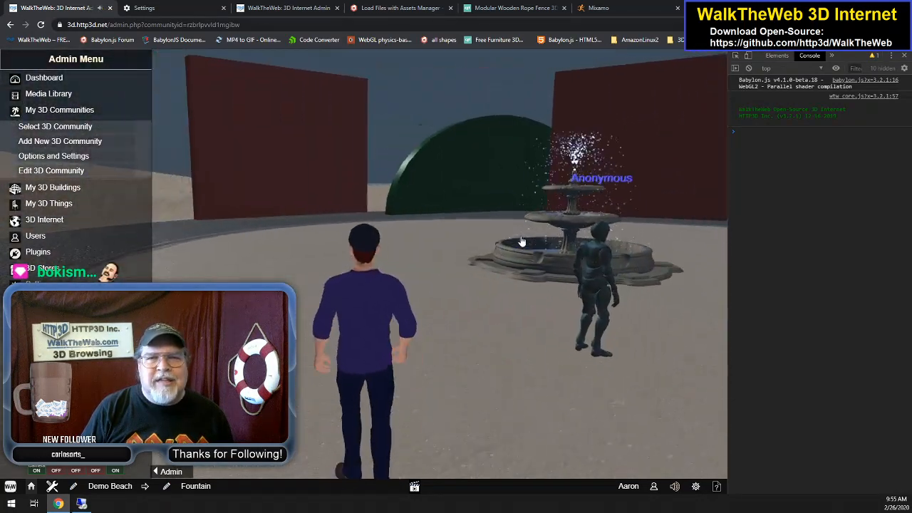
pyautogui.press('d')
pyautogui.press('d')
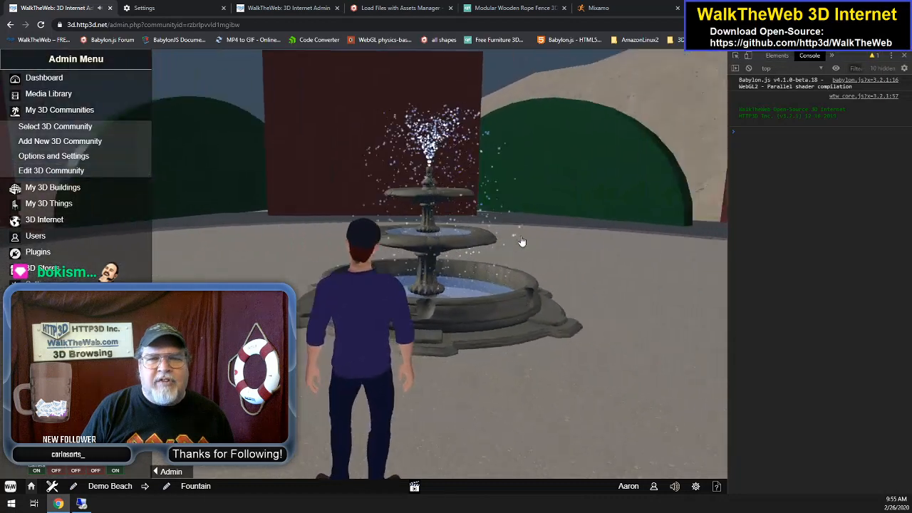
pyautogui.press('s')
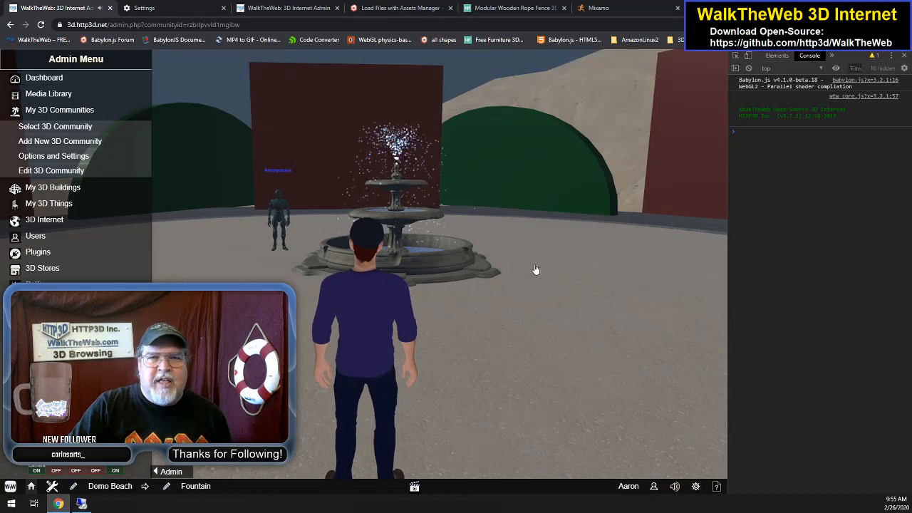
# Walk the avatar closer to the fountain and turn around to survey the plaza
pyautogui.press('Up')
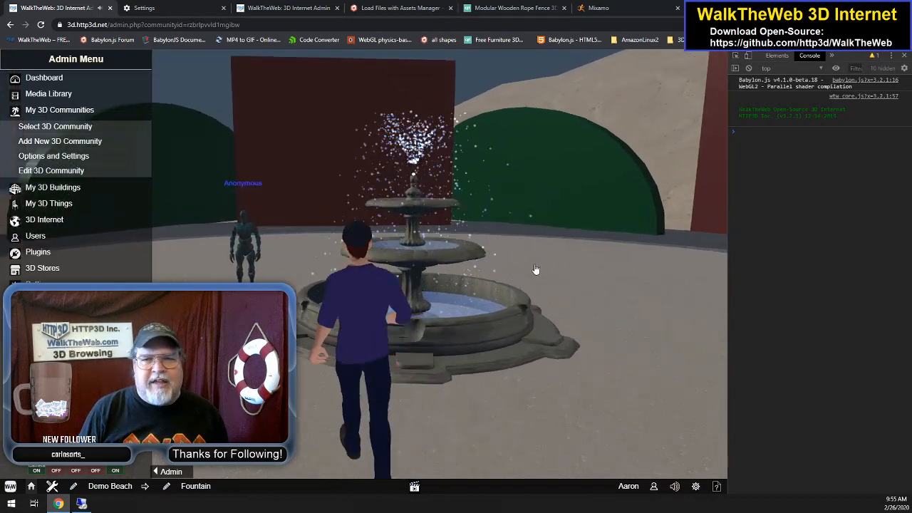
pyautogui.press('Right')
pyautogui.press('Right')
pyautogui.press('Up')
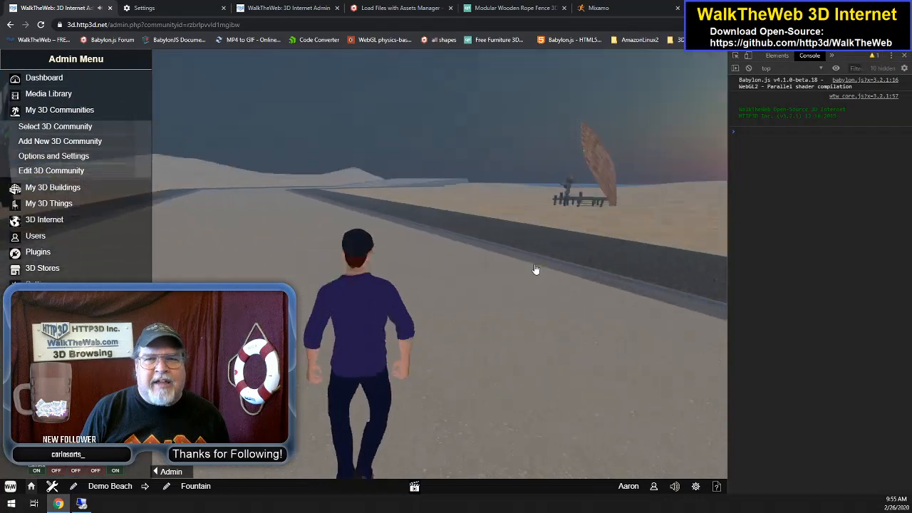
pyautogui.press('Right')
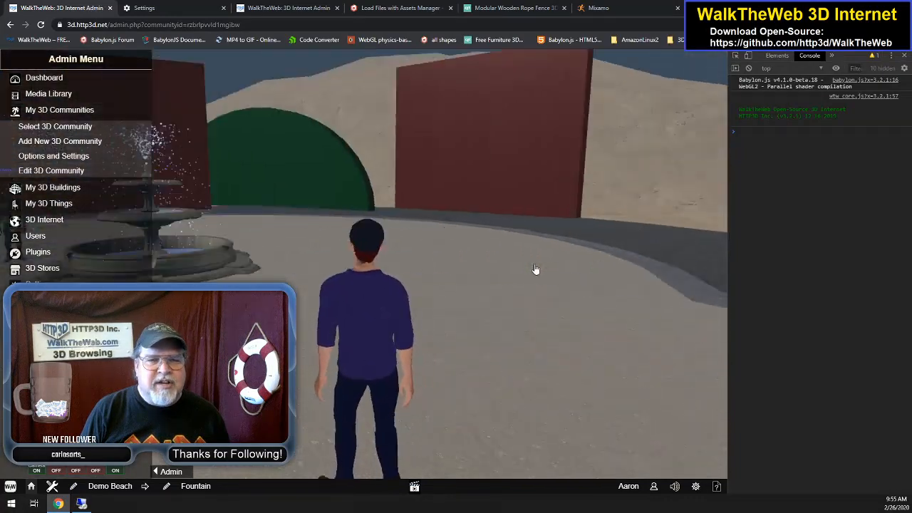
# Run the avatar past the view of the satellite dish and onto the cobblestone road
pyautogui.press('Left')
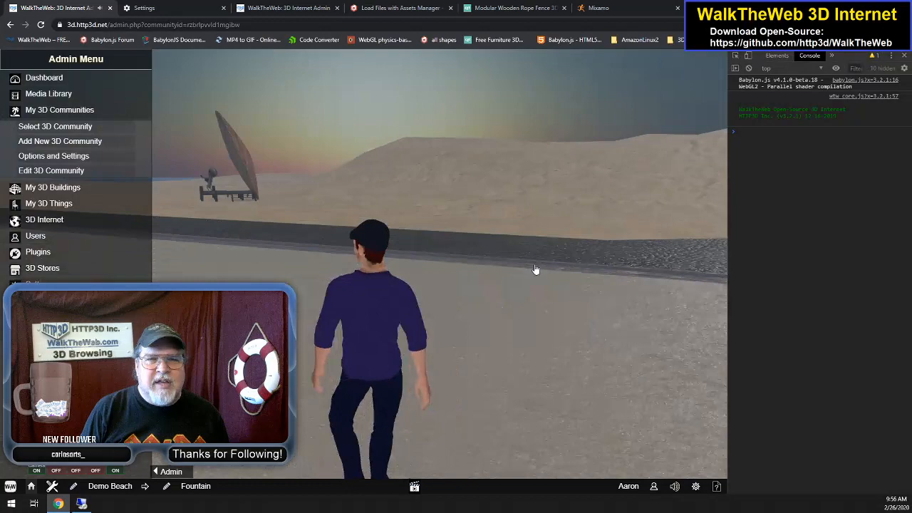
pyautogui.press('Left')
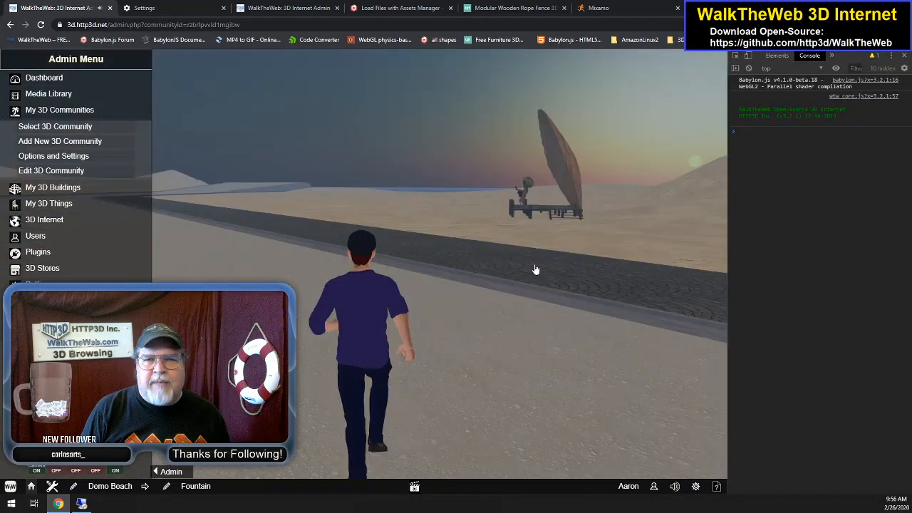
pyautogui.press('Right')
pyautogui.press('Left')
pyautogui.press('Right')
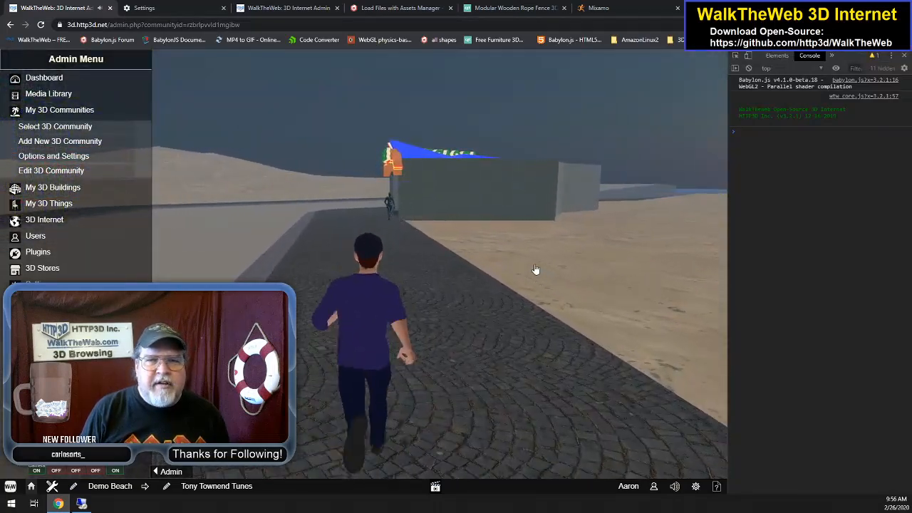
# Cross the plaza to the WalkTheWeb with Webby building and enter through its red double doors
pyautogui.press('Left')
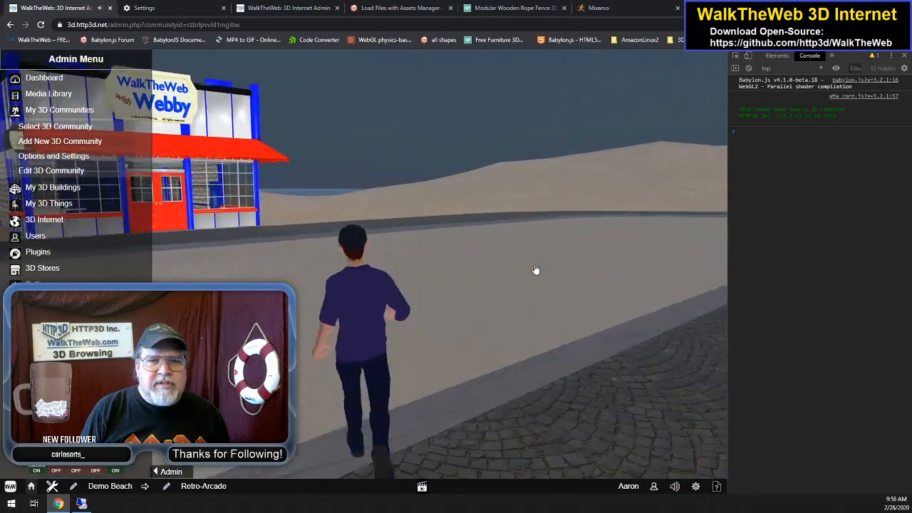
pyautogui.press('Up')
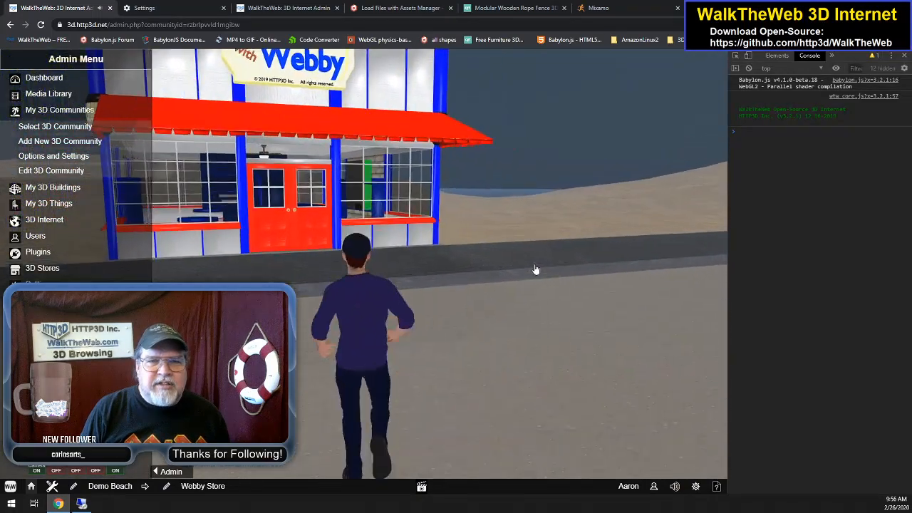
pyautogui.press('Left')
pyautogui.press('Up')
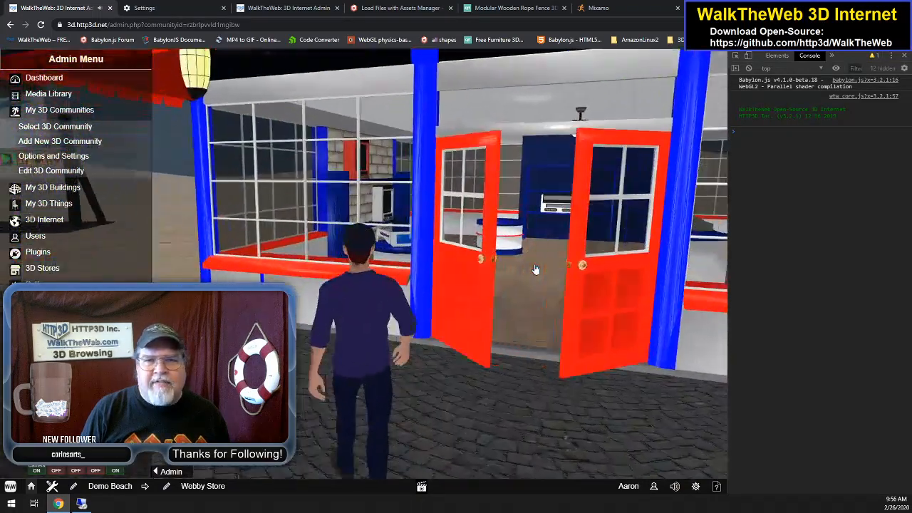
pyautogui.press('Up')
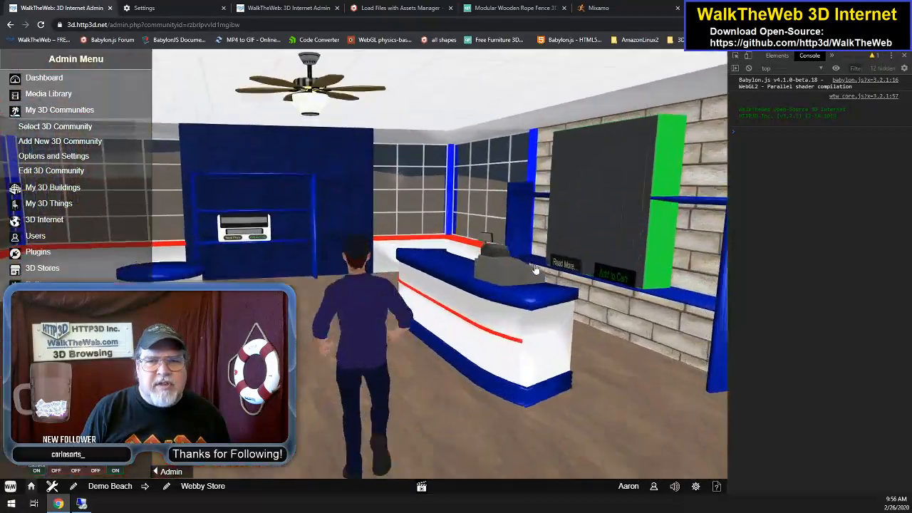
# Examine the large product display behind the store counter, the cash register and the surrounding windows
pyautogui.press('Right')
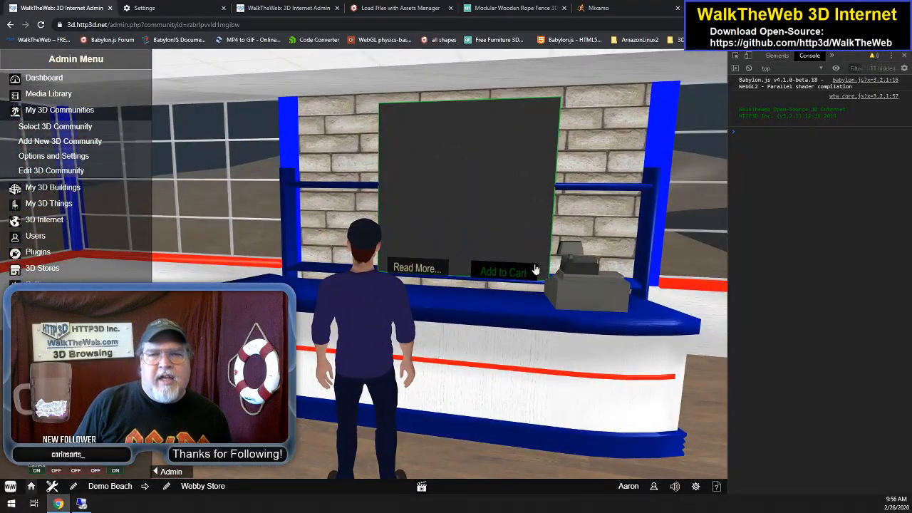
pyautogui.press('Right')
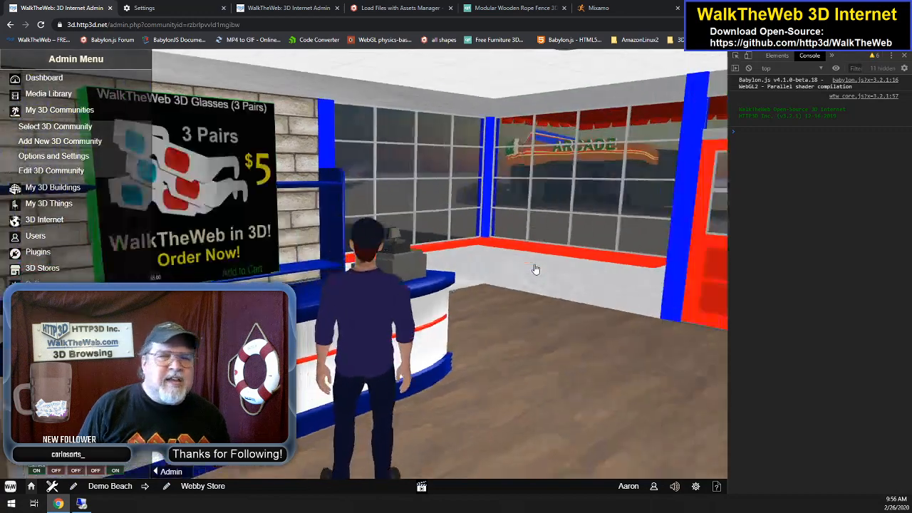
pyautogui.press('Left')
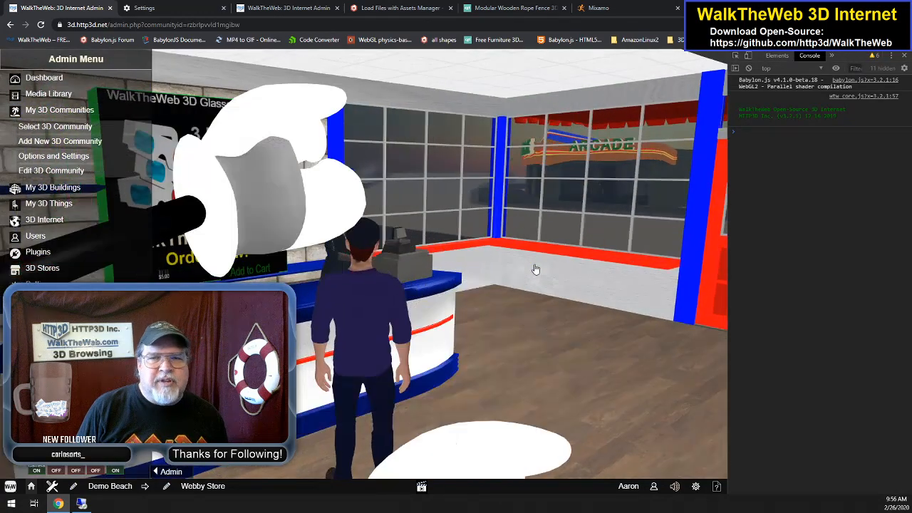
pyautogui.press('Left')
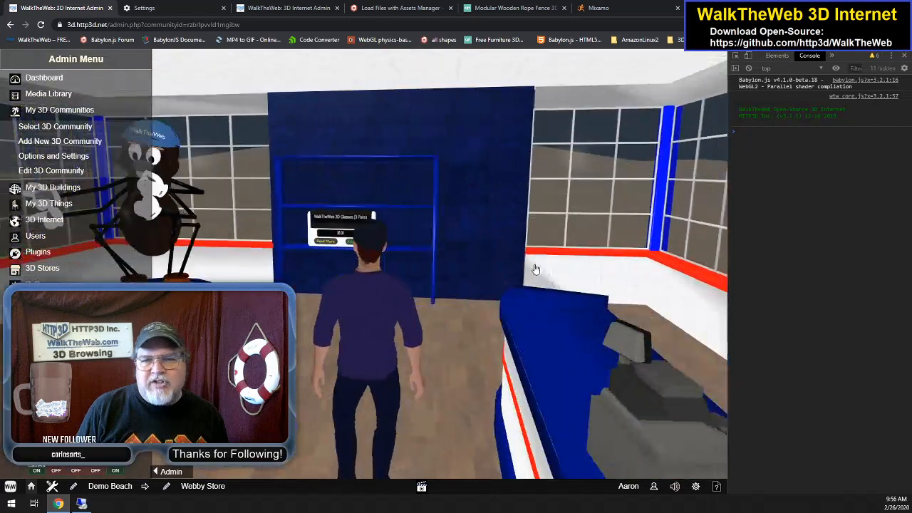
pyautogui.press('Right')
pyautogui.press('Down')
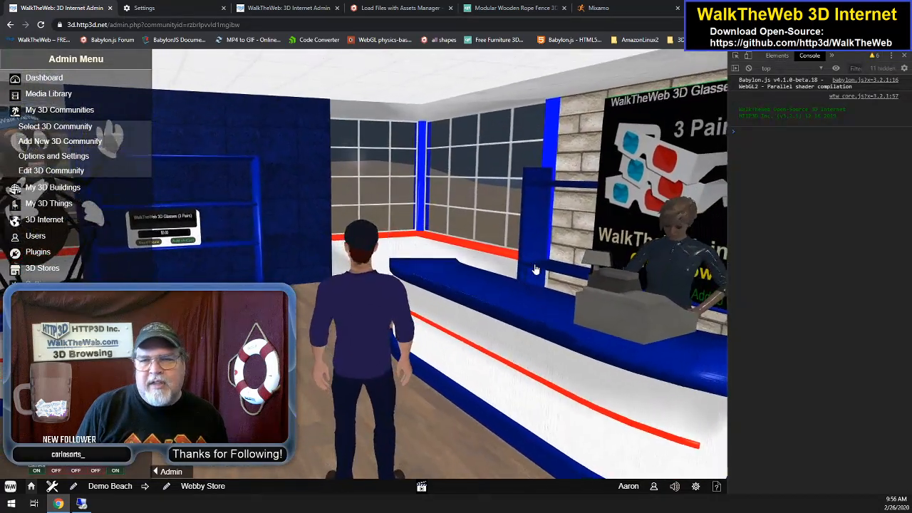
# Look over the 3D glasses product boxes on the brick-wall shelves and the Webby figure on its pedestal
pyautogui.press('Right')
pyautogui.press('Left')
pyautogui.press('Left')
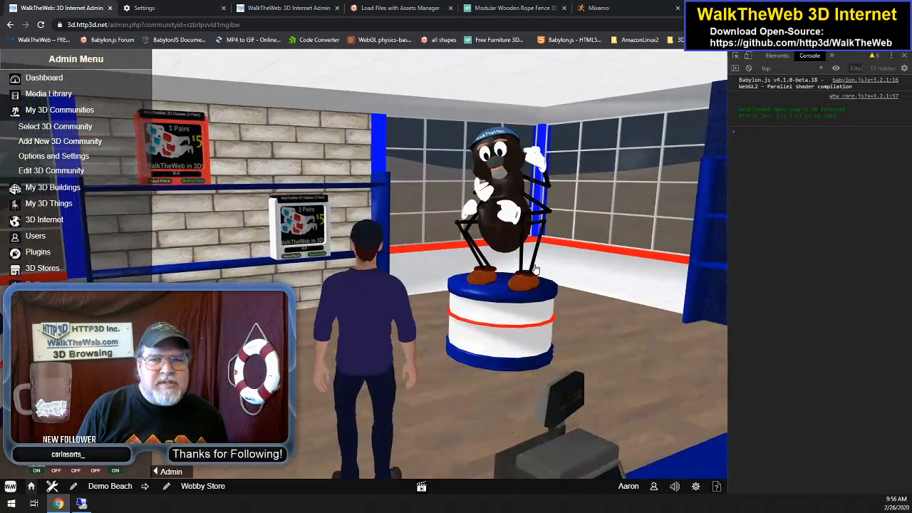
pyautogui.press('Left')
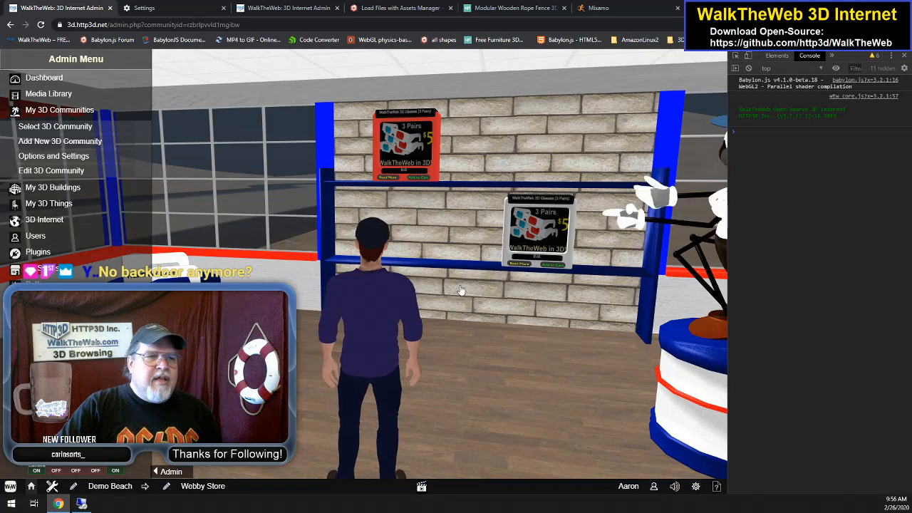
pyautogui.press('Right')
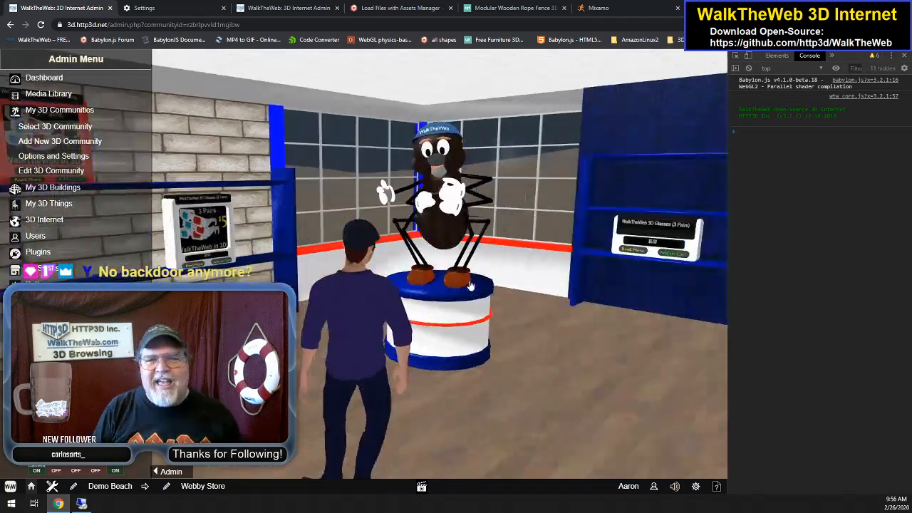
pyautogui.press('Left')
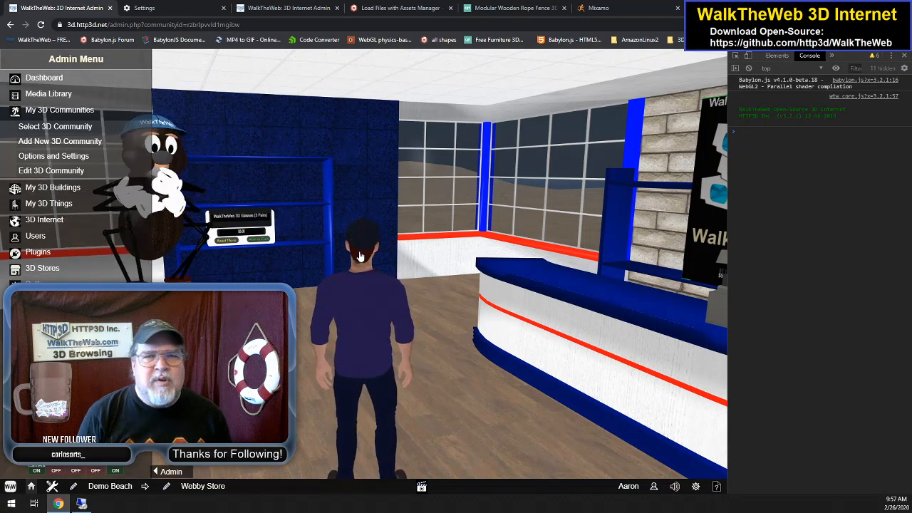
# Walk the avatar to the rear of the store and inspect the area around the blue product shelf
pyautogui.press('Up')
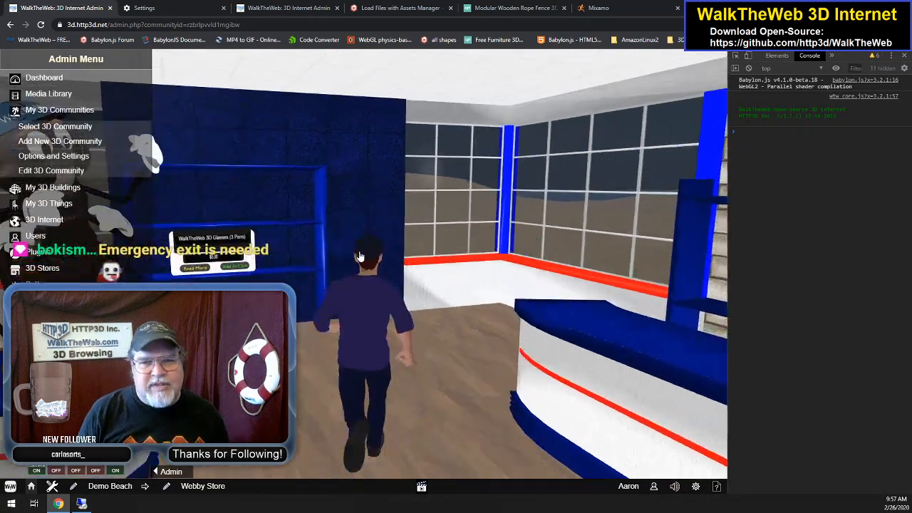
pyautogui.press('Left')
pyautogui.press('Right')
pyautogui.press('Up')
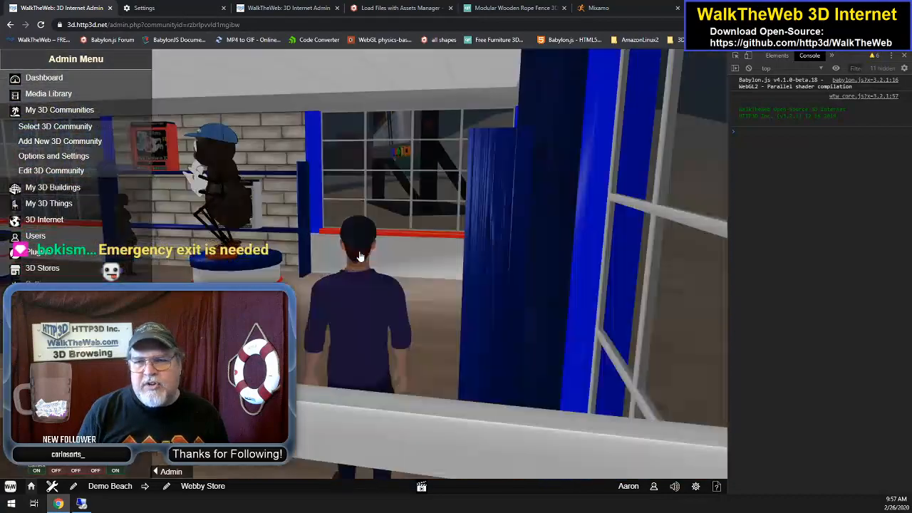
pyautogui.press('Right')
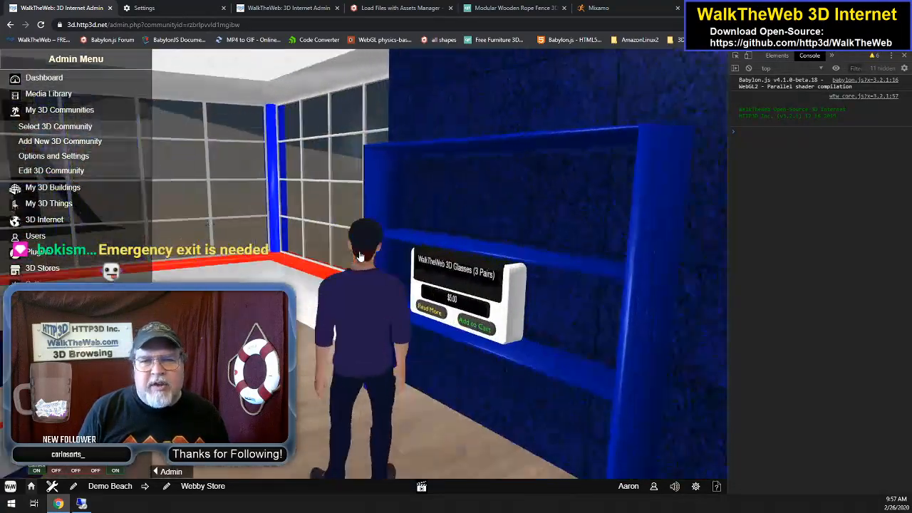
pyautogui.press('Down')
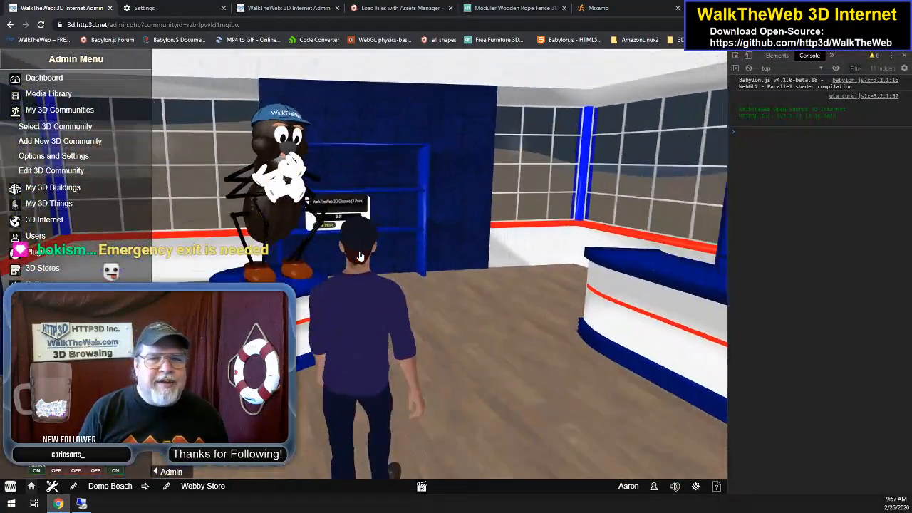
# Leave the Webby Store through the front doors and face the Arcade building across the plaza
pyautogui.press('Right')
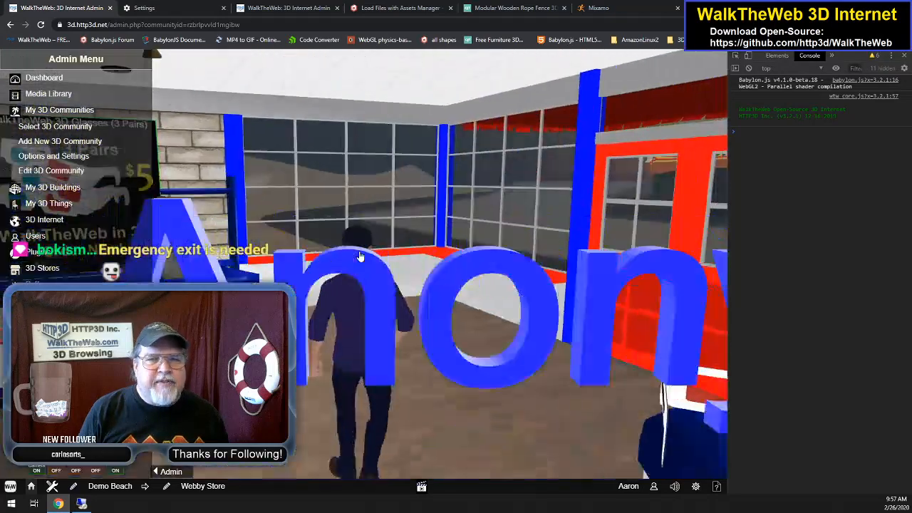
pyautogui.press('Up')
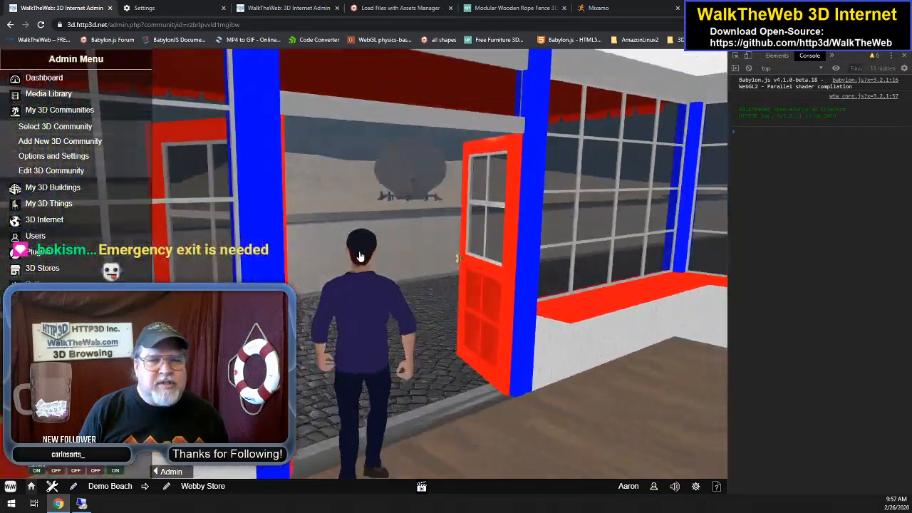
pyautogui.press('Right')
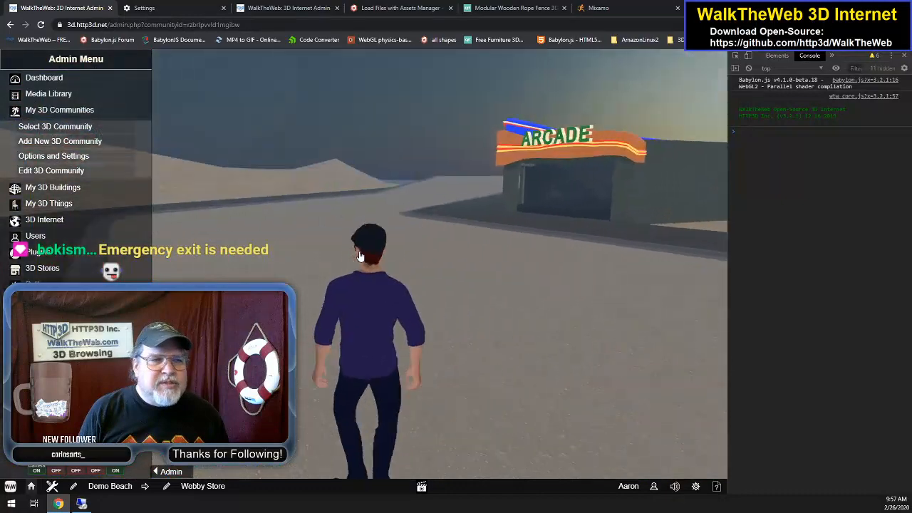
# Turn the avatar from the Arcade past the Webby Store and face the WalkTheWeb video screen beside the cobblestone path
pyautogui.press('Left')
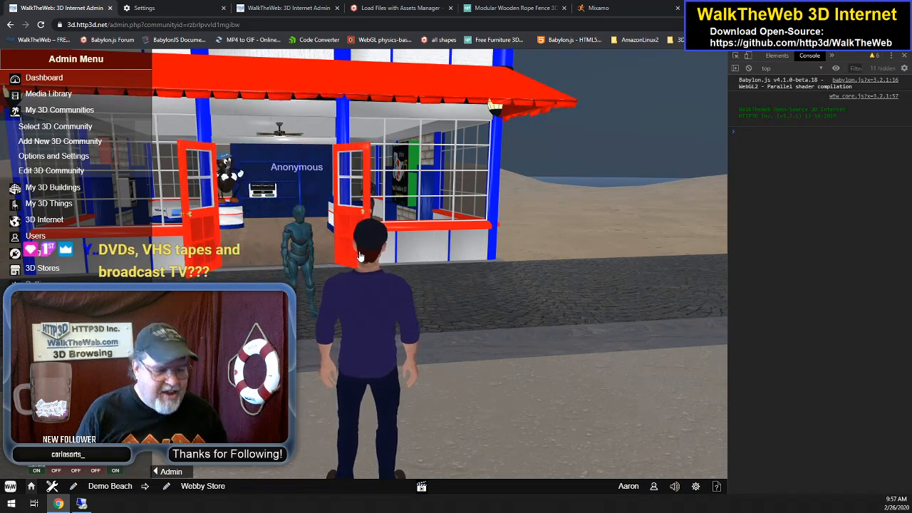
pyautogui.press('Left')
pyautogui.press('Up')
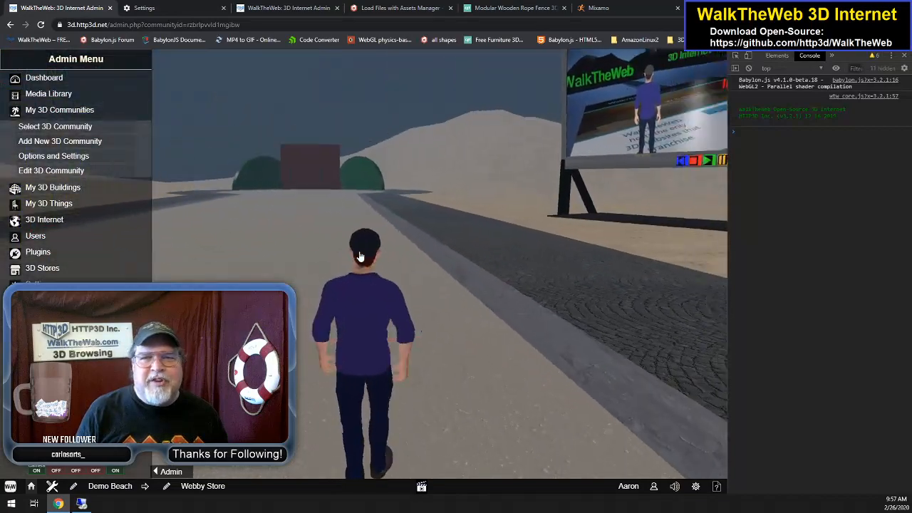
pyautogui.press('Right')
pyautogui.press('Left')
pyautogui.press('Right')
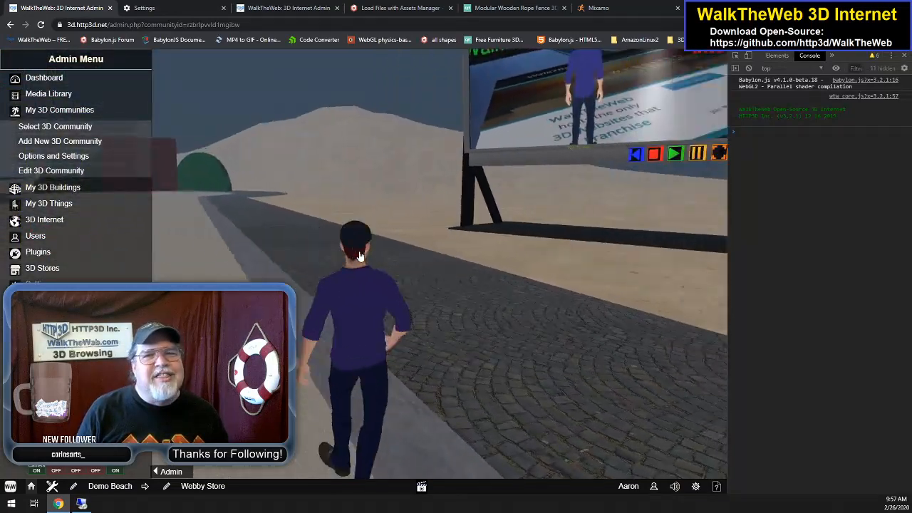
pyautogui.press('Down')
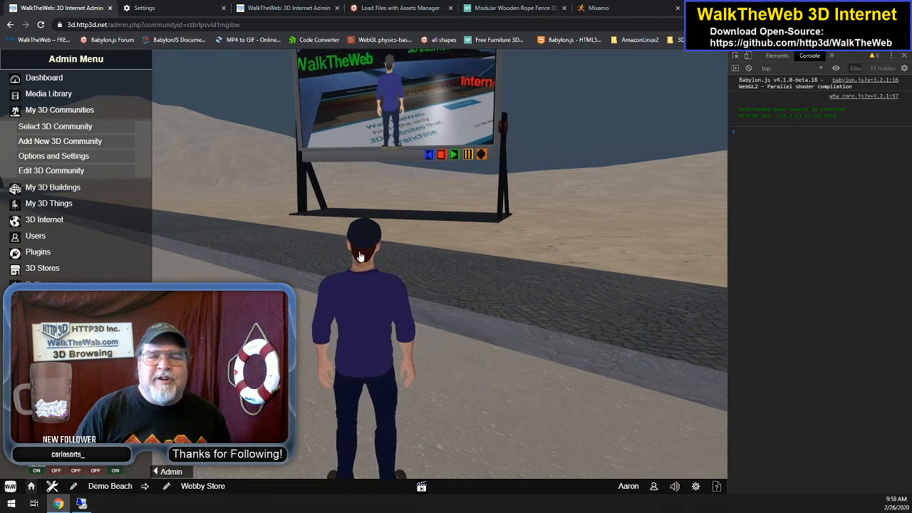
# Turn the avatar around in the plaza to view the red and green blocks, the Webby Store and the Arcade
pyautogui.moveTo(593, 254); pyautogui.dragTo(585, 323)
pyautogui.press('Left')
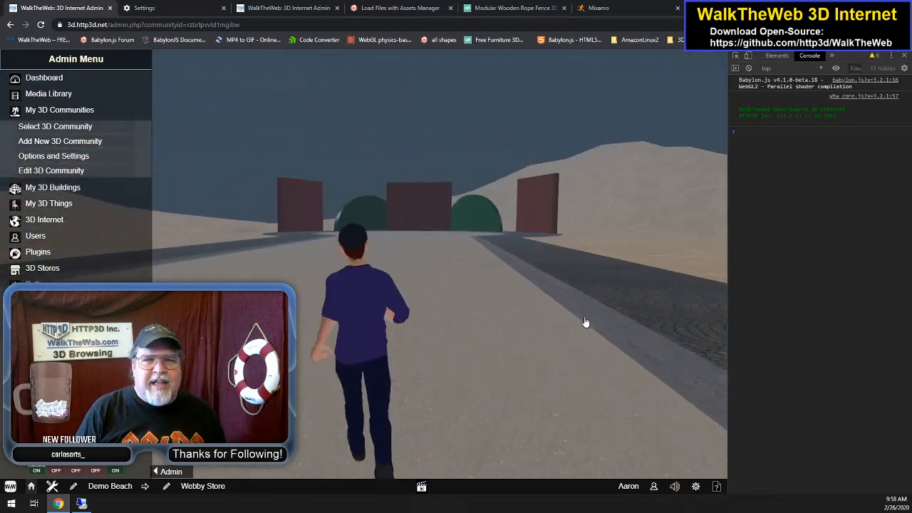
pyautogui.press('Right')
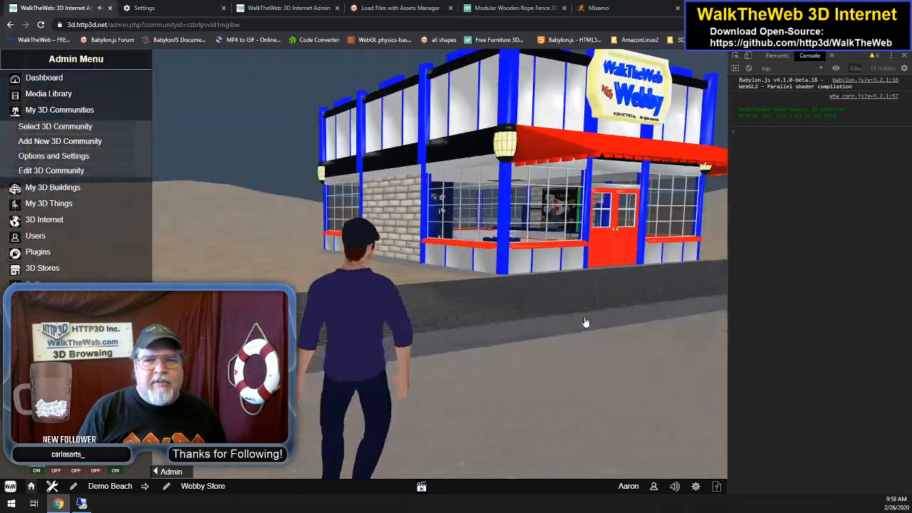
pyautogui.press('Right')
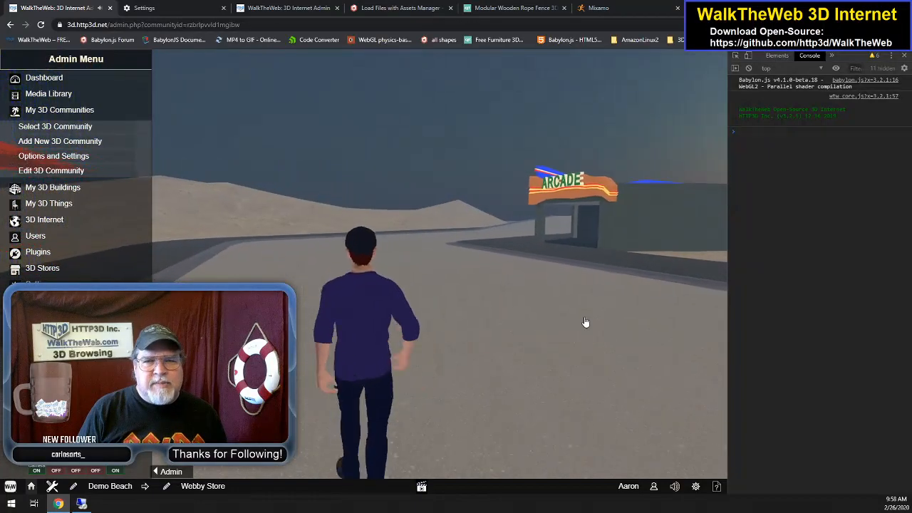
pyautogui.press('Left')
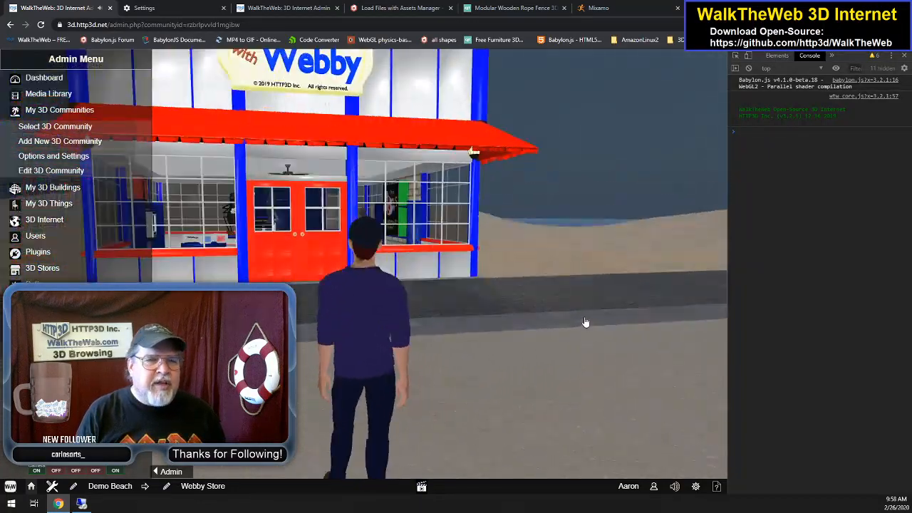
# Walk the avatar toward the WalkTheWeb video screen and look at its display and playback controls
pyautogui.press('Up')
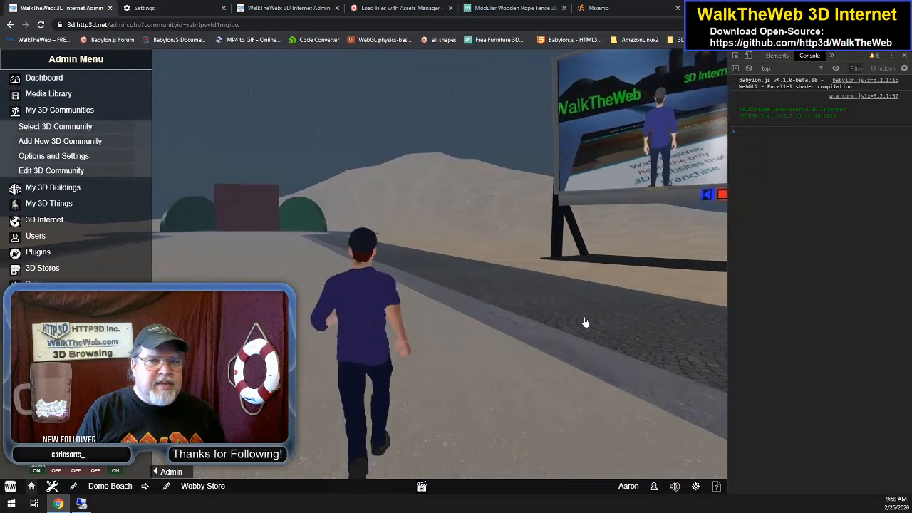
pyautogui.press('Right')
pyautogui.press('Left')
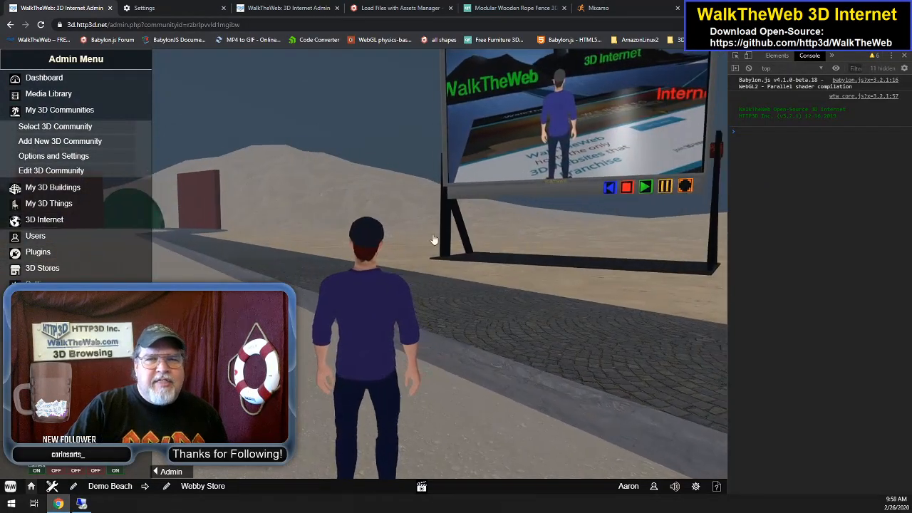
# Rotate the view full circle around the avatar to survey the plaza, the Webby Store and the large sphere across the road
pyautogui.press('Right')
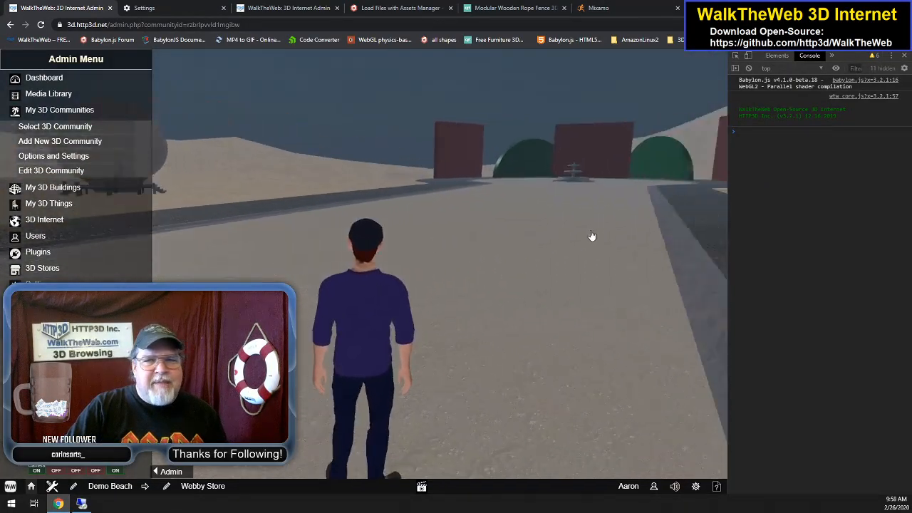
pyautogui.press('Right')
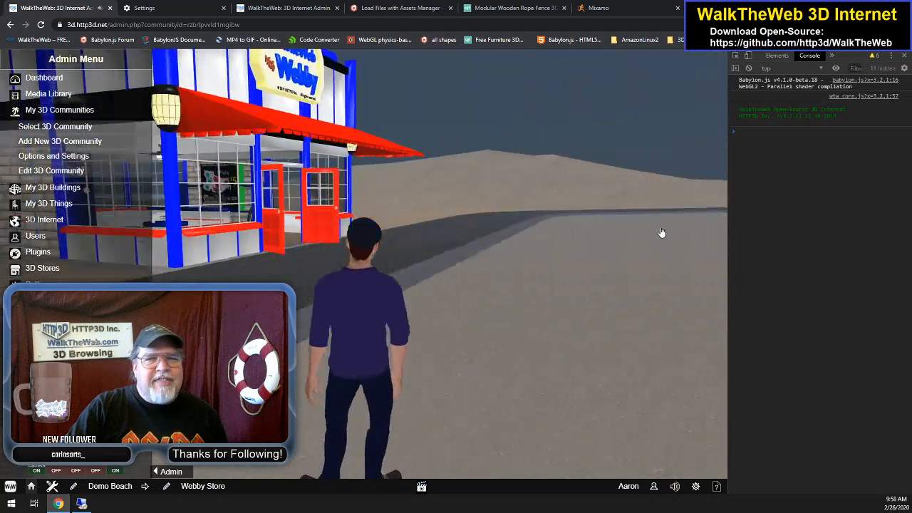
pyautogui.press('Right')
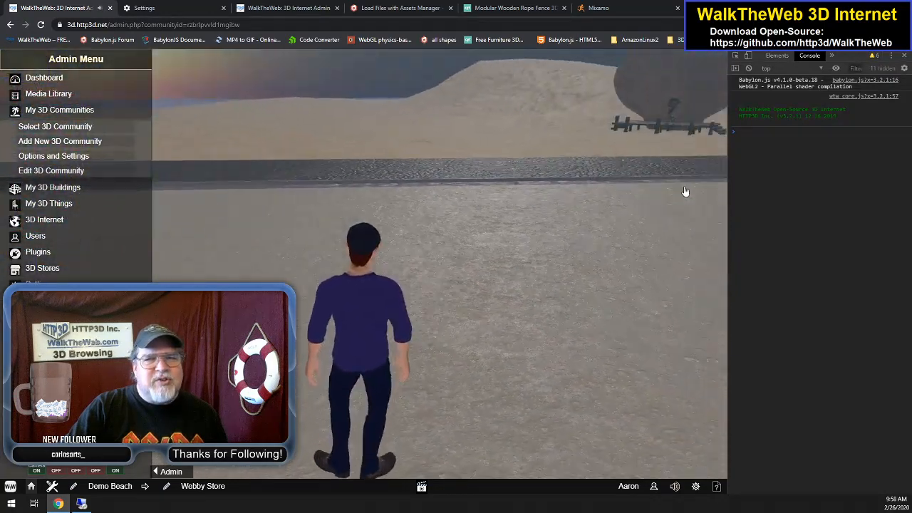
pyautogui.press('Right')
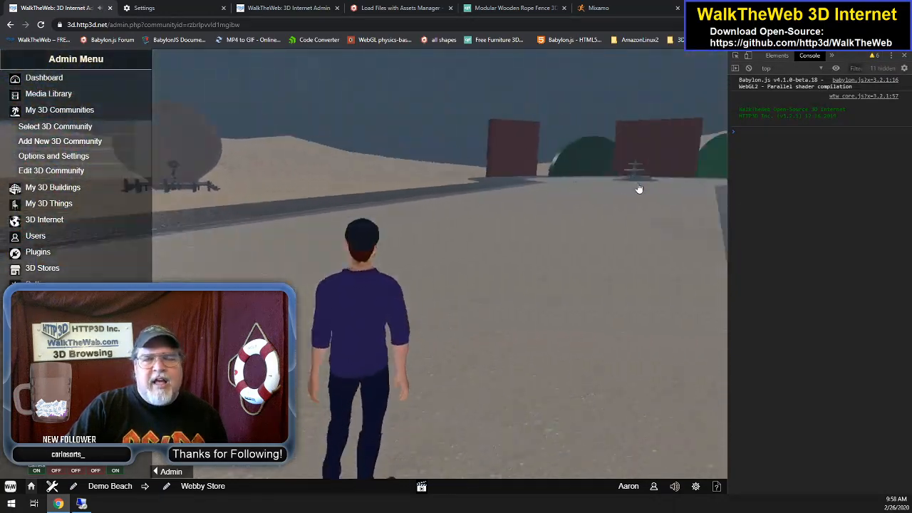
# Walk the avatar along the kerb near the video screen, trying its turns, and face the distant fountain
pyautogui.press('Up')
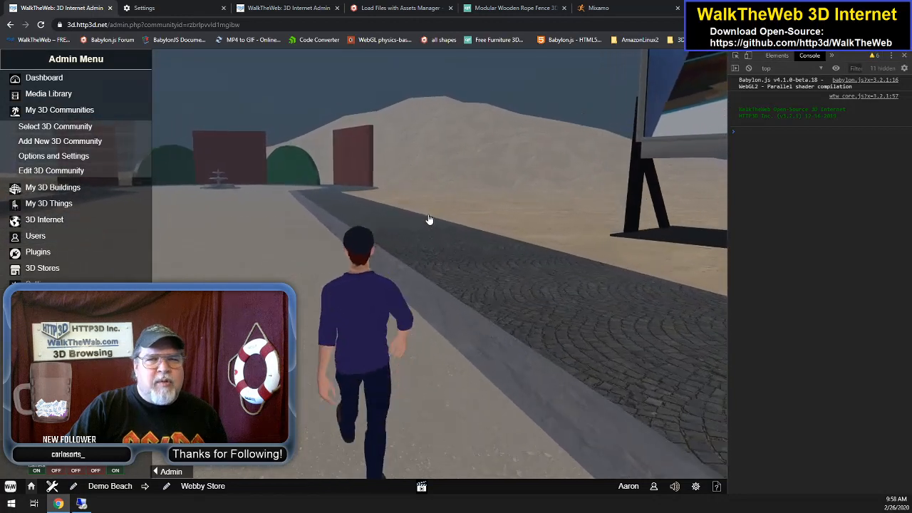
pyautogui.press('Left')
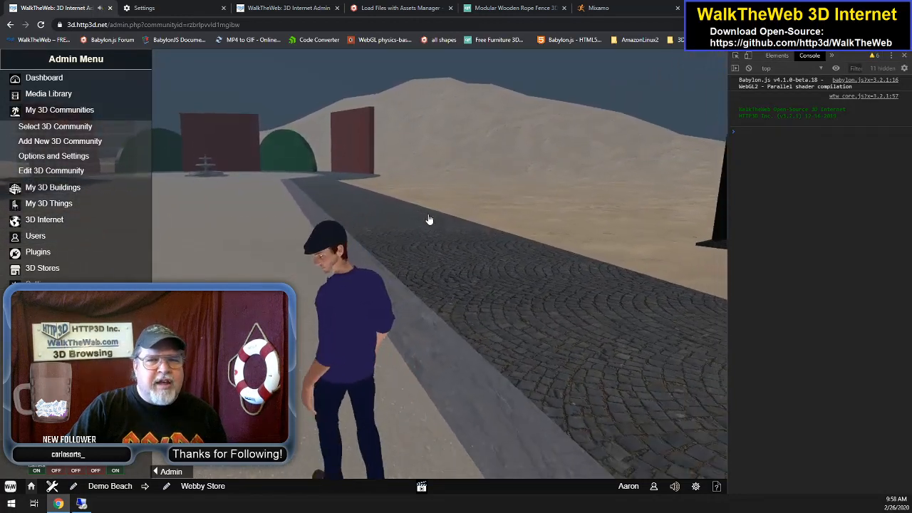
pyautogui.press('Down')
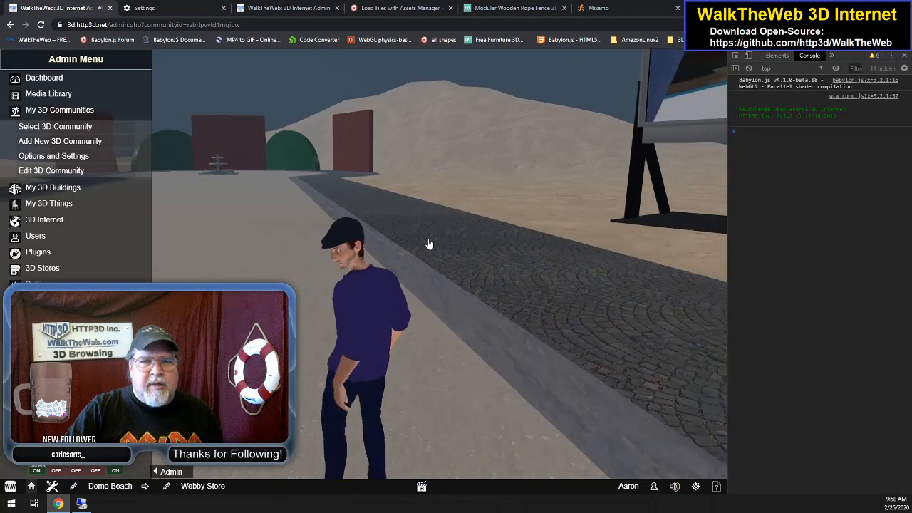
pyautogui.press('Up')
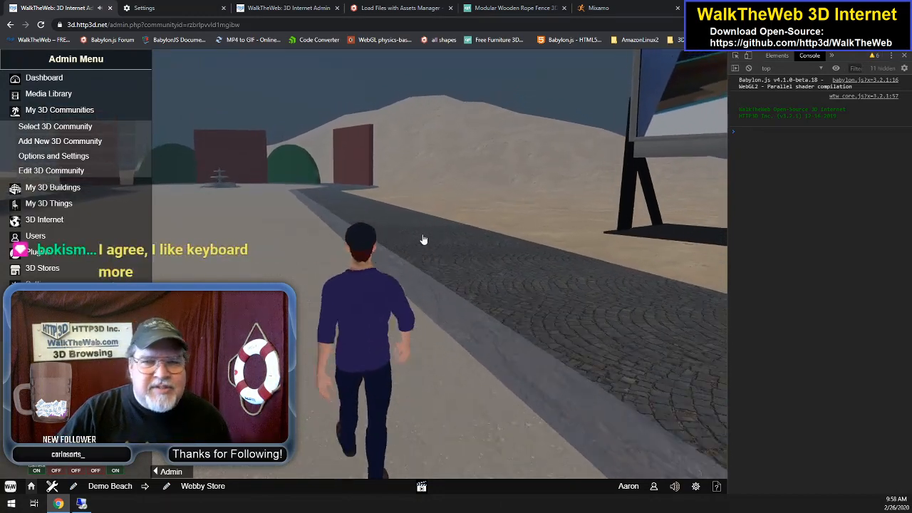
pyautogui.press('Left')
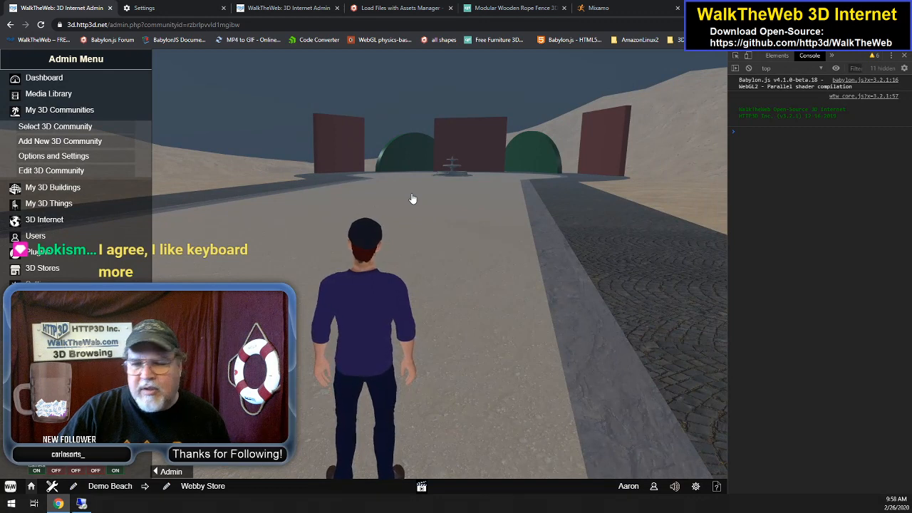
# Run the avatar up the open plaza to the fountain in front of the red and green blocks
pyautogui.press('Up')
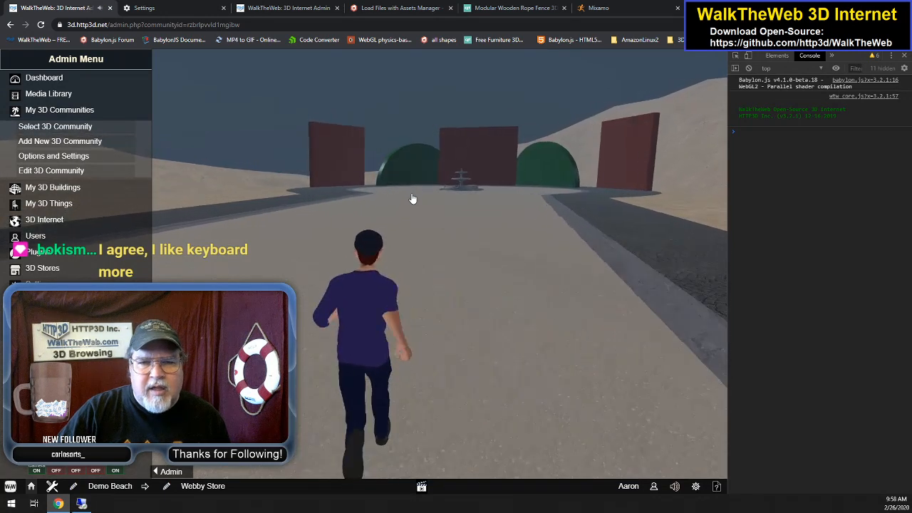
pyautogui.press('Up')
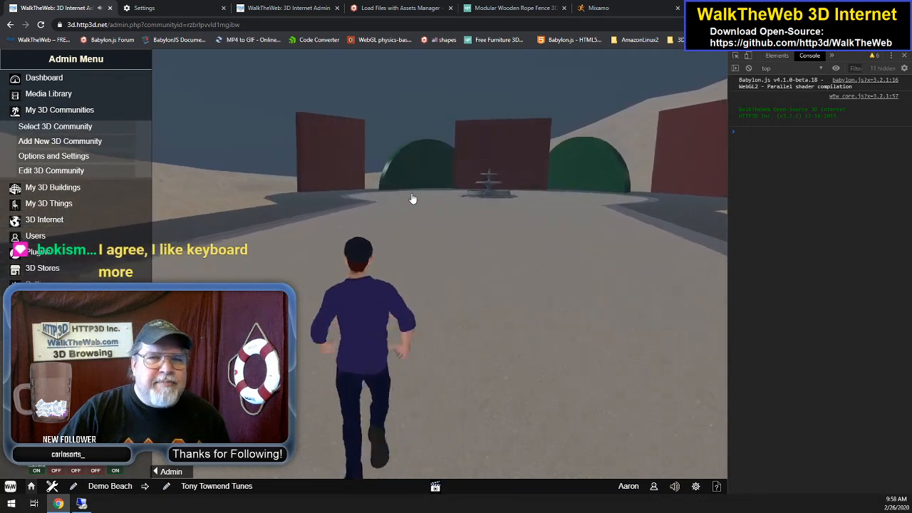
pyautogui.press('Up')
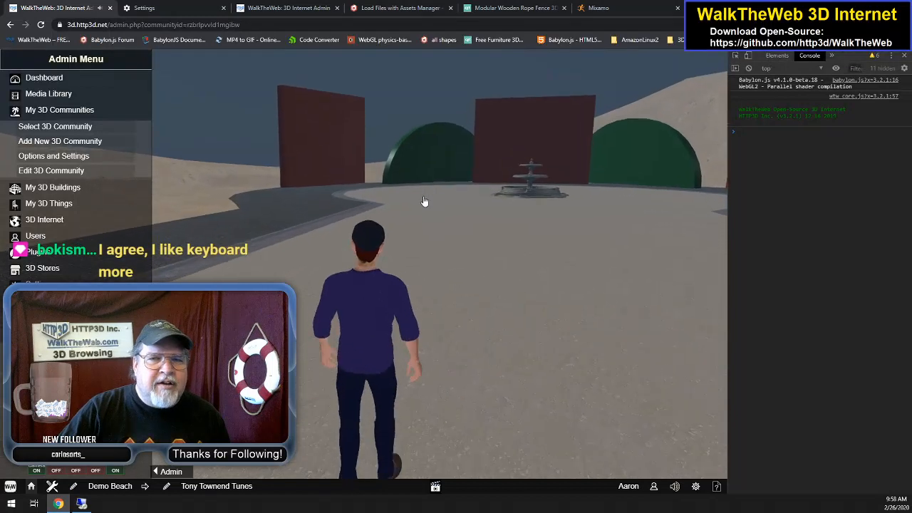
pyautogui.press('Up')
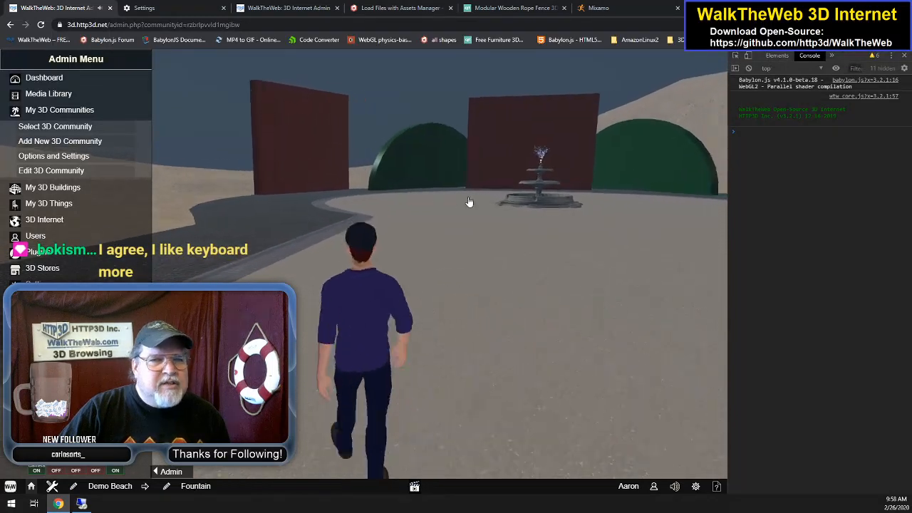
# Turn the avatar away from the fountain and walk back toward the Webby Store, the Arcade and the other visitor
pyautogui.moveTo(460, 203); pyautogui.dragTo(526, 202)
pyautogui.press('Right')
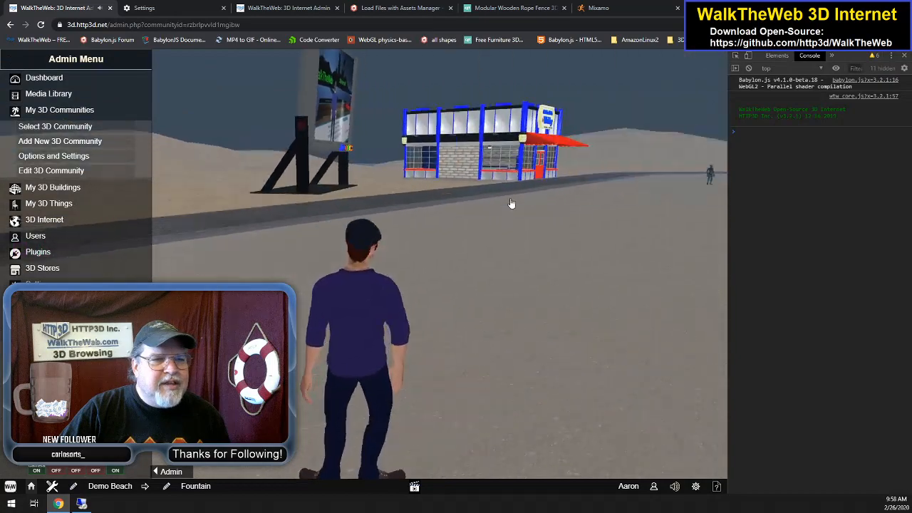
pyautogui.press('Left')
pyautogui.press('Up')
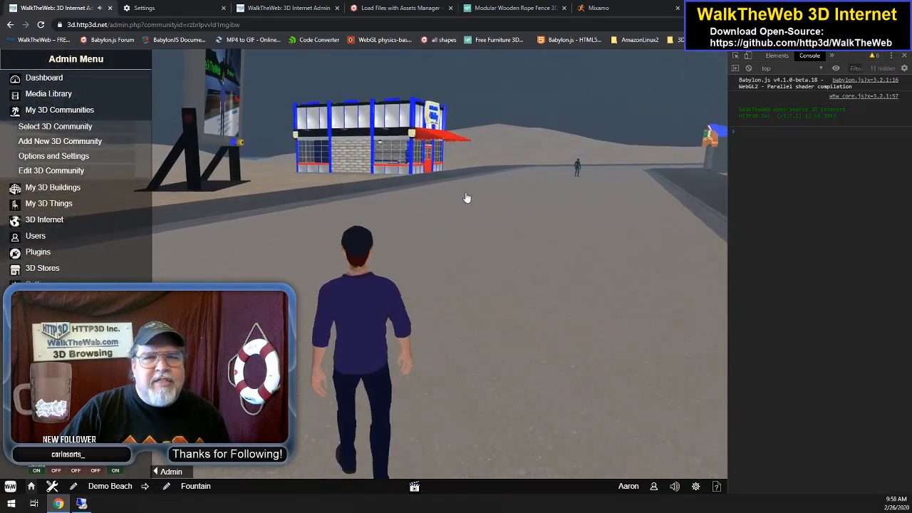
pyautogui.press('Up')
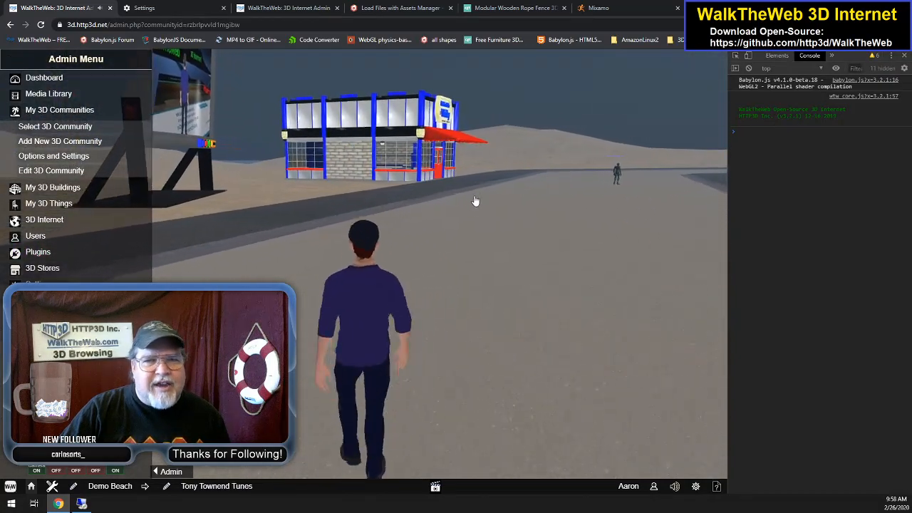
pyautogui.moveTo(484, 196); pyautogui.dragTo(428, 265)
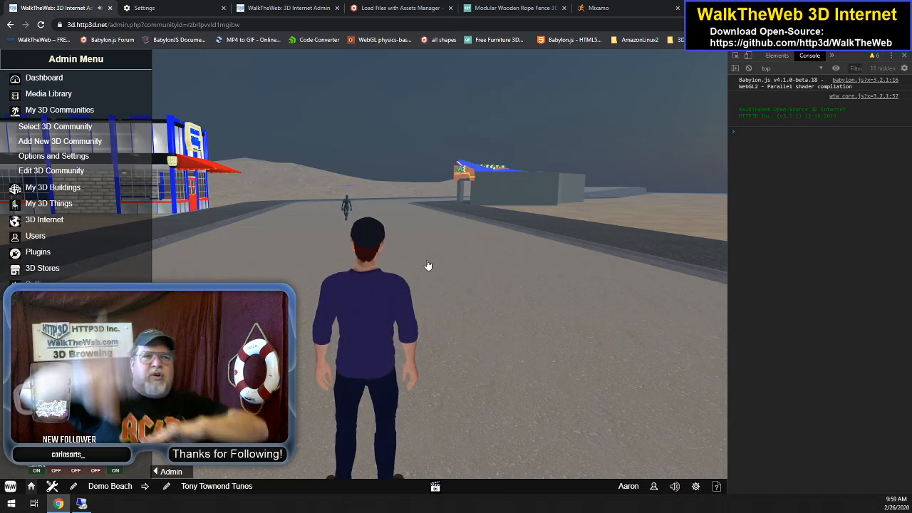
# Tilt the avatar's view up and down while facing the Webby Store and the approaching visitor
pyautogui.moveTo(448, 265); pyautogui.dragTo(452, 136)
pyautogui.moveTo(458, 383); pyautogui.dragTo(446, 175)
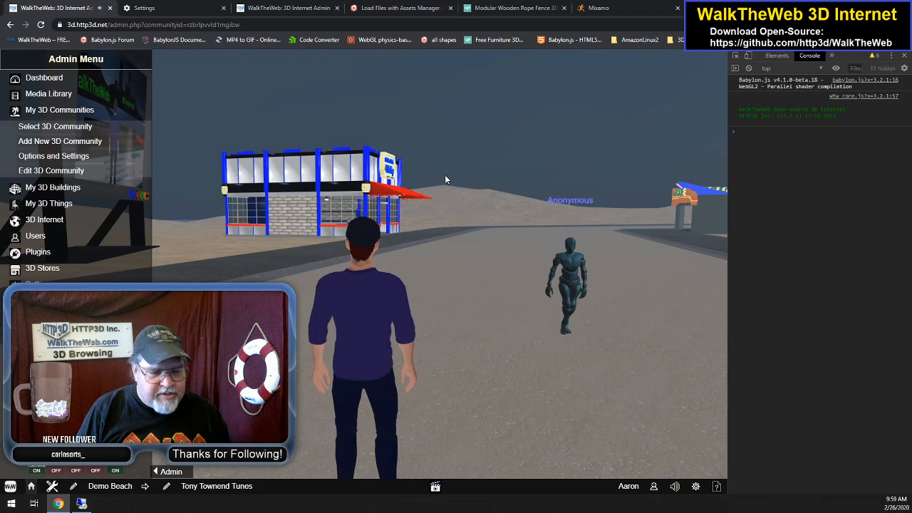
pyautogui.press('r')
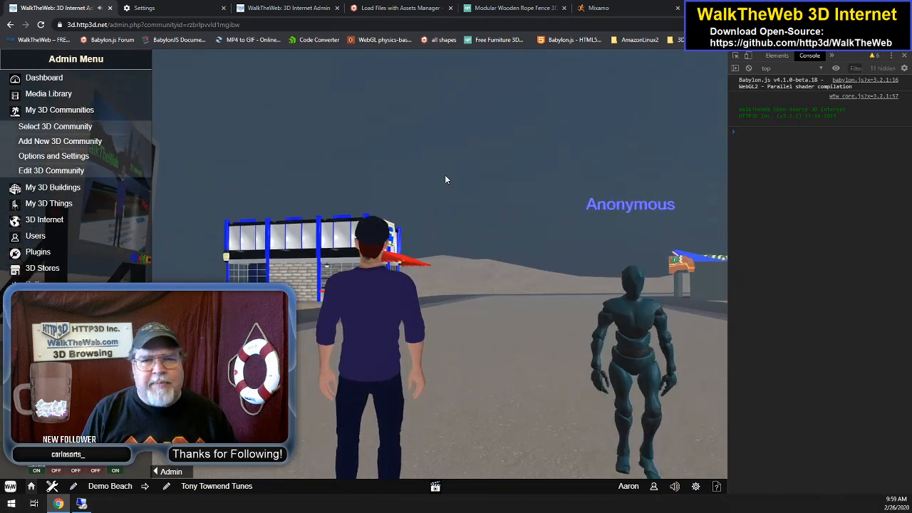
pyautogui.press('f')
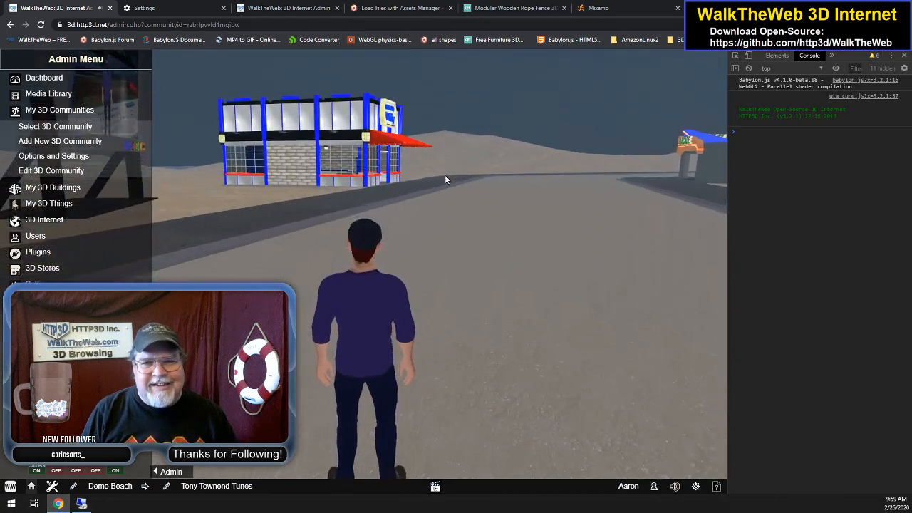
pyautogui.press('r')
pyautogui.press('f')
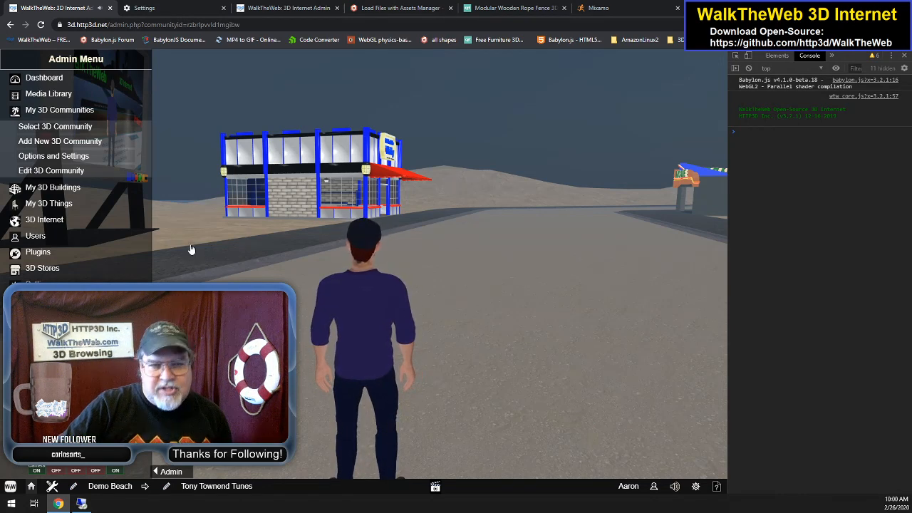
# Review the 3D Community Gravity setting in the community's Options and Settings and leave it without saving
pyautogui.click(54, 156)
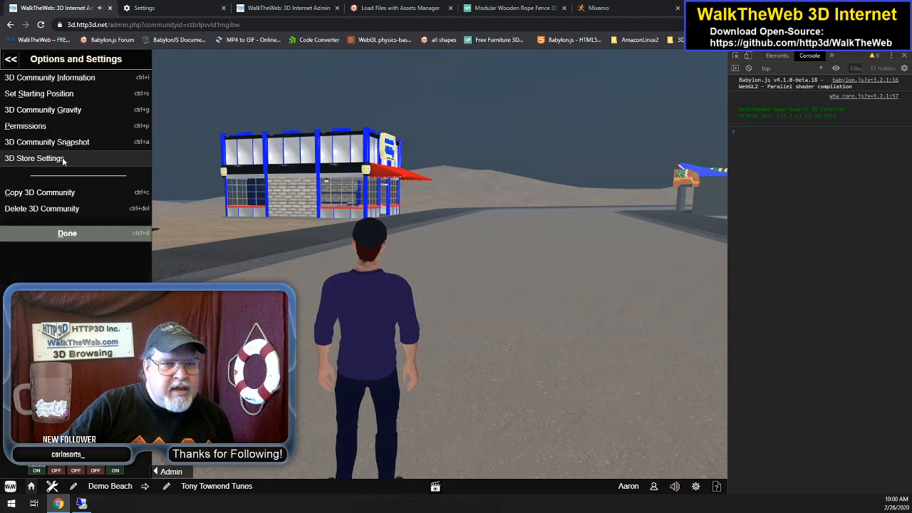
pyautogui.click(60, 112)
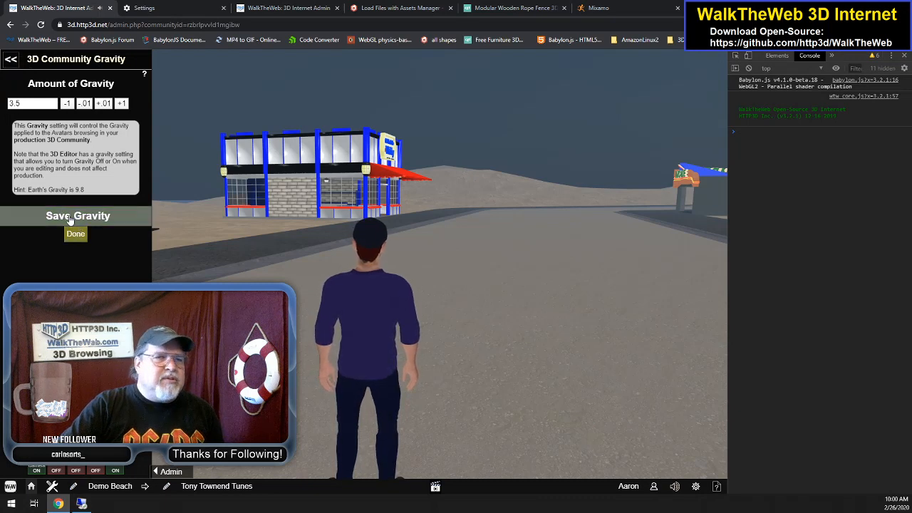
pyautogui.click(11, 61)
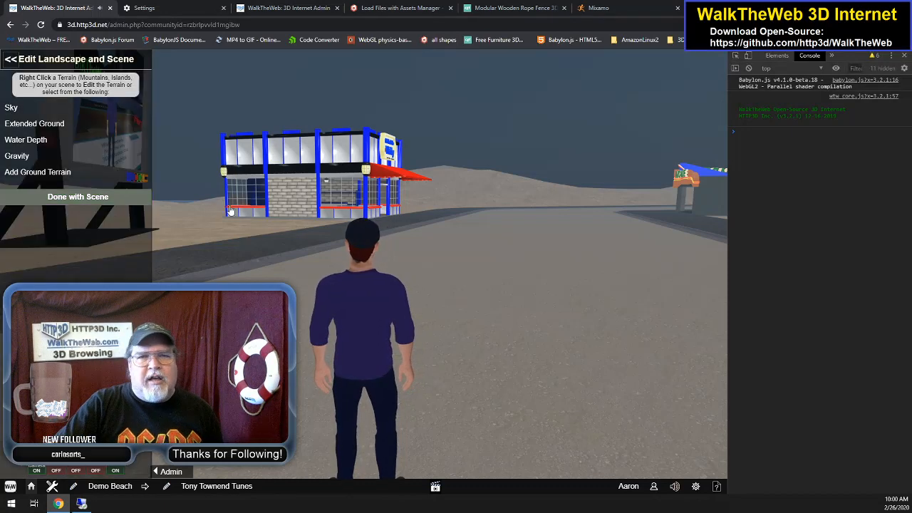
# Finish editing the landscape and scene, and walk the avatar toward the sunset and the large sphere across the road
pyautogui.click(111, 199)
pyautogui.press('Up')
pyautogui.press('Right')
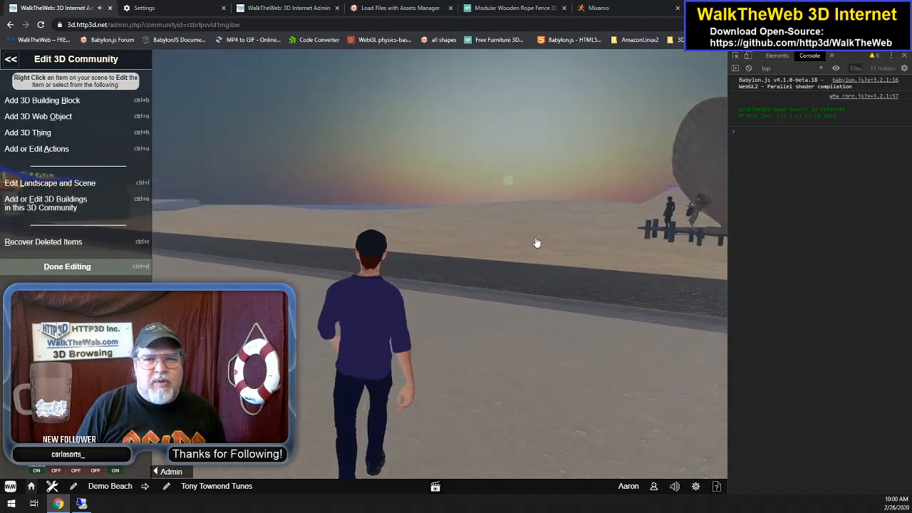
# Walk the avatar across the road and over the sand to the guitar player and the other visitor at the wooden pier
pyautogui.press('Up')
pyautogui.press('Right')
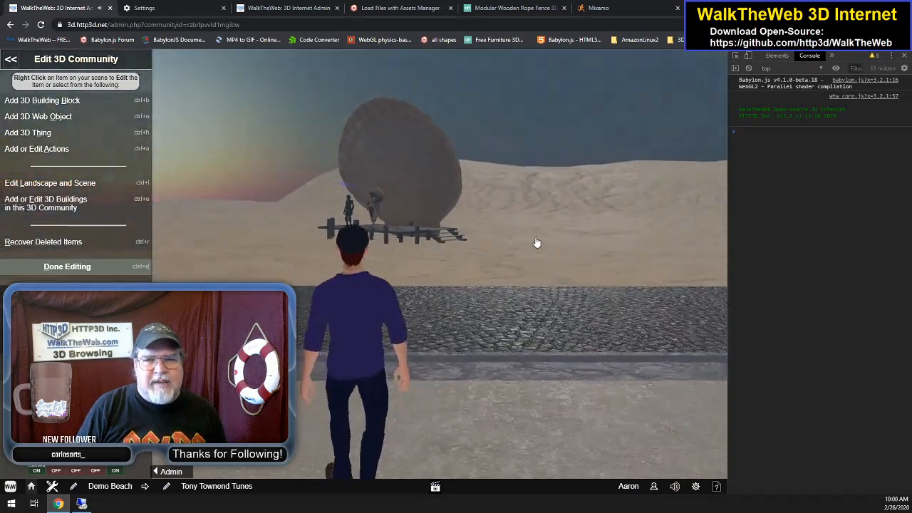
pyautogui.press('Up')
pyautogui.press('Up')
pyautogui.press('Left')
pyautogui.press('Left')
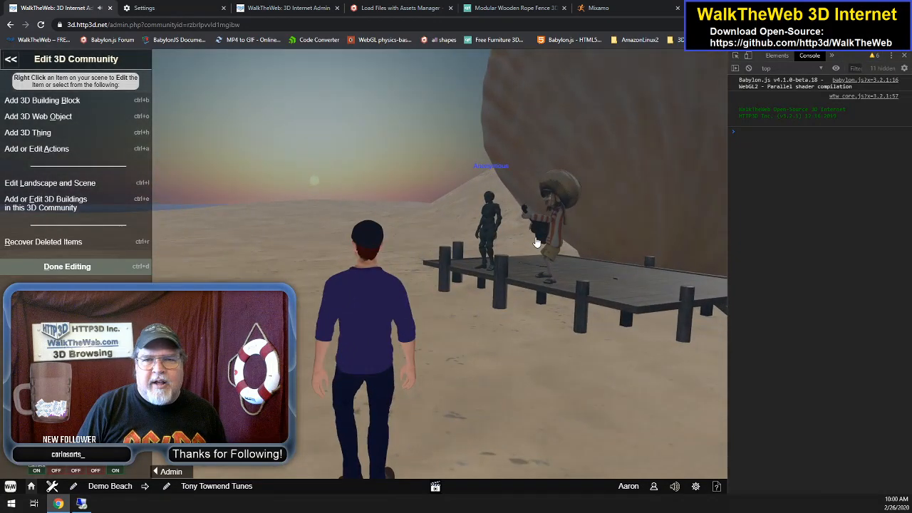
pyautogui.press('Right')
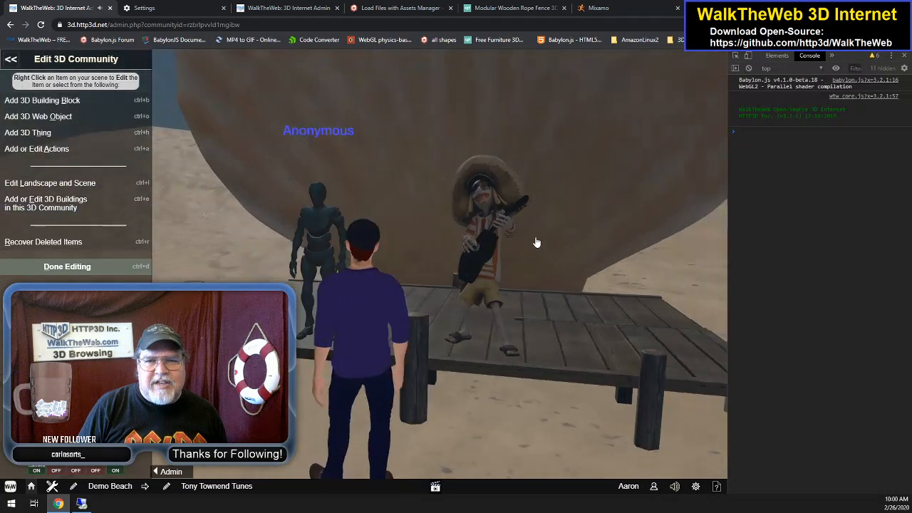
pyautogui.press('Right')
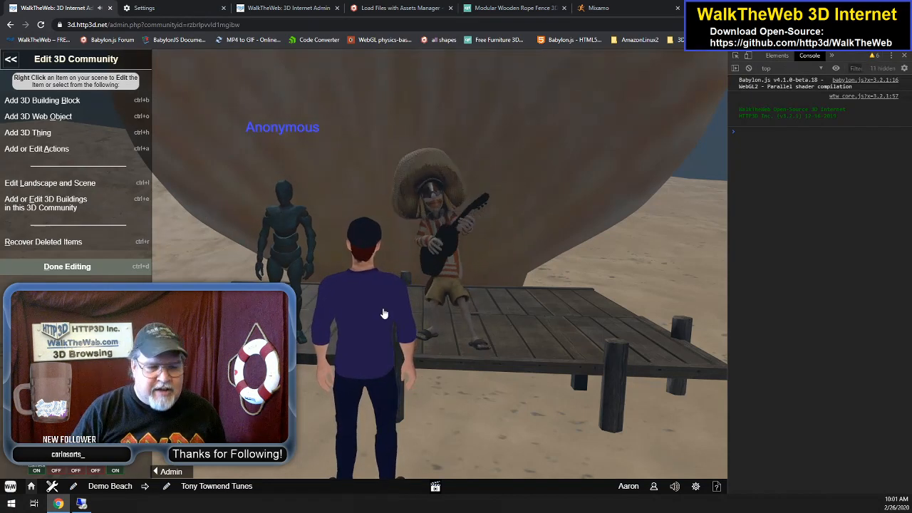
# Play the avatar's waving animation in front of the guitar player and close the animation choices
pyautogui.click(436, 488)
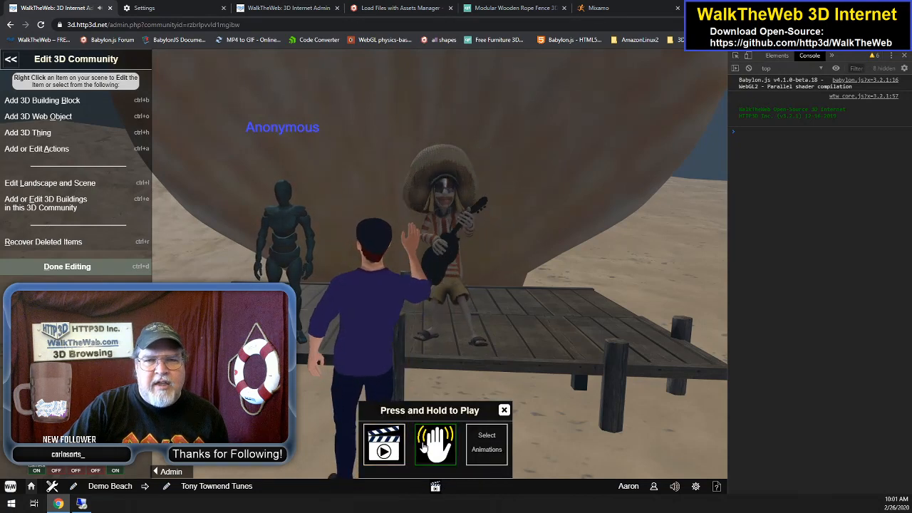
pyautogui.click(504, 411)
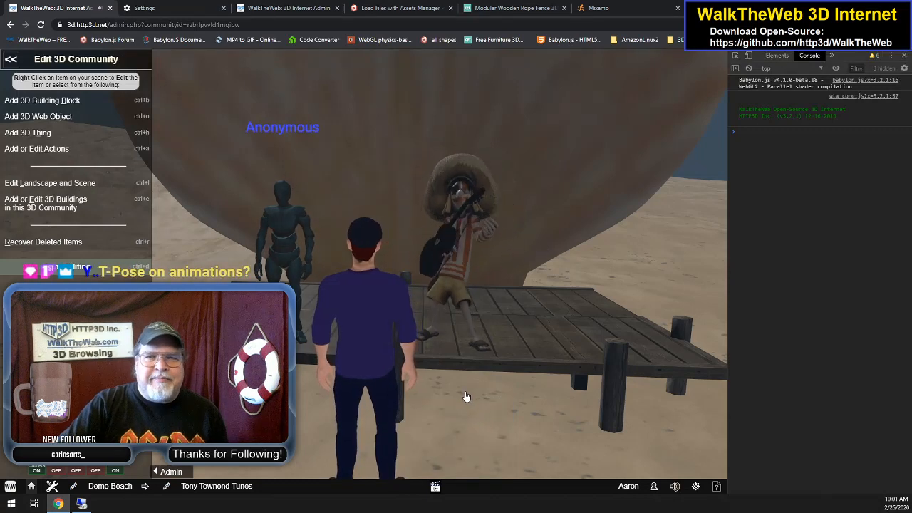
pyautogui.press('Right')
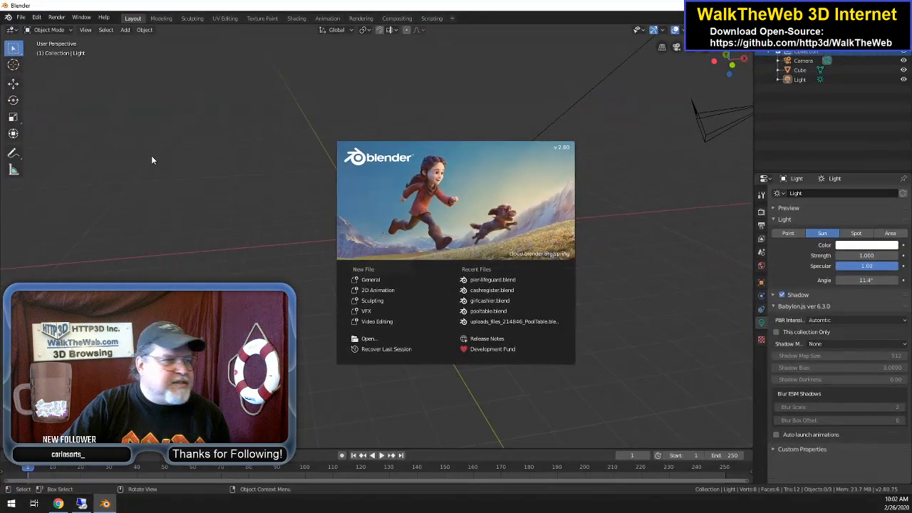
# Switch to Blender and open pearlidle.blend from the avatars/pearl folder
pyautogui.click(165, 164)
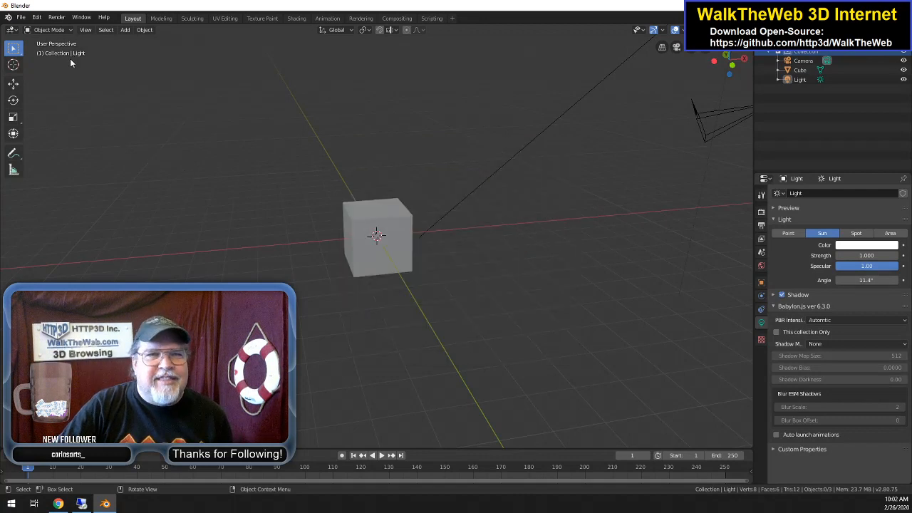
pyautogui.click(21, 17)
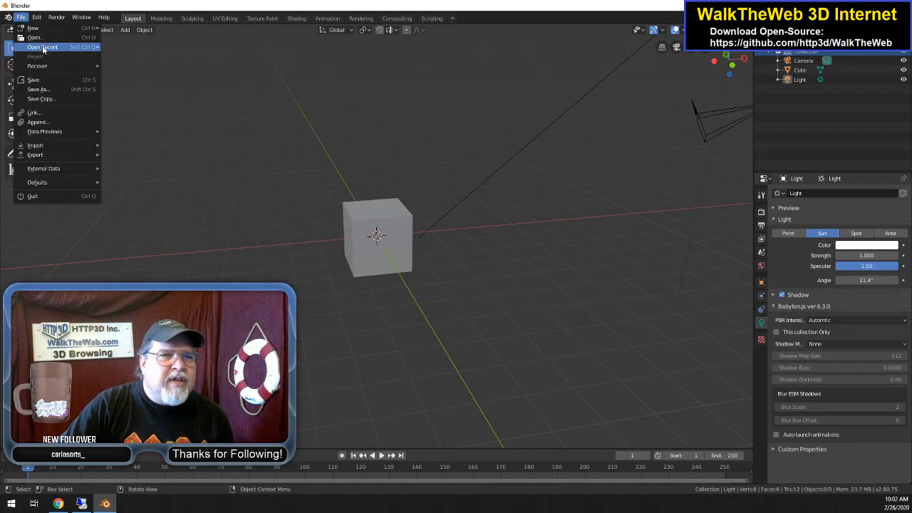
pyautogui.click(33, 37)
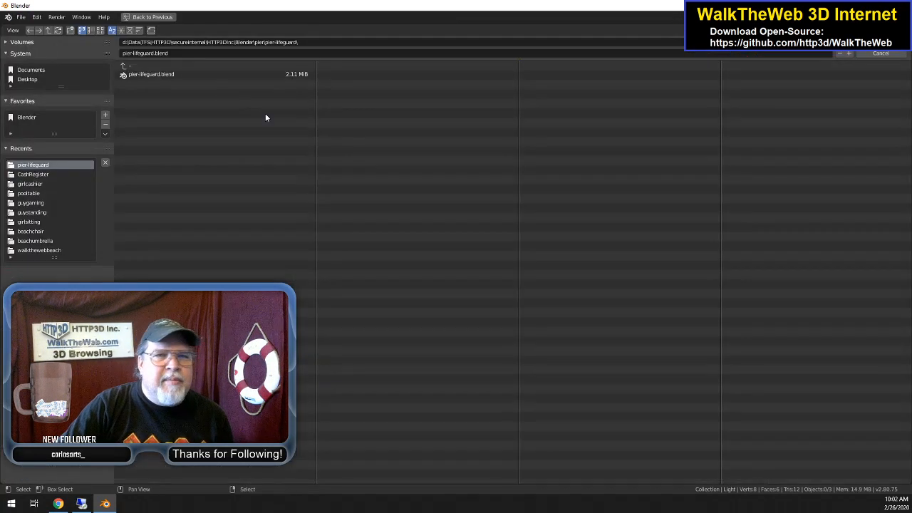
pyautogui.click(180, 66)
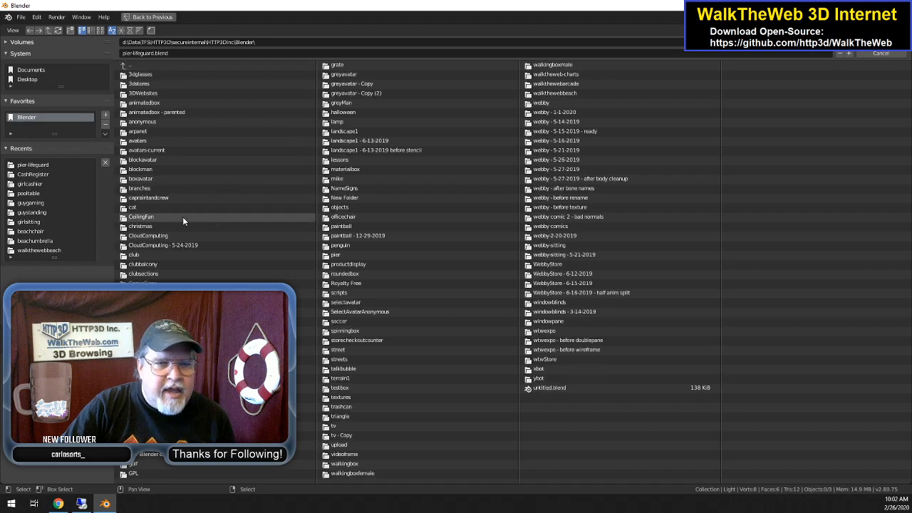
pyautogui.click(170, 139)
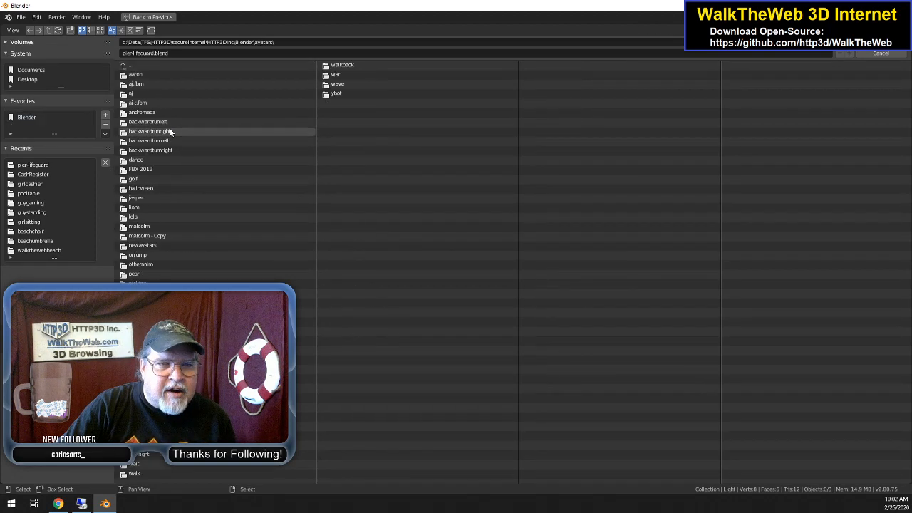
pyautogui.click(164, 274)
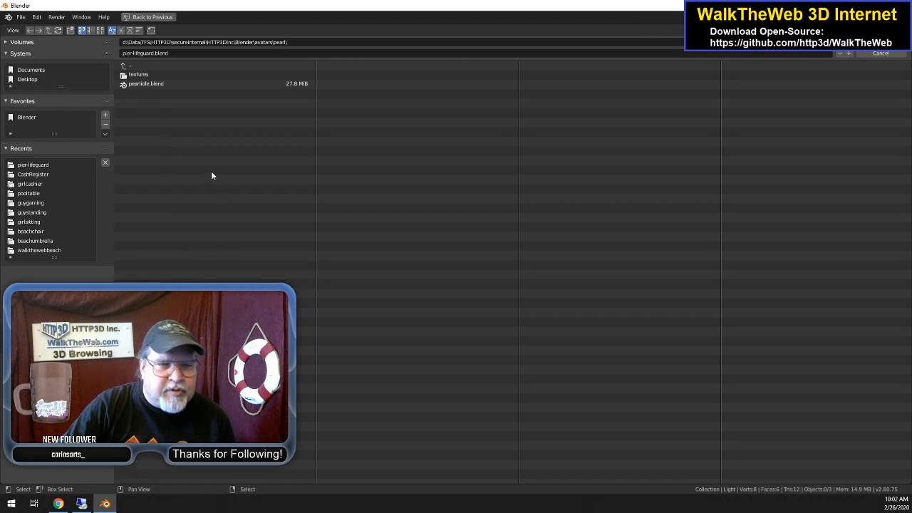
pyautogui.click(163, 84)
pyautogui.click(869, 43)
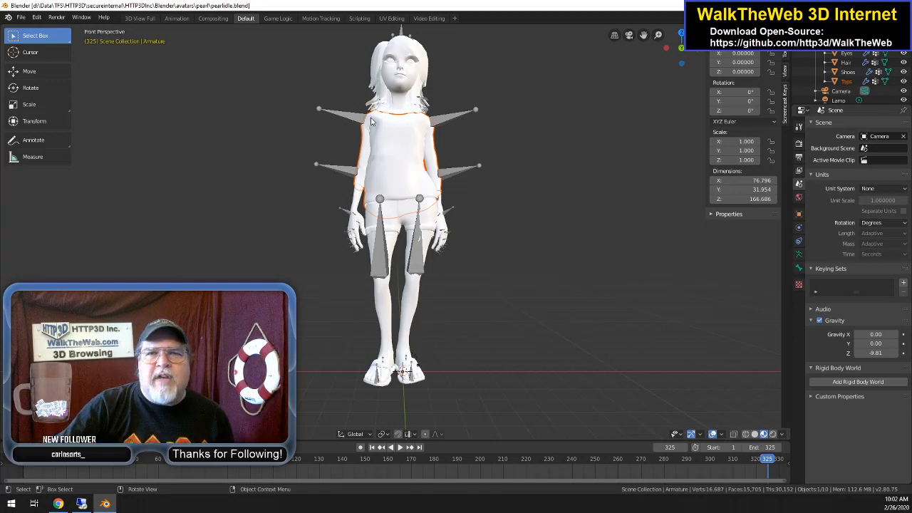
# Play and stop the character's idle animation, and inspect its armature by entering and leaving Edit Mode
pyautogui.click(400, 448)
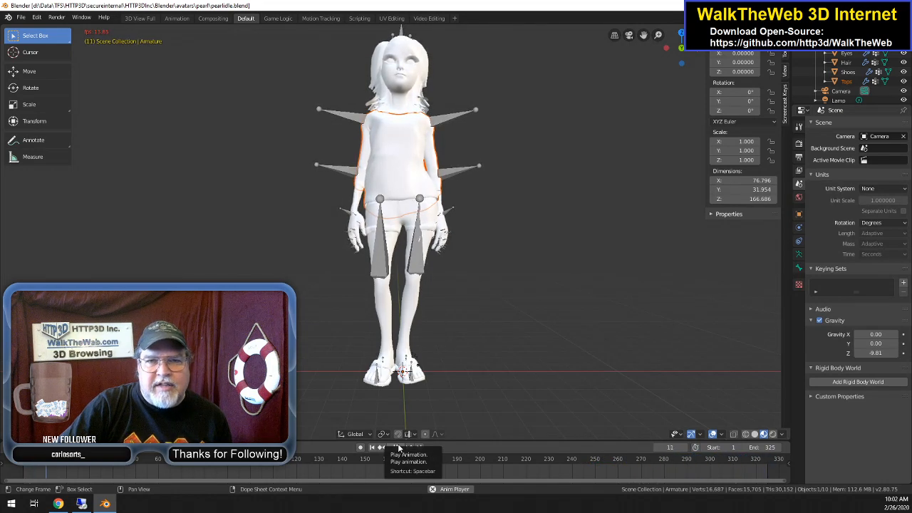
pyautogui.click(399, 448)
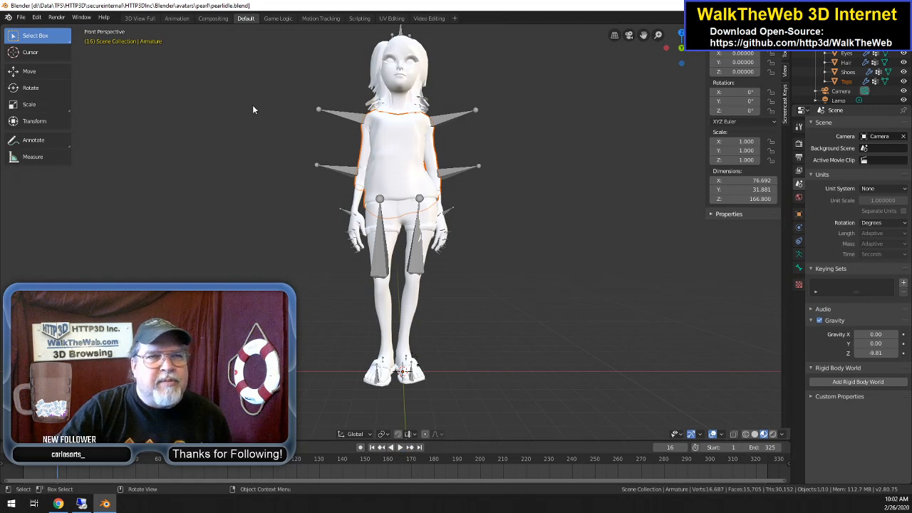
pyautogui.scroll(5, 867, 71)
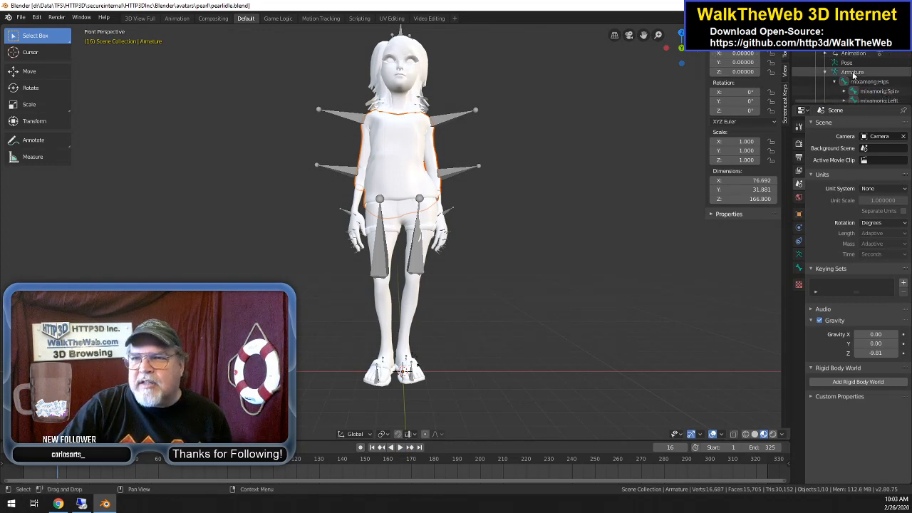
pyautogui.click(853, 73)
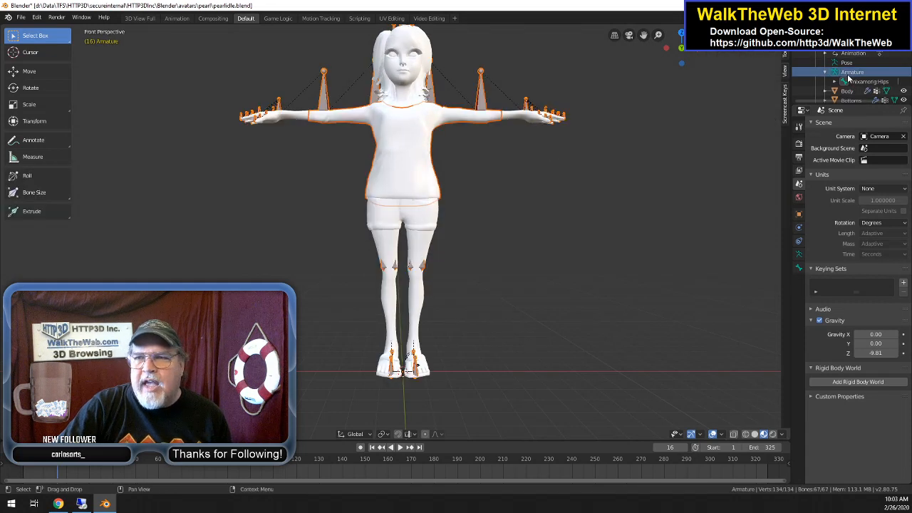
pyautogui.click(849, 74)
pyautogui.scroll(-3, 856, 71)
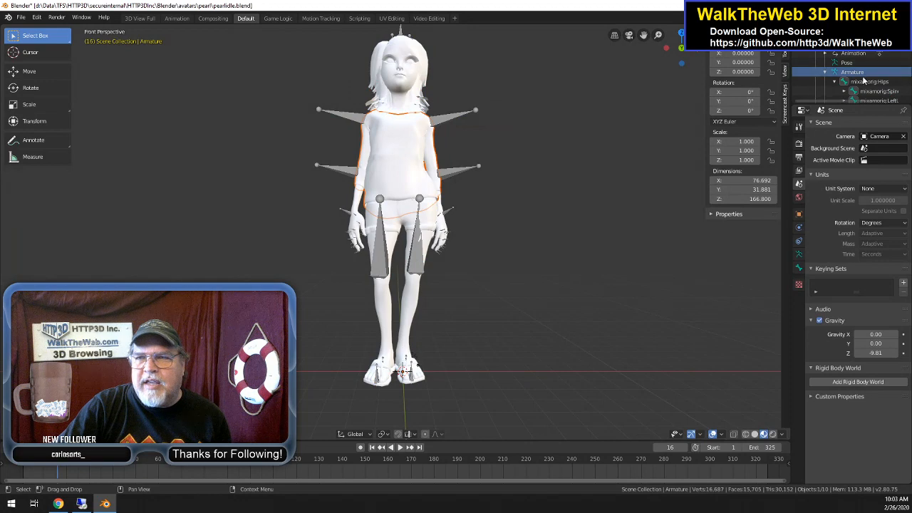
pyautogui.scroll(4, 855, 68)
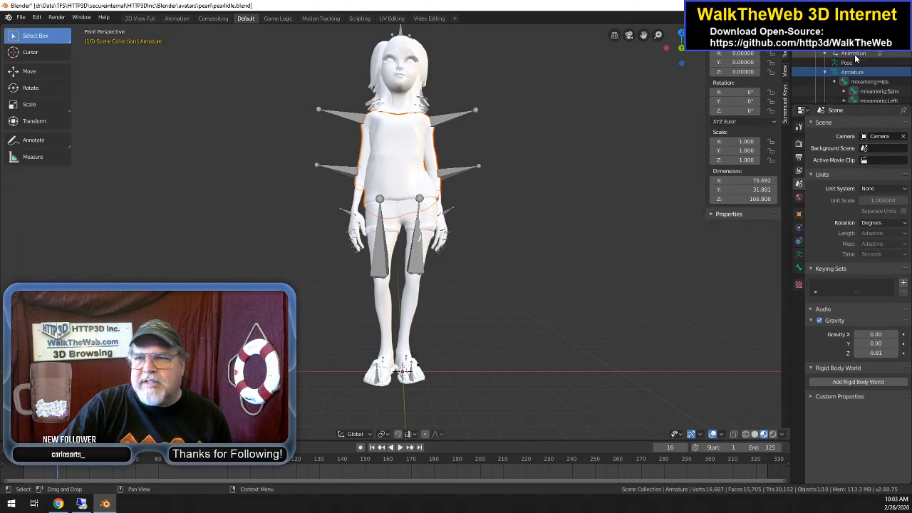
pyautogui.click(826, 55)
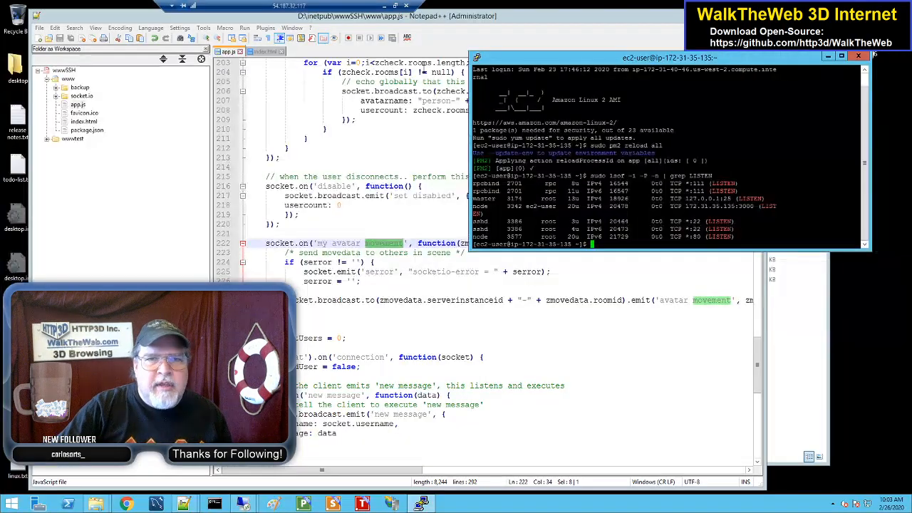
# Switch to the remote desktop session that has wtw_basicavatars.js open in Notepad++
pyautogui.click(486, 22)
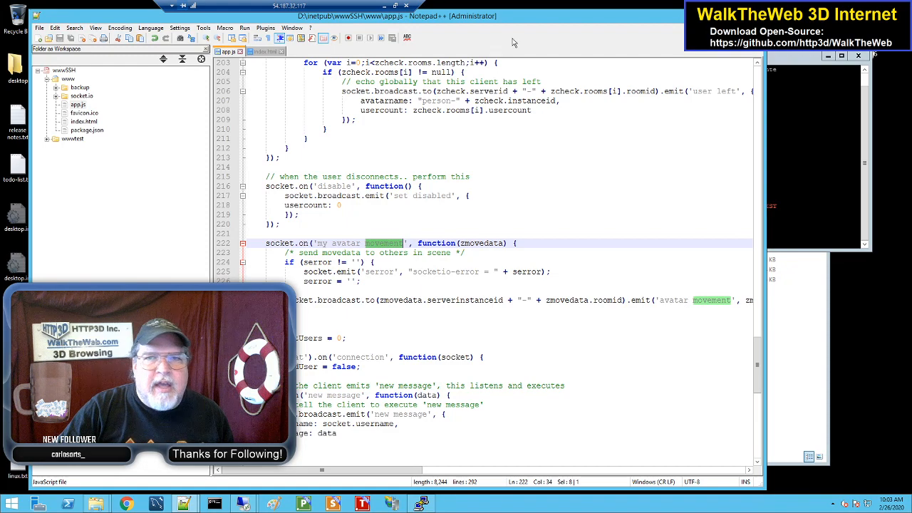
pyautogui.moveTo(242, 503)
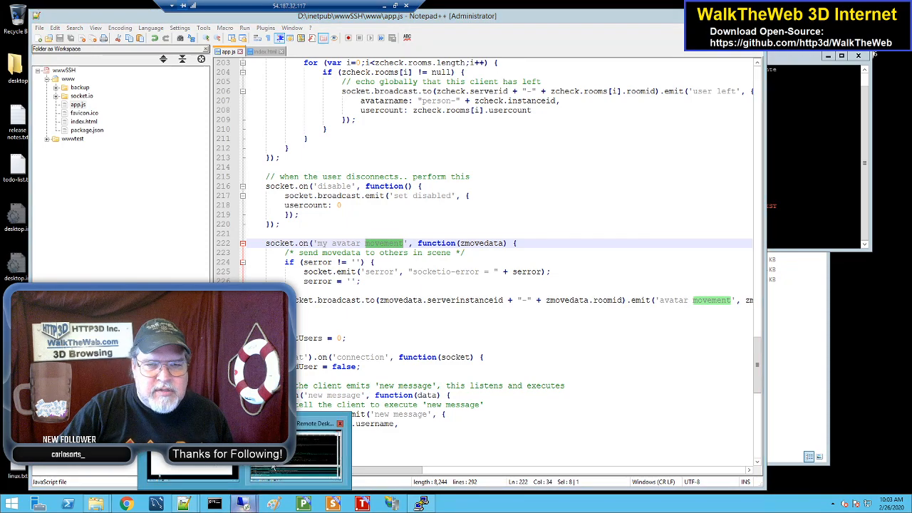
pyautogui.click(273, 467)
pyautogui.click(362, 139)
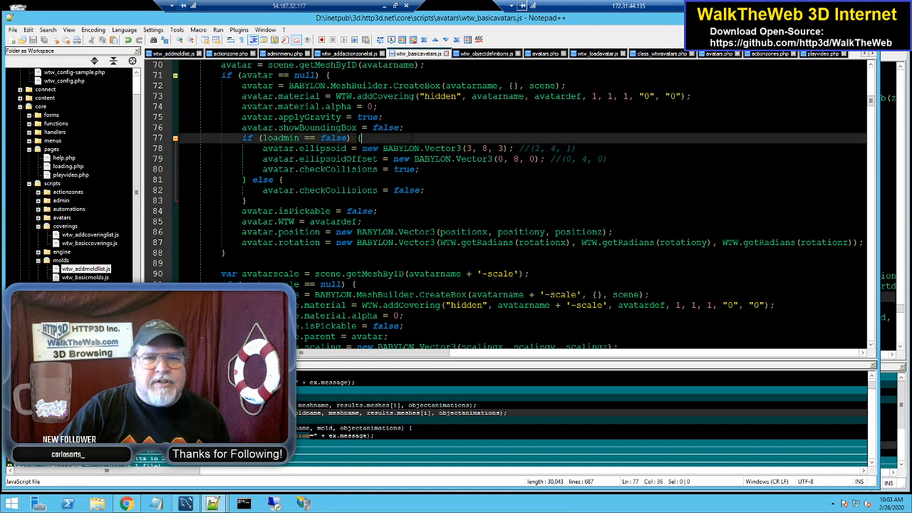
# Locate the ImportMeshAsync call in wtw_basicavatars.js and highlight childmoldname where each mesh's name is assigned
pyautogui.scroll(-13, 510, 206)
pyautogui.scroll(-16, 509, 205)
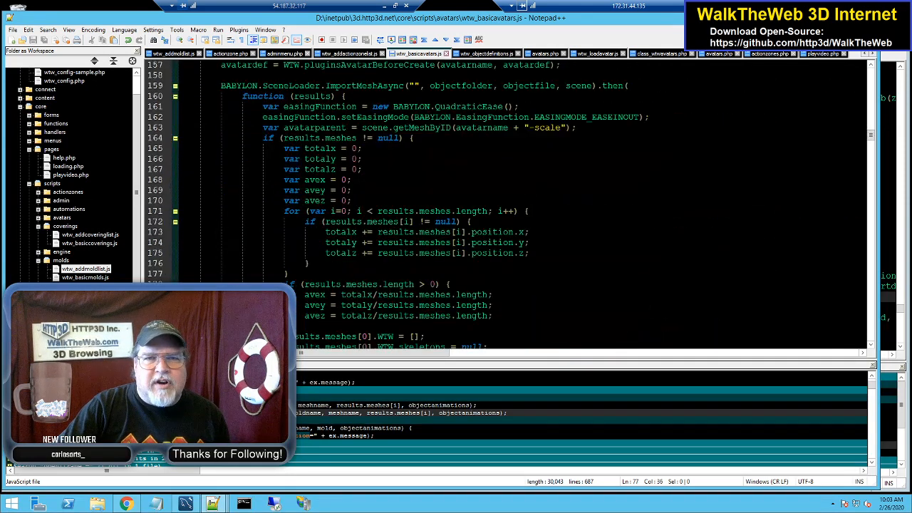
pyautogui.doubleClick(377, 87)
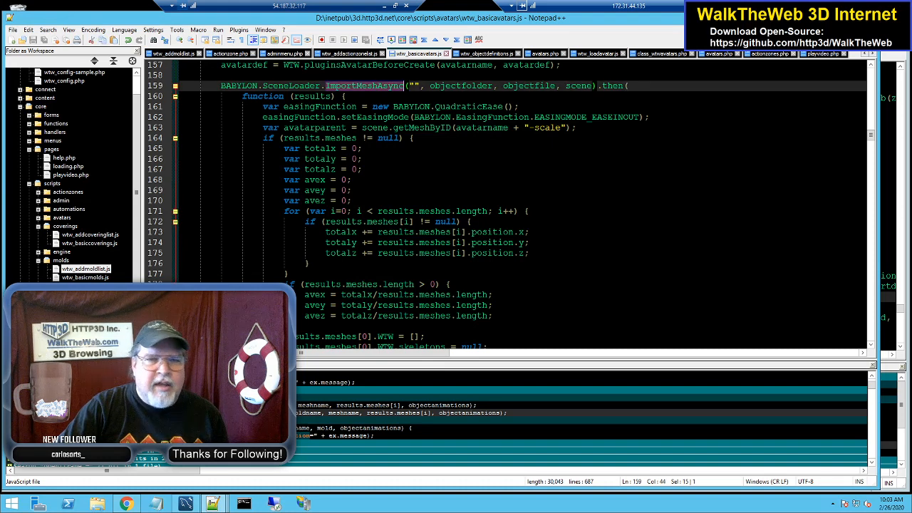
pyautogui.scroll(-10, 509, 205)
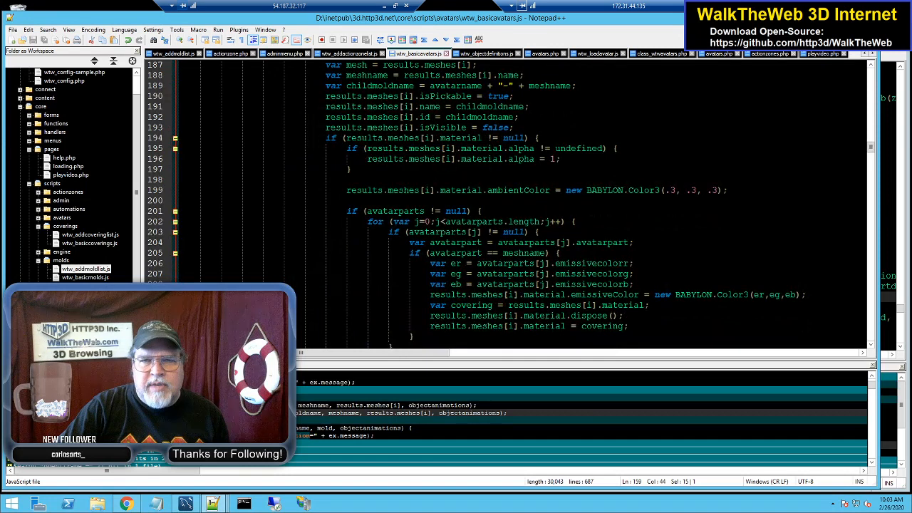
pyautogui.doubleClick(499, 107)
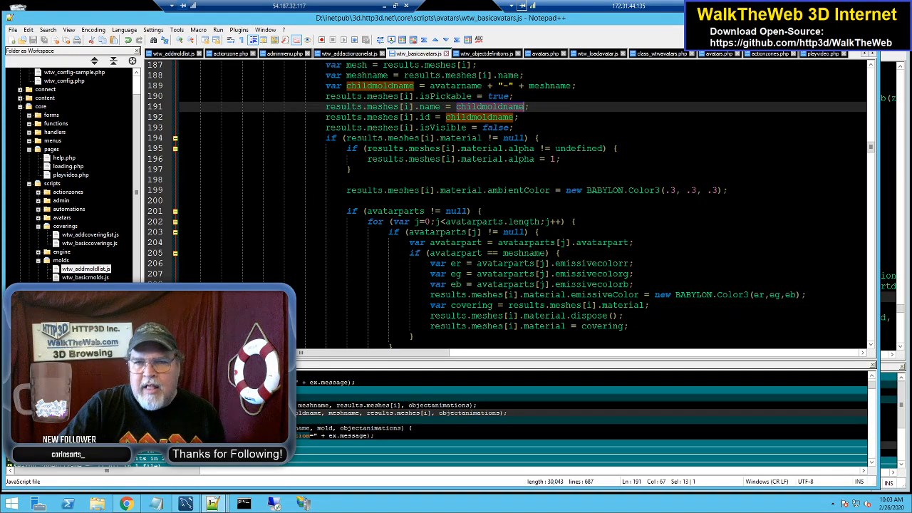
# Highlight ambientColor in the line that sets the ambient color of each avatar mesh's material
pyautogui.scroll(-4, 506, 207)
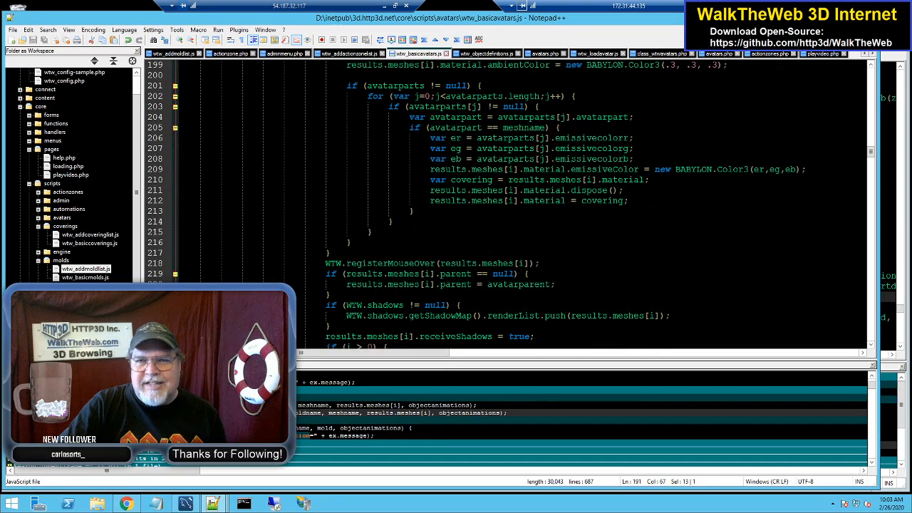
pyautogui.doubleClick(518, 65)
pyautogui.scroll(2, 506, 207)
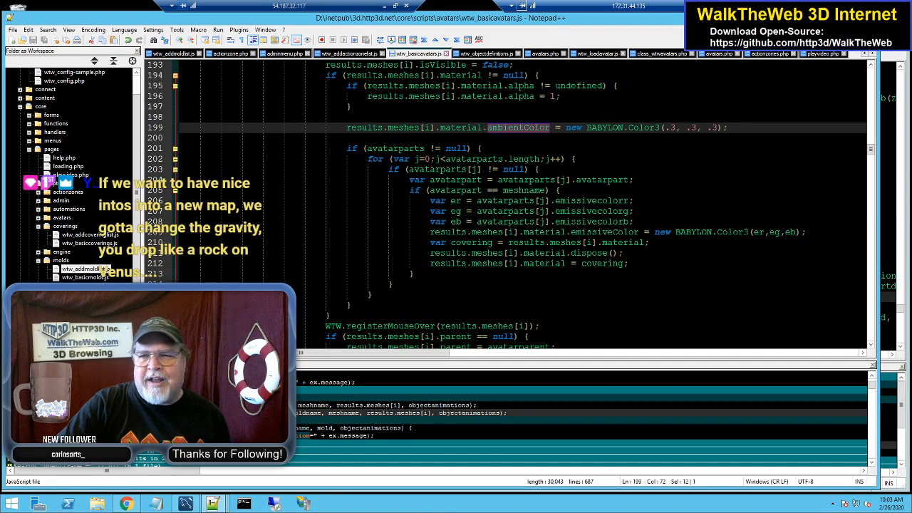
# Examine the code for avatar part colors, mesh parenting and shadows, down to the objectanimations loop
pyautogui.scroll(-1, 512, 205)
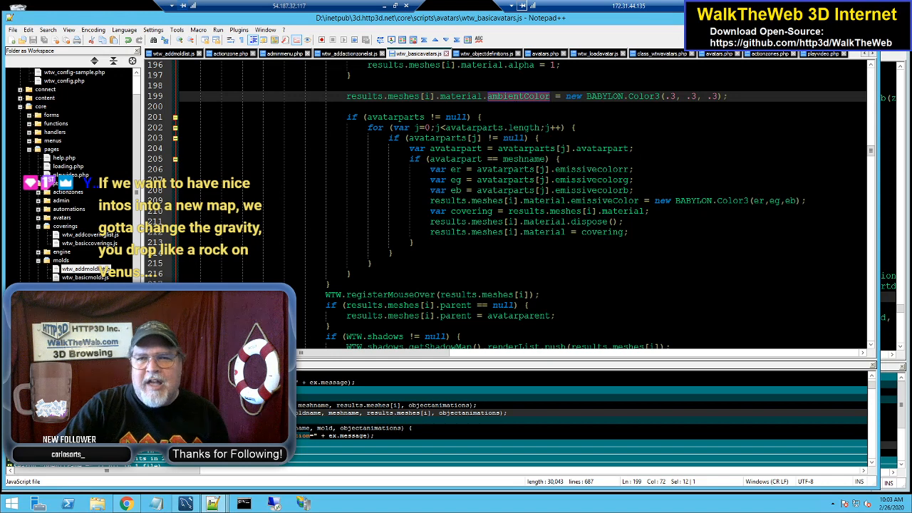
pyautogui.scroll(-1, 511, 205)
pyautogui.scroll(-1, 512, 205)
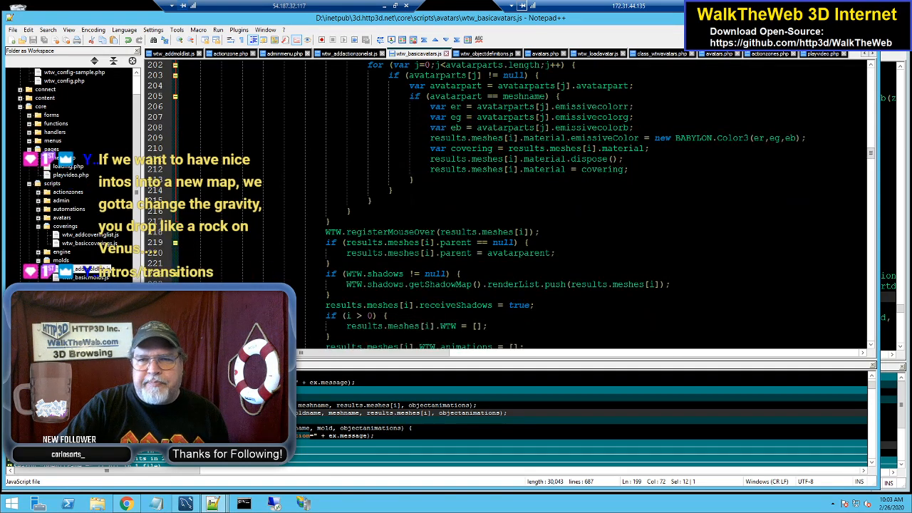
pyautogui.scroll(1, 507, 205)
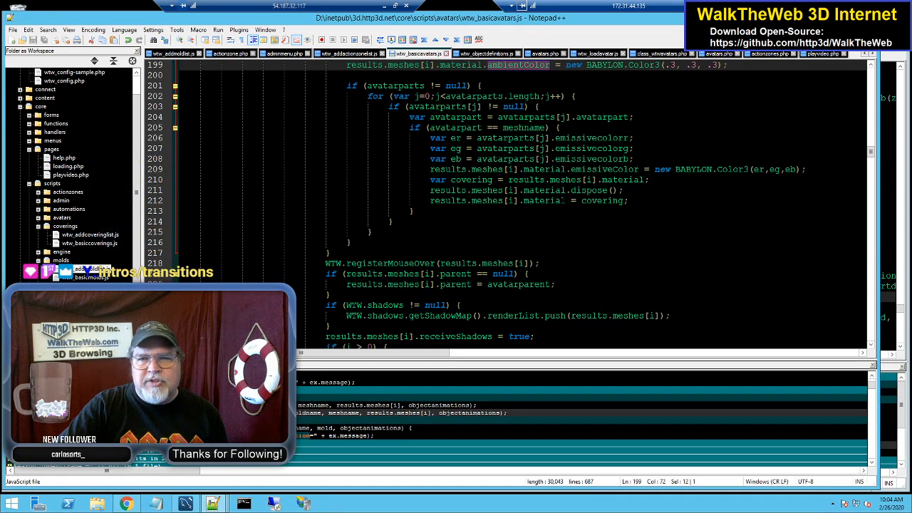
pyautogui.scroll(-2, 507, 204)
pyautogui.scroll(1, 508, 204)
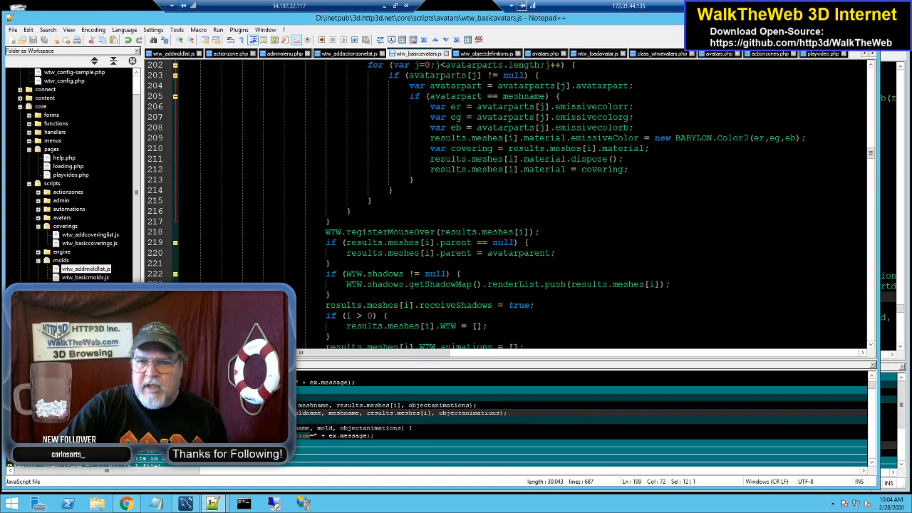
pyautogui.scroll(-2, 476, 205)
pyautogui.scroll(-3, 510, 207)
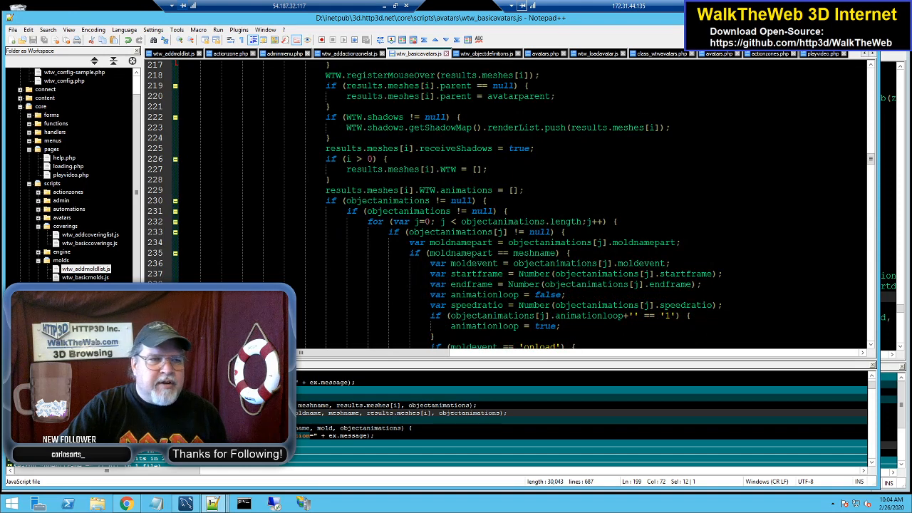
# Highlight animations and beginWeightedAnimation in the onload branch of the objectanimations loop
pyautogui.scroll(-2, 509, 207)
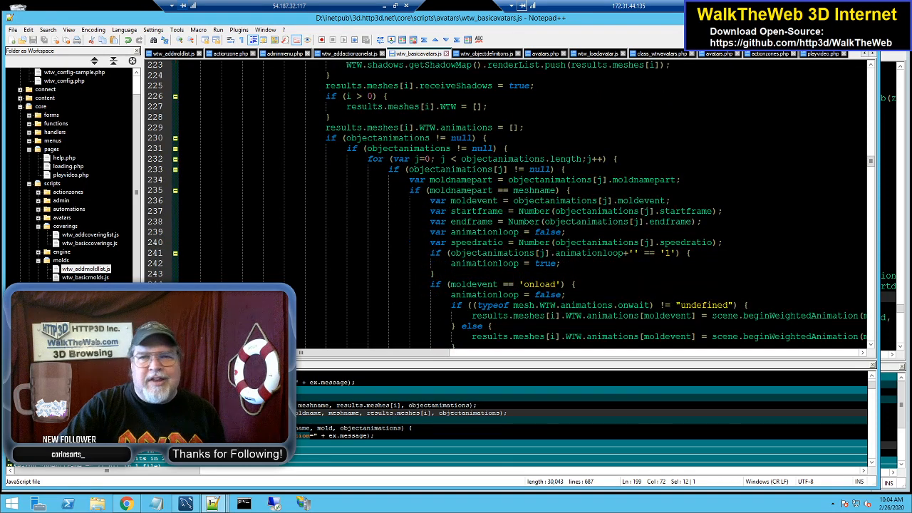
pyautogui.scroll(-2, 509, 207)
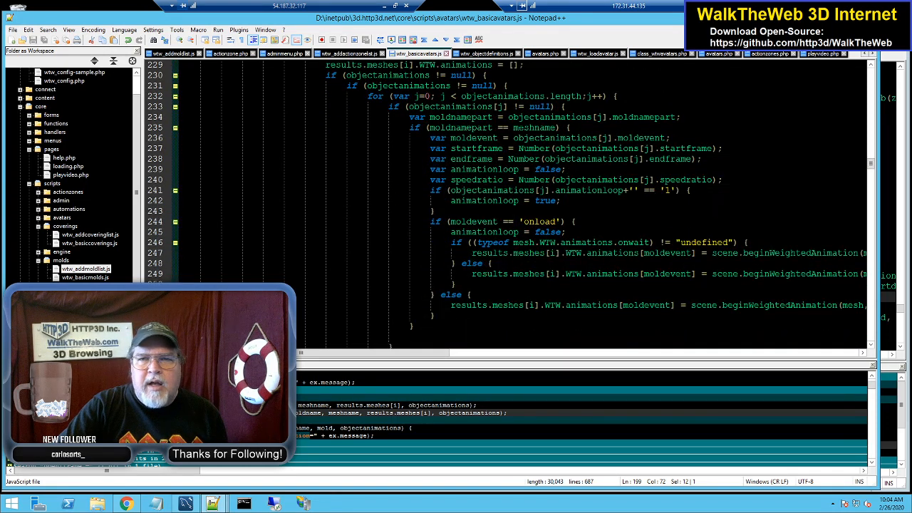
pyautogui.scroll(-1, 509, 207)
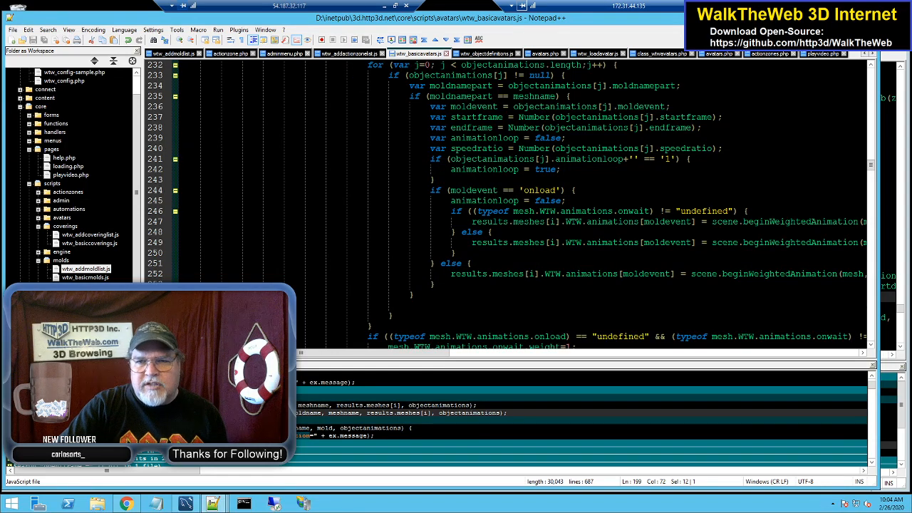
pyautogui.doubleClick(613, 222)
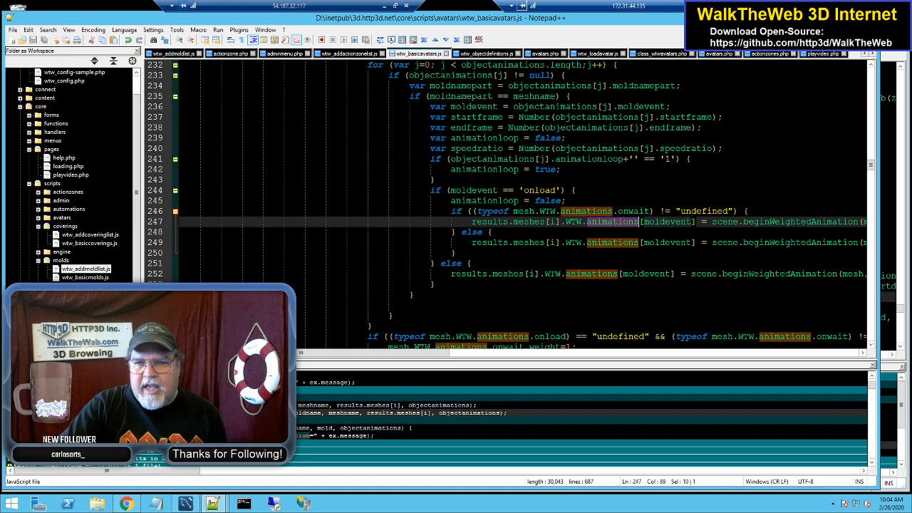
pyautogui.doubleClick(762, 223)
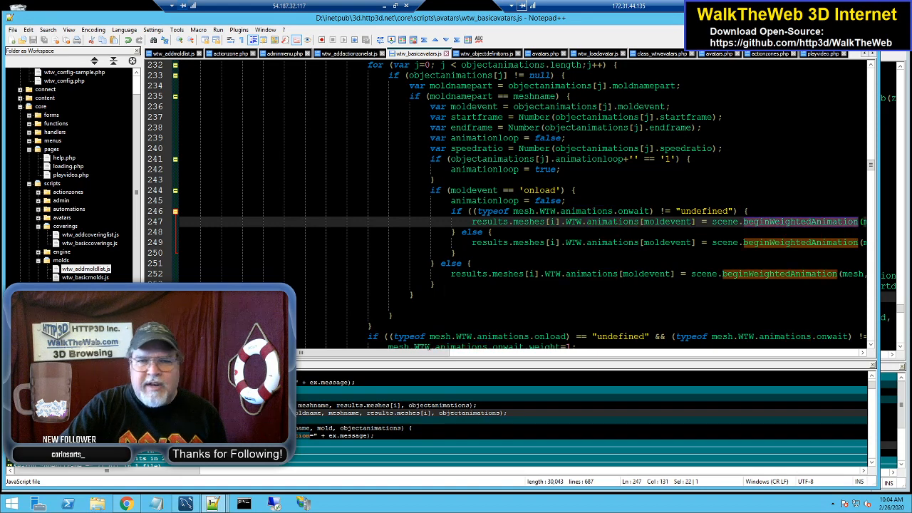
# Examine the arguments of the beginWeightedAnimation calls and the code below them down to the skeletons check
pyautogui.moveTo(422, 354); pyautogui.dragTo(460, 360)
pyautogui.scroll(-1, 506, 207)
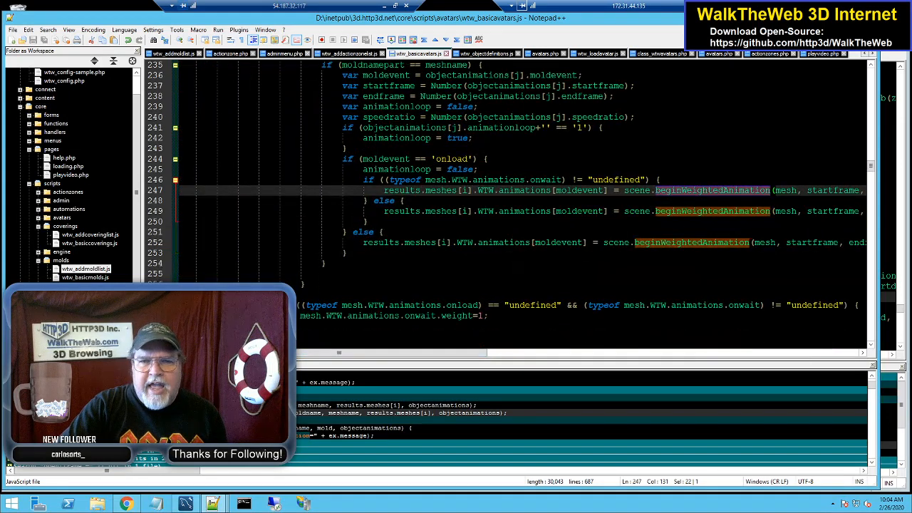
pyautogui.scroll(-2, 506, 206)
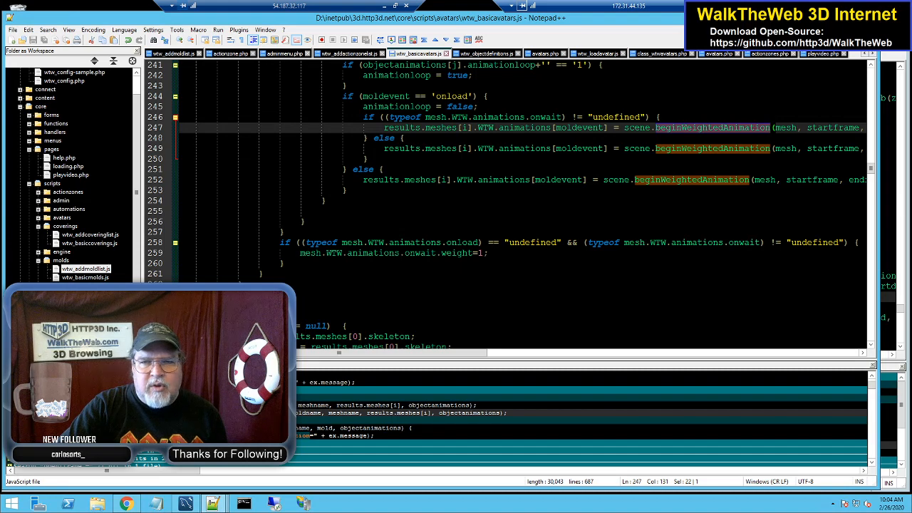
pyautogui.scroll(-2, 506, 207)
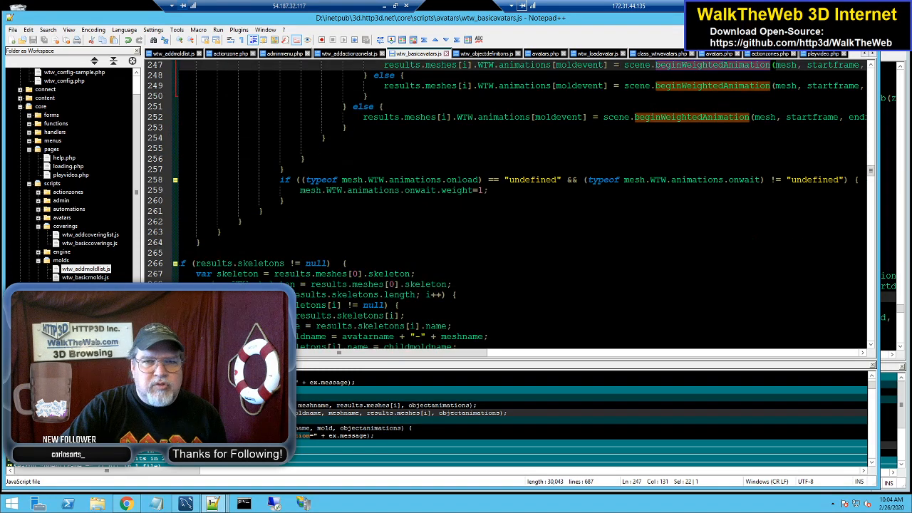
pyautogui.scroll(1, 510, 205)
pyautogui.scroll(2, 513, 207)
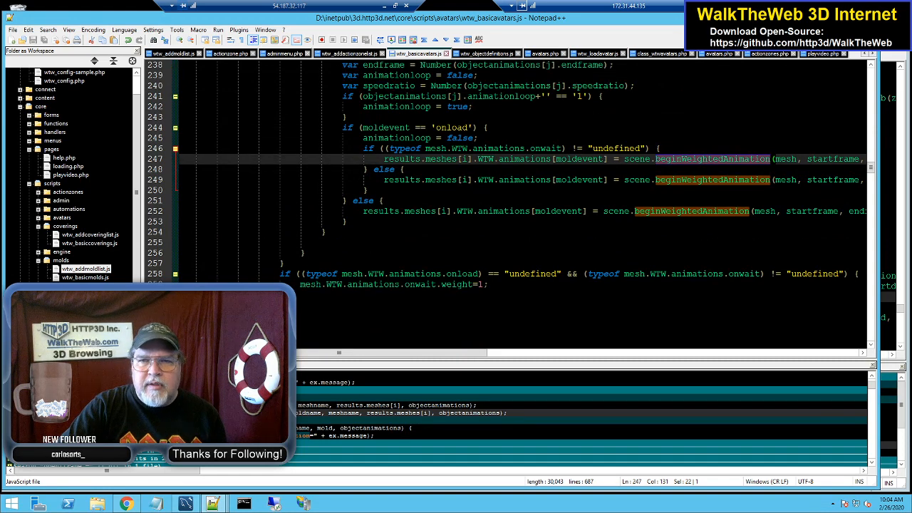
# Highlight WTW and animations in the line that initializes each mesh's empty animations array
pyautogui.scroll(5, 510, 207)
pyautogui.scroll(-1, 509, 206)
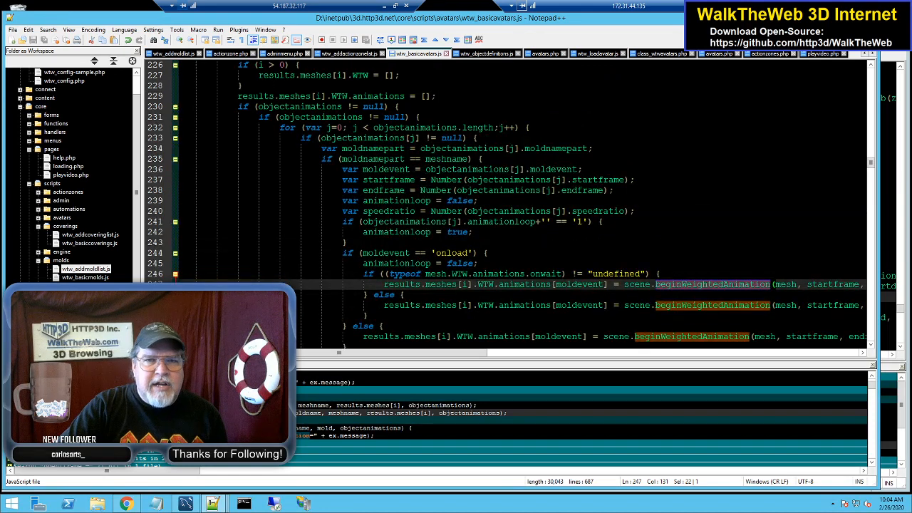
pyautogui.doubleClick(378, 96)
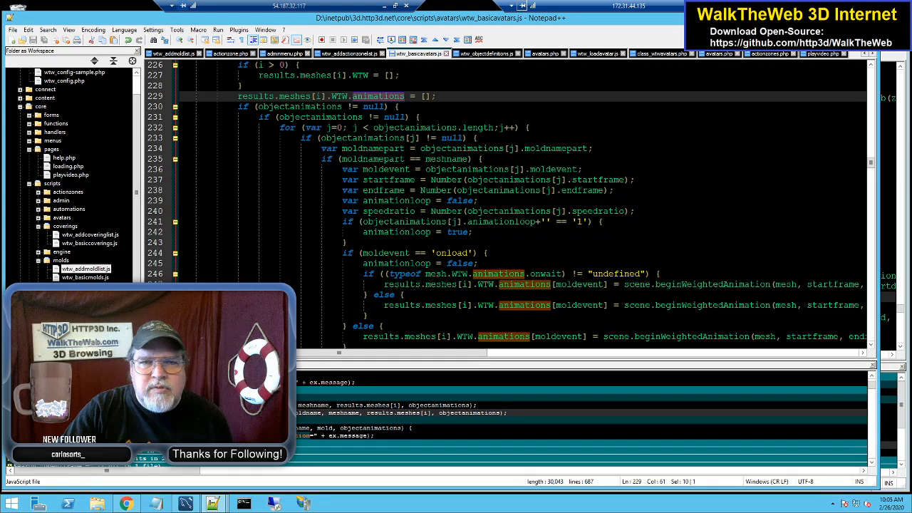
pyautogui.doubleClick(339, 96)
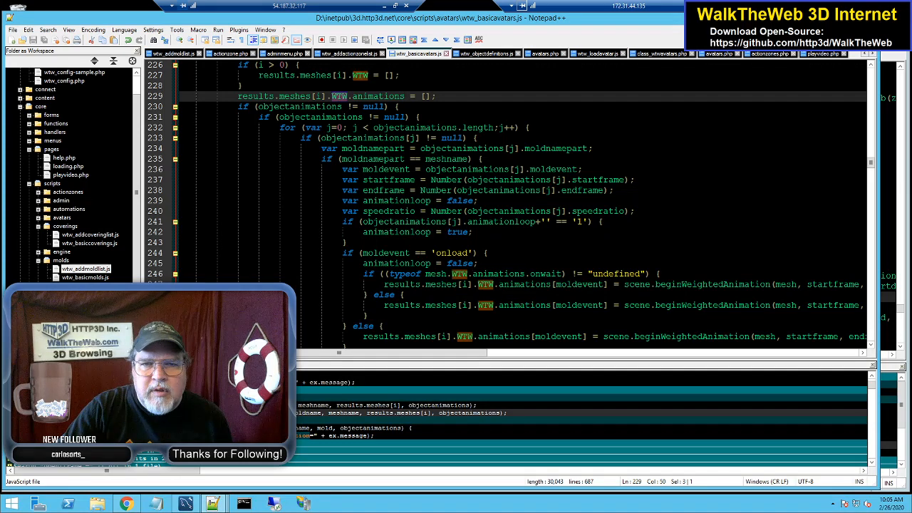
pyautogui.scroll(-2, 507, 207)
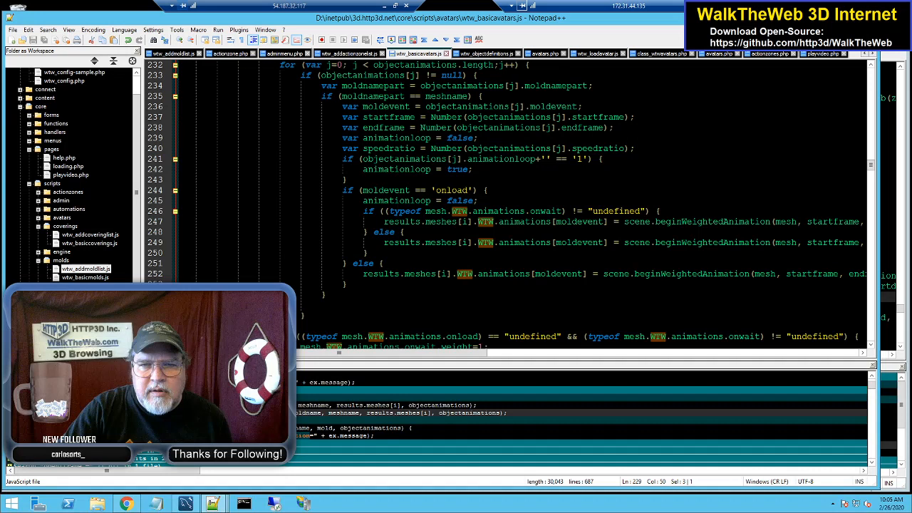
pyautogui.scroll(2, 506, 207)
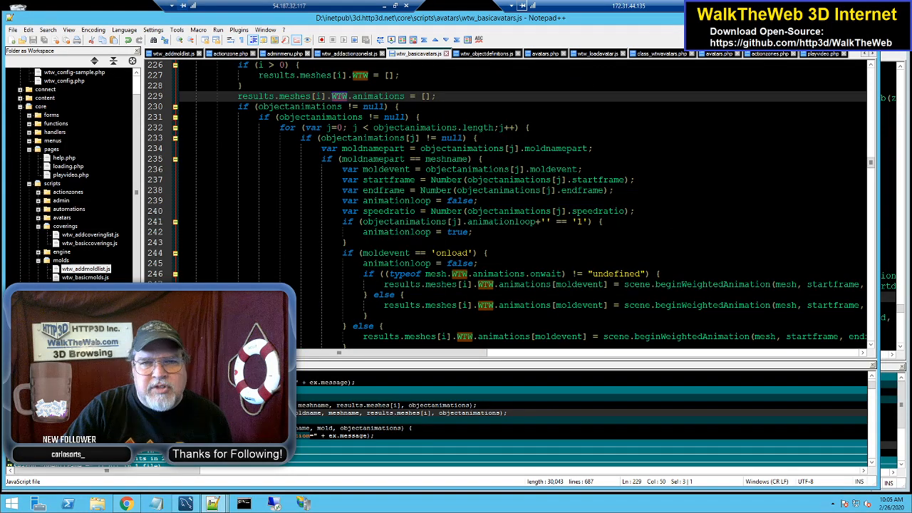
pyautogui.doubleClick(378, 97)
# Review how the animations array is filled, down to the onwait weight setting, and clear the word highlighting
pyautogui.scroll(3, 506, 206)
pyautogui.scroll(-2, 506, 206)
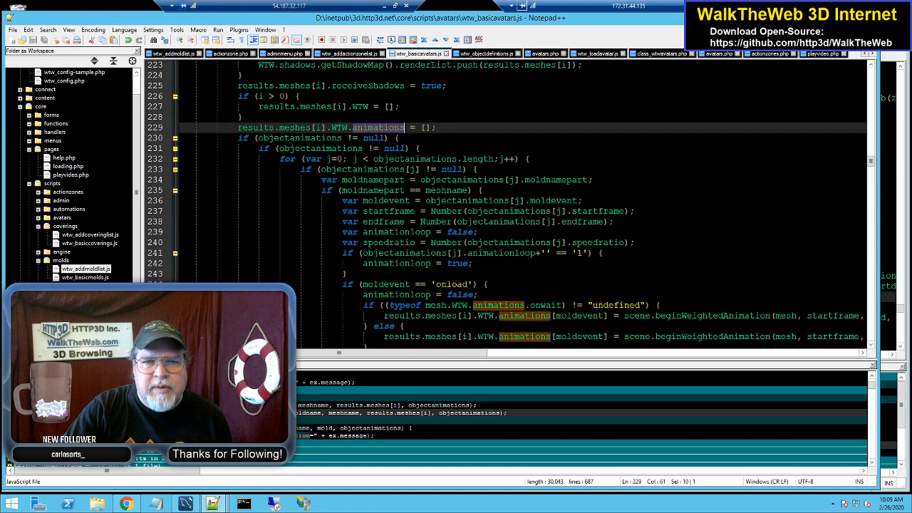
pyautogui.scroll(-3, 506, 206)
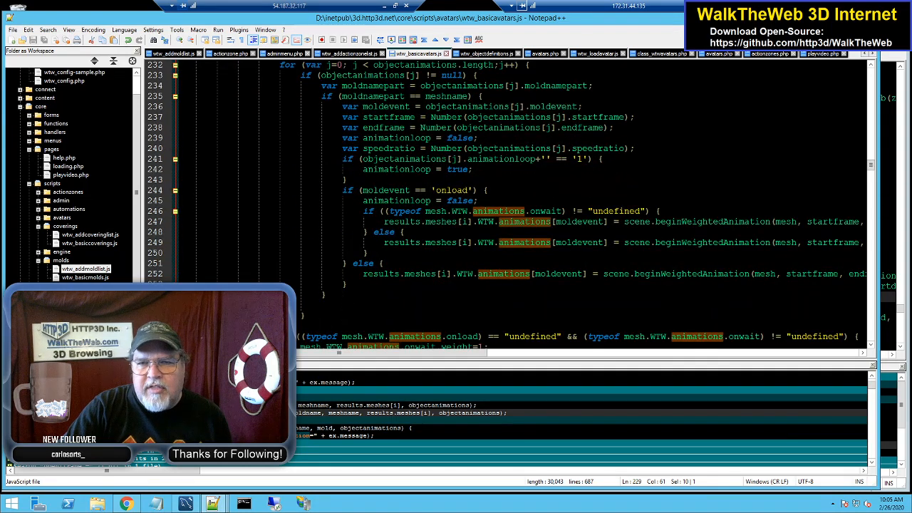
pyautogui.scroll(-2, 506, 207)
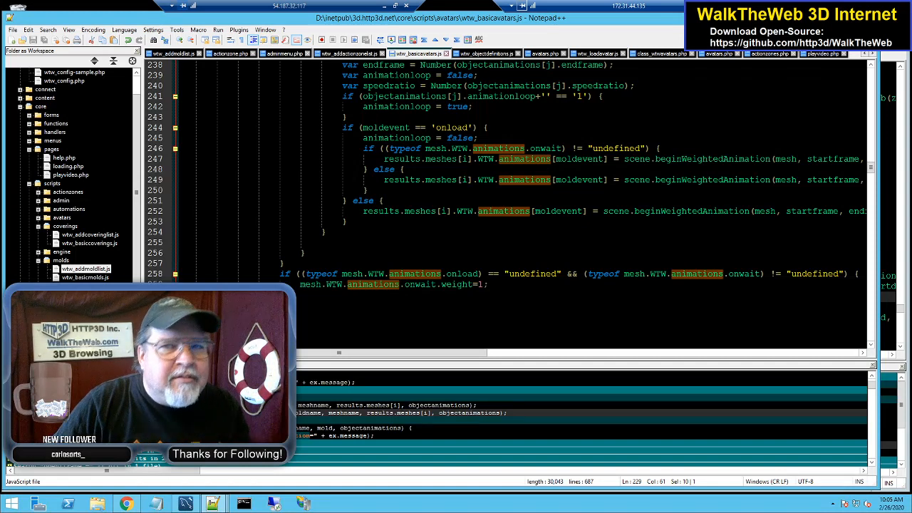
pyautogui.click(259, 138)
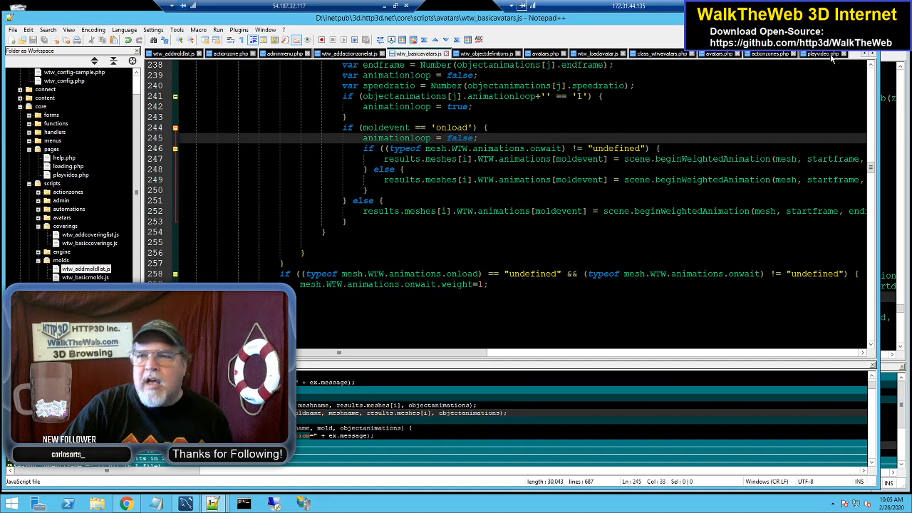
# Bring up the open file wtw_core.js and highlight moveAvatar in its function definition
pyautogui.click(866, 55)
pyautogui.click(866, 55)
pyautogui.click(866, 55)
pyautogui.click(866, 55)
pyautogui.click(866, 55)
pyautogui.click(866, 55)
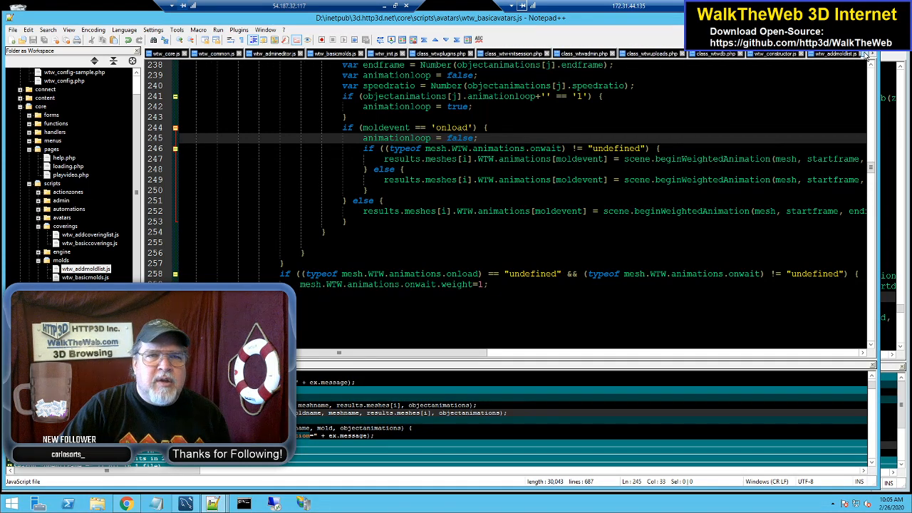
pyautogui.click(170, 54)
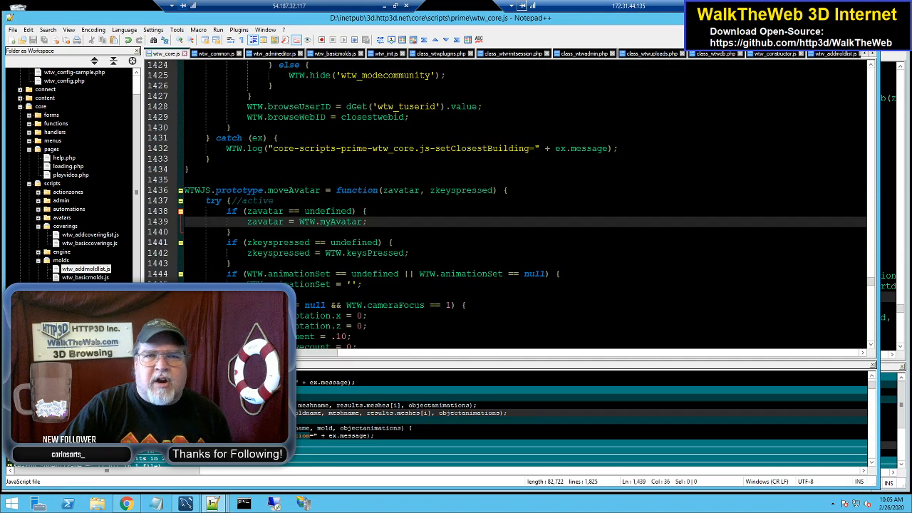
pyautogui.tripleClick(298, 189)
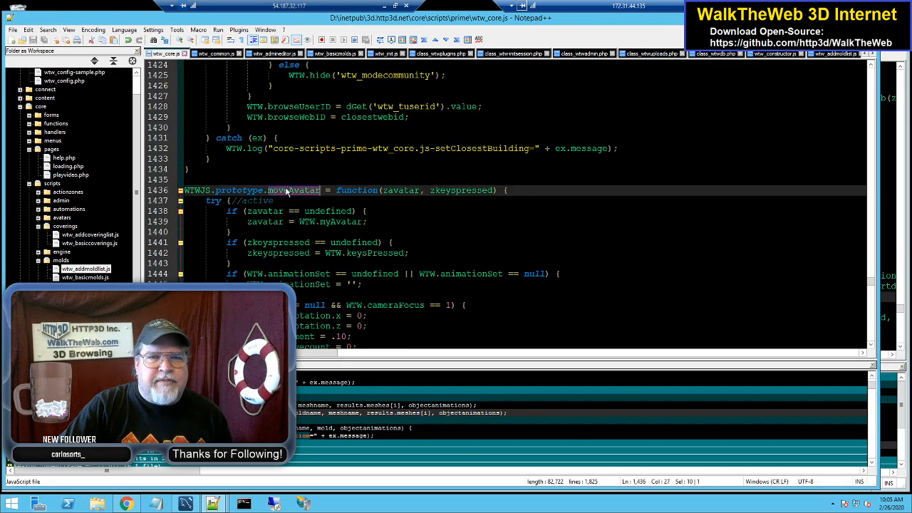
pyautogui.click(297, 190)
pyautogui.doubleClick(297, 189)
# Examine how moveAvatar maps each pressed key code to an animation, from space jump to sit wait
pyautogui.scroll(-2, 298, 190)
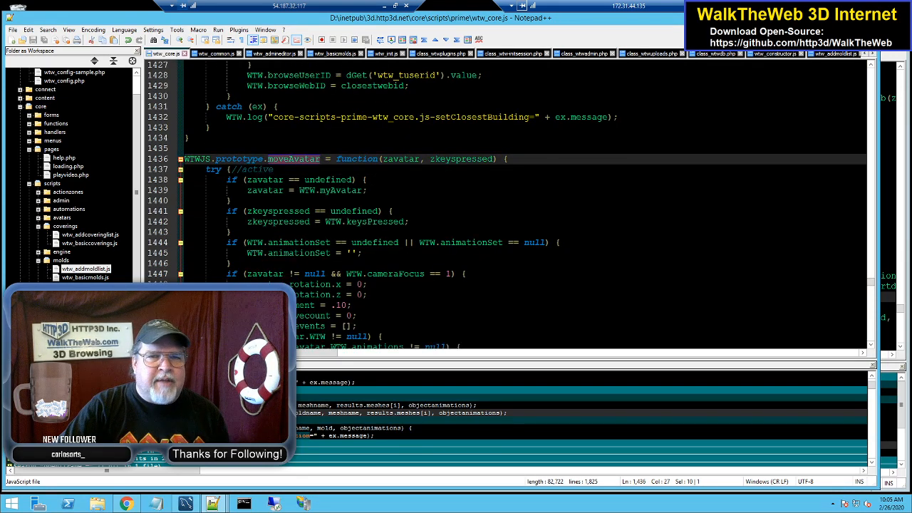
pyautogui.scroll(-10, 297, 189)
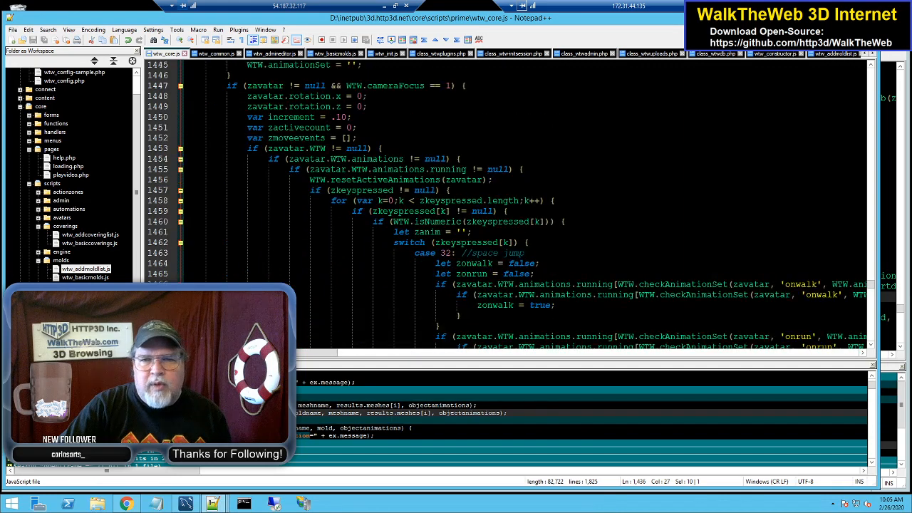
pyautogui.scroll(-17, 297, 189)
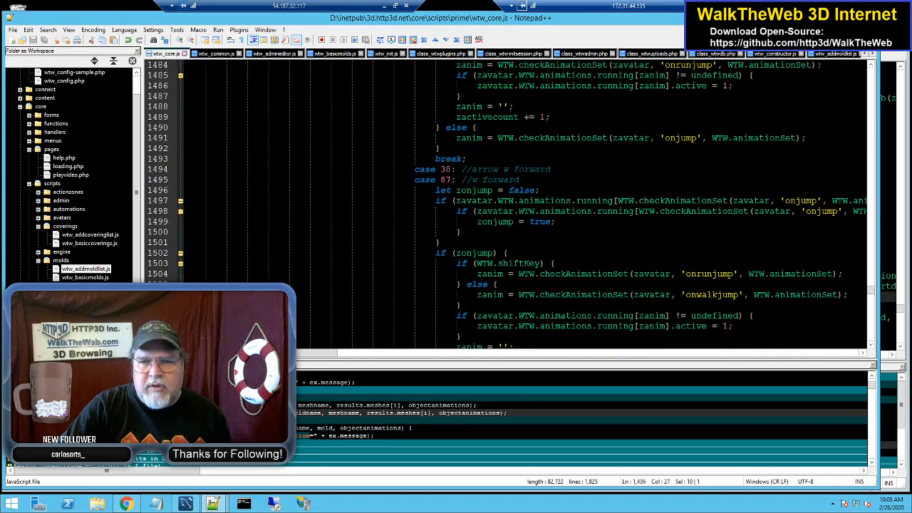
pyautogui.scroll(-7, 297, 189)
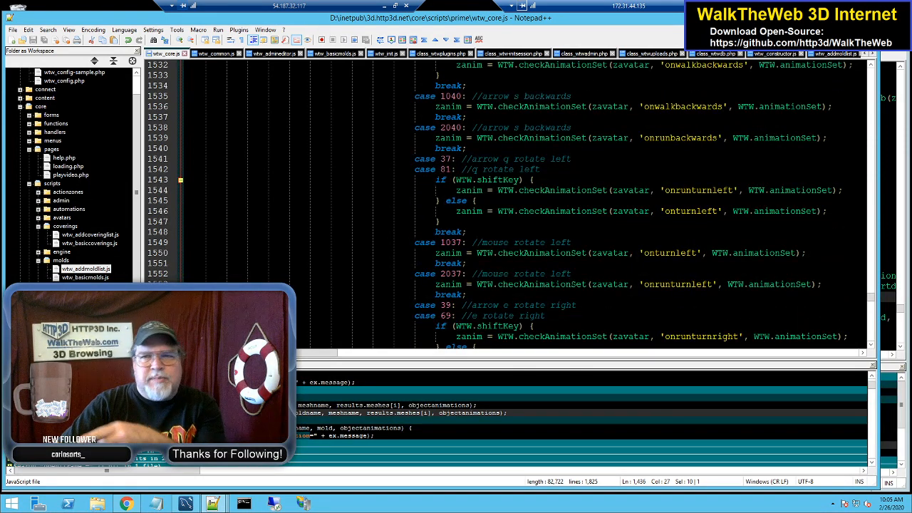
pyautogui.scroll(-14, 505, 206)
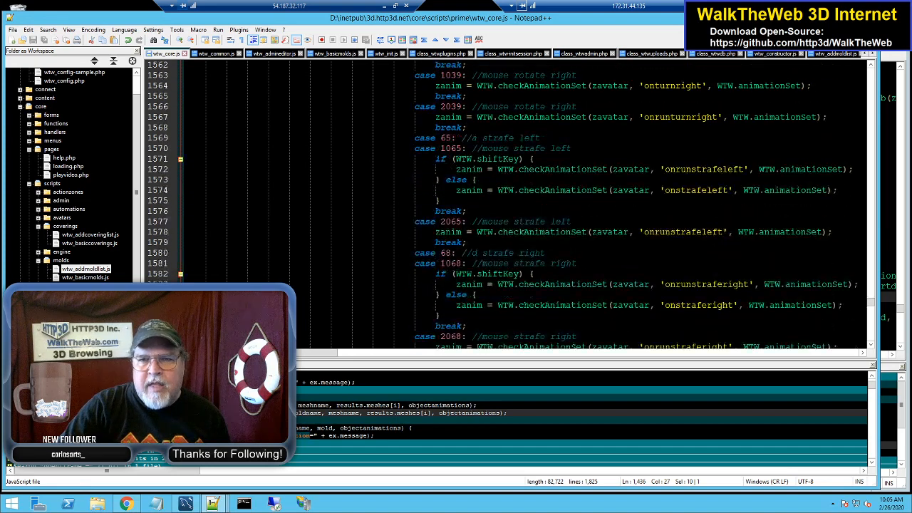
pyautogui.scroll(-4, 505, 206)
pyautogui.scroll(-9, 504, 206)
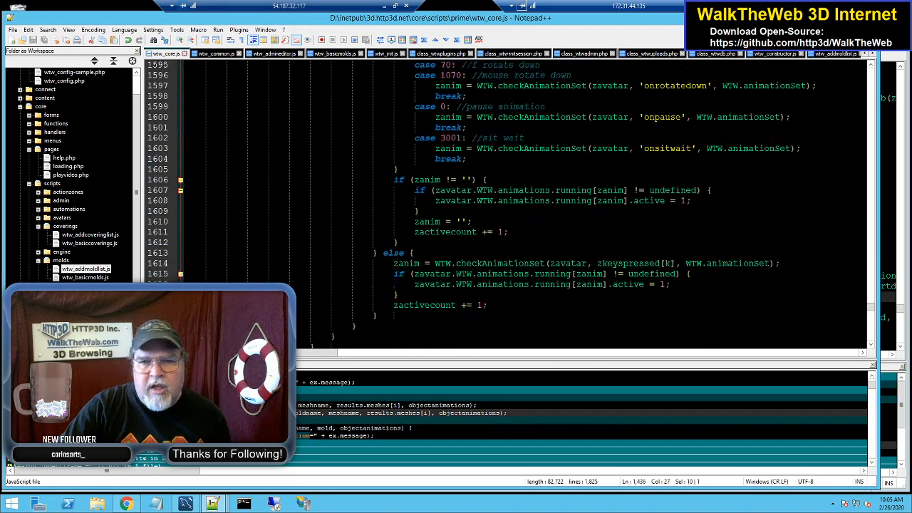
# Examine the code that sets the weight of each running animation, down to the zmoveevents array
pyautogui.scroll(-4, 505, 206)
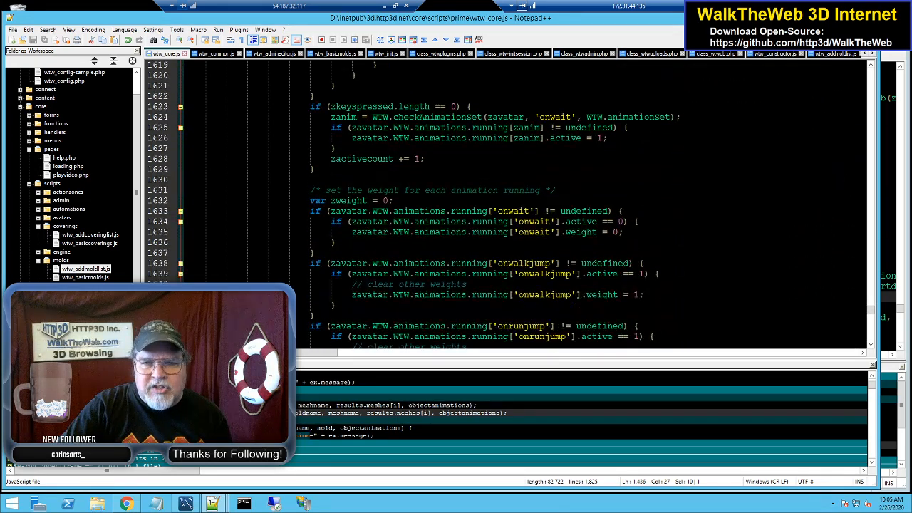
pyautogui.scroll(-5, 505, 206)
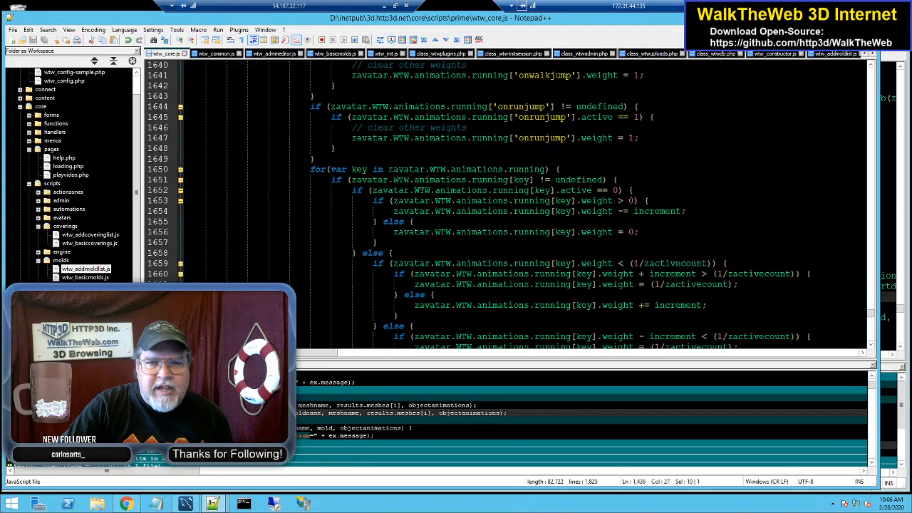
pyautogui.scroll(-4, 504, 206)
pyautogui.scroll(2, 504, 206)
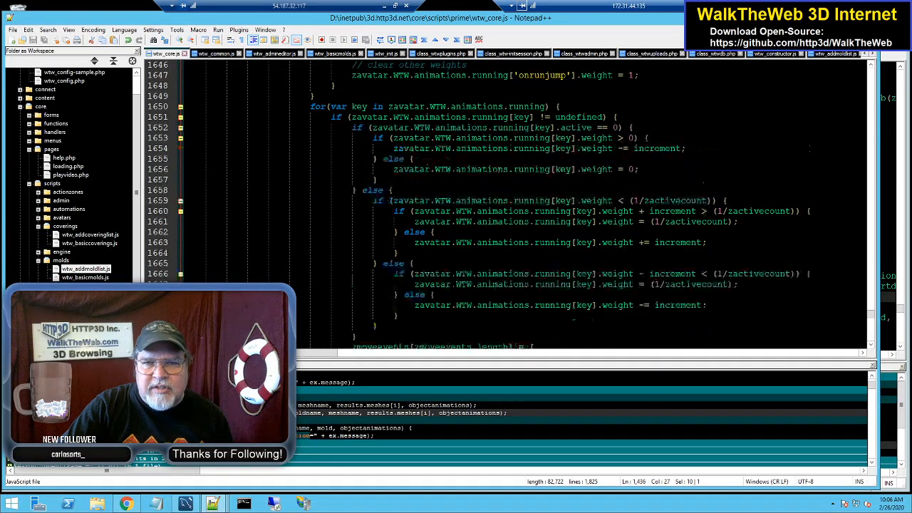
pyautogui.scroll(-4, 504, 206)
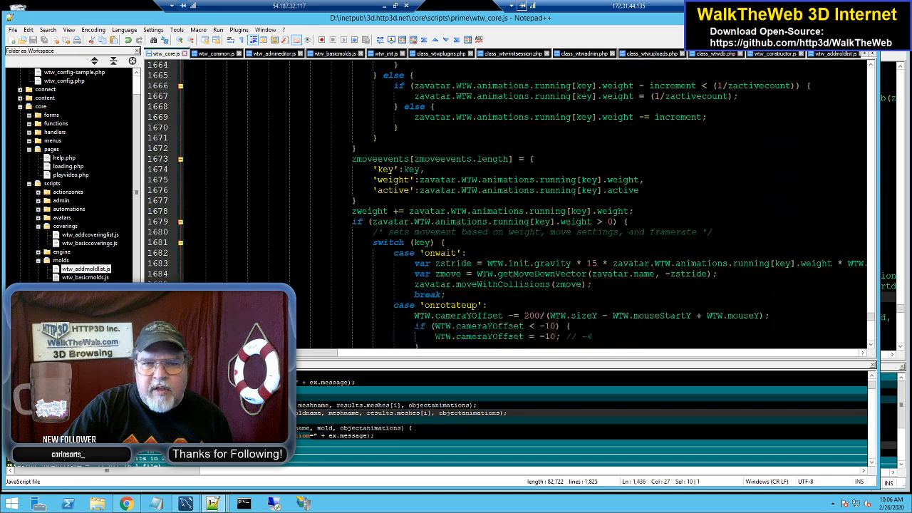
# Highlight the onwait case name and its zstride variable in the switch that sets avatar movement
pyautogui.scroll(-4, 505, 206)
pyautogui.doubleClick(440, 190)
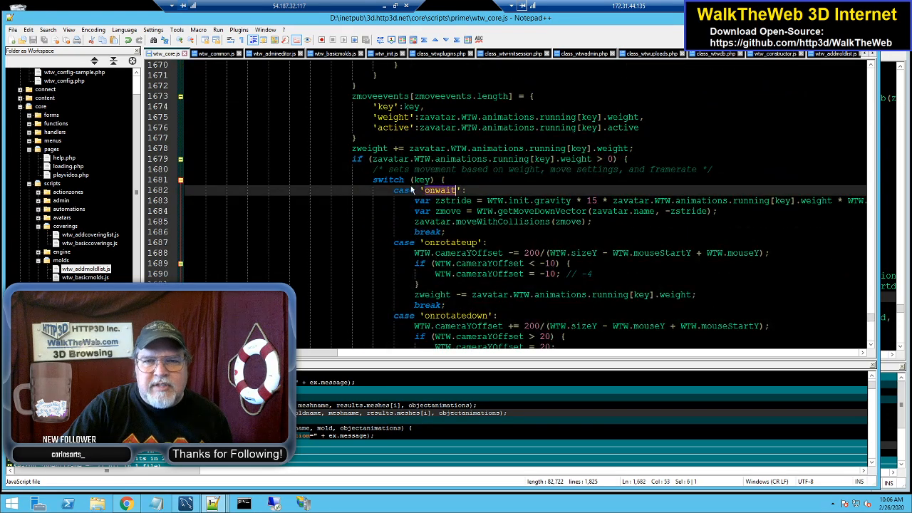
pyautogui.scroll(-1, 456, 190)
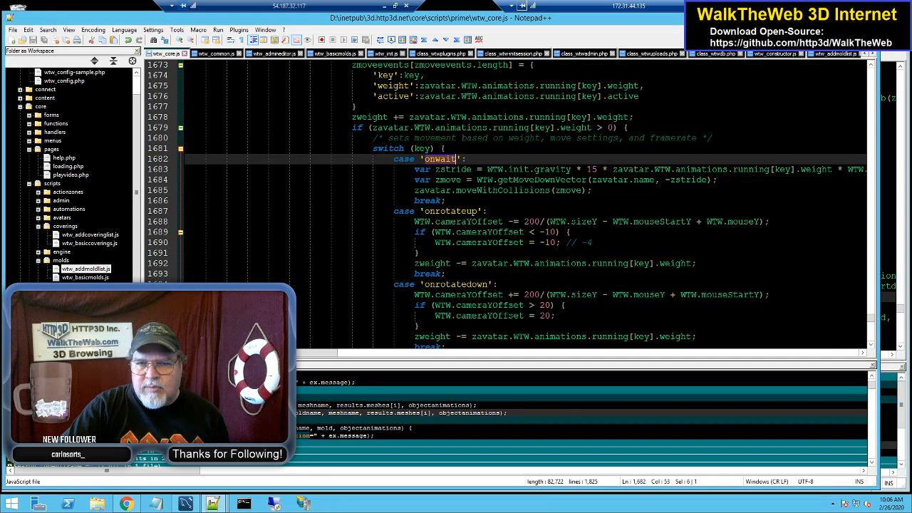
pyautogui.press('Down')
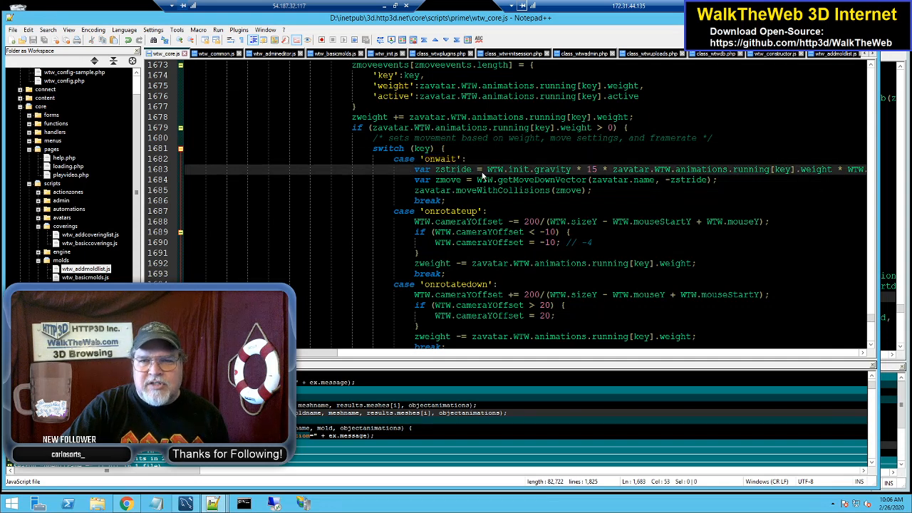
pyautogui.doubleClick(455, 170)
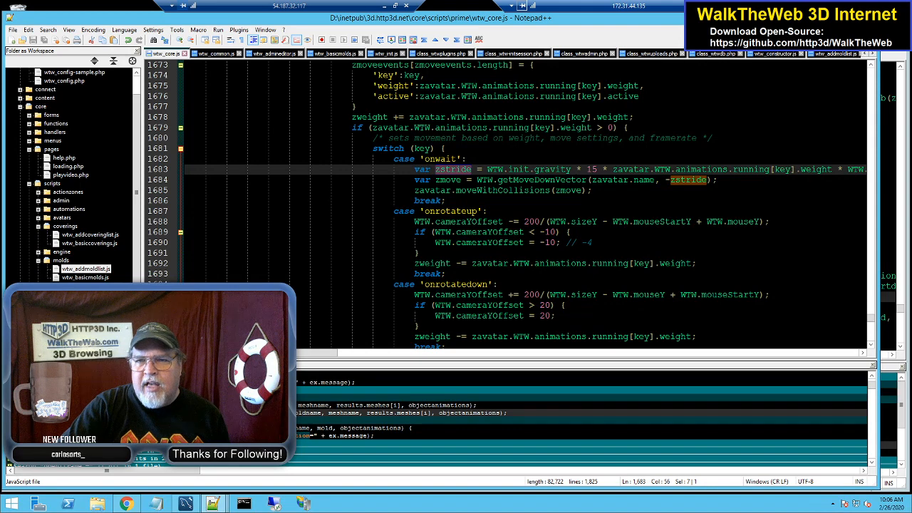
# Highlight the factor 15, the fps divisor, walkSpeed and gravity in the onwait case's zstride formula
pyautogui.doubleClick(594, 170)
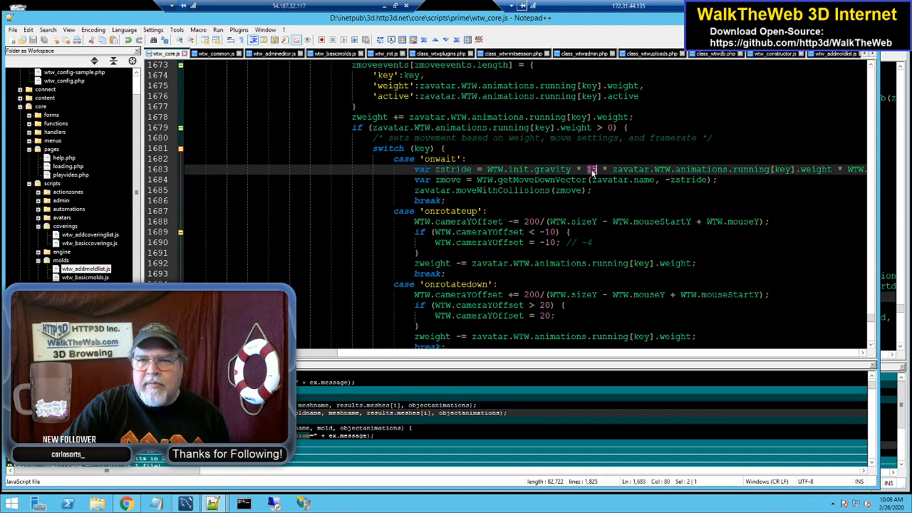
pyautogui.moveTo(326, 360); pyautogui.dragTo(363, 361)
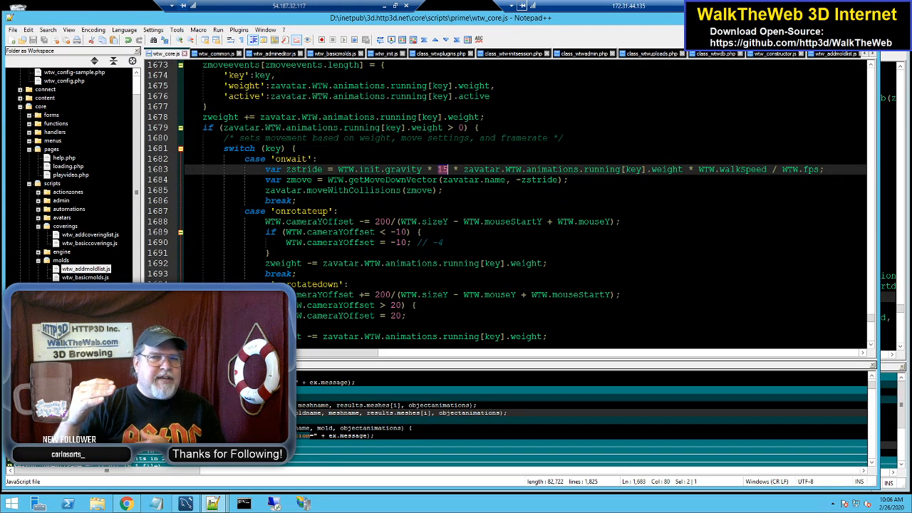
pyautogui.moveTo(782, 168); pyautogui.dragTo(824, 169)
pyautogui.click(747, 170)
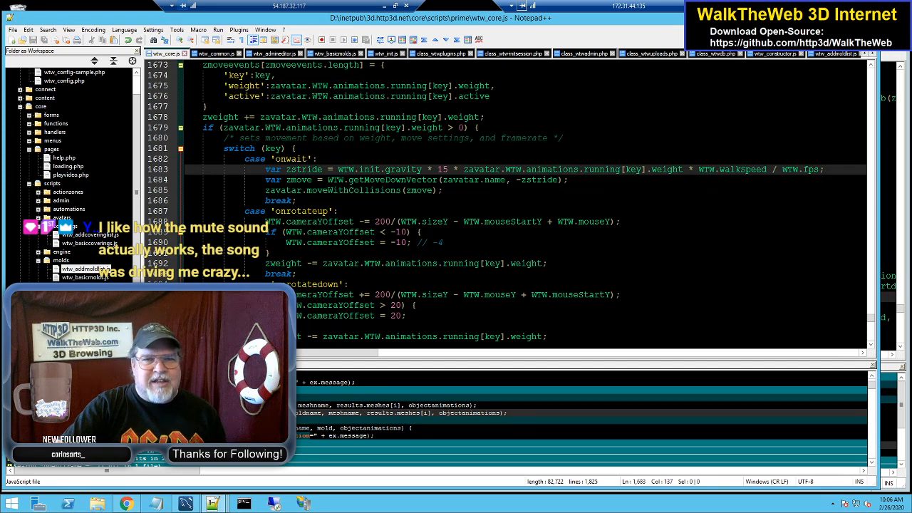
pyautogui.doubleClick(747, 169)
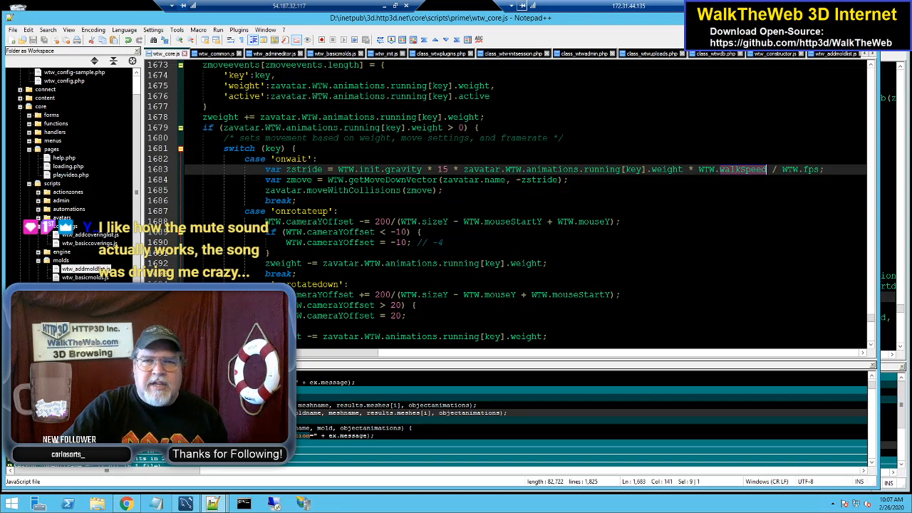
pyautogui.doubleClick(403, 169)
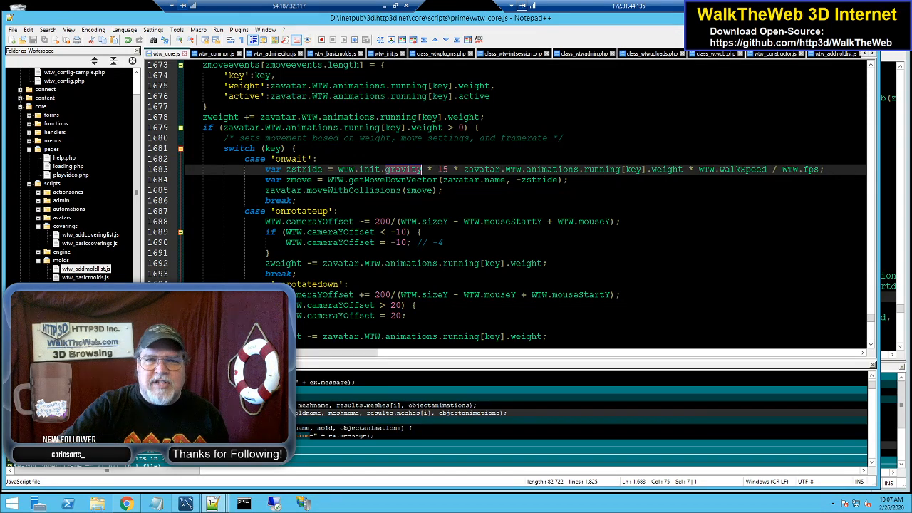
pyautogui.scroll(-2, 510, 207)
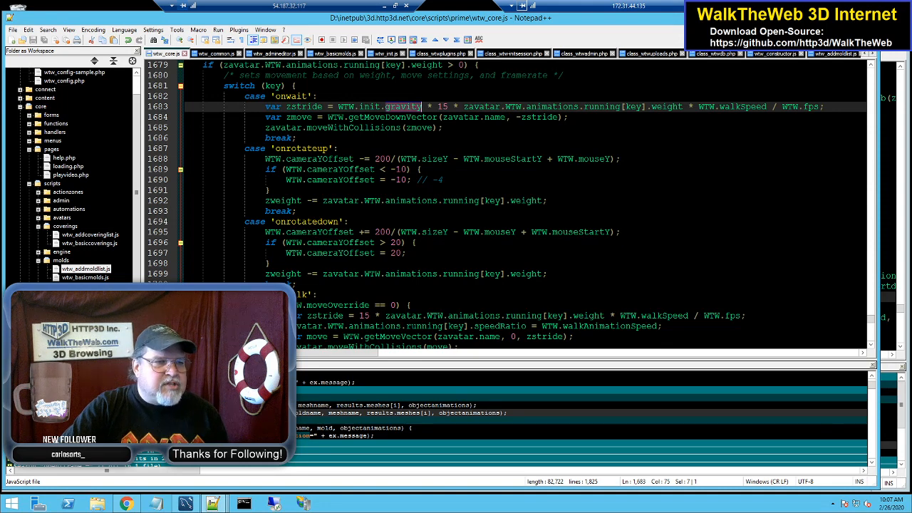
# Switch to the Demo Beach scene in the browser and turn its sound off
pyautogui.click(385, 6)
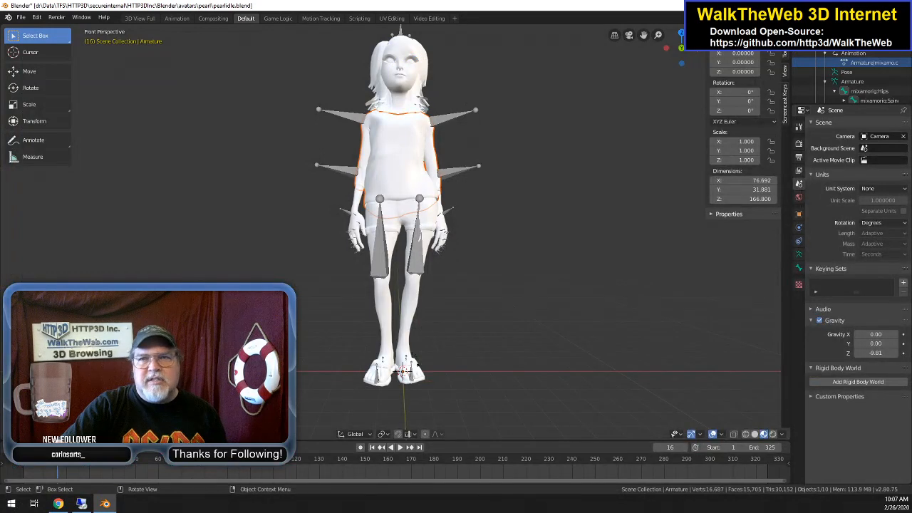
pyautogui.click(858, 6)
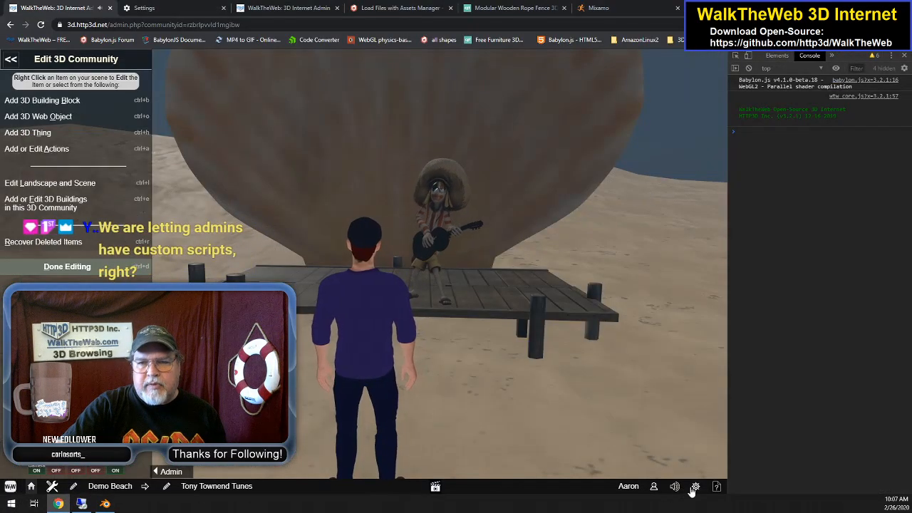
pyautogui.click(676, 487)
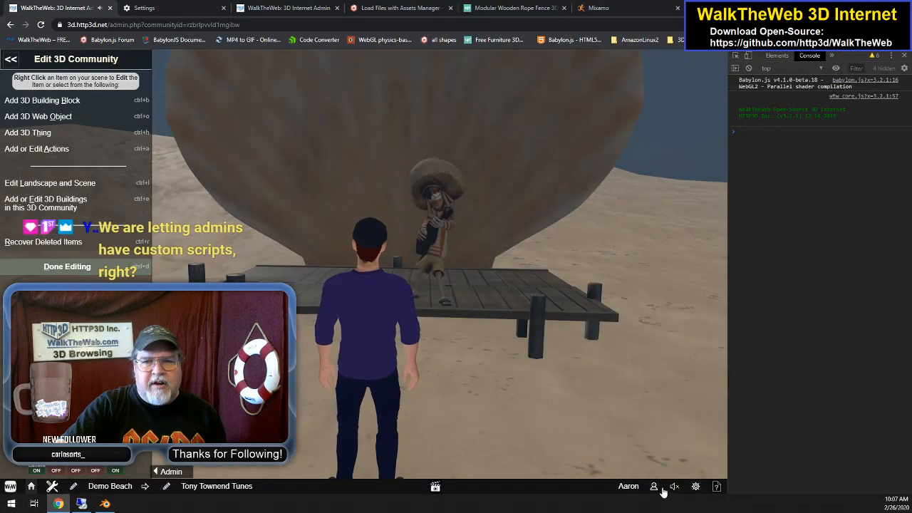
# Show the sound option in the scene's settings menu, close the menu, and try the sound toggle again
pyautogui.click(696, 487)
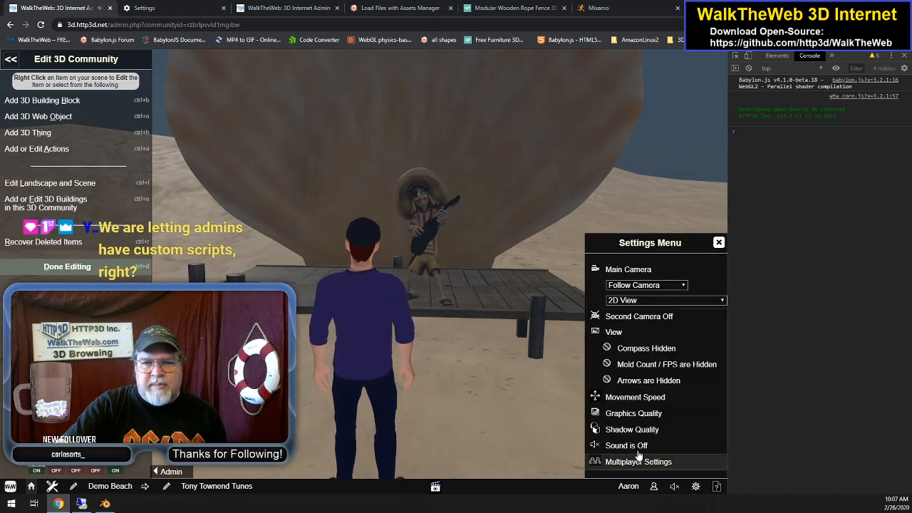
pyautogui.click(632, 453)
pyautogui.click(632, 453)
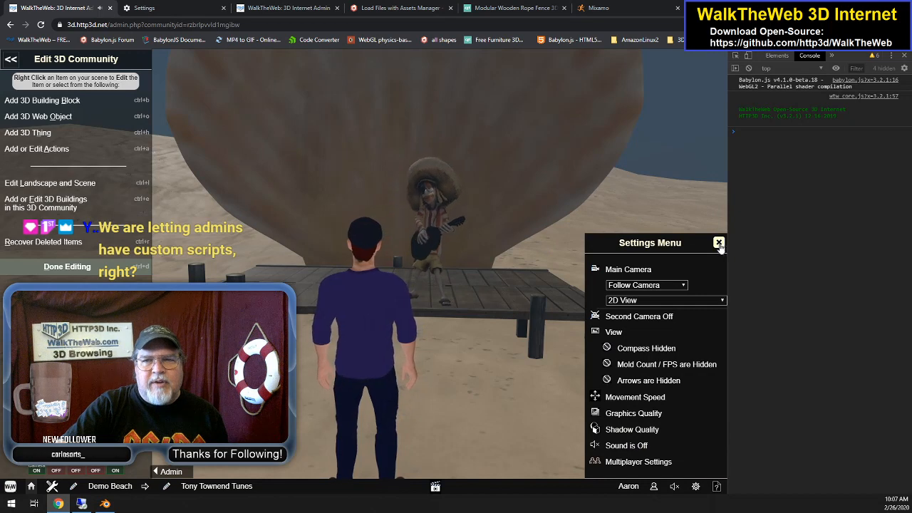
pyautogui.click(719, 242)
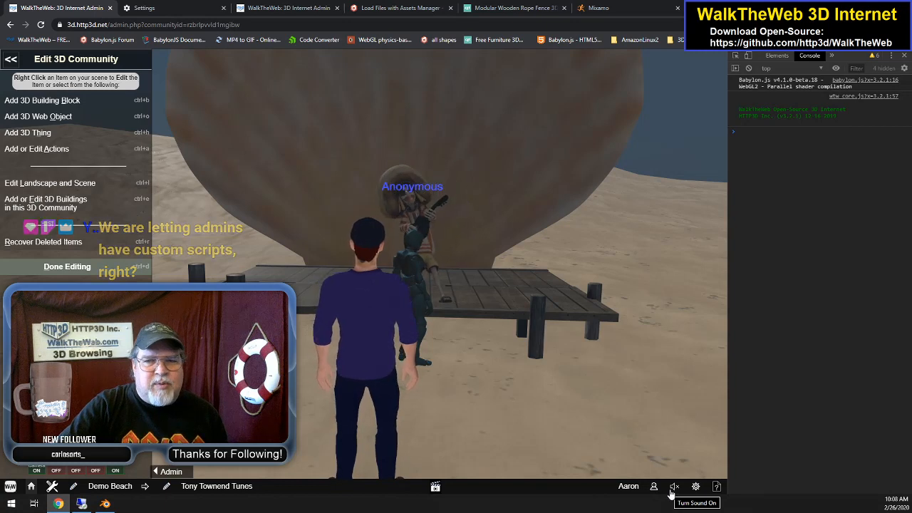
pyautogui.click(675, 490)
pyautogui.click(674, 489)
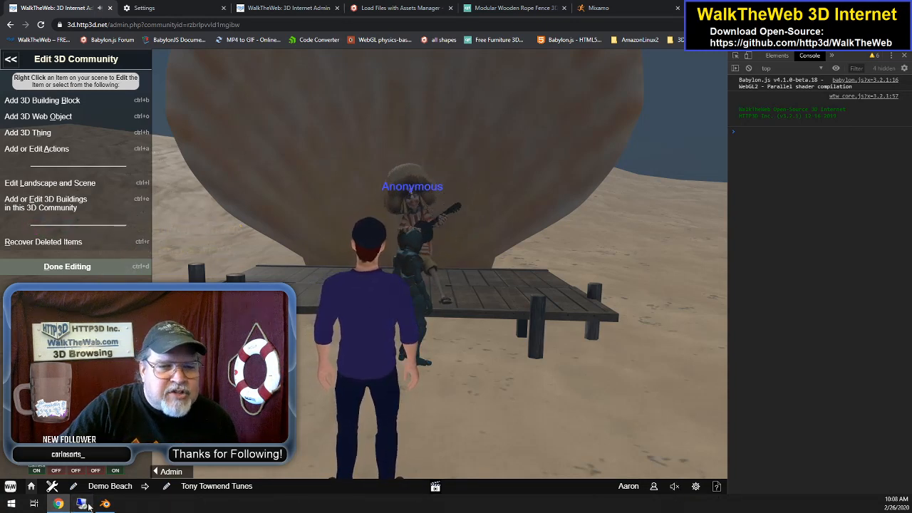
# Return to wtw_core.js and remove the "* WTW.walkSpeed" factor from the zstride formula in the onwait case
pyautogui.click(82, 504)
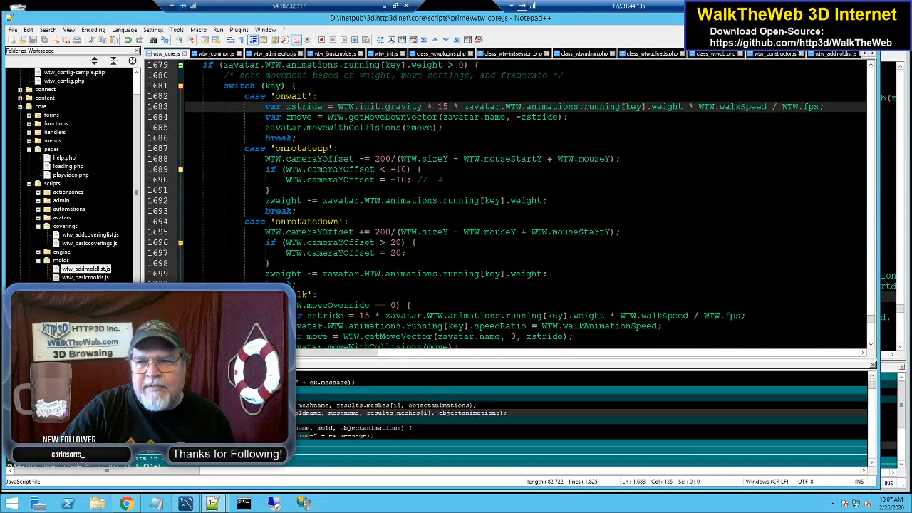
pyautogui.doubleClick(740, 106)
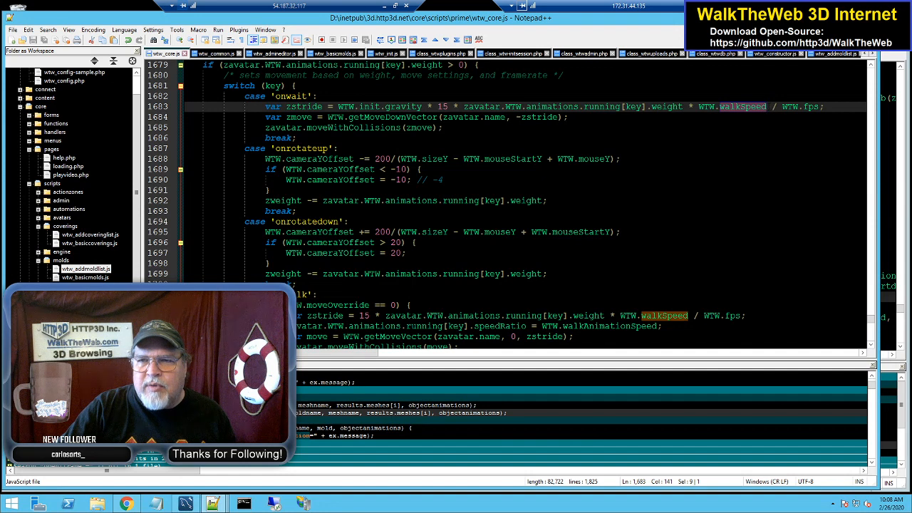
pyautogui.press('Right')
pyautogui.moveTo(767, 107); pyautogui.dragTo(685, 107)
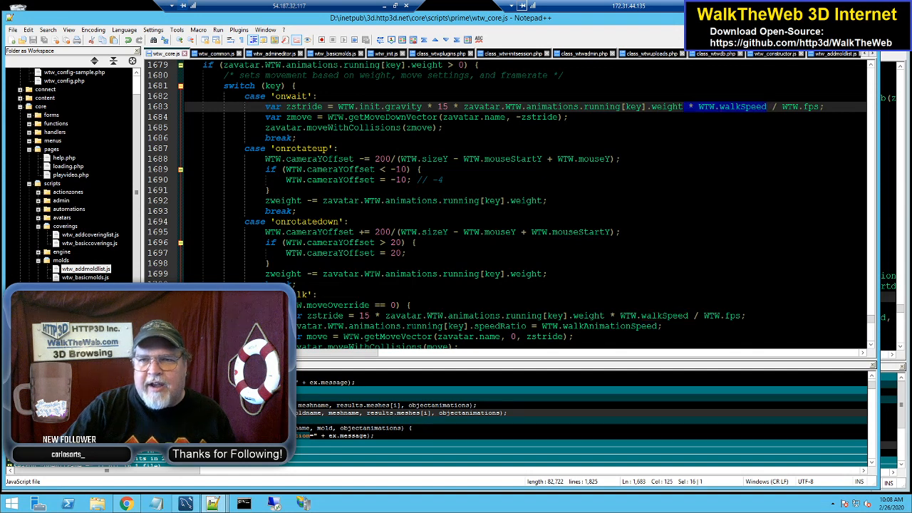
pyautogui.press('Delete')
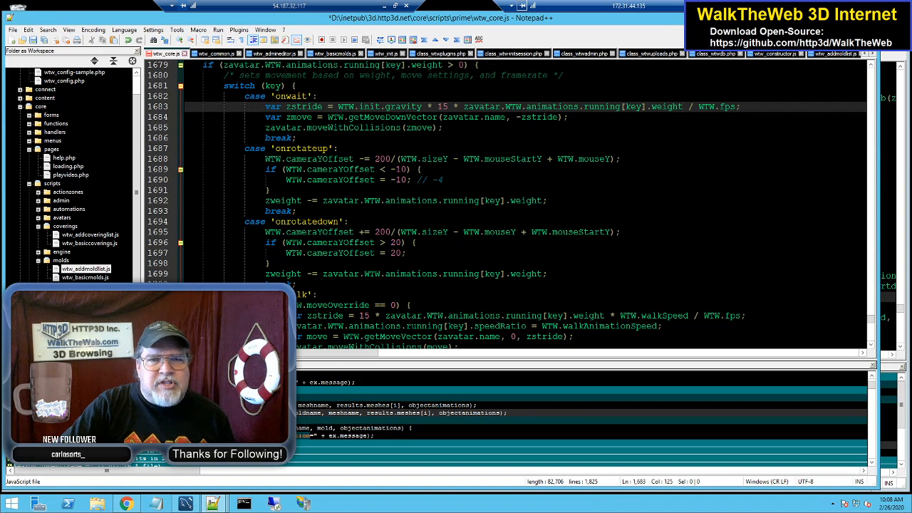
# Highlight the zmove variable that receives the getMoveDownVector result in the onwait case
pyautogui.click(300, 117)
pyautogui.doubleClick(300, 117)
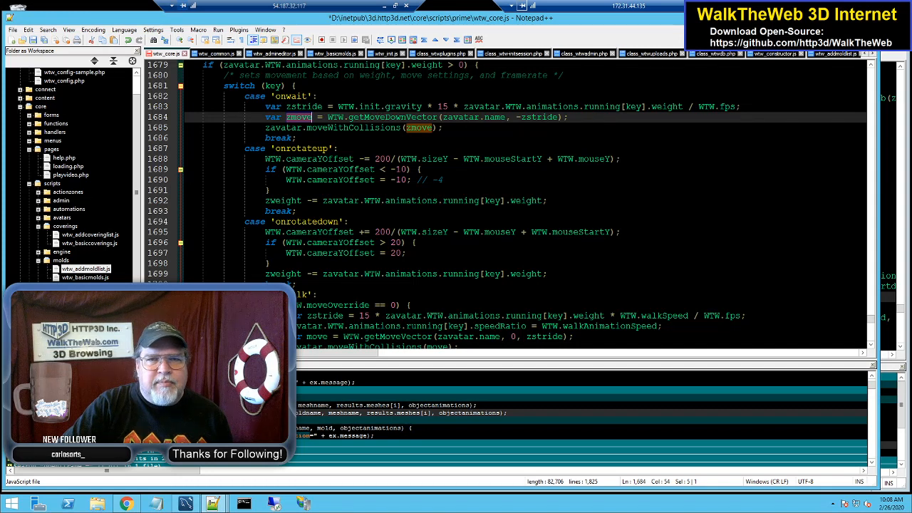
pyautogui.click(396, 117)
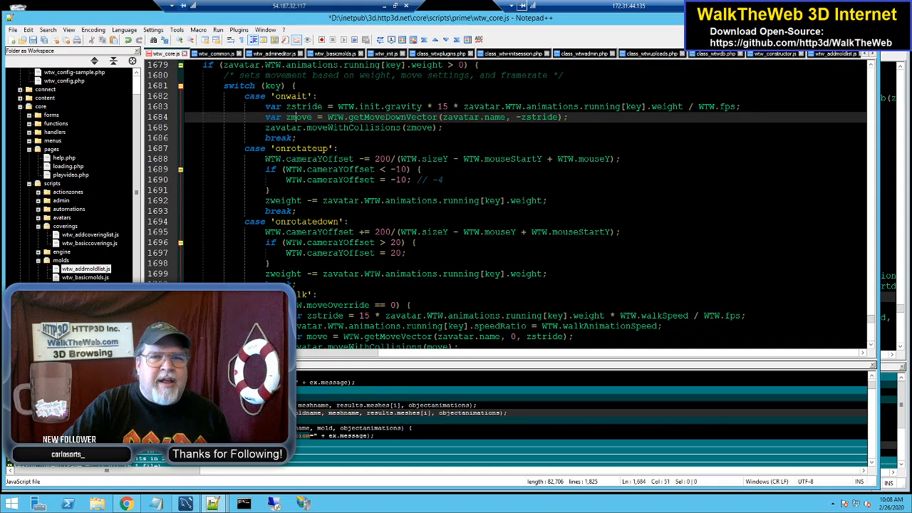
pyautogui.doubleClick(296, 117)
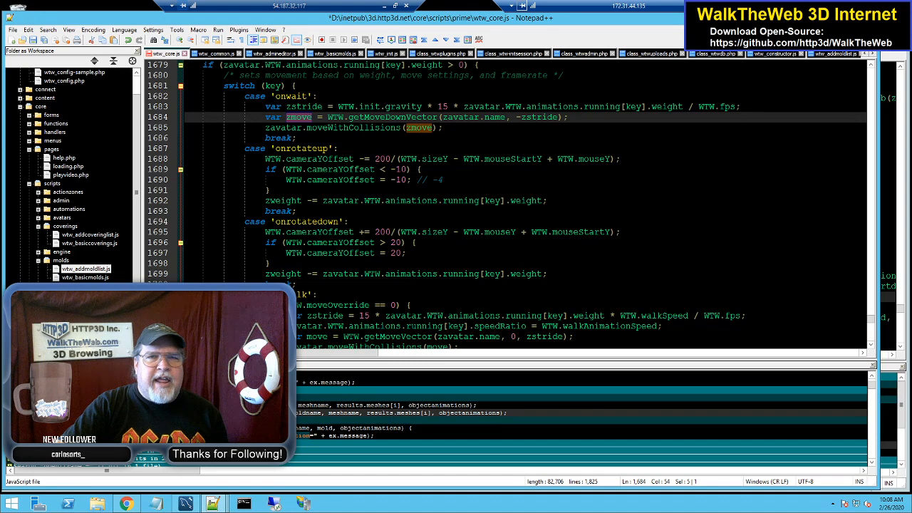
# Save the edited wtw_core.js and reload the Demo Beach admin page in the browser
pyautogui.click(44, 40)
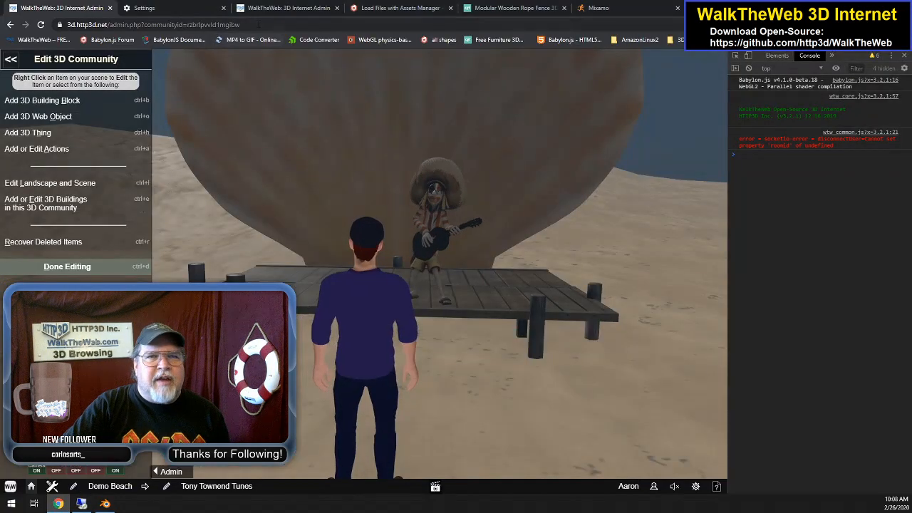
pyautogui.click(258, 23)
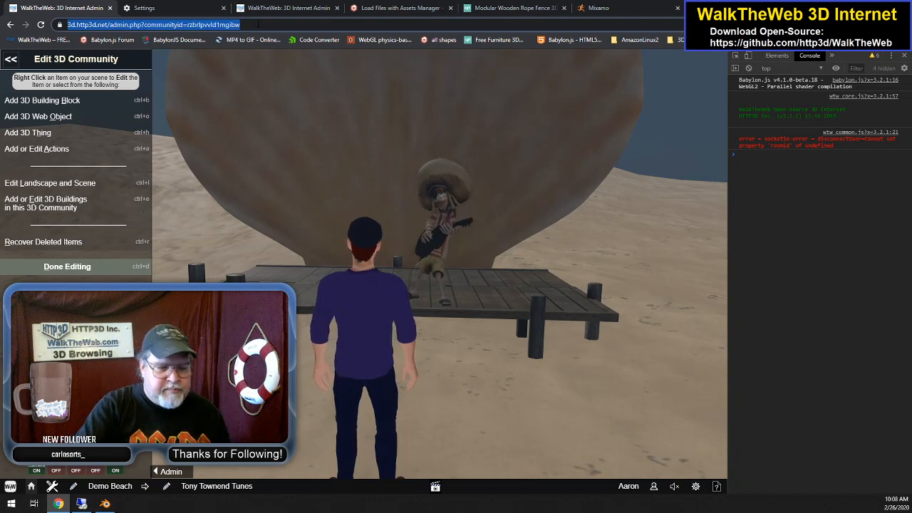
pyautogui.press('Return')
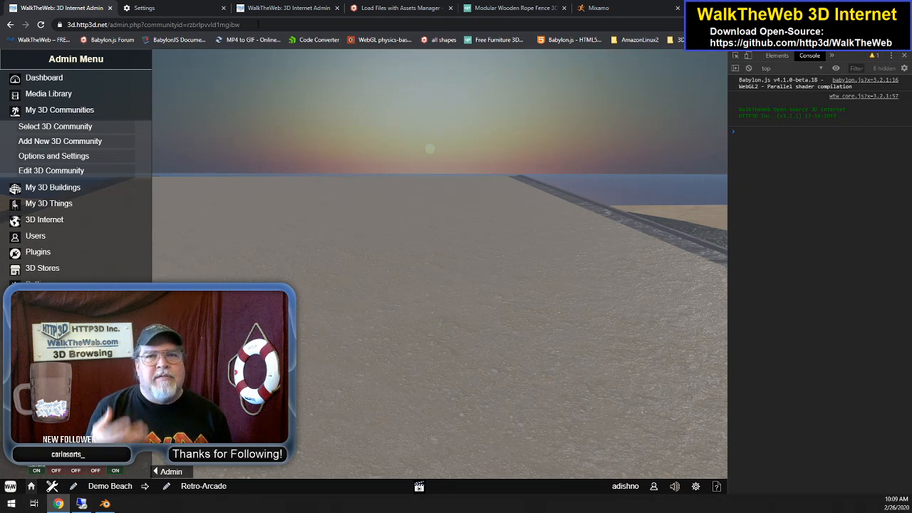
# Walk the avatar along the walkway beside the stone wall, turning both ways to show the movement blending
pyautogui.press('Up')
pyautogui.press('Right')
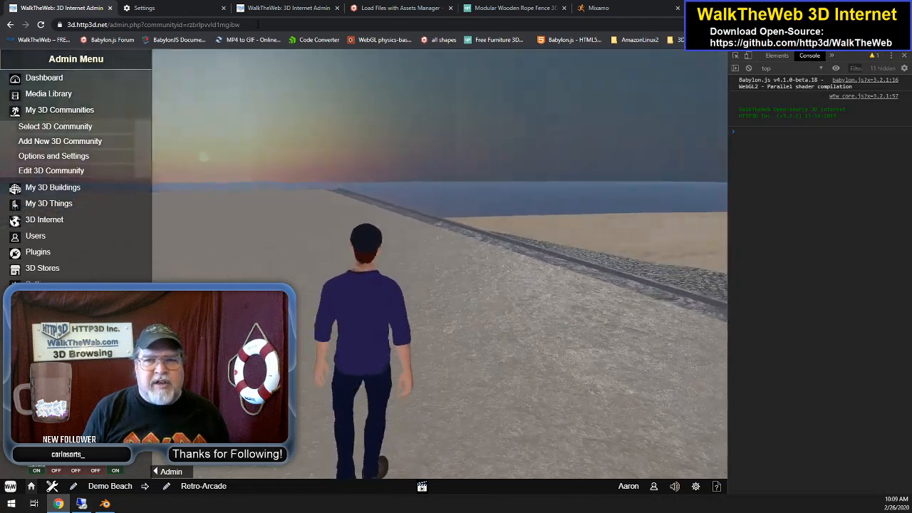
pyautogui.press('Right')
pyautogui.press('Left')
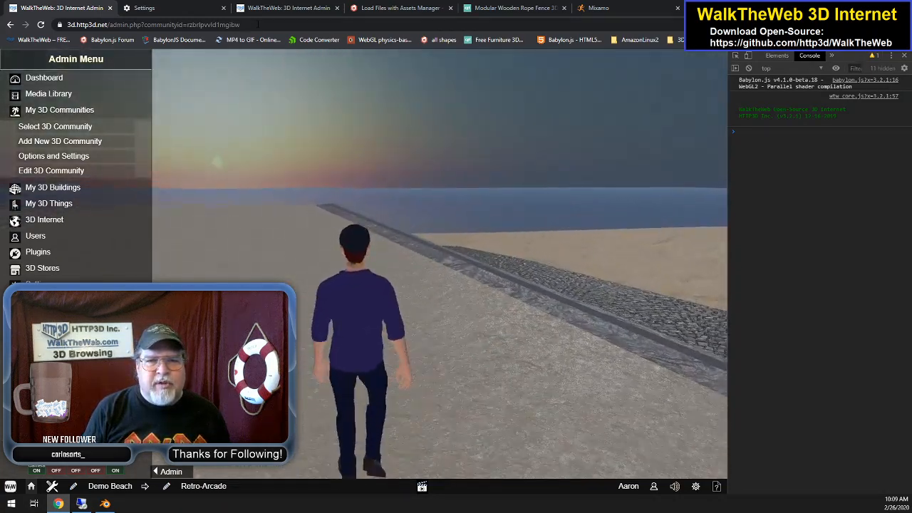
pyautogui.press('Right')
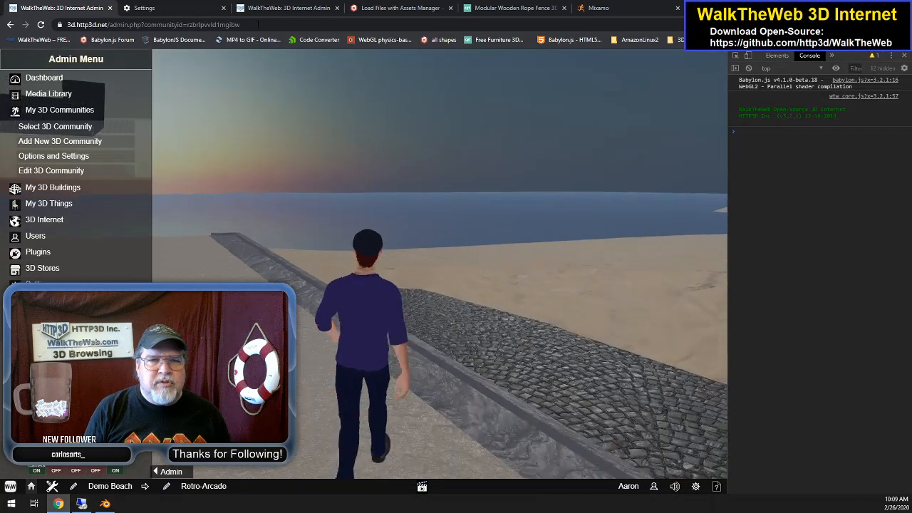
pyautogui.press('Left')
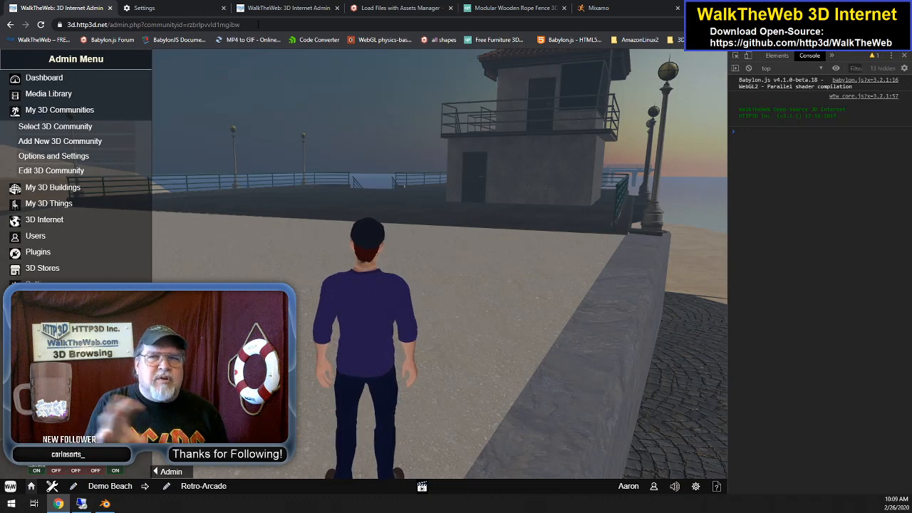
# Turn the avatar past the beach and lifeguard booth, and move it forward along the cobblestone road
pyautogui.press('Right')
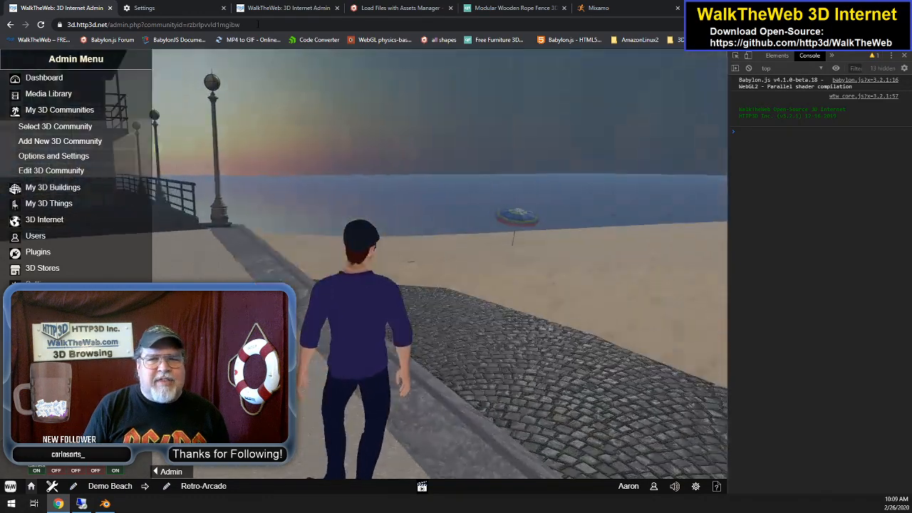
pyautogui.press('Up')
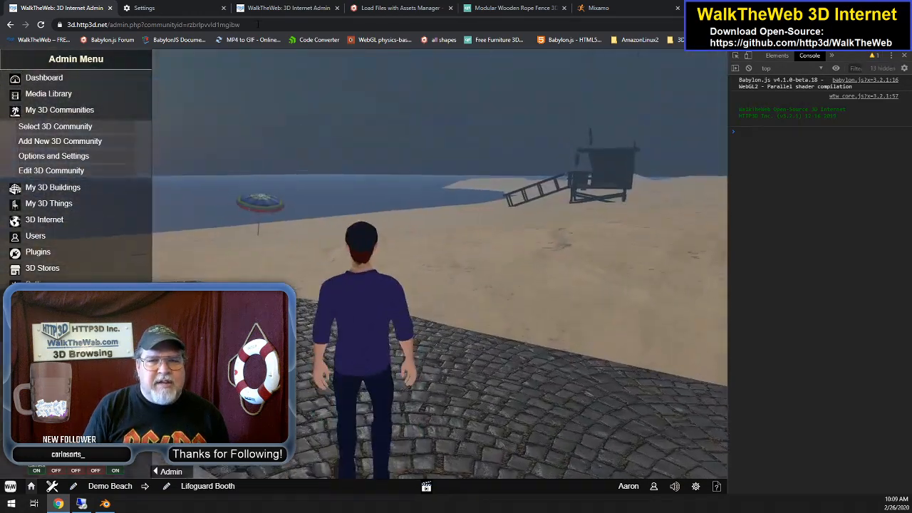
pyautogui.press('Right')
pyautogui.press('Up')
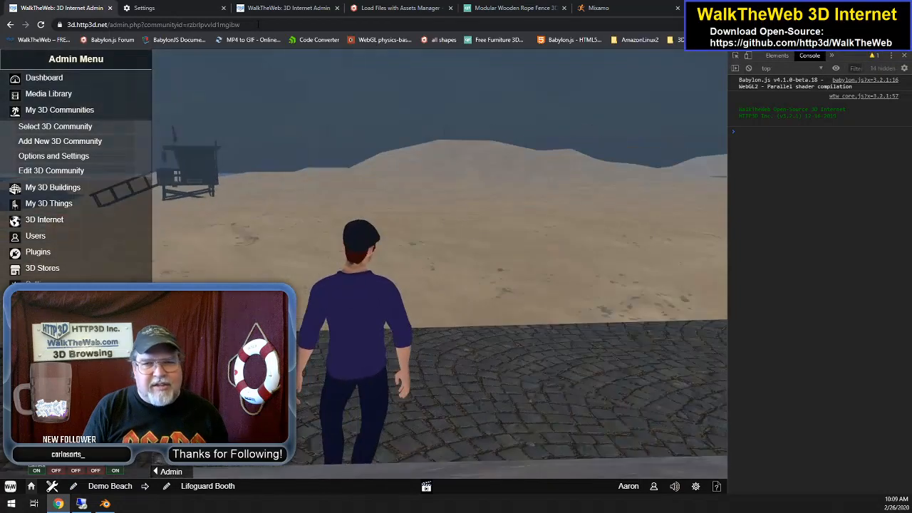
pyautogui.press('Up')
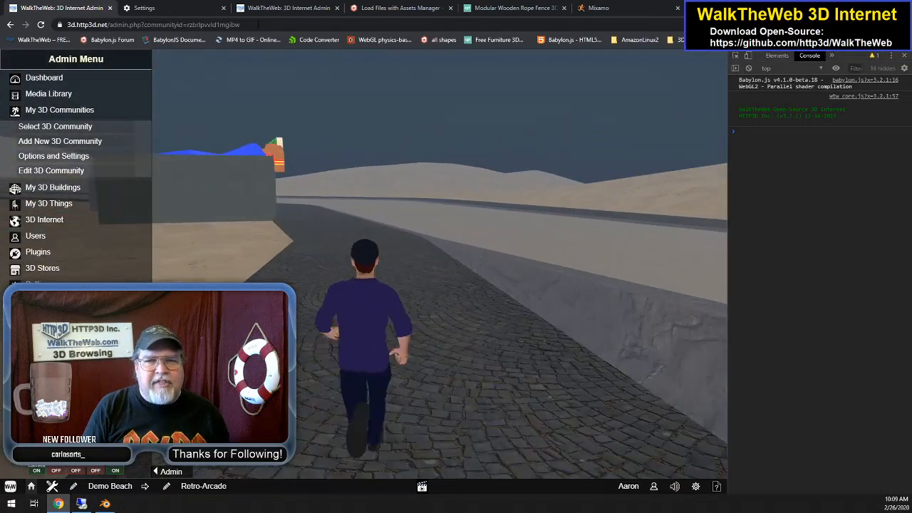
pyautogui.press('Up')
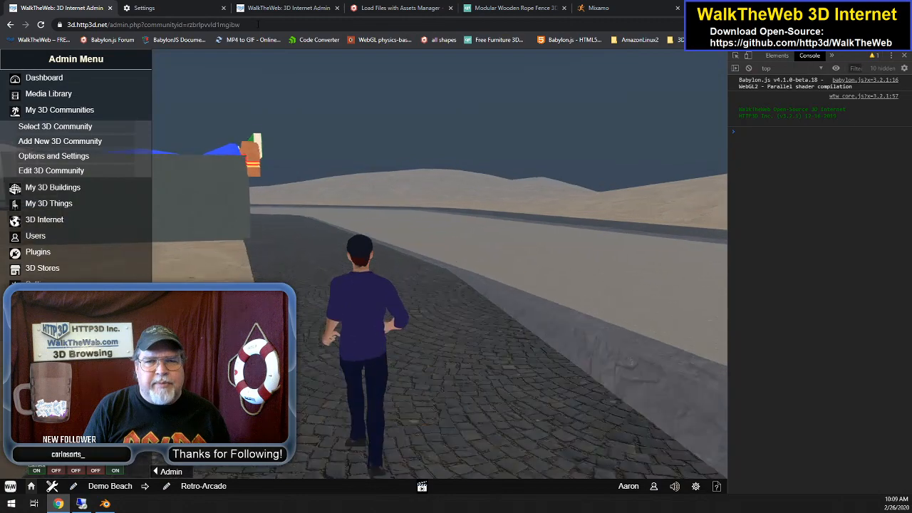
# Turn the avatar off the cobblestones and run it along the walkway toward the railings and sunset
pyautogui.press('Up')
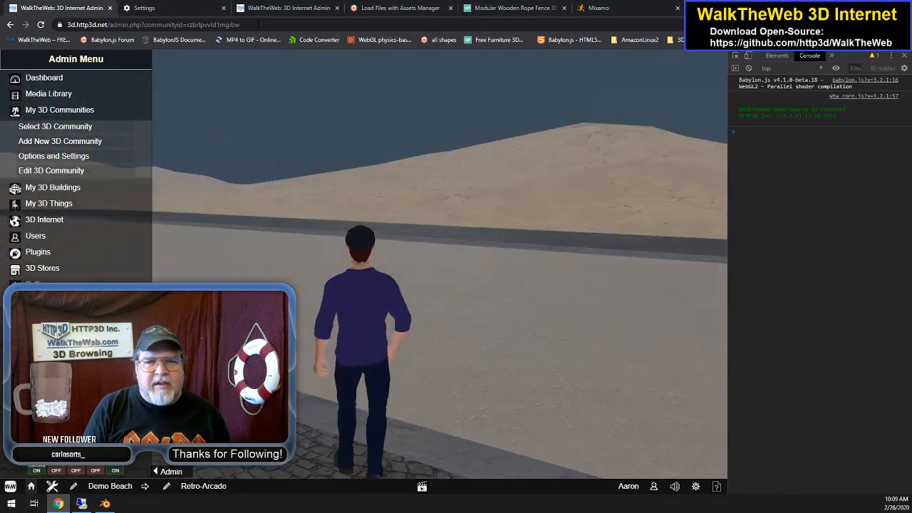
pyautogui.press('Up')
pyautogui.press('Right')
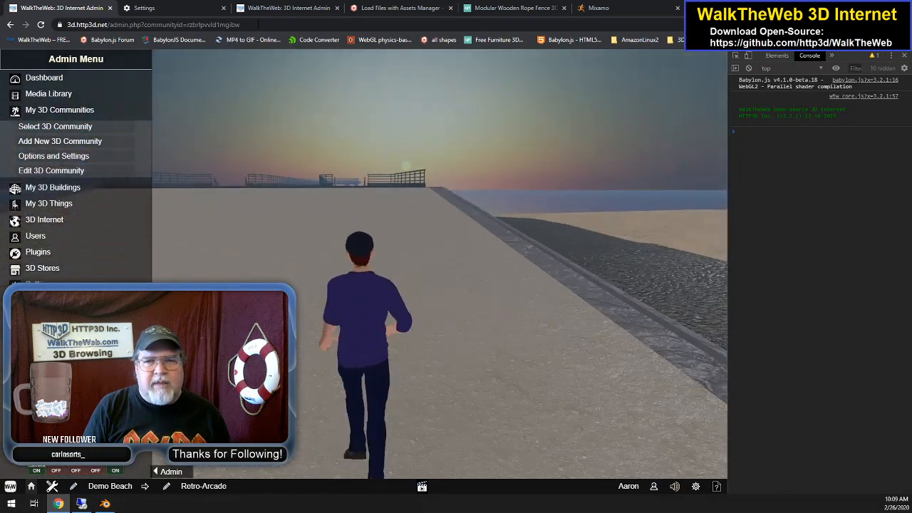
pyautogui.press('Right')
pyautogui.press('Up')
pyautogui.press('Left')
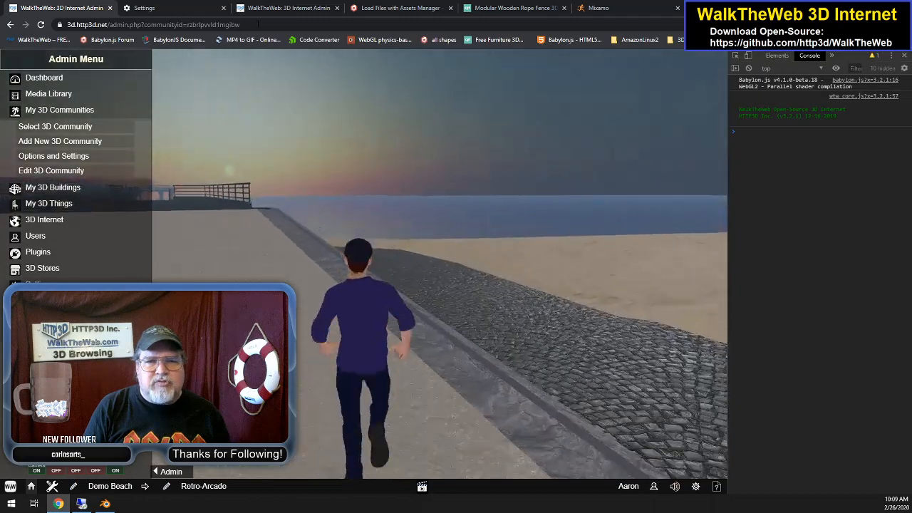
# Run the avatar up to the pier railings, and turn it to face the beach and lifeguard booth
pyautogui.press('Up')
pyautogui.press('Right')
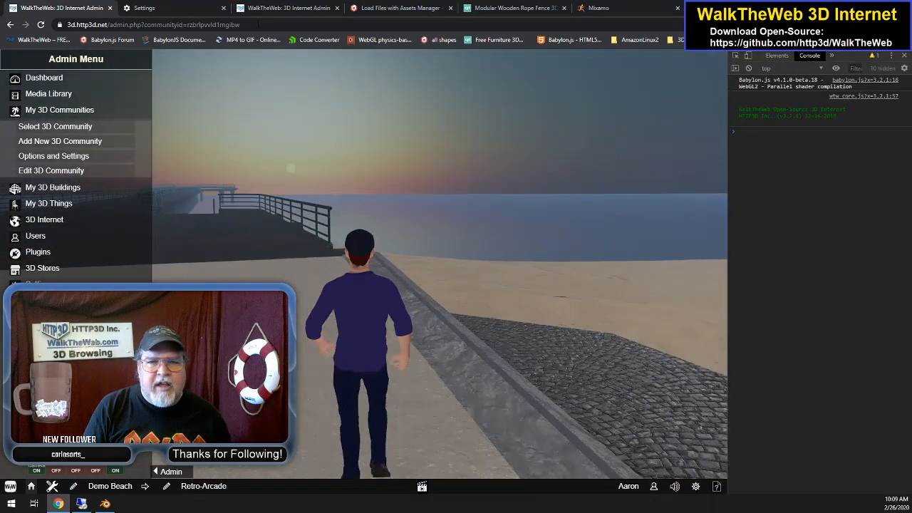
pyautogui.press('Up')
pyautogui.press('Right')
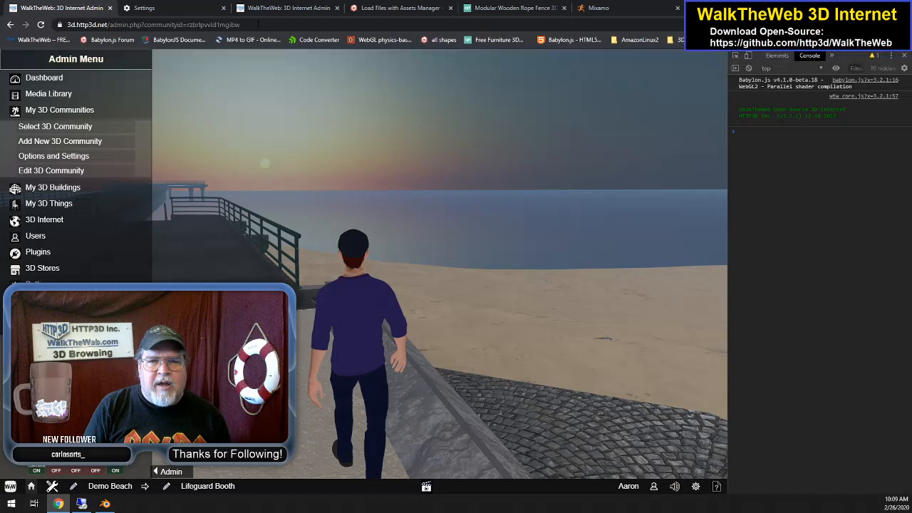
pyautogui.press('Right')
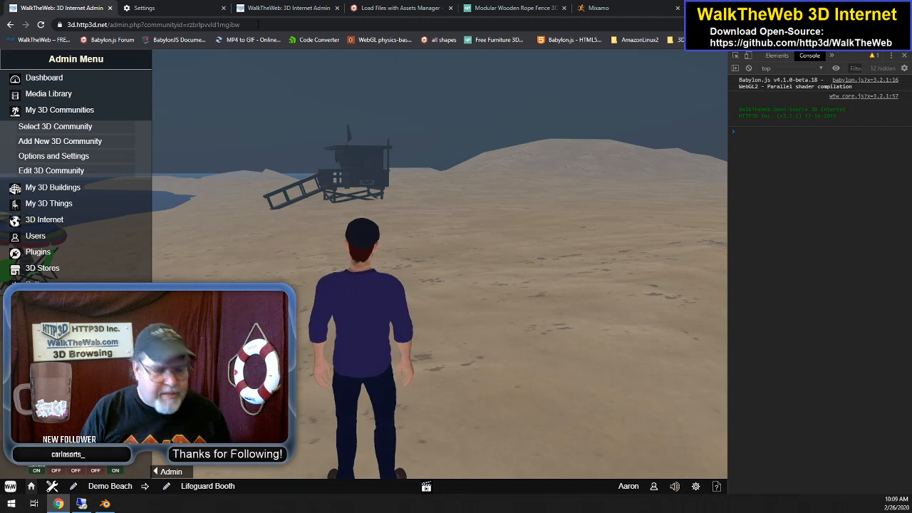
pyautogui.press('Left')
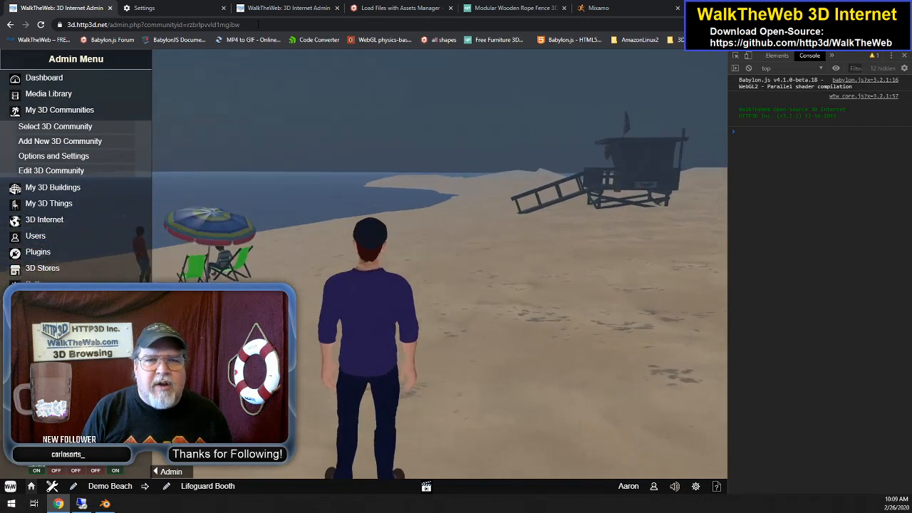
# Turn the avatar away from the beach umbrella and run it along the cobblestone road toward the gray building
pyautogui.press('Left')
pyautogui.press('Up')
pyautogui.press('Up')
pyautogui.press('Left')
pyautogui.press('Up')
pyautogui.press('Left')
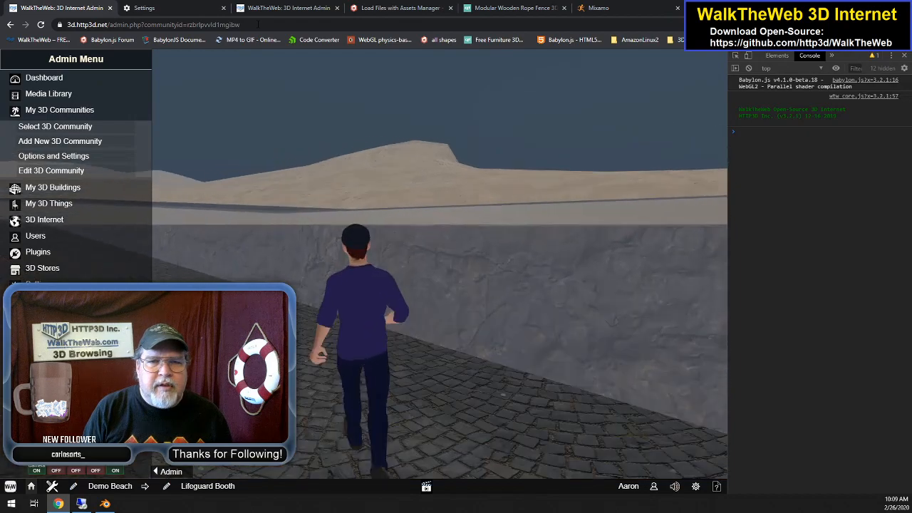
pyautogui.press('Up')
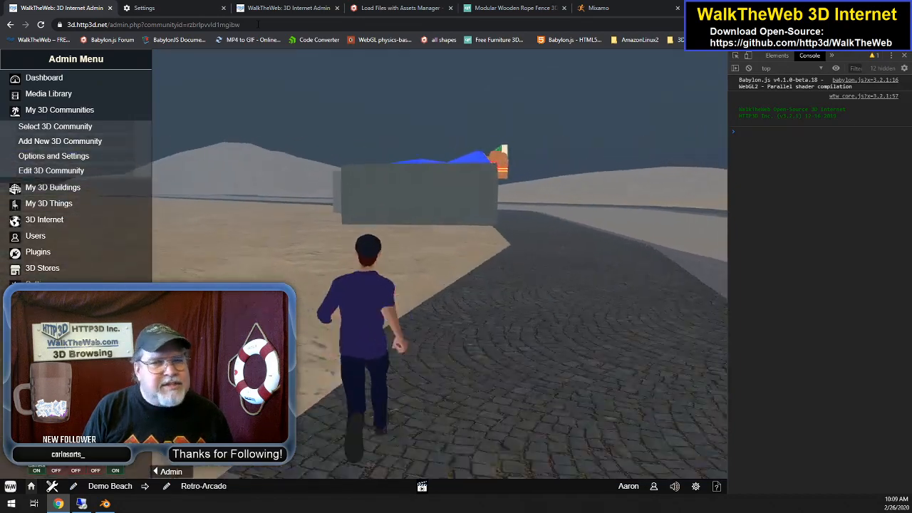
# Weave the avatar along the cobblestones near the gray building, and turn it toward the low stone wall
pyautogui.press('Right')
pyautogui.press('Up')
pyautogui.press('Left')
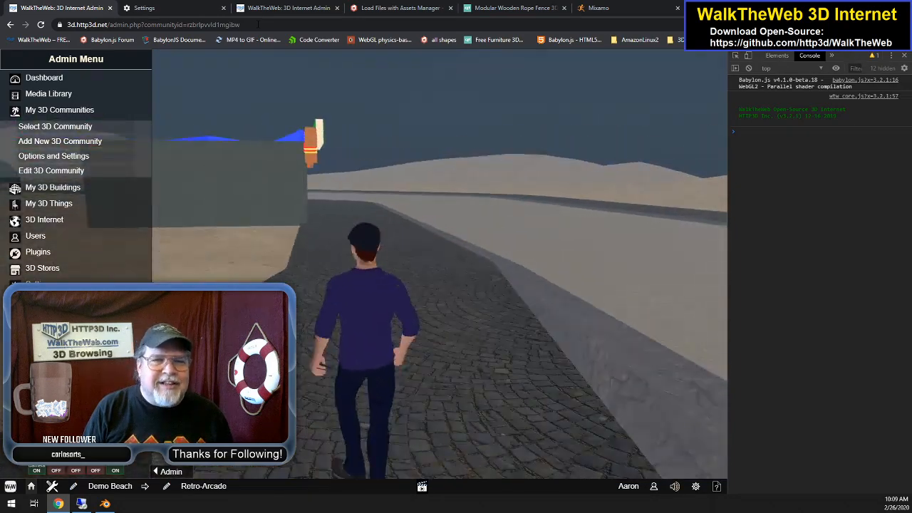
pyautogui.press('Up')
pyautogui.press('Right')
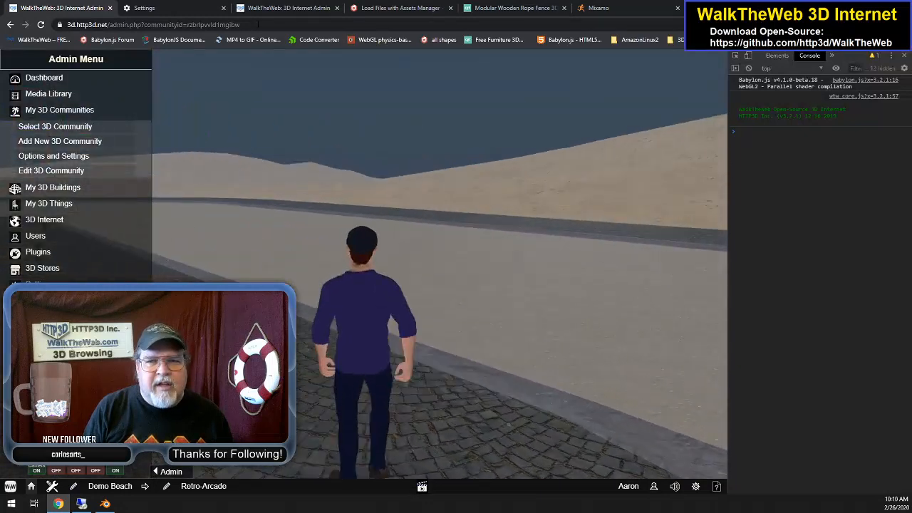
# Move the avatar onto the concrete walkway, turn it toward the sunset, and run it up to the pier tower
pyautogui.press('Up')
pyautogui.press('Right')
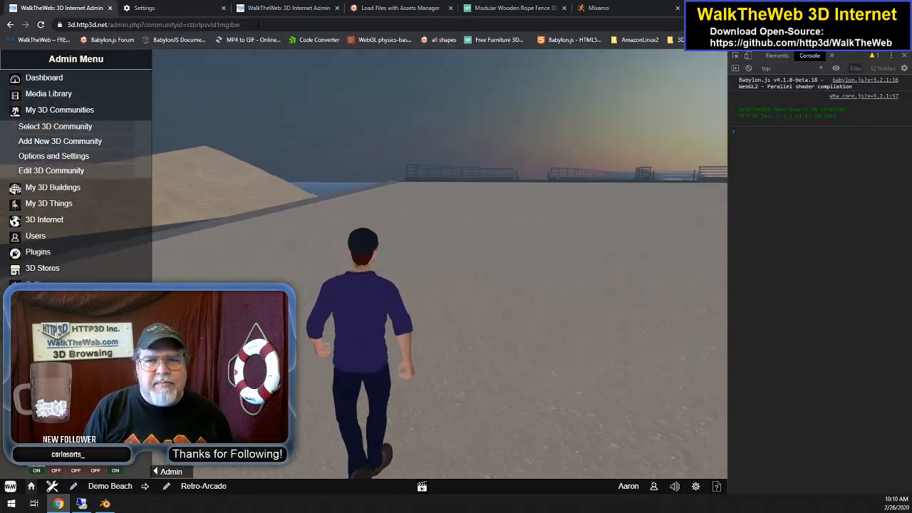
pyautogui.press('Up')
pyautogui.press('Right')
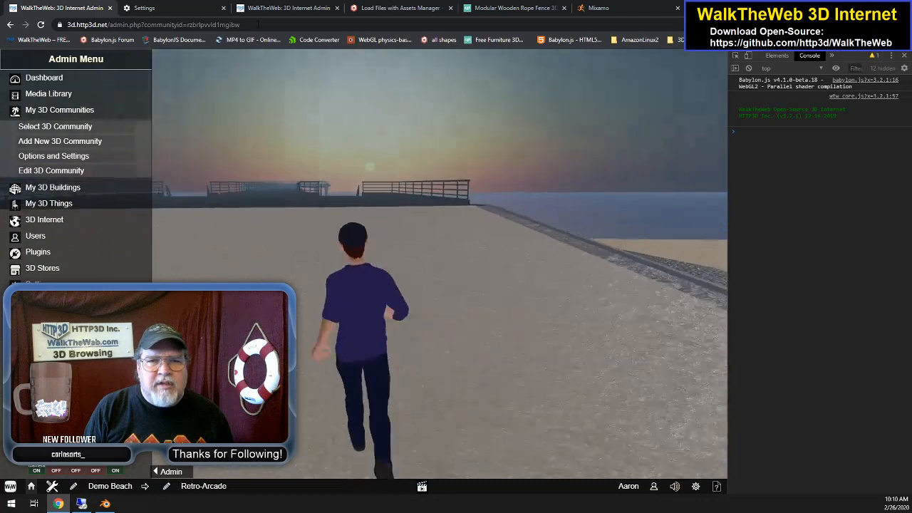
pyautogui.press('Up')
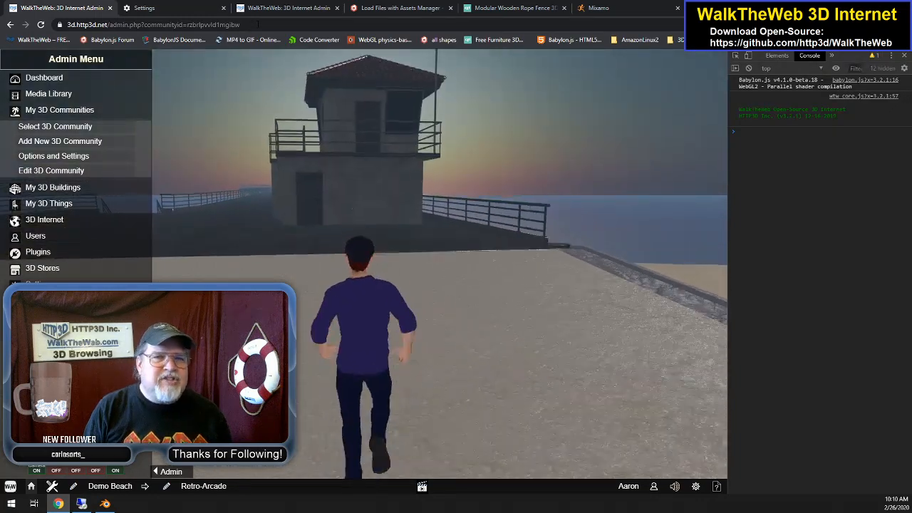
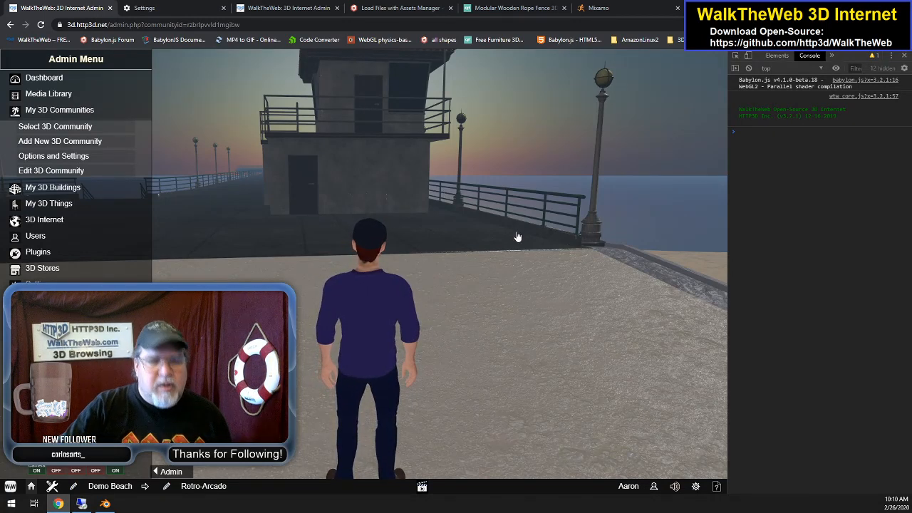
# Run the avatar in a loop from the pier toward the arcade and back to the pier tower
pyautogui.press('Right')
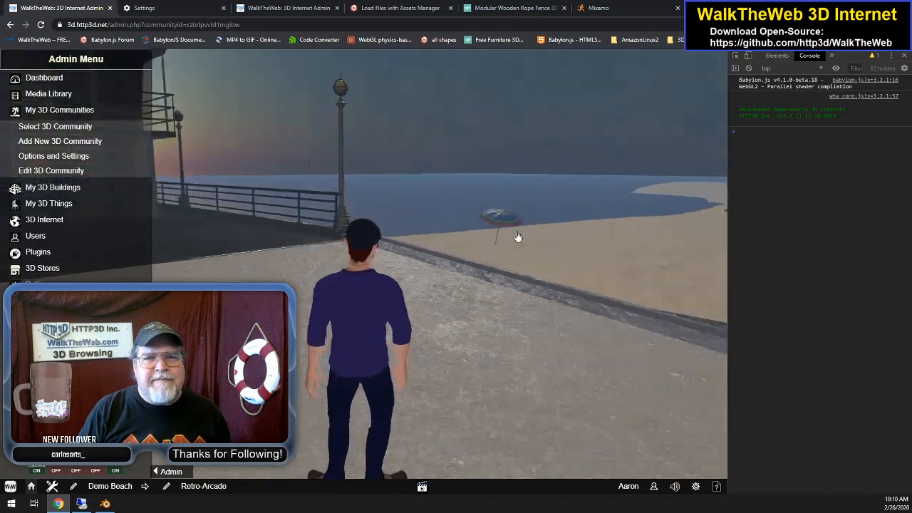
pyautogui.press('Up')
pyautogui.press('Left')
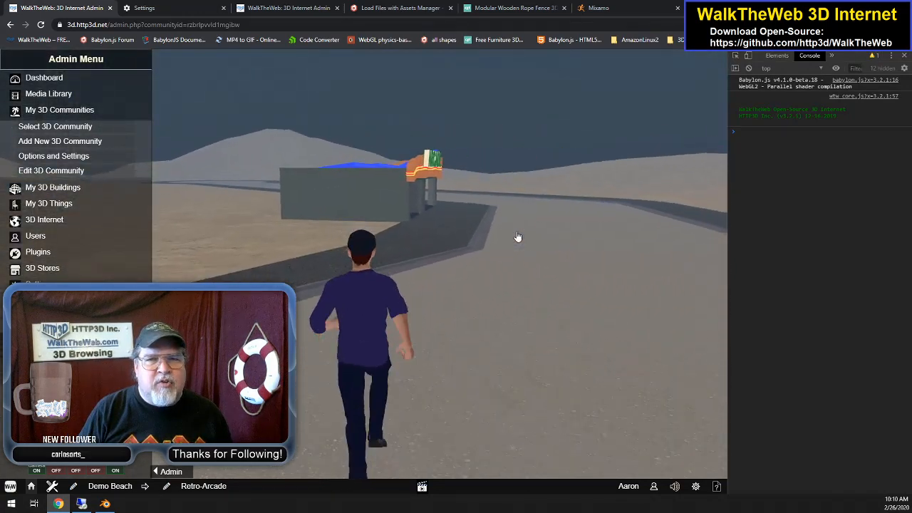
pyautogui.press('Left')
pyautogui.press('Up')
pyautogui.press('Right')
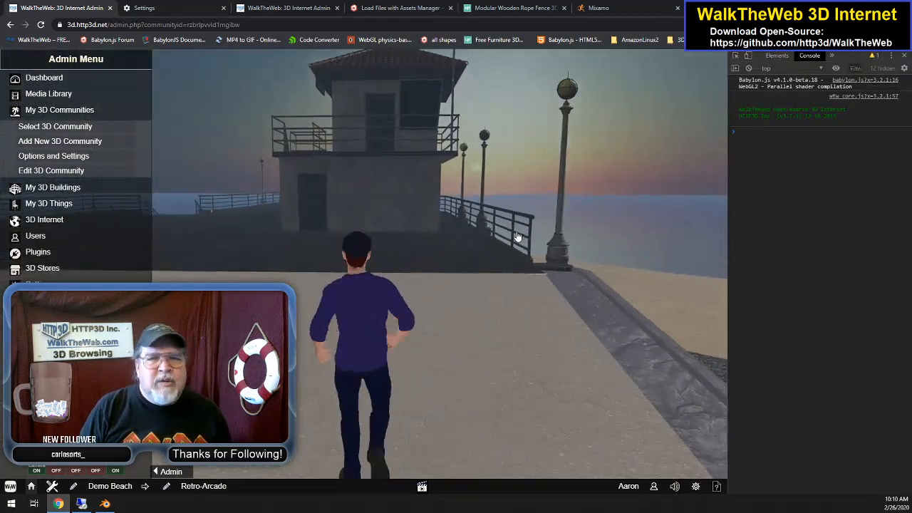
# Turn the avatar past the beach and run it down the walkway to the arcade entrance
pyautogui.press('Right')
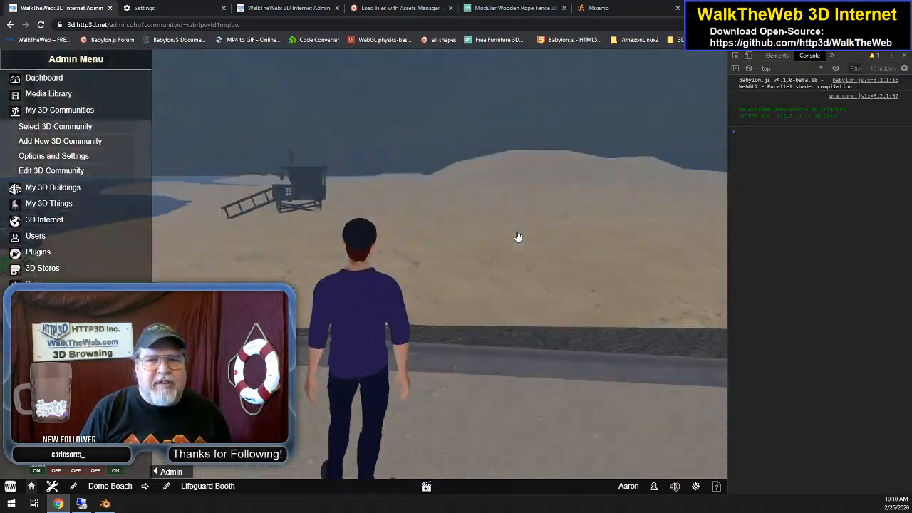
pyautogui.press('Up')
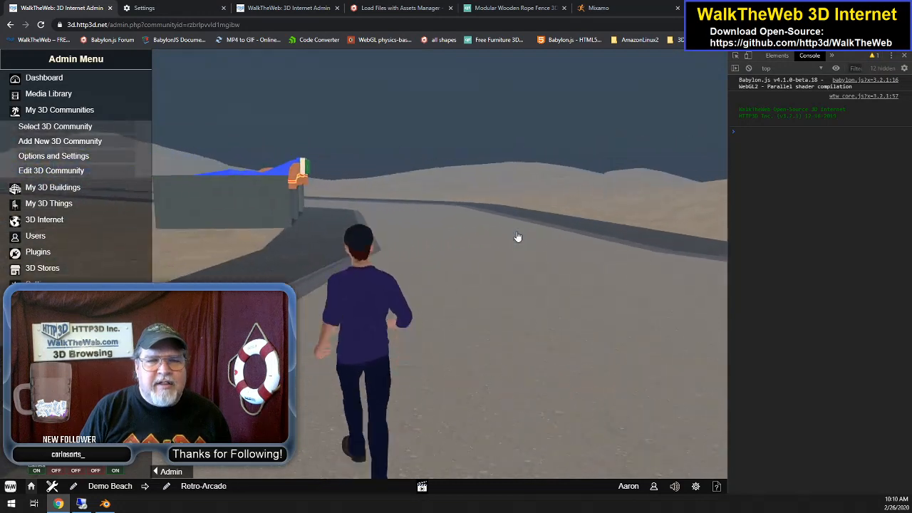
pyautogui.press('Up')
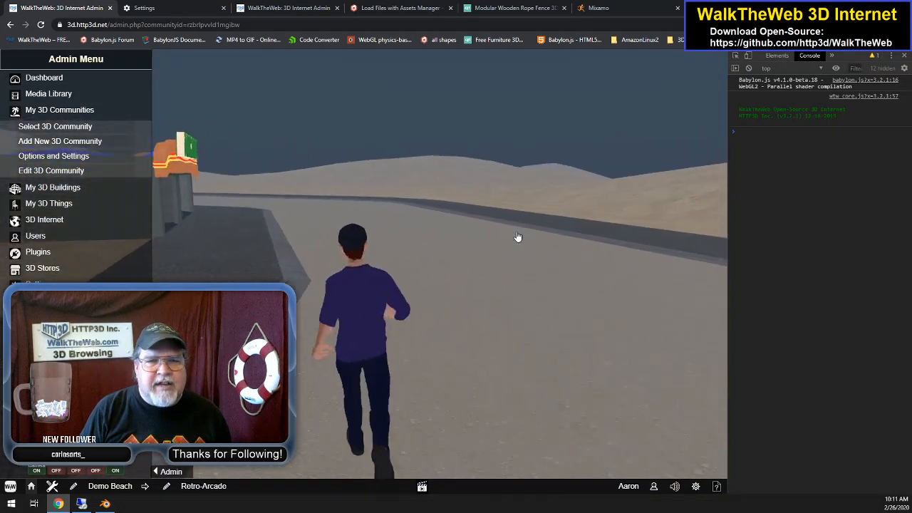
pyautogui.press('Up')
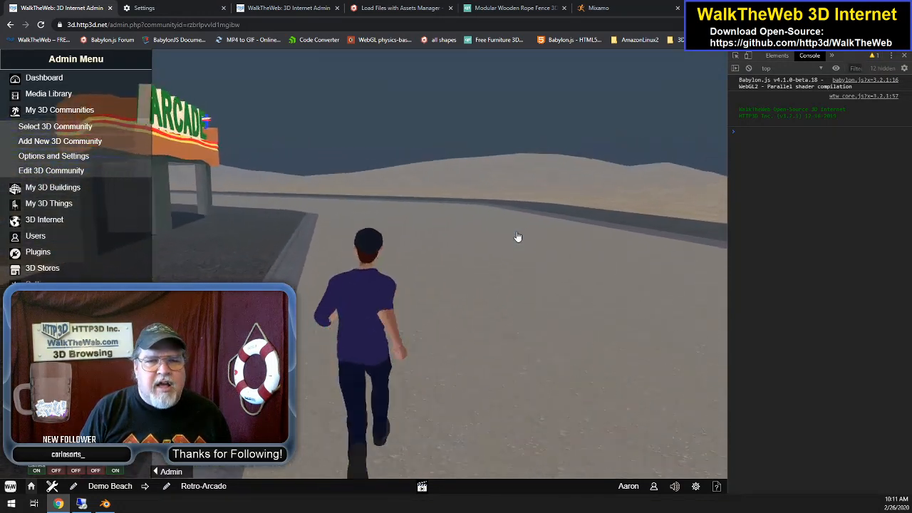
pyautogui.press('Left')
pyautogui.press('Left')
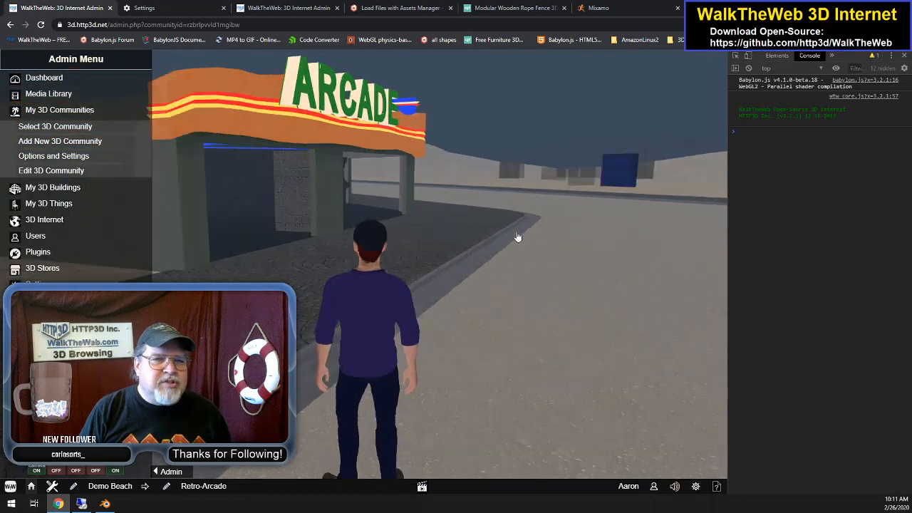
# Turn the avatar away from the arcade and walk it along the walkway onto the pier beside the tower
pyautogui.press('Left')
pyautogui.press('Up')
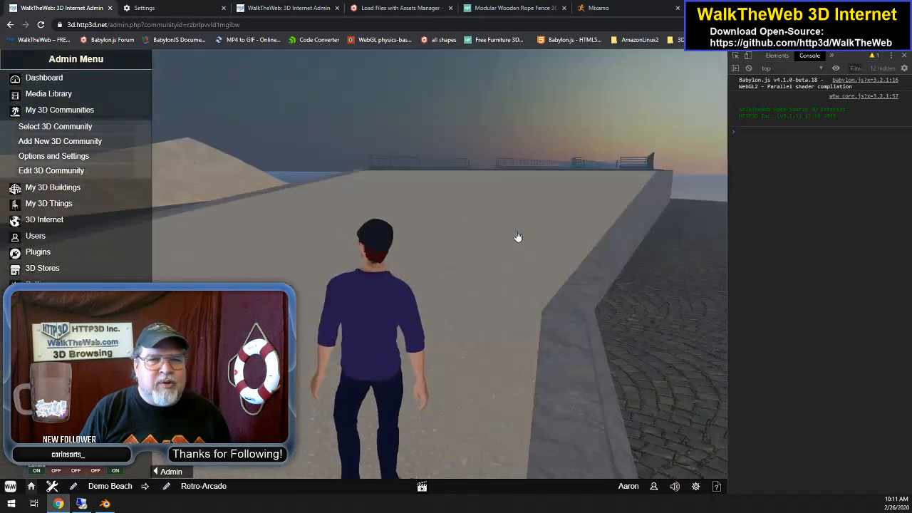
pyautogui.press('Left')
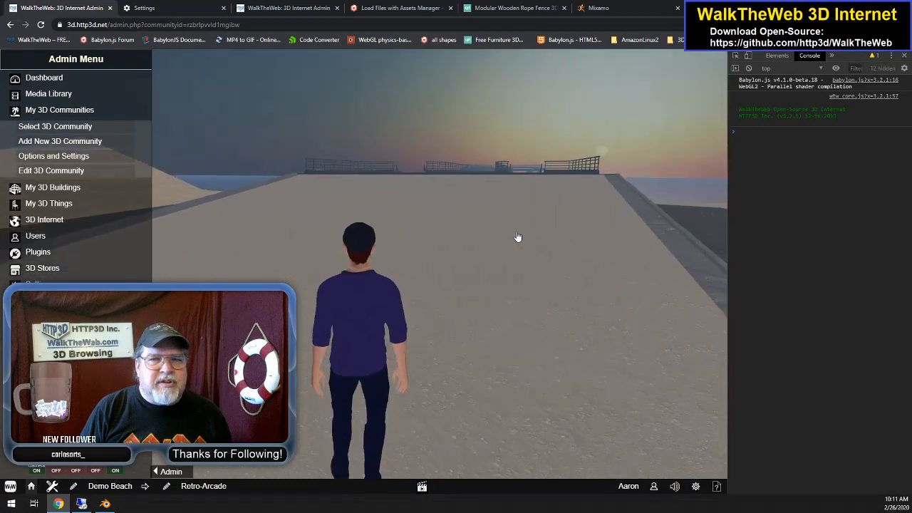
pyautogui.press('Up')
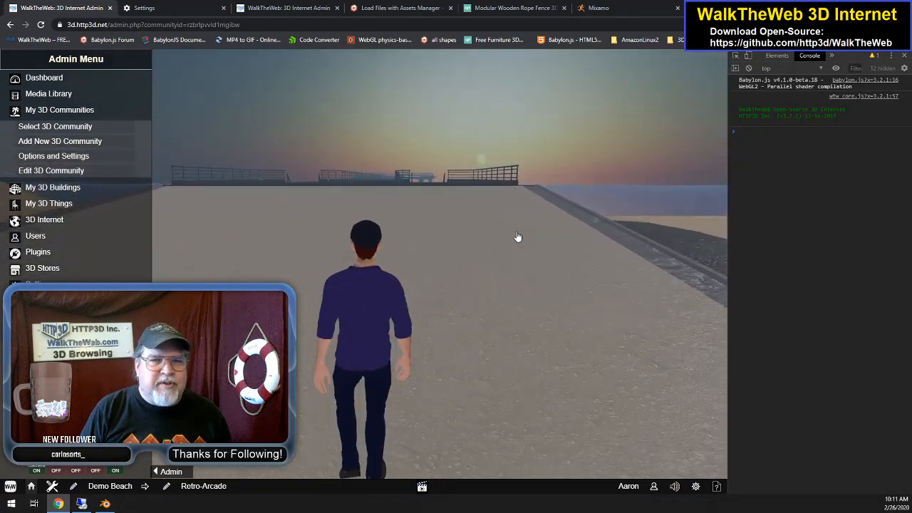
pyautogui.press('Up')
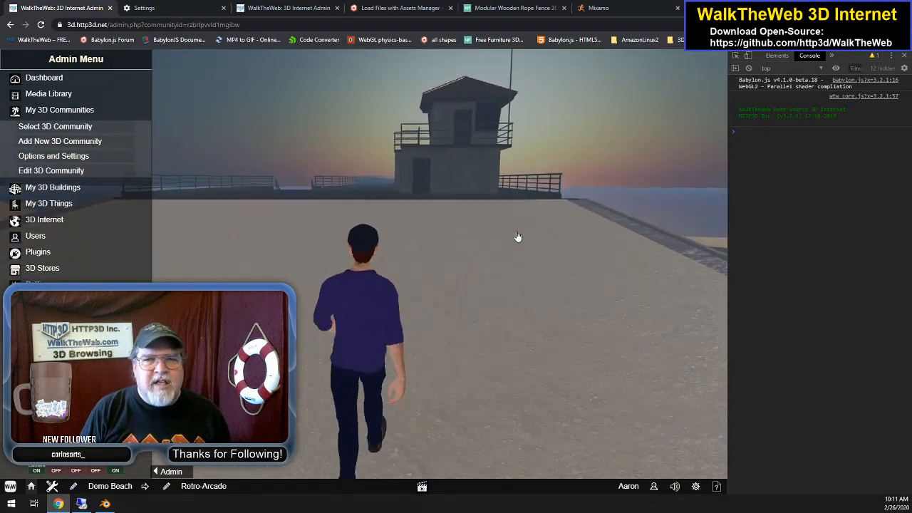
pyautogui.press('Up')
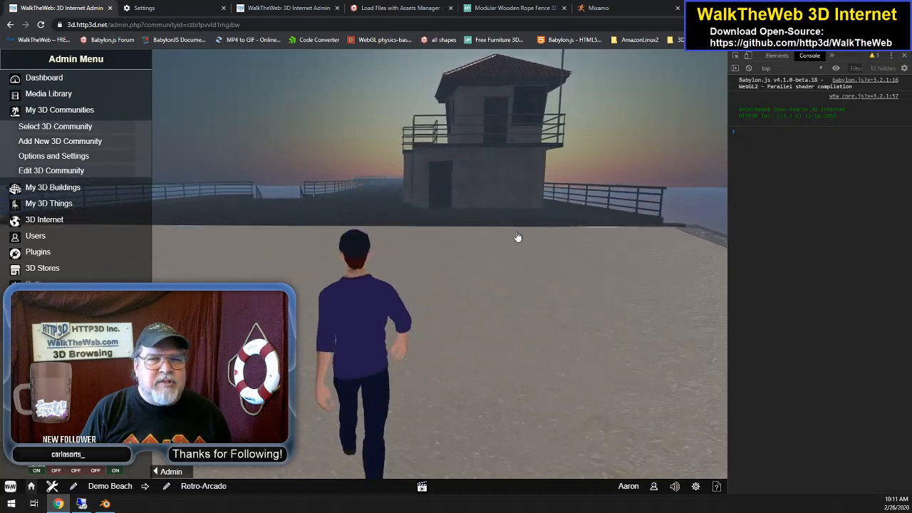
pyautogui.press('Up')
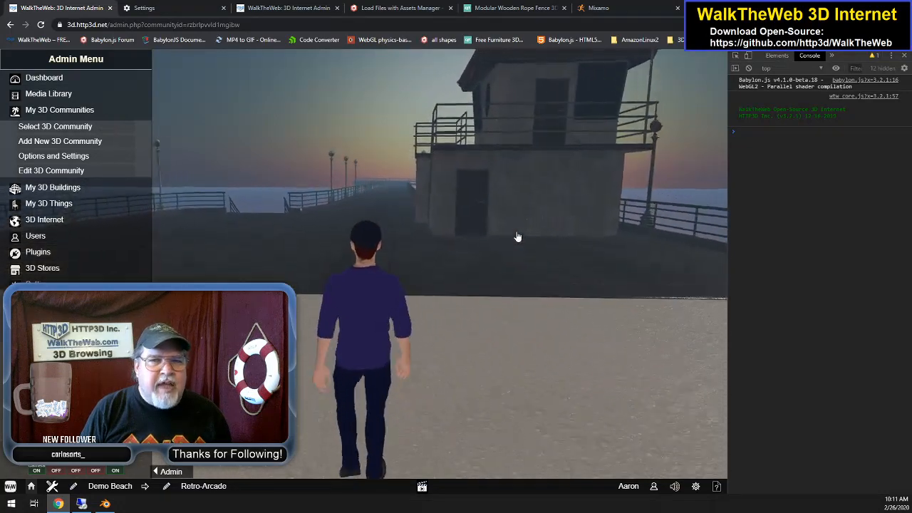
pyautogui.press('Up')
pyautogui.press('Right')
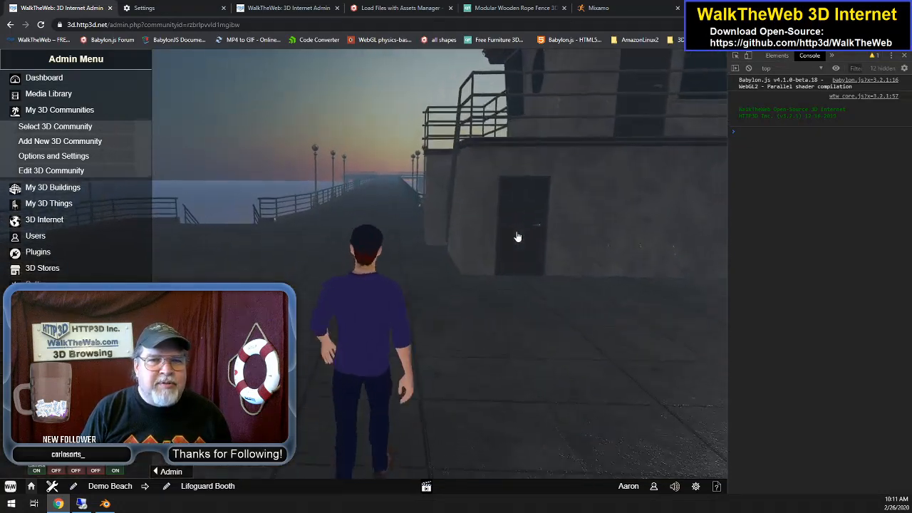
# Turn the avatar around on the pier and walk it back along the walkway toward the arcade
pyautogui.press('Right')
pyautogui.press('Up')
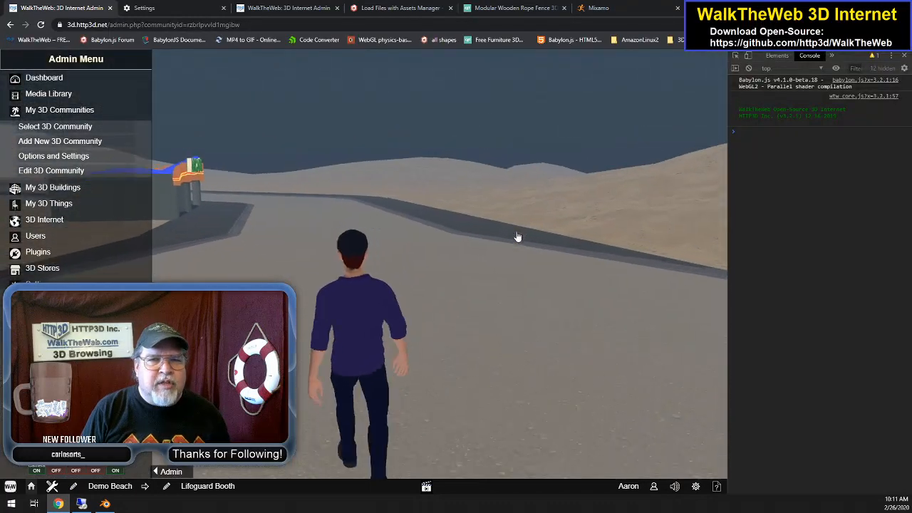
pyautogui.press('Up')
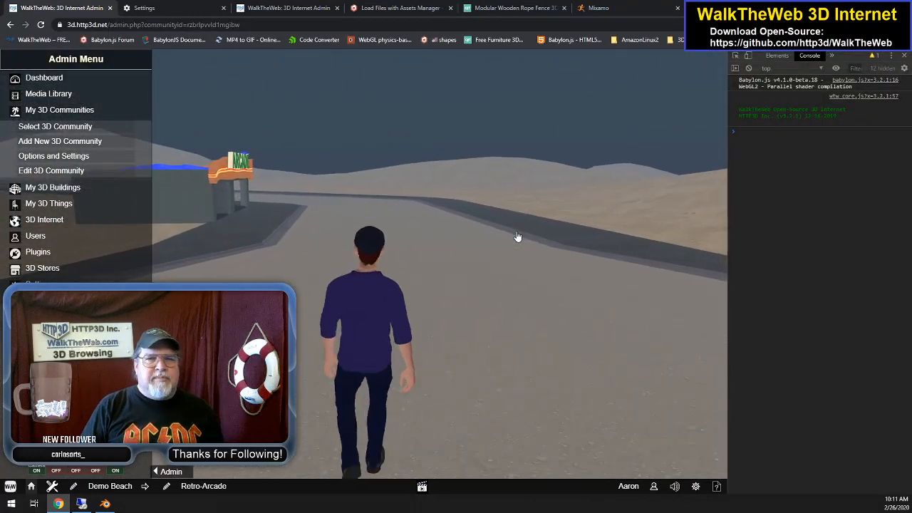
pyautogui.press('Up')
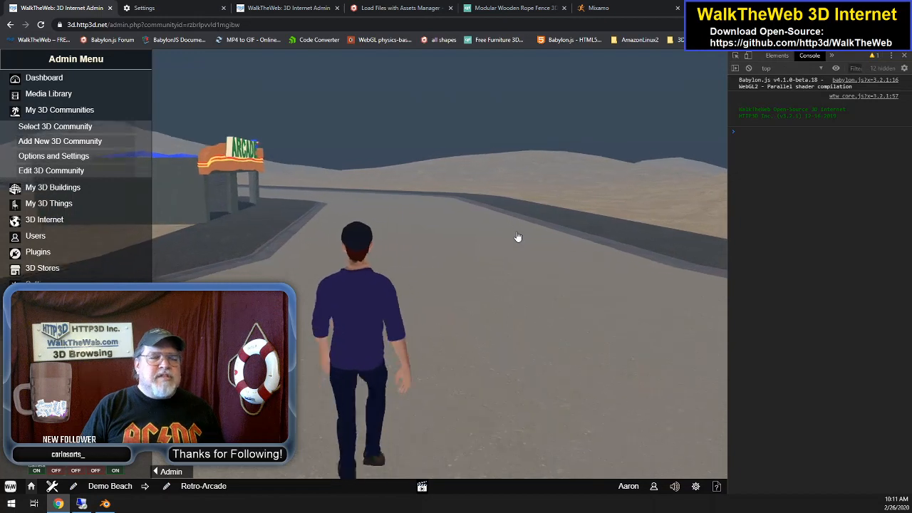
pyautogui.press('Up')
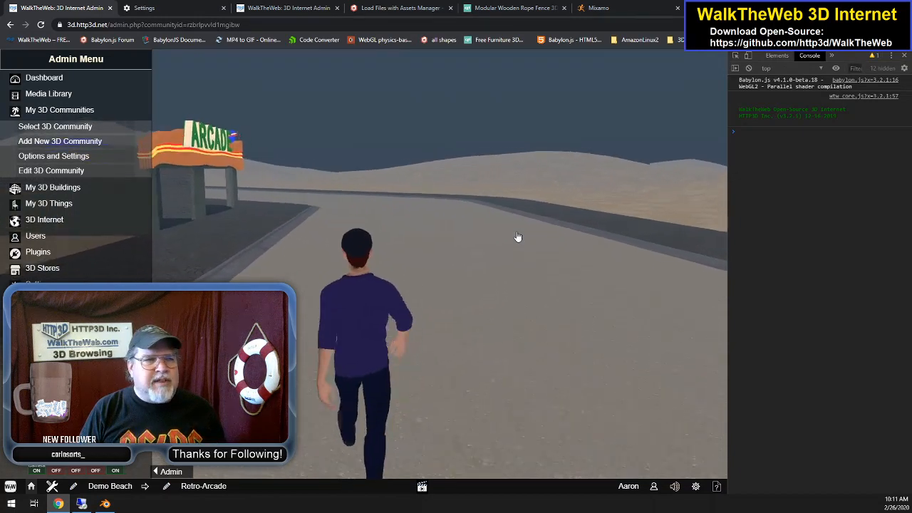
pyautogui.press('Up')
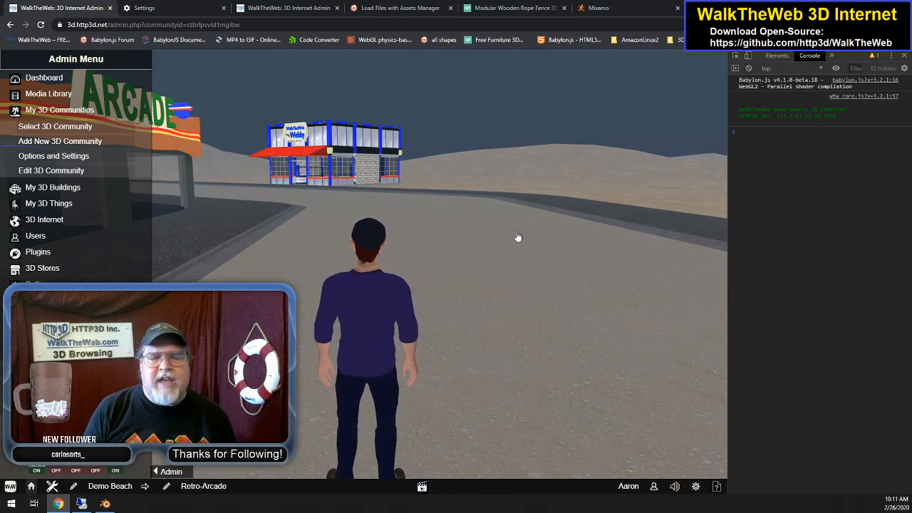
# Run the avatar forward beside the arcade, and turn it to face the arcade's entrance
pyautogui.press('Up')
pyautogui.press('Left')
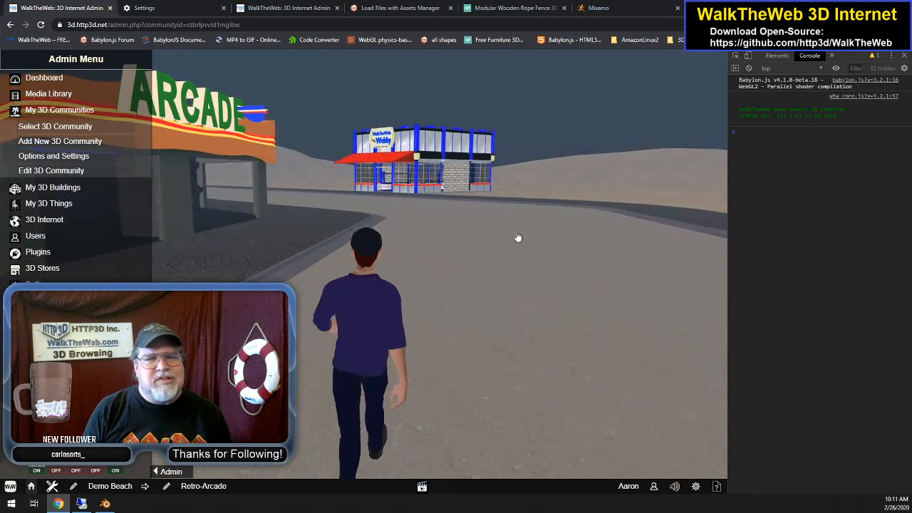
pyautogui.press('Up')
pyautogui.press('Left')
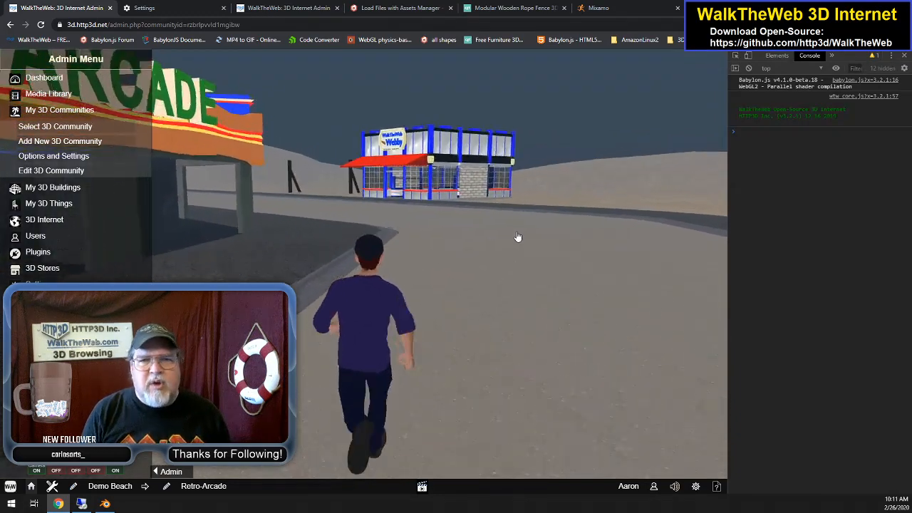
pyautogui.press('Left')
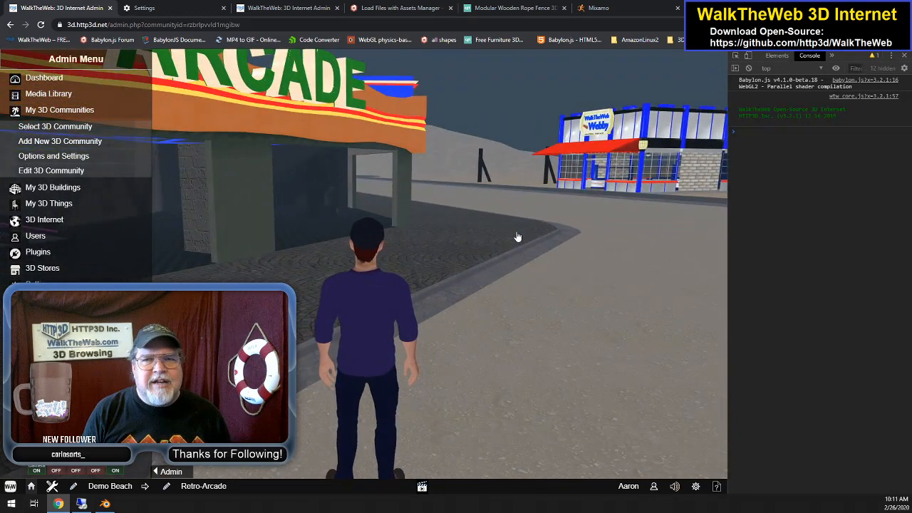
# Turn the avatar away from the arcade and run it toward the WalkTheWeb Webby building
pyautogui.press('Right')
pyautogui.press('Up')
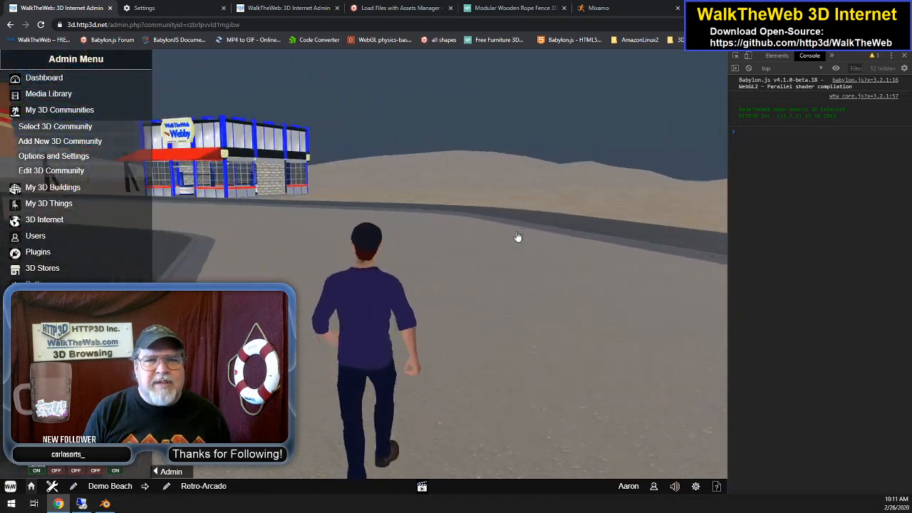
pyautogui.press('Left')
pyautogui.press('Up')
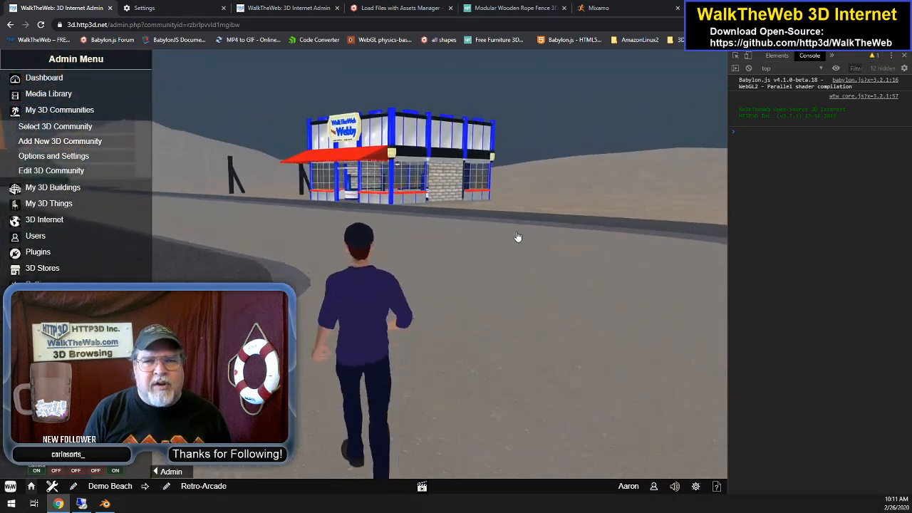
# Turn the avatar back and run it along the arcade front, and step it backward while facing the arcade sign
pyautogui.press('Left')
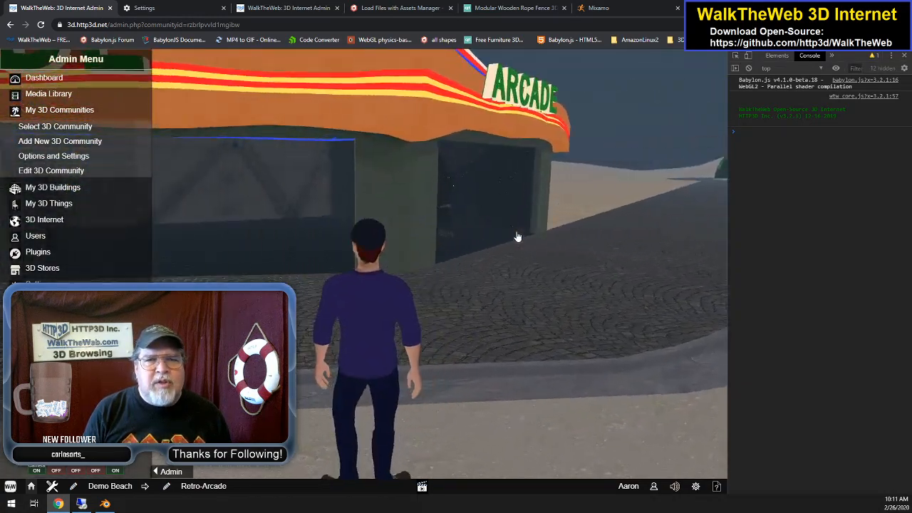
pyautogui.press('Left')
pyautogui.press('Up')
pyautogui.press('Right')
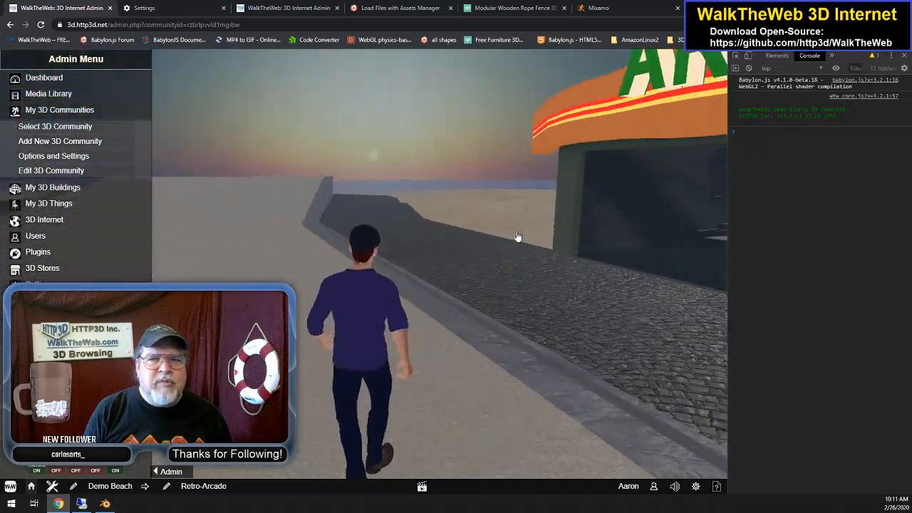
pyautogui.press('Right')
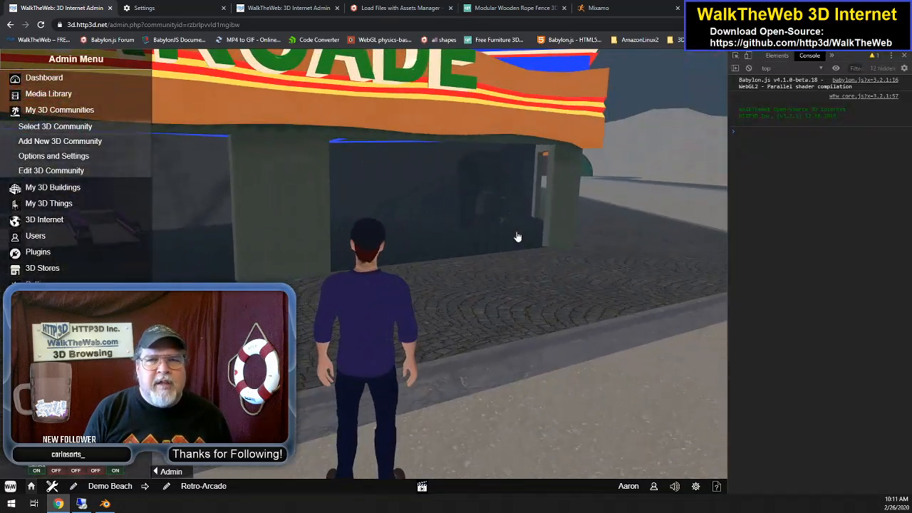
pyautogui.press('Down')
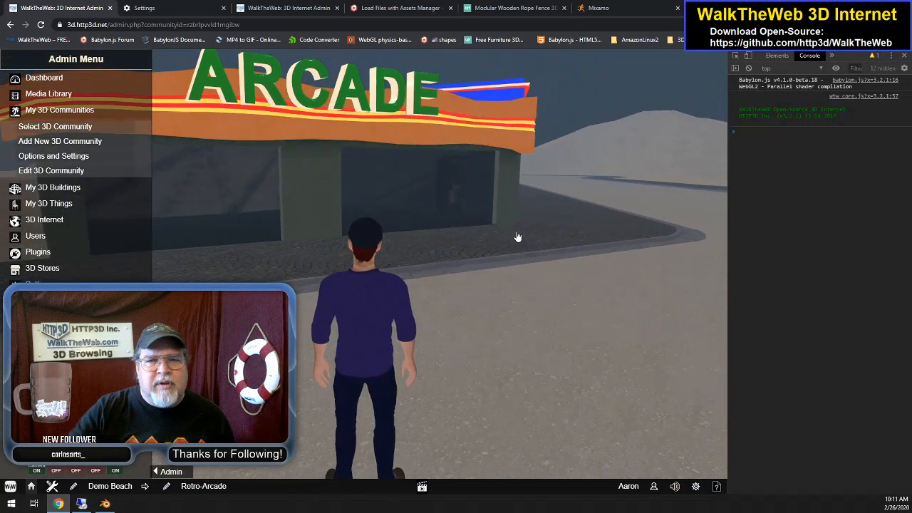
# Show the translucent zones around the arcade, and turn the avatar toward the pier and back to view them
pyautogui.click(96, 471)
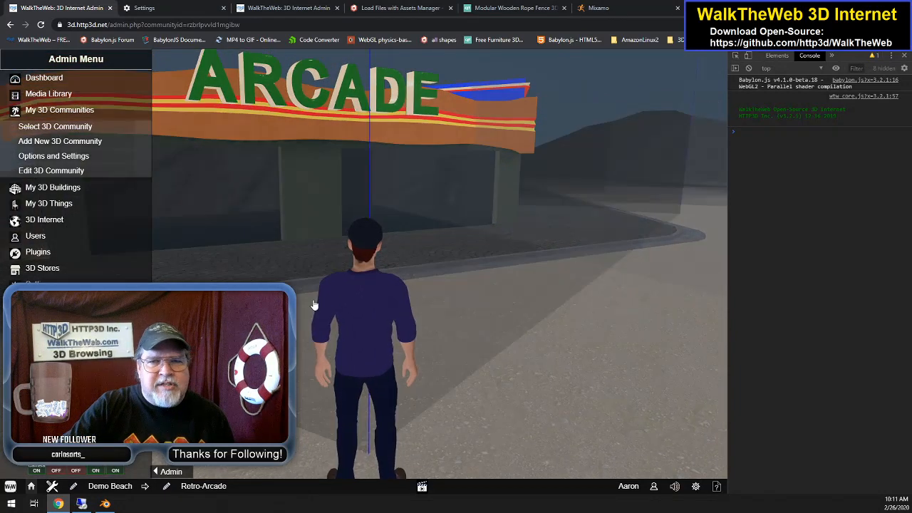
pyautogui.press('Left')
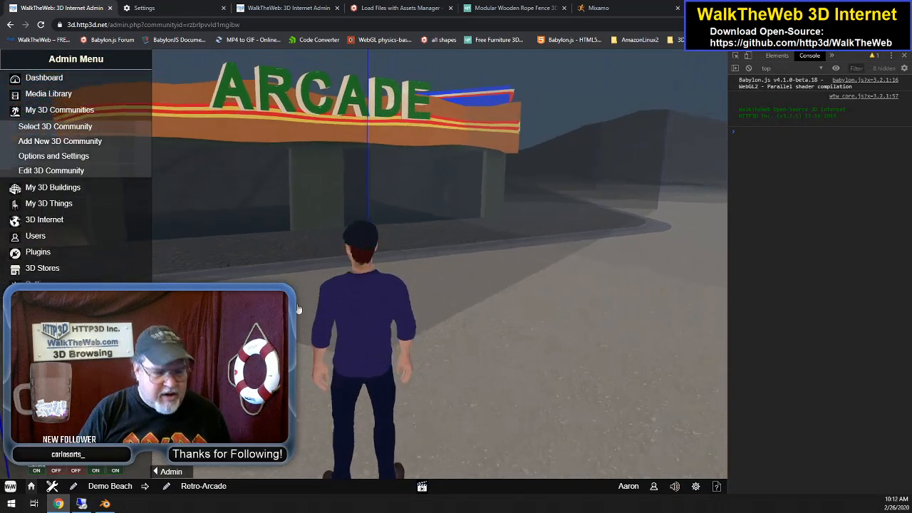
pyautogui.press('Left')
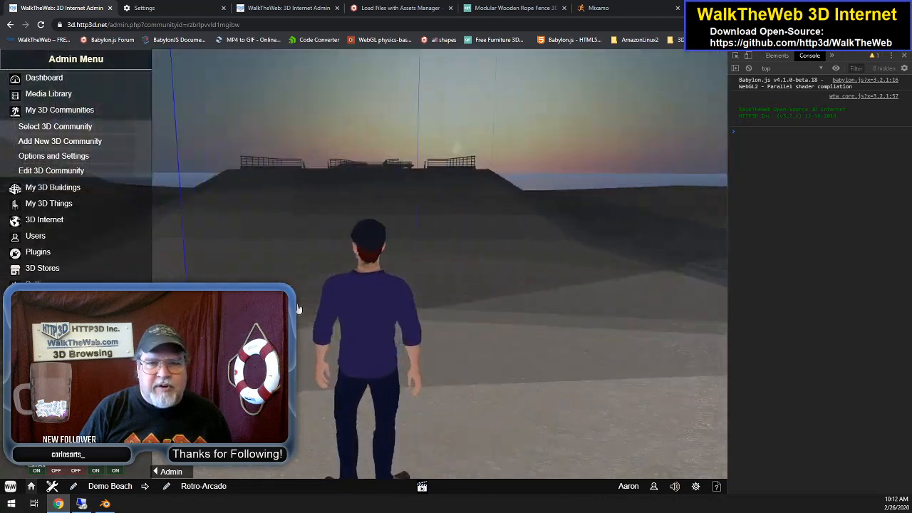
pyautogui.press('Right')
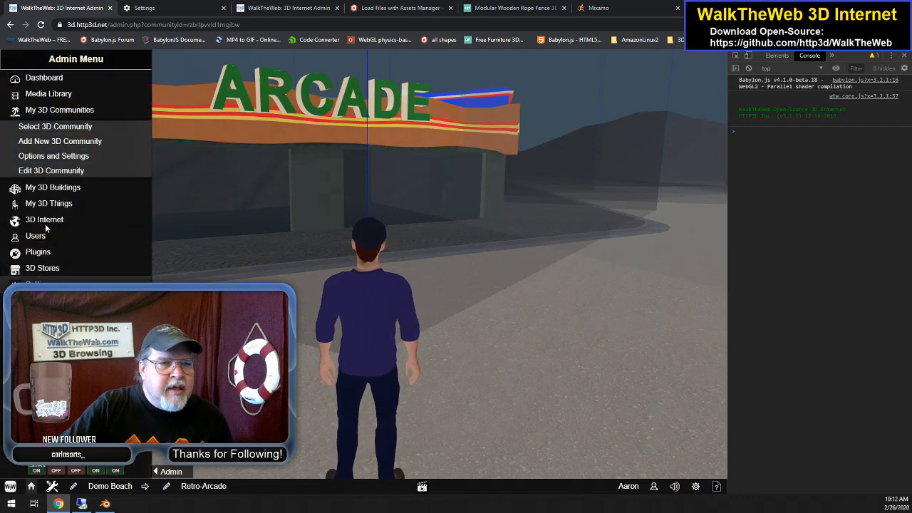
# Switch off the avatar camera and examine the avatar and the zones in front of the arcade from above
pyautogui.click(37, 471)
pyautogui.moveTo(301, 288); pyautogui.dragTo(326, 298)
pyautogui.scroll(-10, 306, 340)
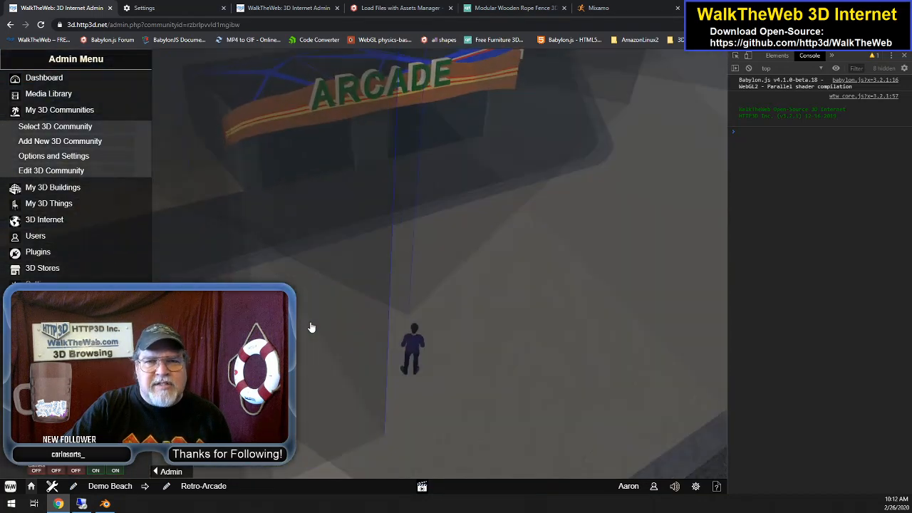
pyautogui.scroll(3, 311, 328)
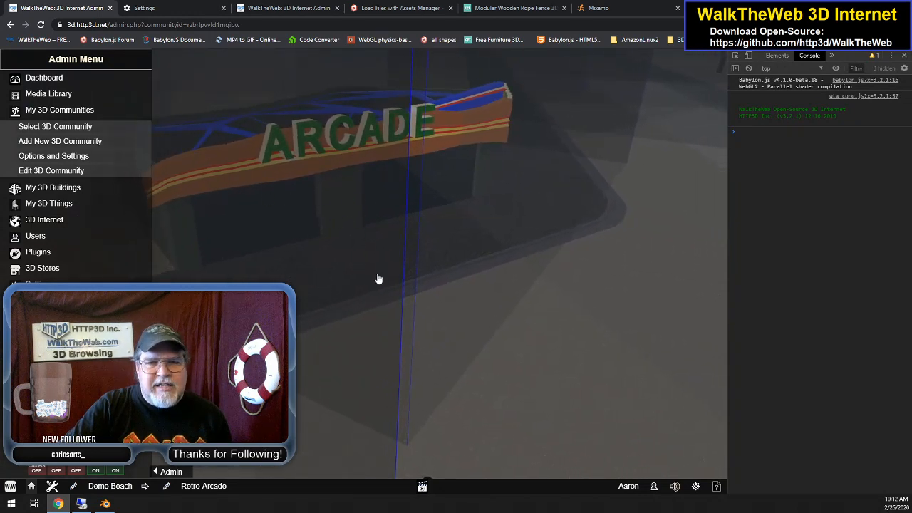
pyautogui.scroll(-6, 381, 295)
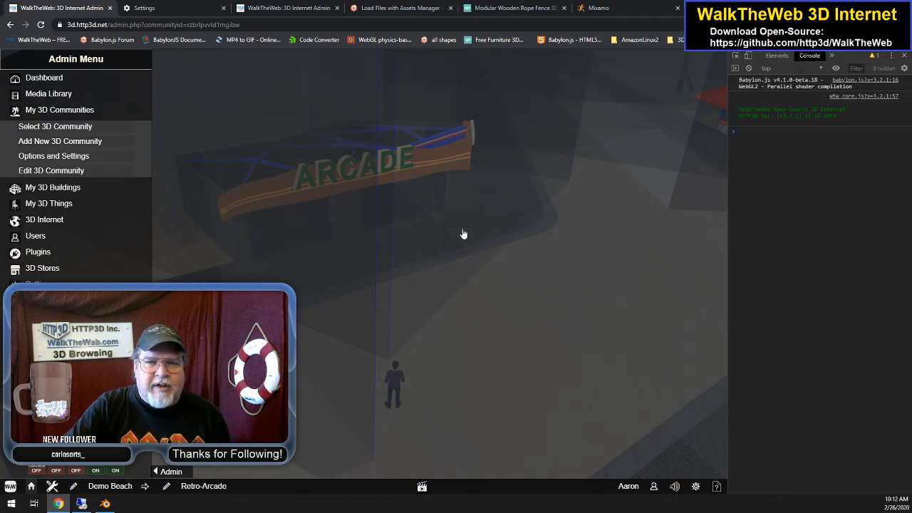
# Examine the zones around the avatar, the arcade and the road near the Webby building from several elevated angles
pyautogui.moveTo(427, 332); pyautogui.dragTo(375, 201)
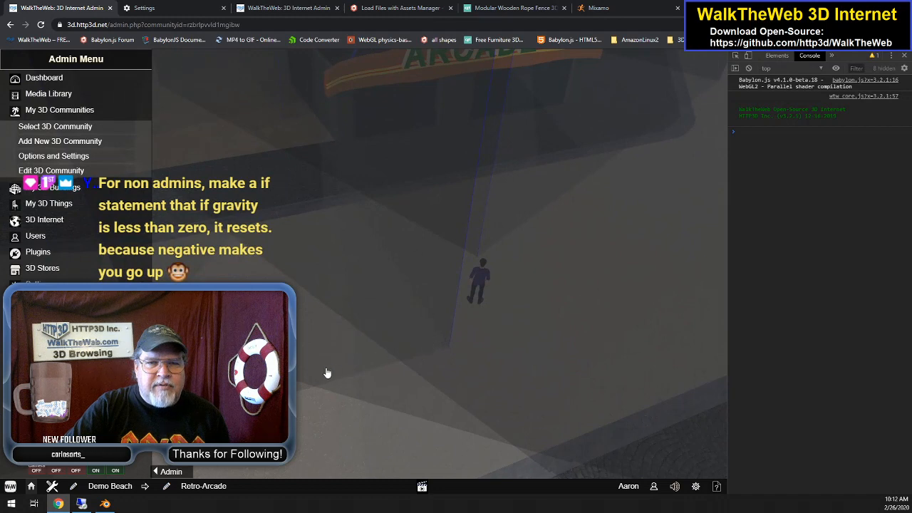
pyautogui.moveTo(539, 354); pyautogui.dragTo(422, 103)
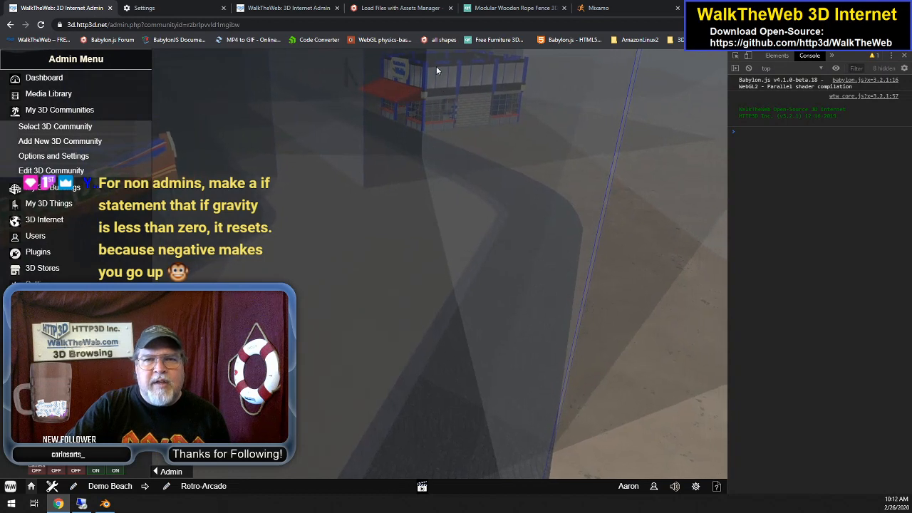
pyautogui.moveTo(402, 204); pyautogui.dragTo(332, 237)
pyautogui.scroll(3, 332, 237)
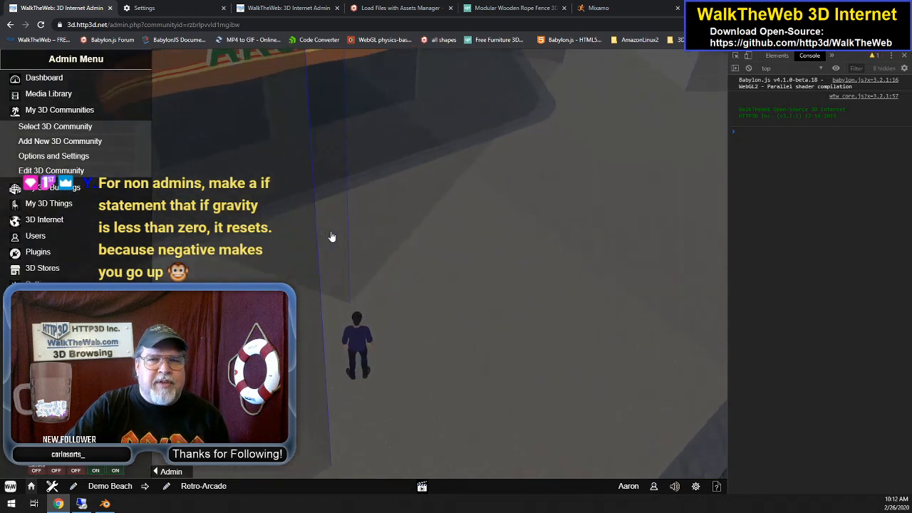
pyautogui.moveTo(295, 236); pyautogui.dragTo(261, 230)
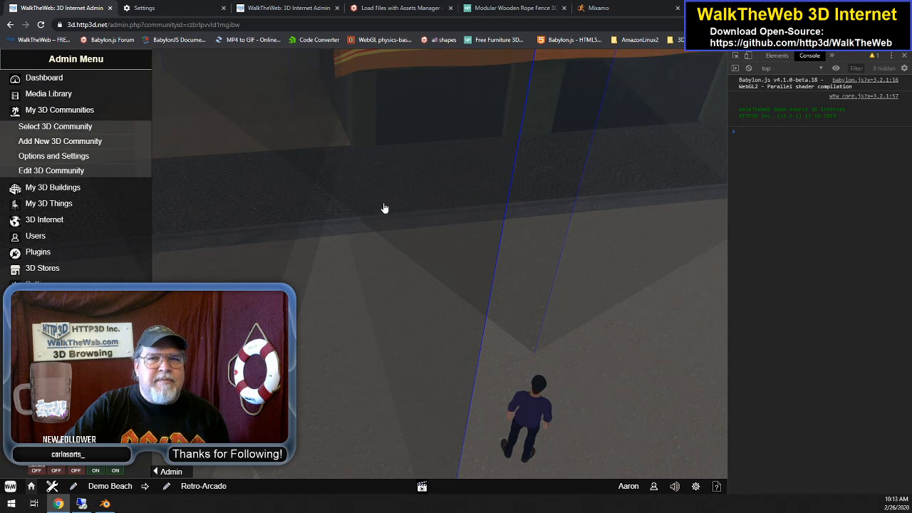
pyautogui.scroll(-3, 384, 208)
pyautogui.moveTo(362, 192); pyautogui.dragTo(328, 185)
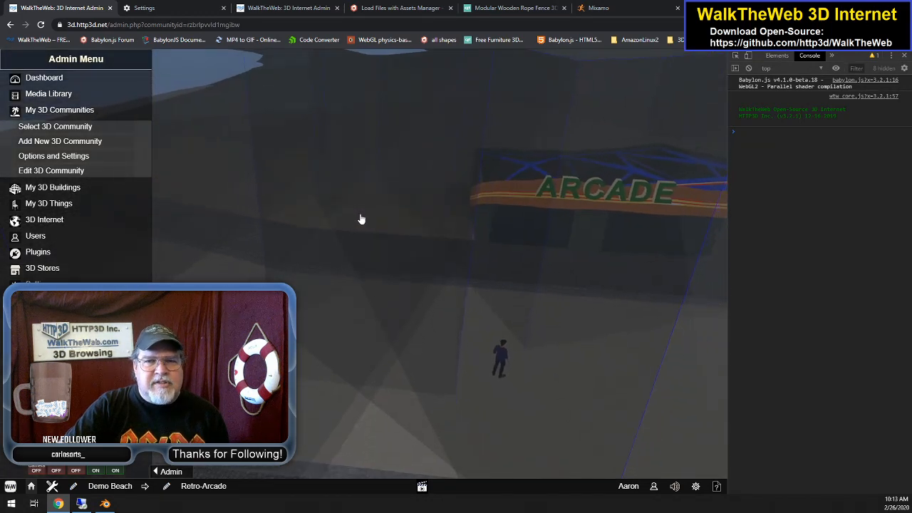
pyautogui.moveTo(338, 261); pyautogui.dragTo(549, 184)
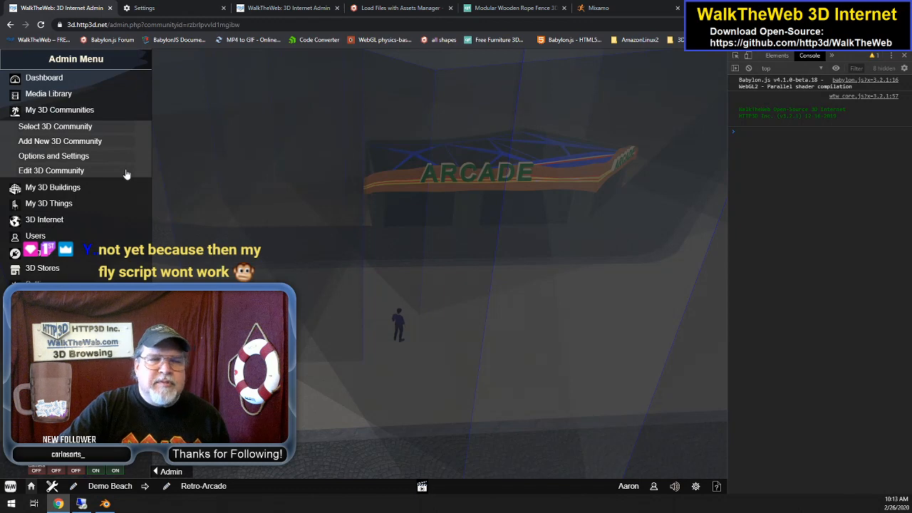
# Check the gravity amount in the 3D community's options, and go to the community's landscape and scene settings
pyautogui.click(66, 157)
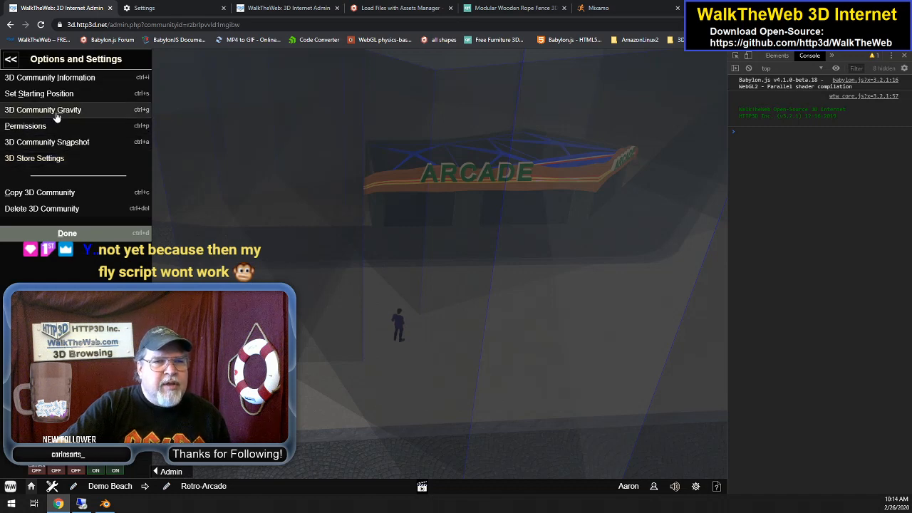
pyautogui.click(57, 114)
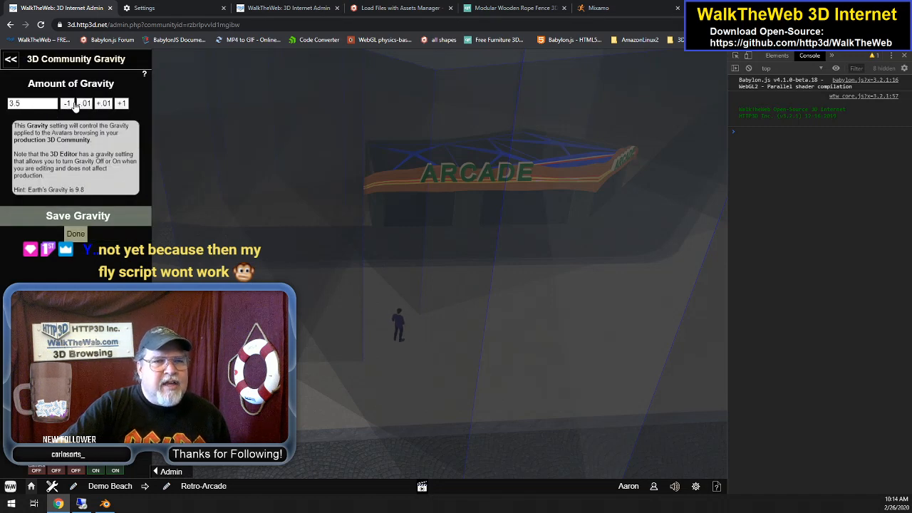
pyautogui.click(24, 105)
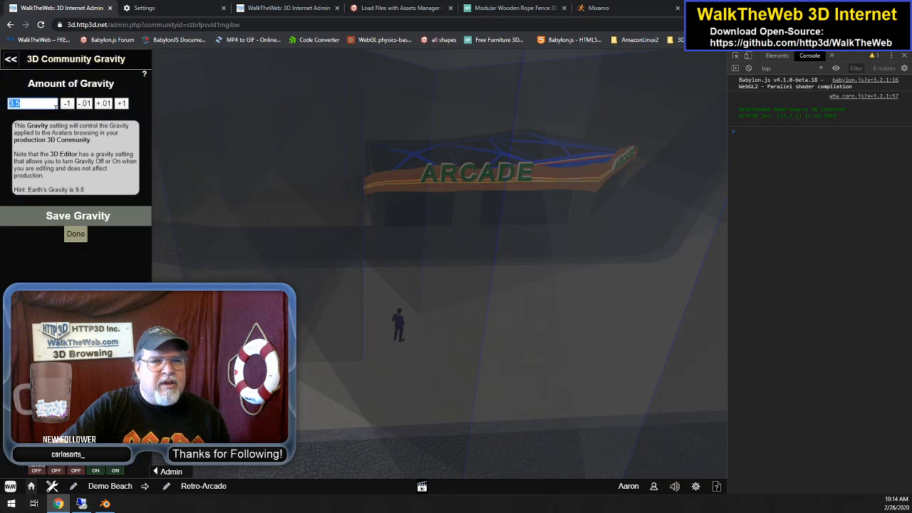
pyautogui.click(67, 104)
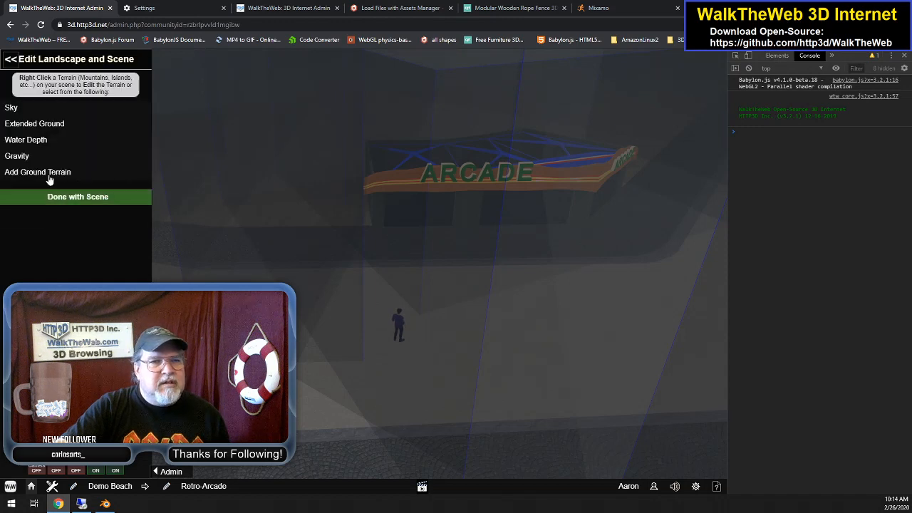
# Set the scene's amount of gravity to 3.5 in the landscape and scene settings
pyautogui.click(33, 156)
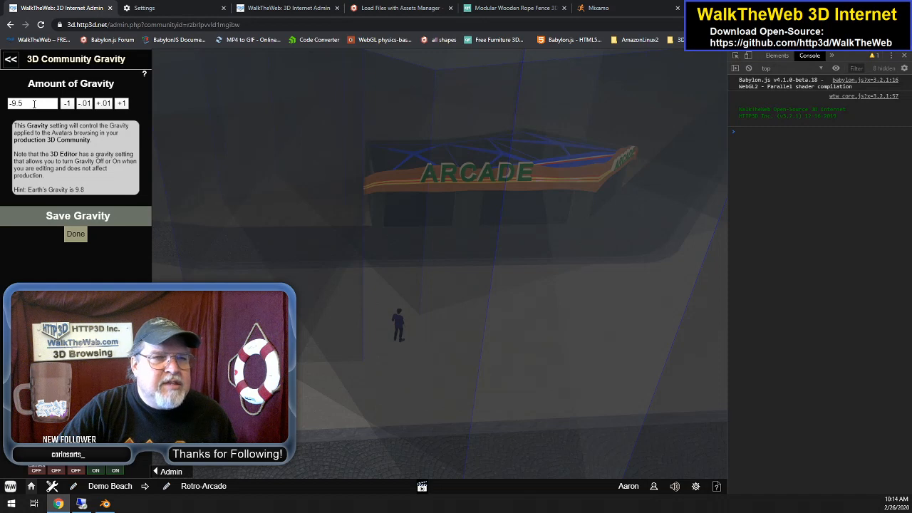
pyautogui.moveTo(8, 104); pyautogui.dragTo(32, 126)
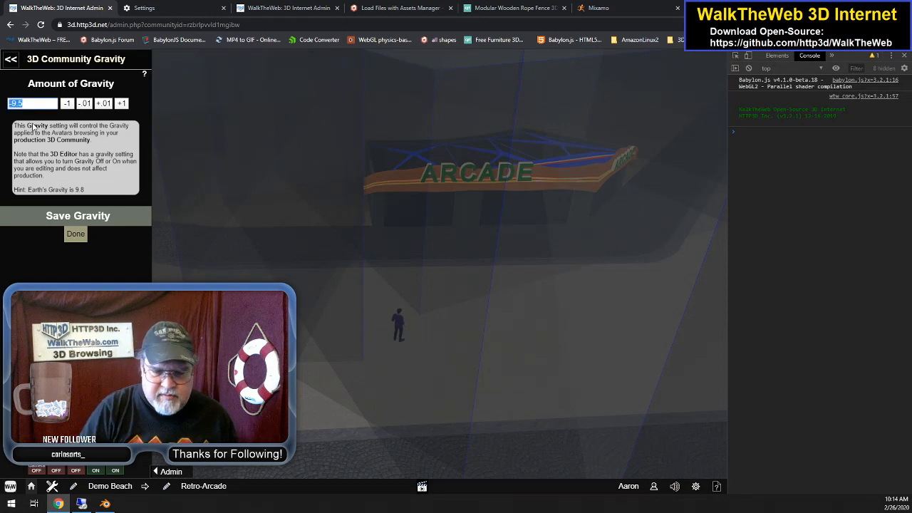
pyautogui.write('3.5')
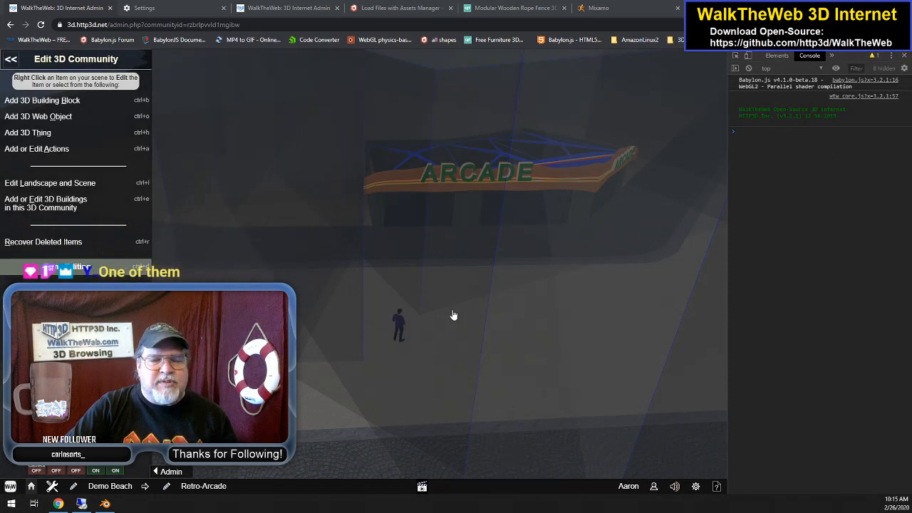
# Fly the free camera forward to view the arcade front and its zones more closely
pyautogui.press('w')
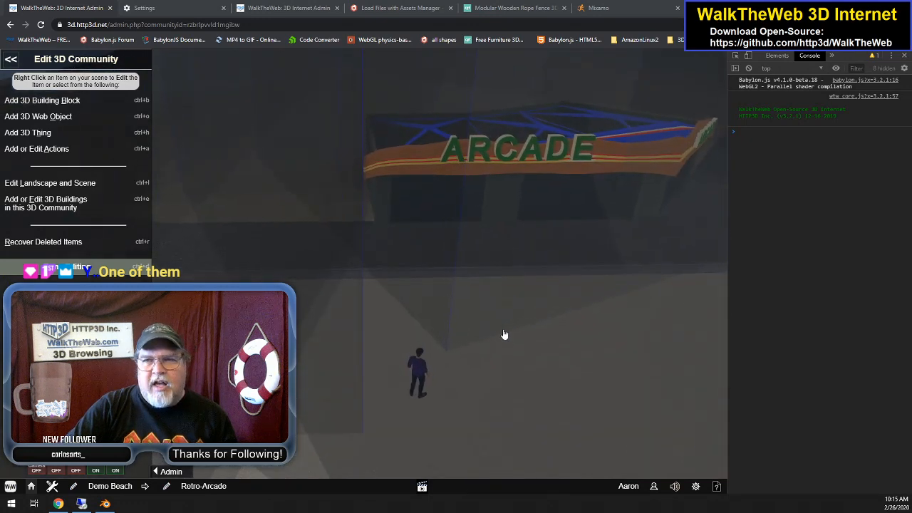
pyautogui.press('w')
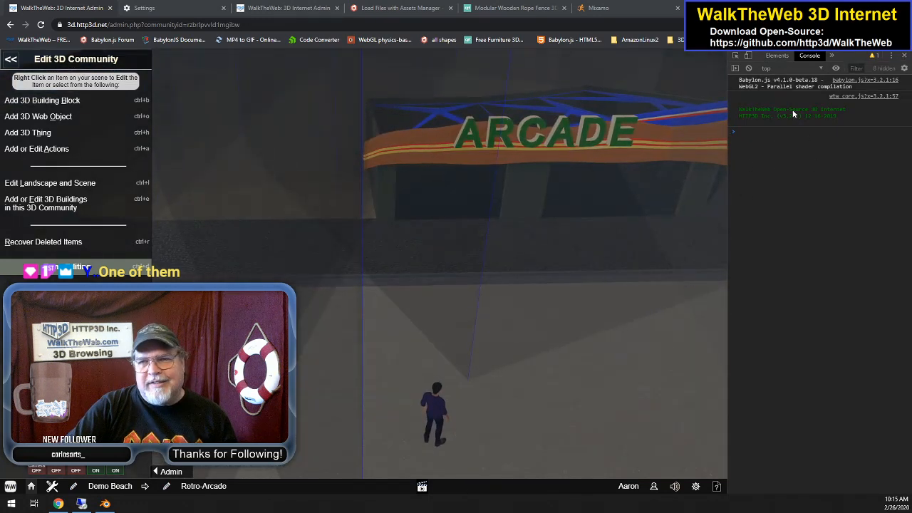
pyautogui.click(749, 130)
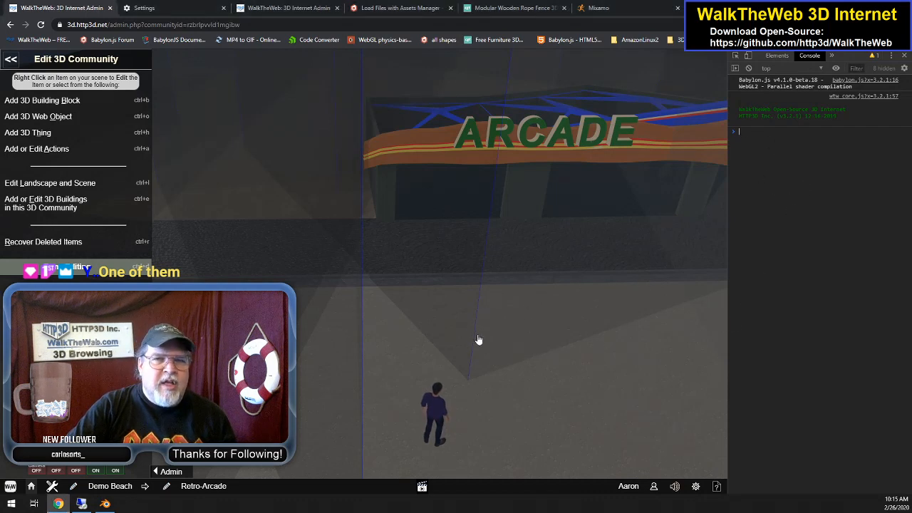
pyautogui.scroll(5, 478, 340)
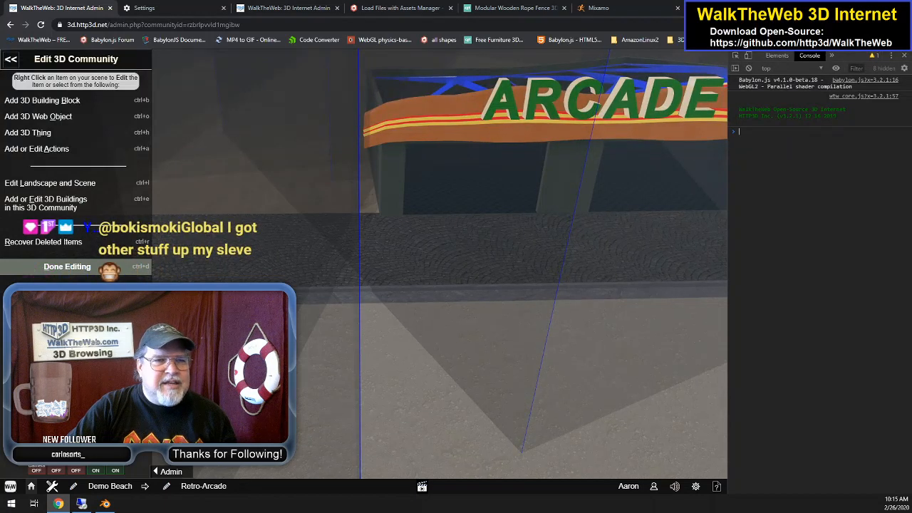
# Switch the avatar camera back on, walk the avatar up to the arcade front, and turn it around there
pyautogui.click(40, 471)
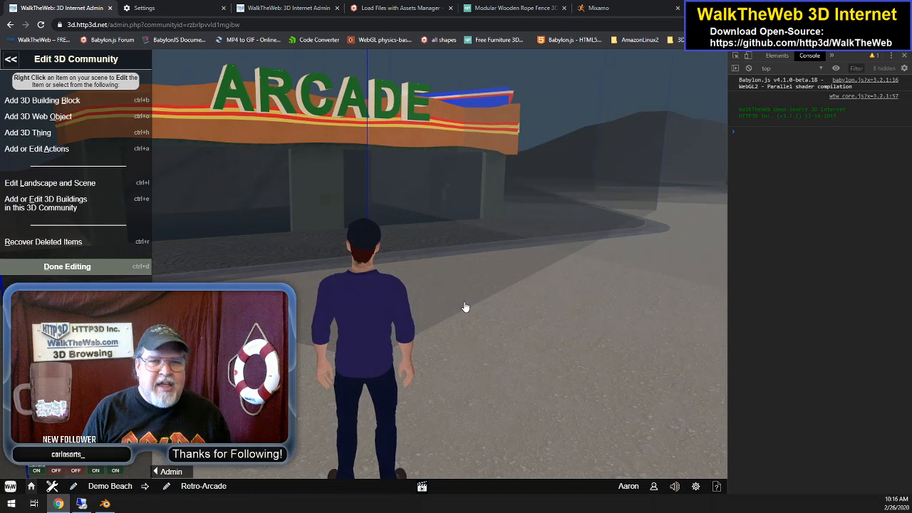
pyautogui.press('Left')
pyautogui.press('Left')
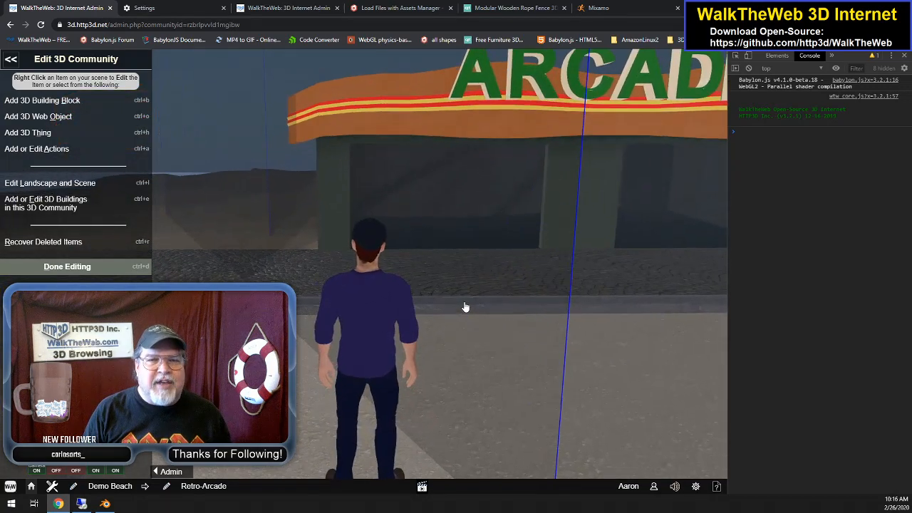
pyautogui.press('Up')
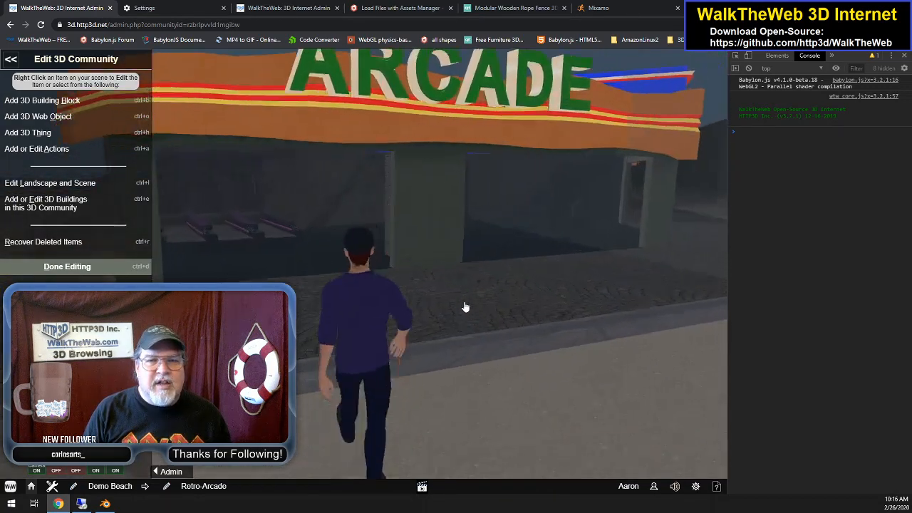
pyautogui.press('Up')
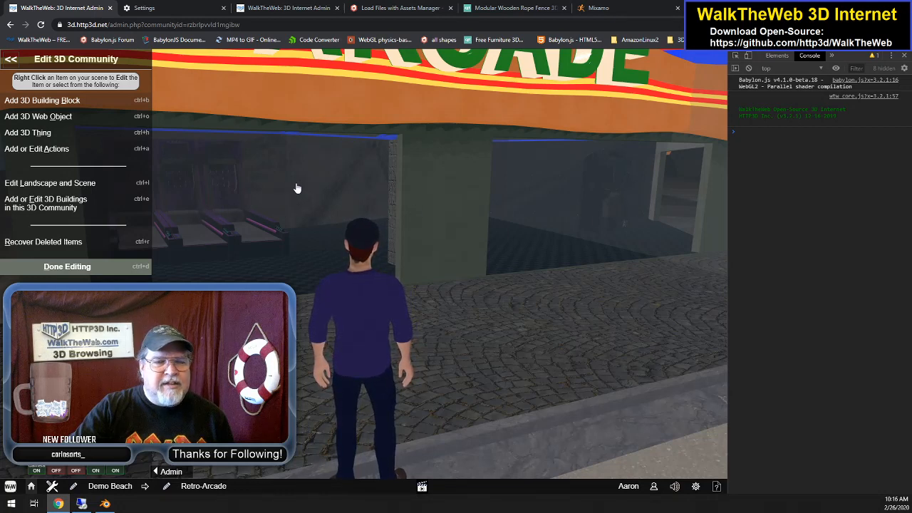
pyautogui.press('Left')
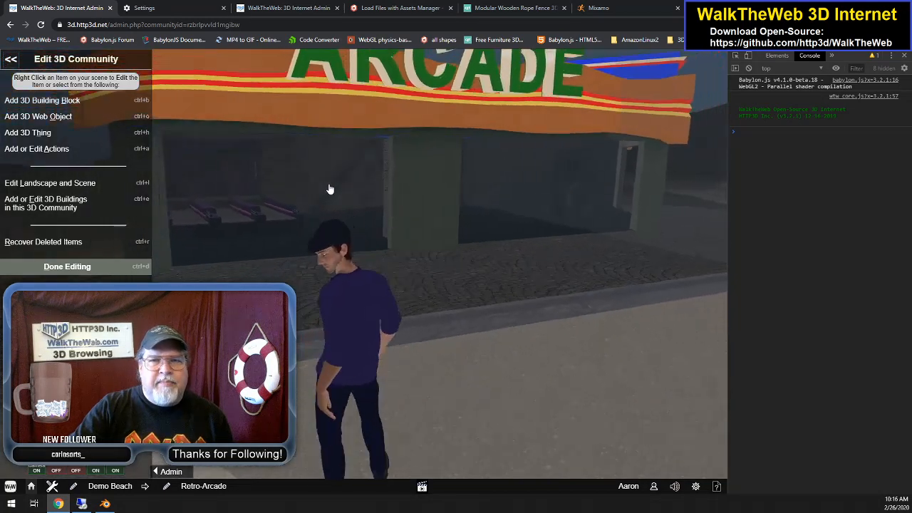
# Walk the avatar up to the arcade front once more and back it away onto the street
pyautogui.press('Right')
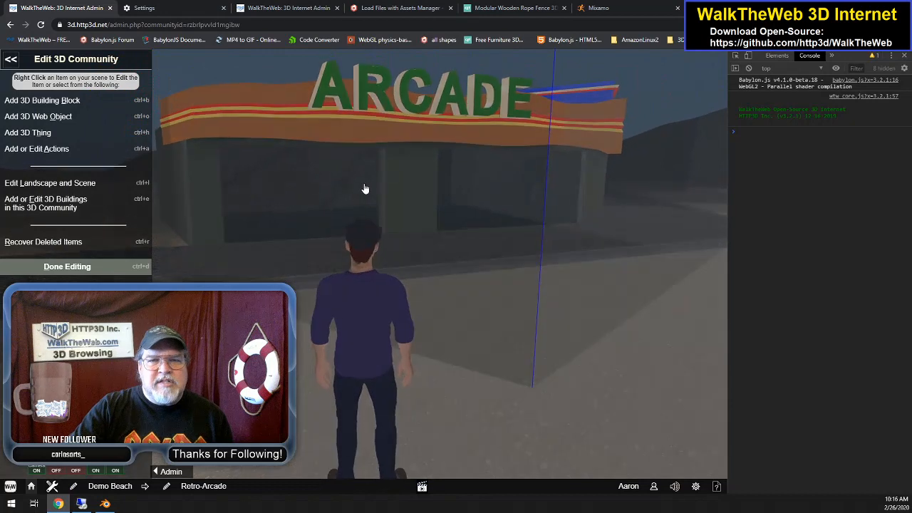
pyautogui.press('Left')
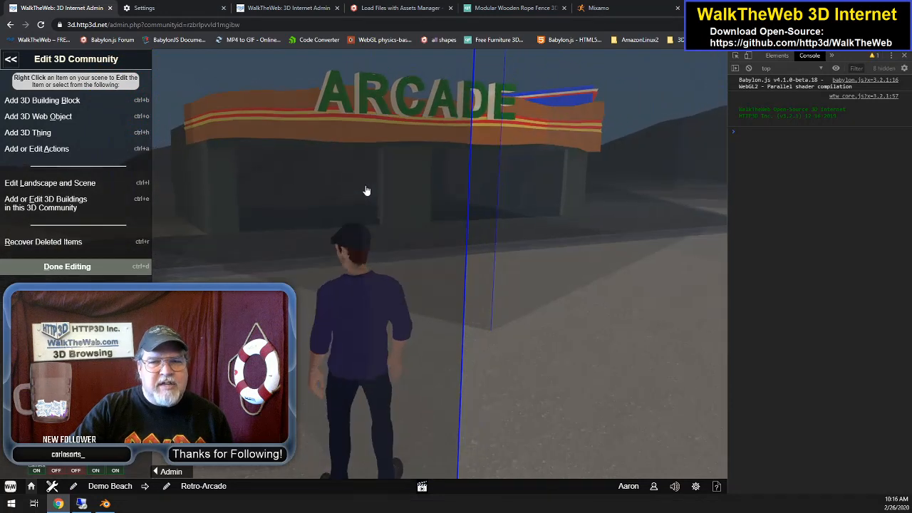
pyautogui.press('Up')
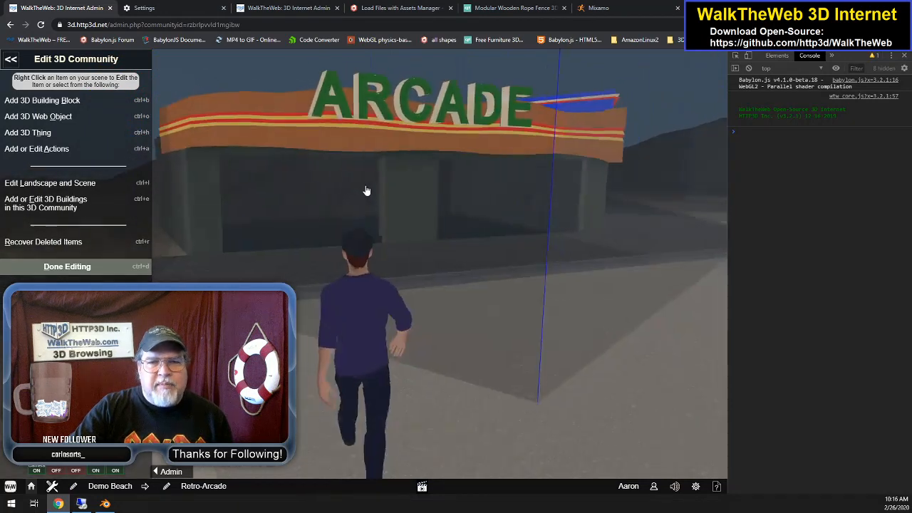
pyautogui.press('Up')
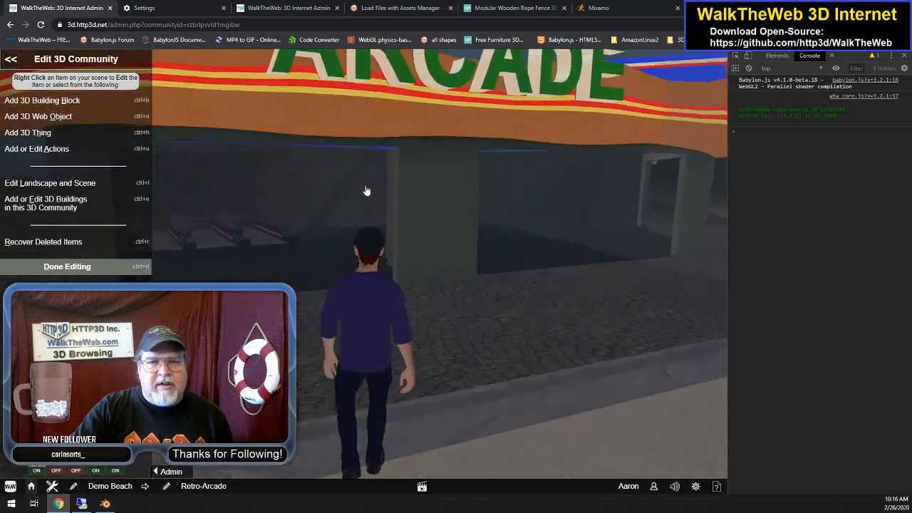
pyautogui.press('Up')
pyautogui.press('Left')
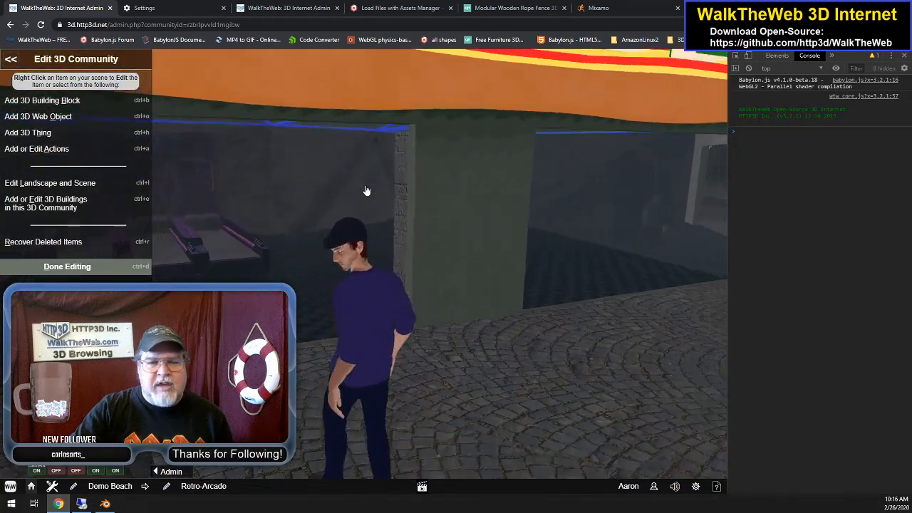
pyautogui.press('Down')
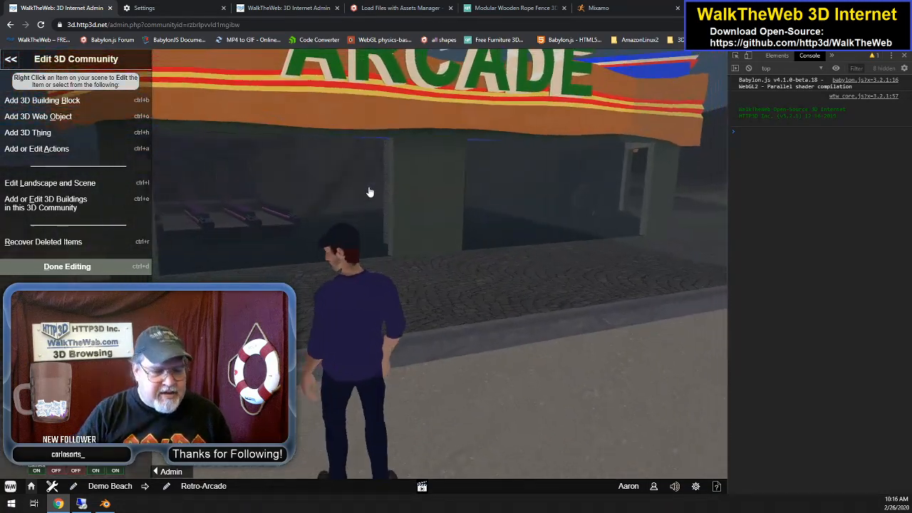
# Move the avatar away from the arcade entrance and turn it around between the arcade and the Webby Store
pyautogui.press('Right')
pyautogui.press('Up')
pyautogui.press('Left')
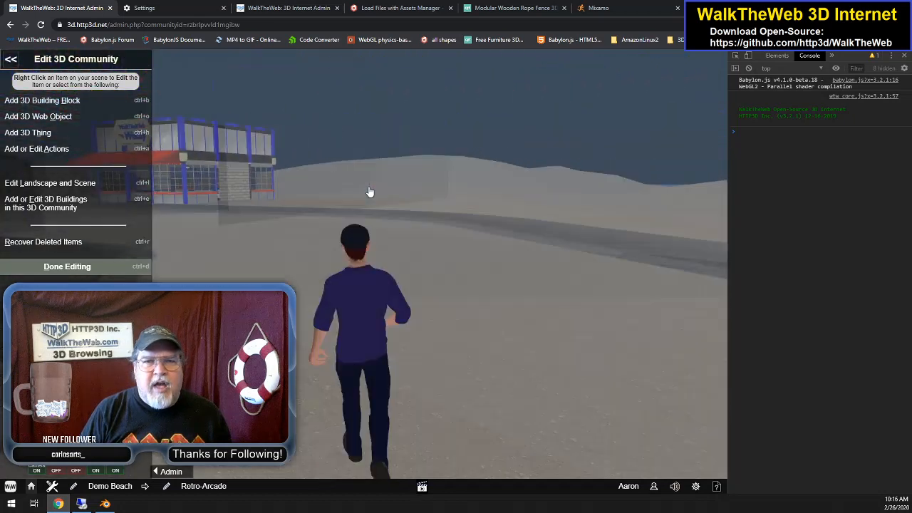
pyautogui.press('Left')
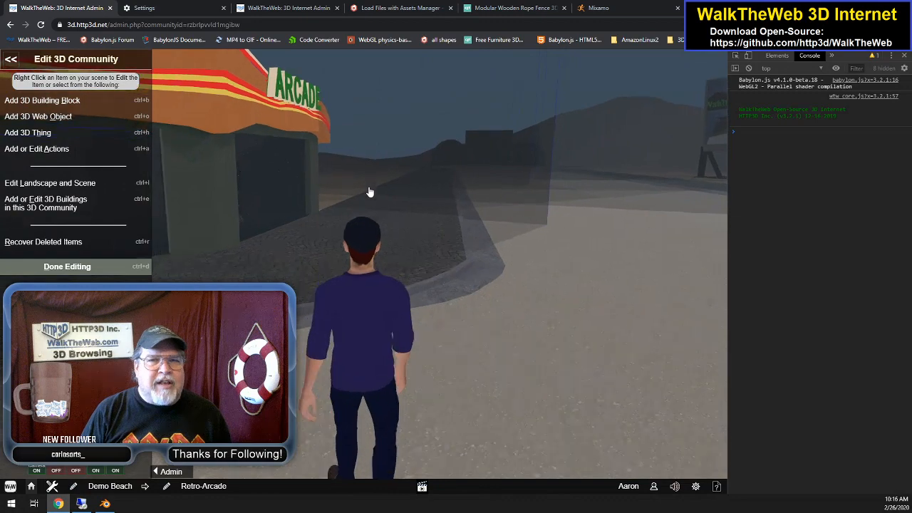
pyautogui.press('Left')
pyautogui.press('Up')
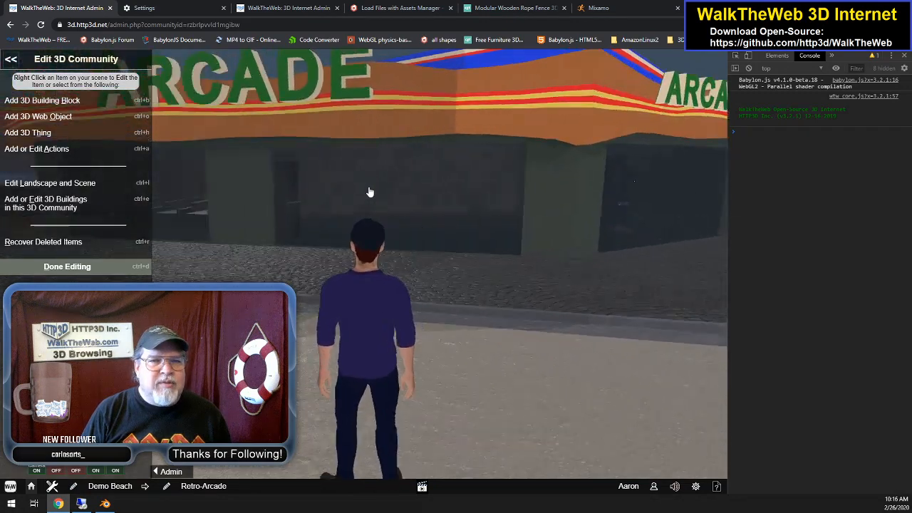
pyautogui.press('Left')
pyautogui.press('Right')
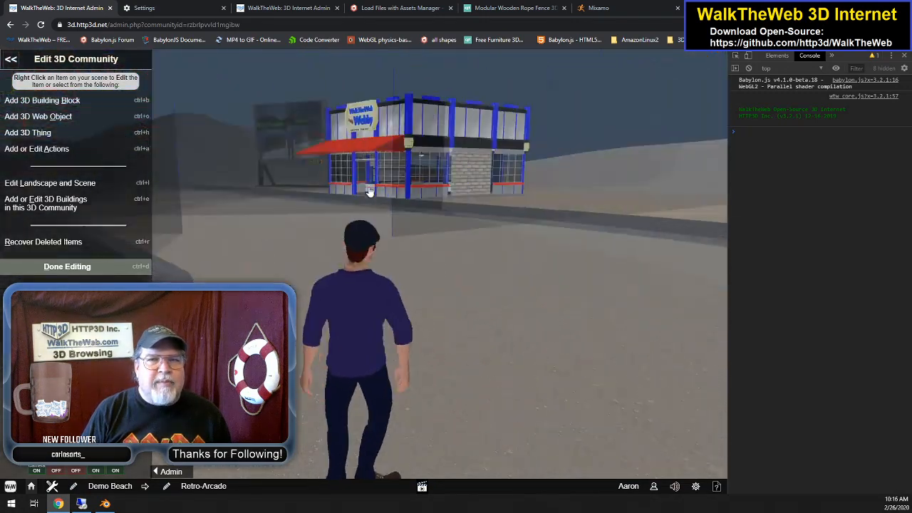
# Walk the avatar partway towards the Webby Store and swing it back to face along the street beside the arcade
pyautogui.press('Left')
pyautogui.press('Left')
pyautogui.press('Up')
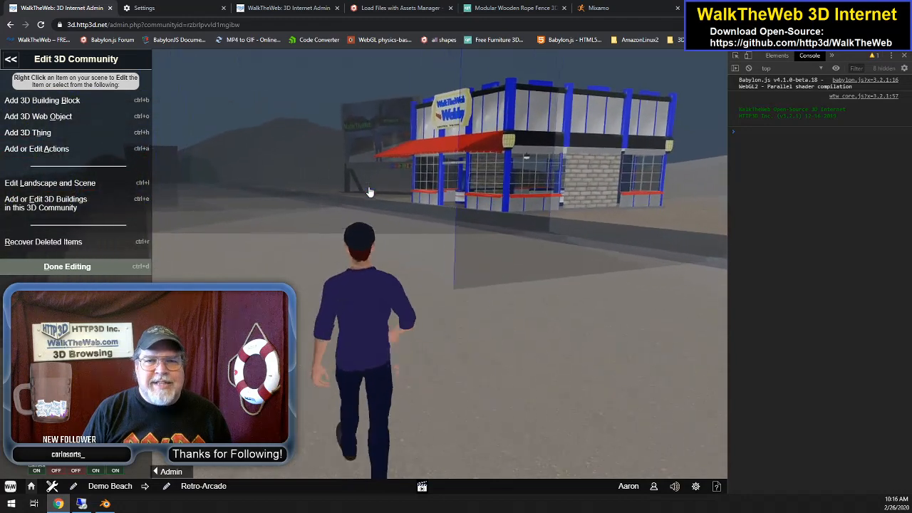
pyautogui.press('Right')
pyautogui.press('Right')
pyautogui.press('Left')
pyautogui.press('Left')
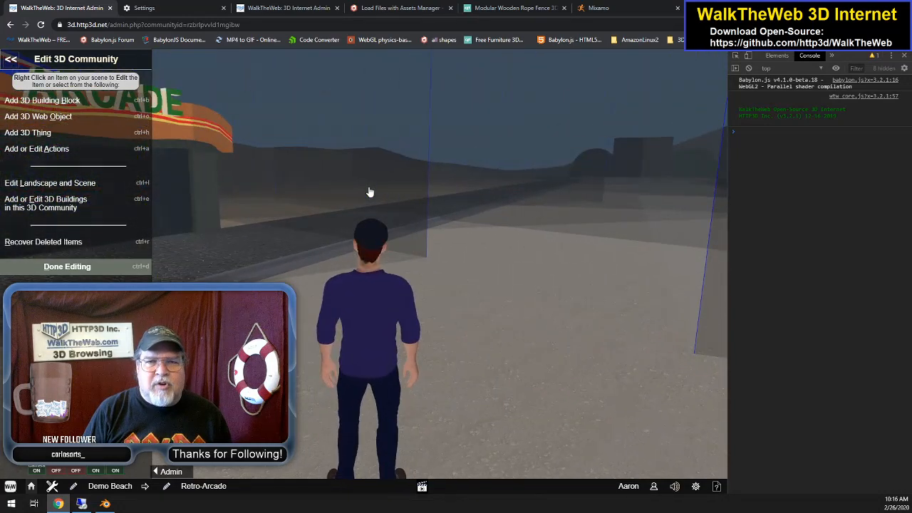
# Turn the avatar towards the Webby Store and walk it up to the curb in front of the store
pyautogui.press('Right')
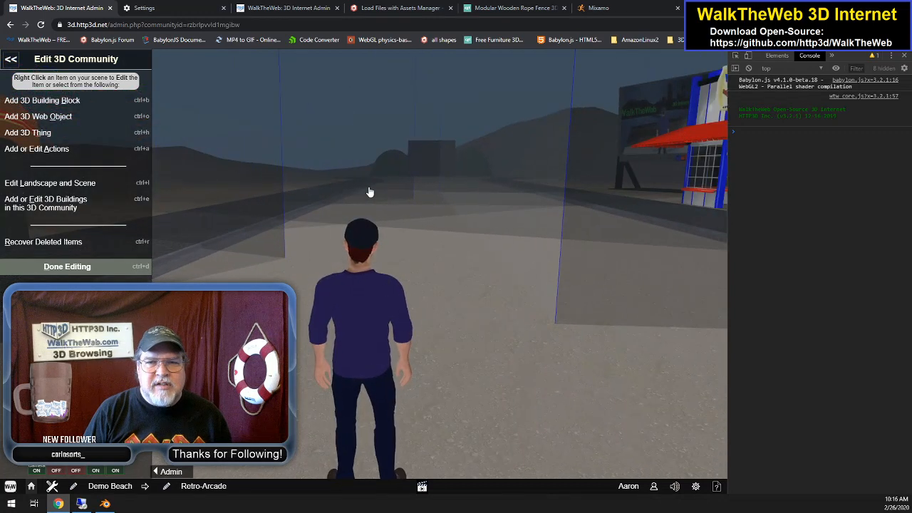
pyautogui.press('Up')
pyautogui.press('Right')
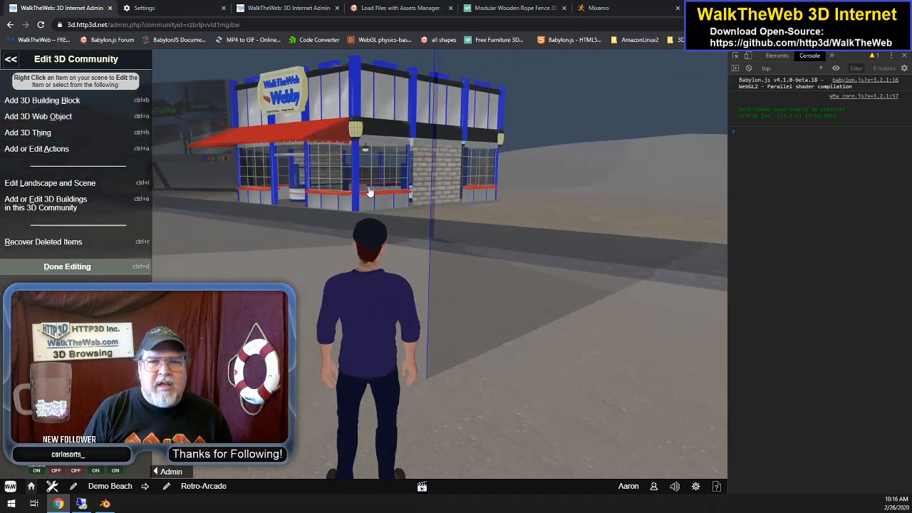
pyautogui.press('Up')
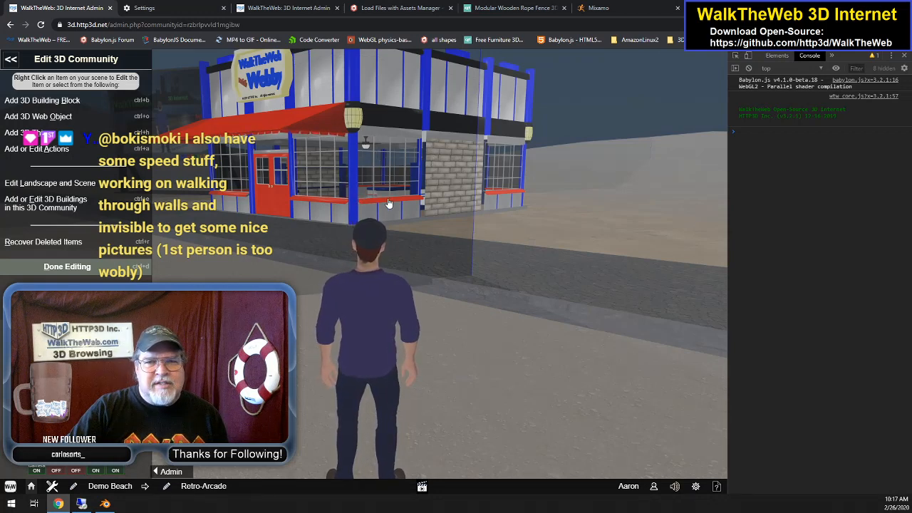
pyautogui.press('w')
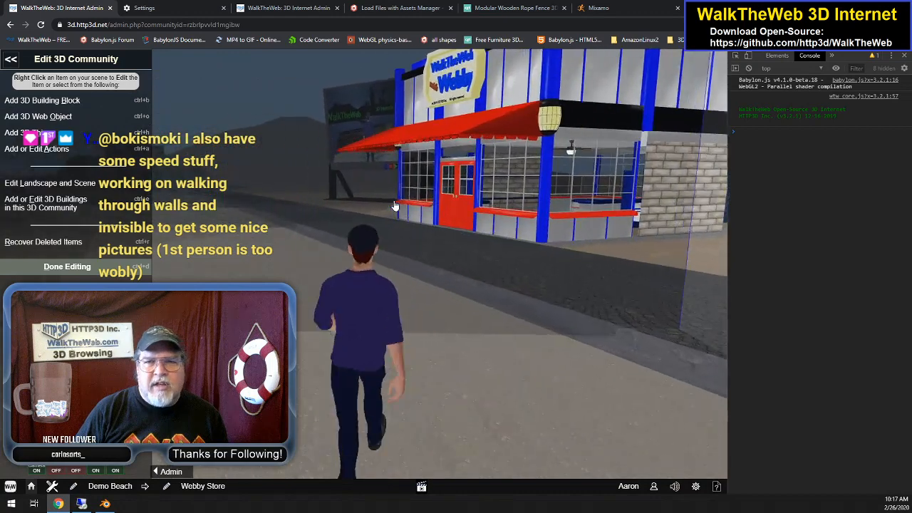
pyautogui.press('w')
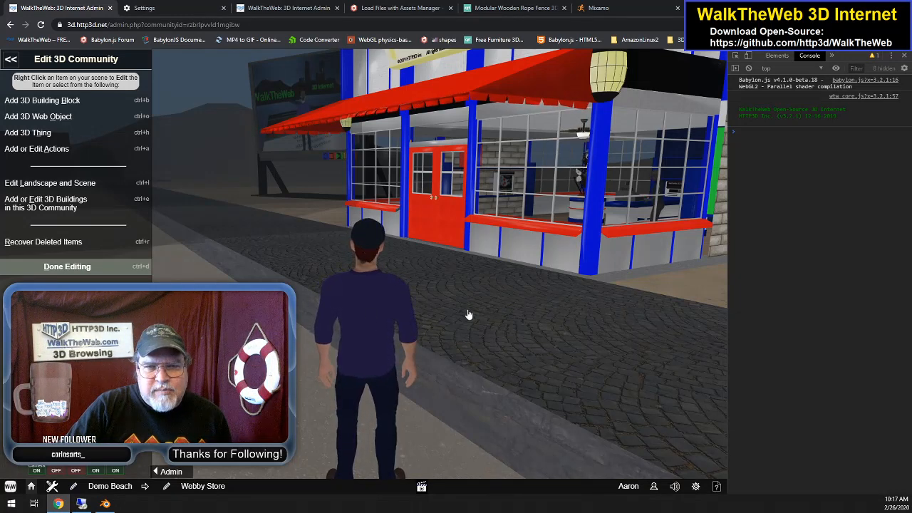
# Set the main camera to First-Person Camera and view the Webby Store front from there, checking the other camera options
pyautogui.click(696, 487)
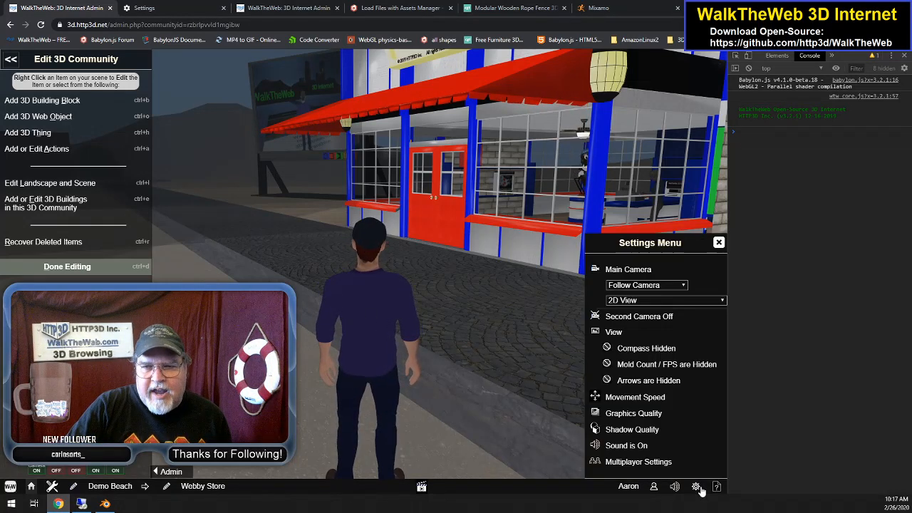
pyautogui.click(672, 286)
pyautogui.click(647, 295)
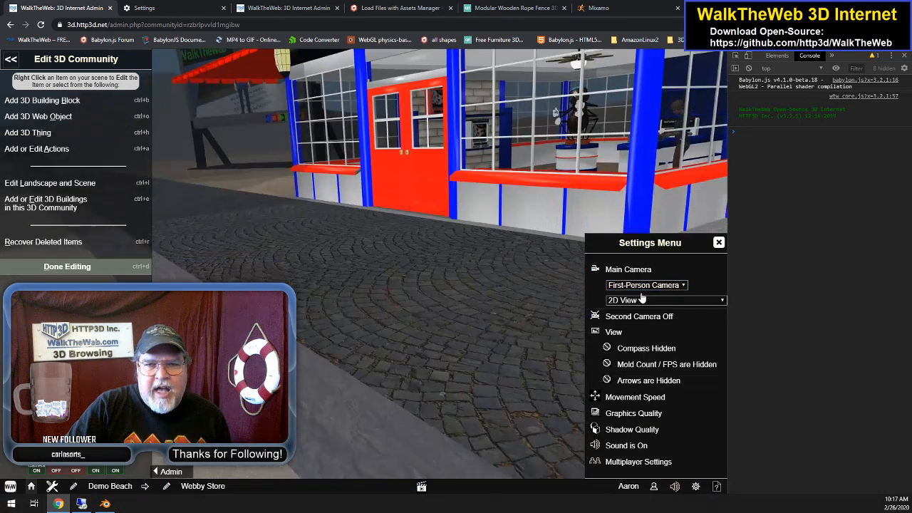
pyautogui.moveTo(436, 292); pyautogui.dragTo(431, 300)
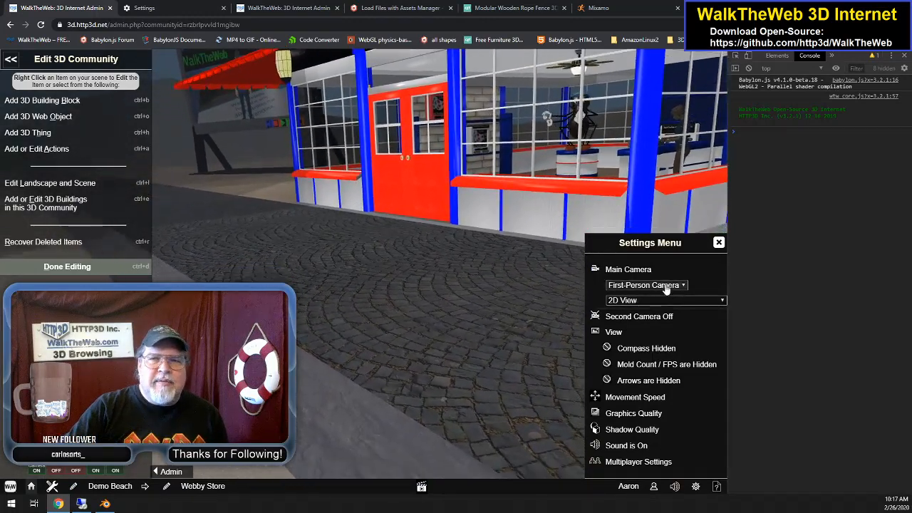
pyautogui.click(665, 286)
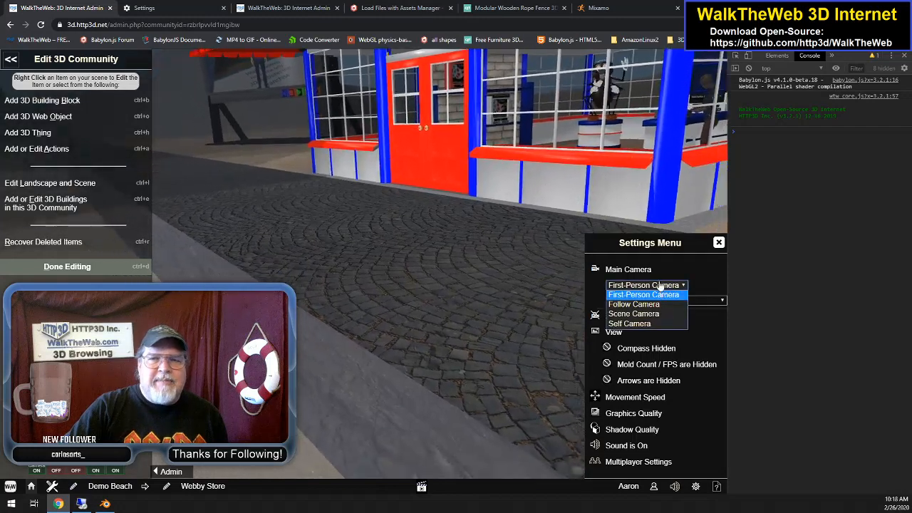
pyautogui.click(661, 285)
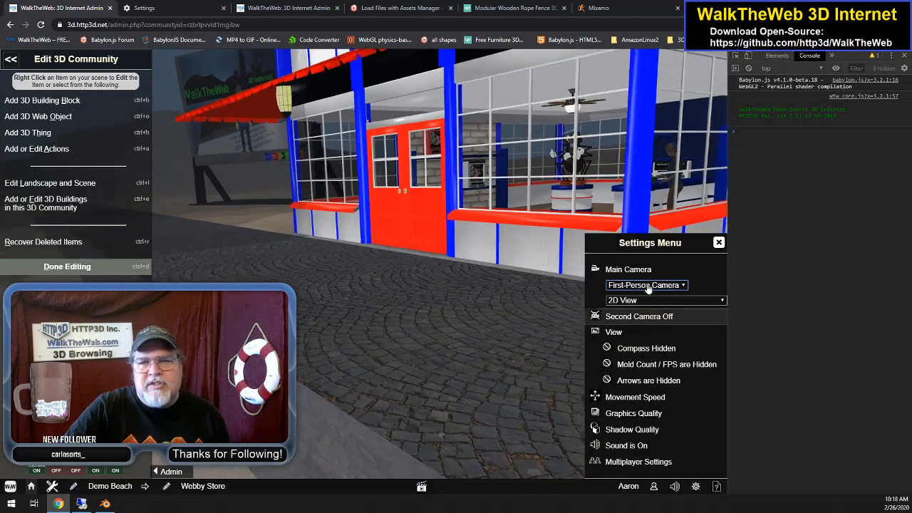
# Set the main camera to Follow Camera and close the settings menu
pyautogui.click(645, 286)
pyautogui.click(645, 304)
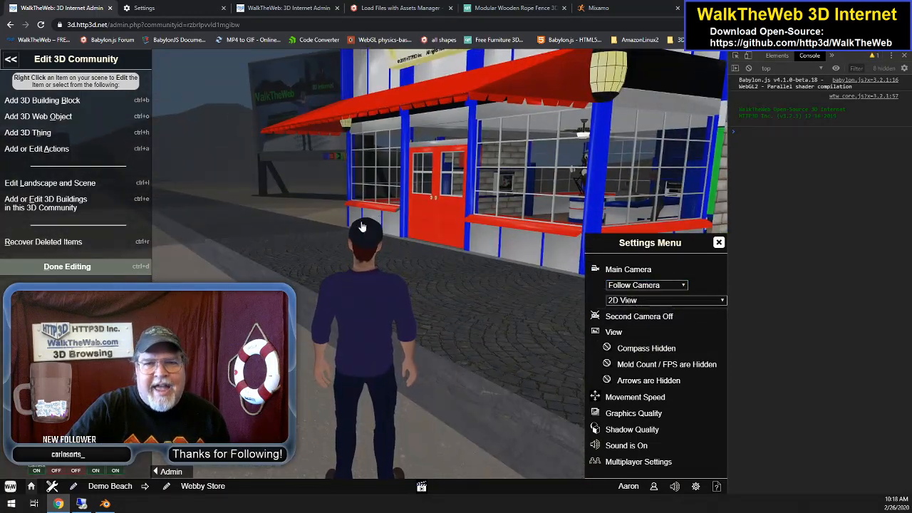
pyautogui.click(719, 243)
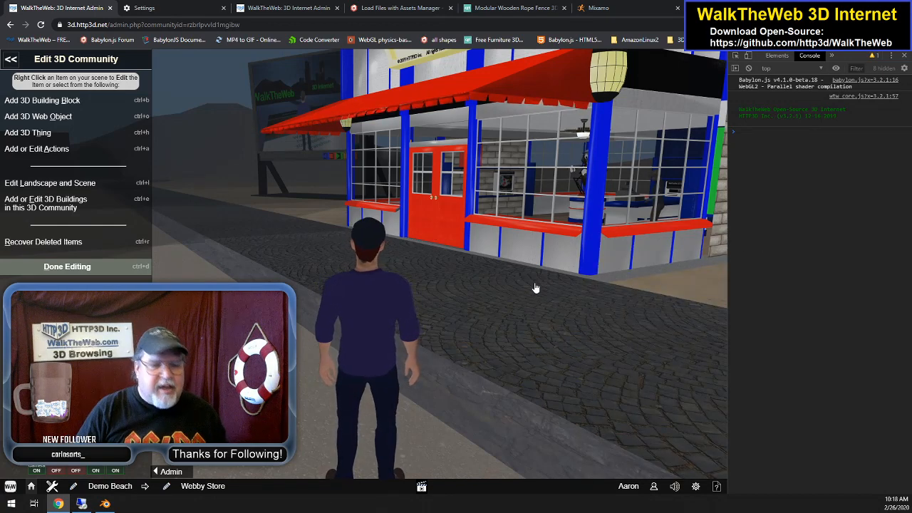
# Walk the avatar across the cobblestones to the Webby Store's red doors to open them, and turn it towards the entrance
pyautogui.press('w')
pyautogui.press('d')
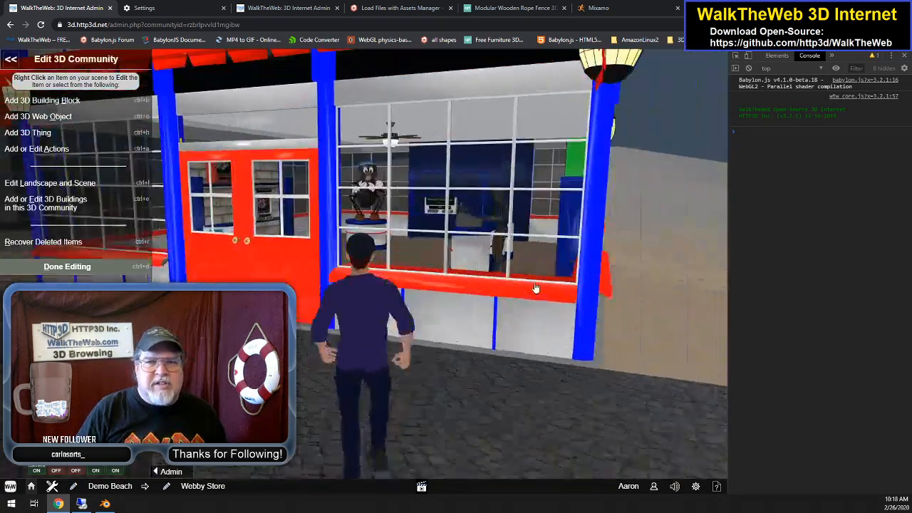
pyautogui.press('a')
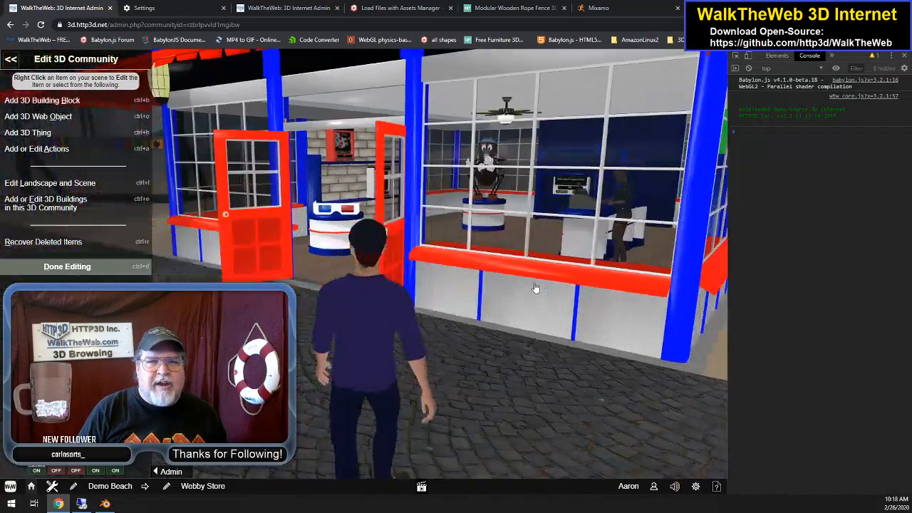
pyautogui.press('a')
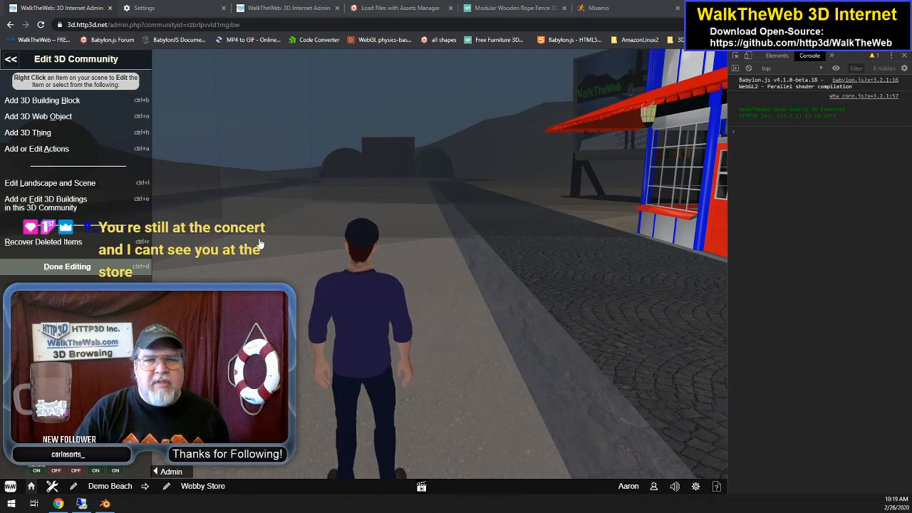
# Walk the avatar along the street beside the Webby Store, turning it between the storefront and the far end of the street
pyautogui.press('Up')
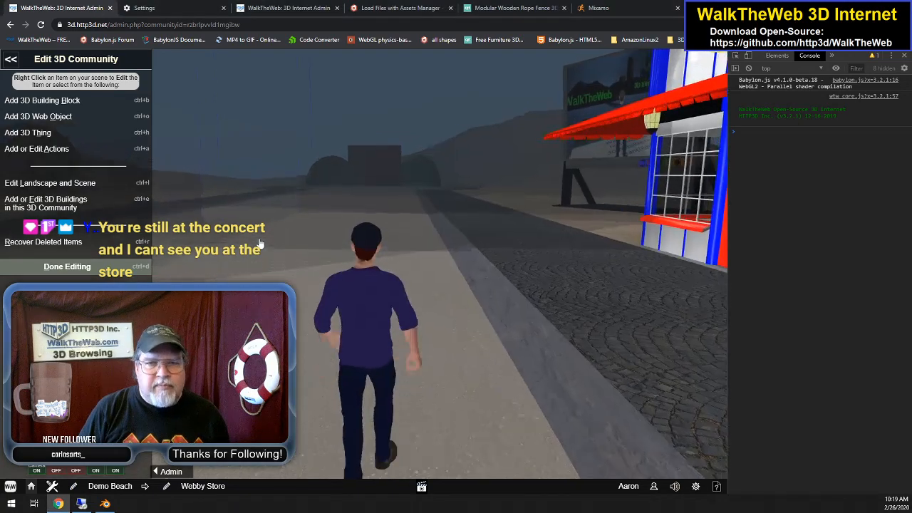
pyautogui.press('Right')
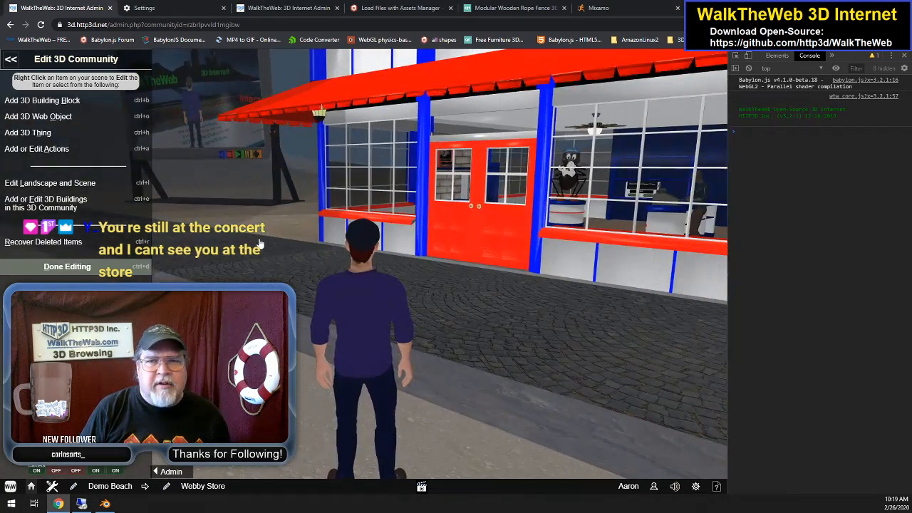
pyautogui.press('Right')
pyautogui.press('Left')
pyautogui.press('Left')
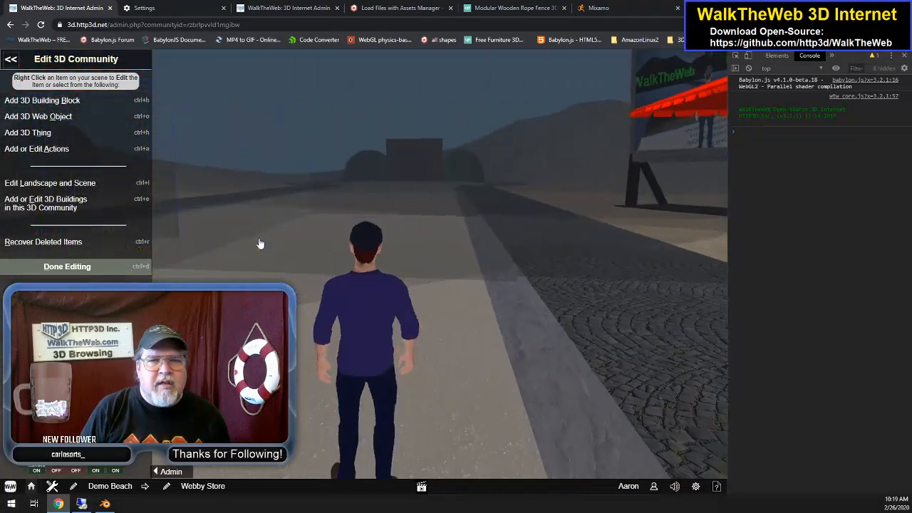
pyautogui.press('Right')
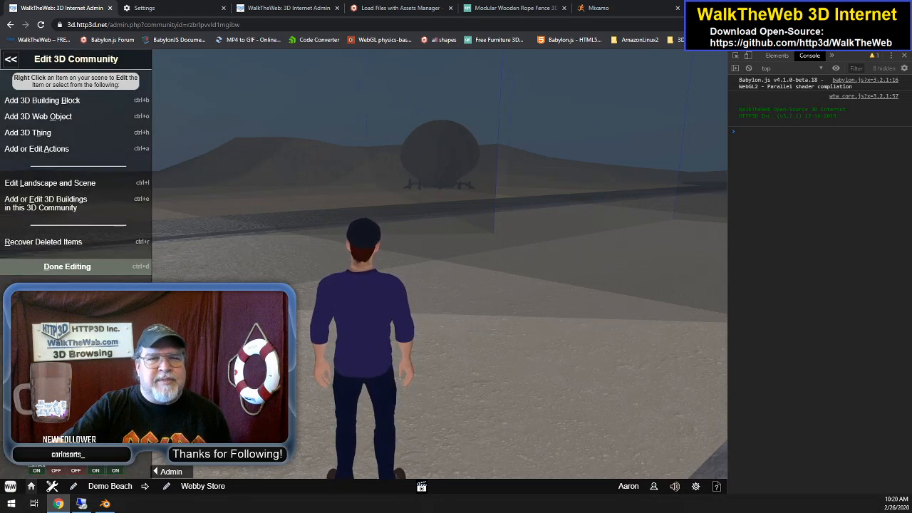
# Turn off the display of the zones and walk the avatar around in front of the Webby Store
pyautogui.click(96, 471)
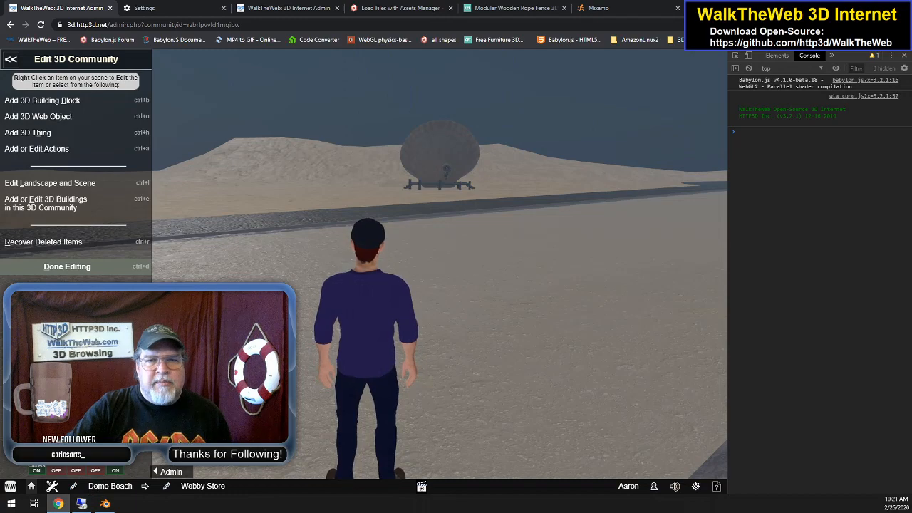
pyautogui.press('Right')
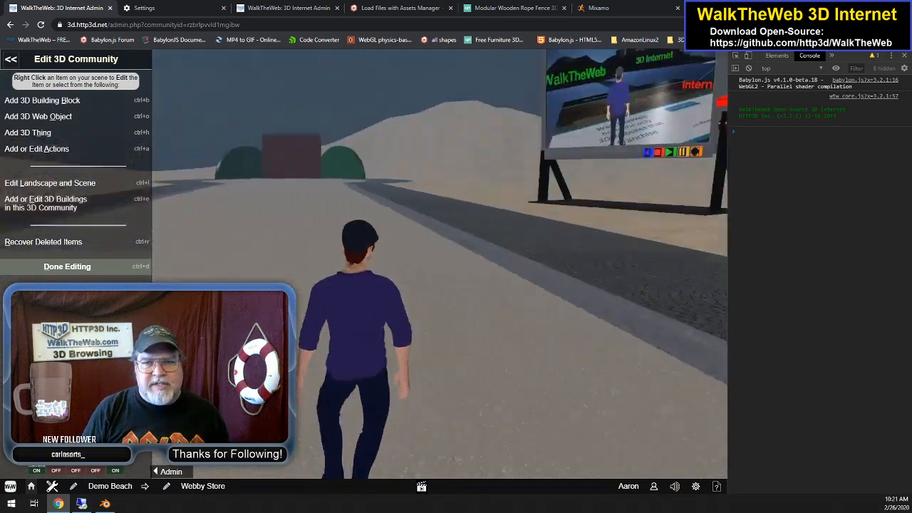
pyautogui.press('Left')
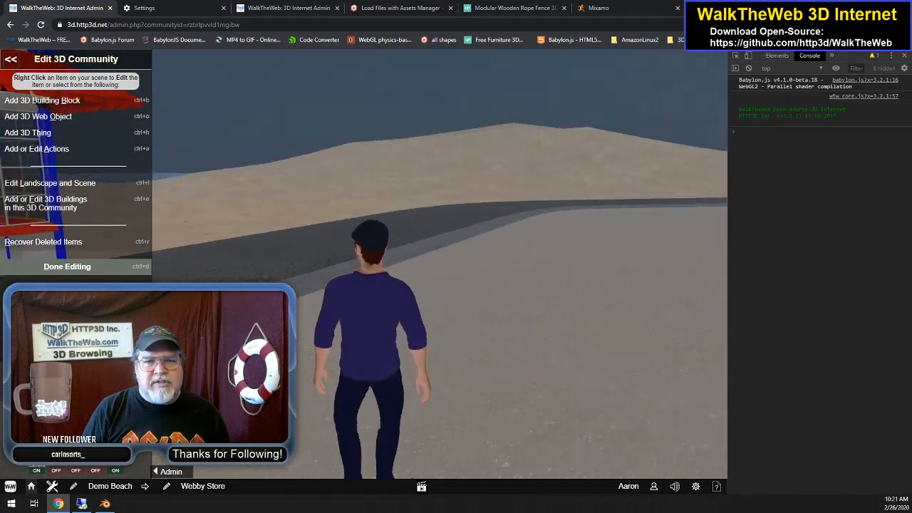
pyautogui.press('Up')
pyautogui.press('Left')
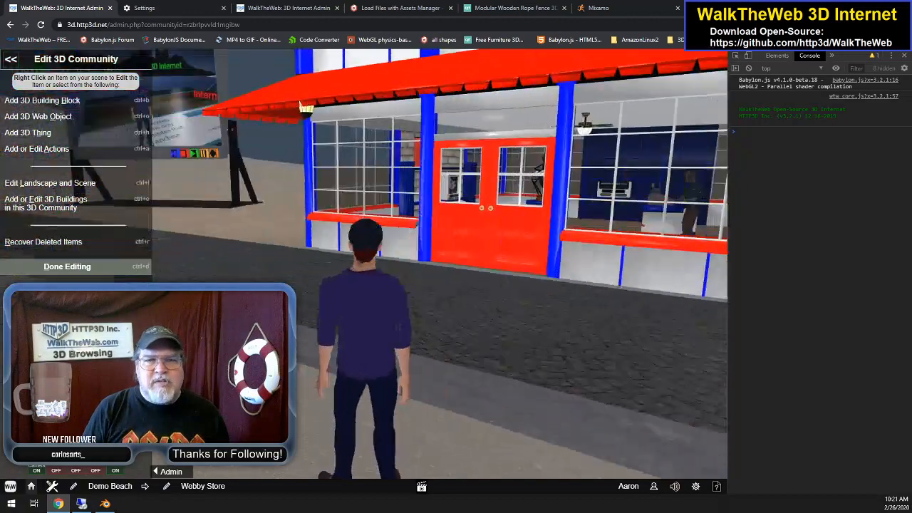
# Turn and walk the avatar on the sand opposite the Webby Store, alternating between the storefront and the distant shell stage
pyautogui.press('Left')
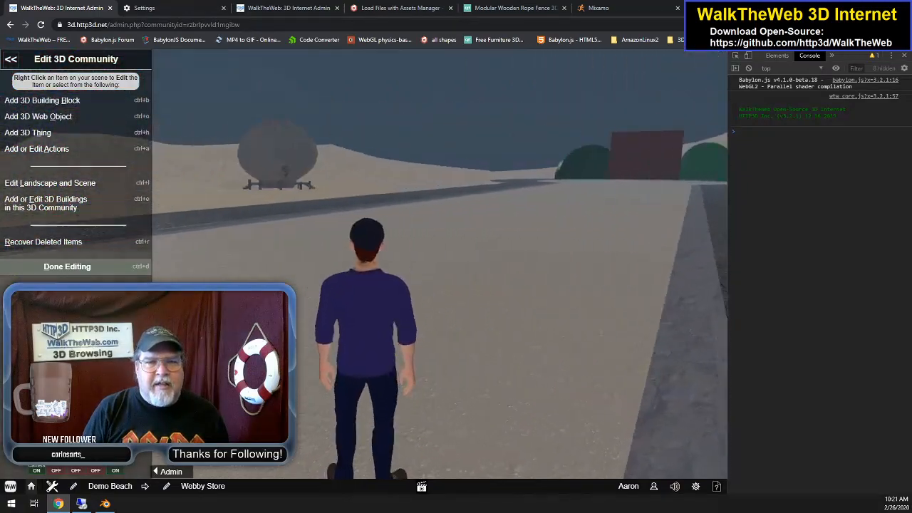
pyautogui.press('Right')
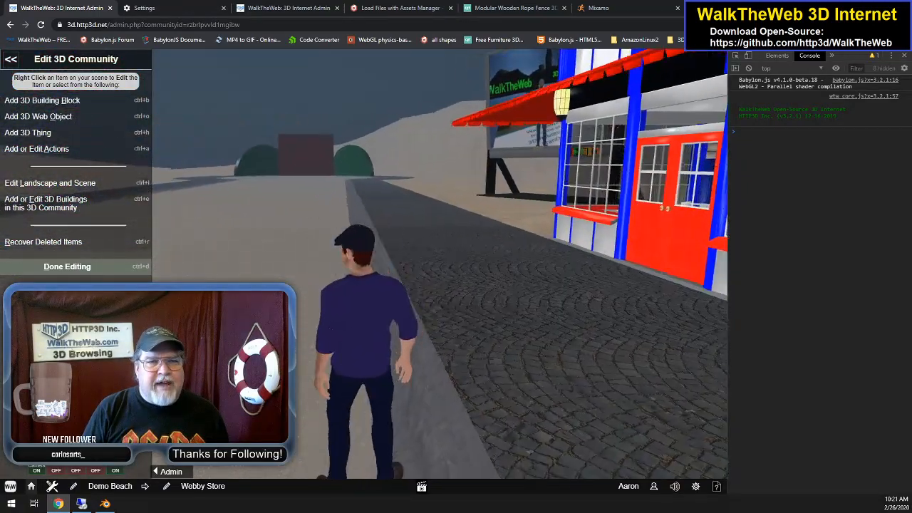
pyautogui.press('Left')
pyautogui.press('Up')
pyautogui.press('Right')
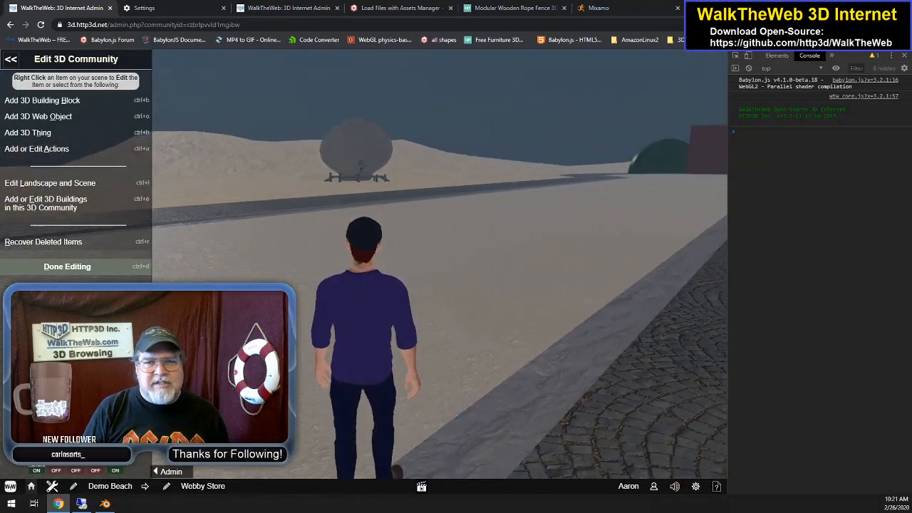
pyautogui.press('Right')
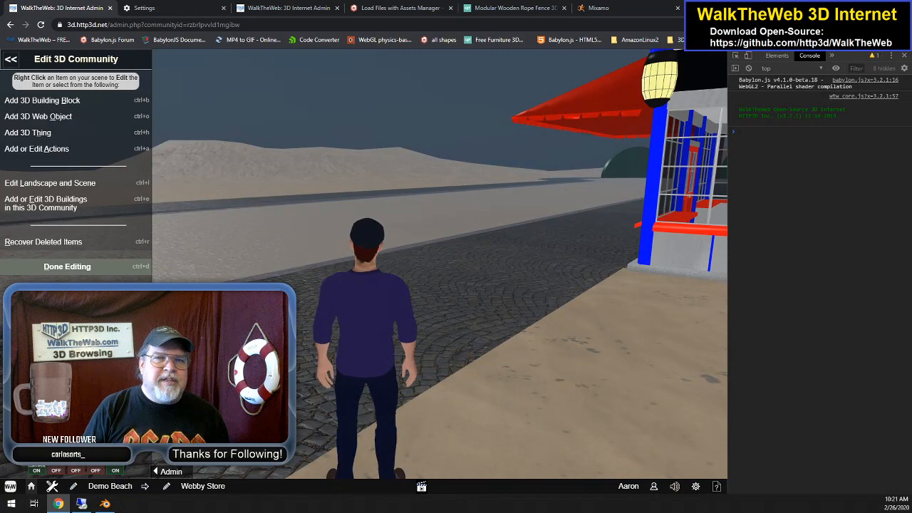
# Walk the avatar off the cobblestones onto the sand and turn it to face the distant shell stage
pyautogui.press('Left')
pyautogui.press('Up')
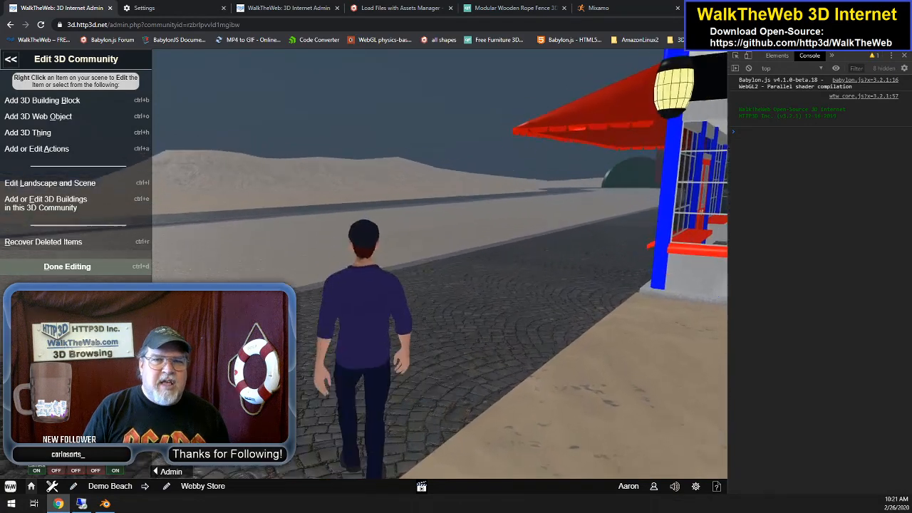
pyautogui.press('Up')
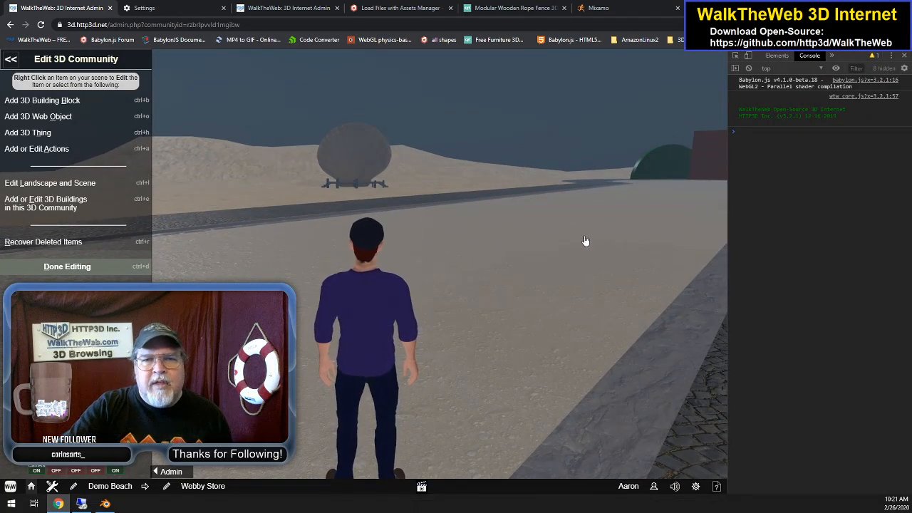
pyautogui.press('Right')
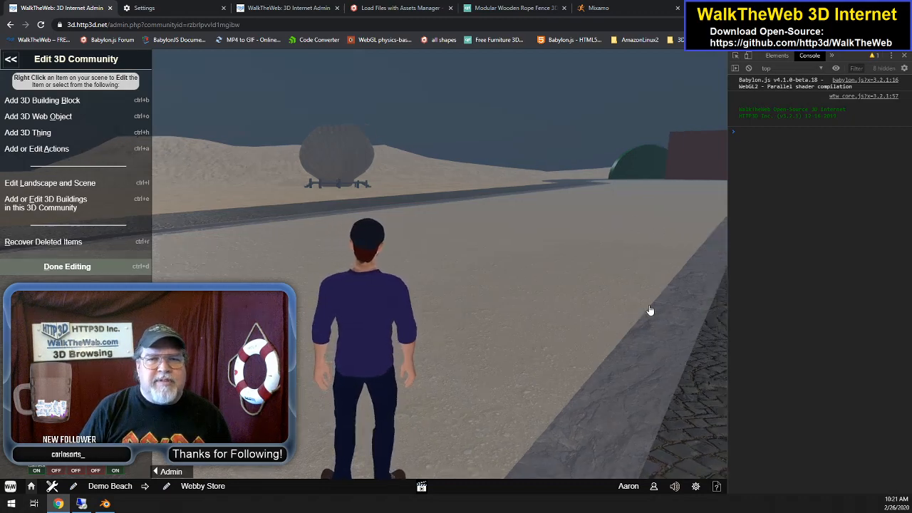
pyautogui.press('Right')
pyautogui.press('Left')
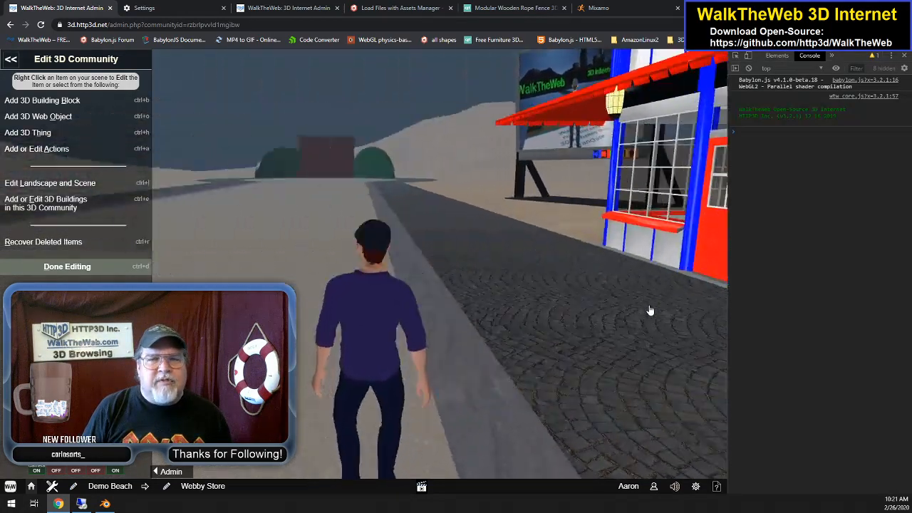
pyautogui.press('Left')
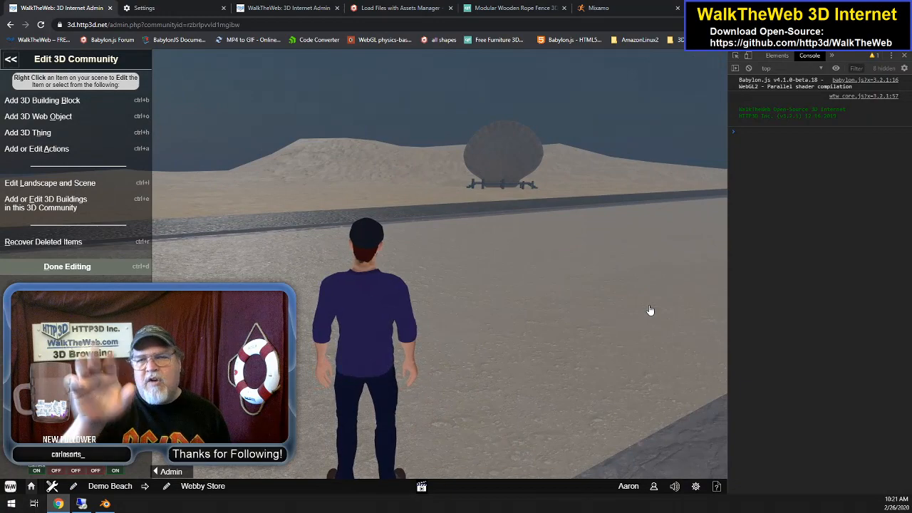
pyautogui.press('Right')
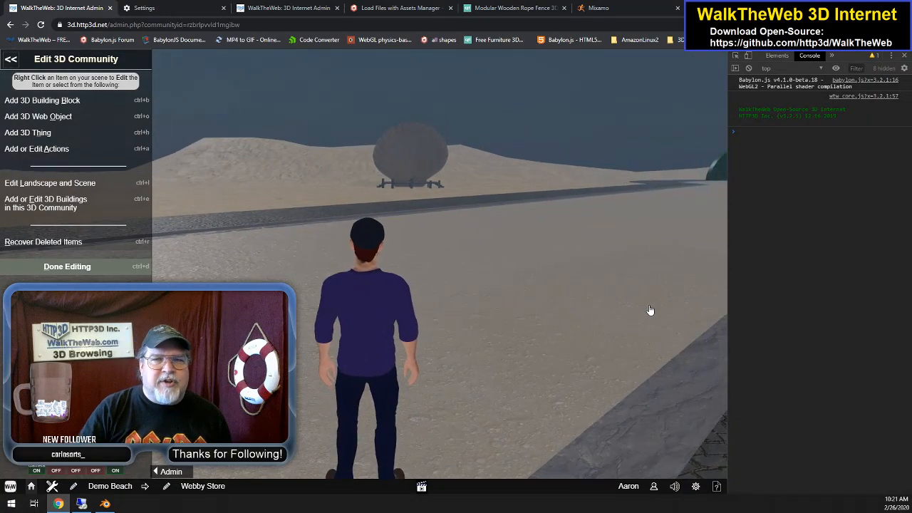
# Switch to the browser session showing the Lifeguard Booth and load the Tunes 3D building from the building list
pyautogui.click(286, 8)
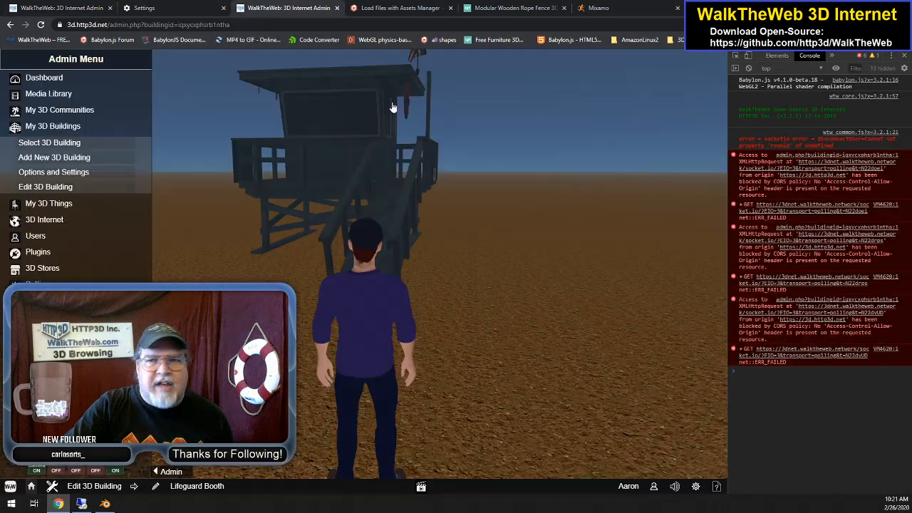
pyautogui.click(71, 132)
pyautogui.click(71, 126)
pyautogui.click(65, 143)
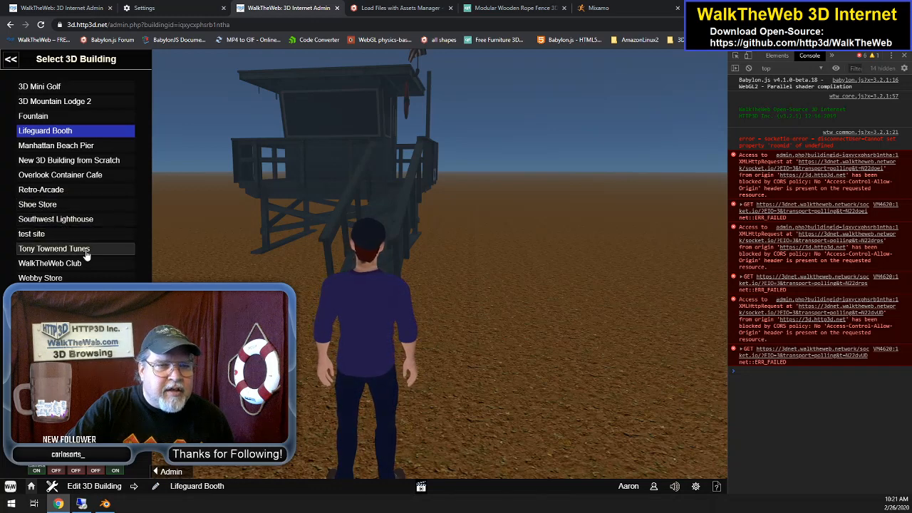
pyautogui.click(50, 278)
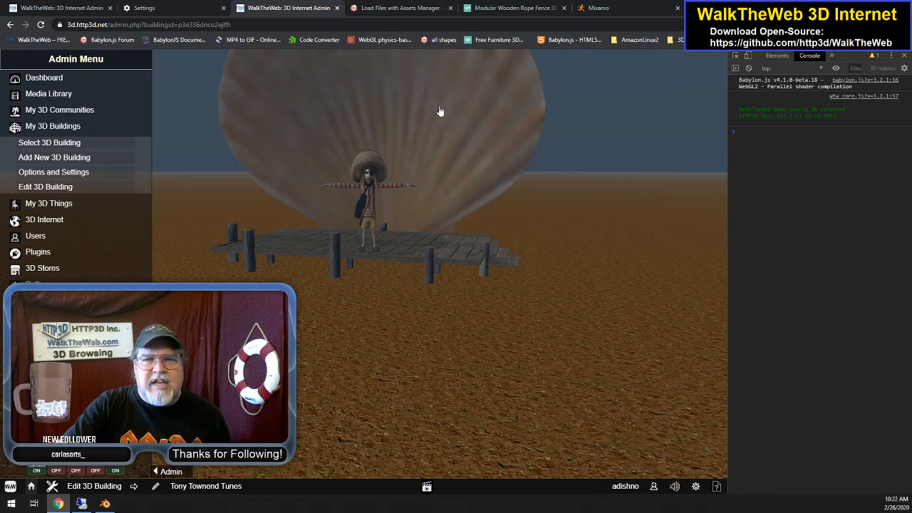
# Examine the bowlstage object's rotation, texture, visibility distance and attached sound settings, and close its editor
pyautogui.click(440, 111)
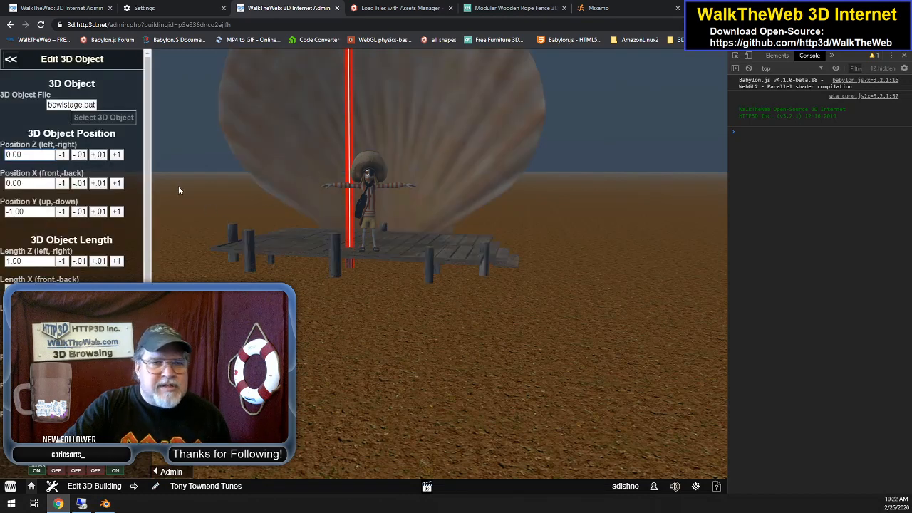
pyautogui.scroll(-4, 146, 207)
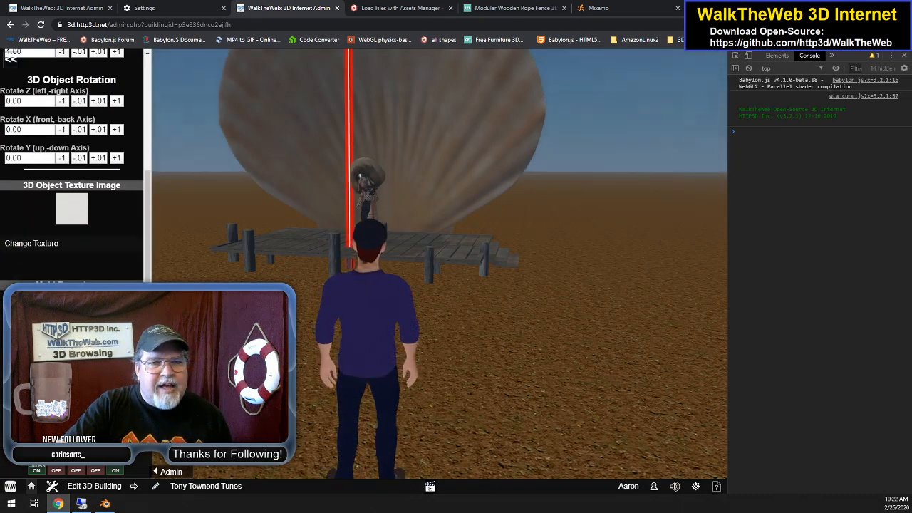
pyautogui.scroll(-1, 12, 60)
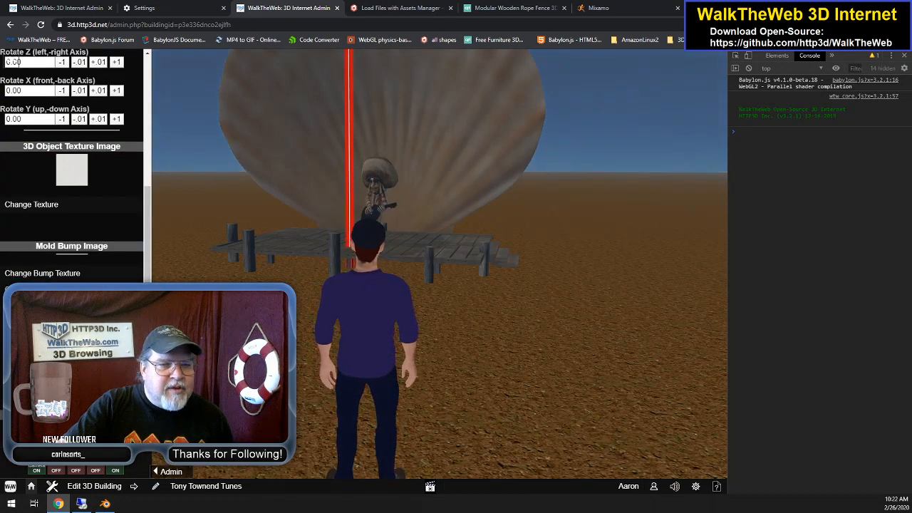
pyautogui.scroll(-4, 12, 62)
pyautogui.scroll(1, 12, 62)
pyautogui.scroll(-2, 71, 164)
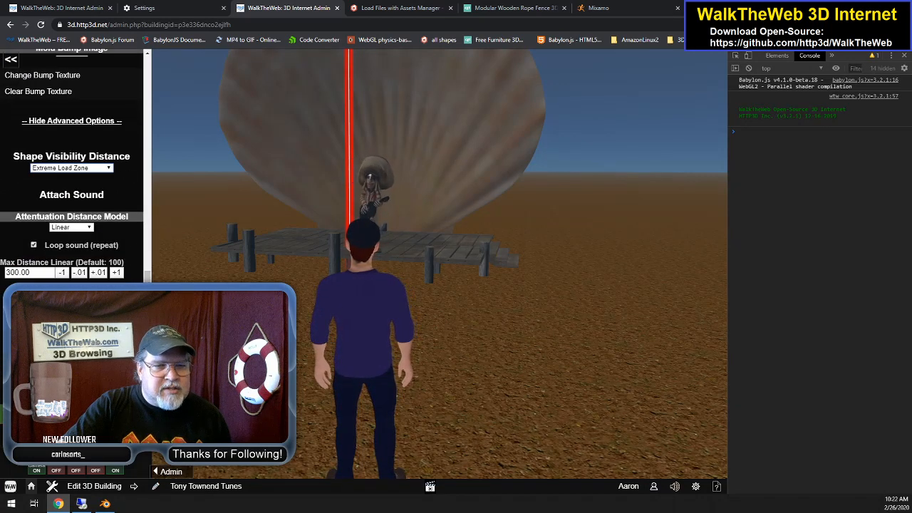
pyautogui.click(72, 342)
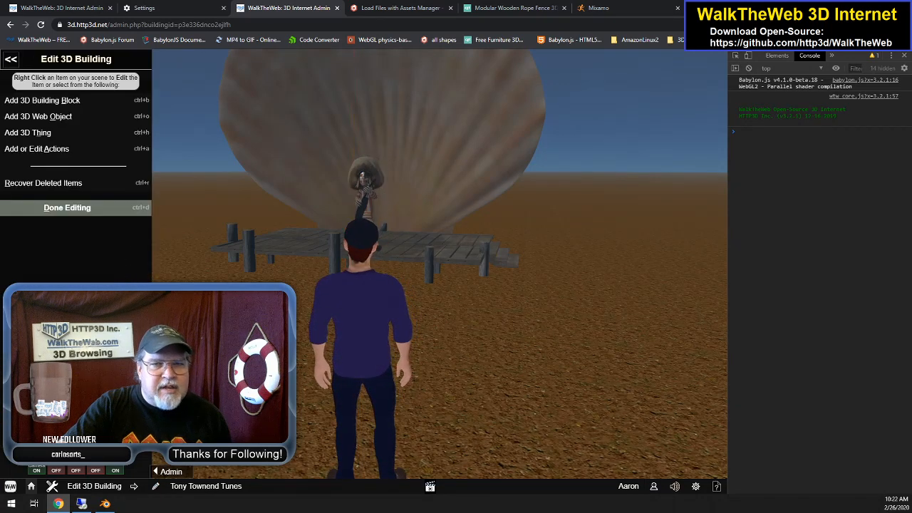
# Reopen the shell stage object's settings, review its texture and bump options, and return to the building's editing options
pyautogui.rightClick(375, 196)
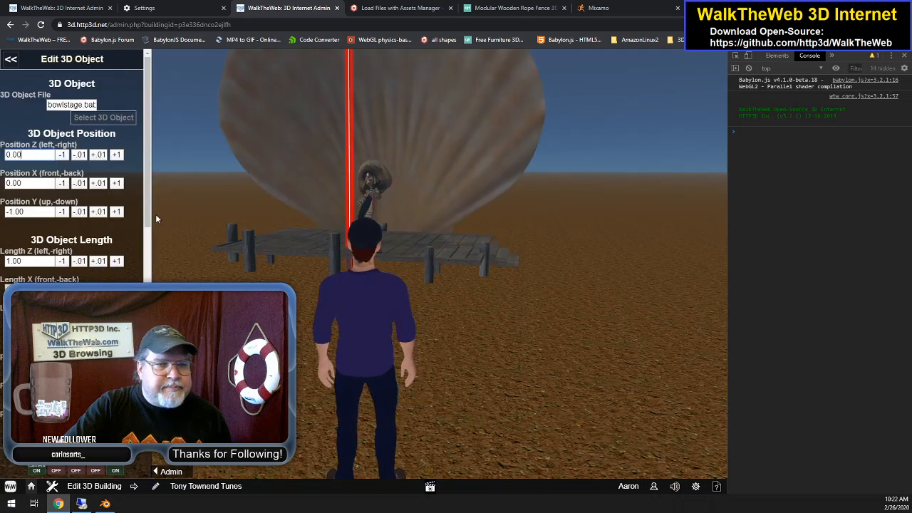
pyautogui.scroll(-6, 16, 60)
pyautogui.scroll(-3, 15, 60)
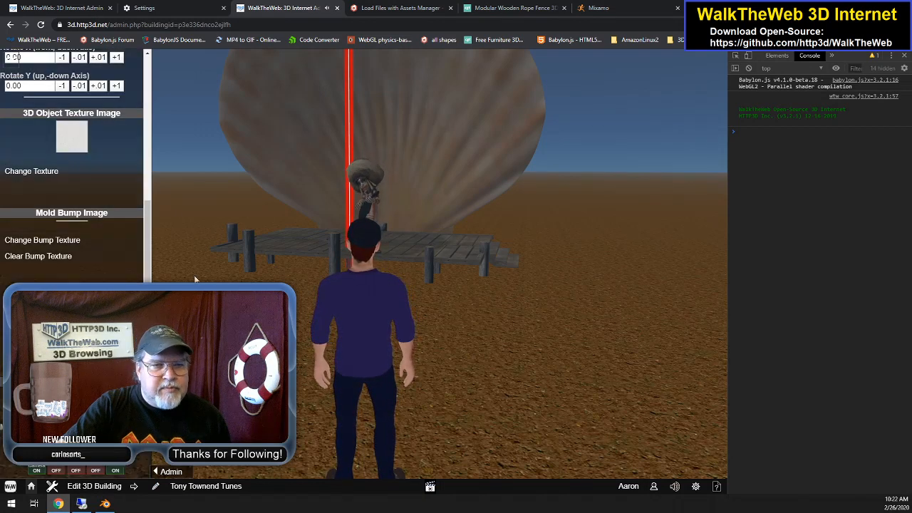
pyautogui.scroll(-3, 71, 178)
pyautogui.click(71, 414)
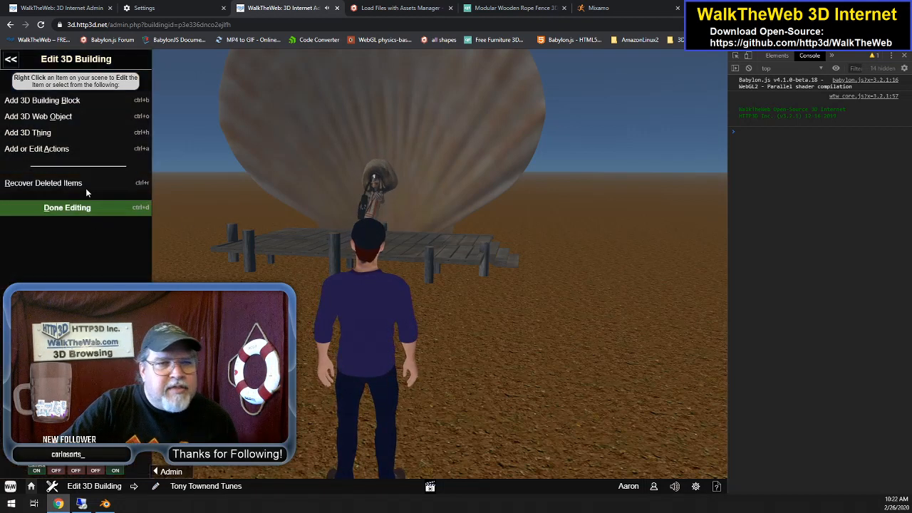
# Open the "Normal - Load when near" action zone for editing and tilt the view down over the stage
pyautogui.click(71, 148)
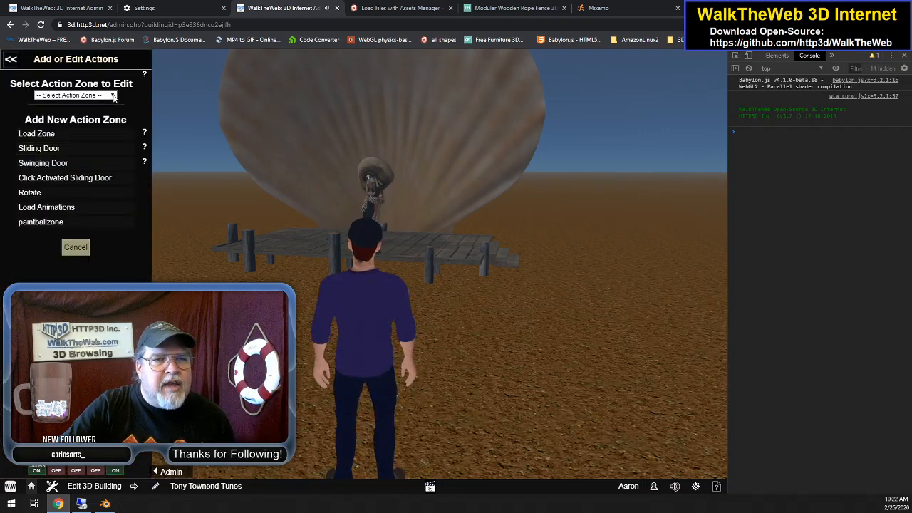
pyautogui.click(77, 96)
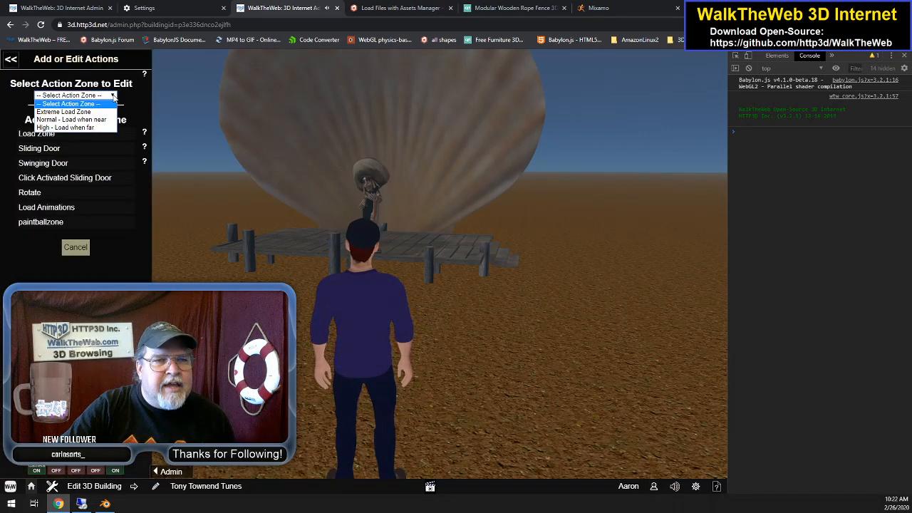
pyautogui.click(71, 120)
pyautogui.moveTo(317, 133); pyautogui.dragTo(304, 264)
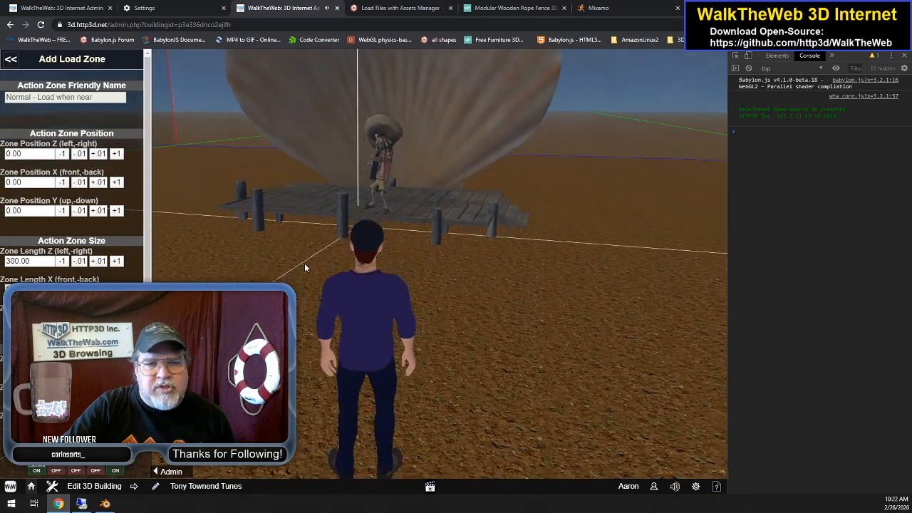
# Switch off the Camera option and pull the view back until the load zone around the shell stage can be examined
pyautogui.click(39, 470)
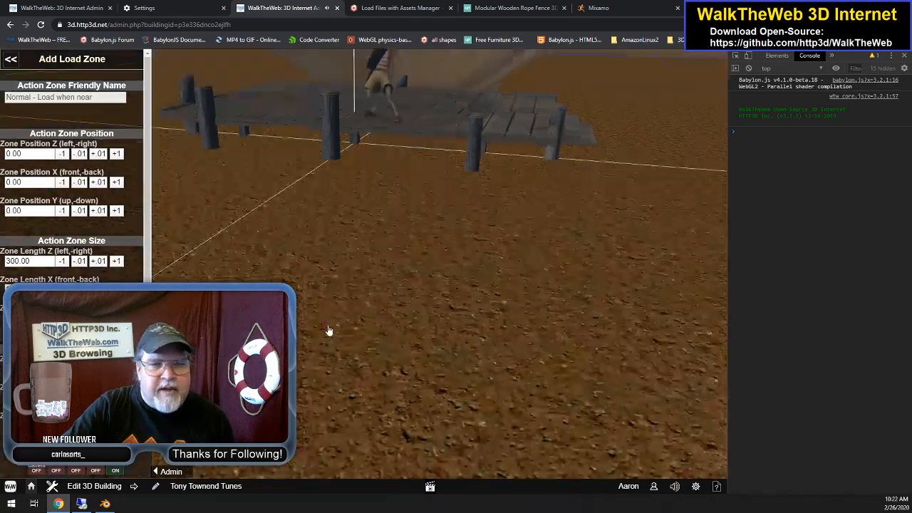
pyautogui.moveTo(330, 320); pyautogui.dragTo(325, 356)
pyautogui.scroll(-5, 328, 357)
pyautogui.scroll(-5, 326, 357)
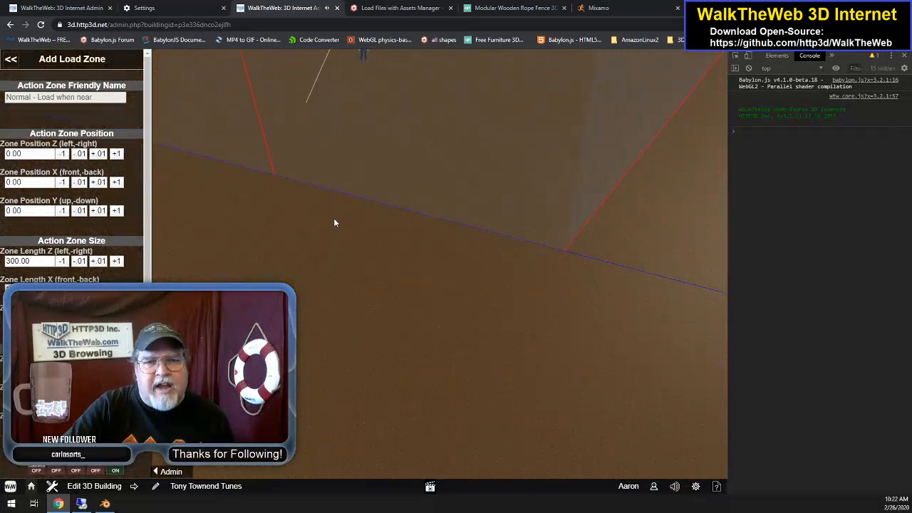
pyautogui.moveTo(333, 235); pyautogui.dragTo(333, 171)
pyautogui.moveTo(318, 227); pyautogui.dragTo(295, 291)
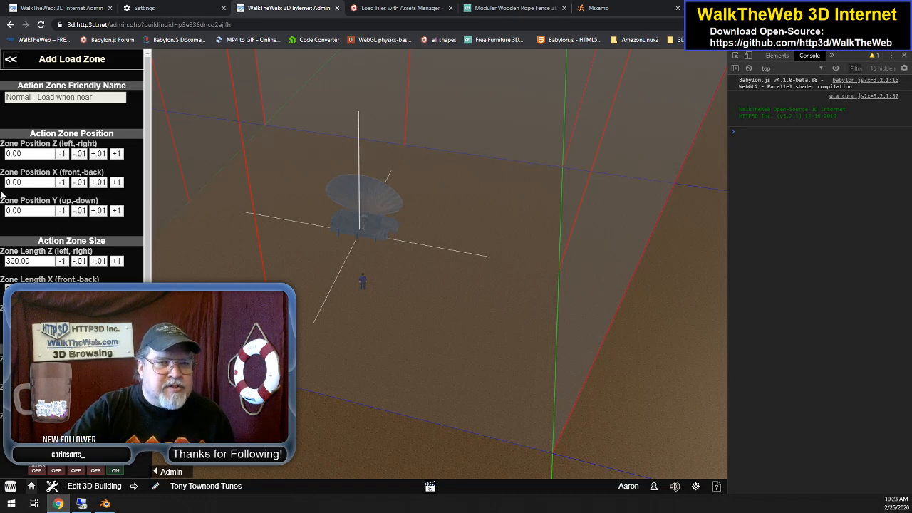
# Set the load zone's vertical position (Y) to 25
pyautogui.moveTo(11, 211); pyautogui.dragTo(3, 212)
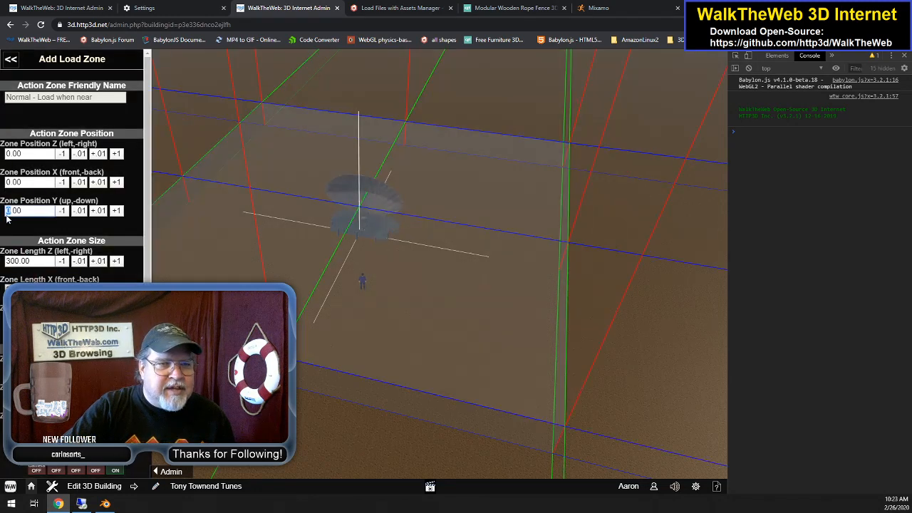
pyautogui.write('25')
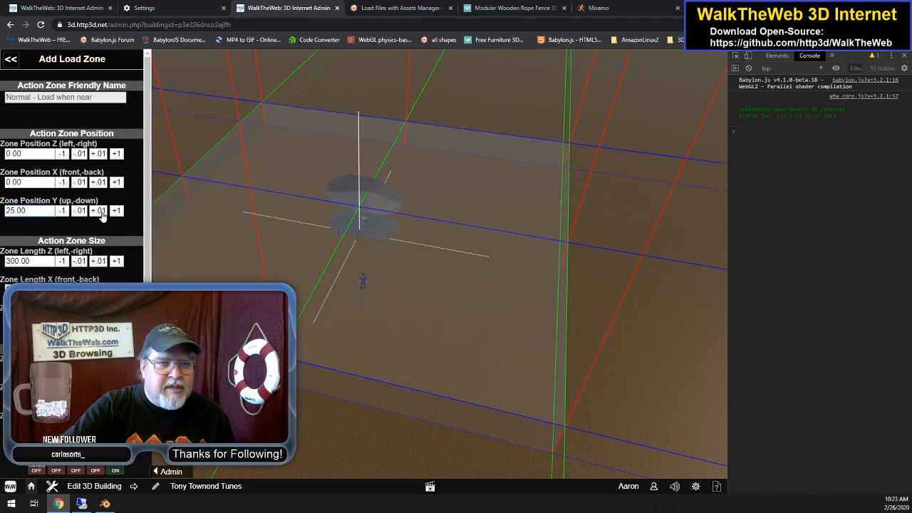
pyautogui.click(42, 184)
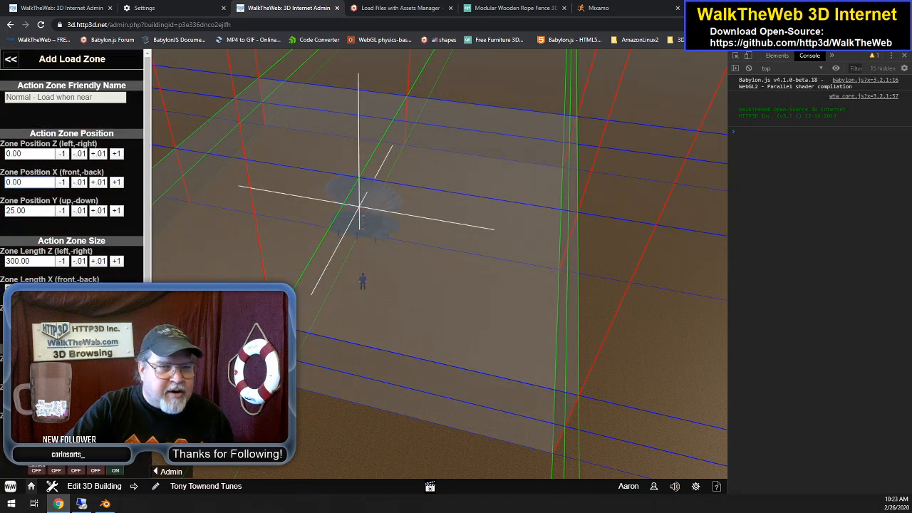
# Set the load zone's Z and X lengths to 100 each and save the zone
pyautogui.click(2, 290)
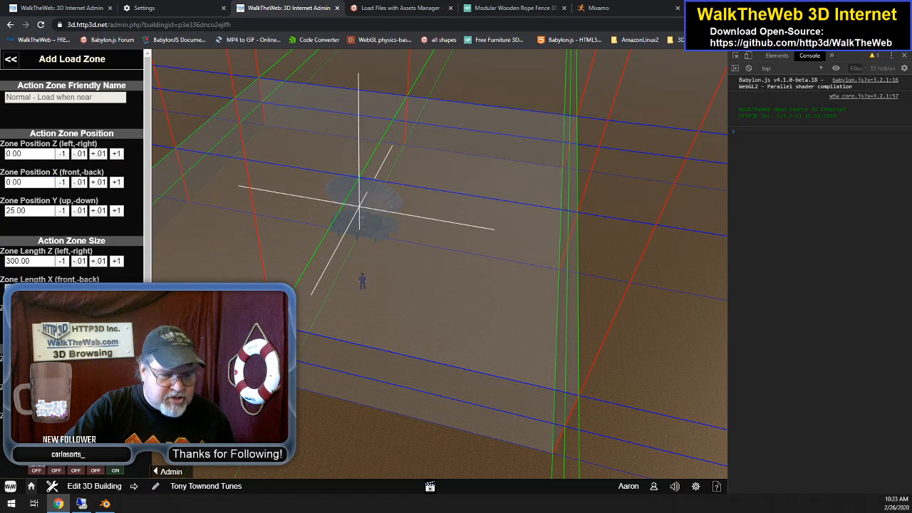
pyautogui.moveTo(11, 261); pyautogui.dragTo(4, 261)
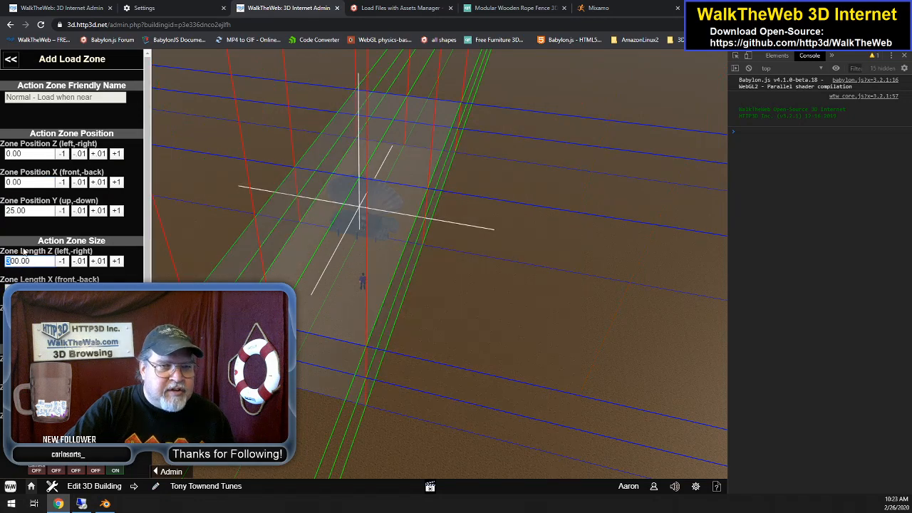
pyautogui.press('Tab')
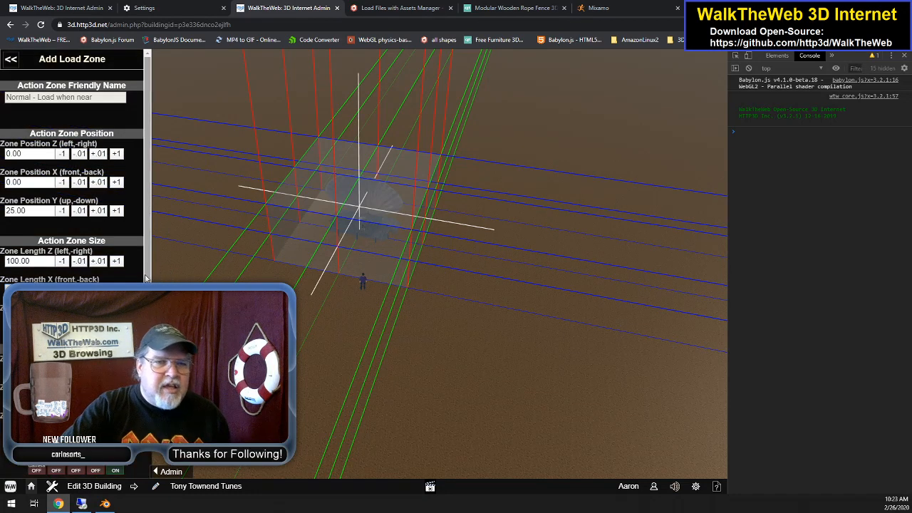
pyautogui.scroll(-3, 14, 61)
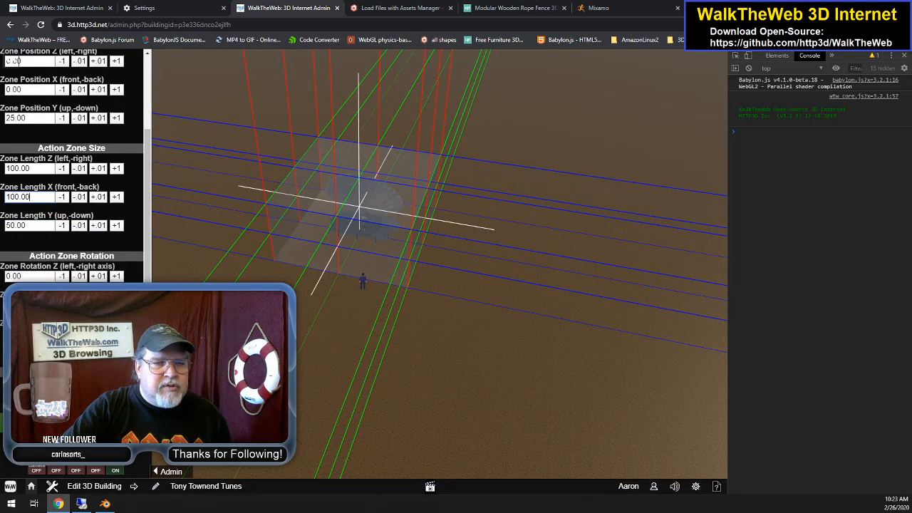
pyautogui.click(71, 422)
pyautogui.scroll(3, 340, 268)
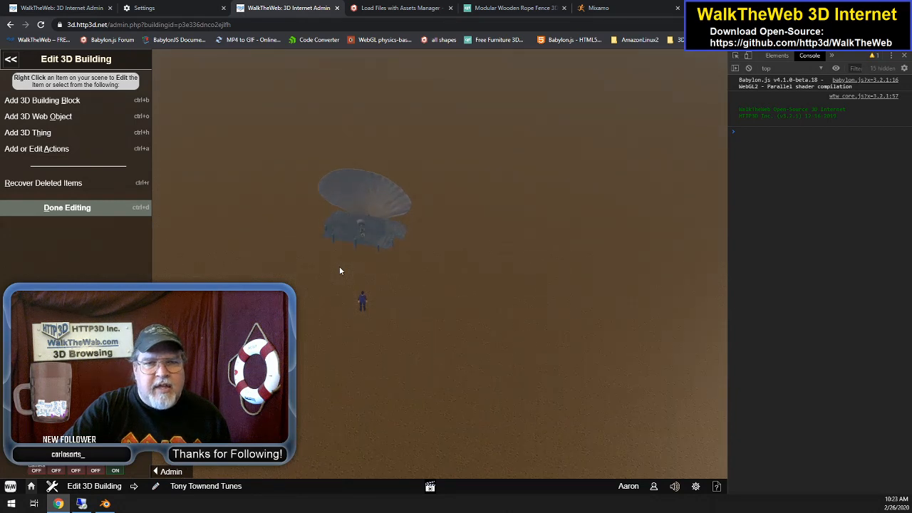
# Open the "High - Load when far" action zone for editing and pull the view back over the stage
pyautogui.click(53, 152)
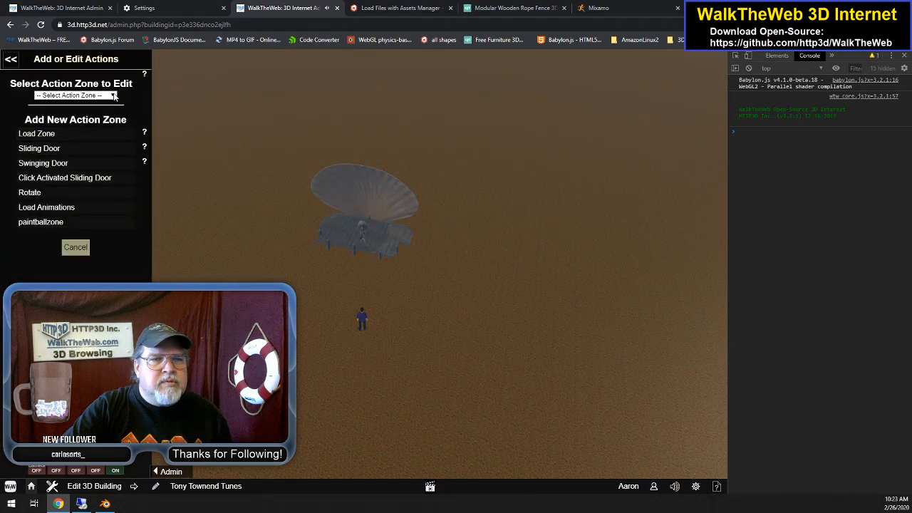
pyautogui.click(108, 95)
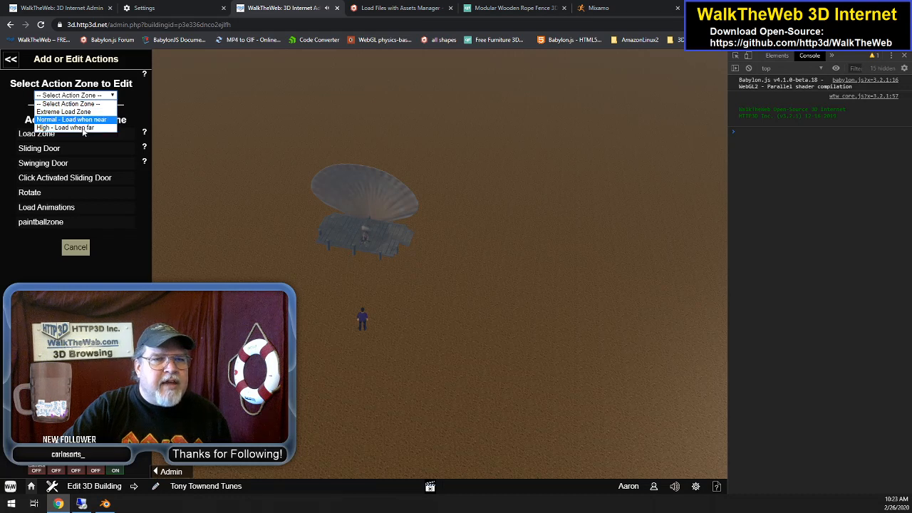
pyautogui.click(82, 128)
pyautogui.scroll(-6, 270, 222)
pyautogui.scroll(-3, 271, 222)
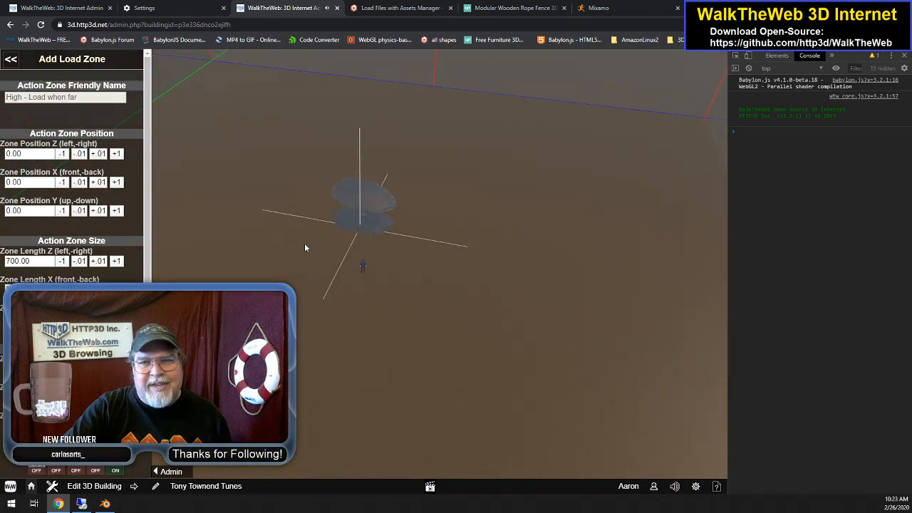
pyautogui.moveTo(304, 275); pyautogui.dragTo(193, 236)
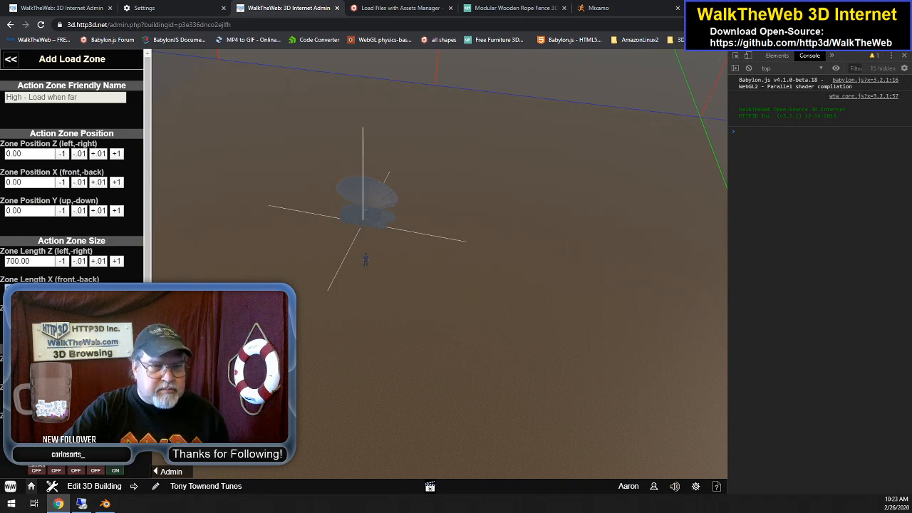
# Set the "High - Load when far" zone's Z and X lengths to 300 each
pyautogui.press('BackSpace')
pyautogui.write('3')
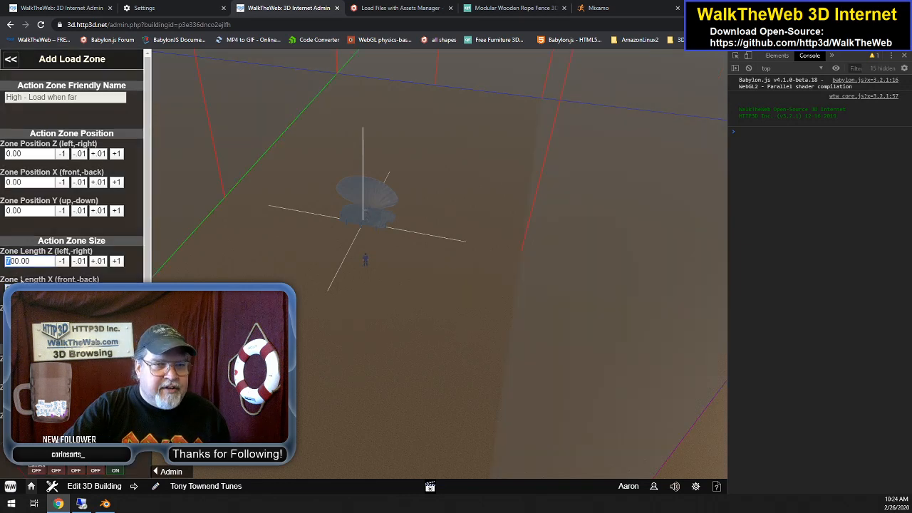
pyautogui.press('Tab')
pyautogui.write('300')
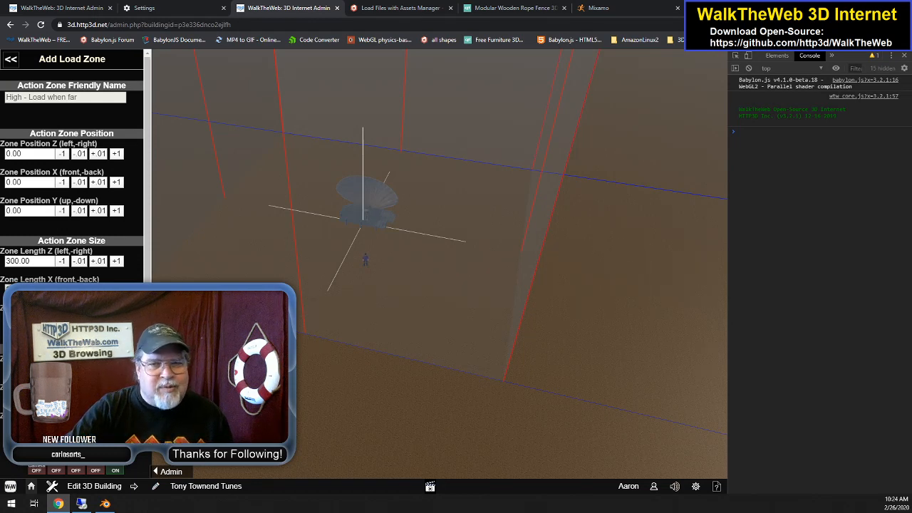
# Set the zone's Y length to 100 and its vertical position (Y) to 50
pyautogui.scroll(-1, 71, 264)
pyautogui.scroll(1, 71, 171)
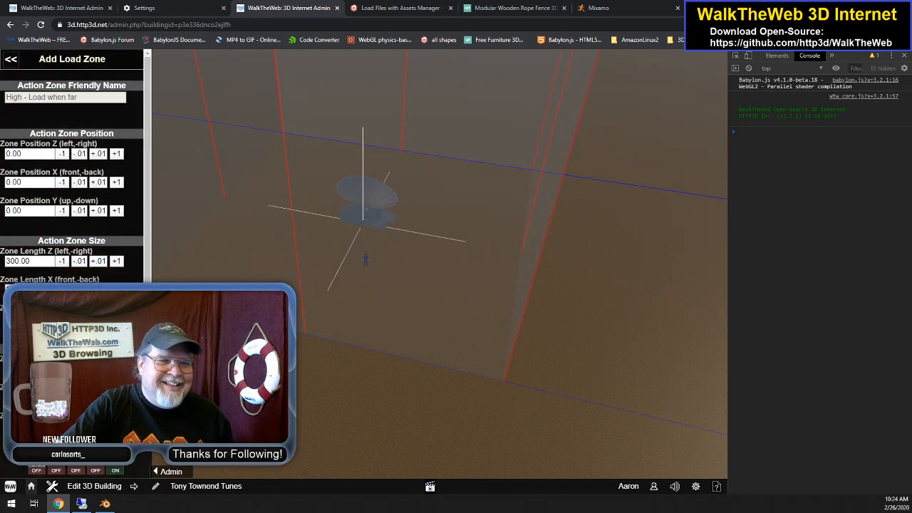
pyautogui.click(11, 261)
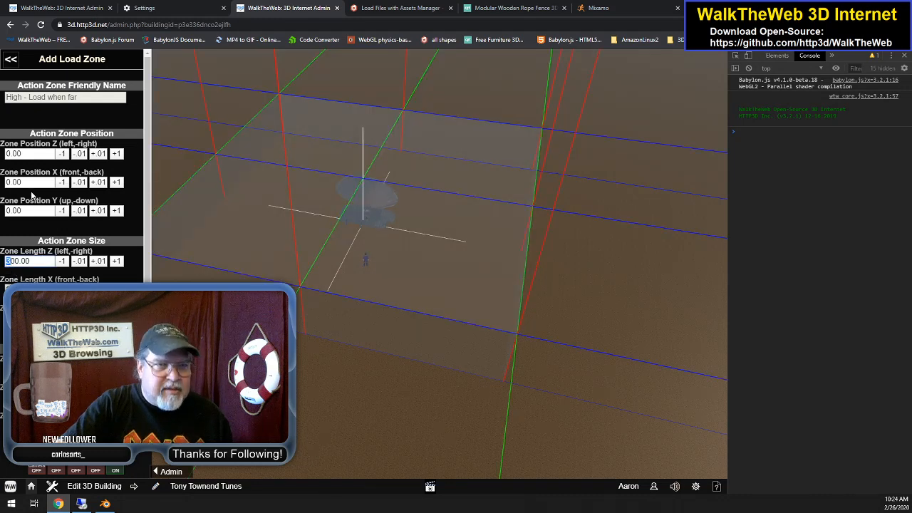
pyautogui.moveTo(10, 211); pyautogui.dragTo(3, 216)
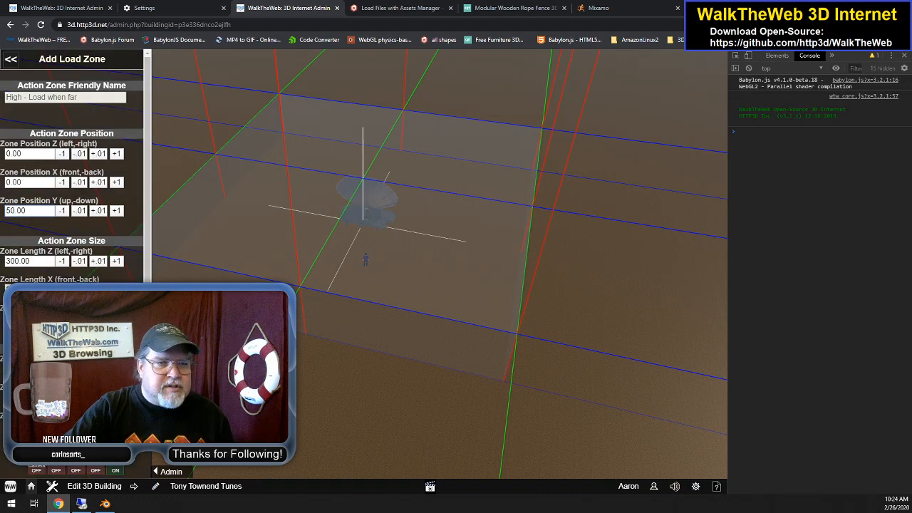
pyautogui.press('Tab')
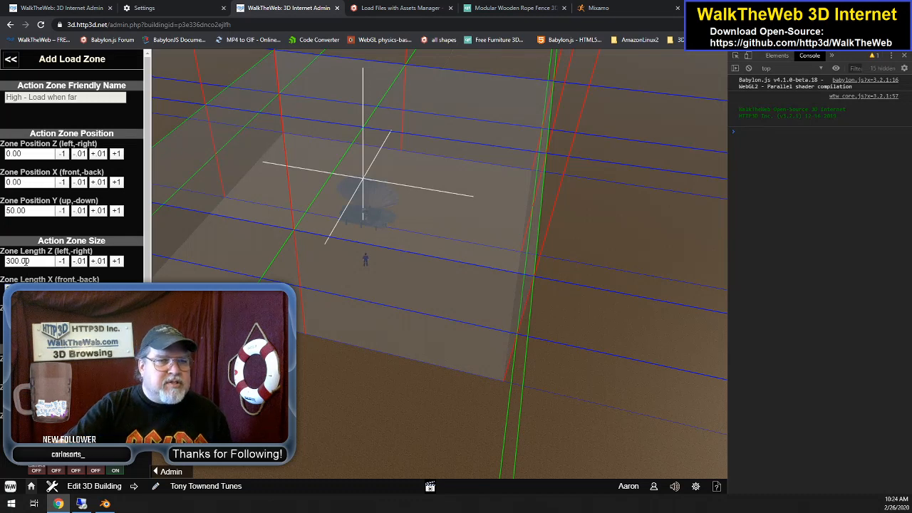
# Set the far load zone's Z and X lengths to 350 each and save the zone
pyautogui.click(14, 261)
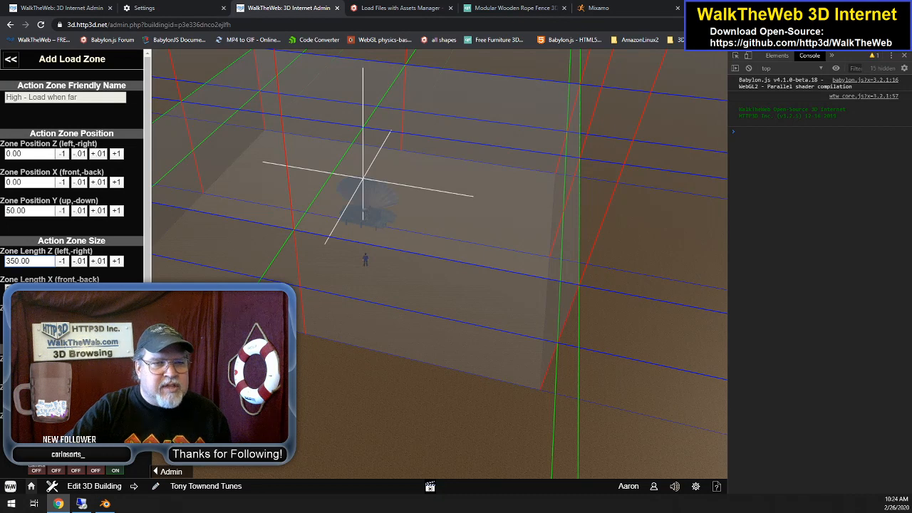
pyautogui.press('Tab')
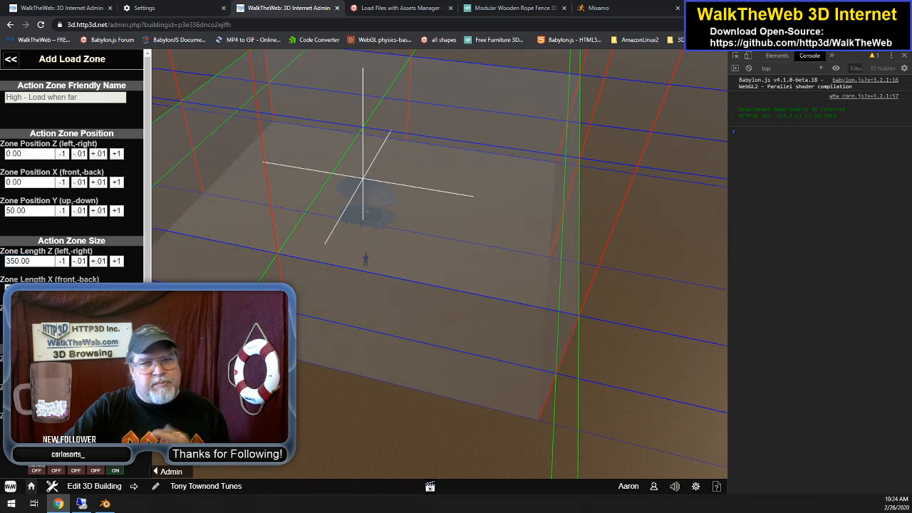
pyautogui.moveTo(148, 207); pyautogui.dragTo(147, 226)
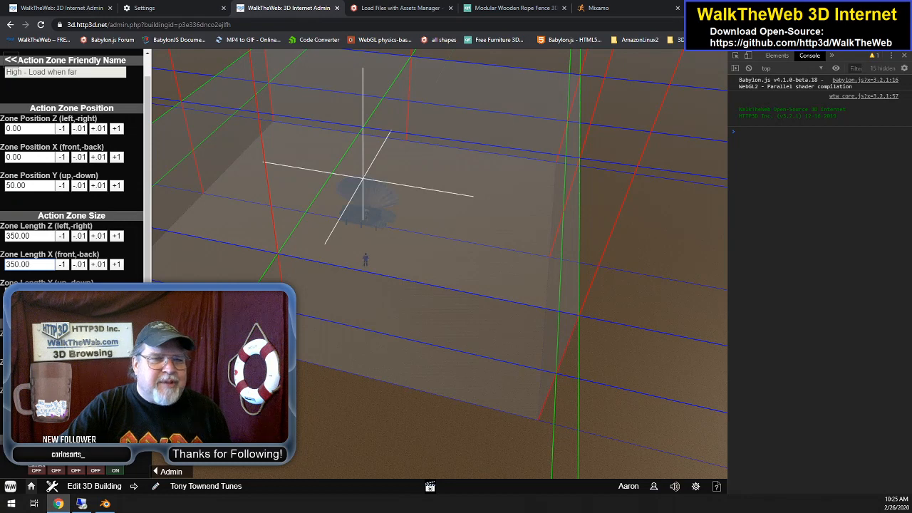
pyautogui.scroll(-1, 146, 264)
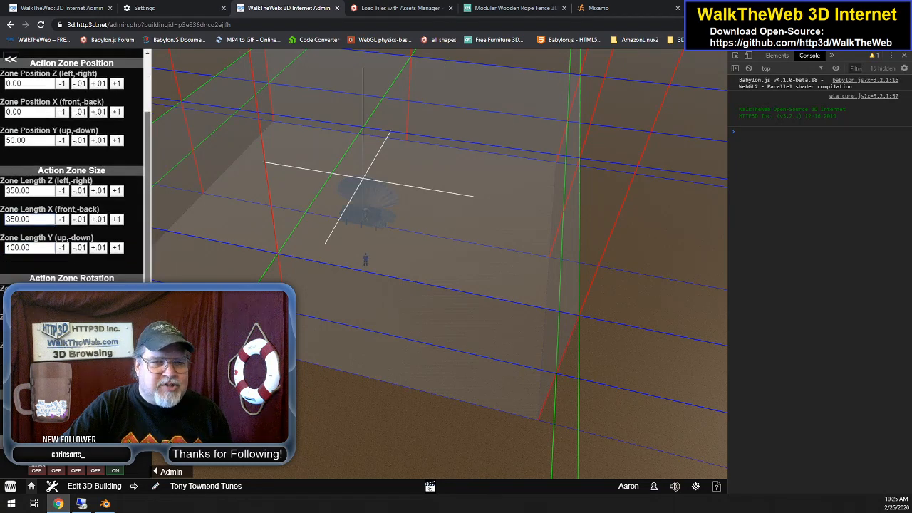
pyautogui.click(72, 421)
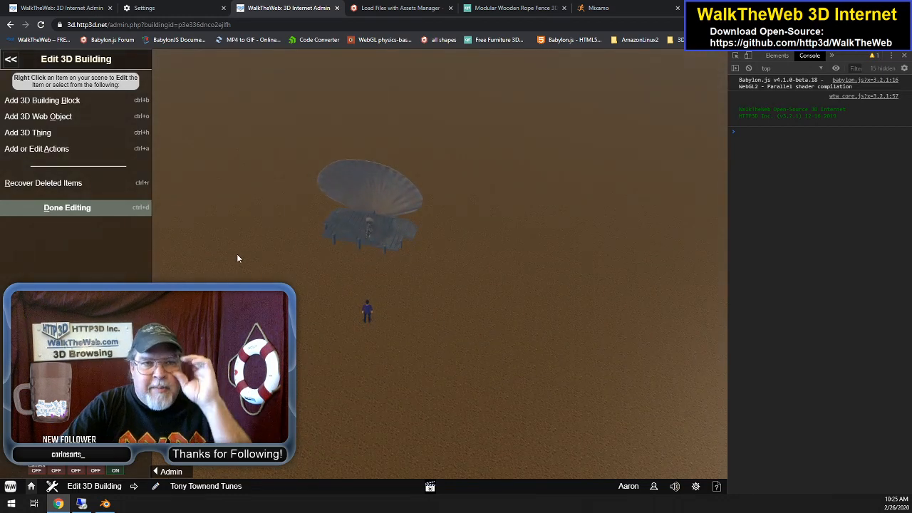
# Open the Extreme Load Zone for editing and set its vertical position (Y) to 200
pyautogui.click(70, 149)
pyautogui.click(75, 95)
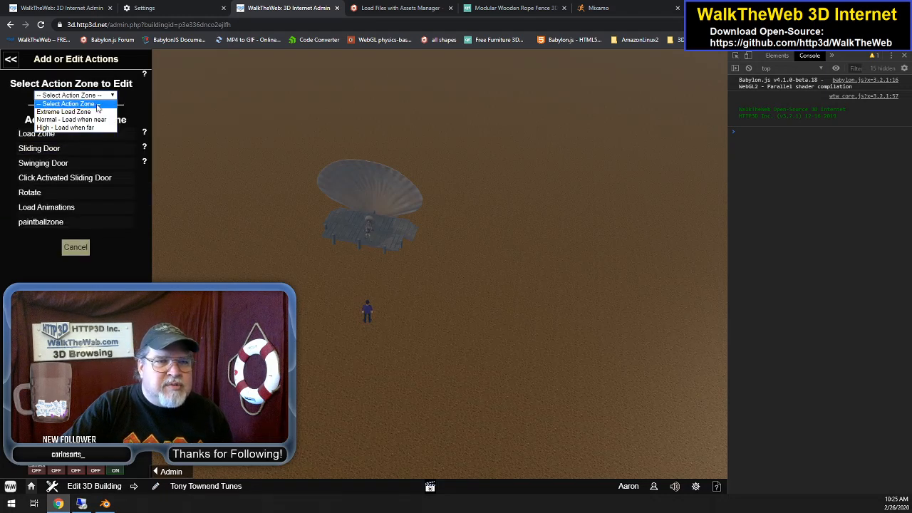
pyautogui.click(75, 112)
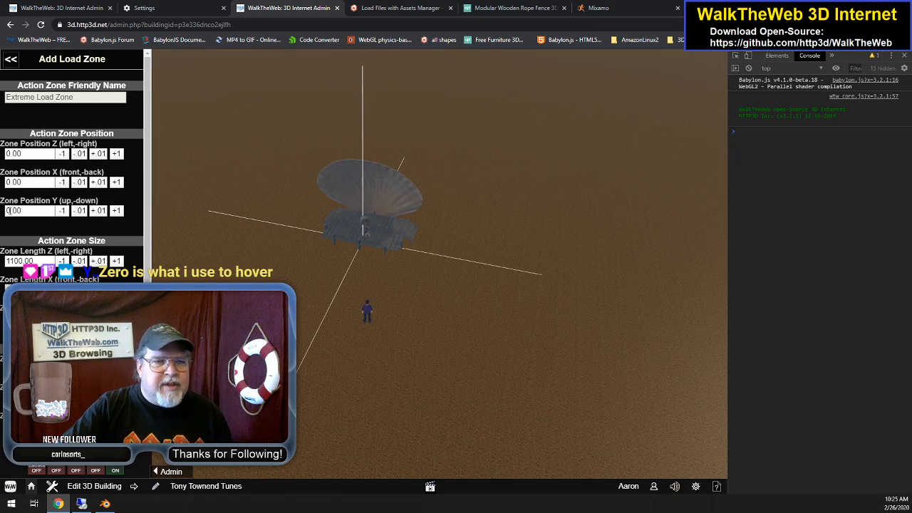
pyautogui.write('0')
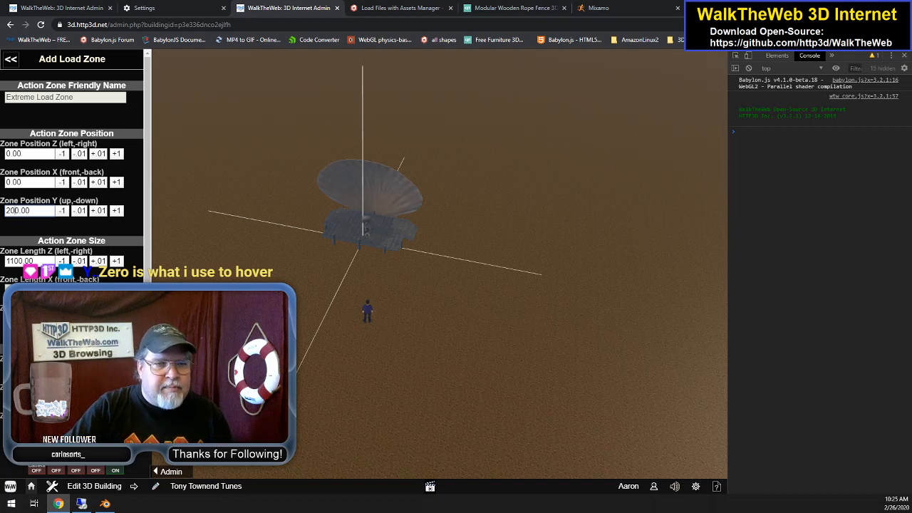
# Set the Extreme Load Zone's Z and X lengths to 500 each and save the zone
pyautogui.click(17, 261)
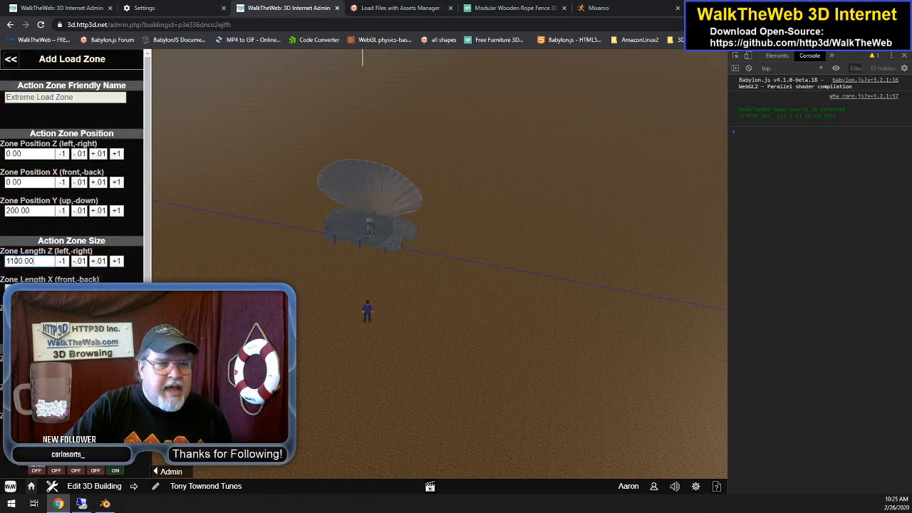
pyautogui.moveTo(14, 261); pyautogui.dragTo(6, 261)
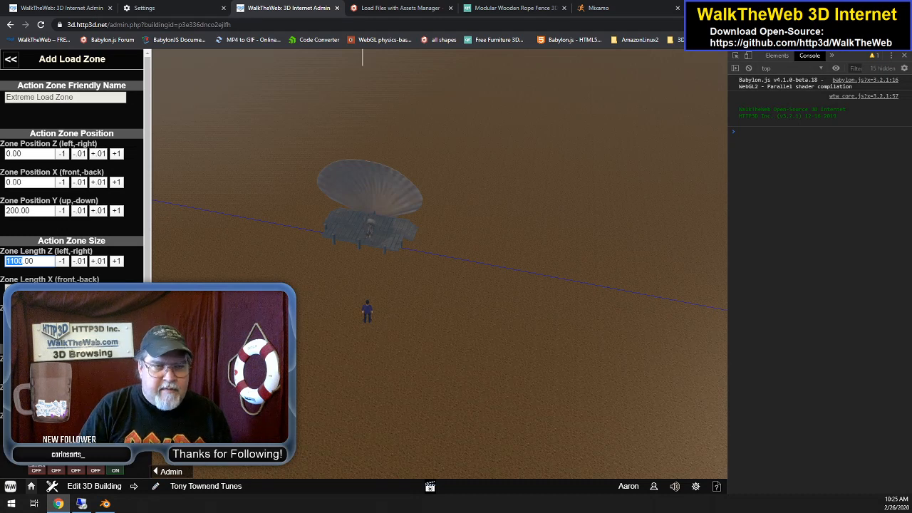
pyautogui.write('500')
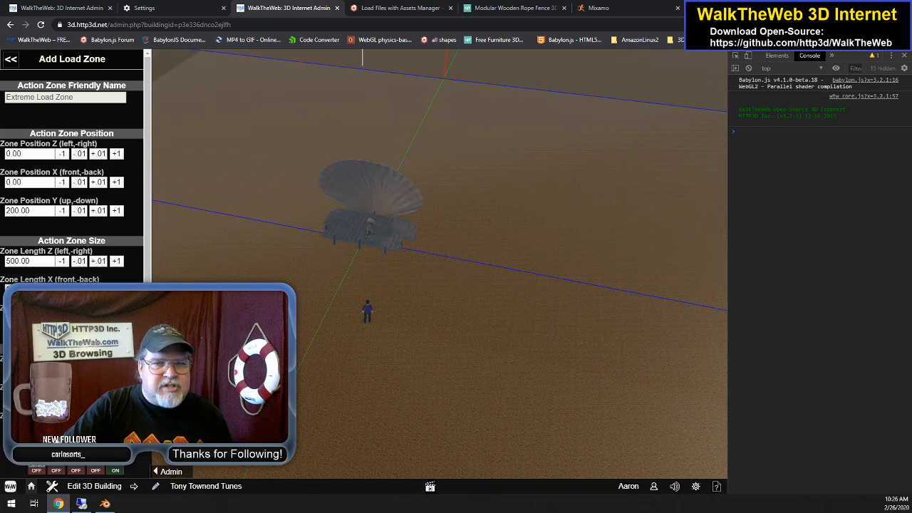
pyautogui.moveTo(402, 260); pyautogui.dragTo(630, 453)
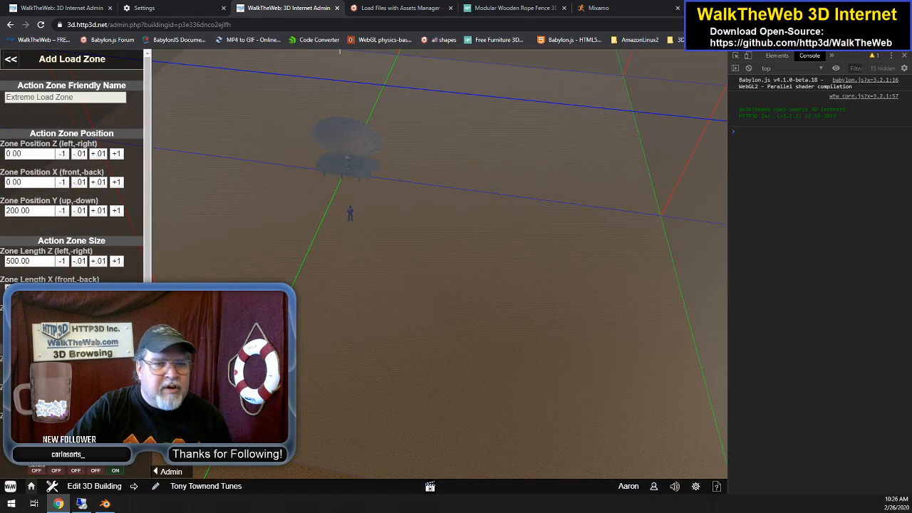
pyautogui.scroll(-1, 12, 60)
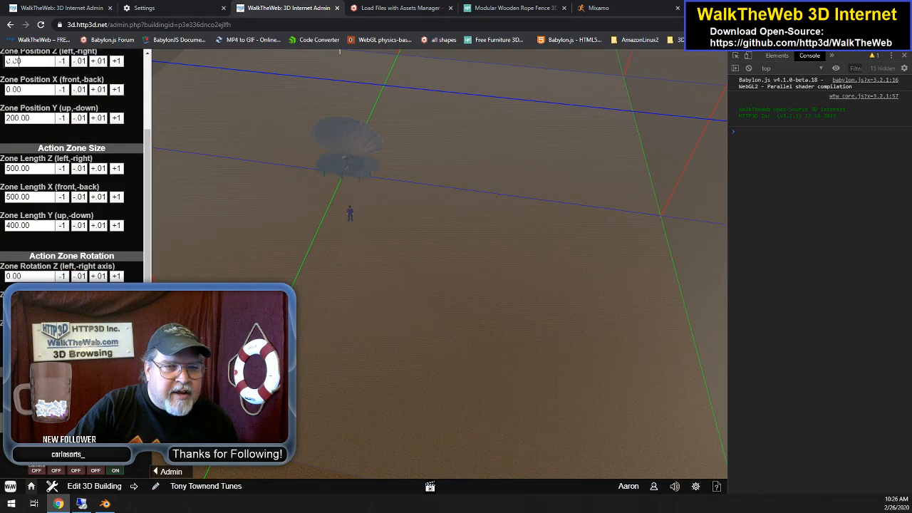
pyautogui.click(64, 422)
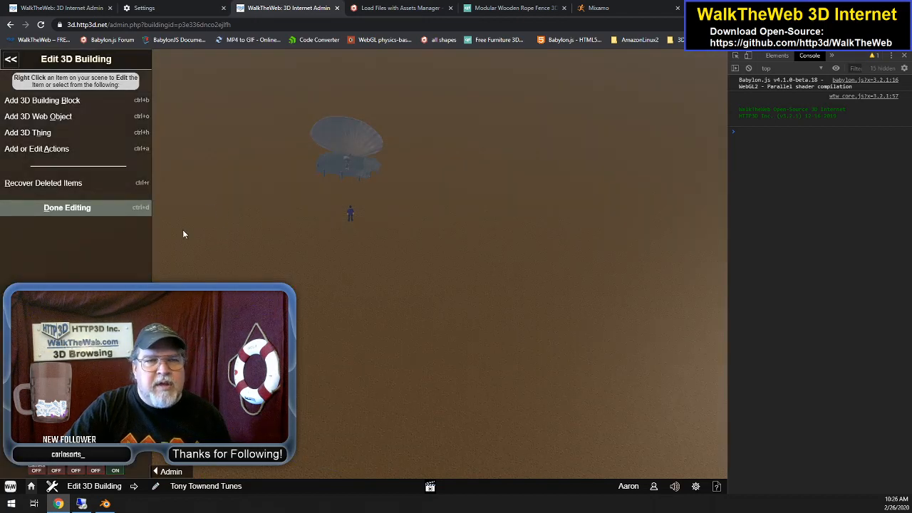
# Switch to the Demo Beach 3D Community page and reload it
pyautogui.click(65, 9)
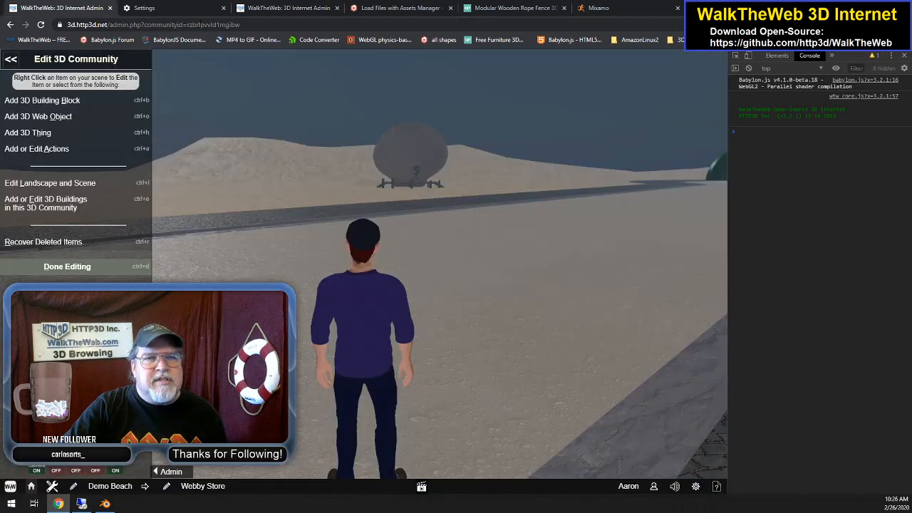
pyautogui.click(201, 26)
pyautogui.press('Return')
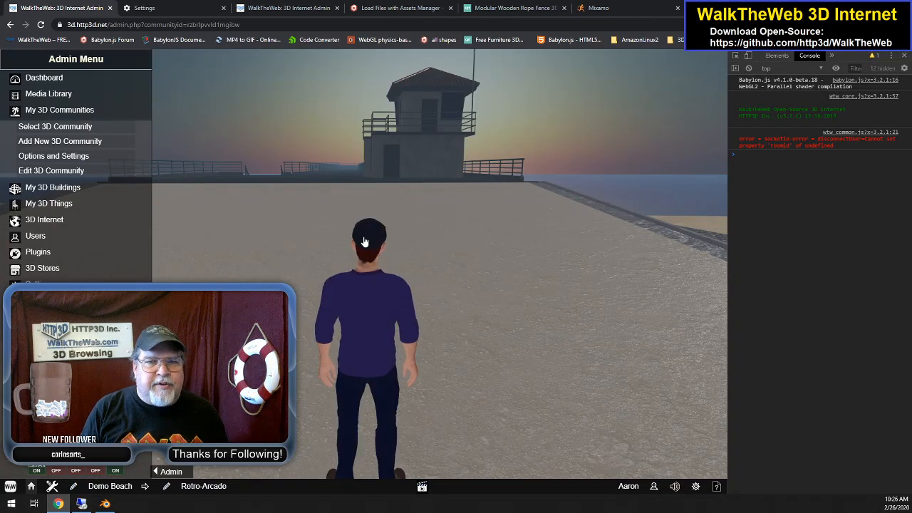
# Run the avatar down the street past the arcade toward the Webby store to examine how the buildings load
pyautogui.press('Right')
pyautogui.press('Right')
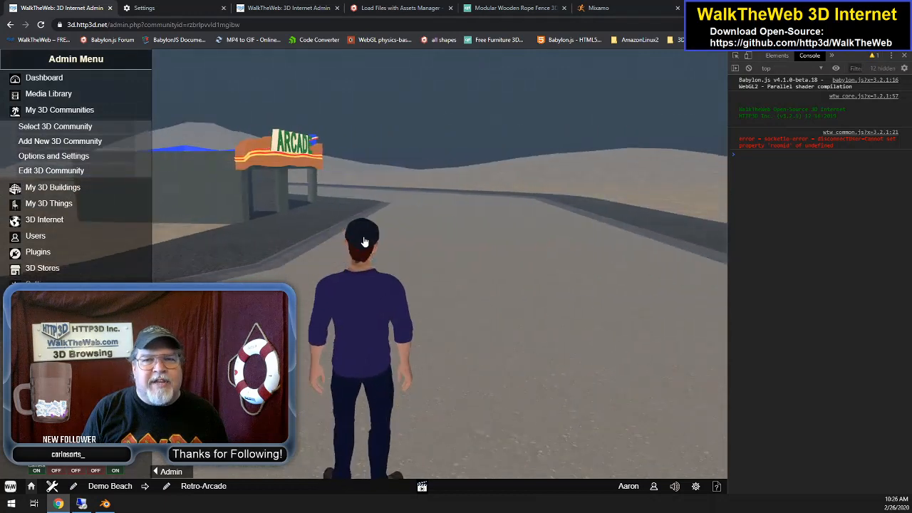
pyautogui.press('Up')
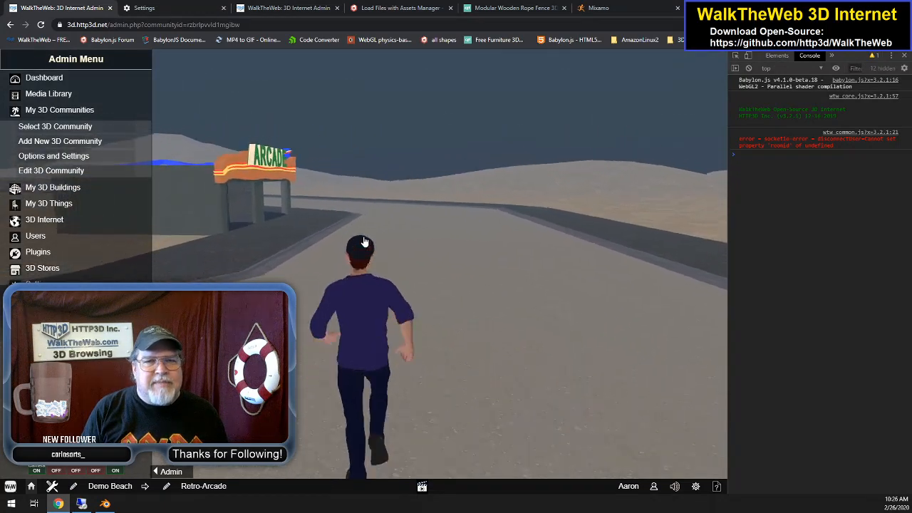
pyautogui.press('Up')
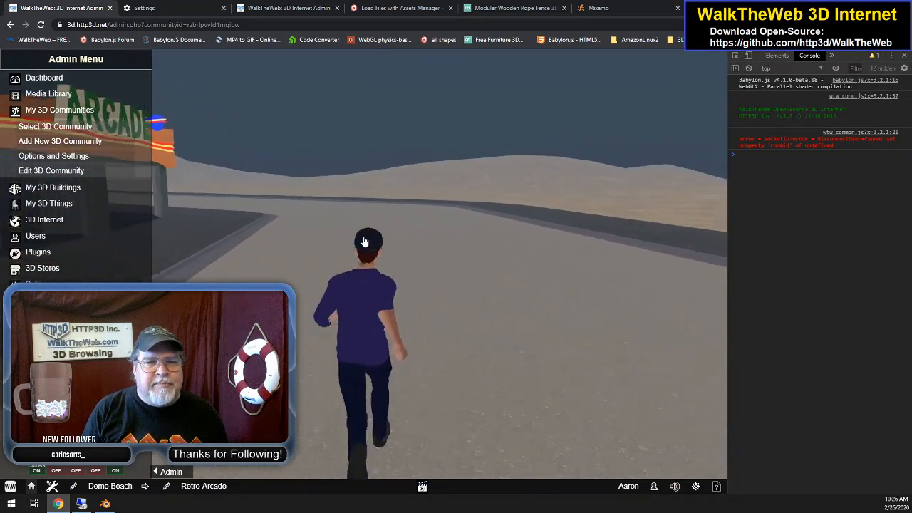
pyautogui.press('Up')
pyautogui.press('Left')
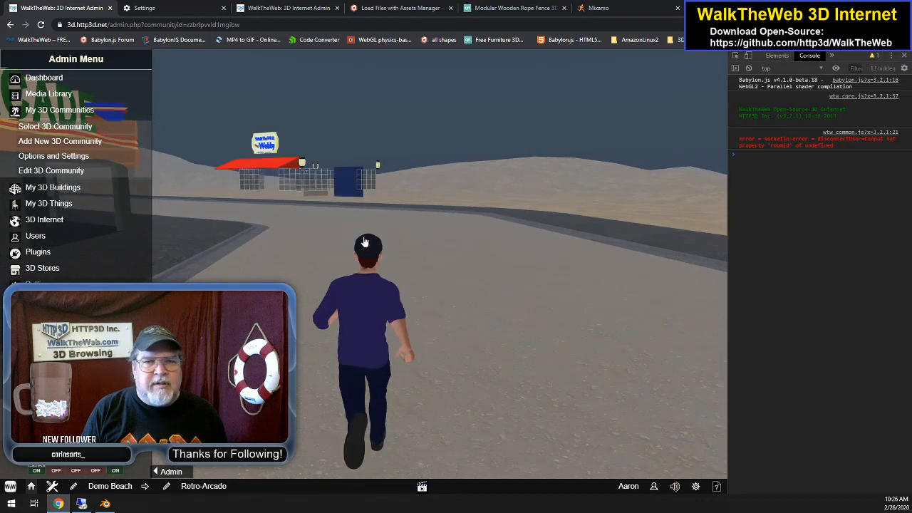
pyautogui.press('Up')
pyautogui.press('Left')
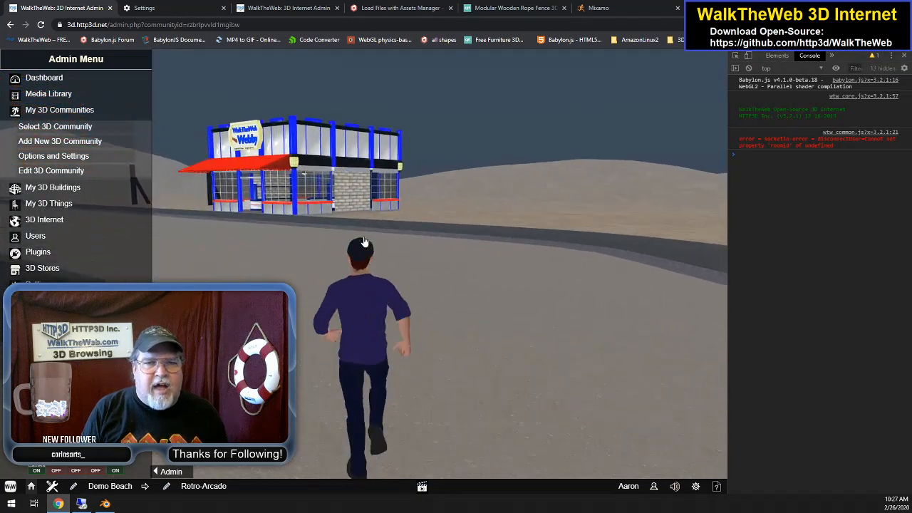
# Turn the avatar around on the street between the Webby store and the arcade to examine the loaded surroundings
pyautogui.press('Left')
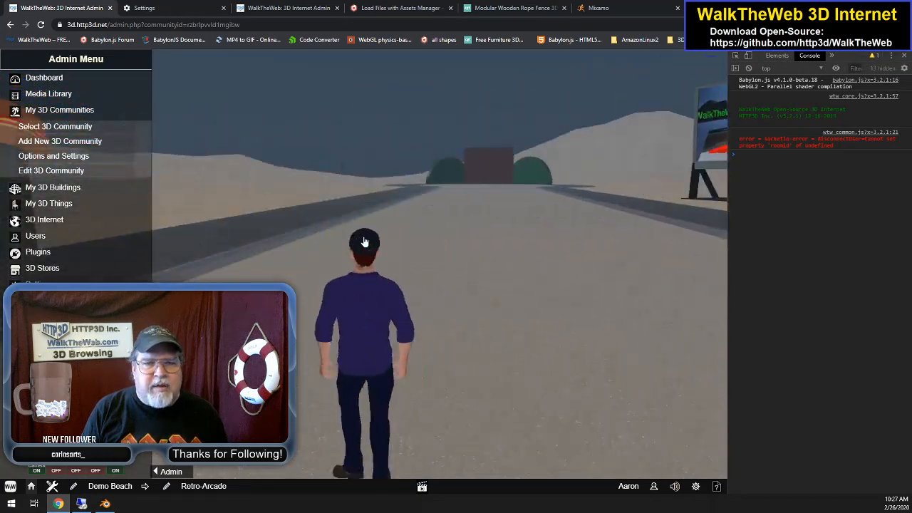
pyautogui.press('Right')
pyautogui.press('Right')
pyautogui.press('Up')
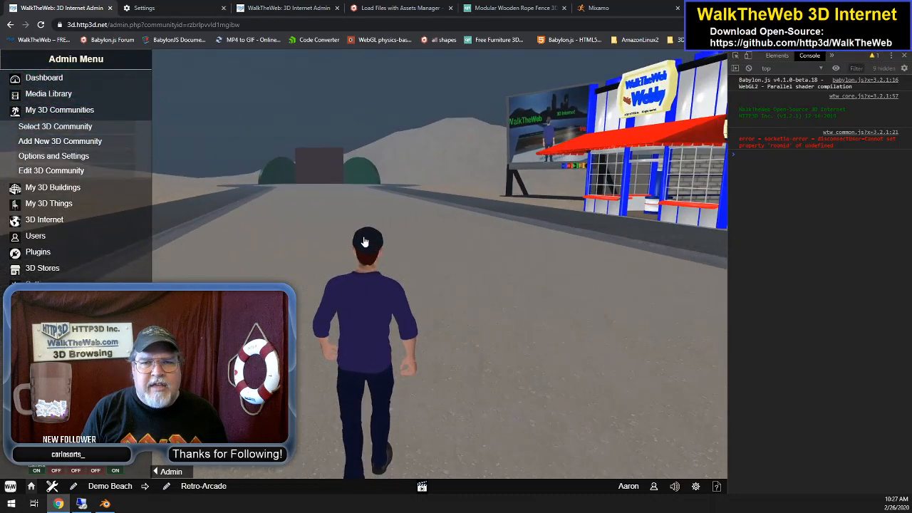
pyautogui.press('Left')
pyautogui.press('Left')
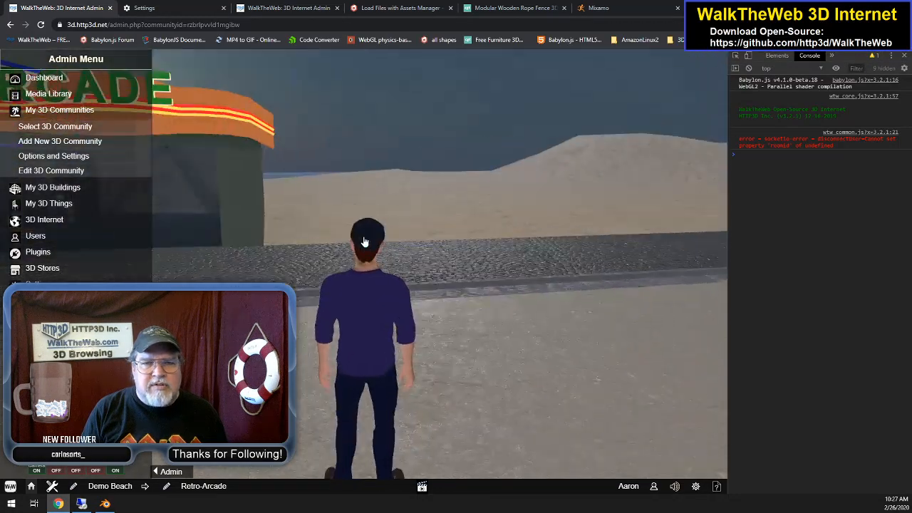
# Turn on the fourth display toggle to show the translucent zone volumes in the Demo Beach scene
pyautogui.press('Right')
pyautogui.press('Left')
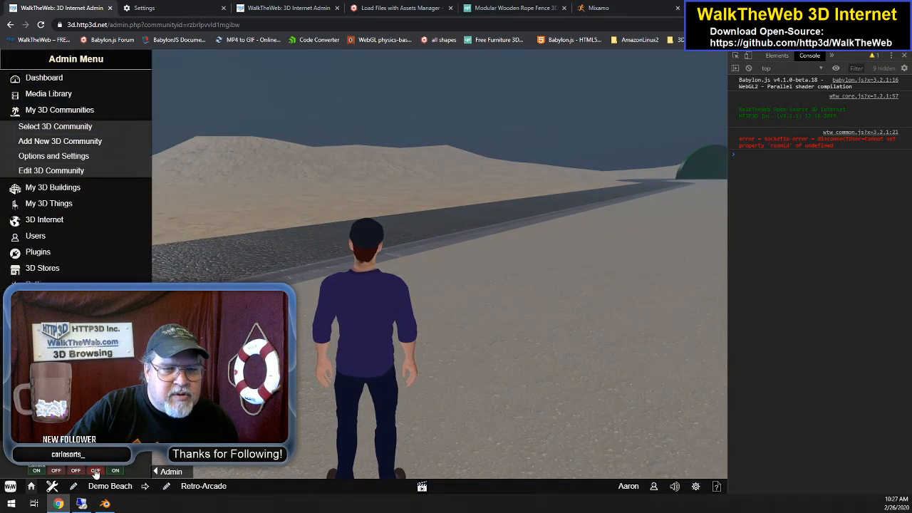
pyautogui.click(96, 471)
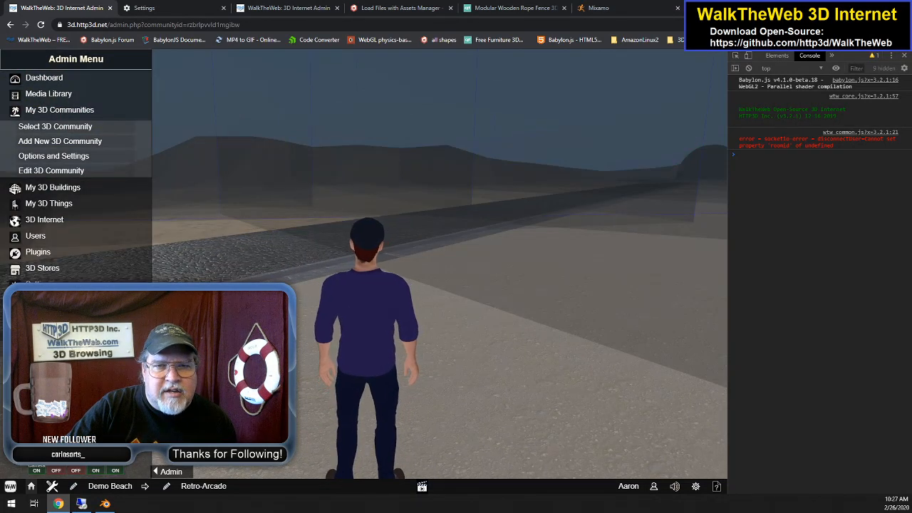
# Walk the avatar onto the cobblestone road and examine the zone volumes around the Webby store and the road
pyautogui.press('Right')
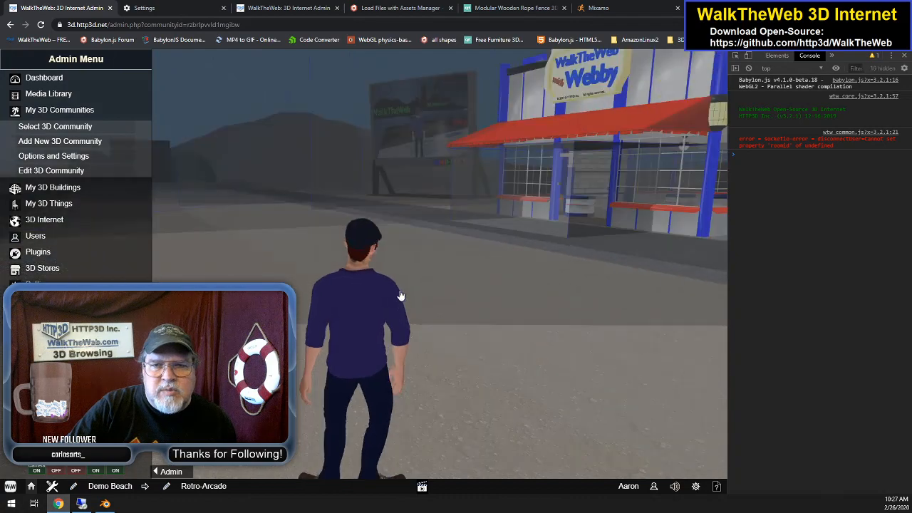
pyautogui.press('Left')
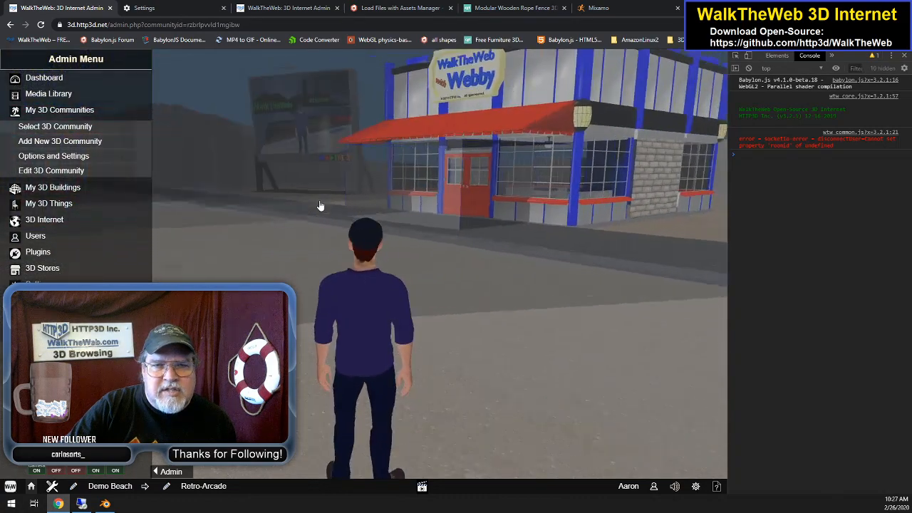
pyautogui.press('Left')
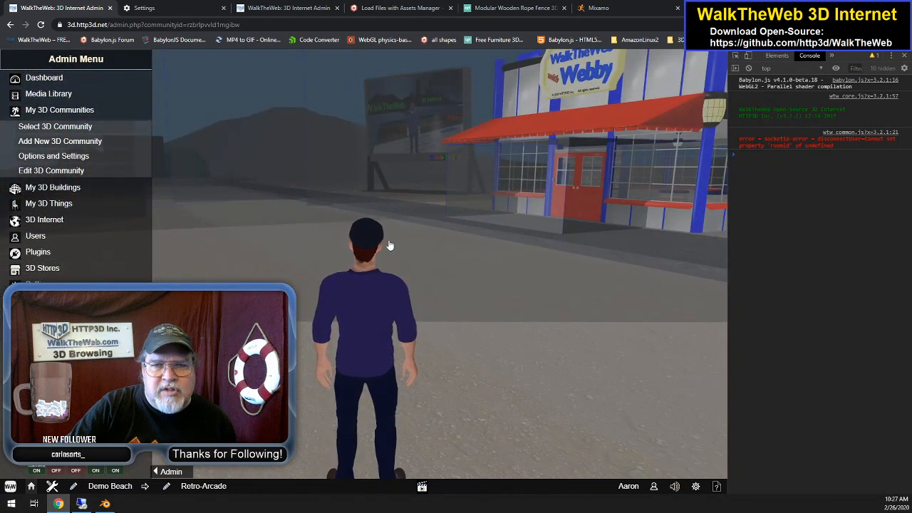
pyautogui.press('Left')
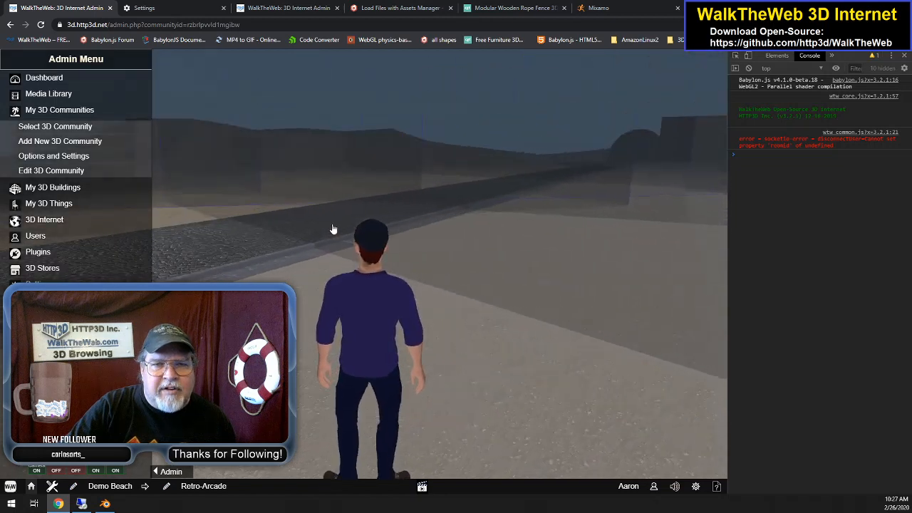
pyautogui.press('Left')
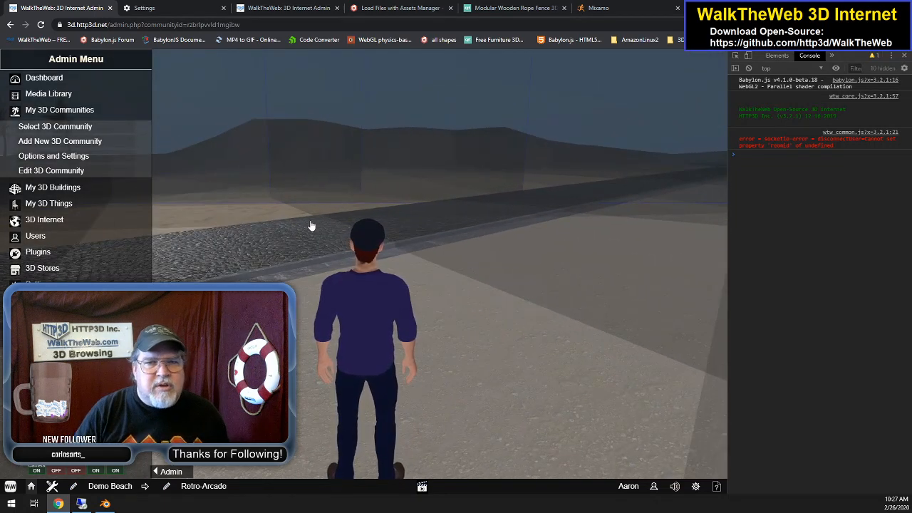
pyautogui.press('Up')
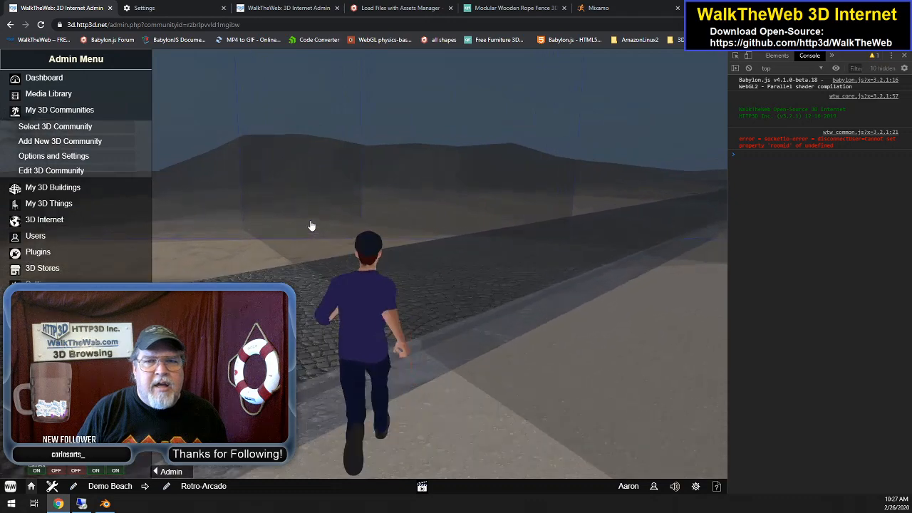
pyautogui.press('Right')
pyautogui.press('Up')
pyautogui.press('Left')
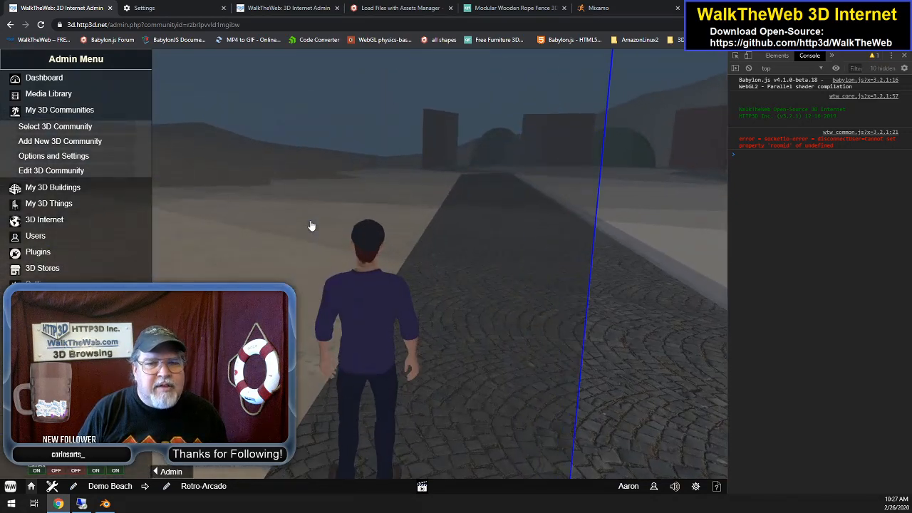
pyautogui.press('Left')
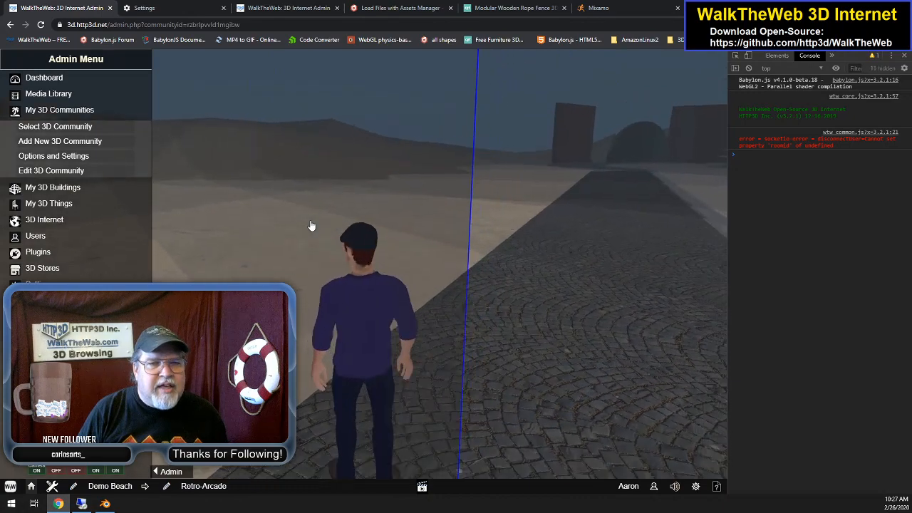
# Walk the avatar across the sand toward the dunes and inspect the overlapping zone volumes there
pyautogui.press('Left')
pyautogui.press('Up')
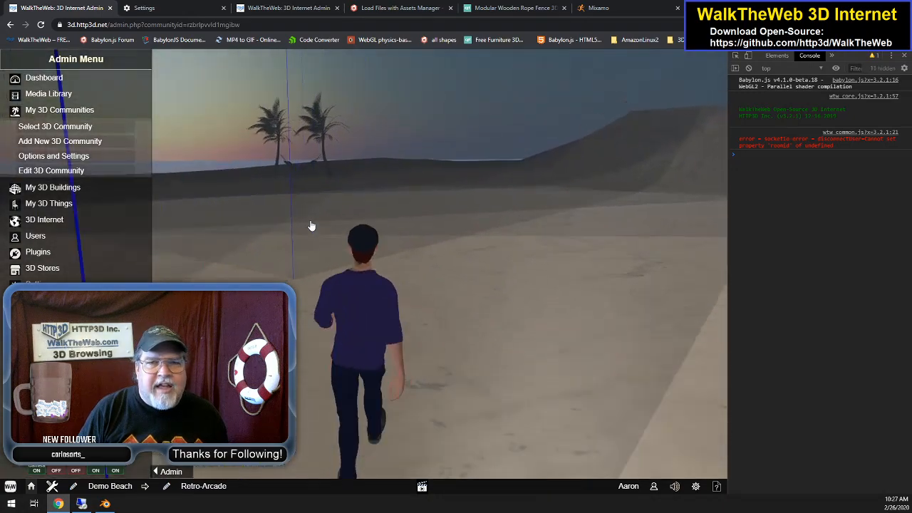
pyautogui.press('Right')
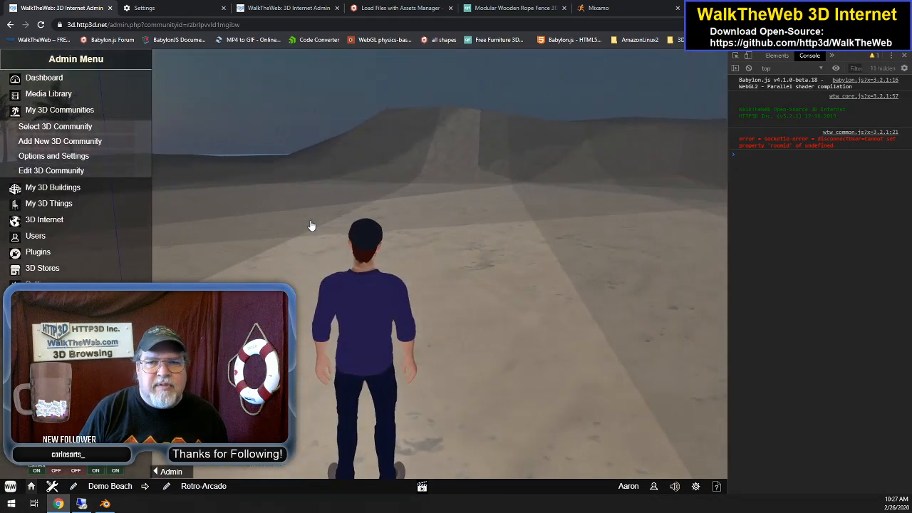
pyautogui.press('Left')
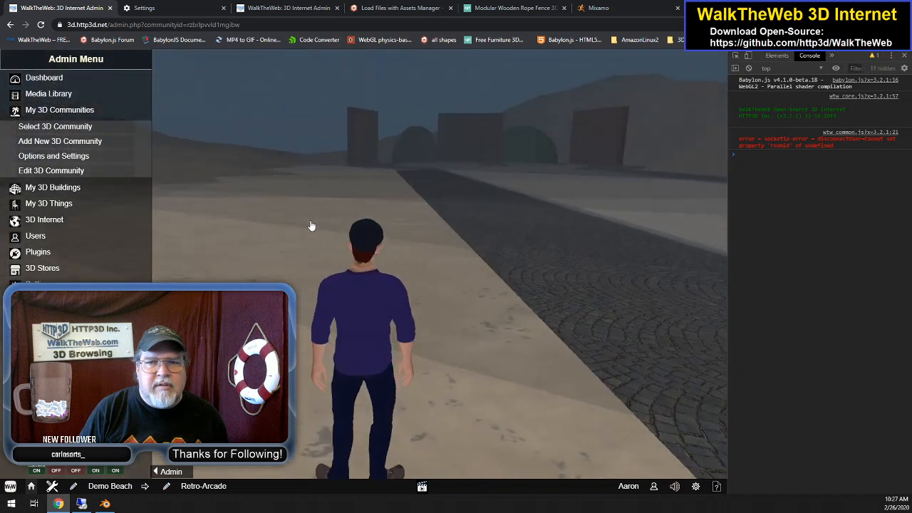
pyautogui.press('Left')
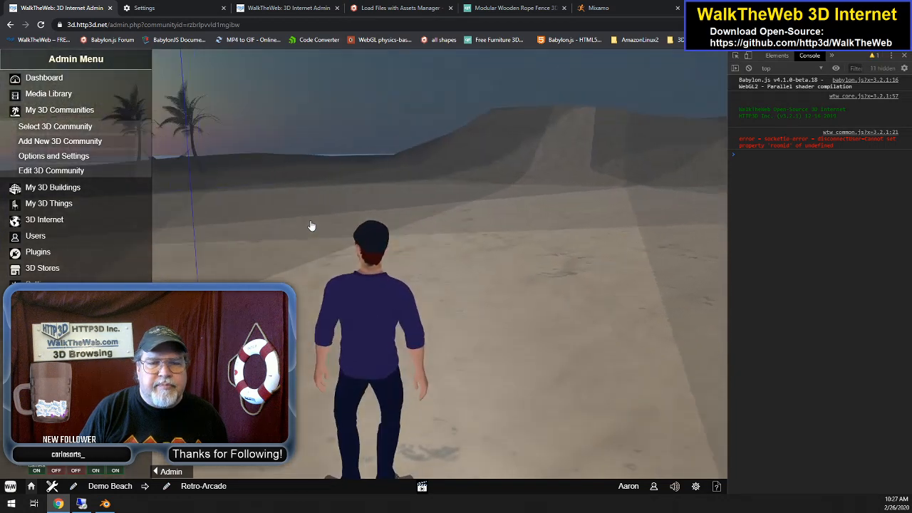
pyautogui.press('Right')
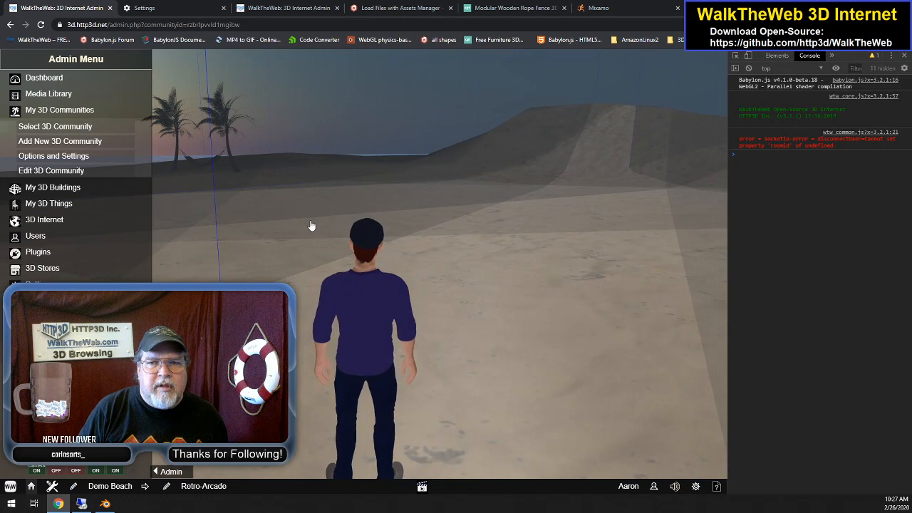
pyautogui.press('Right')
pyautogui.press('Up')
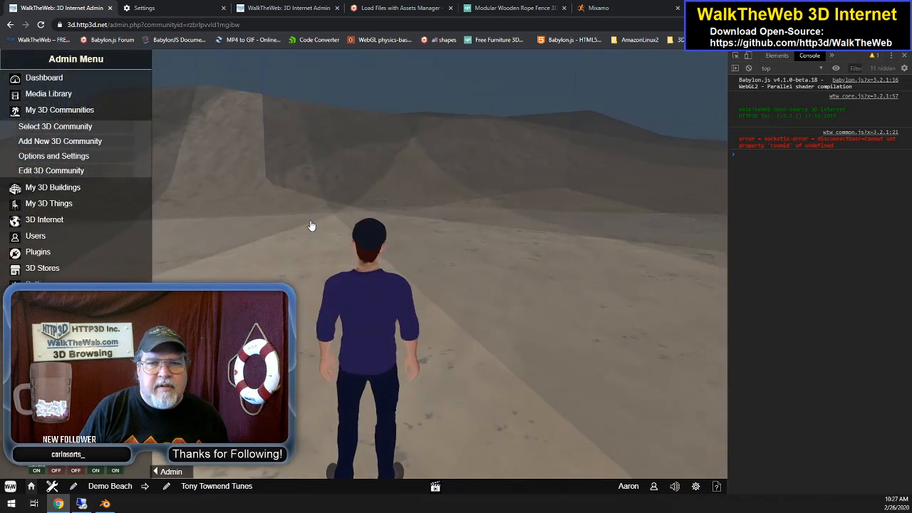
# Examine the zones around the palm trees, the billboard and the distant buildings from the beach
pyautogui.press('Left')
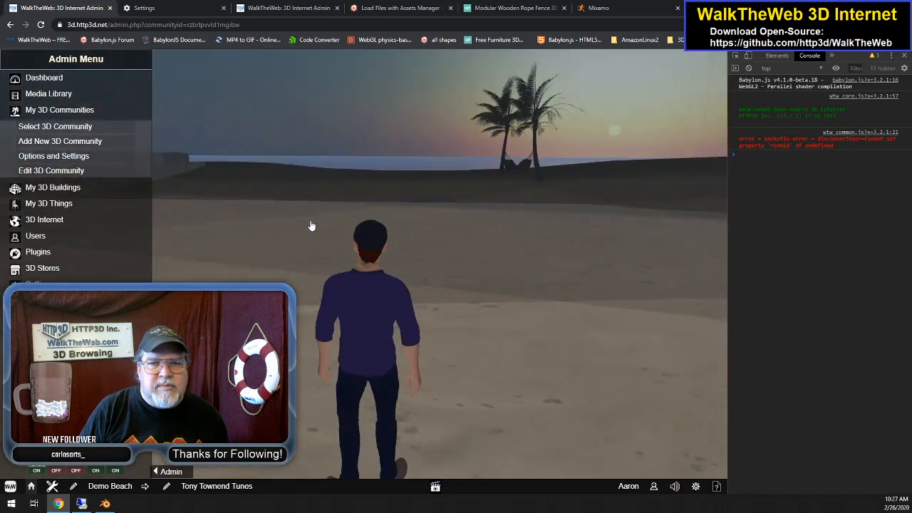
pyautogui.press('Right')
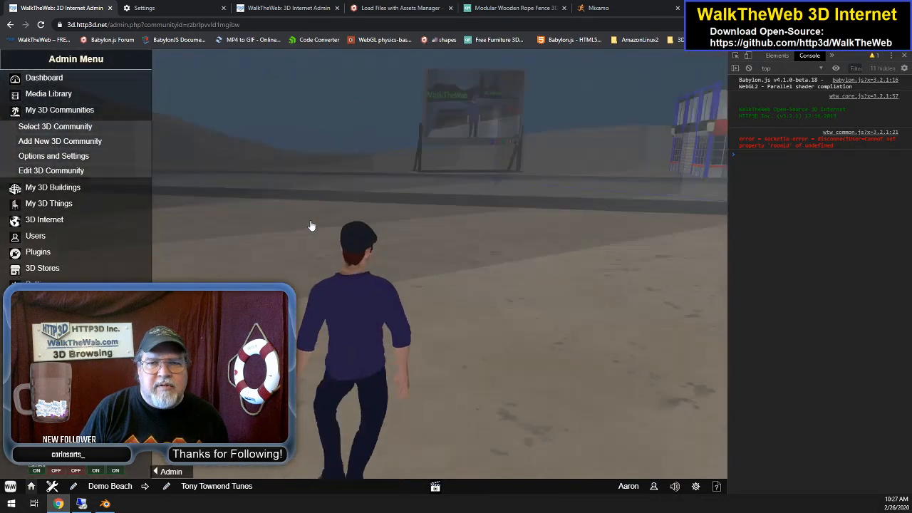
pyautogui.press('Left')
pyautogui.press('Up')
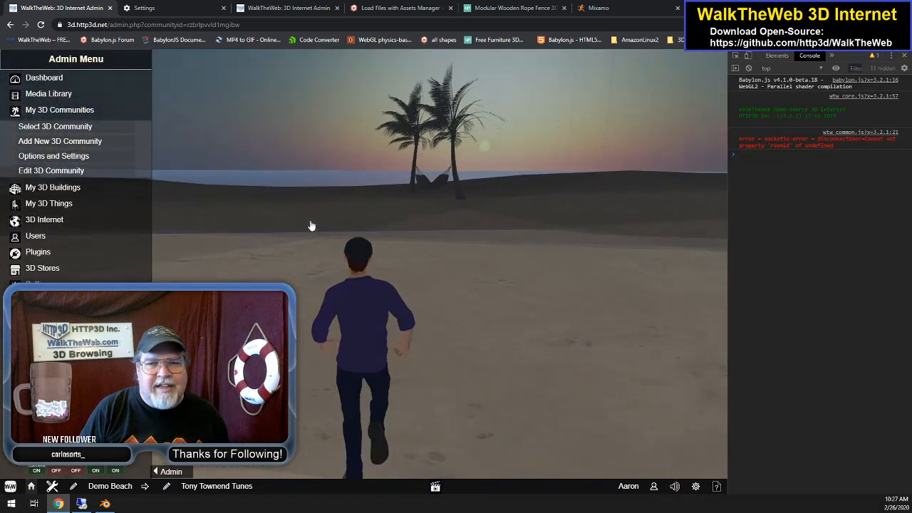
pyautogui.press('Right')
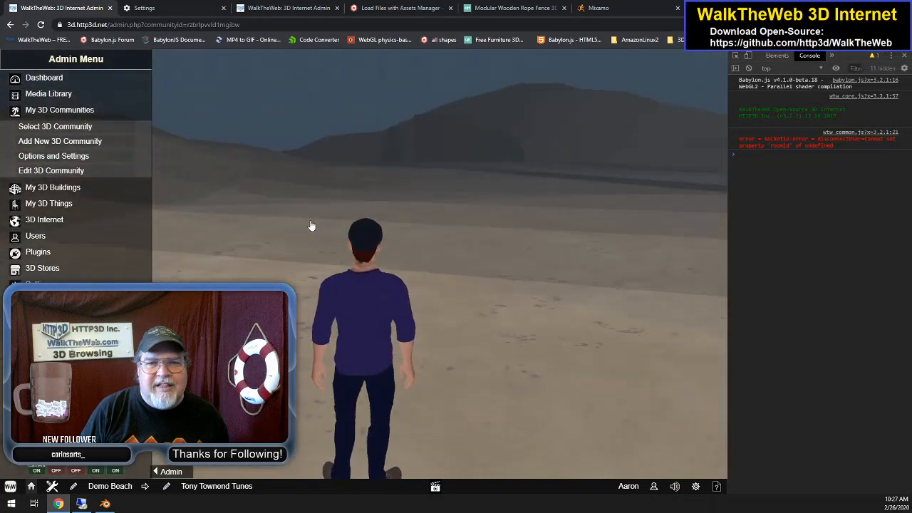
pyautogui.press('Right')
pyautogui.press('Up')
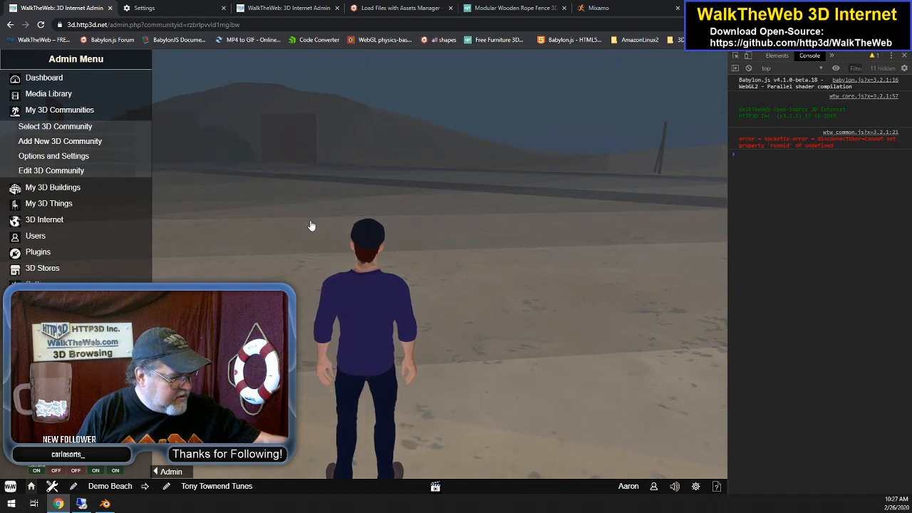
pyautogui.press('Right')
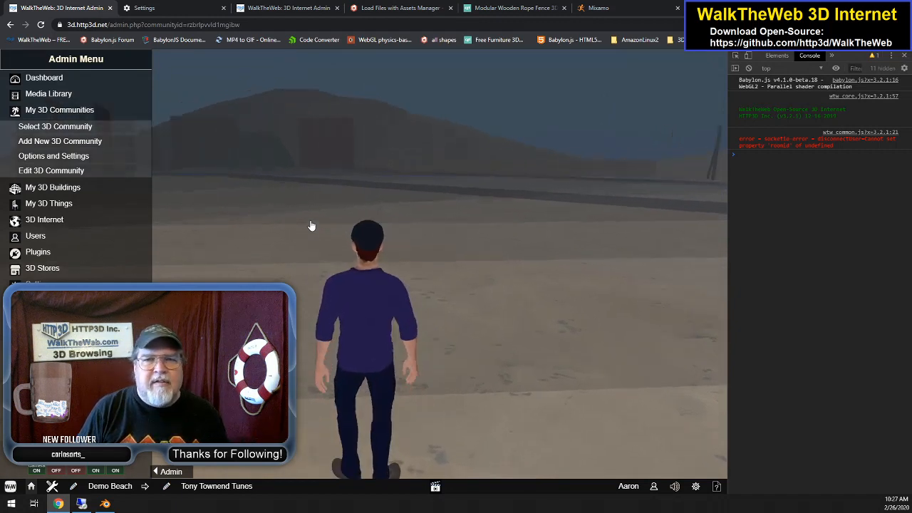
pyautogui.press('Right')
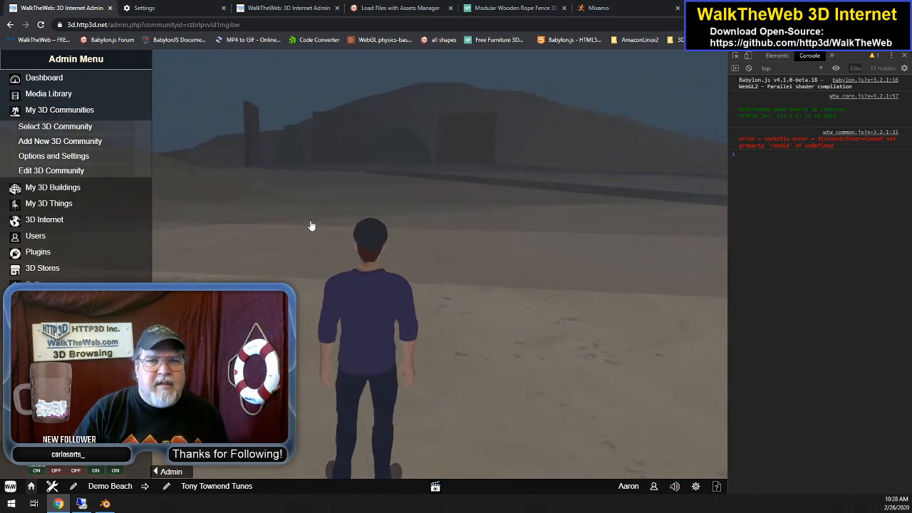
# Reload the Demo Beach community page and look around the Webby store, the billboard and the road from the starting point
pyautogui.click(243, 26)
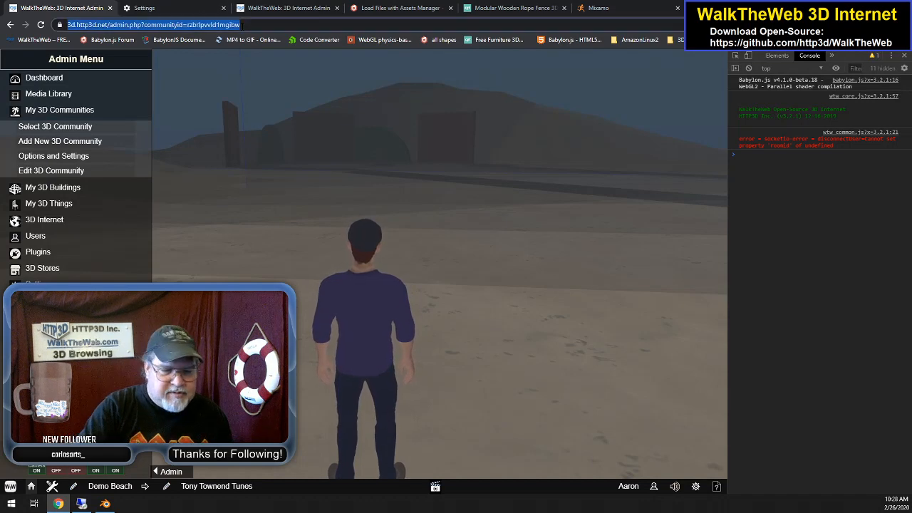
pyautogui.press('Return')
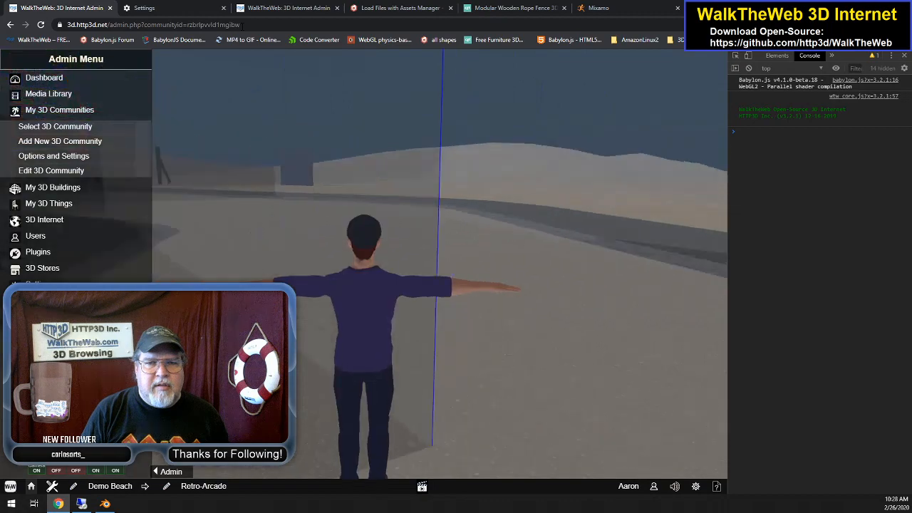
pyautogui.press('Left')
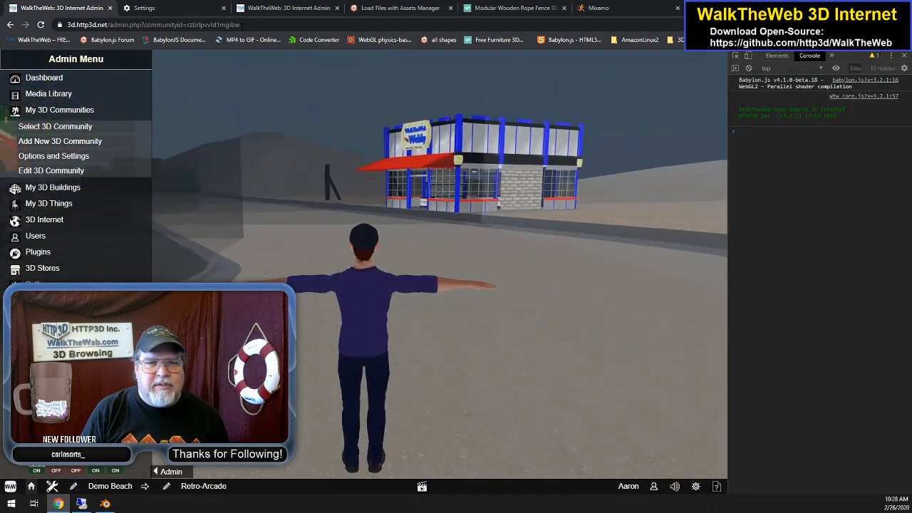
pyautogui.press('Up')
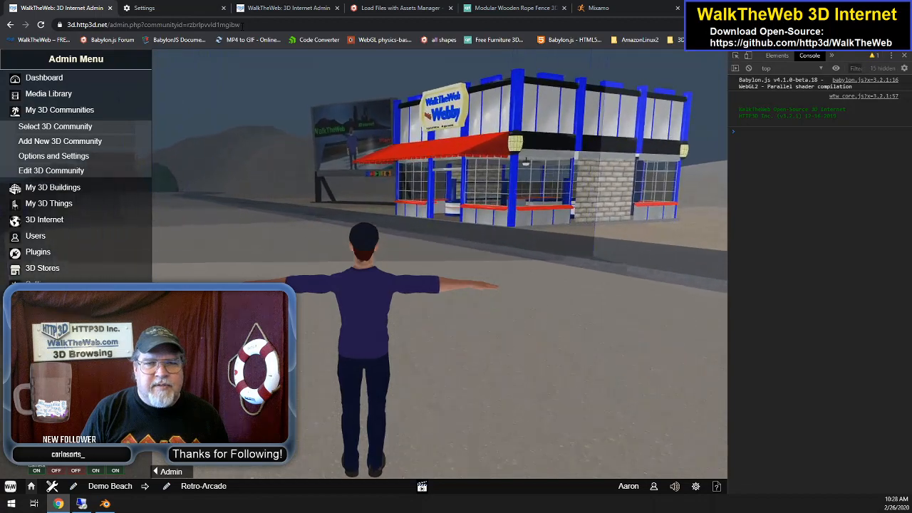
pyautogui.press('Left')
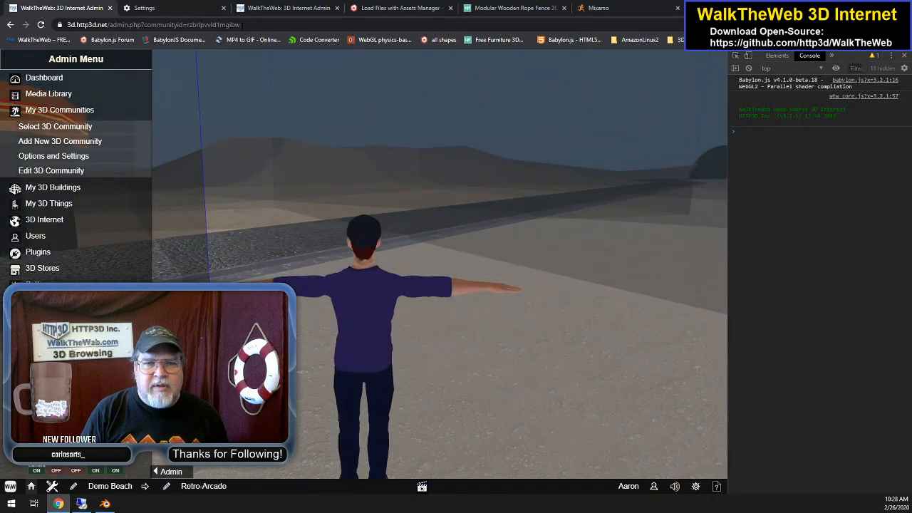
pyautogui.press('Right')
pyautogui.press('Left')
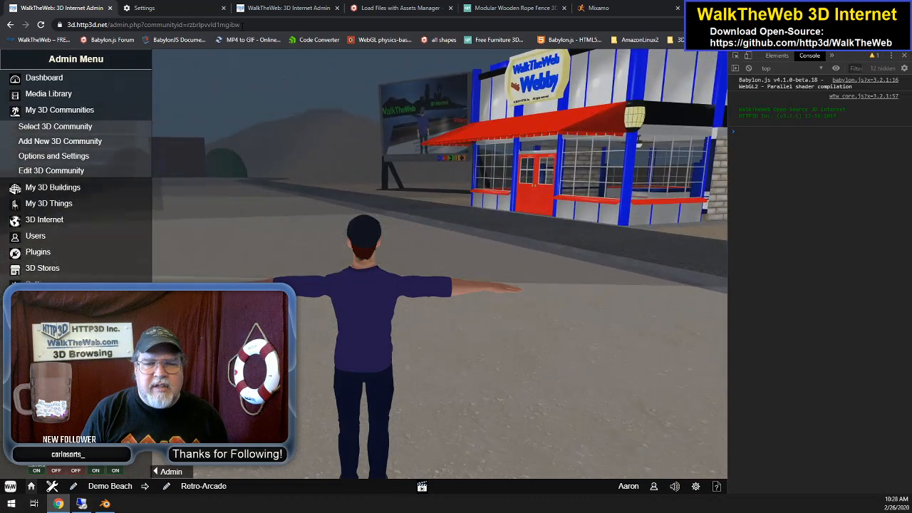
pyautogui.press('Left')
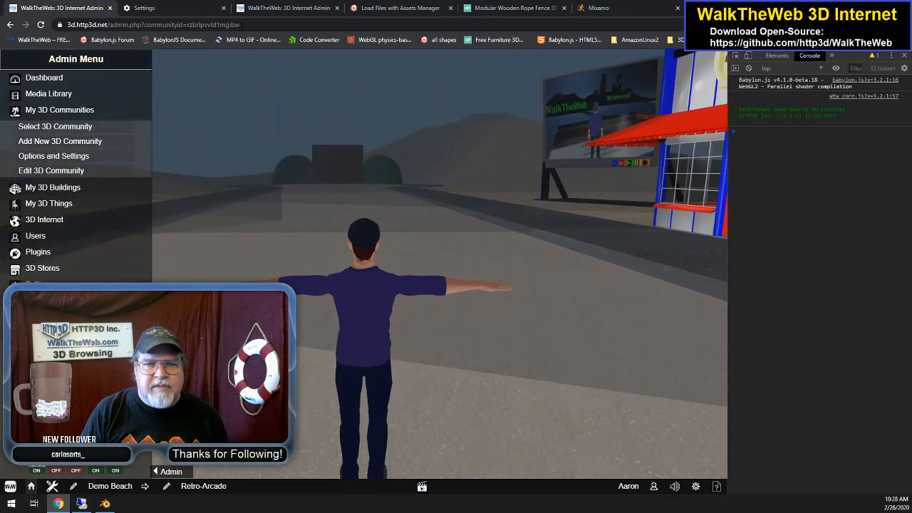
pyautogui.press('Left')
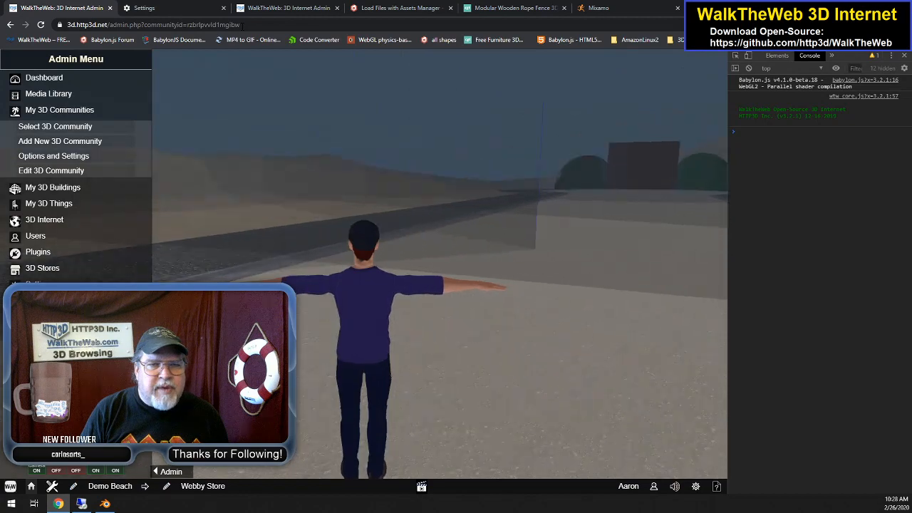
# Walk the avatar up to the edge of the cobblestone road and inspect the zone volumes over the dunes
pyautogui.press('Up')
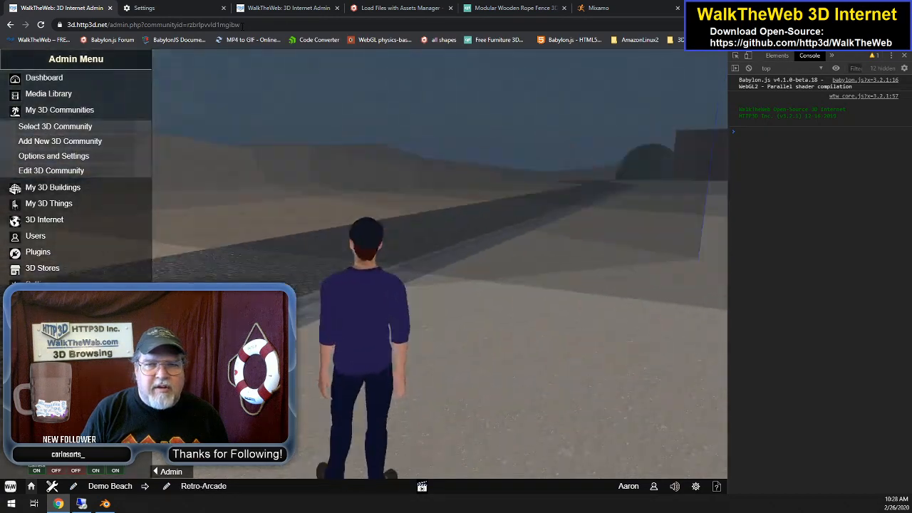
pyautogui.press('Right')
pyautogui.press('Up')
pyautogui.press('Left')
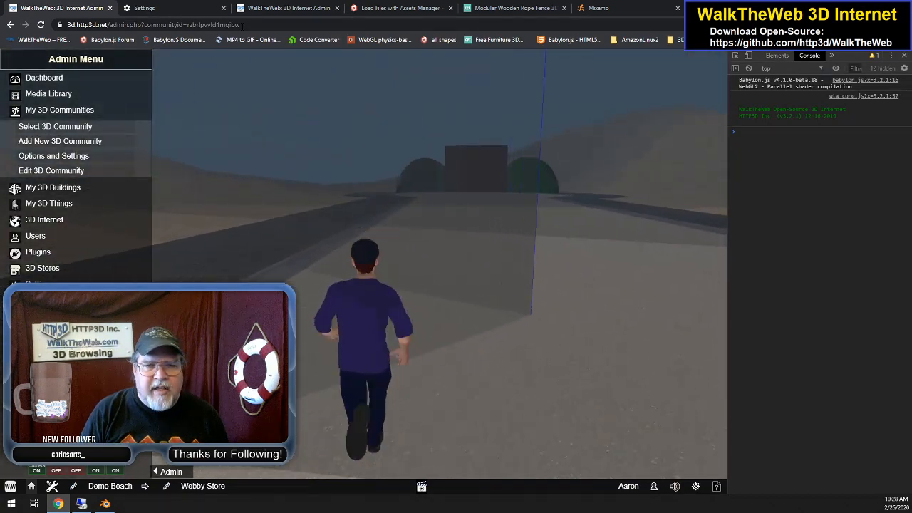
pyautogui.press('Left')
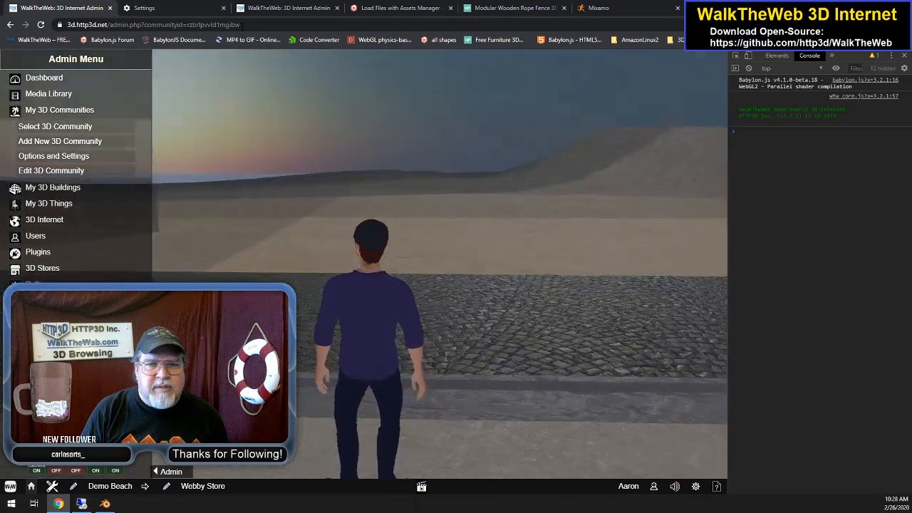
pyautogui.press('Right')
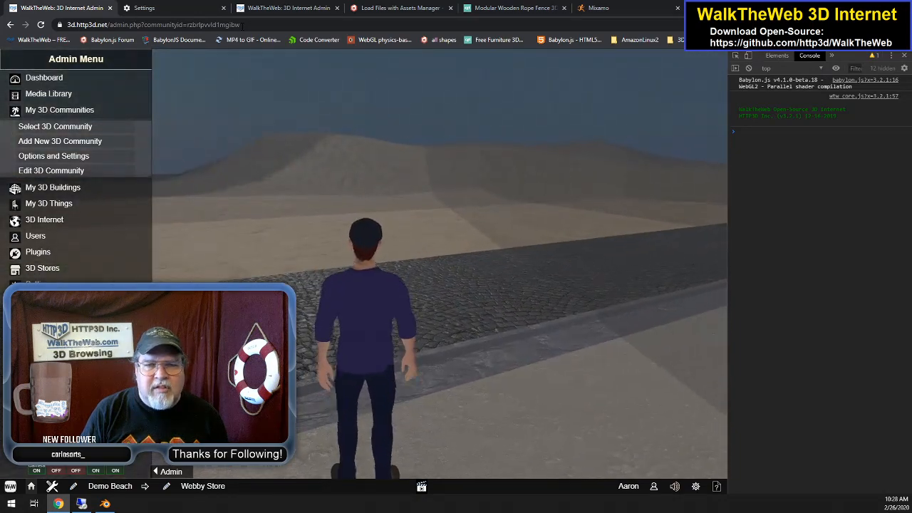
# Walk the avatar across the cobblestone road onto the sand and inspect the wooden fence and zone volumes by the dunes
pyautogui.press('Up')
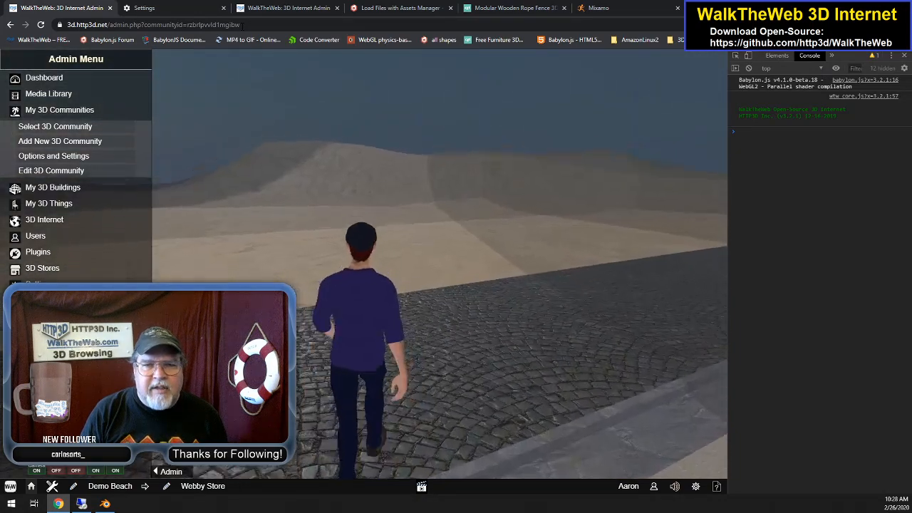
pyautogui.press('Up')
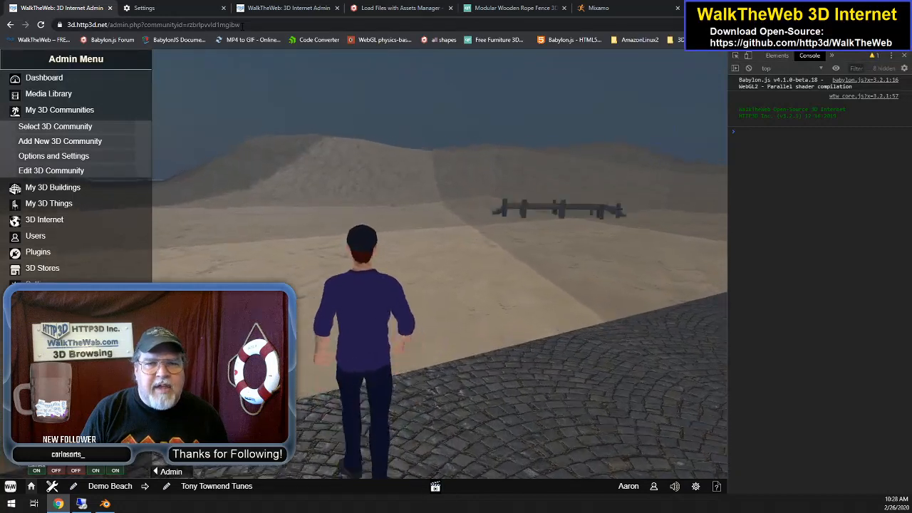
pyautogui.press('Right')
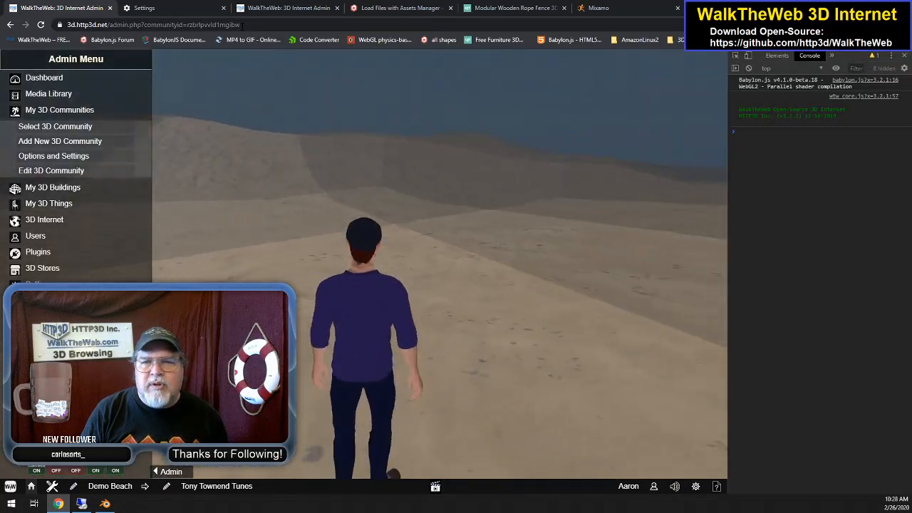
pyautogui.press('Up')
pyautogui.press('Up')
pyautogui.press('Right')
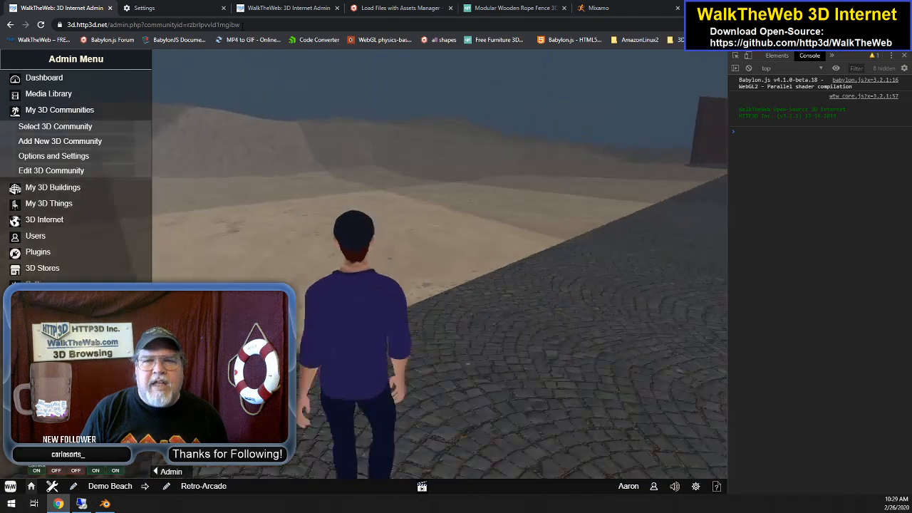
# Look along the road at the distant zone volumes and return toward the Tony Townend Tunes building to check what loads
pyautogui.press('Right')
pyautogui.press('Up')
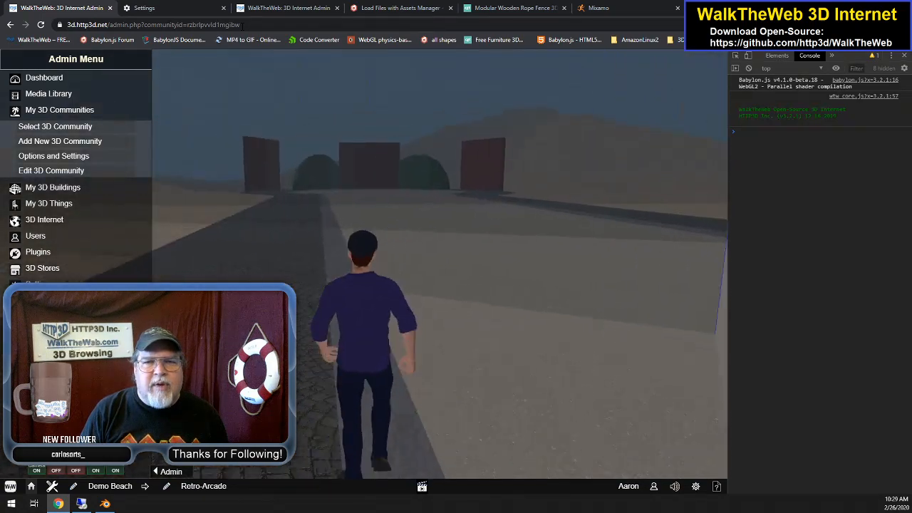
pyautogui.press('Left')
pyautogui.press('Left')
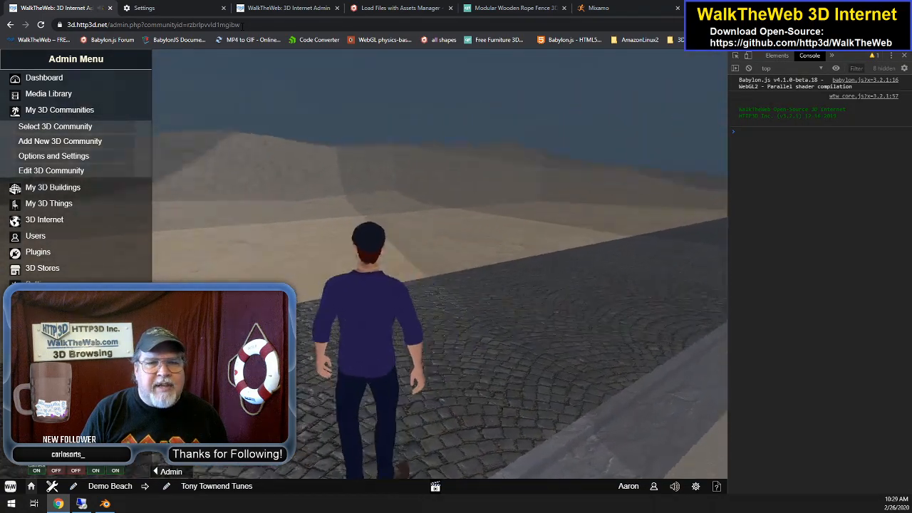
pyautogui.press('Up')
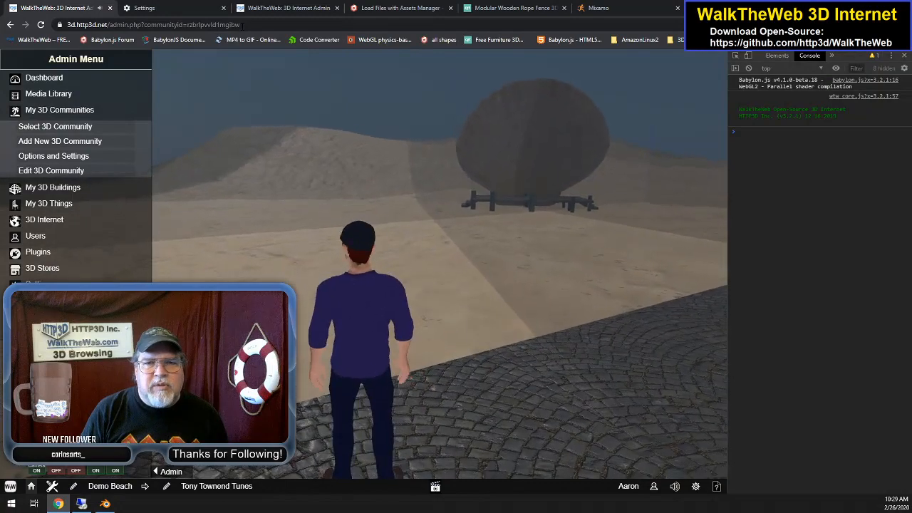
pyautogui.press('Right')
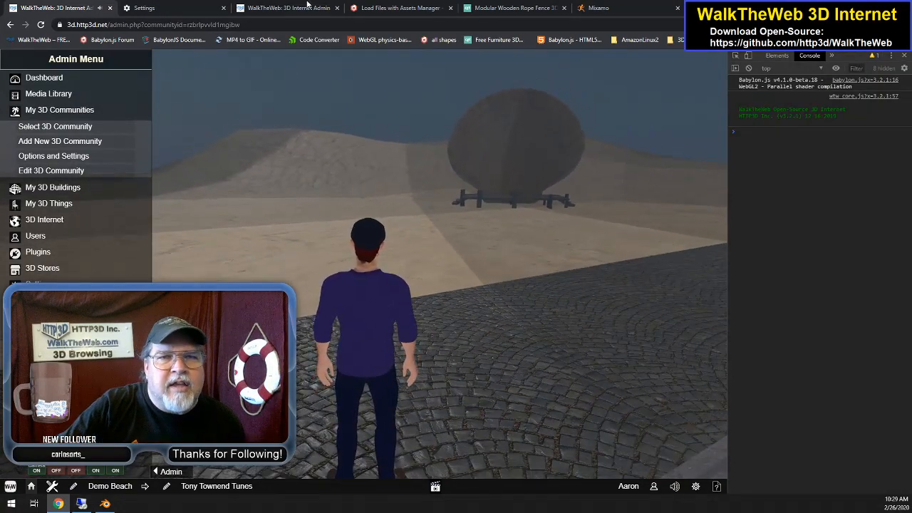
# Switch to the Tony Townend Tunes building editor, lower its Extreme Load Zone to Y position 180, and save it
pyautogui.click(285, 7)
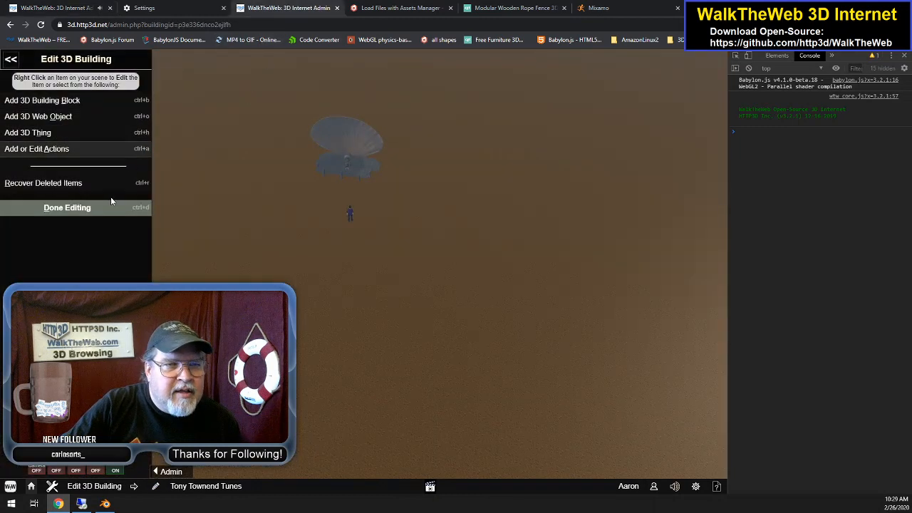
pyautogui.click(72, 152)
pyautogui.click(113, 95)
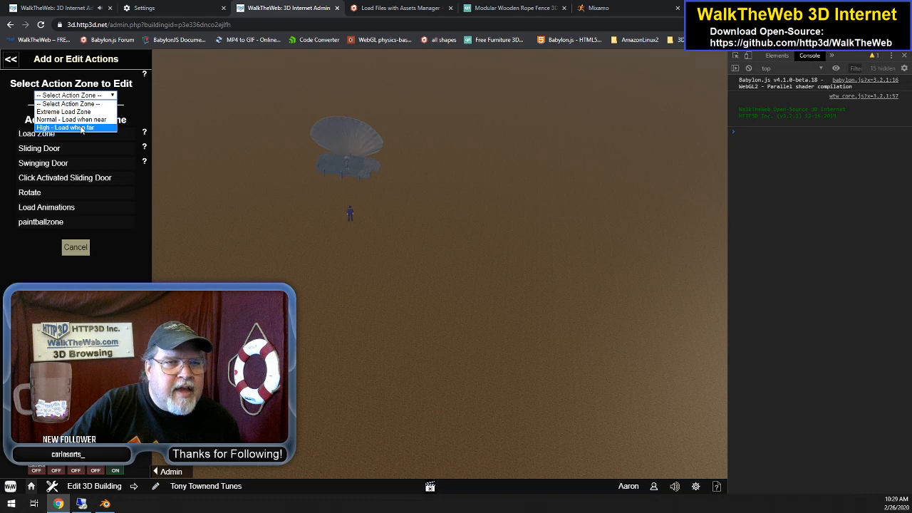
pyautogui.click(72, 111)
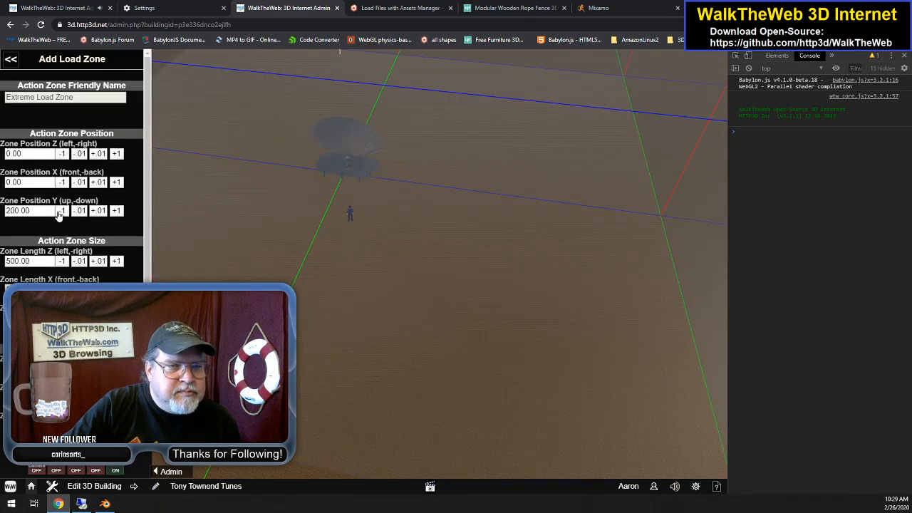
pyautogui.moveTo(62, 213); pyautogui.dragTo(117, 212)
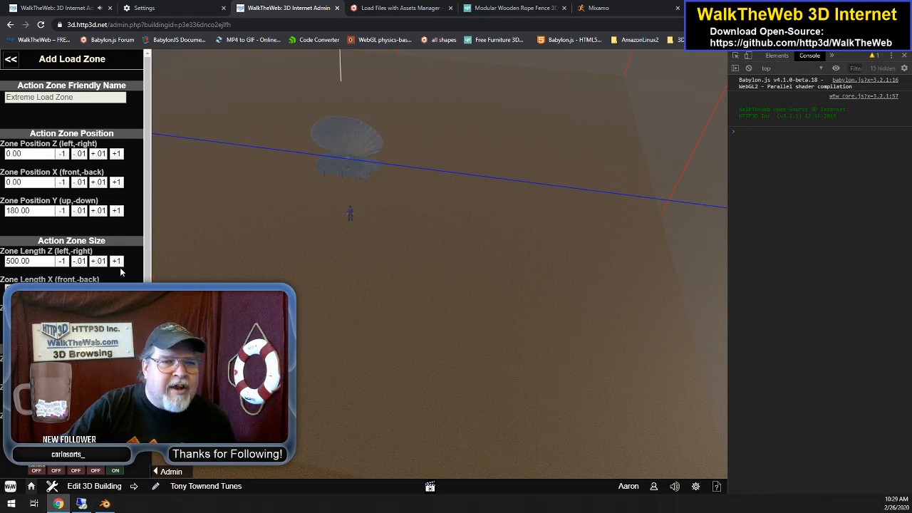
pyautogui.scroll(-1, 140, 268)
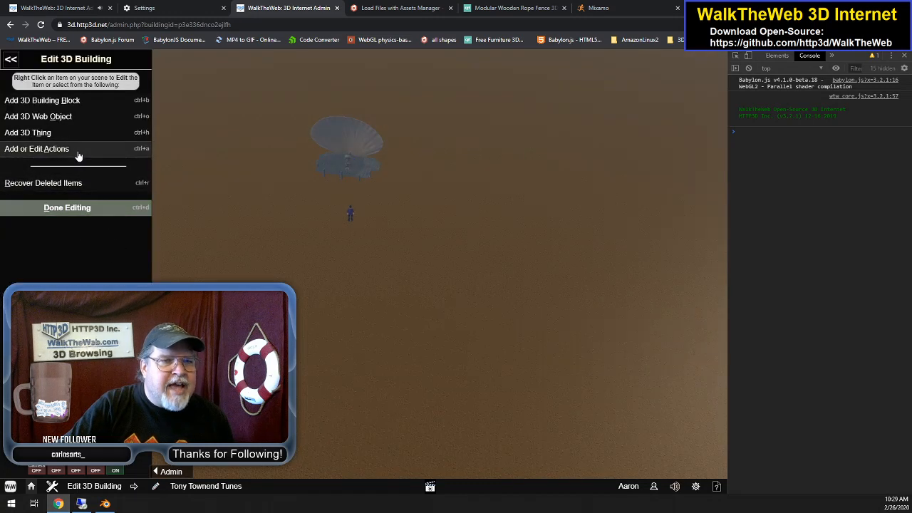
# Set the Y position of the building's High - Load when far zone to 40 and save the zone
pyautogui.click(78, 150)
pyautogui.click(113, 96)
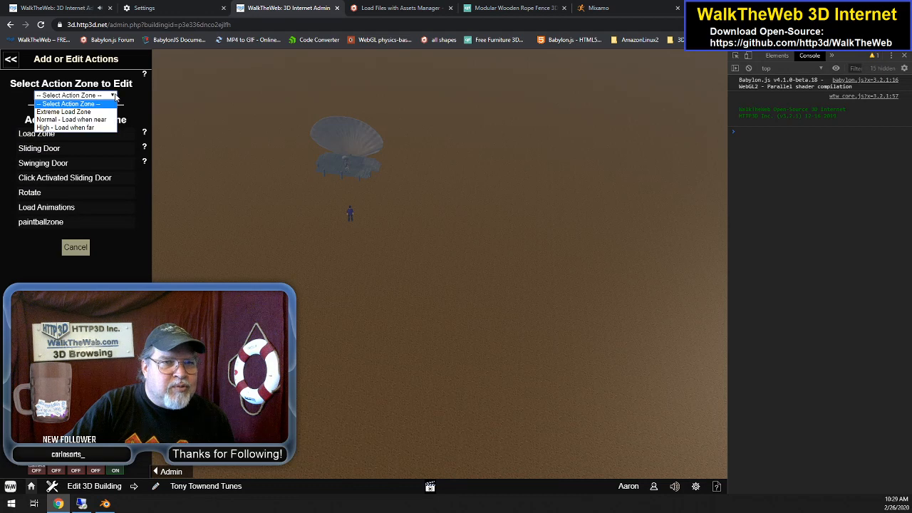
pyautogui.click(85, 127)
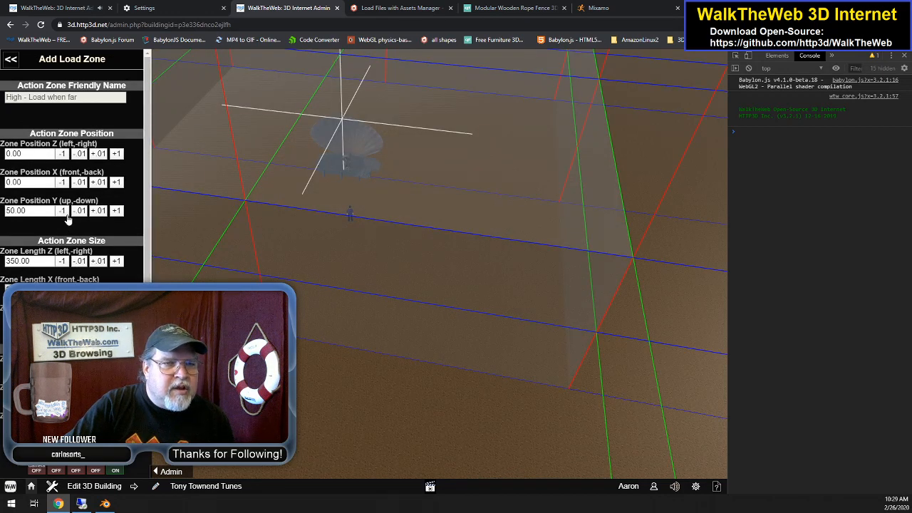
pyautogui.click(62, 211)
pyautogui.click(62, 211)
pyautogui.click(62, 211)
pyautogui.click(62, 211)
pyautogui.click(62, 211)
pyautogui.click(62, 211)
pyautogui.click(62, 211)
pyautogui.click(62, 211)
pyautogui.click(62, 211)
pyautogui.click(62, 211)
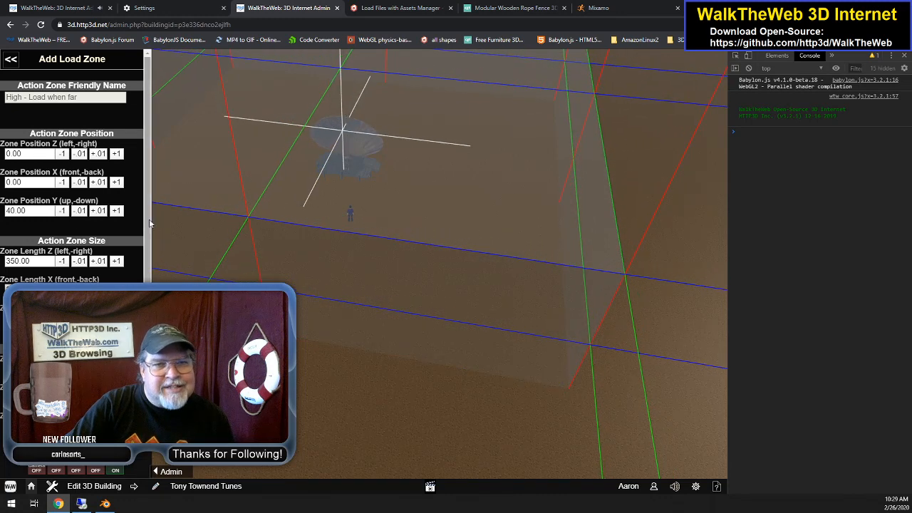
pyautogui.scroll(-1, 13, 61)
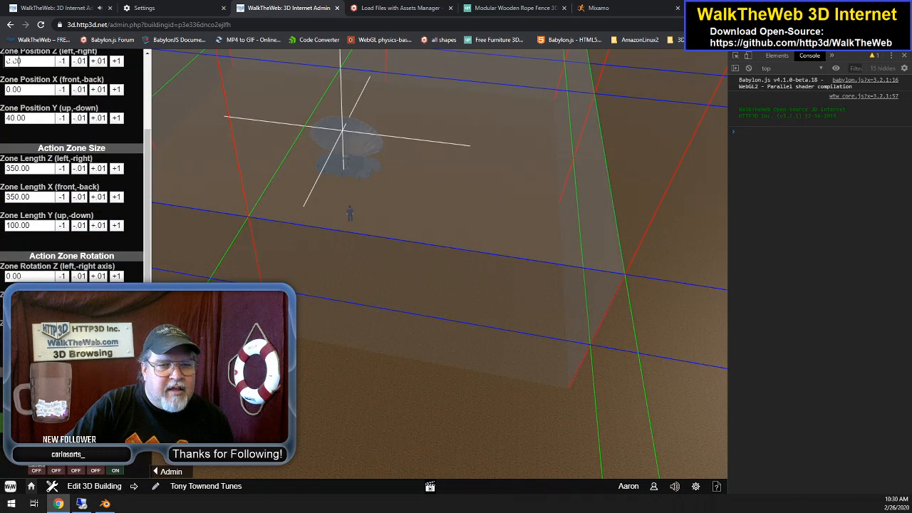
pyautogui.click(71, 422)
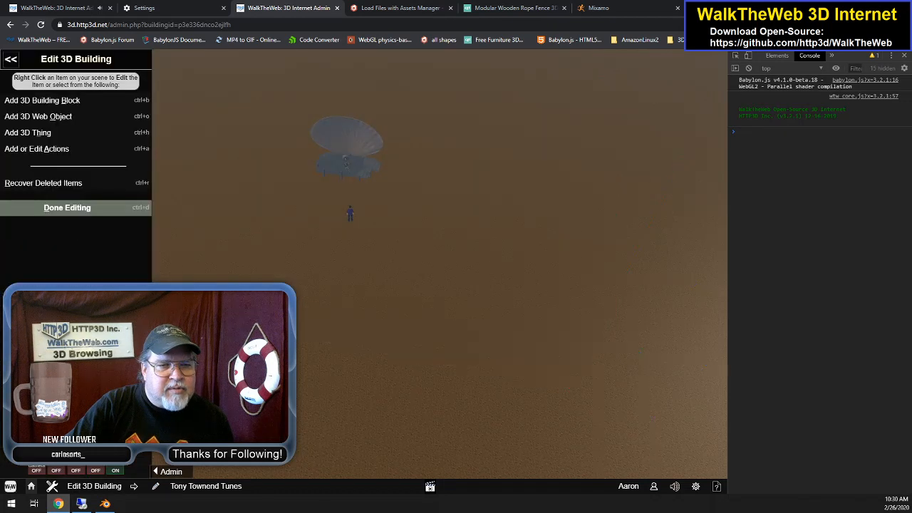
# Set the Y position of the building's Normal - Load when near zone to 20 and save the zone
pyautogui.click(73, 155)
pyautogui.click(111, 97)
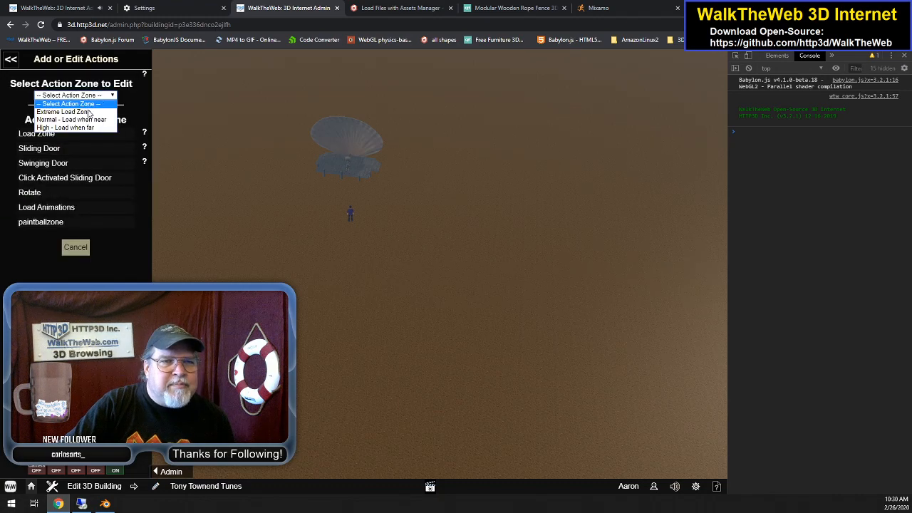
pyautogui.click(89, 119)
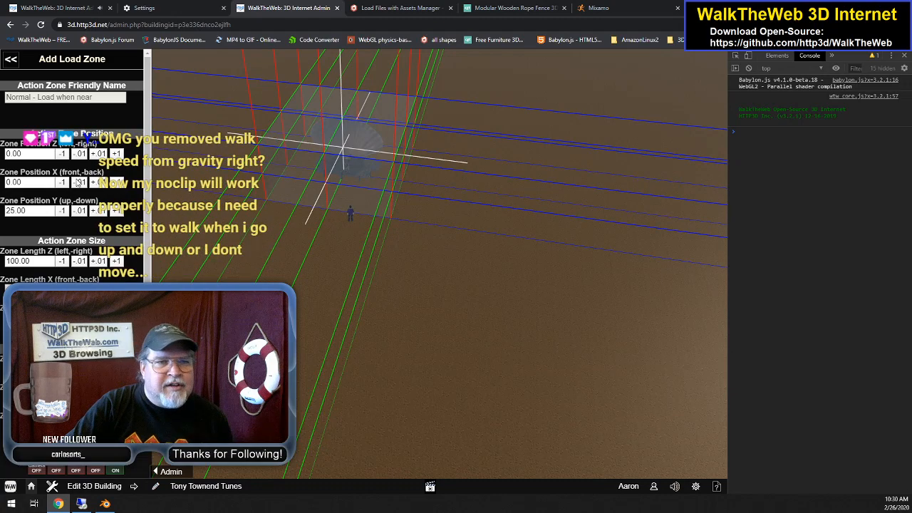
pyautogui.click(62, 211)
pyautogui.click(62, 211)
pyautogui.click(62, 211)
pyautogui.click(62, 212)
pyautogui.click(62, 211)
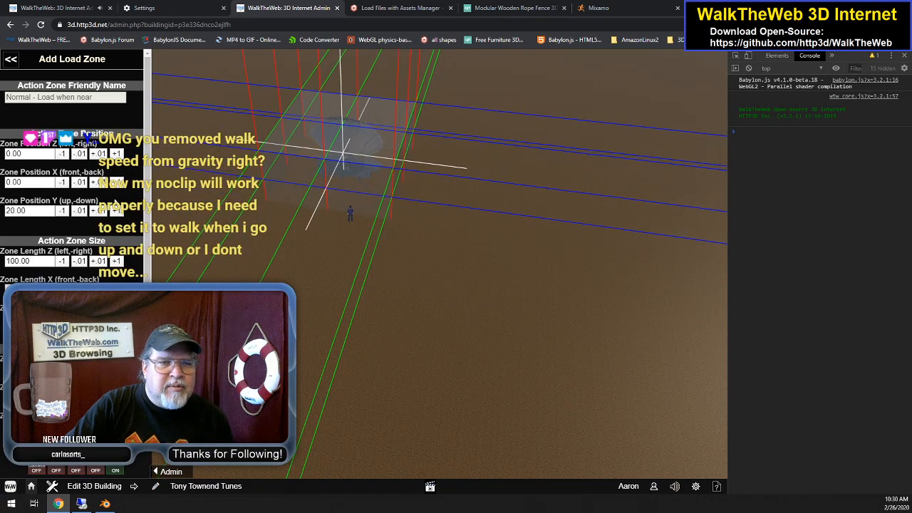
pyautogui.scroll(-2, 106, 191)
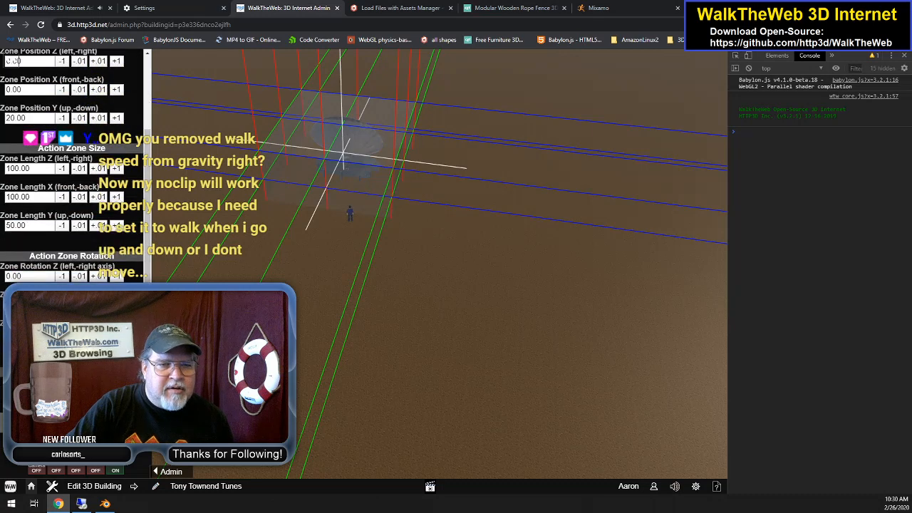
pyautogui.click(71, 422)
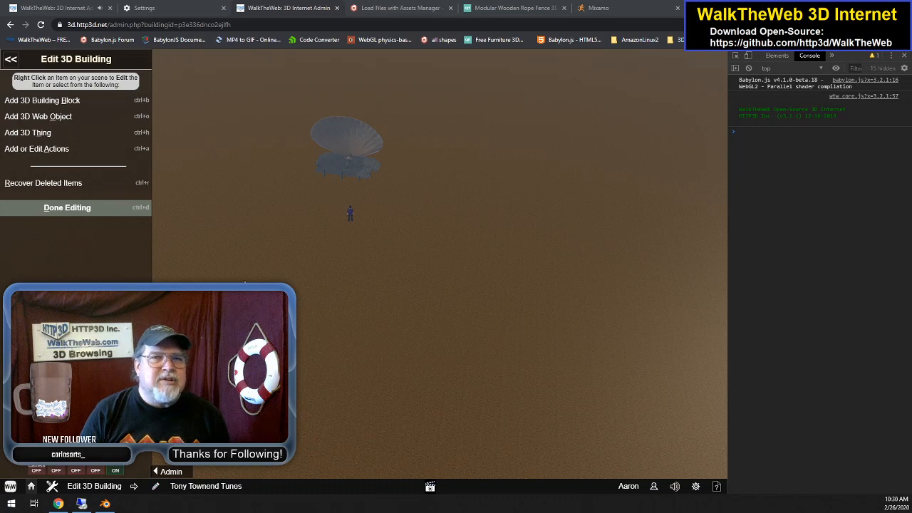
# Switch to Notepad++ on the remote server and bring up the script wtw_basicavatars.js
pyautogui.click(105, 504)
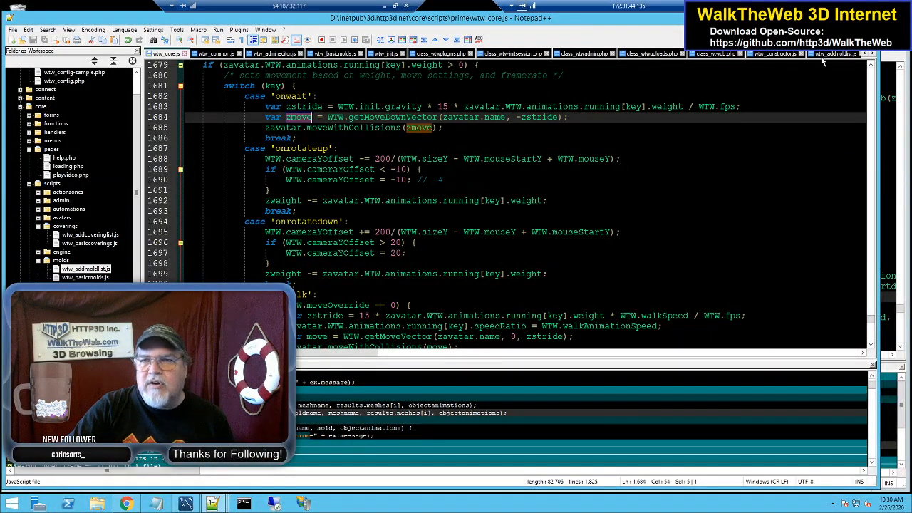
pyautogui.click(876, 57)
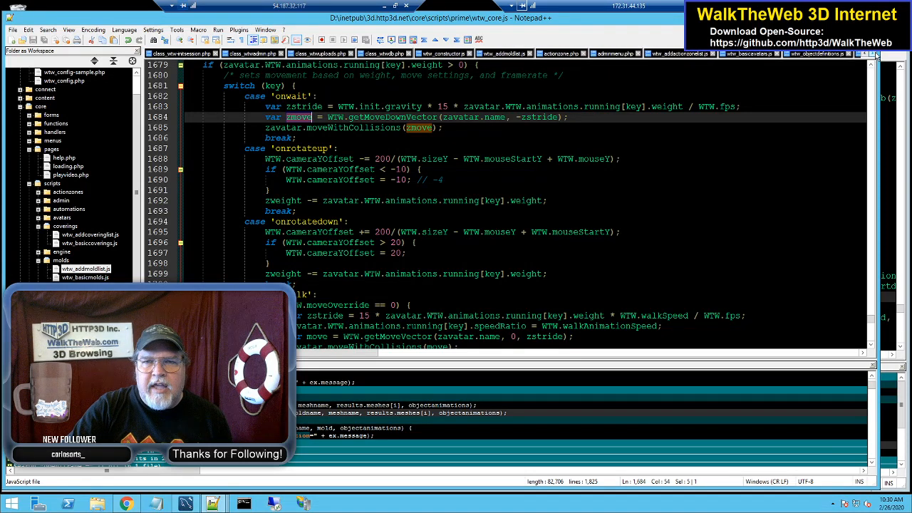
pyautogui.click(877, 57)
pyautogui.click(877, 57)
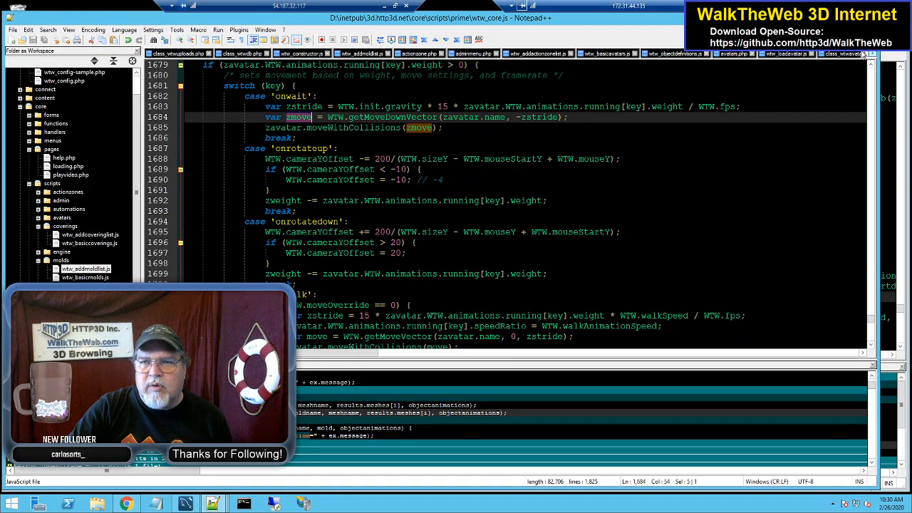
pyautogui.click(616, 55)
# Examine the avatar setup code, including the position, scaling, gravity, ellipsoid and collision settings
pyautogui.scroll(20, 258, 138)
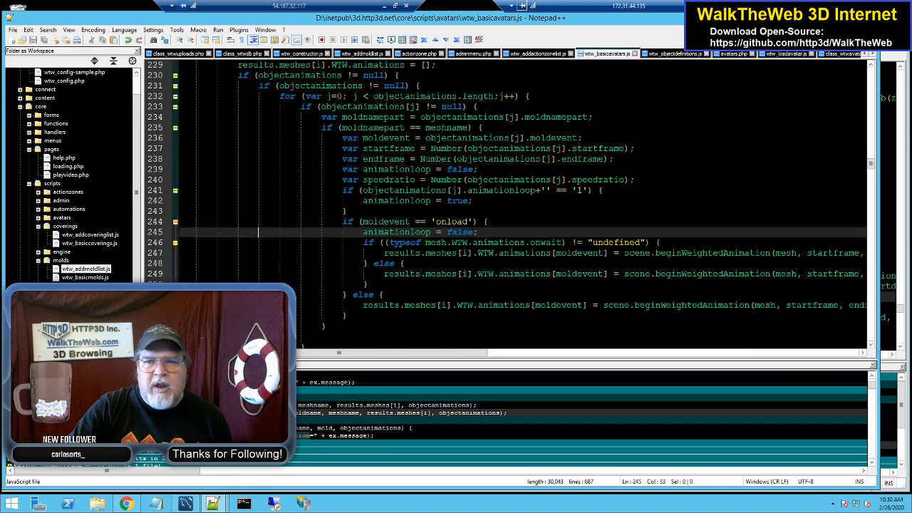
pyautogui.scroll(18, 499, 207)
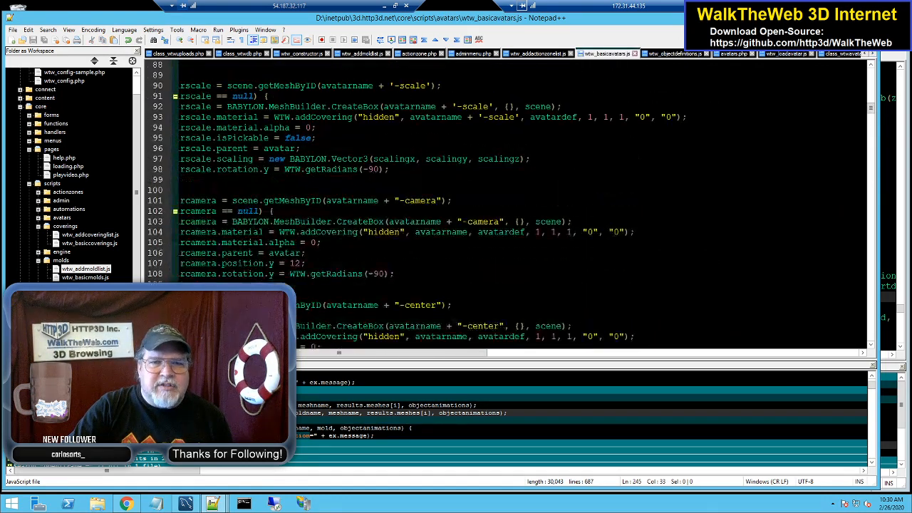
pyautogui.moveTo(340, 358); pyautogui.dragTo(298, 358)
pyautogui.scroll(1, 520, 206)
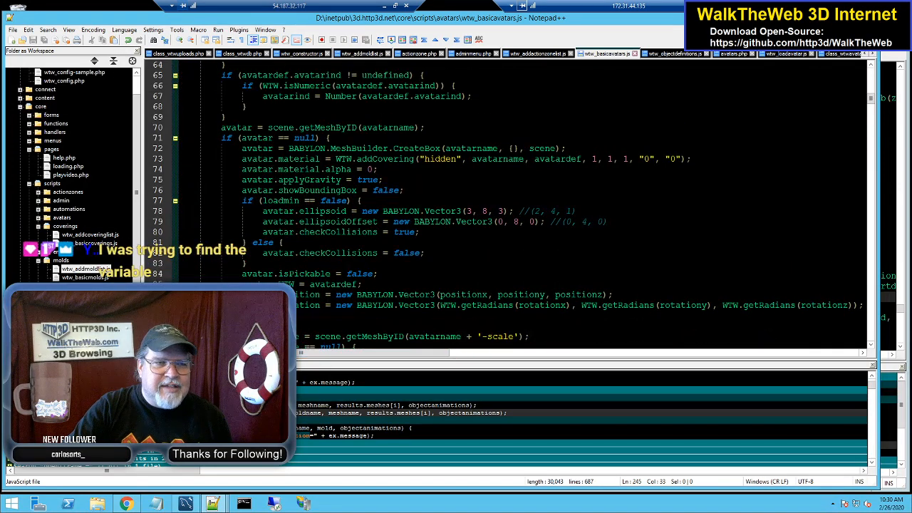
pyautogui.scroll(19, 513, 207)
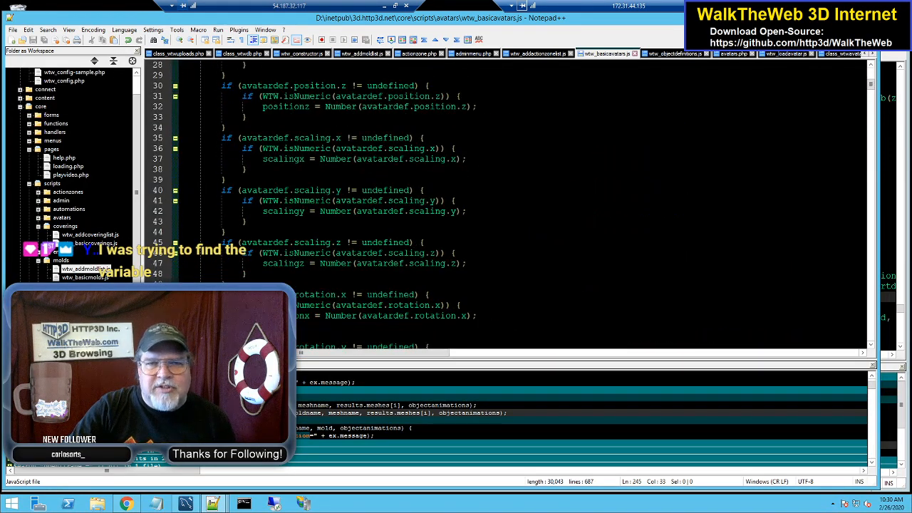
pyautogui.scroll(2, 513, 207)
pyautogui.scroll(-19, 513, 206)
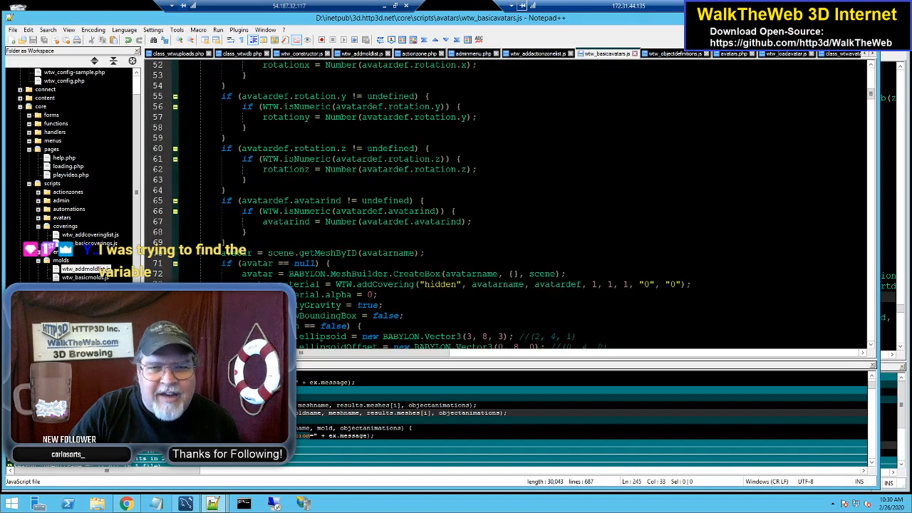
pyautogui.scroll(-1, 514, 206)
pyautogui.scroll(-1, 513, 207)
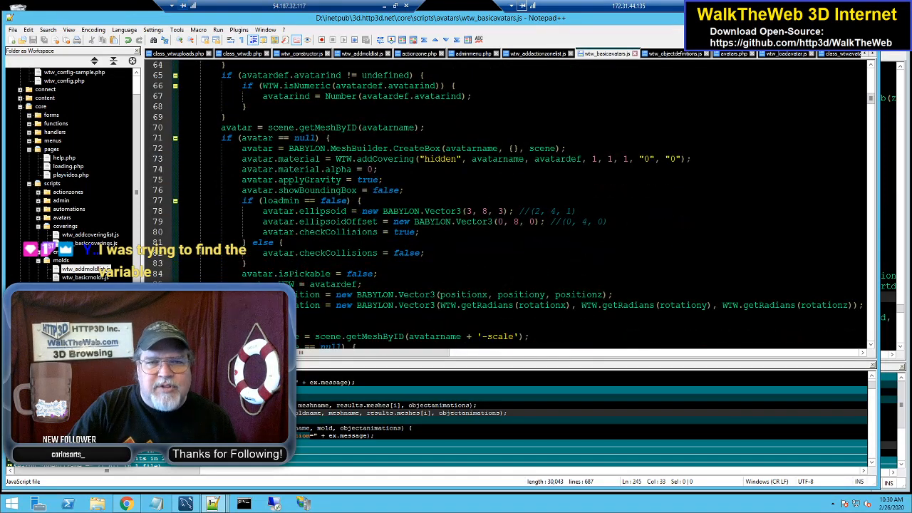
pyautogui.scroll(-1, 513, 206)
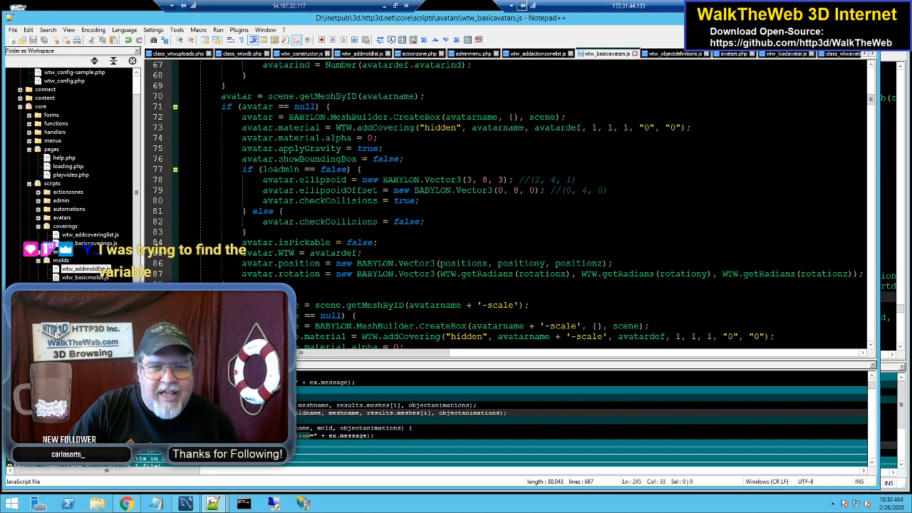
# Highlight every use of the avatar variable around the collision settings and look over the surrounding code
pyautogui.click(283, 222)
pyautogui.doubleClick(283, 222)
pyautogui.scroll(4, 283, 222)
pyautogui.scroll(-4, 283, 222)
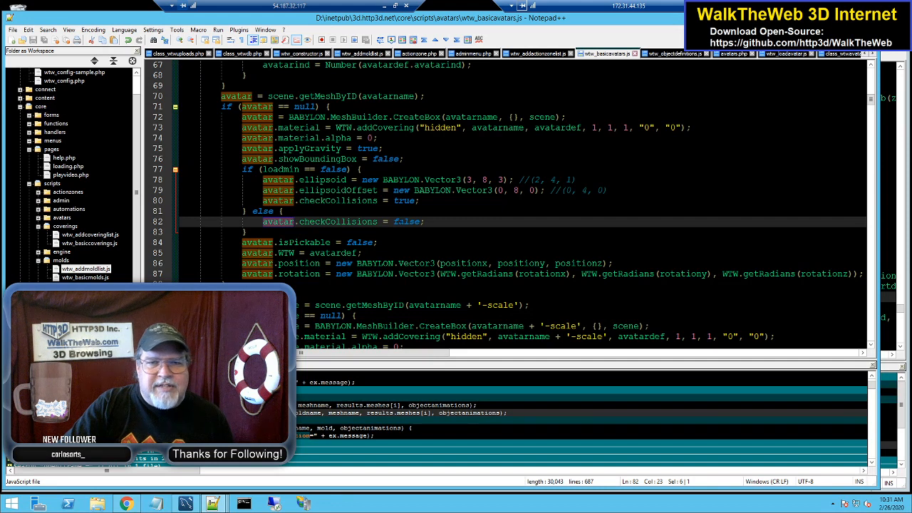
pyautogui.click(412, 231)
pyautogui.write('WTW.')
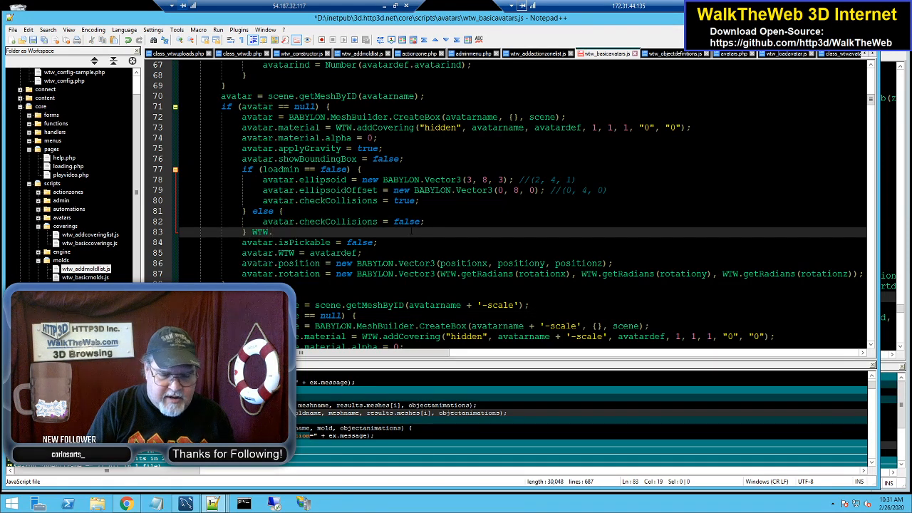
pyautogui.write('myAvatar')
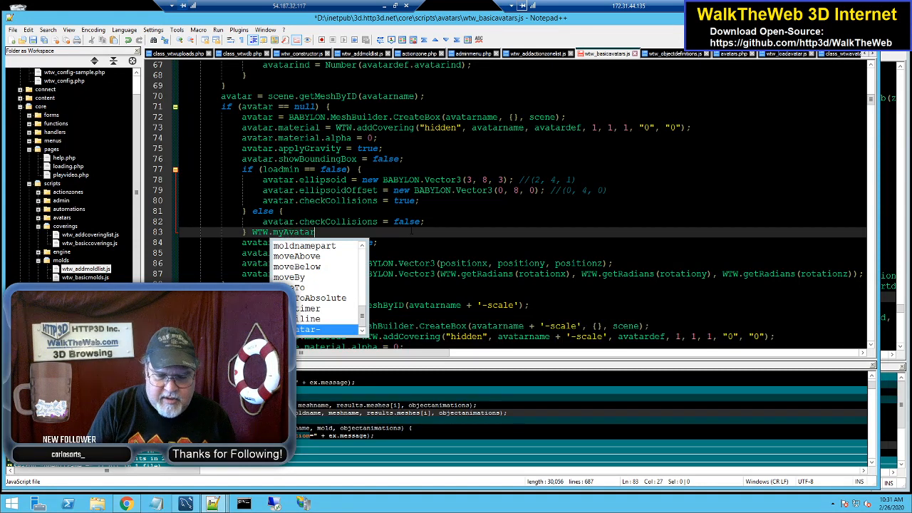
pyautogui.write('.')
pyautogui.doubleClick(347, 224)
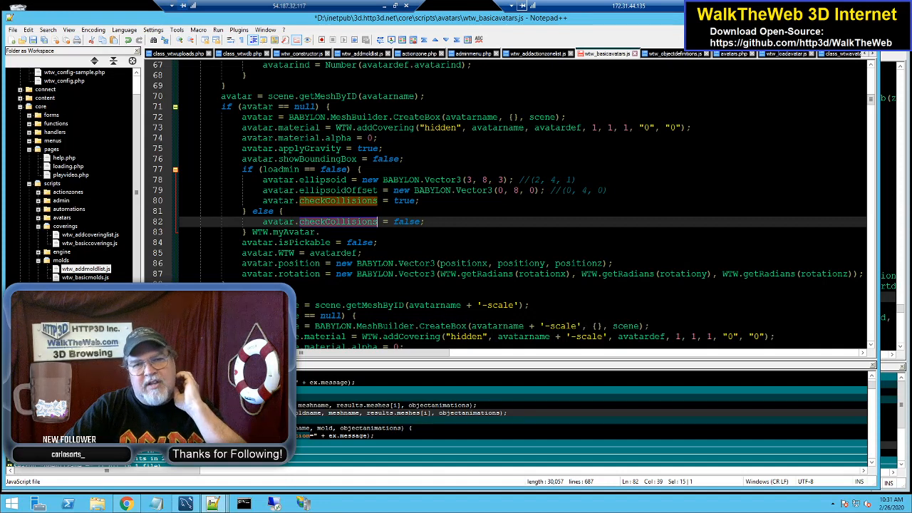
pyautogui.click(341, 234)
pyautogui.press('Right')
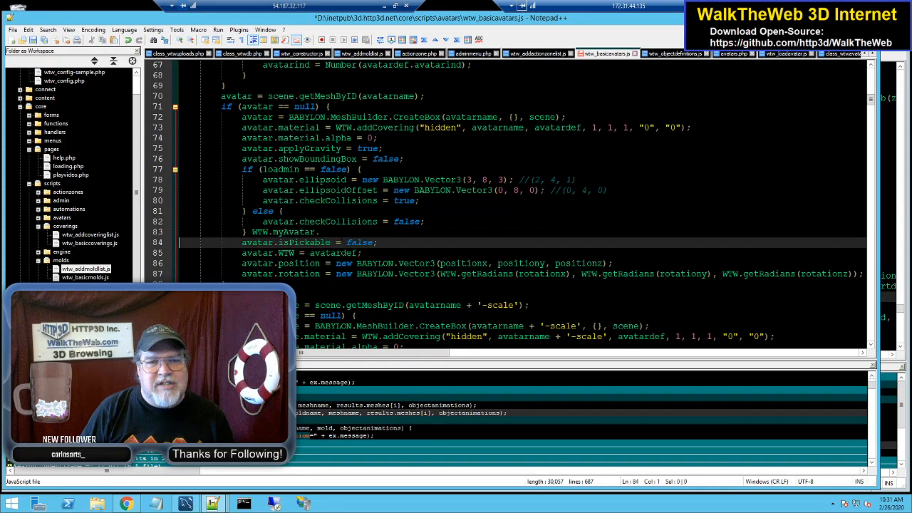
pyautogui.press('Left')
pyautogui.press('BackSpace')
pyautogui.press('BackSpace')
pyautogui.press('BackSpace')
pyautogui.press('BackSpace')
pyautogui.press('BackSpace')
pyautogui.press('BackSpace')
pyautogui.press('BackSpace')
pyautogui.press('BackSpace')
pyautogui.press('BackSpace')
pyautogui.press('BackSpace')
pyautogui.press('BackSpace')
pyautogui.press('BackSpace')
pyautogui.press('BackSpace')
pyautogui.press('BackSpace')
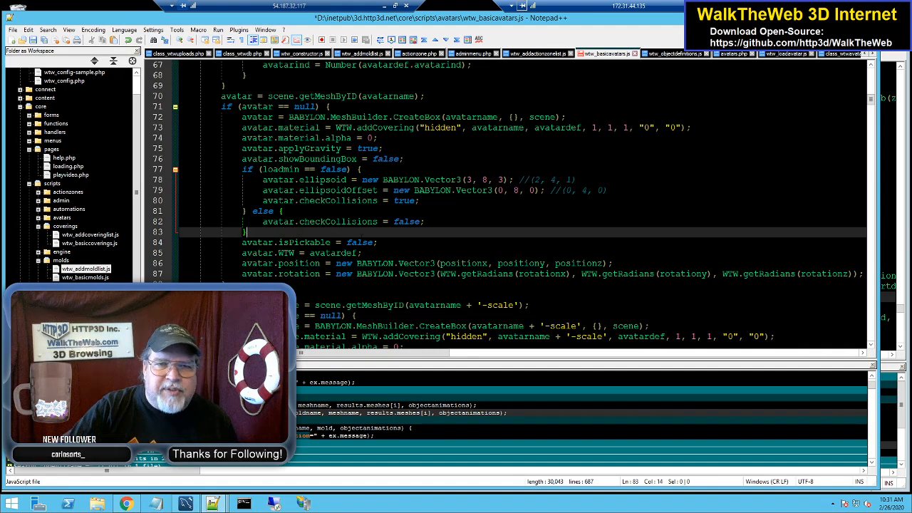
# Highlight the uses of checkCollisions and examine the rest of the avatar script through the mesh import, bones and animation code
pyautogui.doubleClick(339, 222)
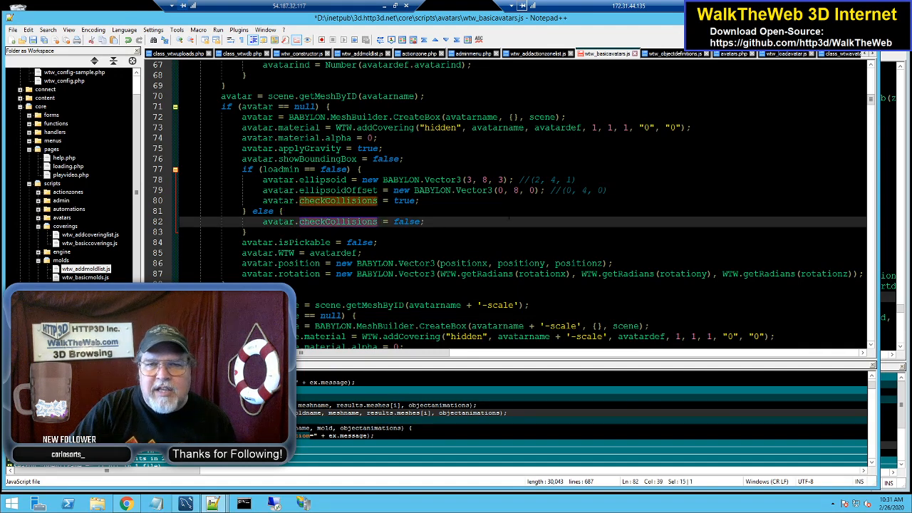
pyautogui.scroll(-5, 559, 180)
pyautogui.scroll(-20, 506, 203)
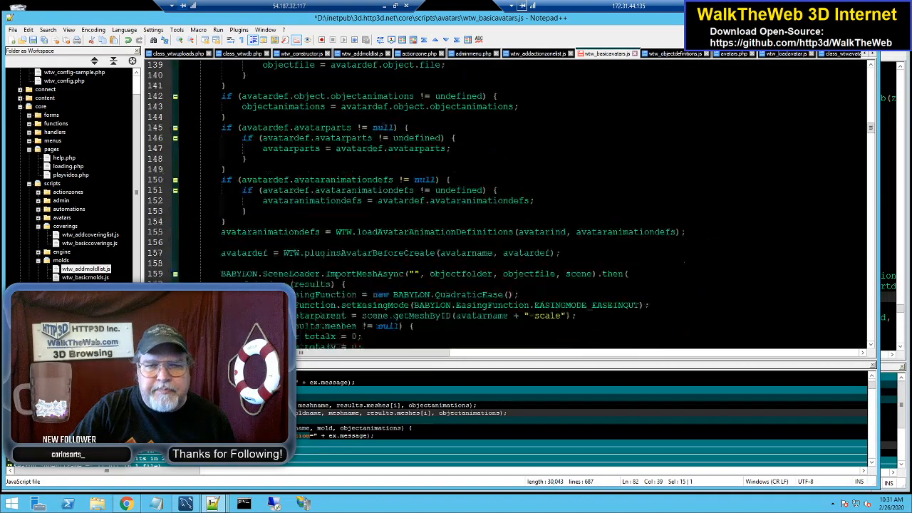
pyautogui.scroll(-14, 506, 203)
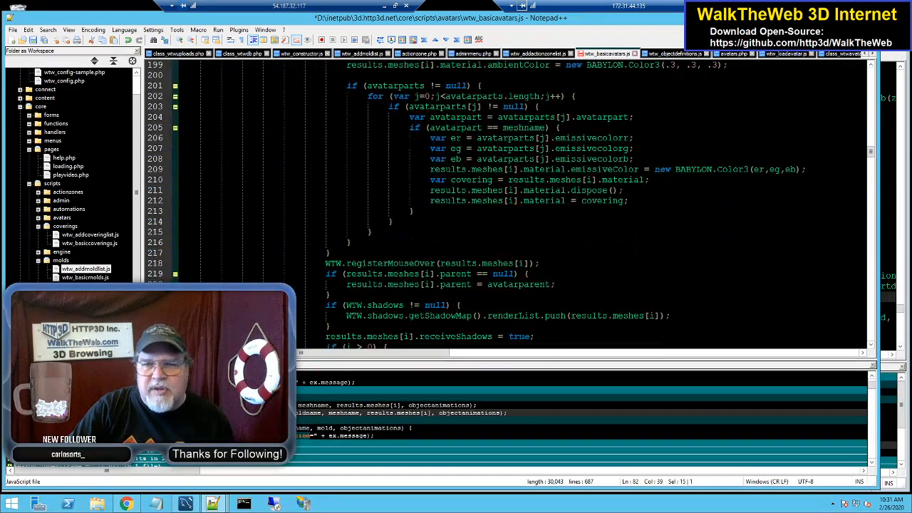
pyautogui.scroll(-14, 506, 203)
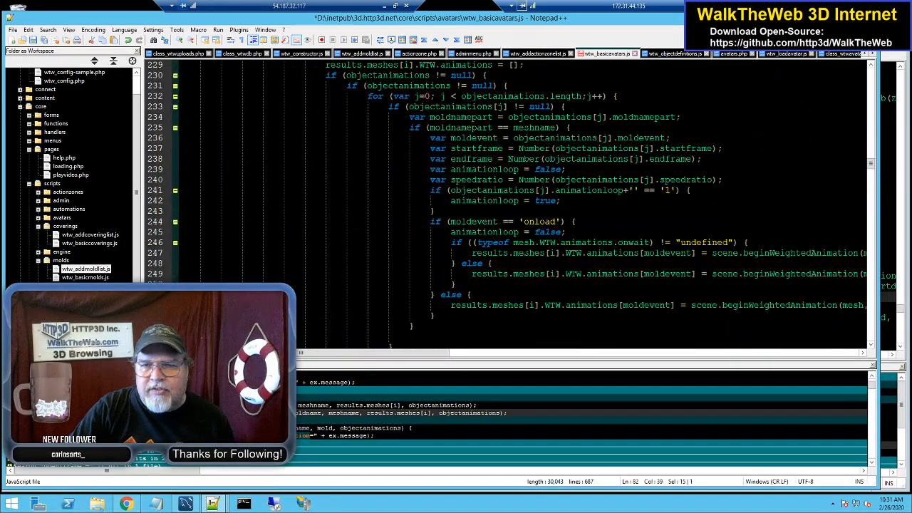
pyautogui.scroll(-18, 506, 203)
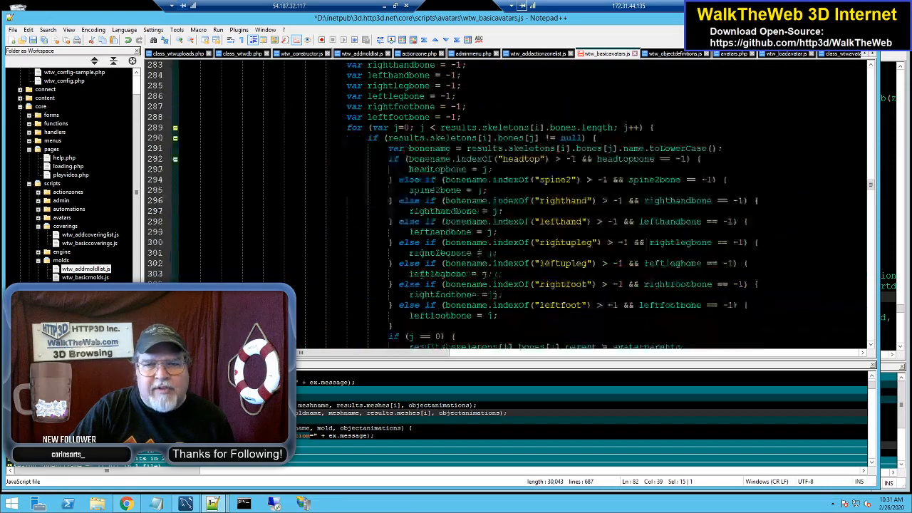
pyautogui.scroll(-15, 506, 203)
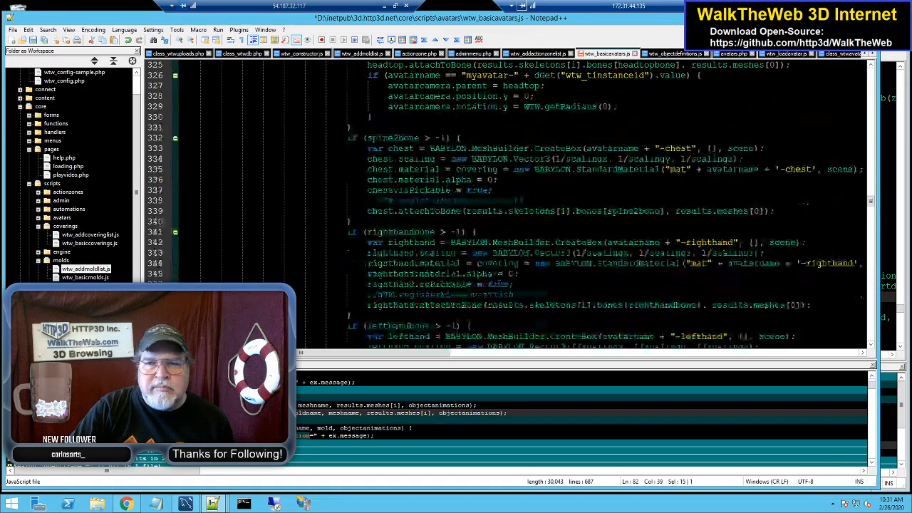
pyautogui.scroll(-20, 506, 204)
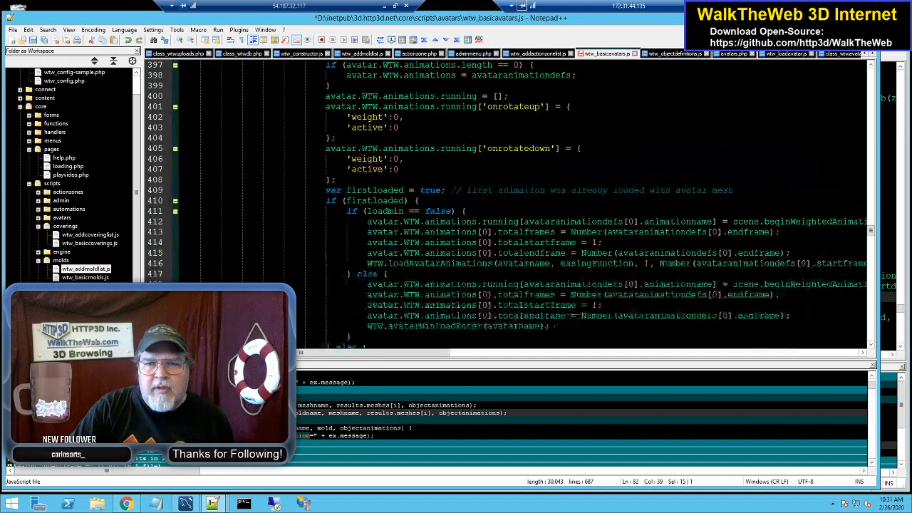
pyautogui.scroll(-3, 506, 203)
# Return to the avatar creation block and highlight its ellipsoid and checkCollisions properties
pyautogui.scroll(19, 507, 203)
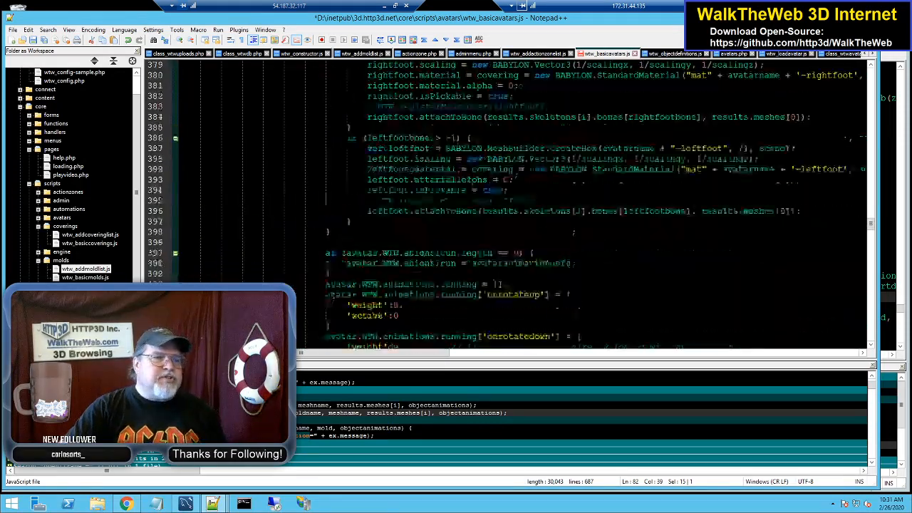
pyautogui.scroll(20, 506, 203)
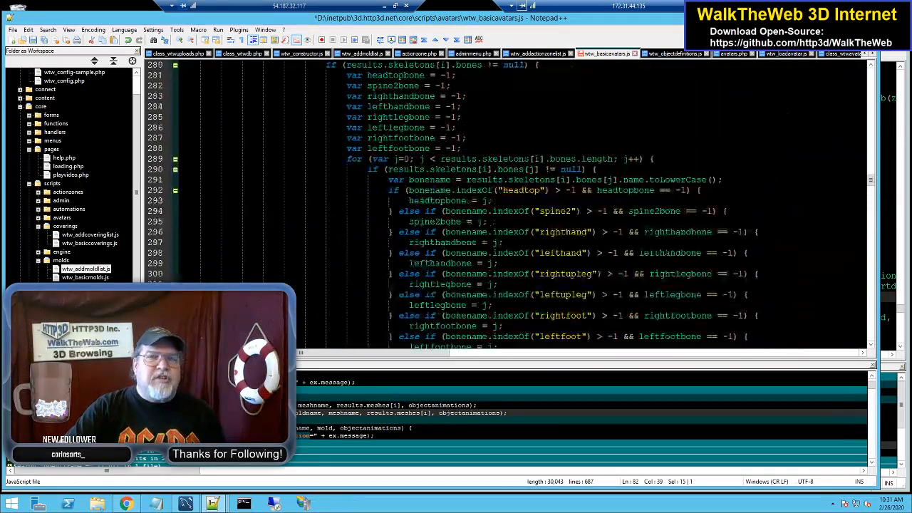
pyautogui.scroll(20, 506, 203)
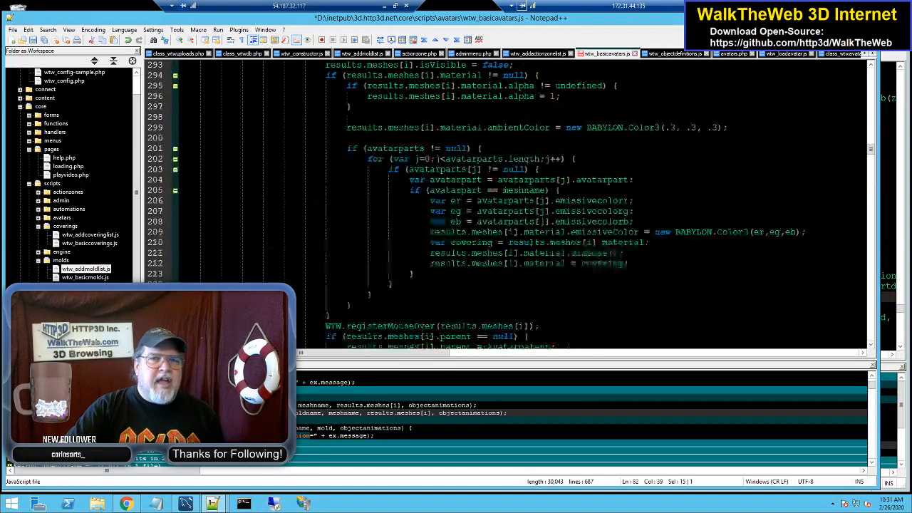
pyautogui.scroll(20, 506, 203)
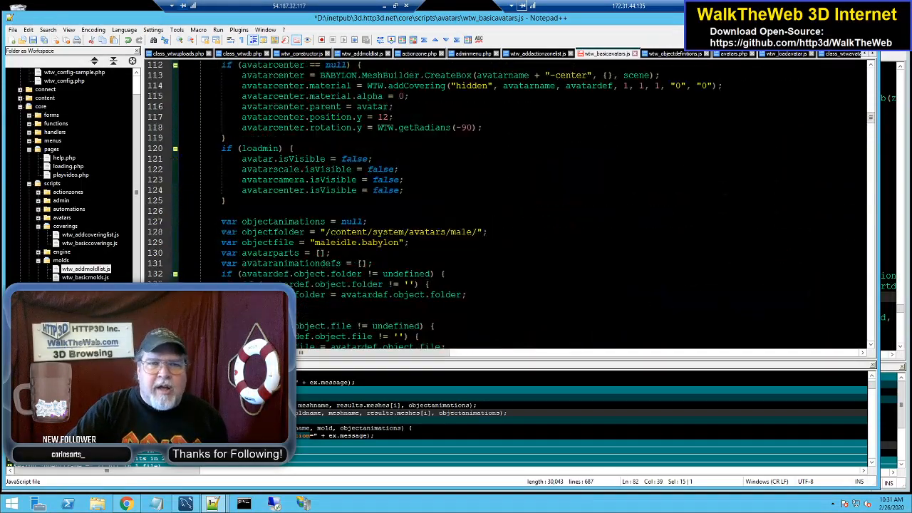
pyautogui.scroll(5, 506, 203)
pyautogui.scroll(6, 525, 251)
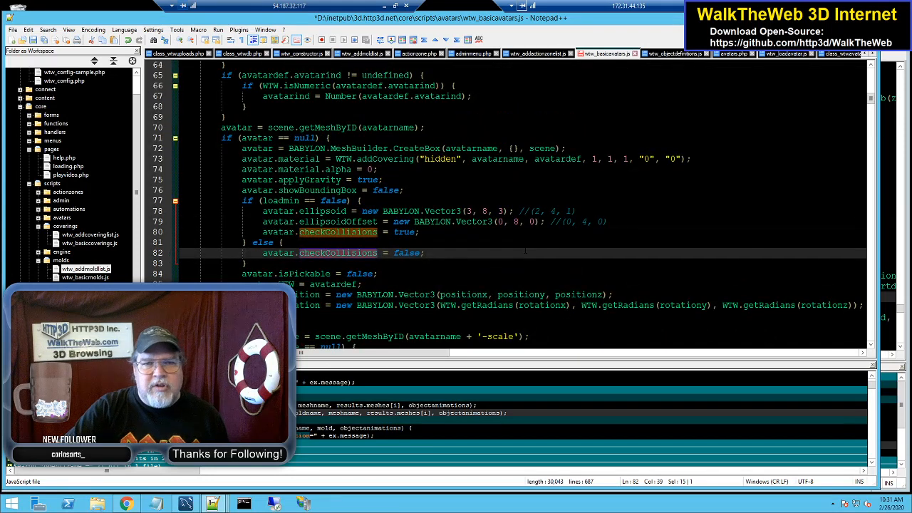
pyautogui.doubleClick(322, 211)
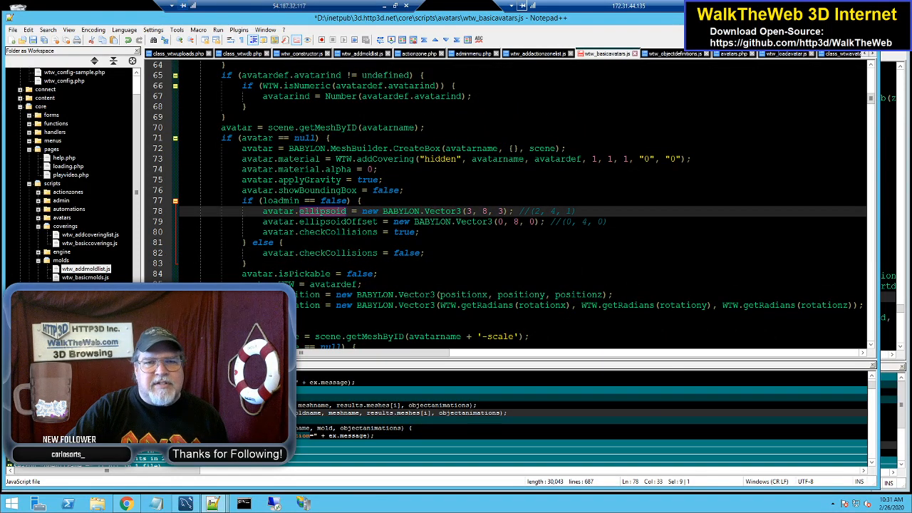
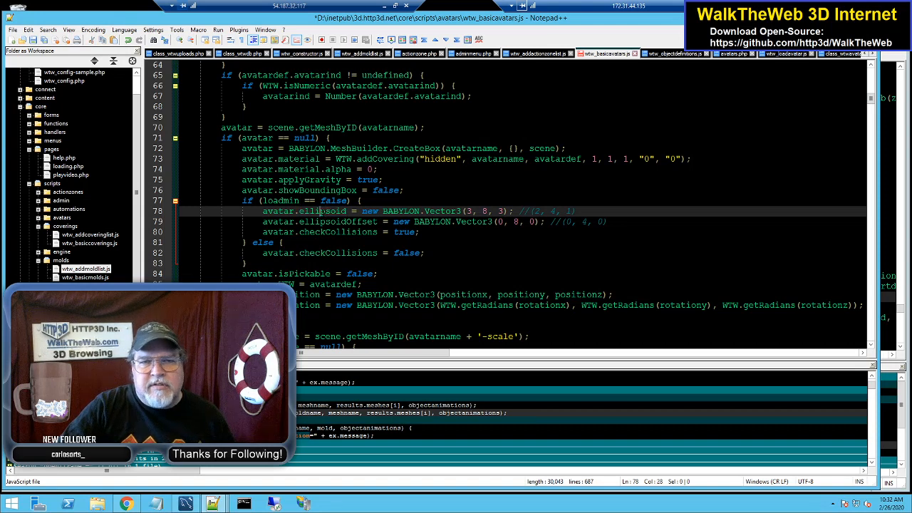
pyautogui.doubleClick(364, 233)
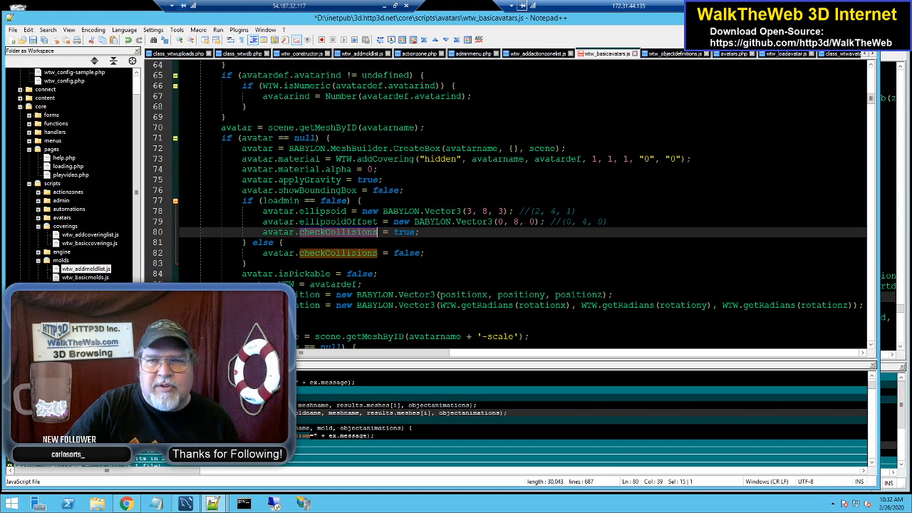
# Bring up the already open script wtw_common.js
pyautogui.click(187, 54)
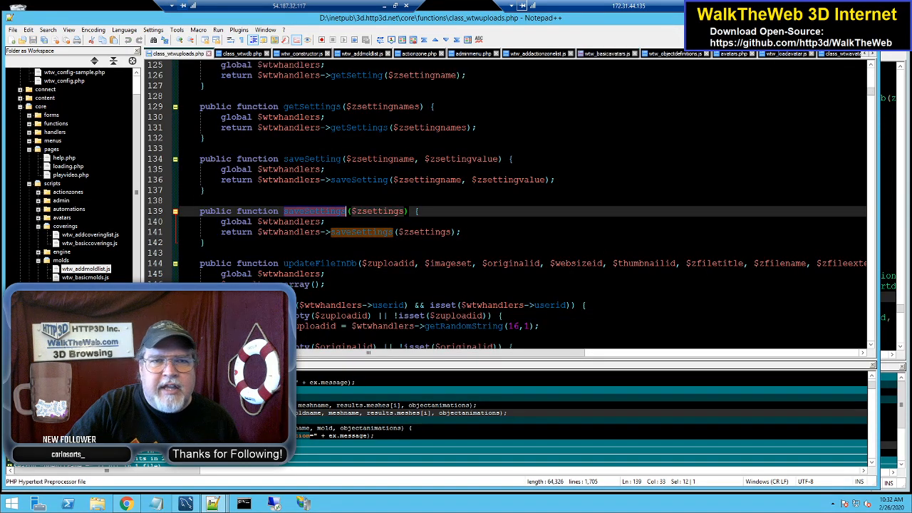
pyautogui.click(866, 55)
pyautogui.click(865, 54)
pyautogui.click(865, 54)
pyautogui.click(866, 54)
pyautogui.click(866, 54)
pyautogui.click(865, 54)
pyautogui.click(865, 55)
pyautogui.click(866, 54)
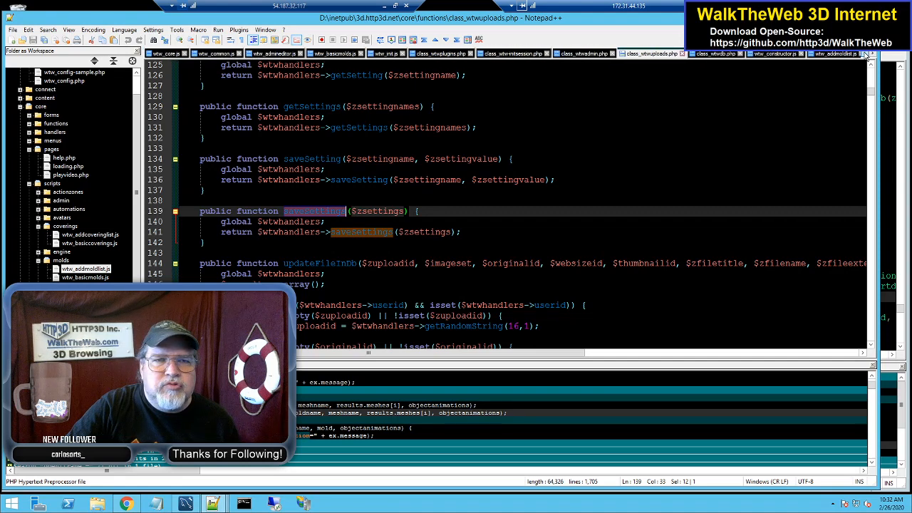
pyautogui.click(209, 55)
# Find meshes.length in the script and highlight the name of the listMeshes function that contains it
pyautogui.hotkey('ctrl', 'f')
pyautogui.write('get')
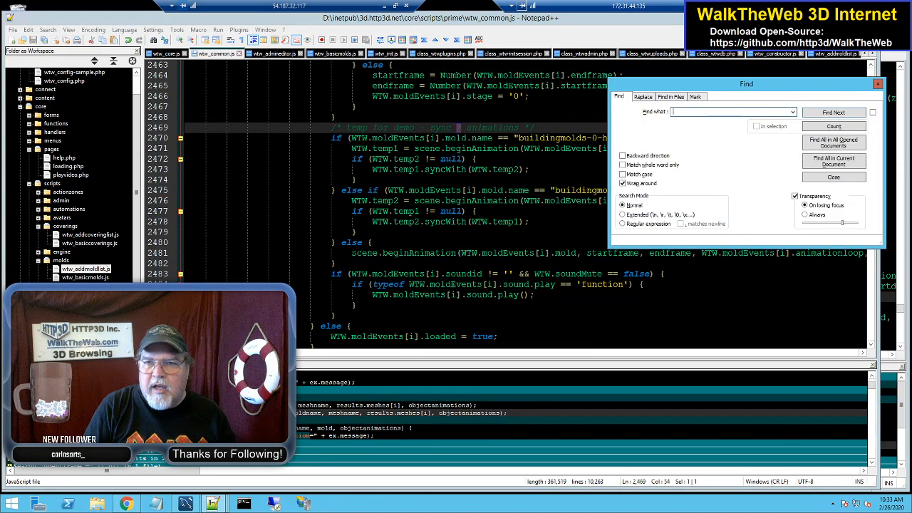
pyautogui.write('mesh')
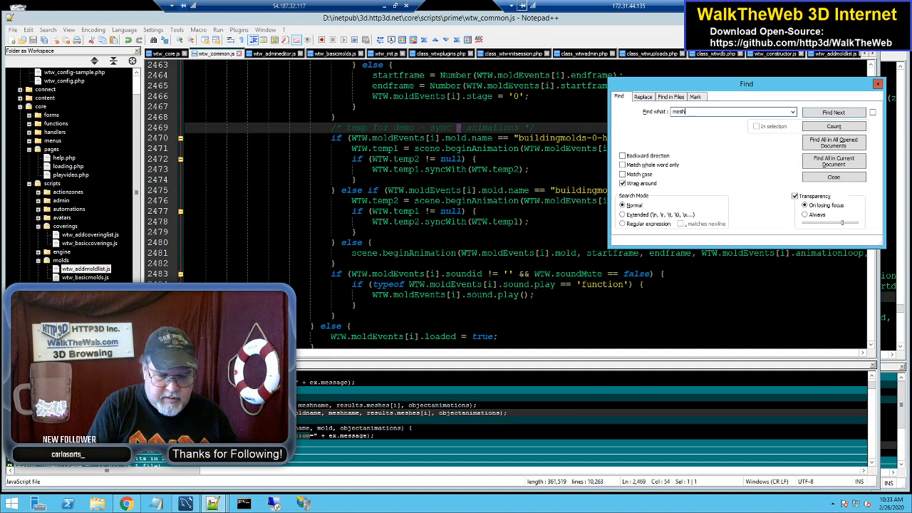
pyautogui.write('es.length')
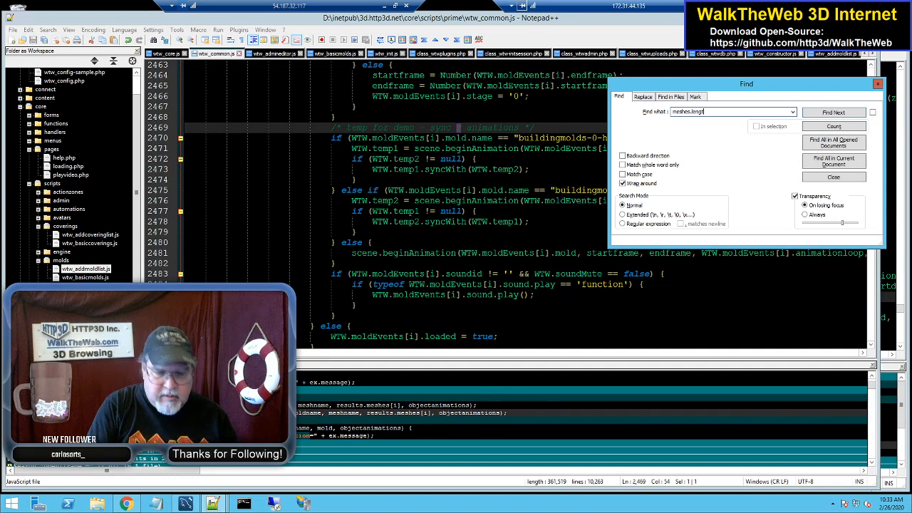
pyautogui.click(834, 114)
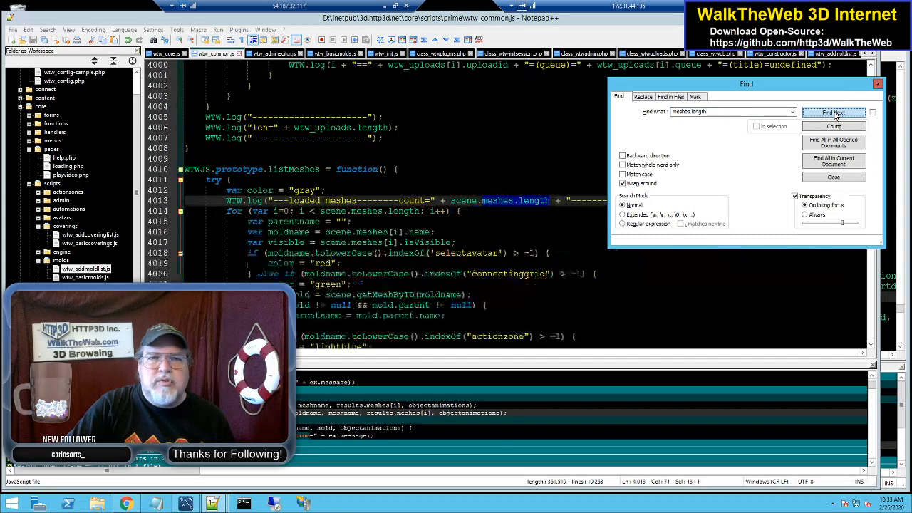
pyautogui.click(878, 84)
pyautogui.click(327, 191)
pyautogui.doubleClick(298, 170)
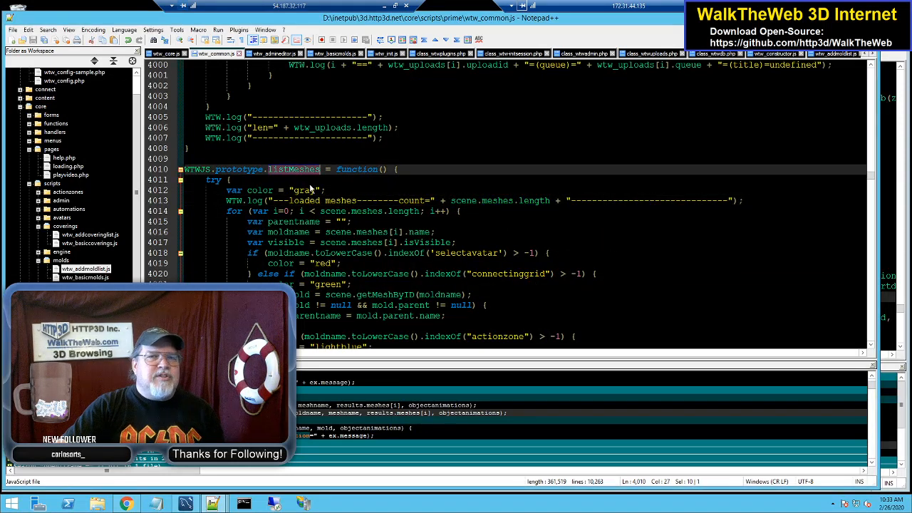
# Switch to the Tony Townend Tunes building admin in the browser and list its building molds in the console using the developer tools
pyautogui.click(384, 6)
pyautogui.click(86, 209)
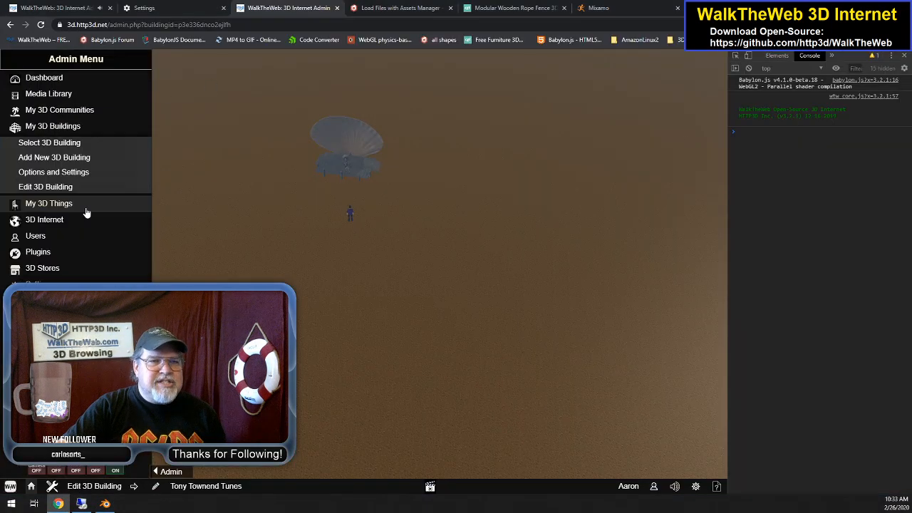
pyautogui.click(52, 301)
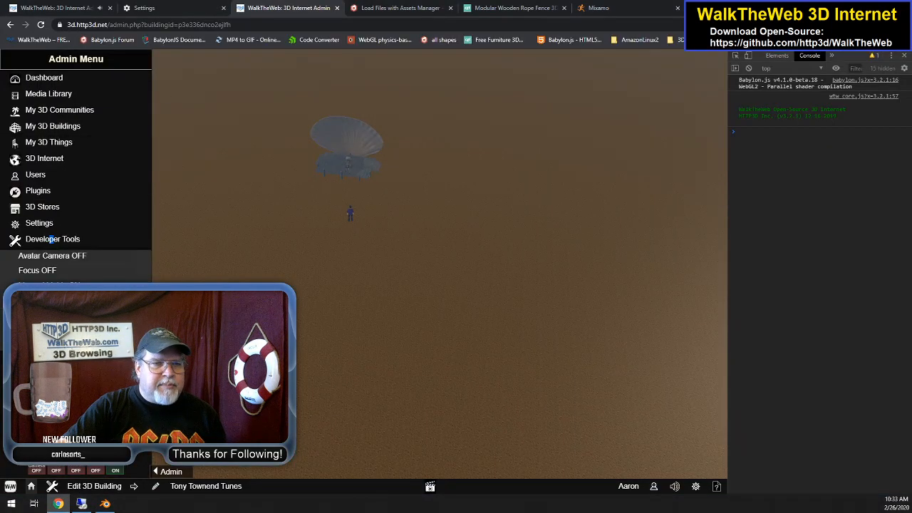
pyautogui.click(52, 300)
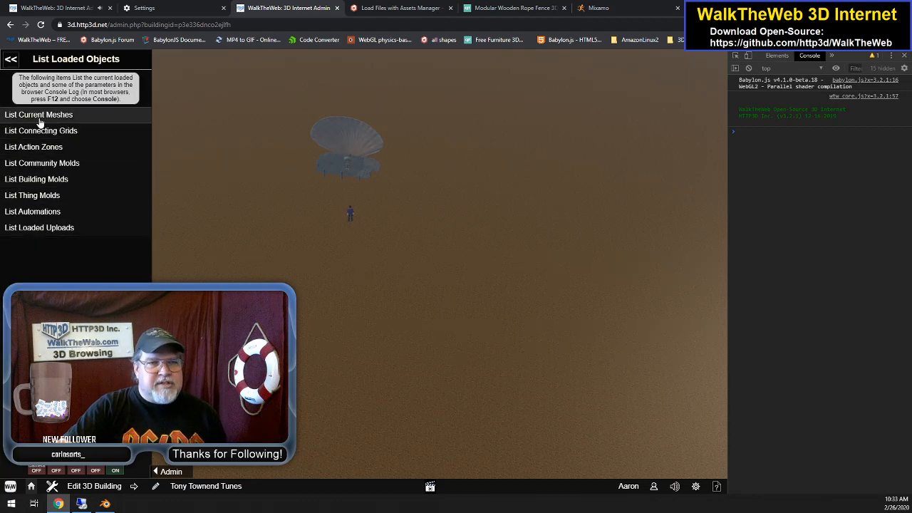
pyautogui.click(50, 181)
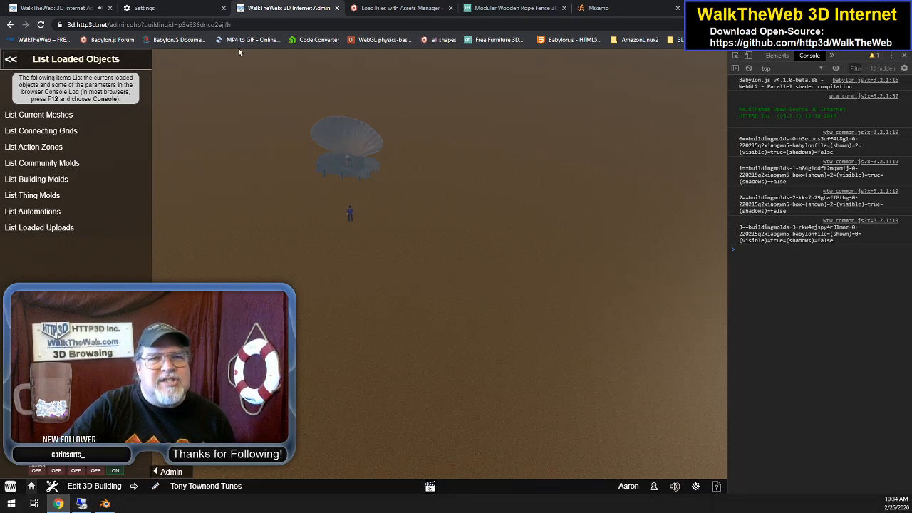
# View the Demo Beach community, return to Notepad++ on the remote server and examine the listMeshes function's avatar intersection check and logging
pyautogui.click(57, 8)
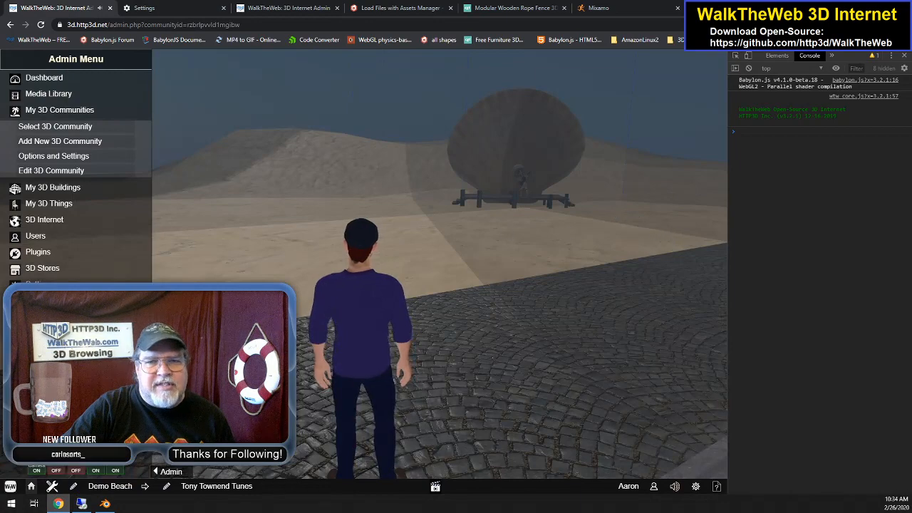
pyautogui.click(82, 504)
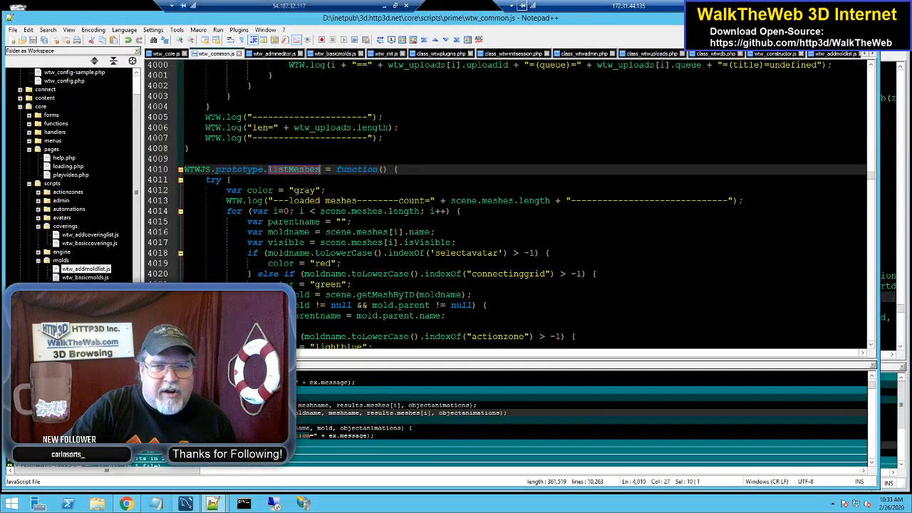
pyautogui.scroll(-3, 506, 207)
pyautogui.scroll(-9, 506, 206)
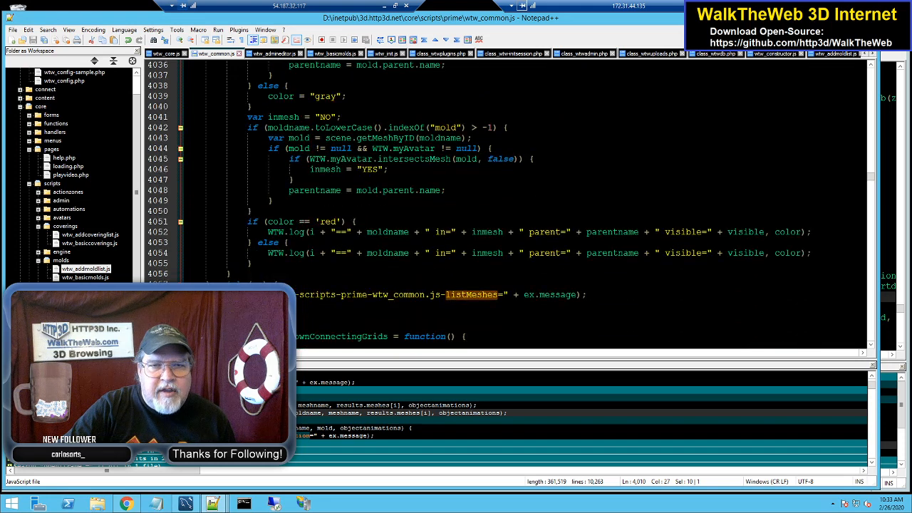
# Examine the loop in the listMeshes function, highlighting scene.meshes.length and the scene.meshes[i] reference behind the visible variable
pyautogui.scroll(9, 506, 207)
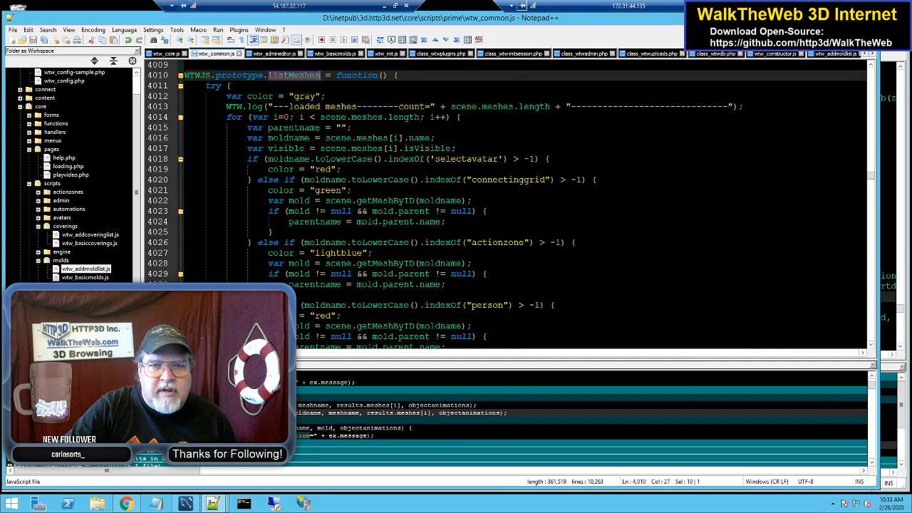
pyautogui.doubleClick(366, 149)
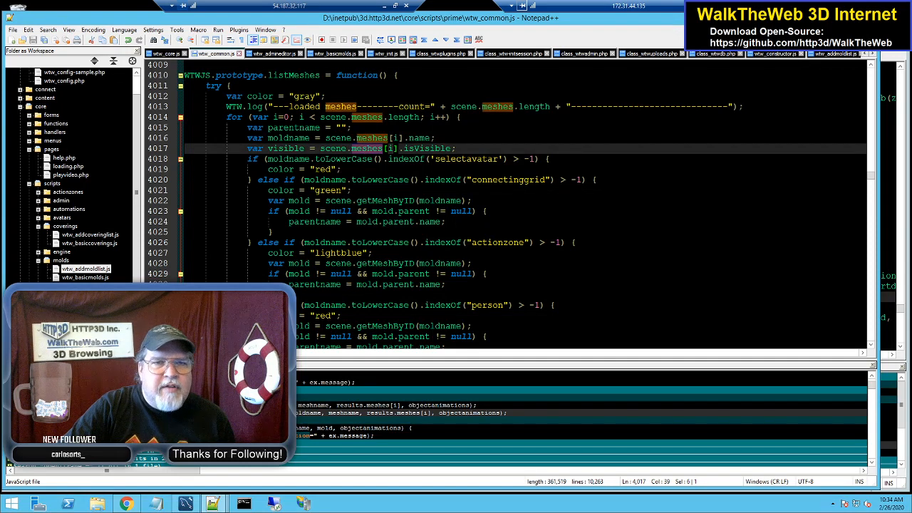
pyautogui.moveTo(320, 116); pyautogui.dragTo(421, 117)
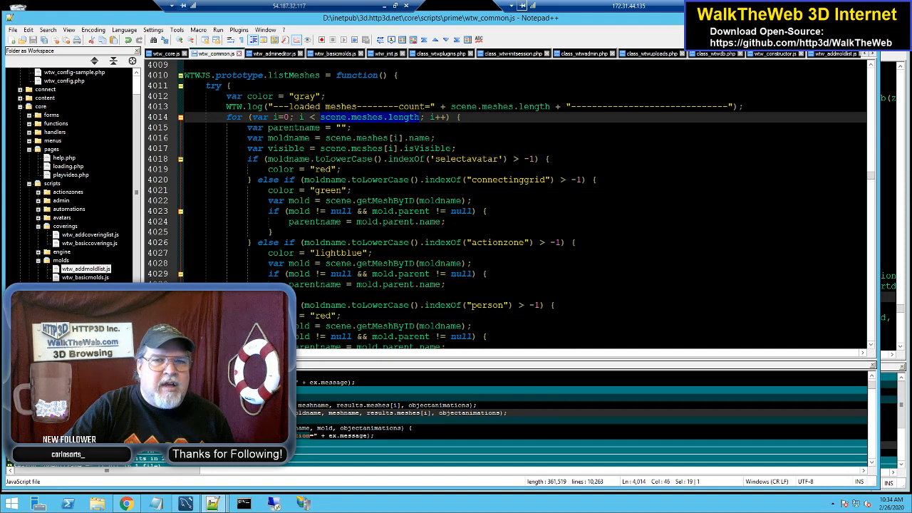
pyautogui.doubleClick(366, 149)
pyautogui.moveTo(321, 148); pyautogui.dragTo(393, 149)
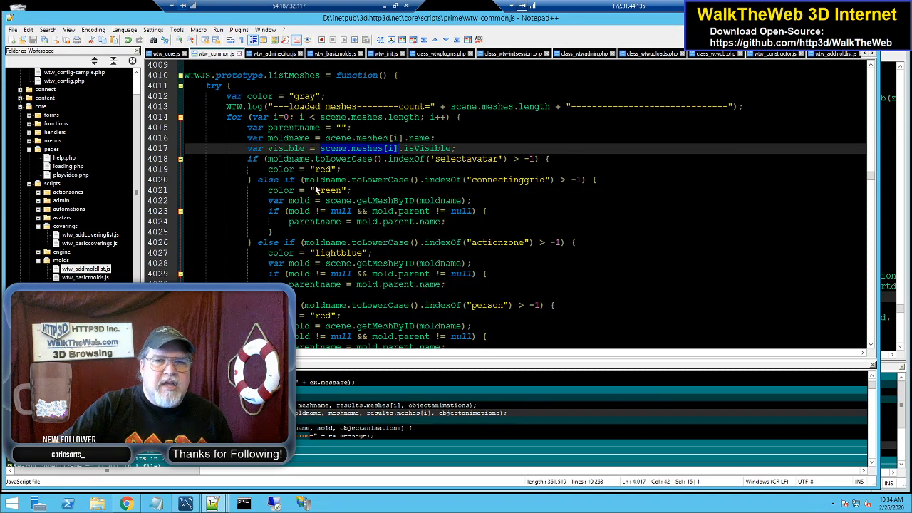
# Find the listBuildingMolds function and highlight its WTW.buildingMolds array, mold variable and isVisible property
pyautogui.scroll(-15, 506, 206)
pyautogui.scroll(-2, 506, 207)
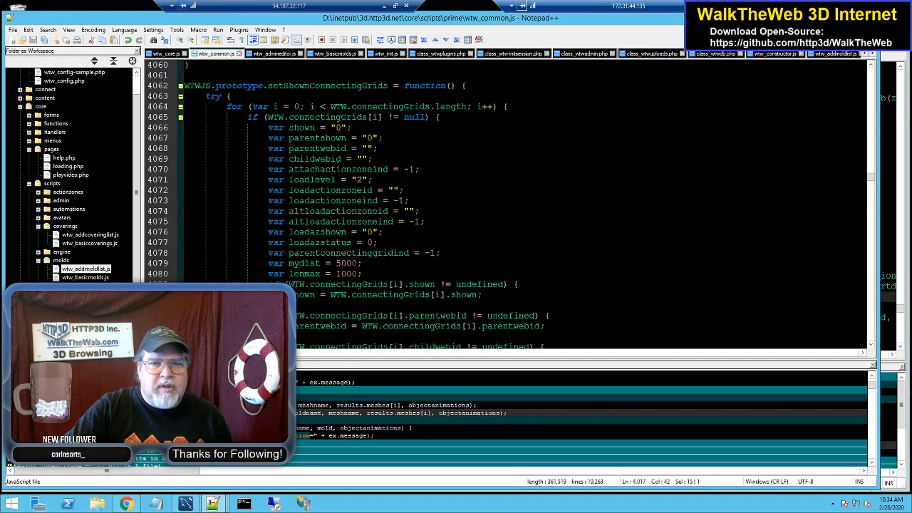
pyautogui.scroll(-9, 506, 207)
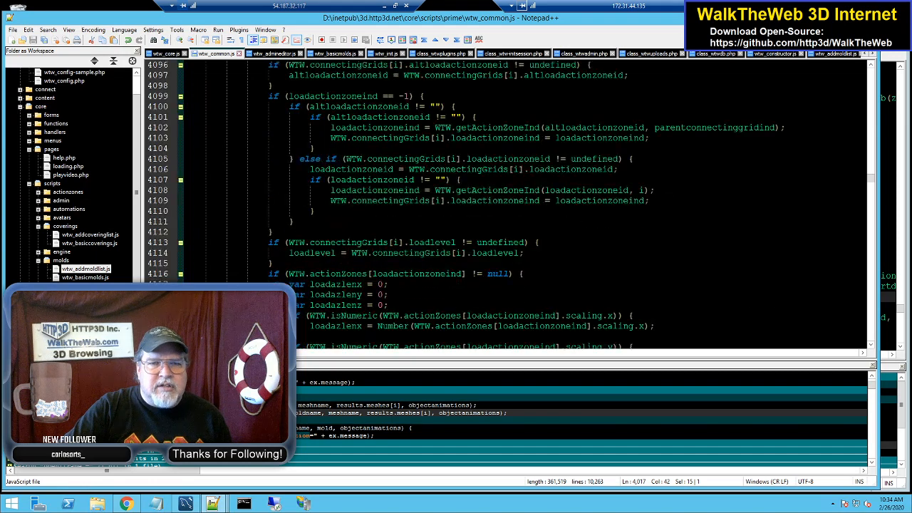
pyautogui.scroll(20, 506, 206)
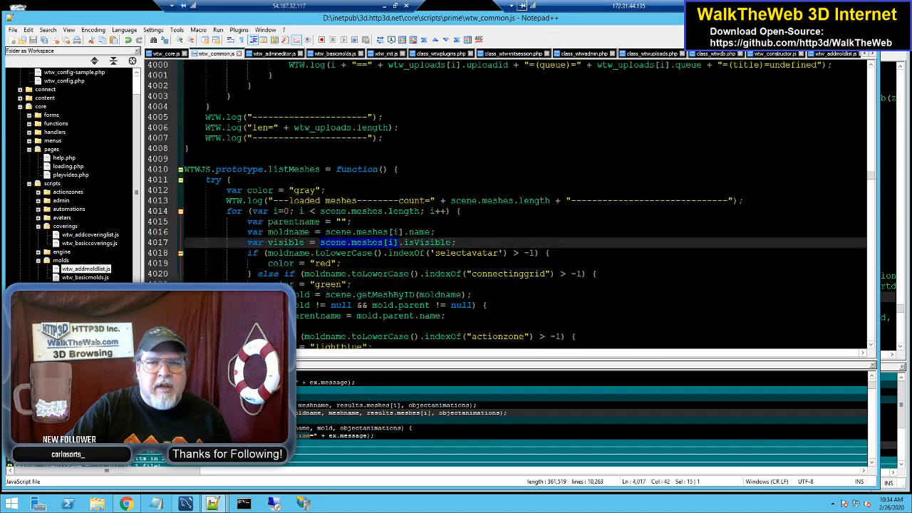
pyautogui.scroll(4, 506, 207)
pyautogui.scroll(12, 506, 207)
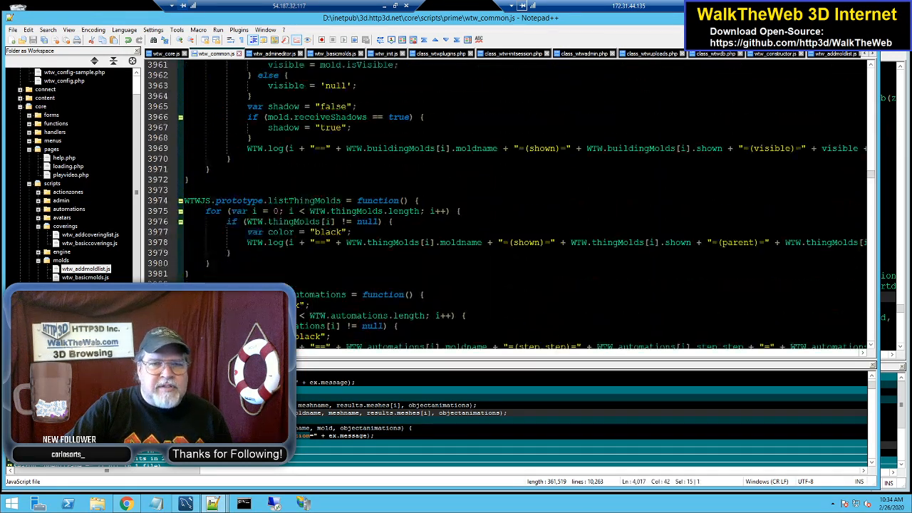
pyautogui.scroll(1, 506, 207)
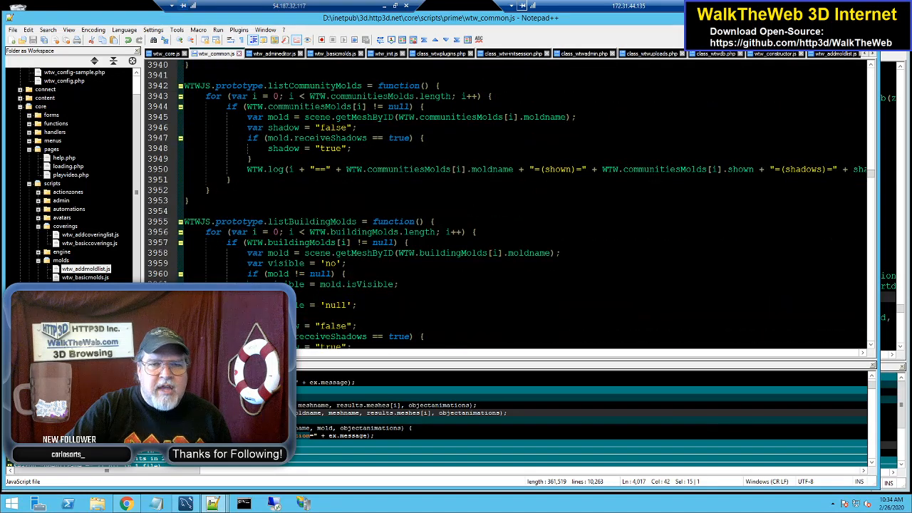
pyautogui.scroll(-3, 506, 207)
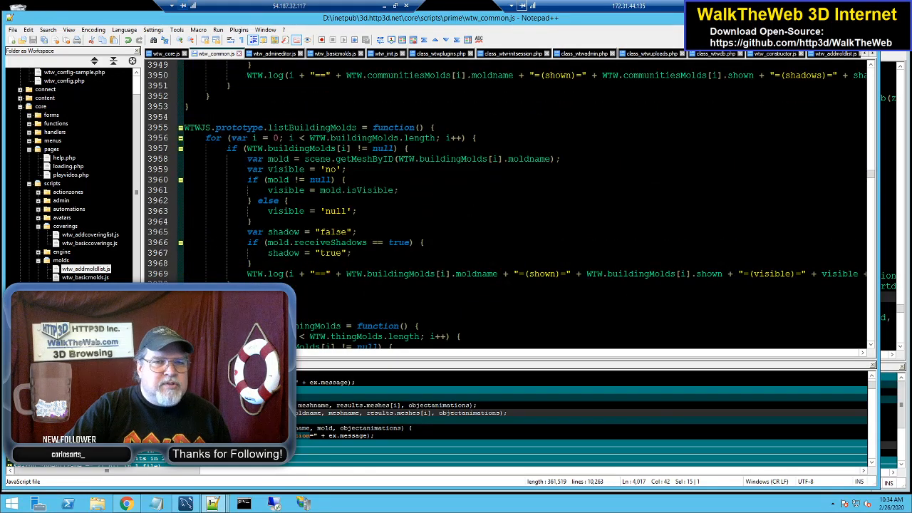
pyautogui.moveTo(308, 138); pyautogui.dragTo(399, 137)
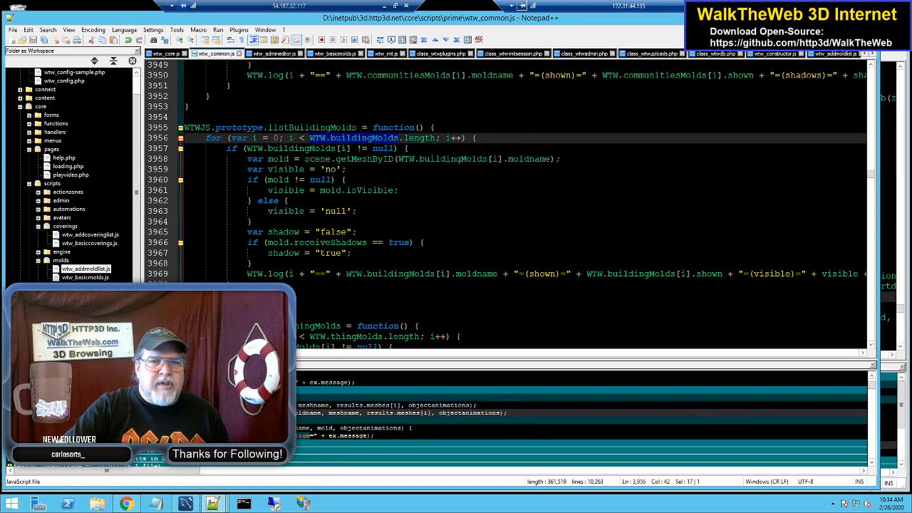
pyautogui.doubleClick(284, 159)
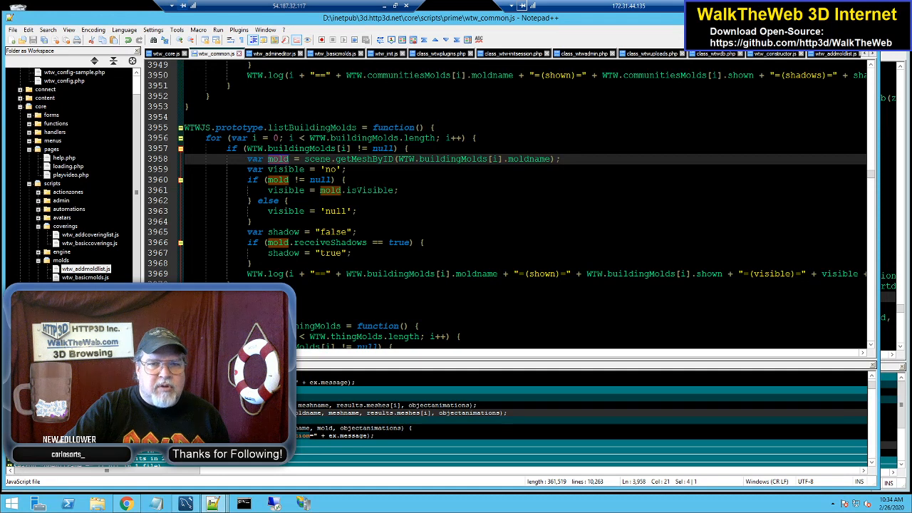
pyautogui.doubleClick(370, 191)
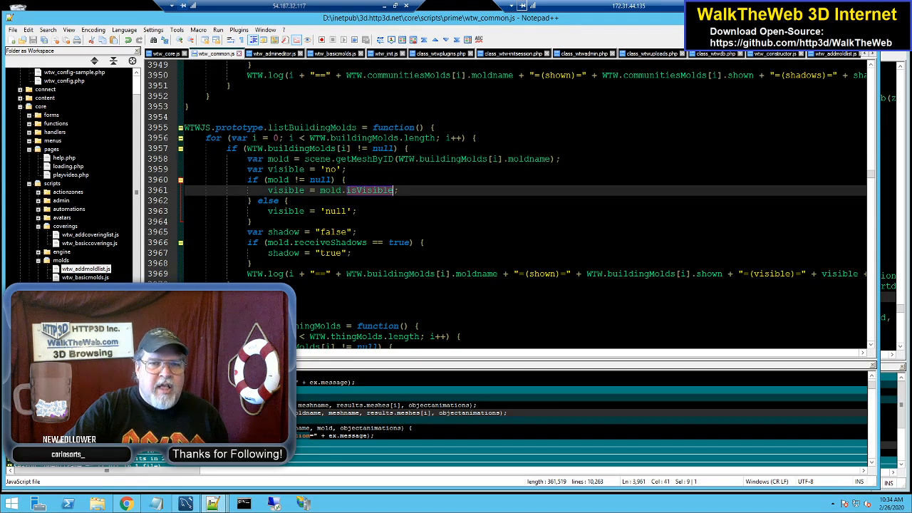
pyautogui.doubleClick(331, 190)
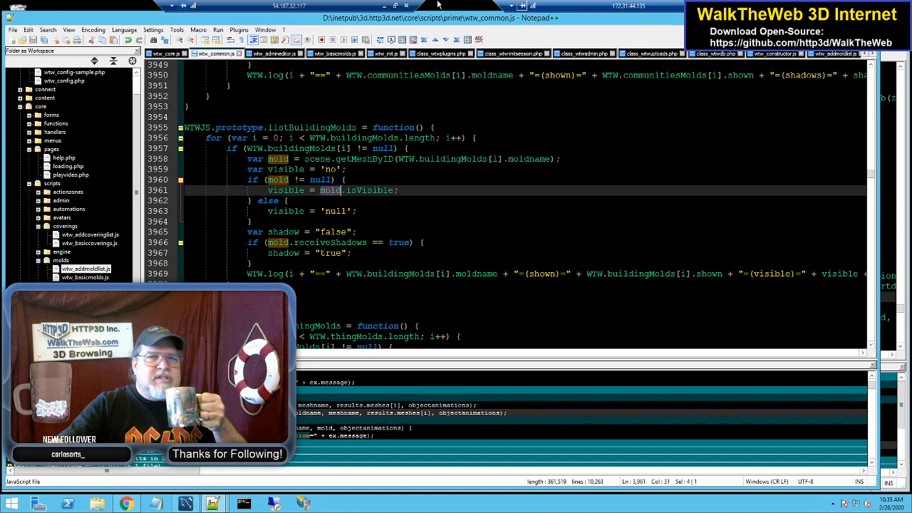
# Switch to the Demo Beach community in the browser, turn off the Camera setting and swing the view away from the avatar
pyautogui.click(381, 5)
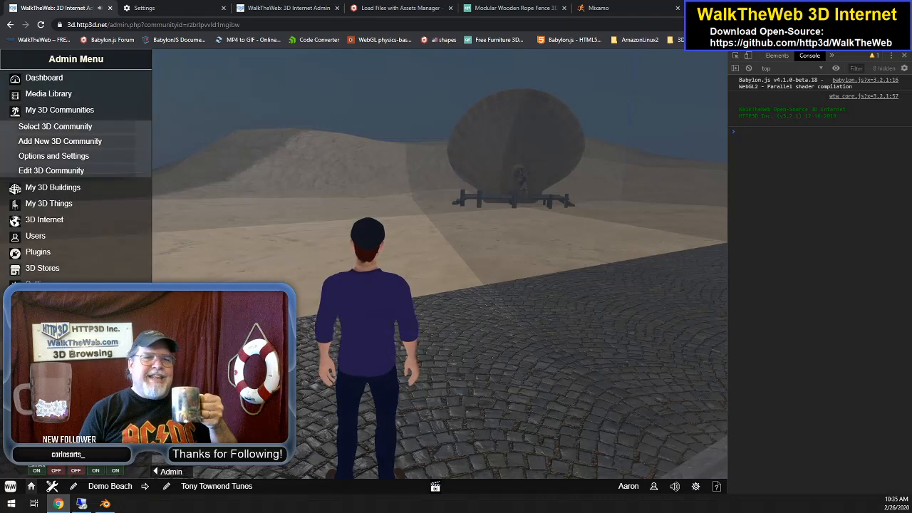
pyautogui.click(37, 470)
pyautogui.moveTo(426, 275); pyautogui.dragTo(333, 249)
# Examine the Demo Beach arcade, surrounding buildings and avatar from close up and from high above
pyautogui.scroll(10, 333, 249)
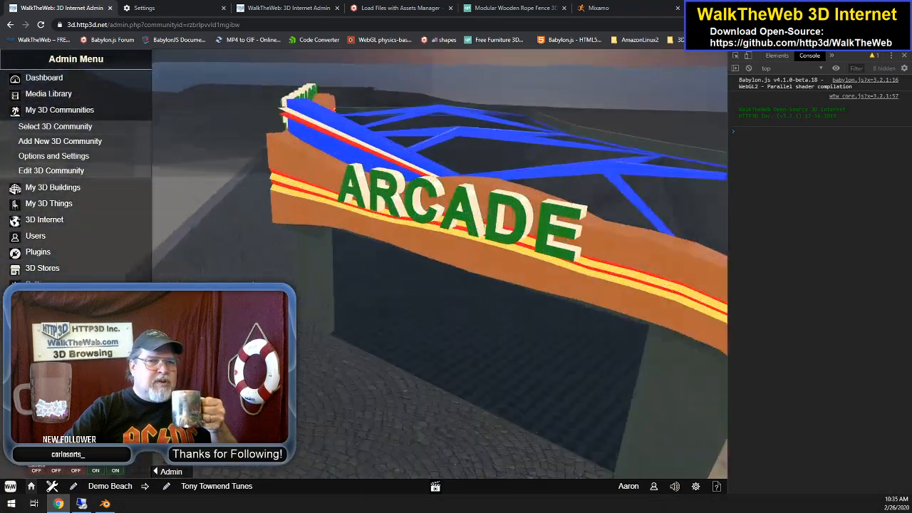
pyautogui.scroll(-10, 333, 249)
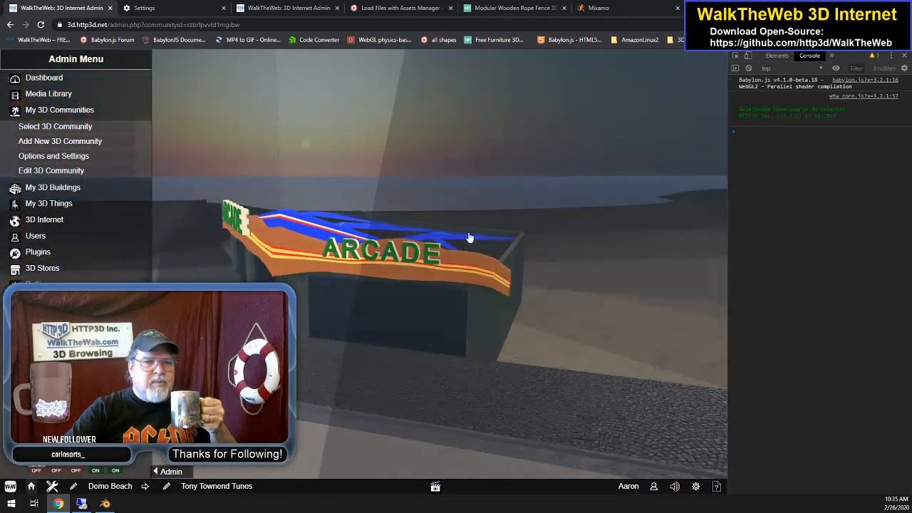
pyautogui.moveTo(469, 238); pyautogui.dragTo(328, 314)
pyautogui.scroll(-10, 340, 265)
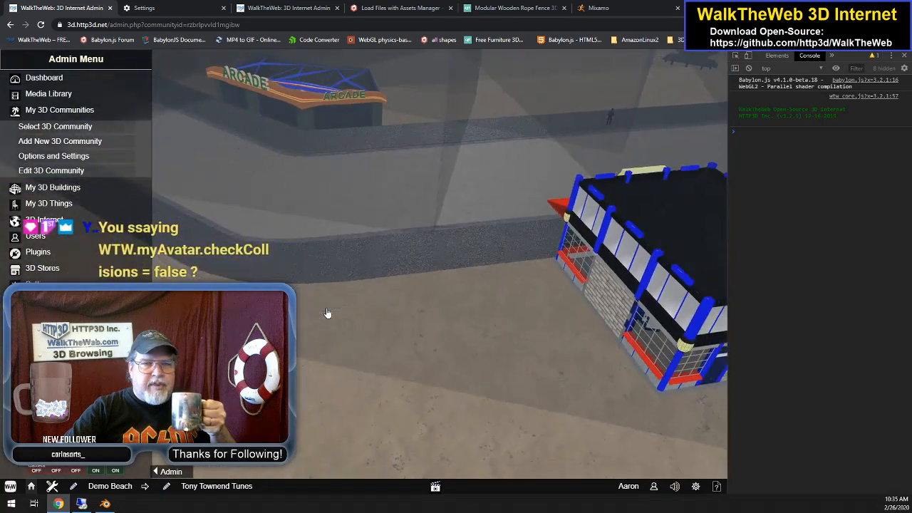
pyautogui.scroll(-6, 329, 314)
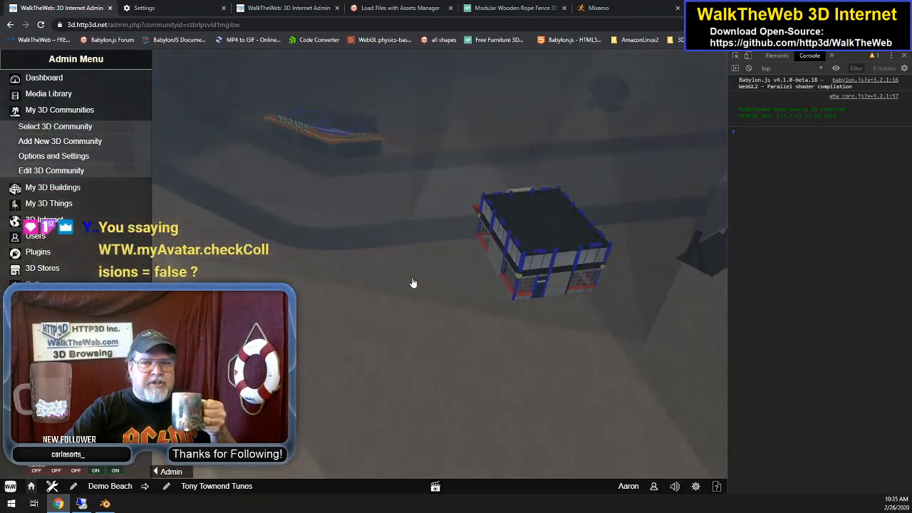
pyautogui.moveTo(412, 283); pyautogui.dragTo(491, 271)
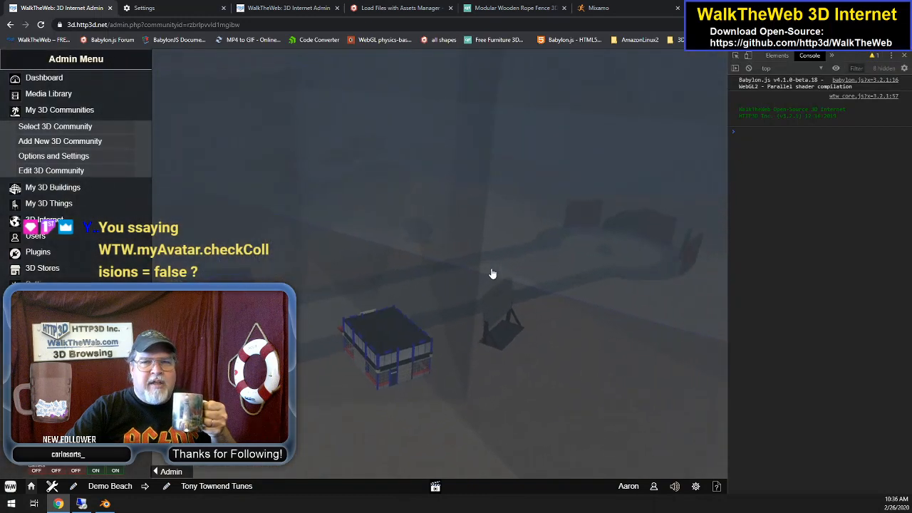
pyautogui.scroll(10, 492, 274)
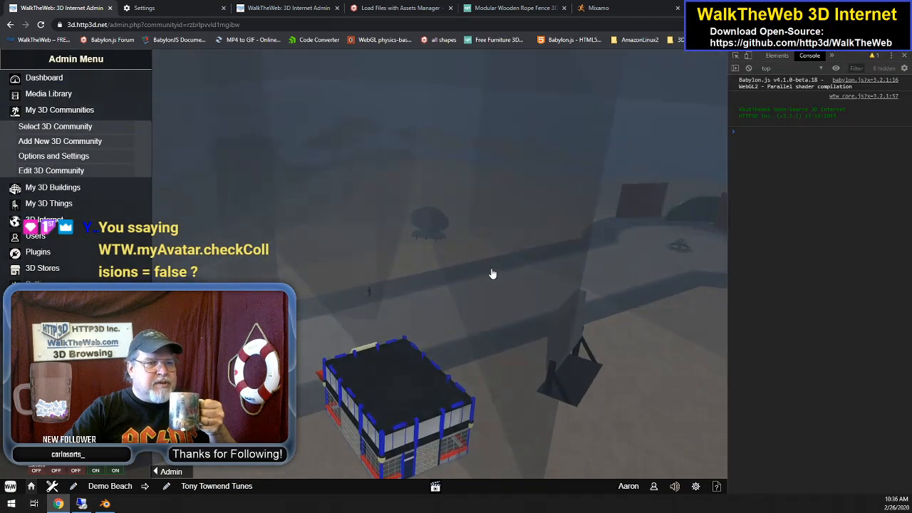
pyautogui.scroll(8, 492, 274)
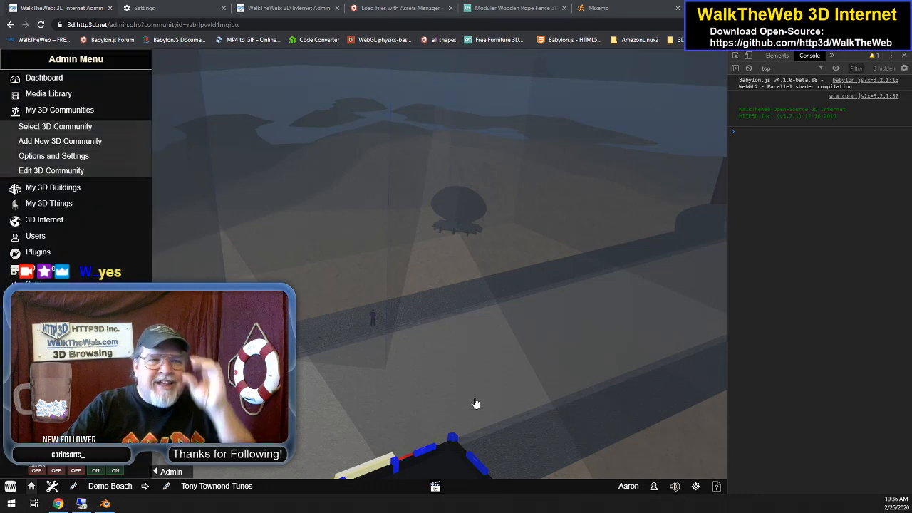
pyautogui.scroll(2, 509, 348)
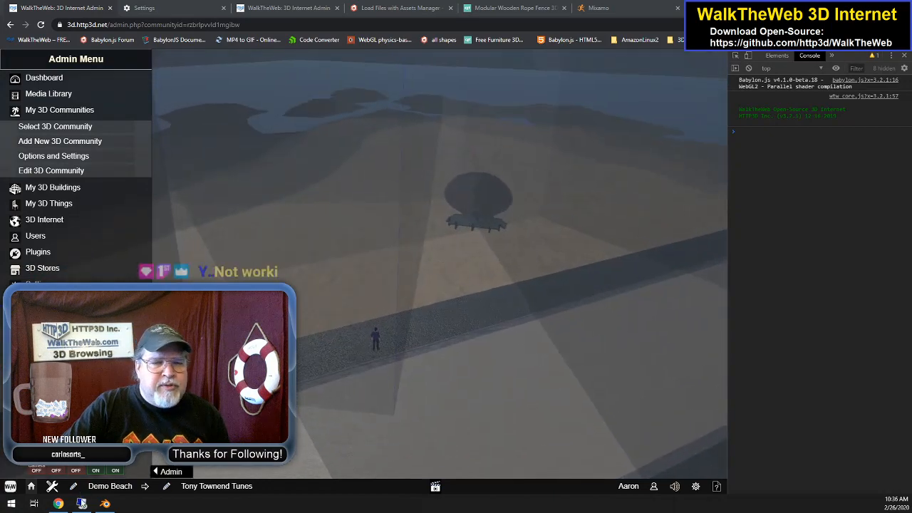
# Return to Notepad++ on the remote server and highlight the listBuildingMolds loop and its mold variable
pyautogui.click(82, 504)
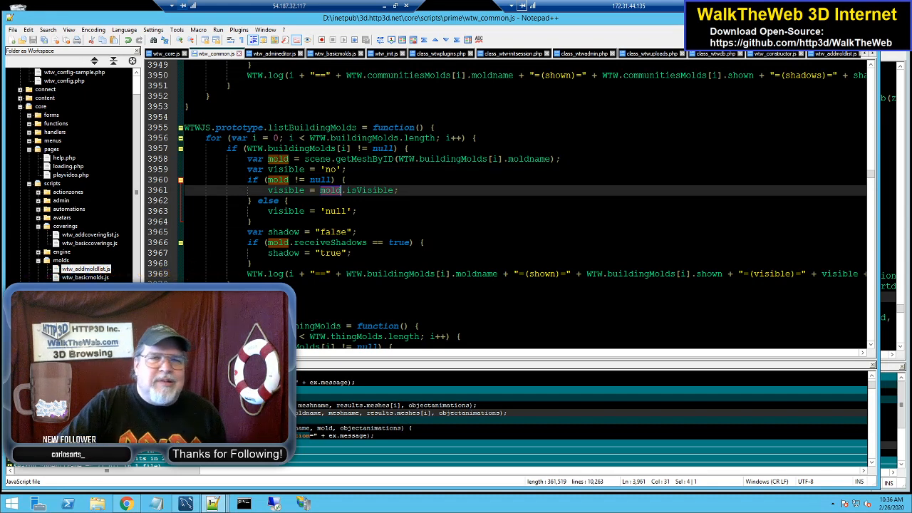
pyautogui.moveTo(205, 138); pyautogui.dragTo(211, 295)
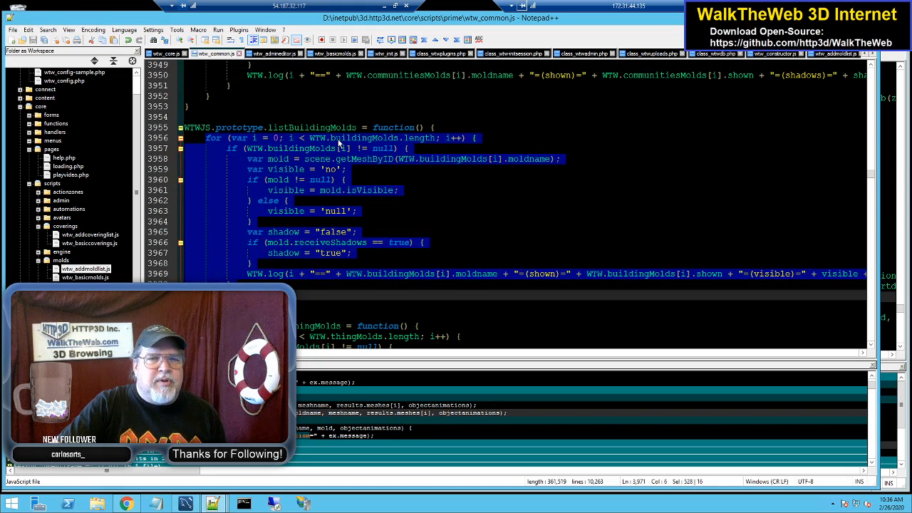
pyautogui.doubleClick(280, 159)
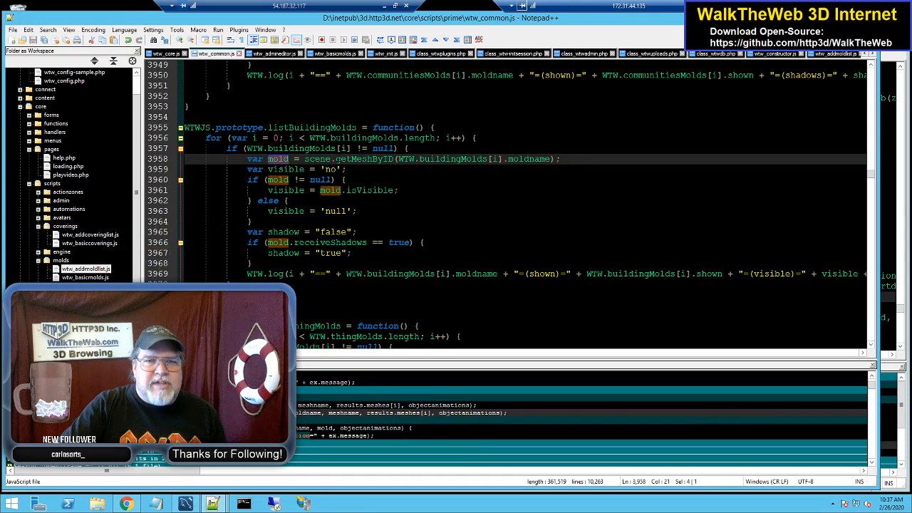
# Highlight the WTW.buildingMolds array in the for condition of the listBuildingMolds function
pyautogui.click(331, 139)
pyautogui.hotkey('shift', 'Right')
pyautogui.hotkey('shift', 'Right')
pyautogui.hotkey('shift', 'Right')
pyautogui.hotkey('shift', 'Right')
pyautogui.hotkey('shift', 'Right')
pyautogui.hotkey('shift', 'Right')
pyautogui.hotkey('shift', 'Right')
pyautogui.hotkey('shift', 'Right')
pyautogui.hotkey('shift', 'Right')
pyautogui.hotkey('shift', 'Right')
pyautogui.hotkey('shift', 'Right')
pyautogui.hotkey('shift', 'Right')
pyautogui.hotkey('shift', 'Right')
pyautogui.hotkey('shift', 'Right')
pyautogui.hotkey('shift', 'Right')
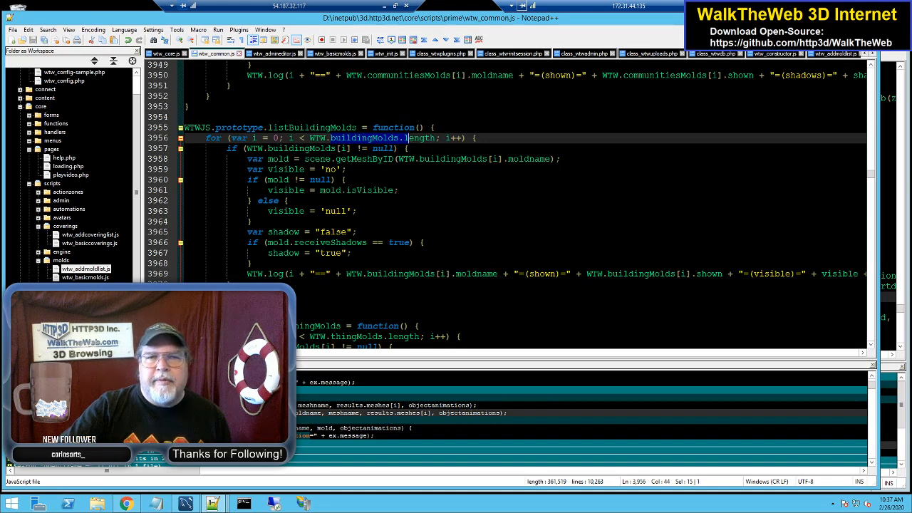
pyautogui.click(360, 183)
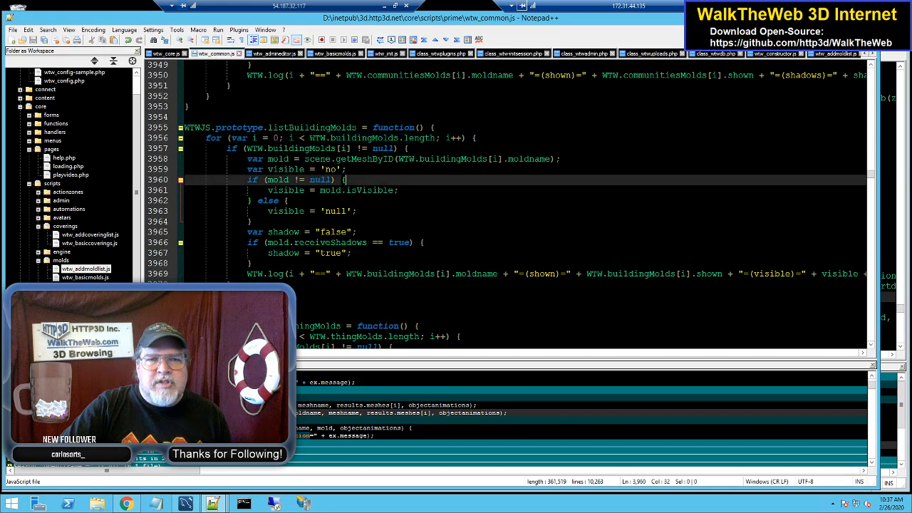
pyautogui.moveTo(310, 139); pyautogui.dragTo(399, 138)
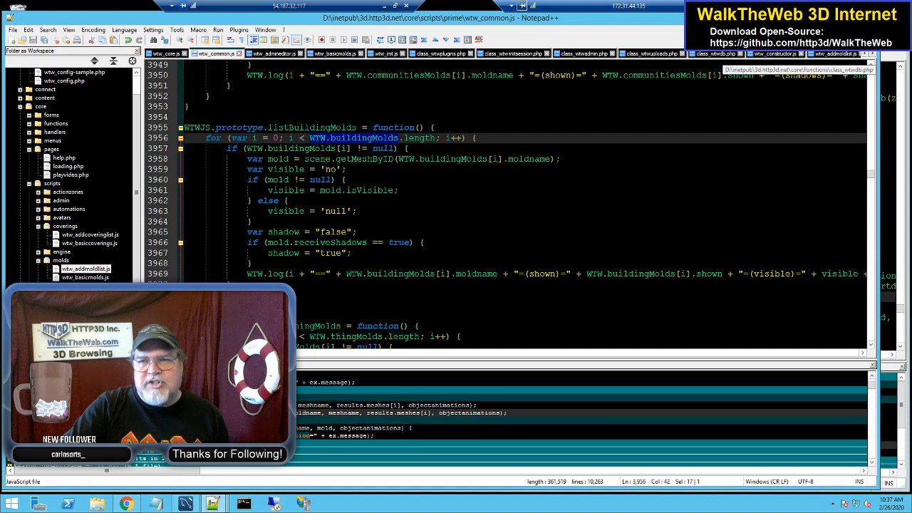
# Point out wtw_objectdefinitions.js in the prime scripts folder, and highlight the mold variable assigned by getMeshByID in listBuildingMolds
pyautogui.scroll(-4, 106, 253)
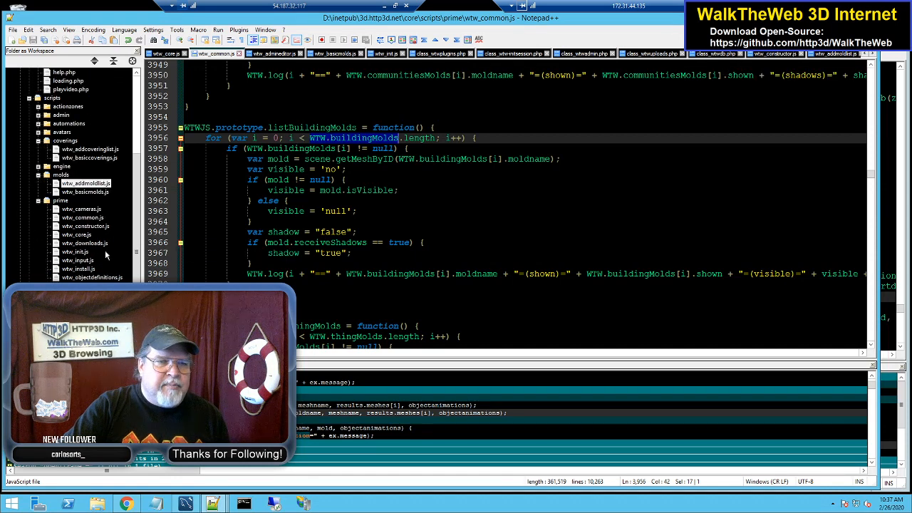
pyautogui.click(105, 278)
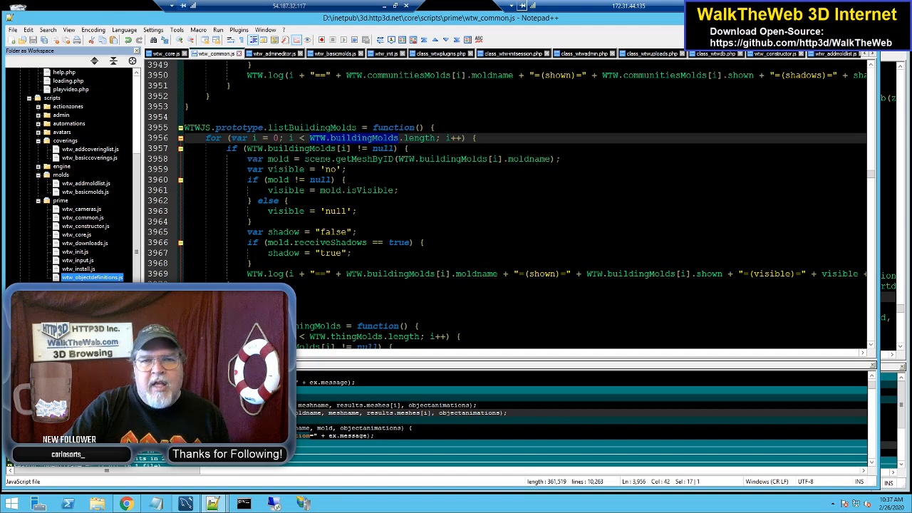
pyautogui.doubleClick(279, 159)
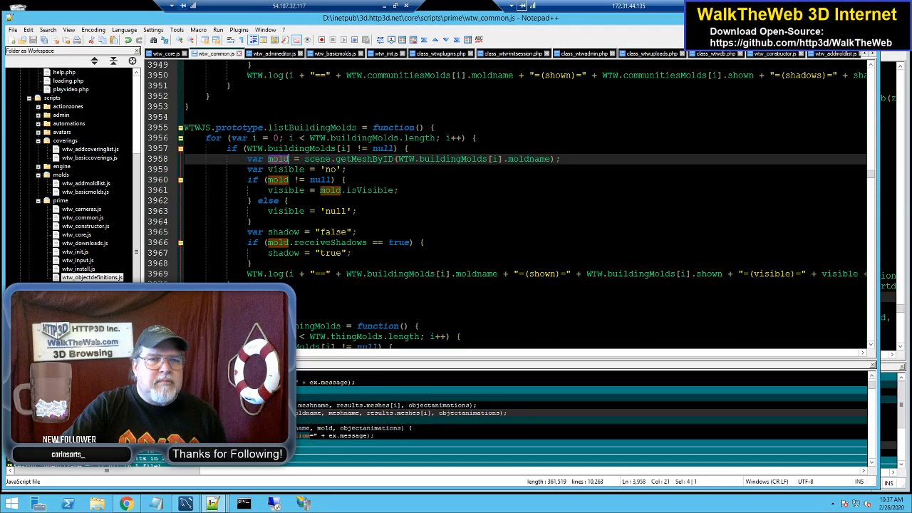
pyautogui.click(186, 127)
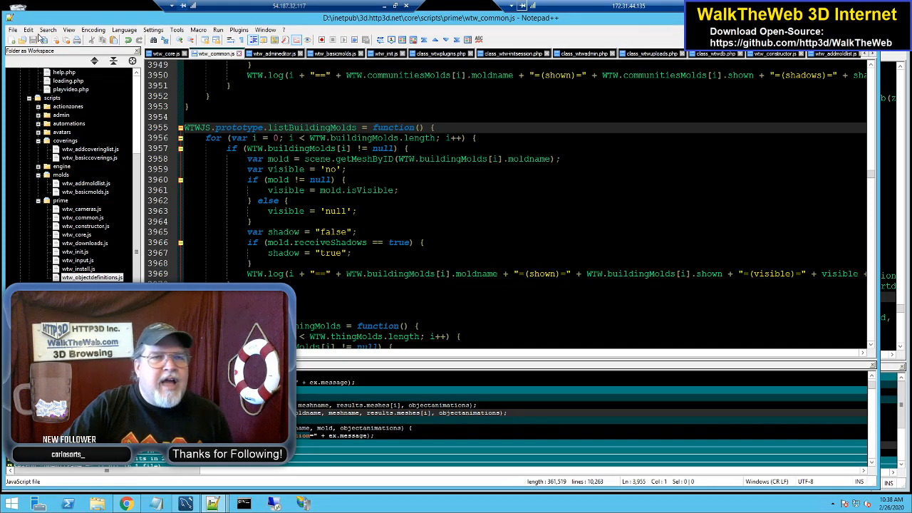
# Return to the Demo Beach scene in Chrome and examine the avatar on the cobblestone path and the nearby shell stage at several distances
pyautogui.click(384, 7)
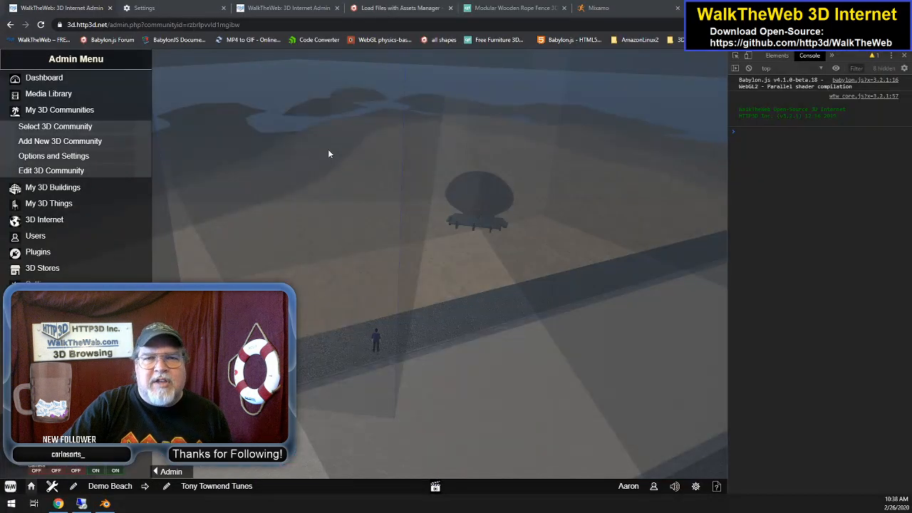
pyautogui.scroll(6, 419, 332)
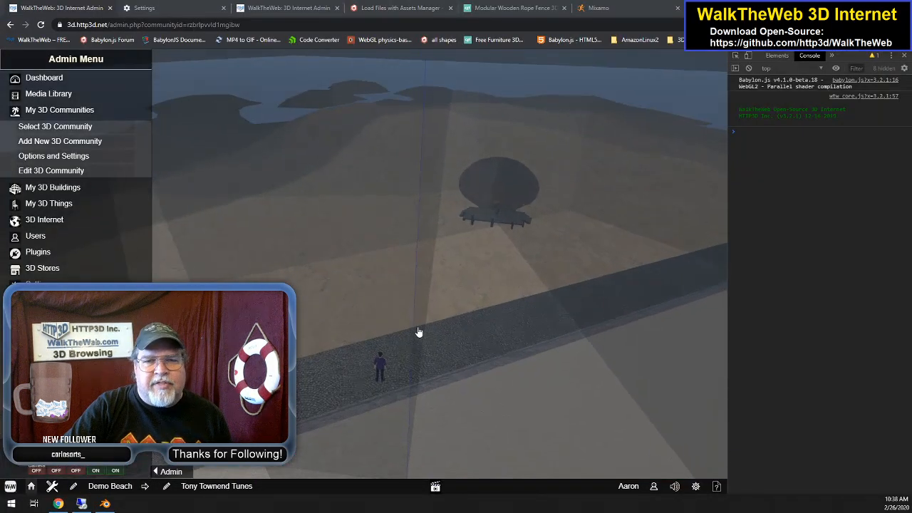
pyautogui.moveTo(423, 348); pyautogui.dragTo(352, 373)
pyautogui.scroll(3, 435, 351)
pyautogui.scroll(-3, 443, 339)
pyautogui.scroll(4, 352, 373)
pyautogui.moveTo(422, 365); pyautogui.dragTo(472, 362)
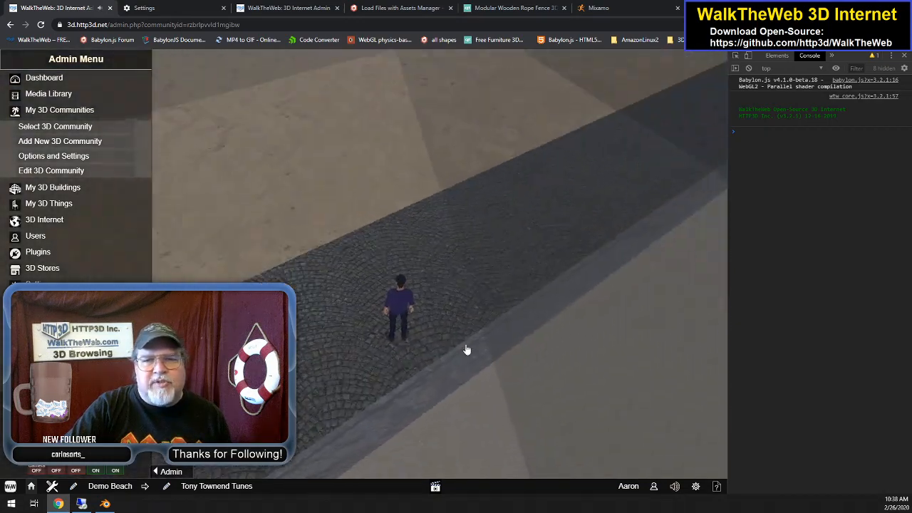
pyautogui.scroll(4, 426, 338)
pyautogui.moveTo(426, 337); pyautogui.dragTo(437, 257)
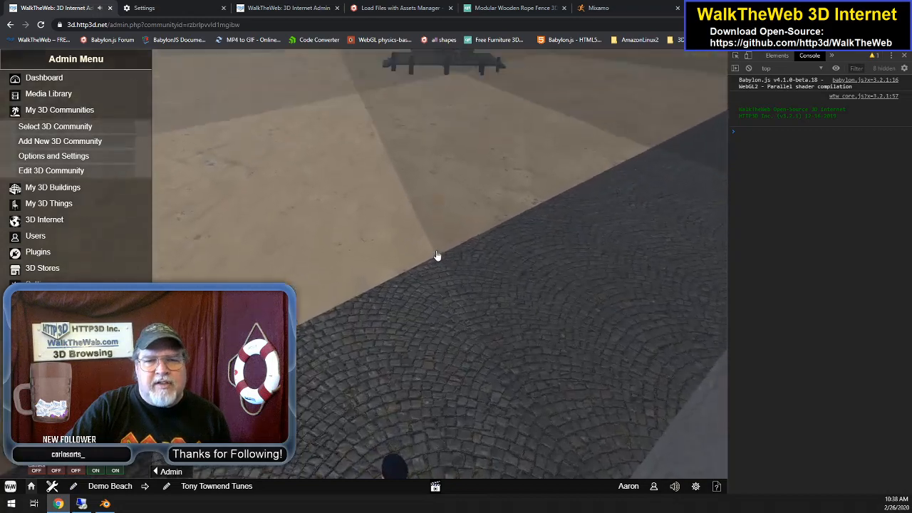
pyautogui.scroll(-4, 427, 292)
pyautogui.moveTo(405, 338); pyautogui.dragTo(432, 316)
pyautogui.scroll(4, 388, 385)
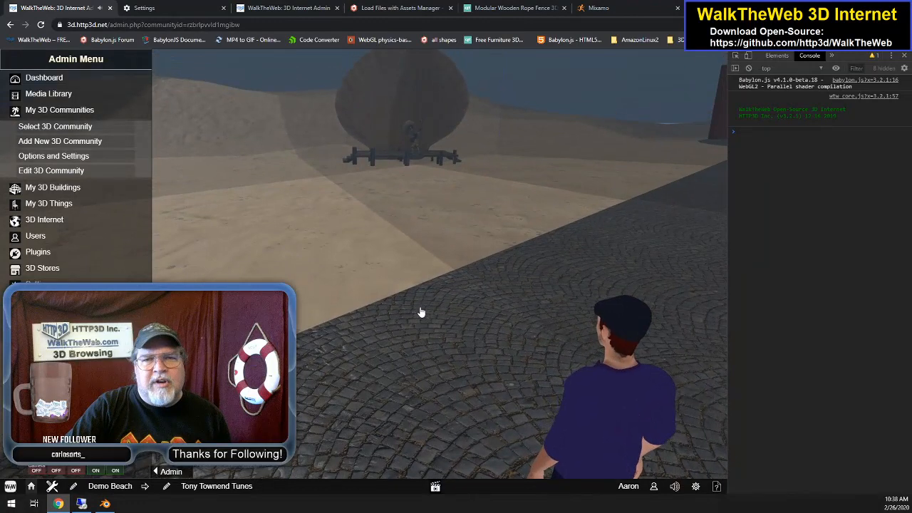
pyautogui.scroll(-4, 421, 313)
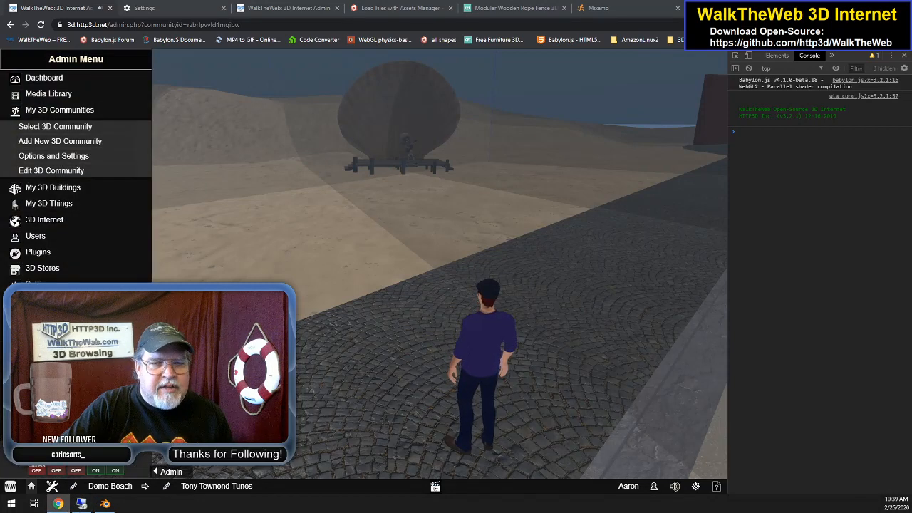
# Switch the camera setting on, back the avatar up, and reload the Demo Beach community page
pyautogui.click(39, 471)
pyautogui.press('Down')
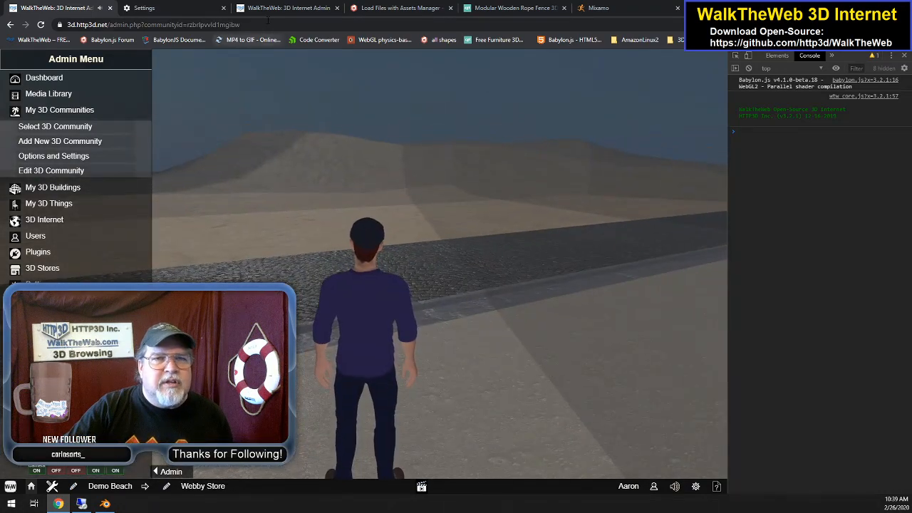
pyautogui.click(268, 24)
pyautogui.press('Return')
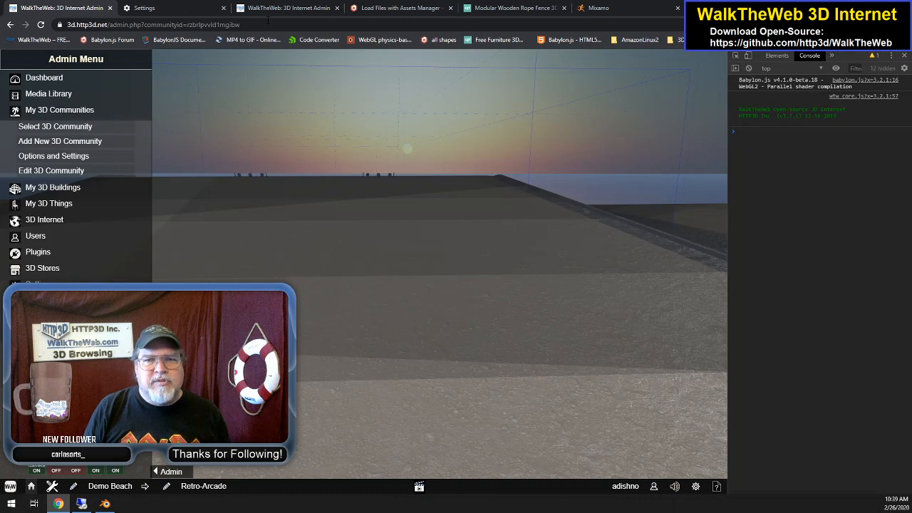
# Turn and walk the avatar along the beach road to check how the Webby store and its surrounding zones load
pyautogui.press('Right')
pyautogui.press('Up')
pyautogui.press('Right')
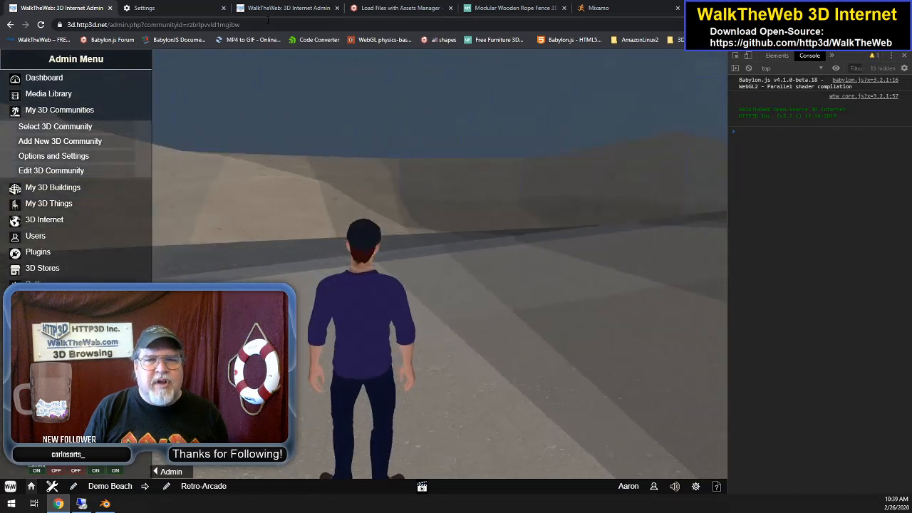
pyautogui.press('Left')
pyautogui.press('Right')
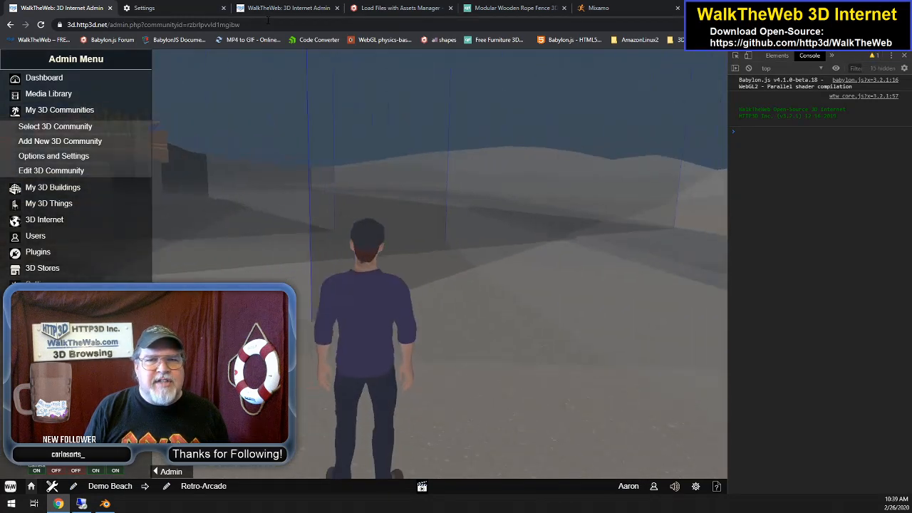
pyautogui.press('Up')
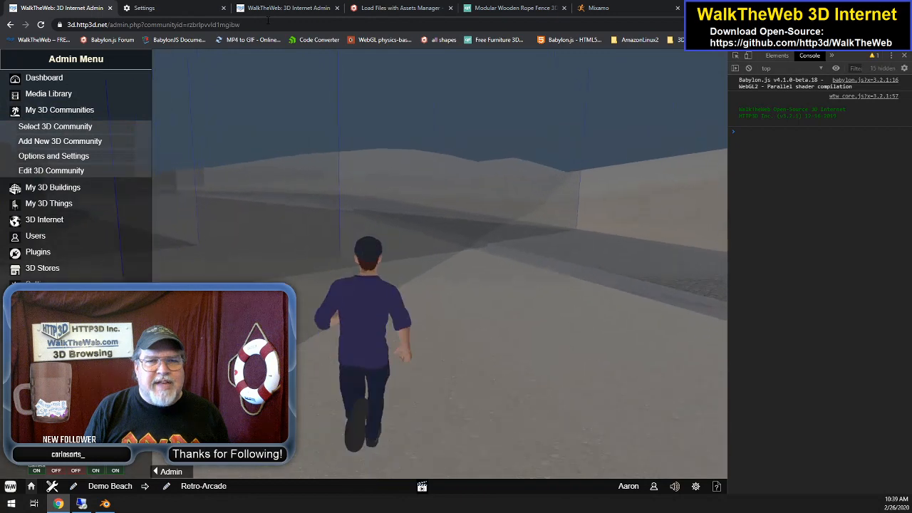
pyautogui.press('Left')
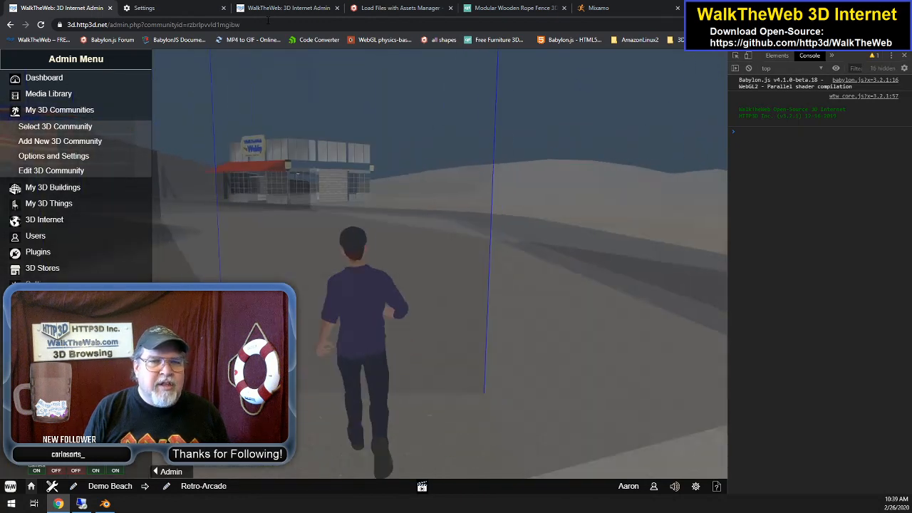
pyautogui.press('Left')
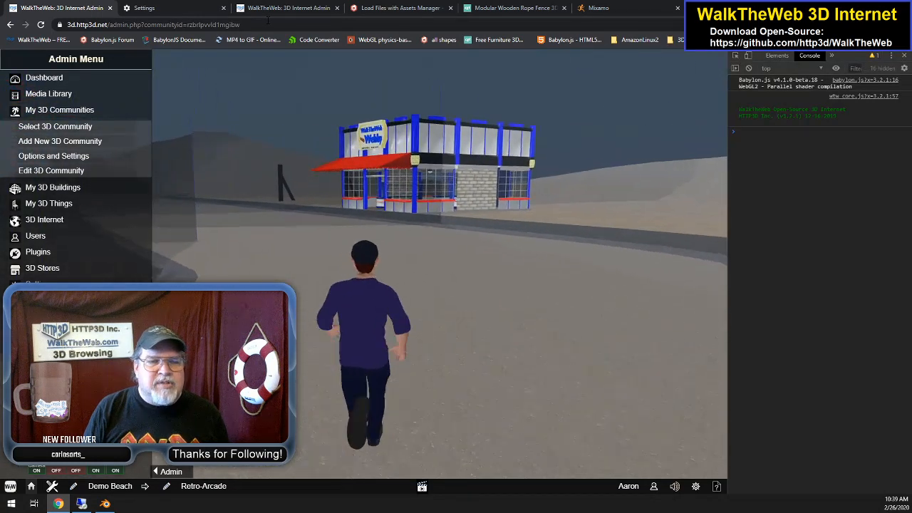
pyautogui.press('Left')
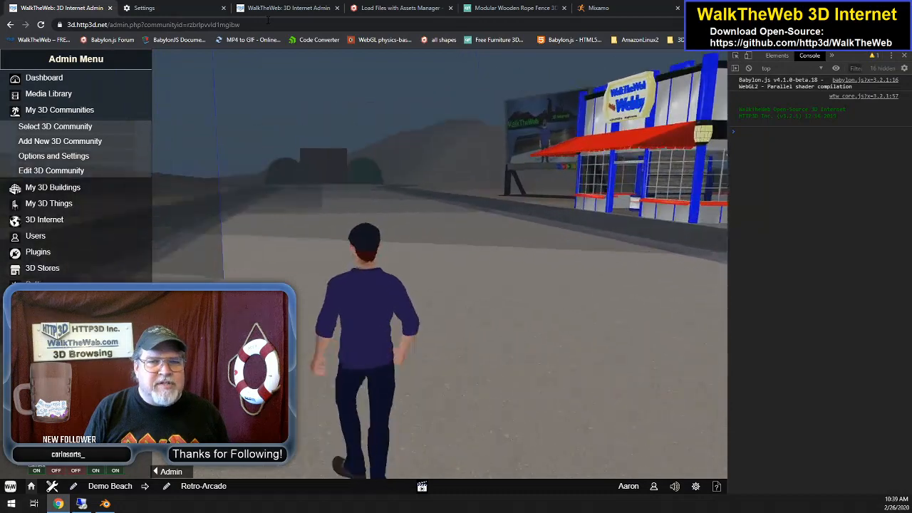
pyautogui.press('Right')
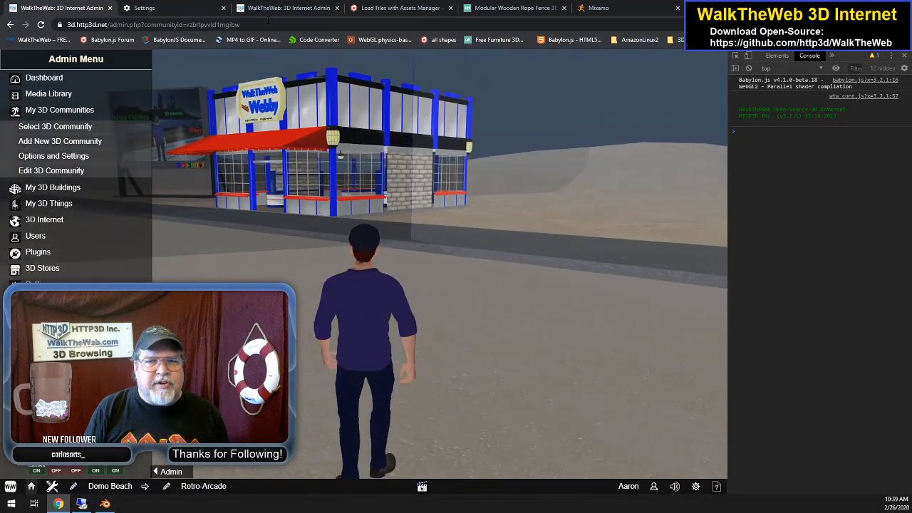
pyautogui.press('Left')
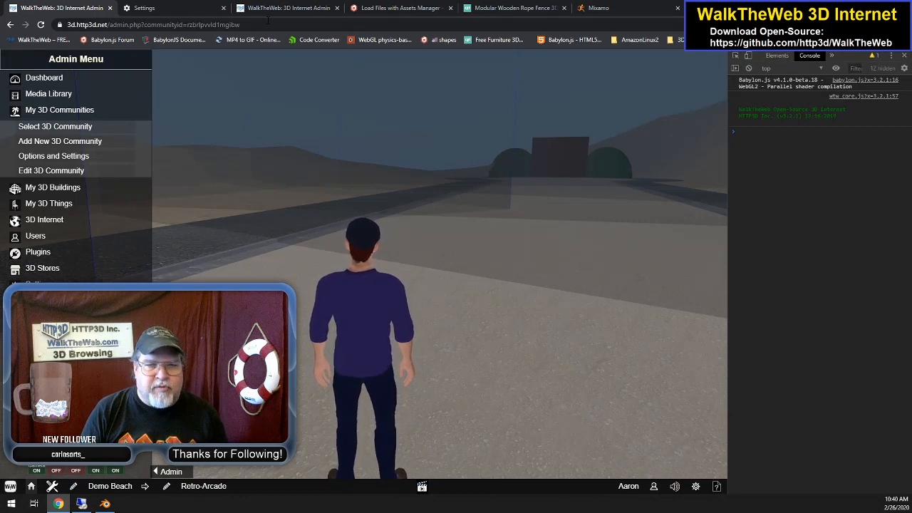
# Move the avatar along the road past the arcade and over to the cobblestone path
pyautogui.press('Up')
pyautogui.press('Left')
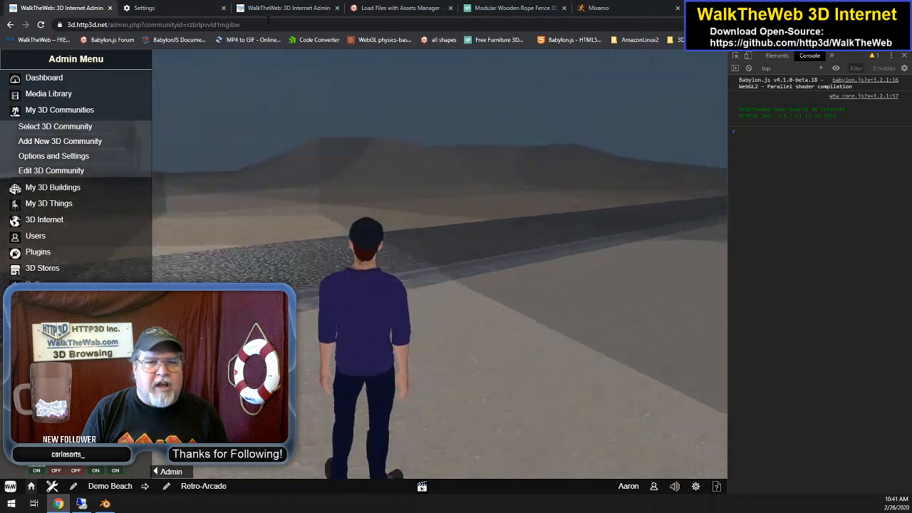
pyautogui.press('Up')
pyautogui.press('Left')
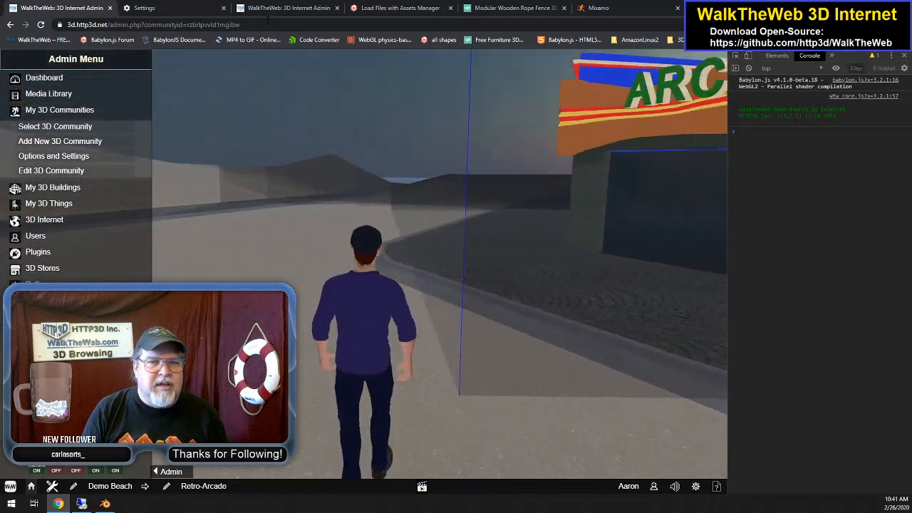
pyautogui.press('Right')
pyautogui.press('Left')
pyautogui.press('Up')
pyautogui.press('Up')
pyautogui.press('Left')
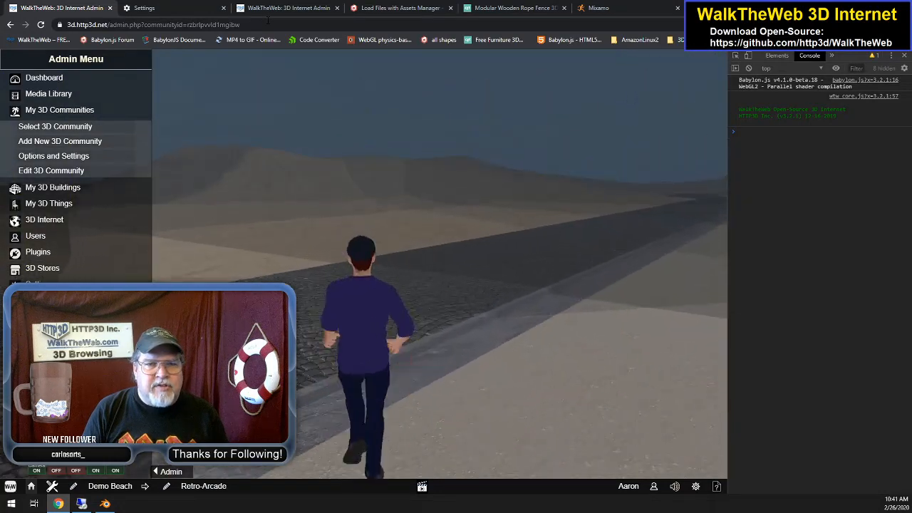
# Take the avatar across the cobblestones to the edge of the sand and look around for the shell stage
pyautogui.press('Up')
pyautogui.press('Right')
pyautogui.press('Left')
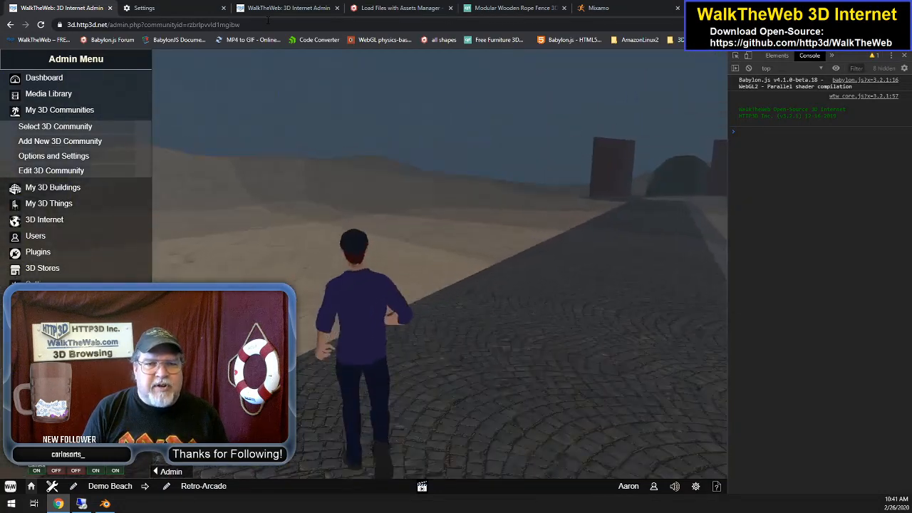
pyautogui.press('Left')
pyautogui.press('Left')
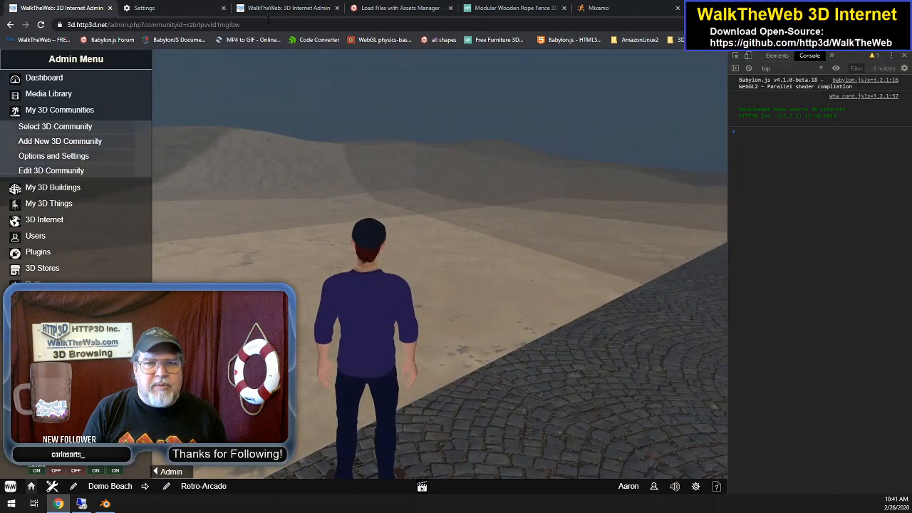
pyautogui.press('Left')
pyautogui.press('Right')
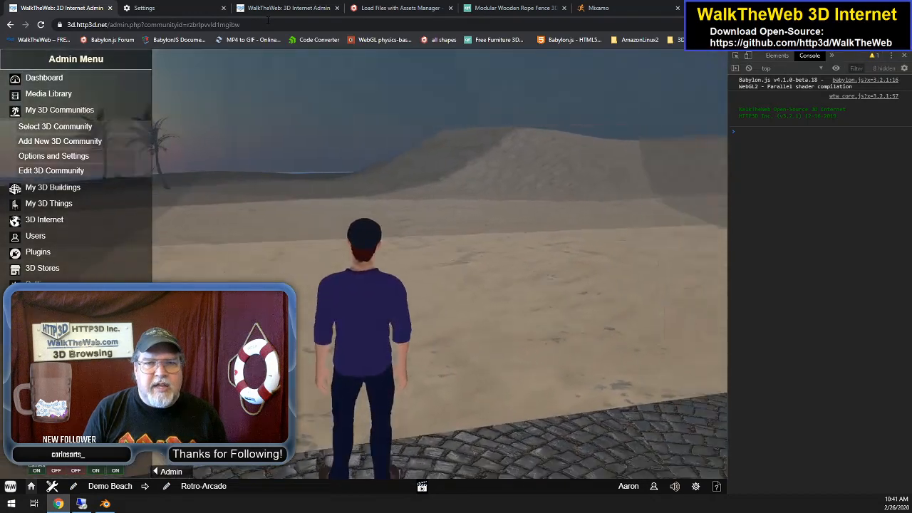
pyautogui.press('Right')
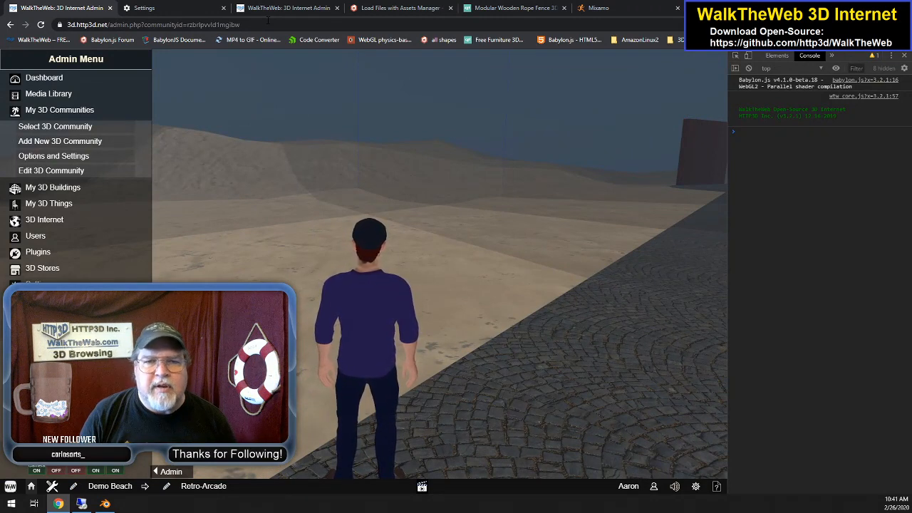
# Walk the avatar onto the sand into the Tony Townend Tunes zone and turn it toward the shell stage
pyautogui.press('Left')
pyautogui.press('Up')
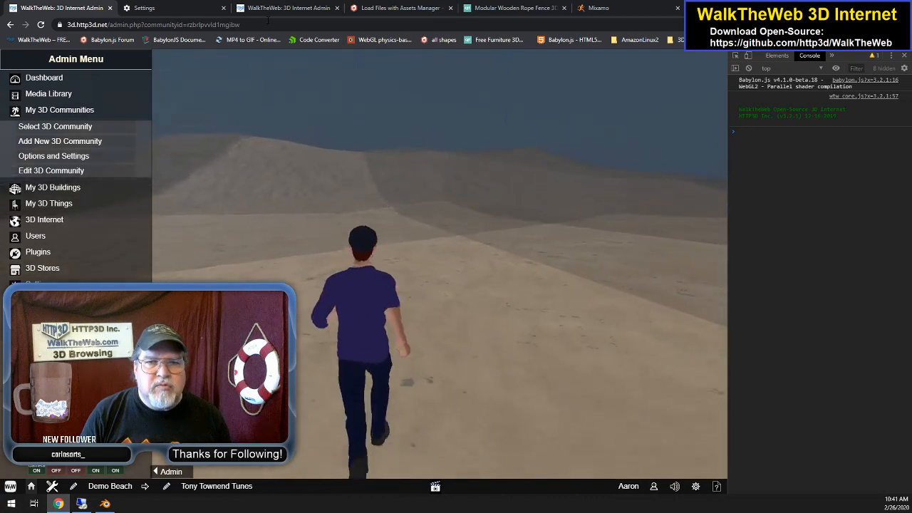
pyautogui.press('Right')
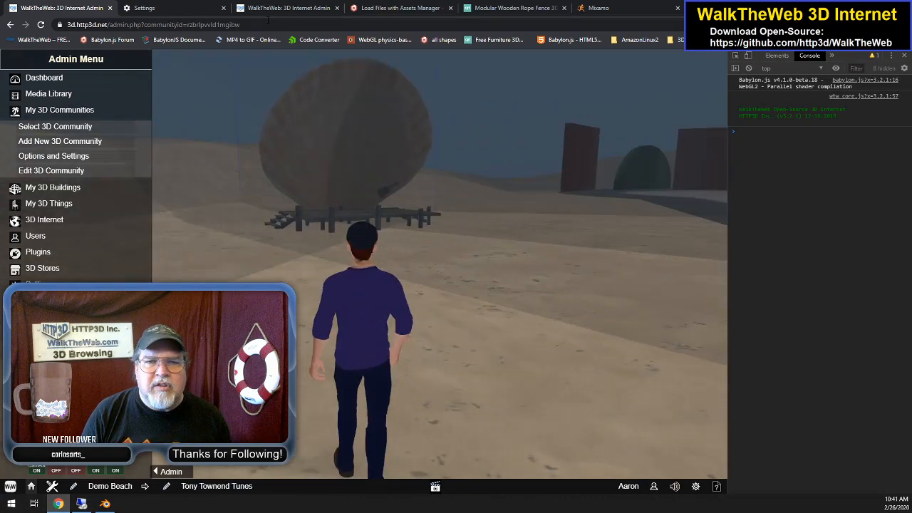
pyautogui.press('Left')
# Switch the camera setting off and view the avatar, shell stage and Webby store from high above
pyautogui.click(36, 470)
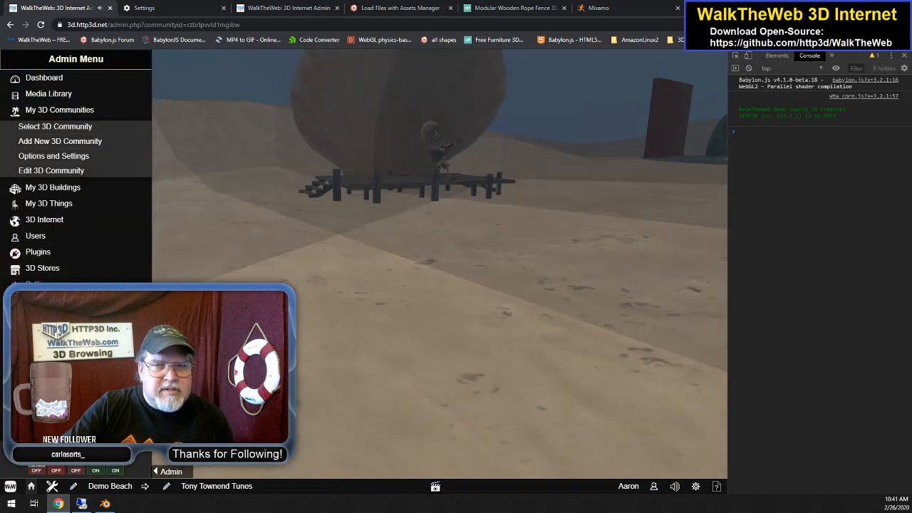
pyautogui.scroll(-5, 335, 382)
pyautogui.scroll(-5, 334, 382)
pyautogui.scroll(-5, 335, 382)
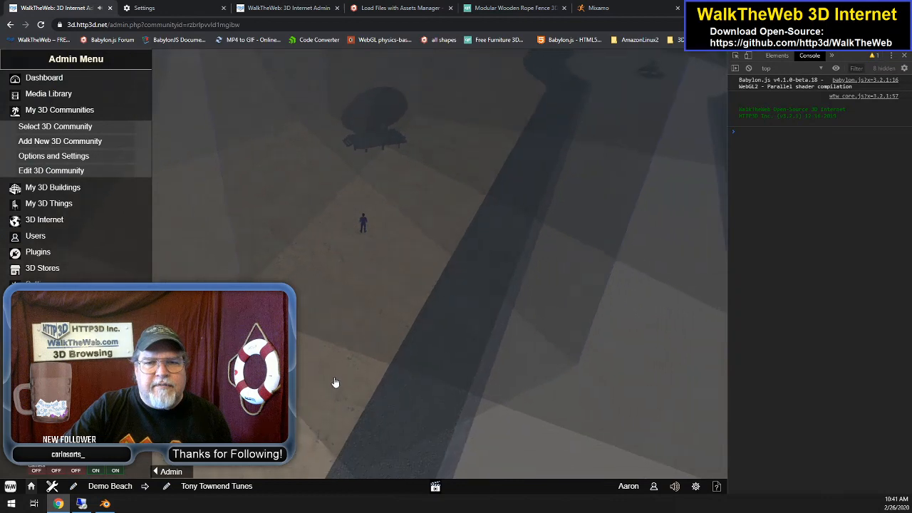
pyautogui.scroll(-5, 349, 376)
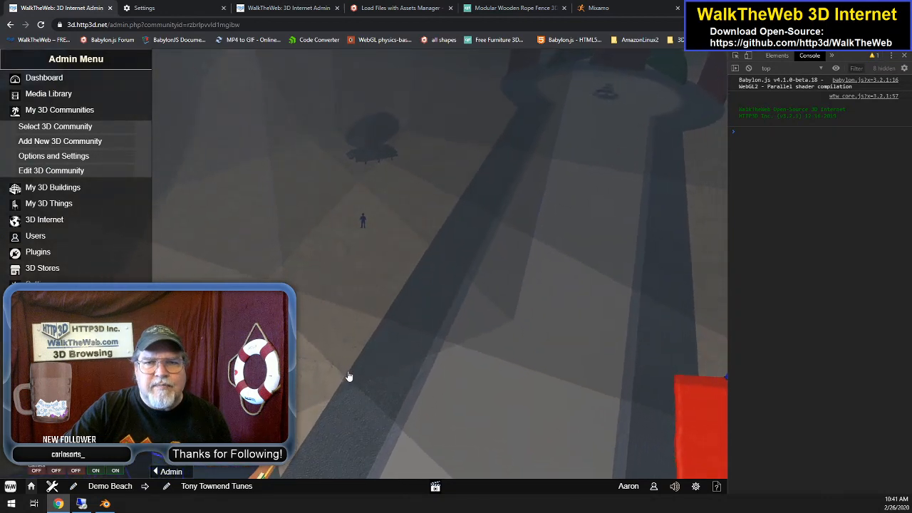
pyautogui.scroll(-4, 361, 346)
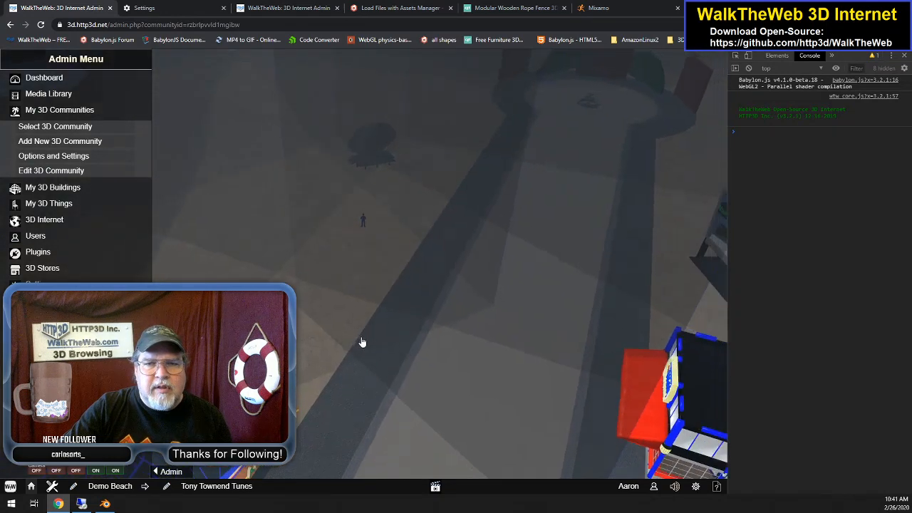
pyautogui.moveTo(352, 395); pyautogui.dragTo(435, 353)
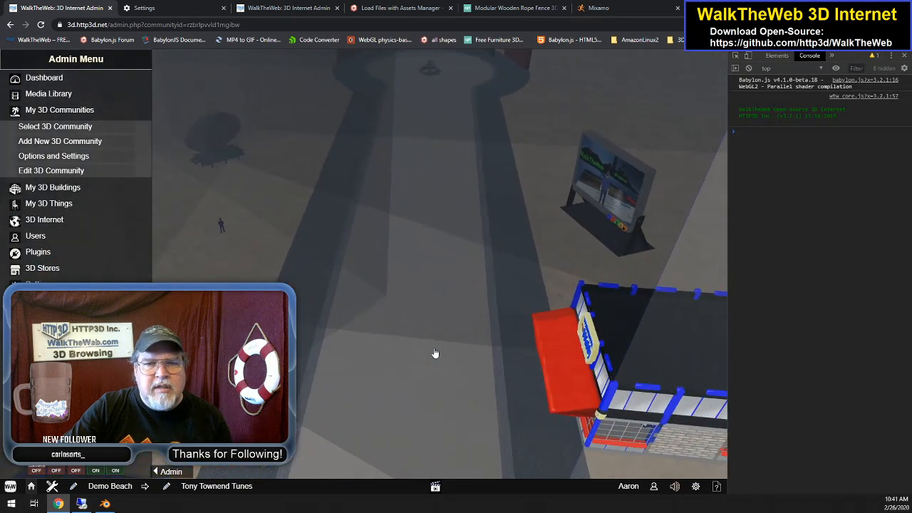
pyautogui.scroll(2, 434, 354)
pyautogui.moveTo(349, 349); pyautogui.dragTo(274, 346)
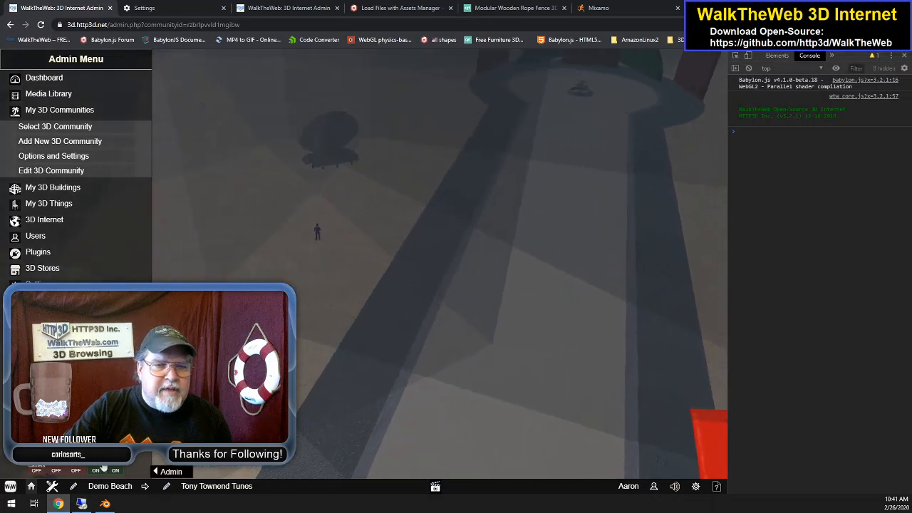
# Toggle the zone display in the admin scene and examine the overlapping zones around the avatar and road from above
pyautogui.click(112, 471)
pyautogui.click(116, 468)
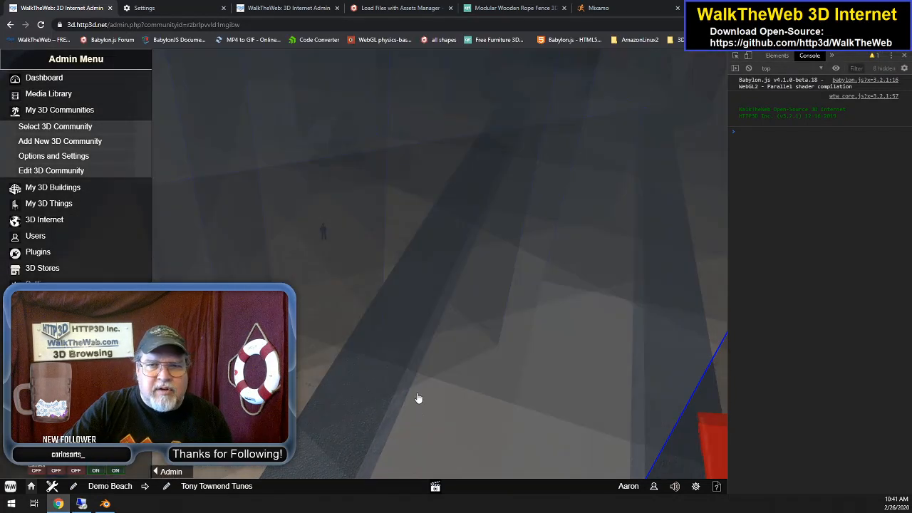
pyautogui.moveTo(429, 283); pyautogui.dragTo(601, 197)
pyautogui.moveTo(537, 211); pyautogui.dragTo(497, 235)
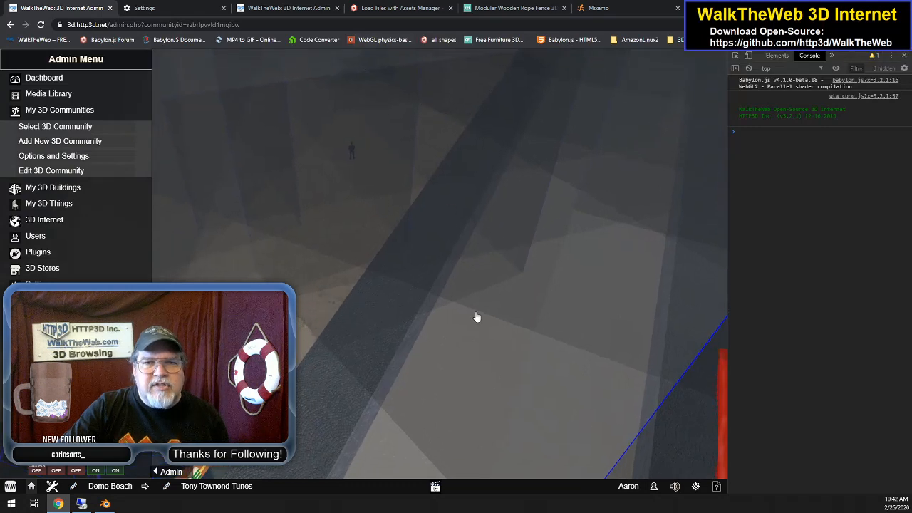
pyautogui.scroll(-4, 481, 294)
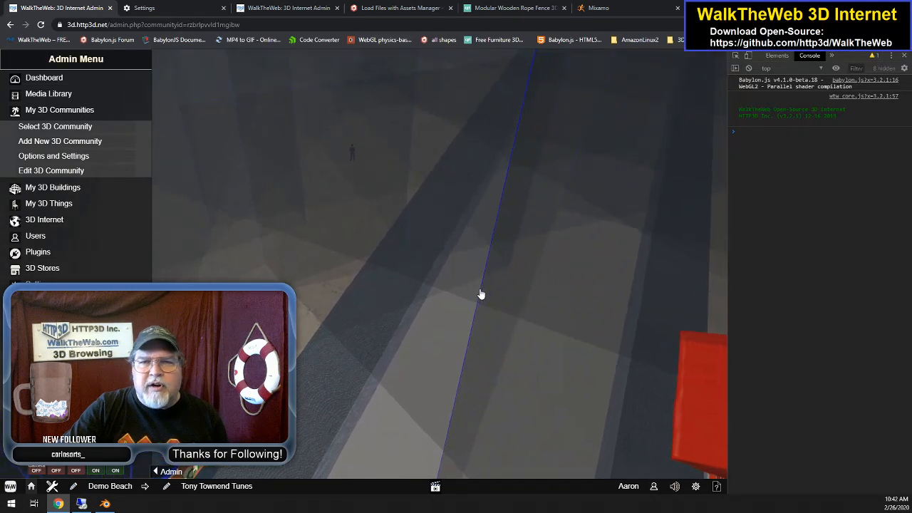
pyautogui.scroll(5, 481, 295)
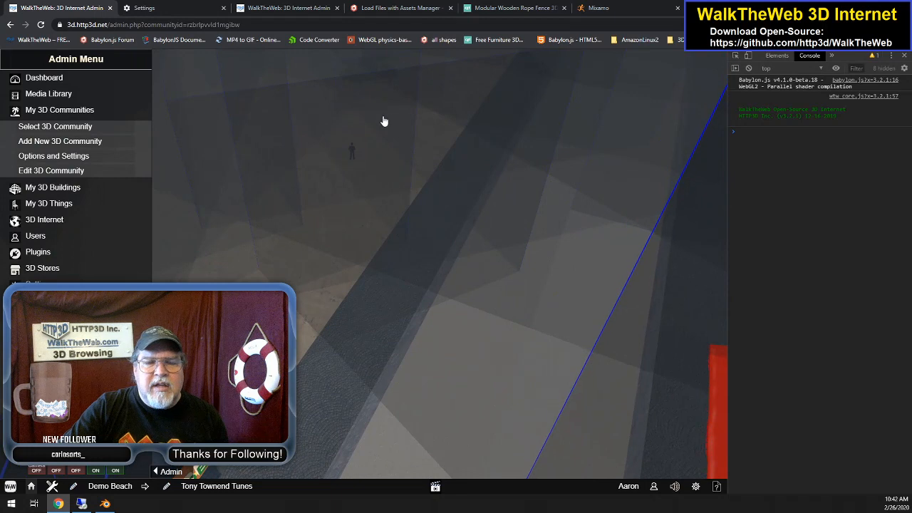
# Examine the overlapping zones above the arcade, Webby store and avatar from overhead, hiding the zones and showing them again for comparison
pyautogui.scroll(-3, 447, 233)
pyautogui.scroll(-5, 447, 236)
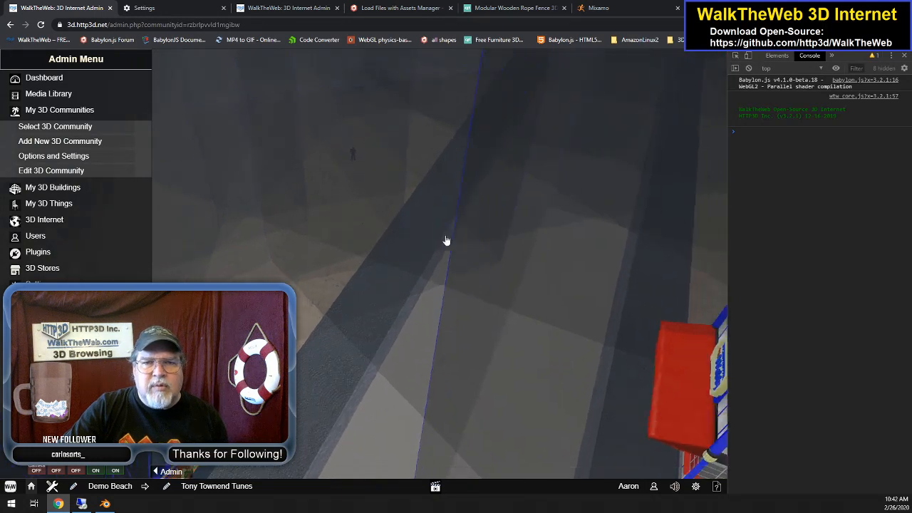
pyautogui.scroll(-5, 437, 300)
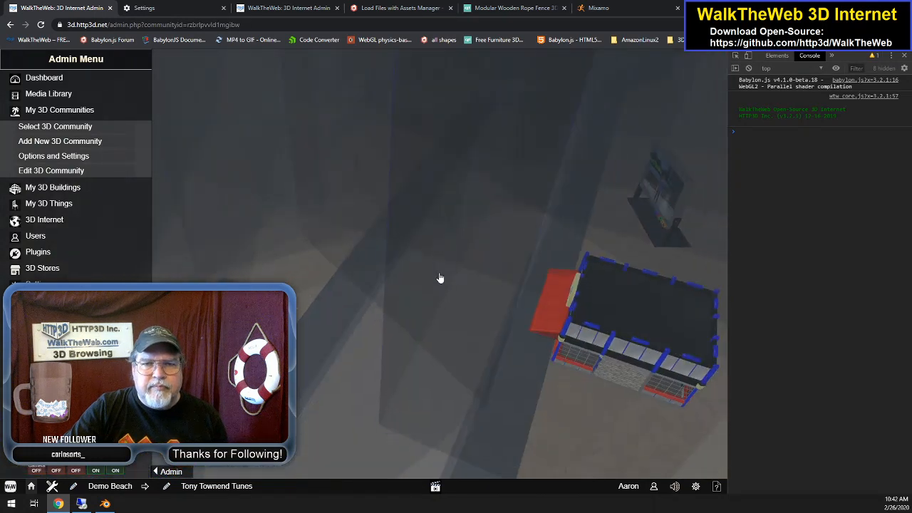
pyautogui.scroll(-3, 437, 300)
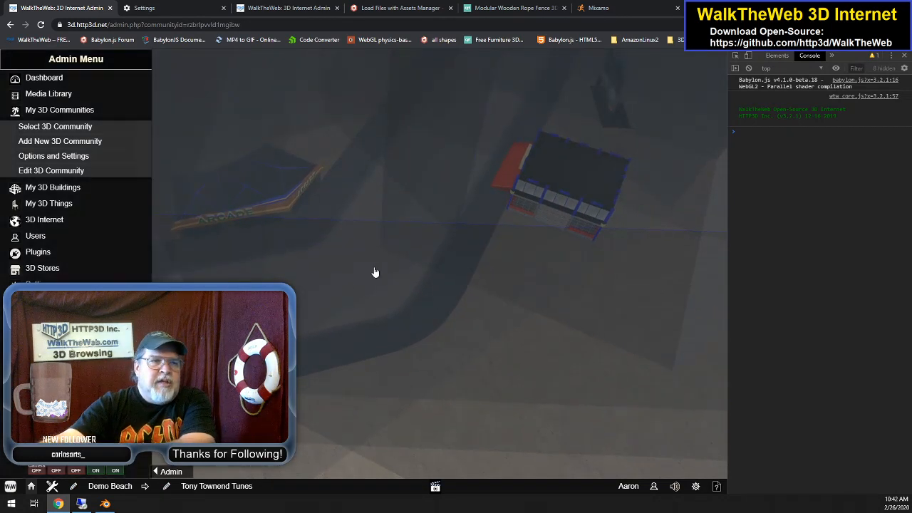
pyautogui.scroll(5, 411, 294)
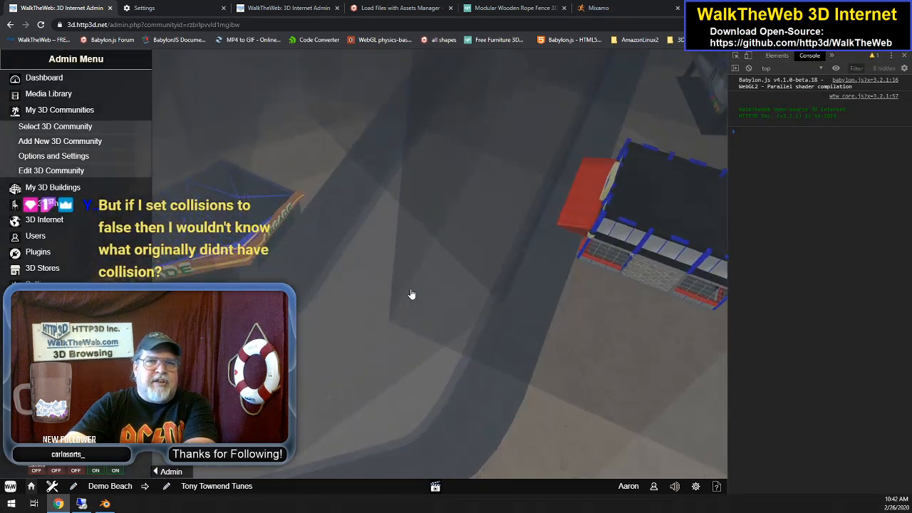
pyautogui.scroll(2, 411, 294)
pyautogui.moveTo(411, 294); pyautogui.dragTo(510, 134)
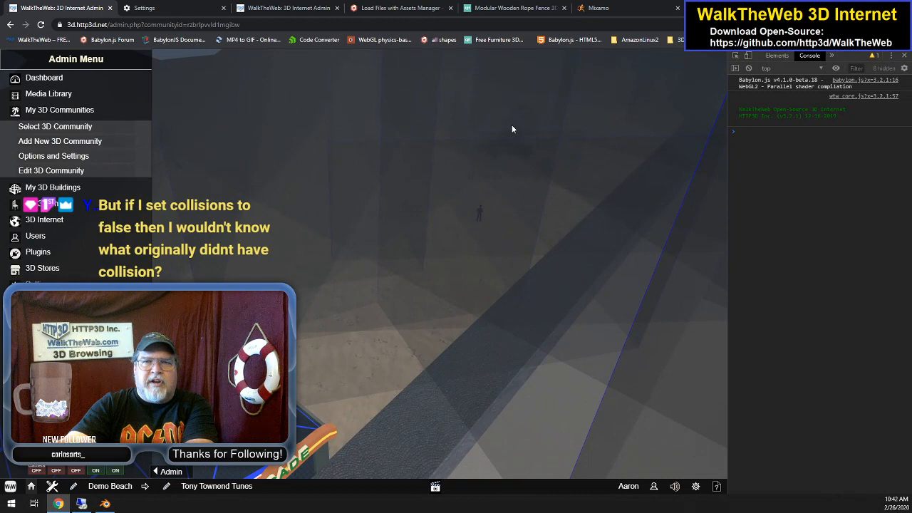
pyautogui.scroll(5, 504, 144)
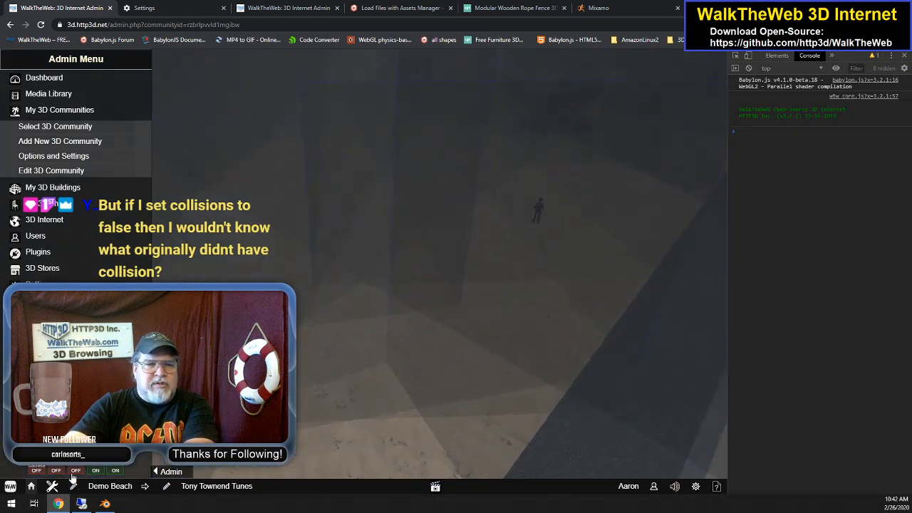
pyautogui.click(97, 471)
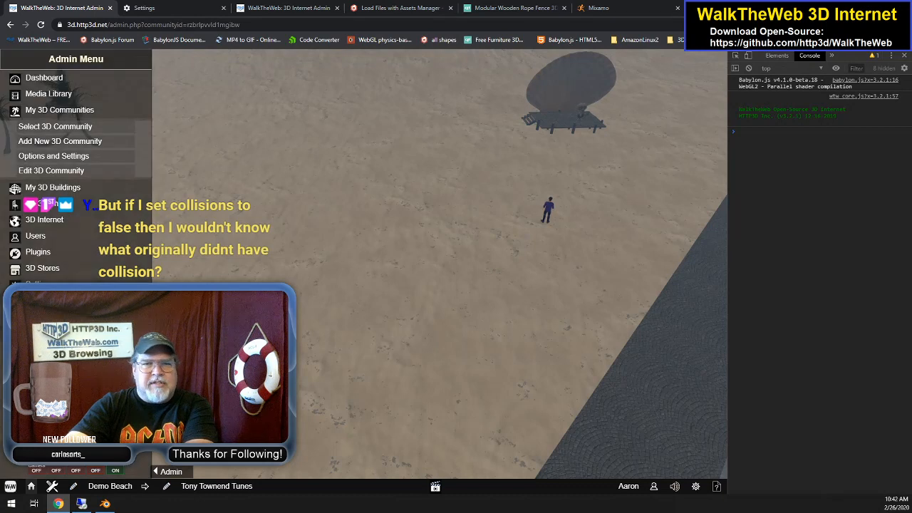
pyautogui.click(98, 471)
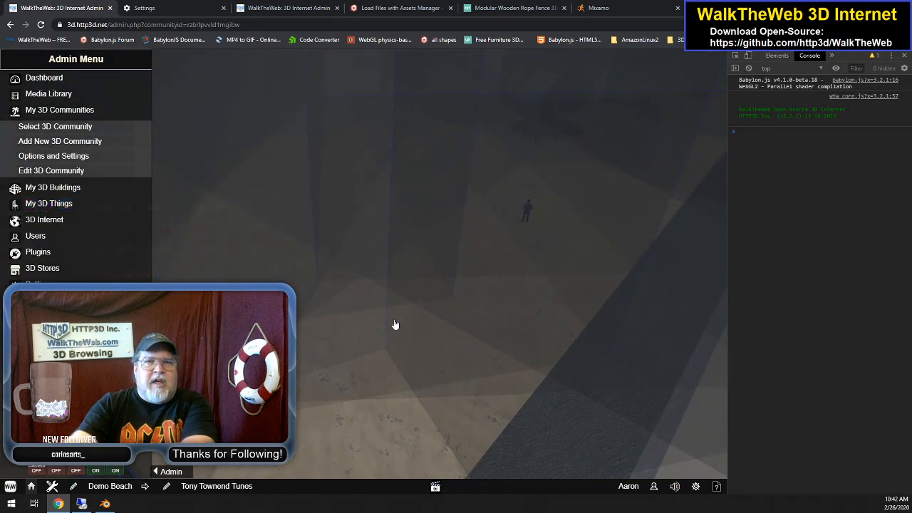
# Switch to the Tony Townend Tunes building editor and check its list of existing action zones under the building's actions
pyautogui.click(296, 8)
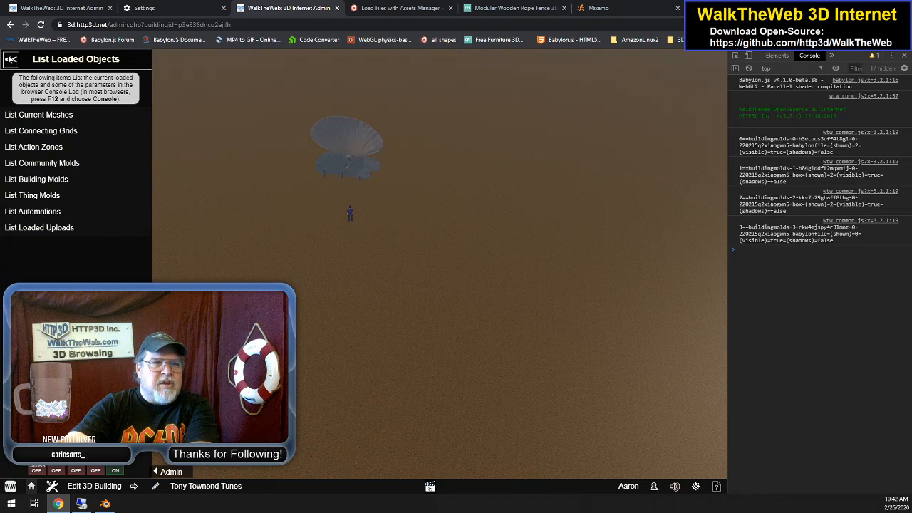
pyautogui.click(10, 61)
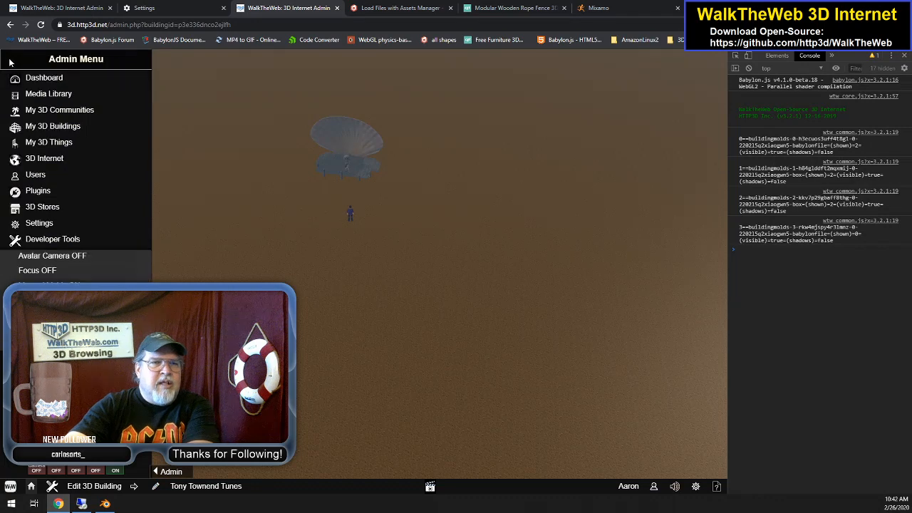
pyautogui.click(70, 131)
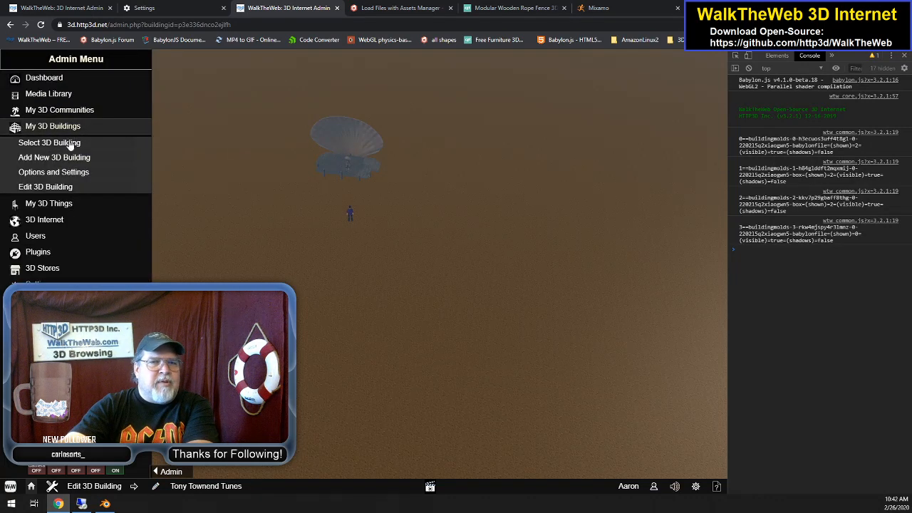
pyautogui.click(61, 188)
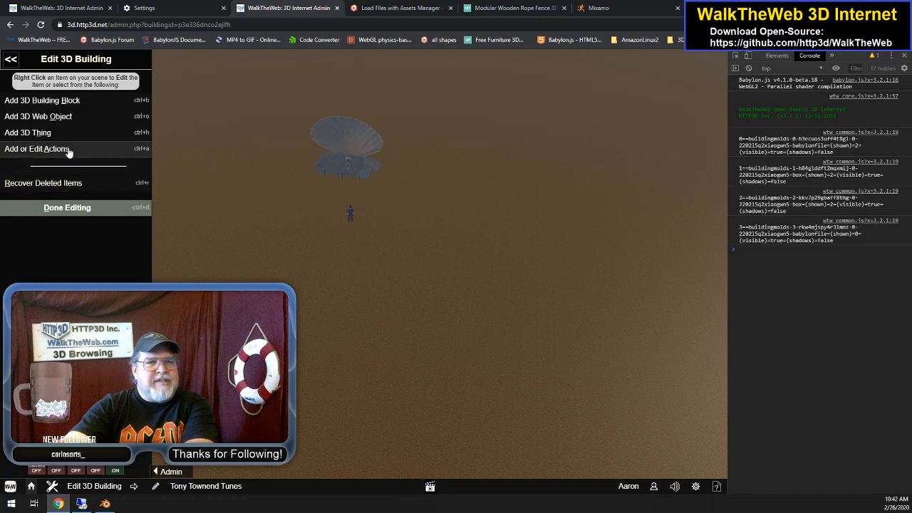
pyautogui.click(69, 150)
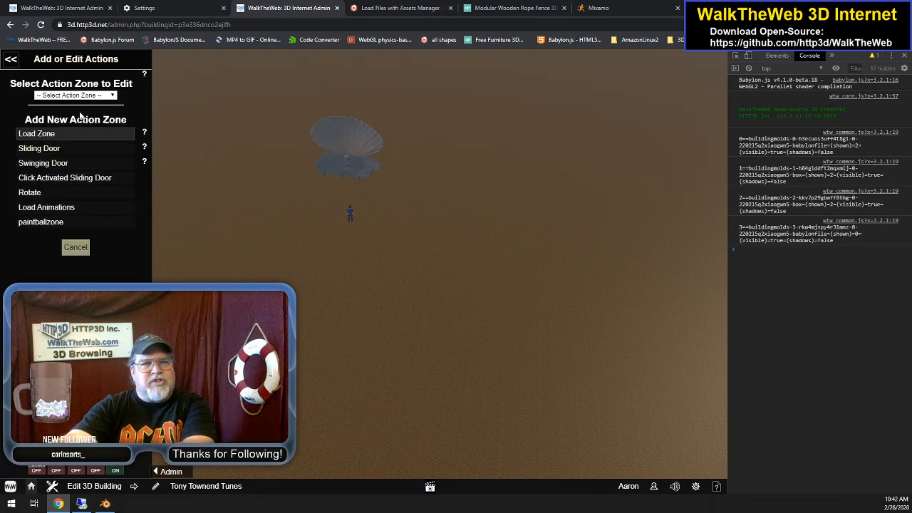
pyautogui.click(111, 95)
pyautogui.click(80, 103)
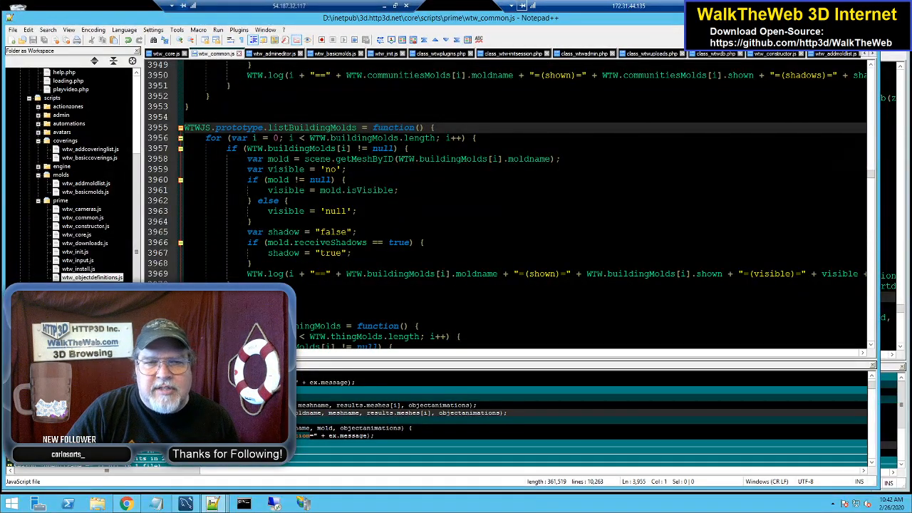
# In wtw_common.js in Notepad++, examine how listBuildingMolds loops through WTW.buildingMolds and gets each mold mesh by its moldname
pyautogui.moveTo(310, 139); pyautogui.dragTo(383, 138)
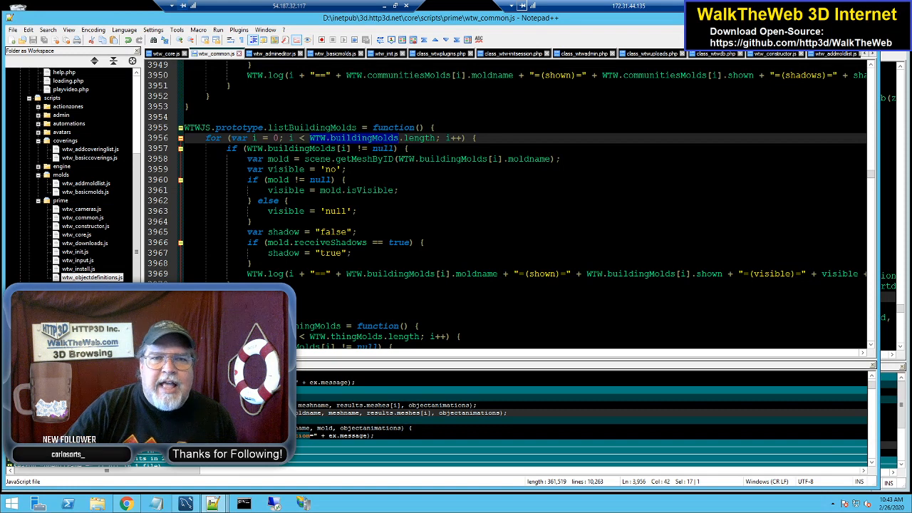
pyautogui.doubleClick(285, 169)
pyautogui.doubleClick(280, 159)
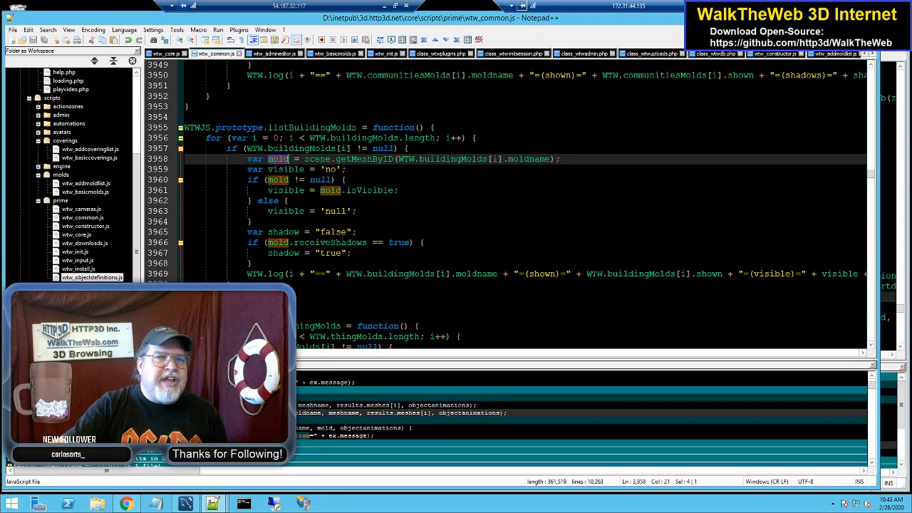
pyautogui.moveTo(310, 138); pyautogui.dragTo(397, 138)
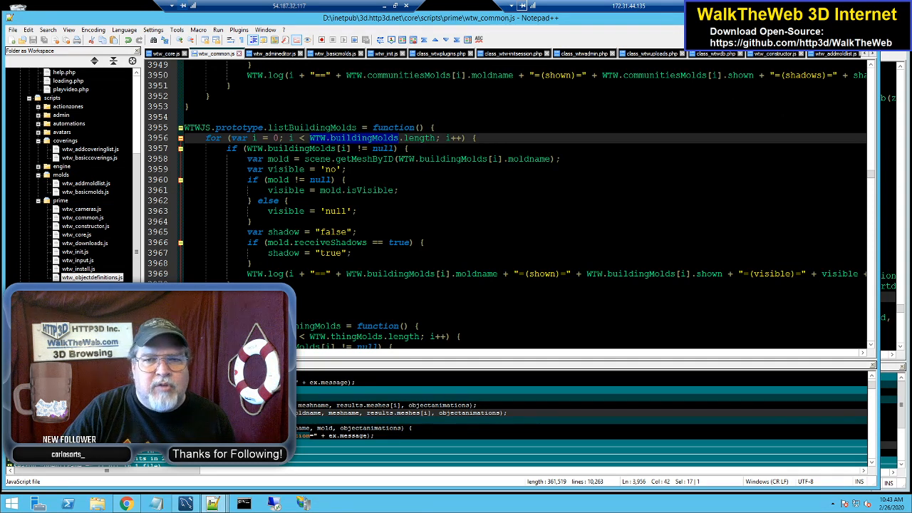
pyautogui.doubleClick(282, 158)
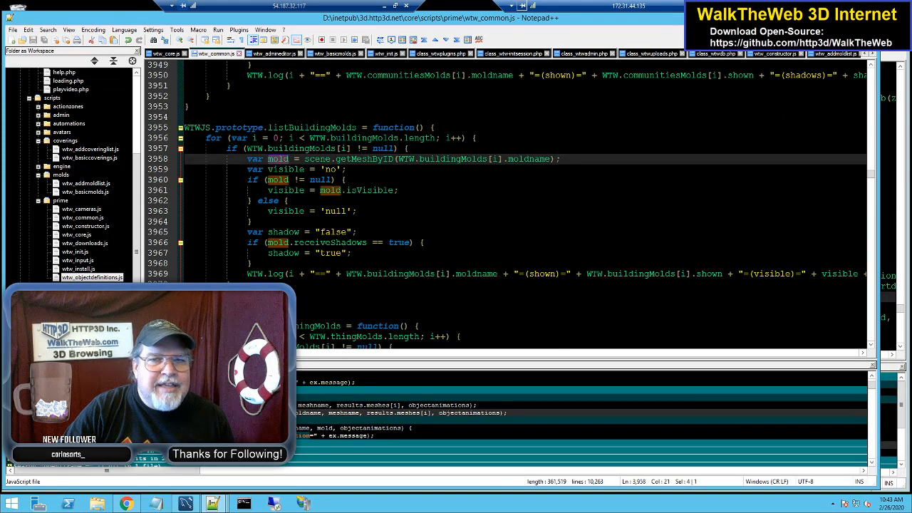
pyautogui.moveTo(398, 159); pyautogui.dragTo(555, 159)
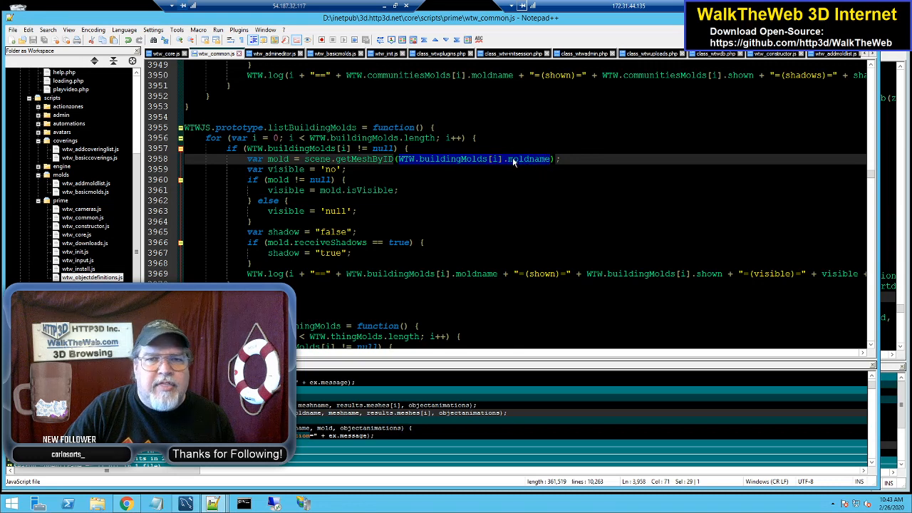
pyautogui.doubleClick(364, 137)
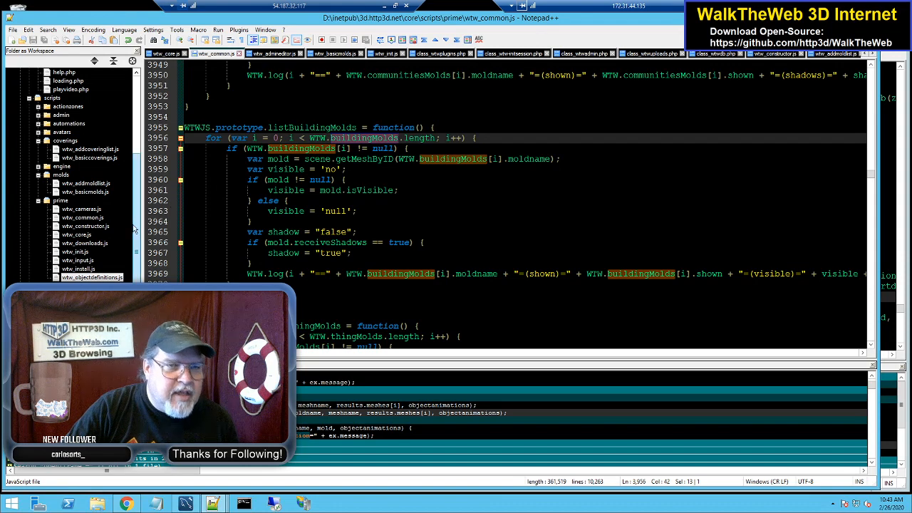
# Open wtw_objectdefinitions.js from the prime scripts folder and locate the newMold function
pyautogui.doubleClick(102, 278)
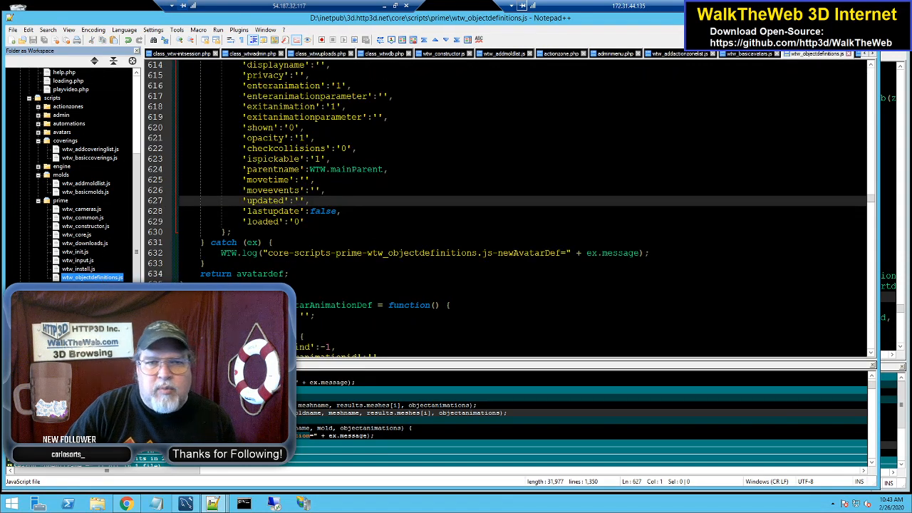
pyautogui.click(387, 169)
pyautogui.scroll(20, 506, 207)
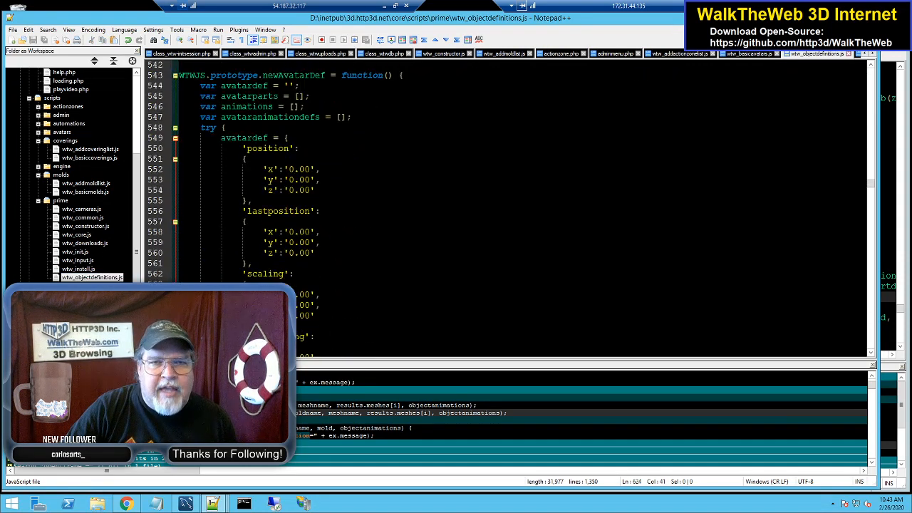
pyautogui.scroll(20, 506, 207)
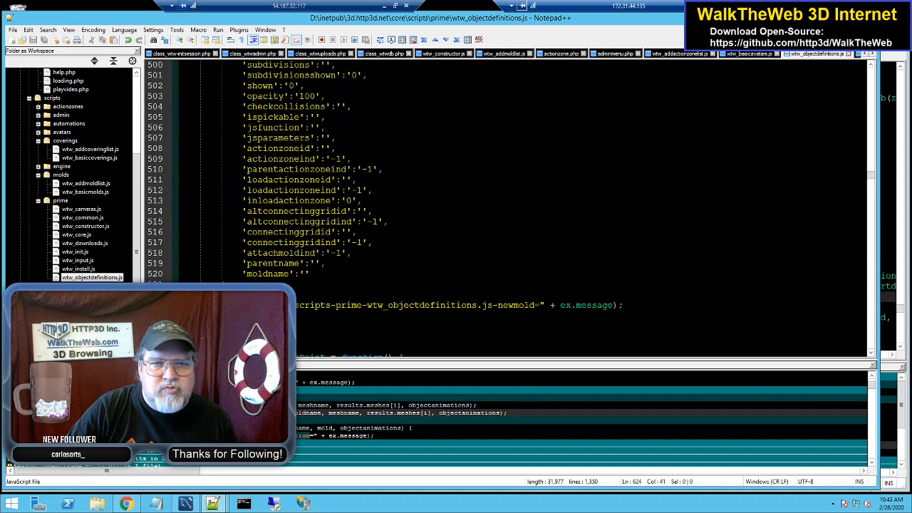
pyautogui.scroll(20, 506, 207)
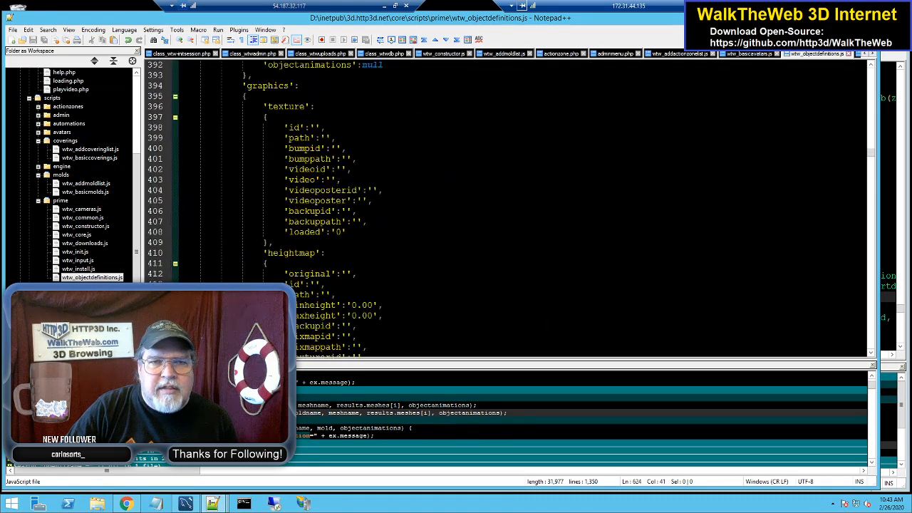
pyautogui.scroll(13, 506, 207)
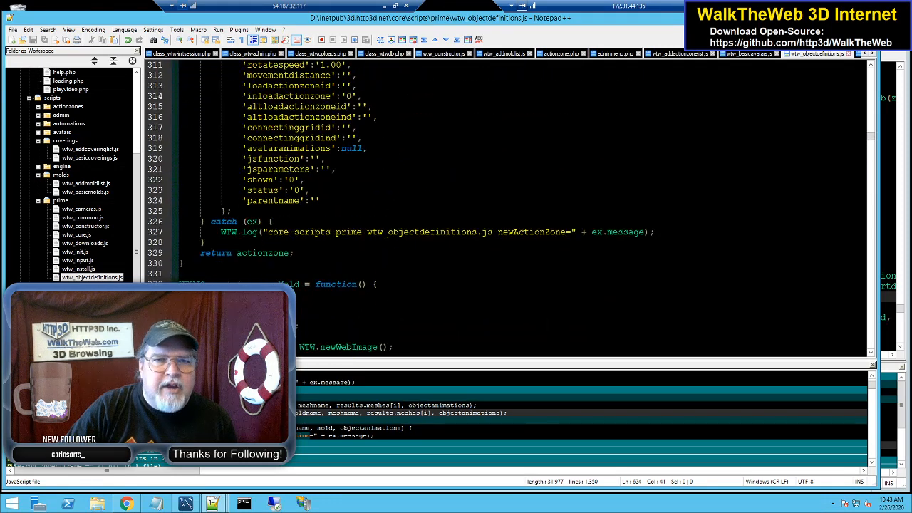
pyautogui.doubleClick(281, 222)
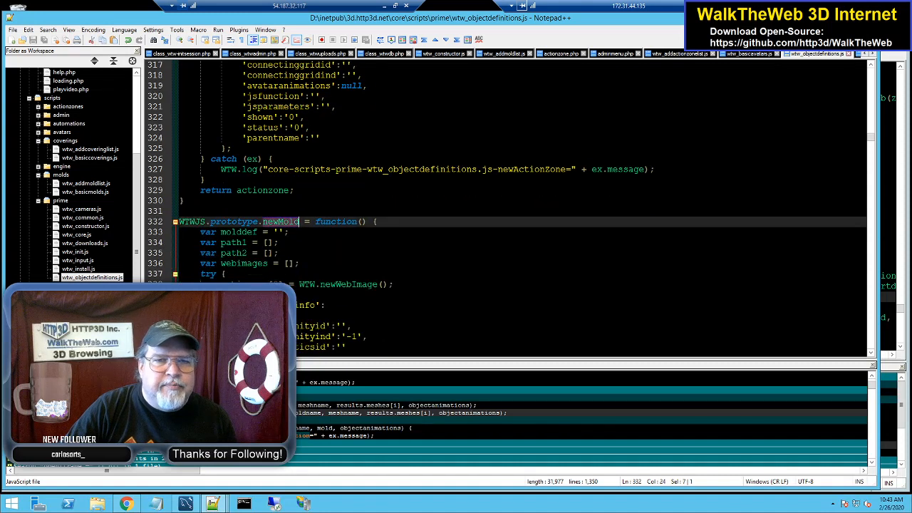
# Review the newMold definition down to its moldid, moldind, moldname and checkcollisions properties, ending in the empty checkcollisions value
pyautogui.scroll(-3, 281, 222)
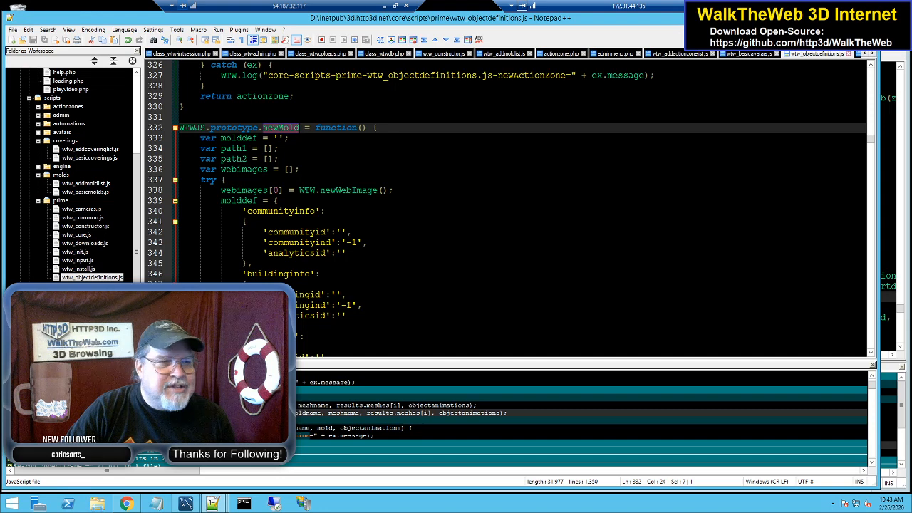
pyautogui.scroll(-2, 506, 207)
pyautogui.scroll(-19, 507, 207)
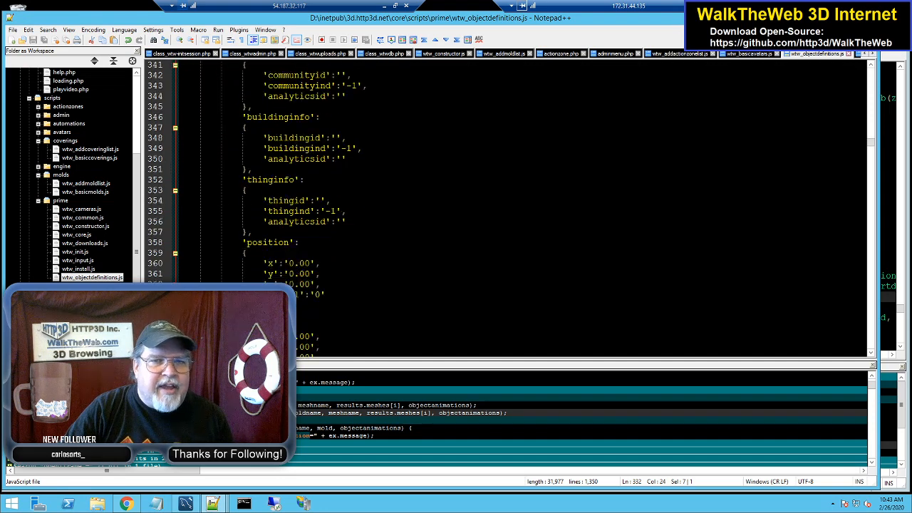
pyautogui.scroll(-20, 506, 206)
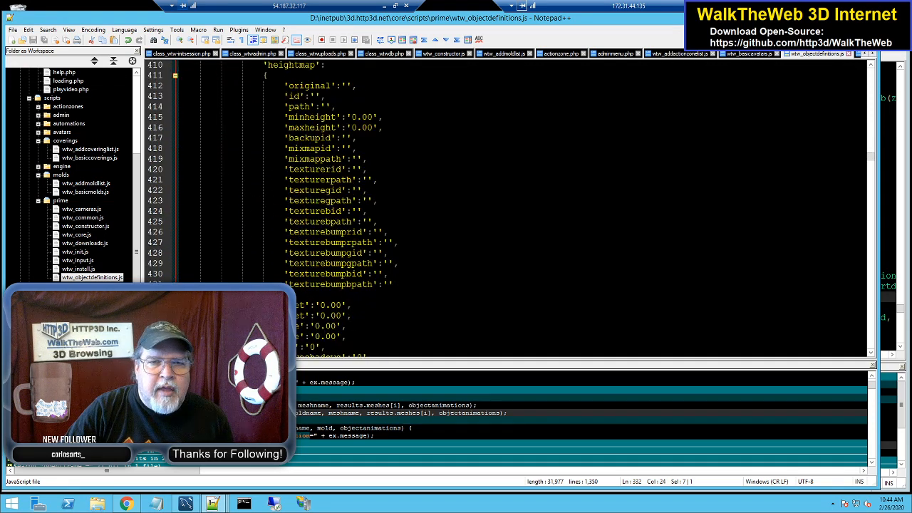
pyautogui.scroll(-15, 506, 207)
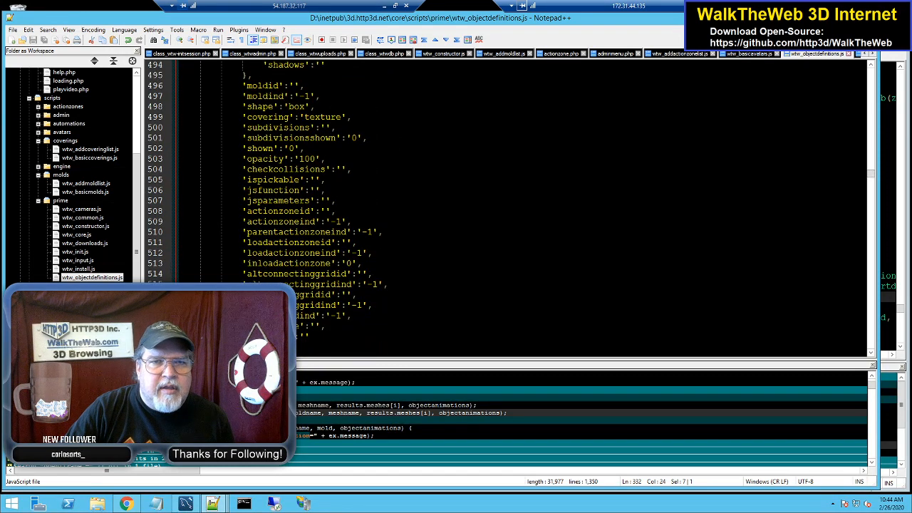
pyautogui.doubleClick(264, 87)
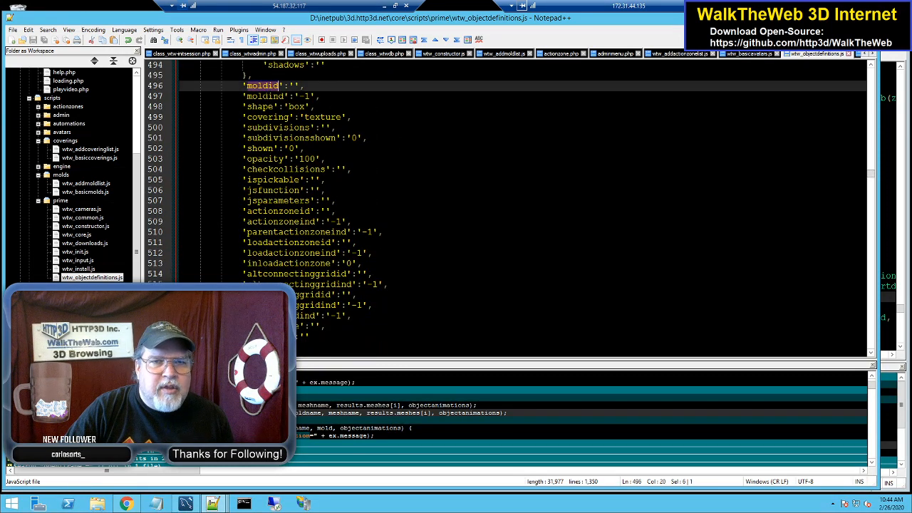
pyautogui.doubleClick(265, 97)
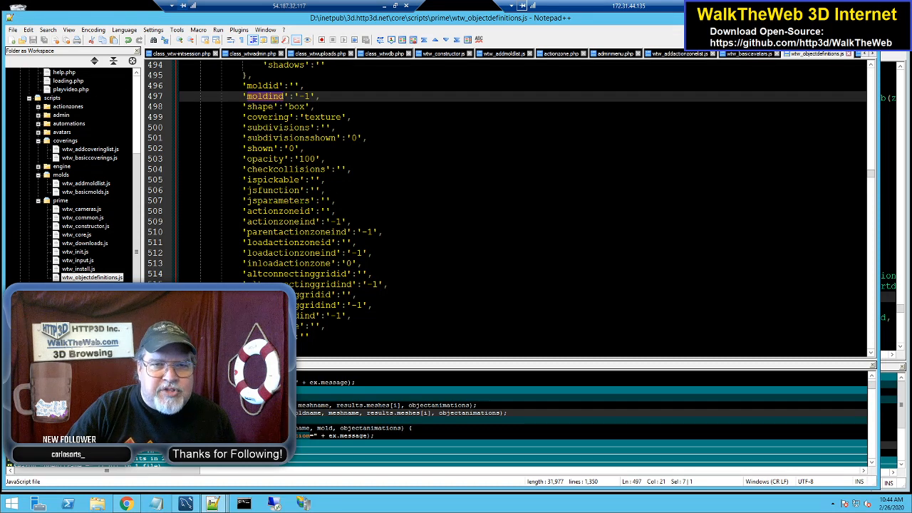
pyautogui.doubleClick(268, 337)
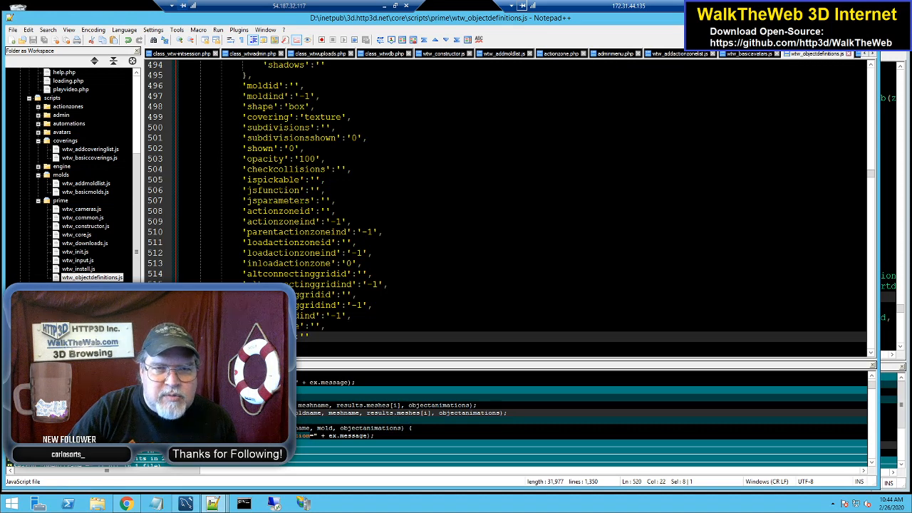
pyautogui.doubleClick(289, 170)
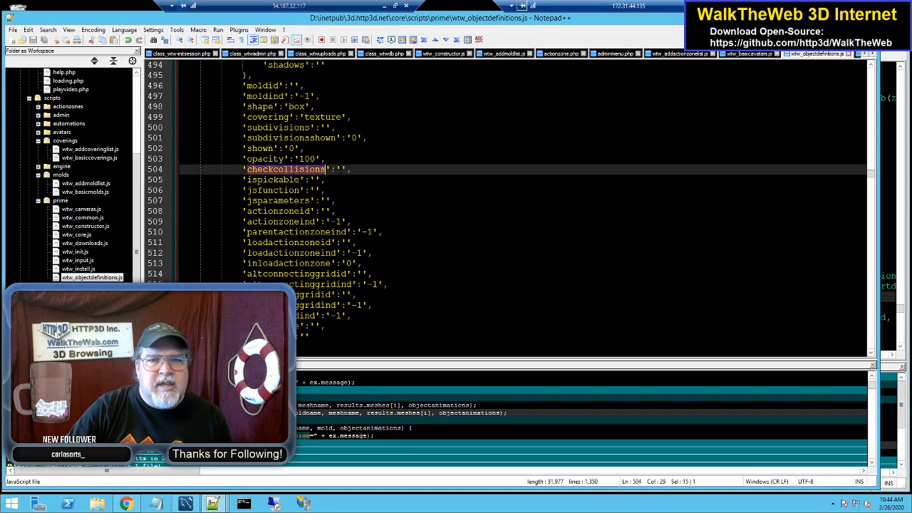
pyautogui.click(342, 169)
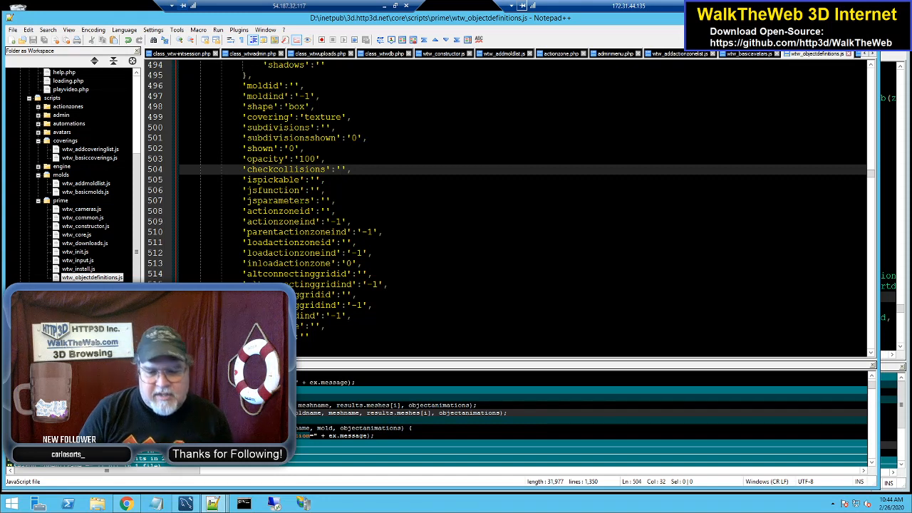
# Set the default checkcollisions value in the newMold definition to '1' and save wtw_objectdefinitions.js
pyautogui.write('1')
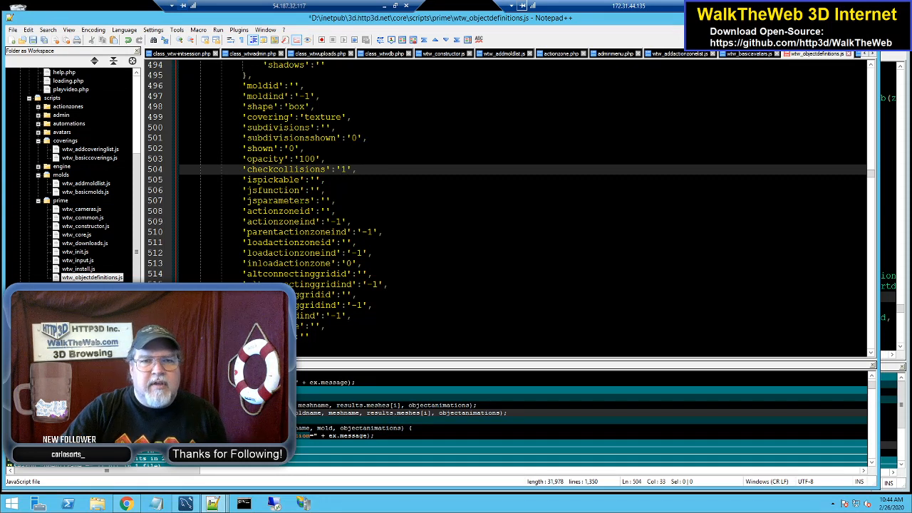
pyautogui.click(43, 41)
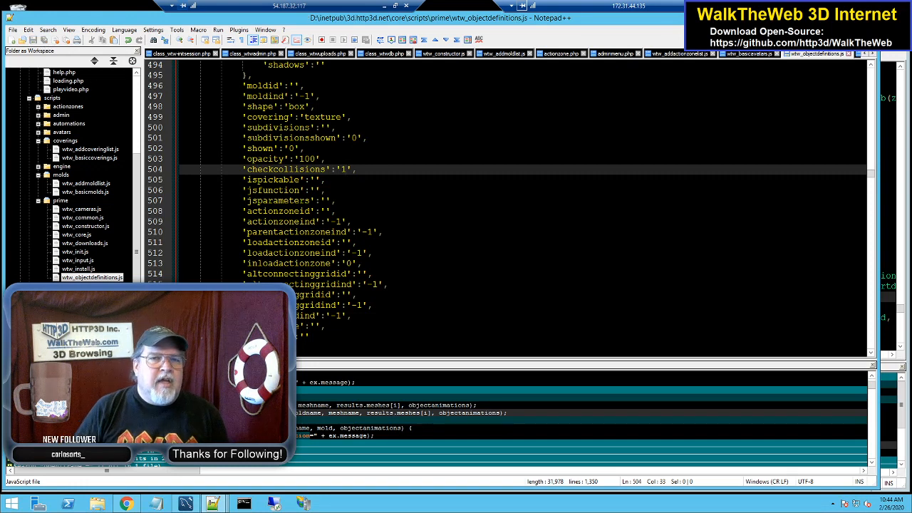
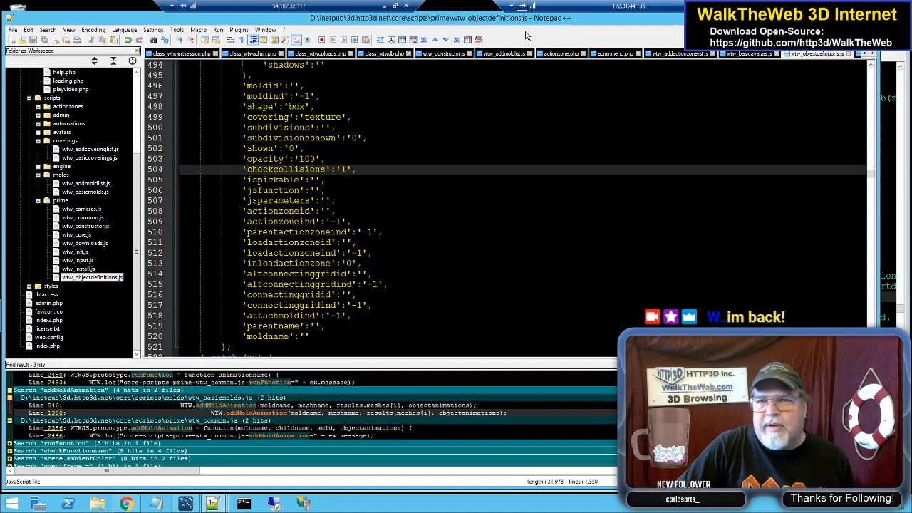
# Switch to the Tony Townend Tunes building editor in Chrome and set the Extreme Load Zone's Y length to 200.00
pyautogui.click(386, 6)
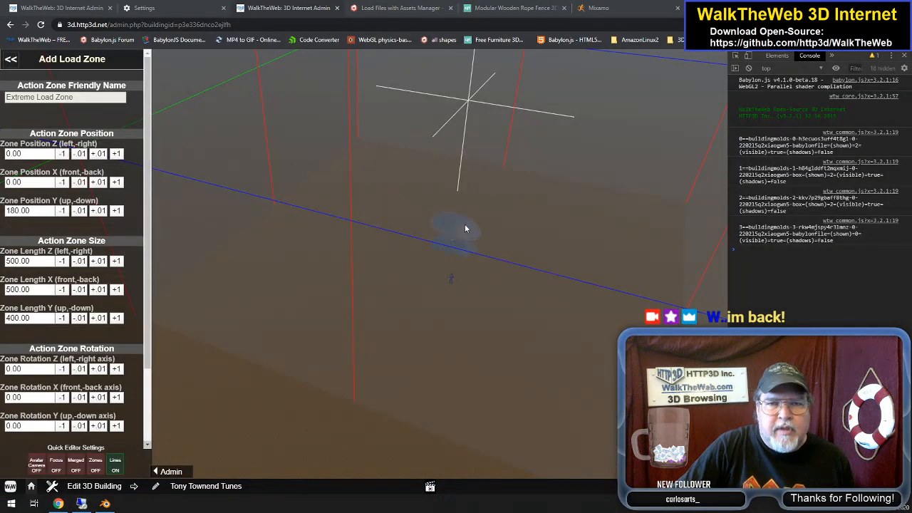
pyautogui.scroll(-3, 504, 221)
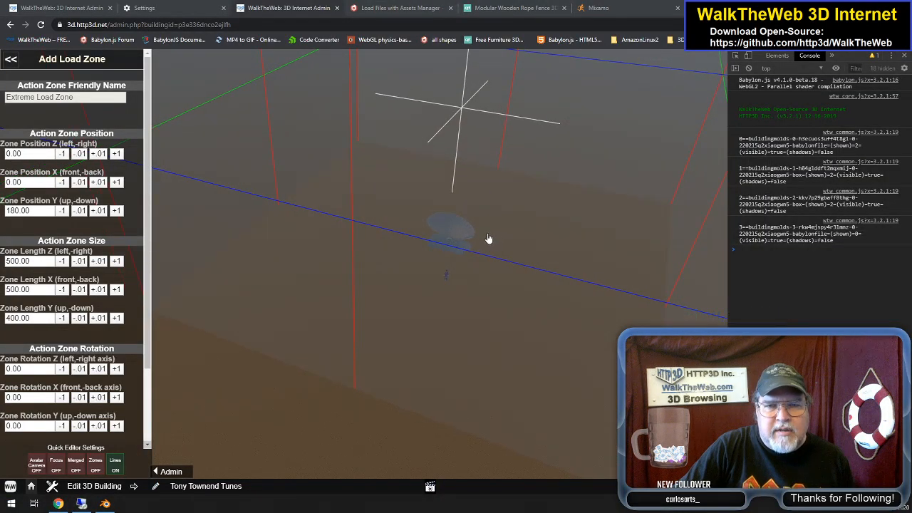
pyautogui.moveTo(499, 234); pyautogui.dragTo(468, 247)
pyautogui.scroll(-5, 468, 246)
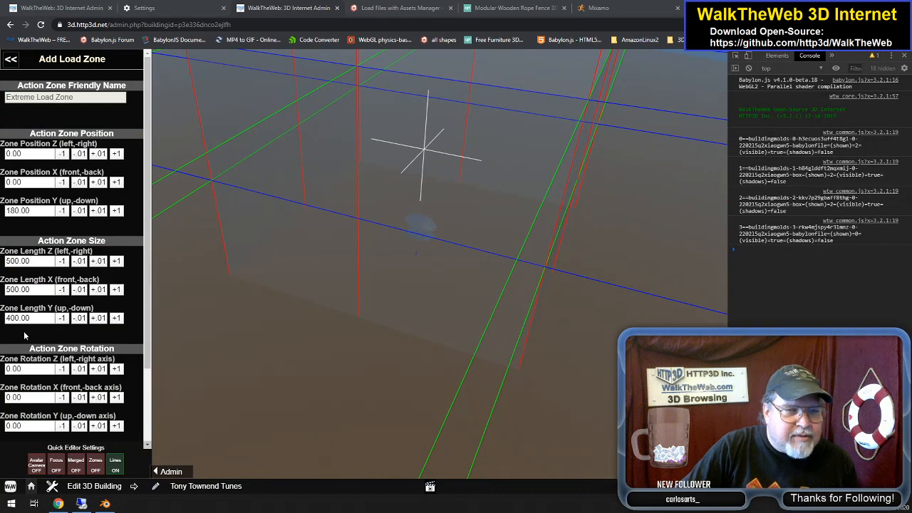
pyautogui.moveTo(10, 318); pyautogui.dragTo(6, 318)
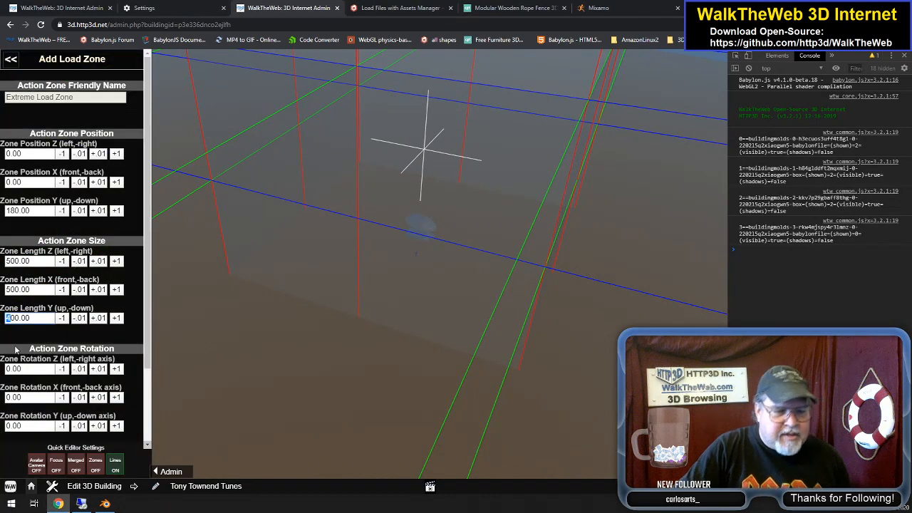
pyautogui.write('2')
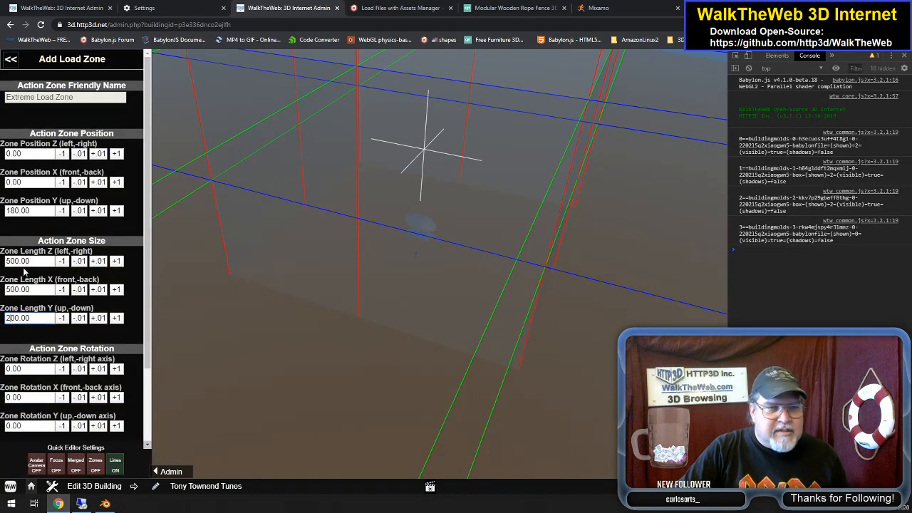
# Set the Extreme Load Zone's Y position to 80.00
pyautogui.click(10, 210)
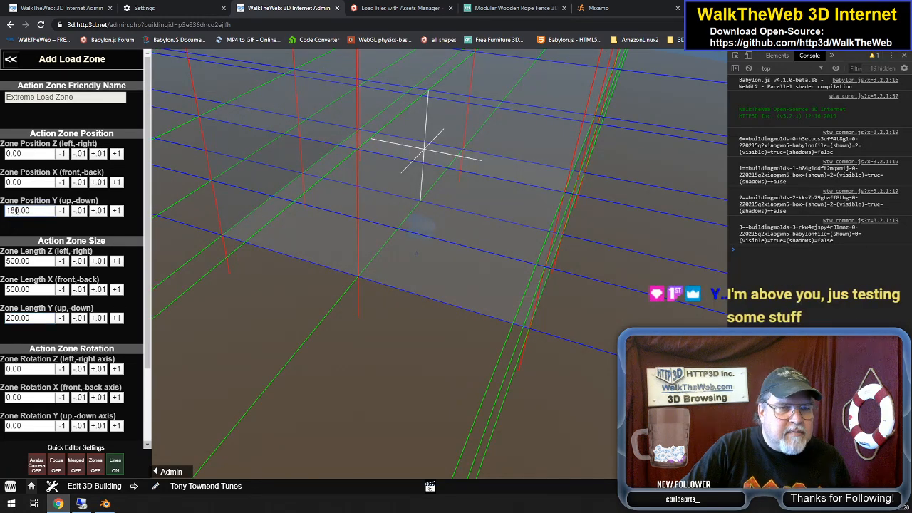
pyautogui.moveTo(15, 211); pyautogui.dragTo(6, 214)
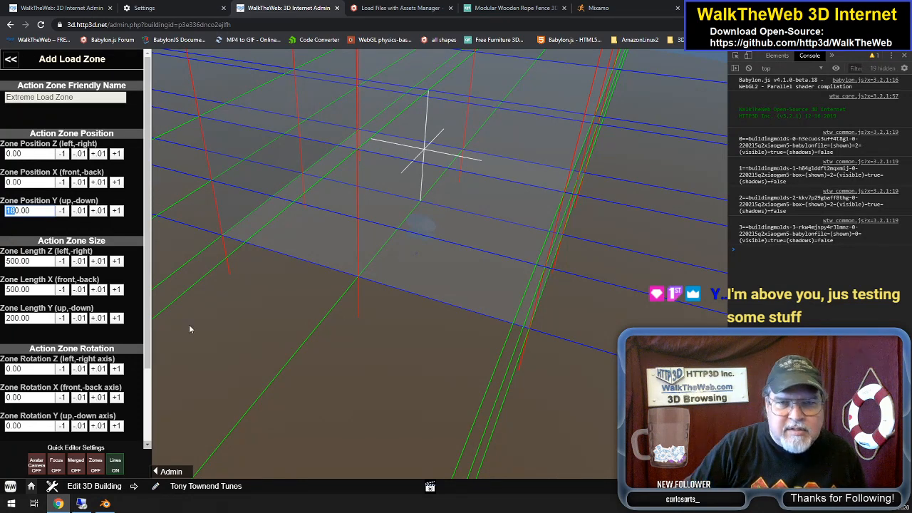
pyautogui.scroll(3, 439, 294)
pyautogui.scroll(5, 438, 295)
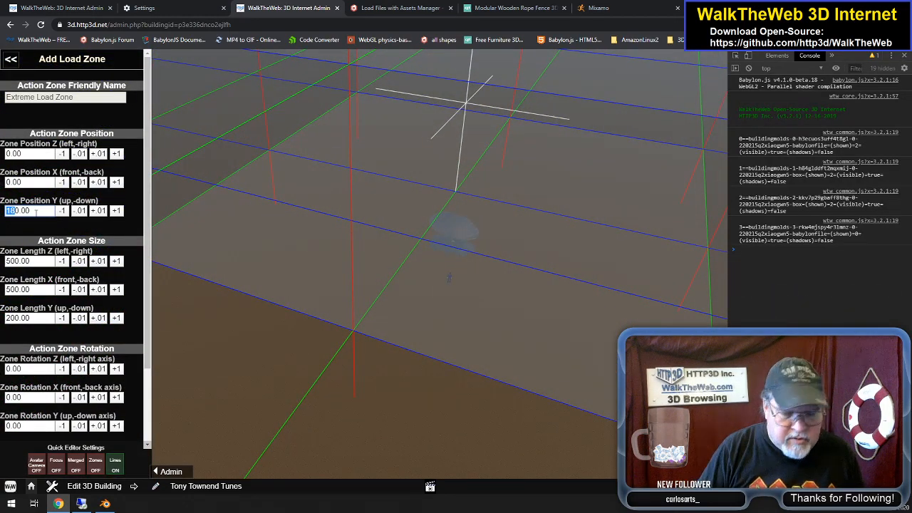
pyautogui.write('80')
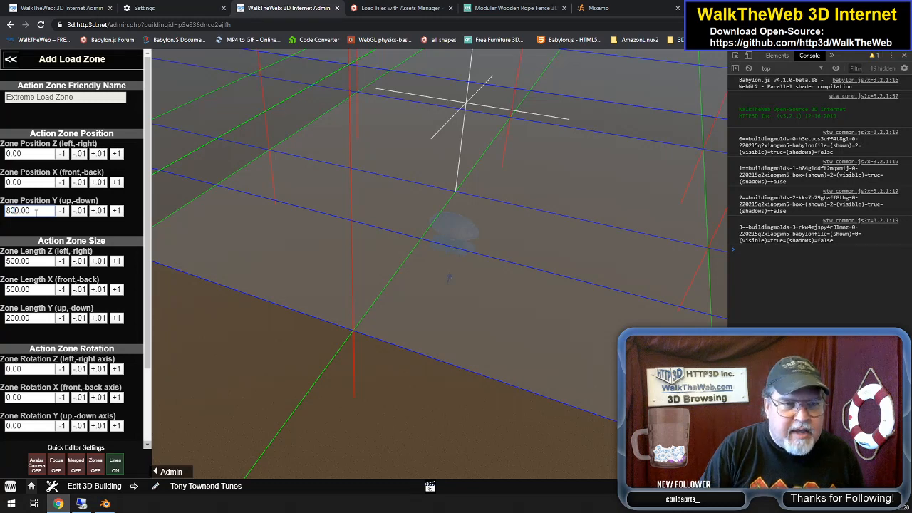
pyautogui.press('BackSpace')
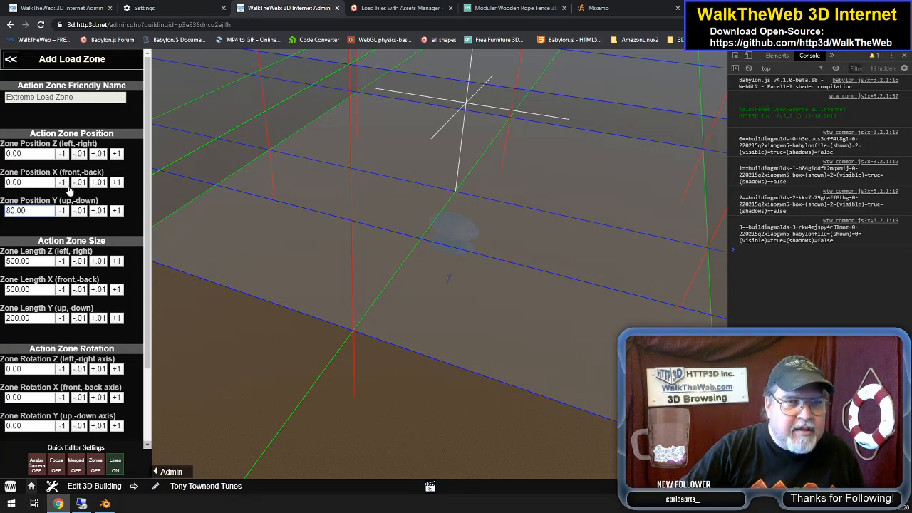
pyautogui.click(32, 183)
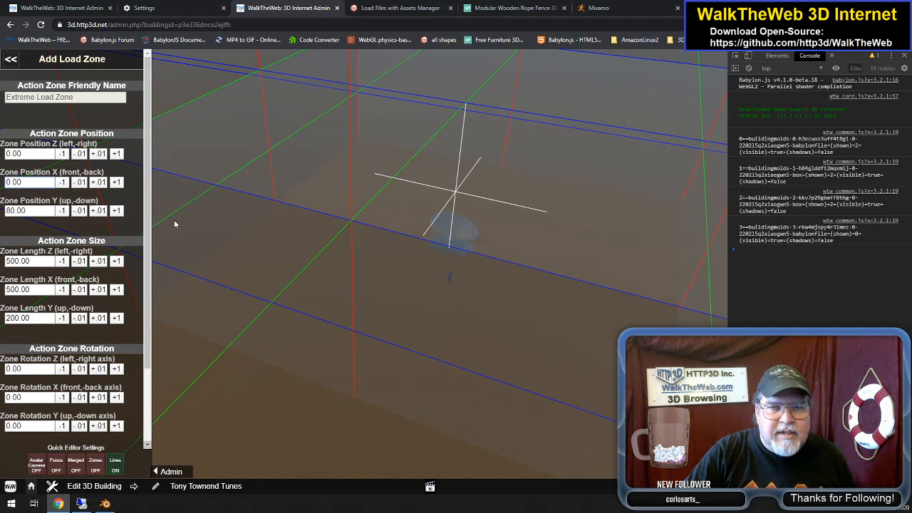
# Try shifting the Extreme Load Zone along its front-back X position, then restore that position to 0.00
pyautogui.click(116, 182)
pyautogui.click(116, 182)
pyautogui.click(117, 182)
pyautogui.click(116, 183)
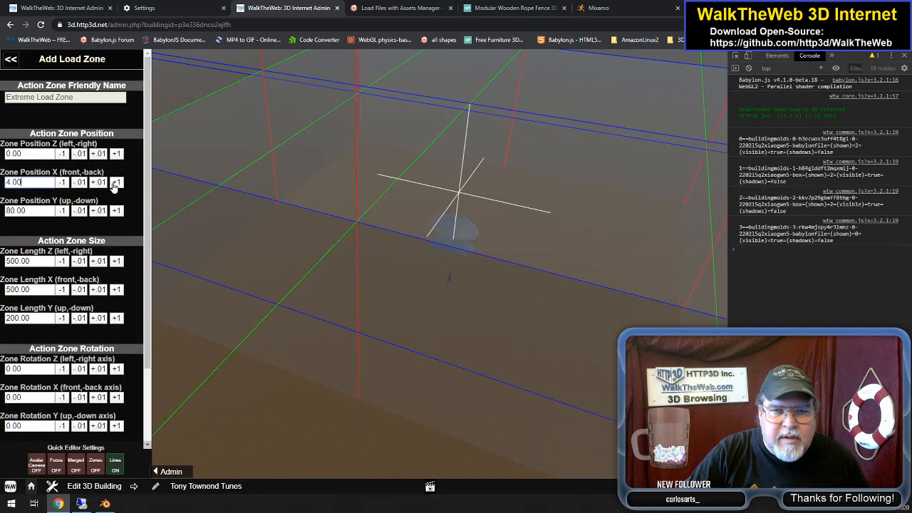
pyautogui.click(117, 182)
pyautogui.click(117, 182)
pyautogui.click(63, 183)
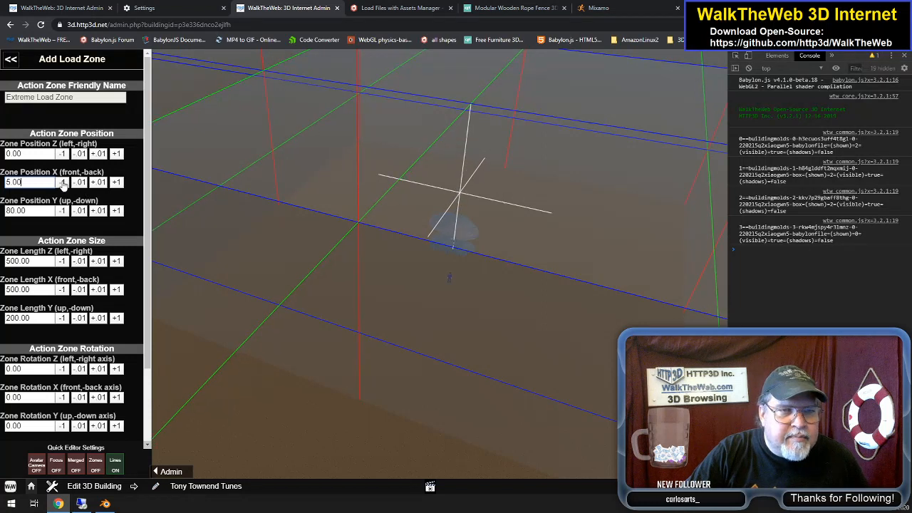
pyautogui.click(63, 183)
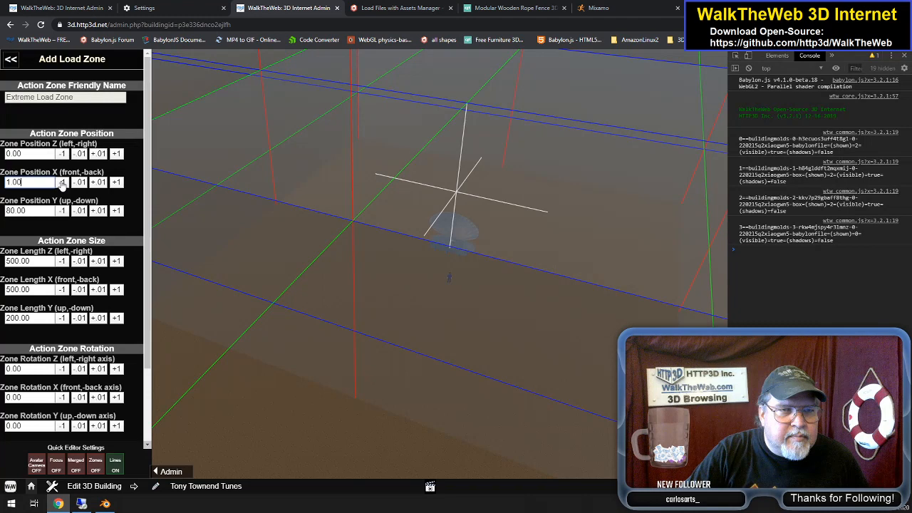
pyautogui.click(63, 182)
# Shift the Extreme Load Zone to a left-right Z position of -50.00 and save the action zone
pyautogui.click(116, 154)
pyautogui.click(116, 154)
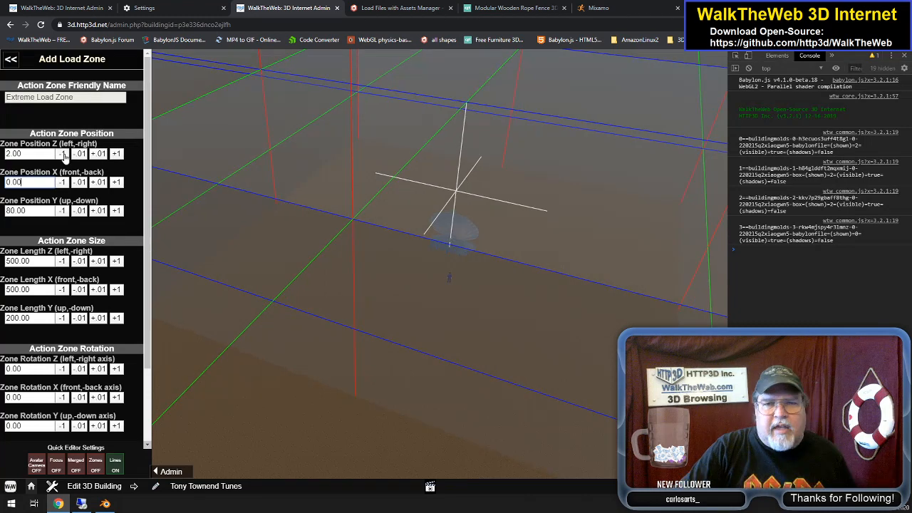
pyautogui.click(63, 155)
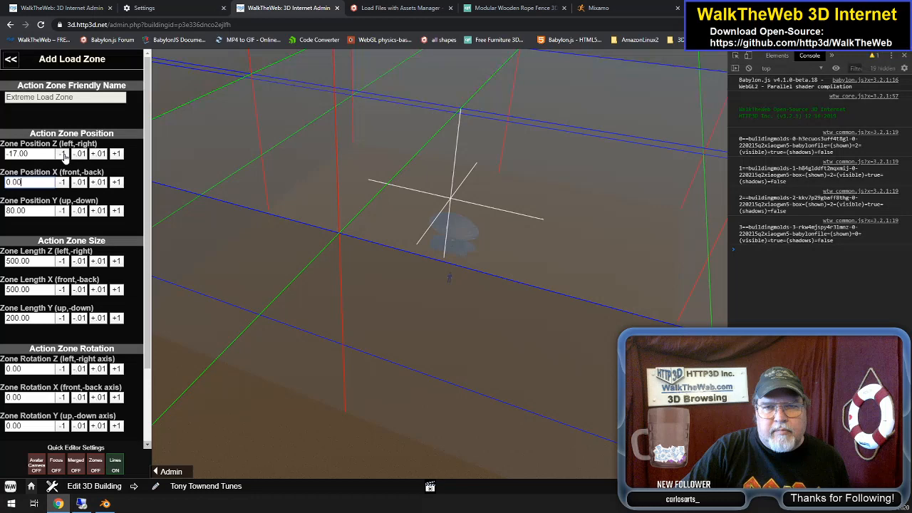
pyautogui.click(63, 154)
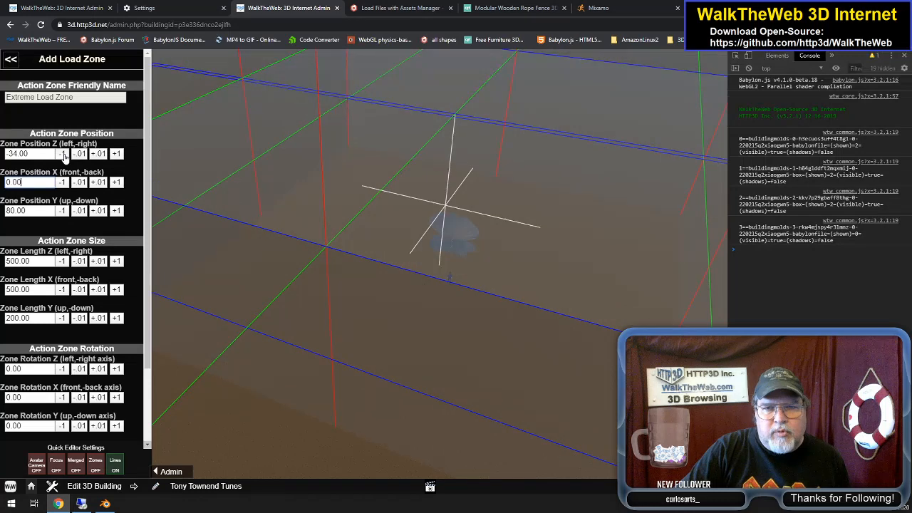
pyautogui.click(63, 155)
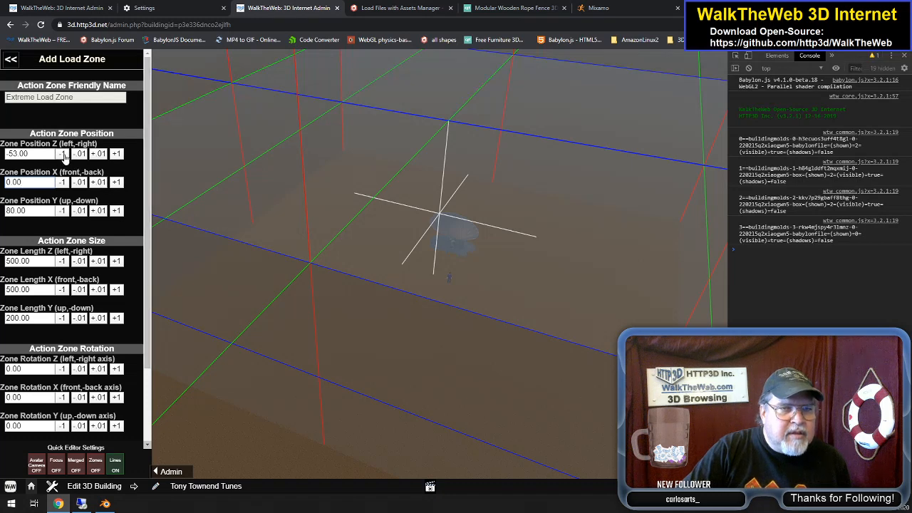
pyautogui.click(117, 154)
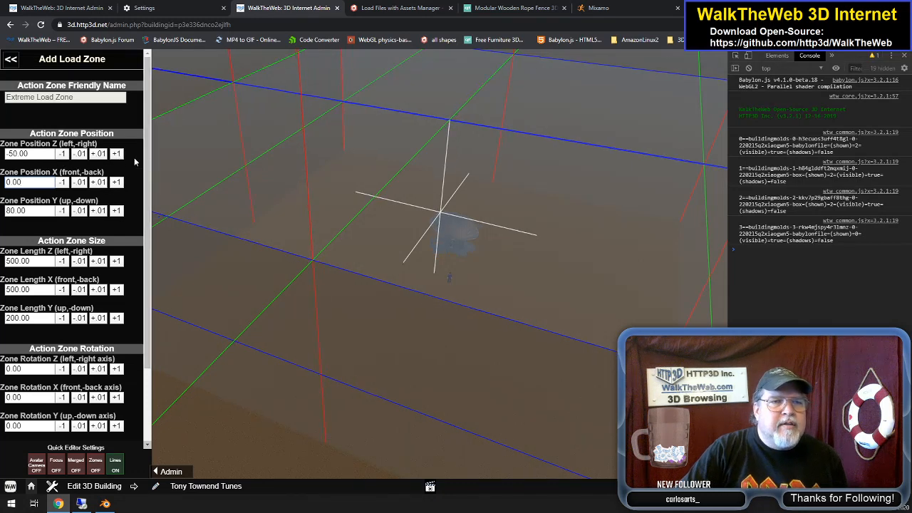
pyautogui.scroll(-2, 147, 335)
pyautogui.click(74, 423)
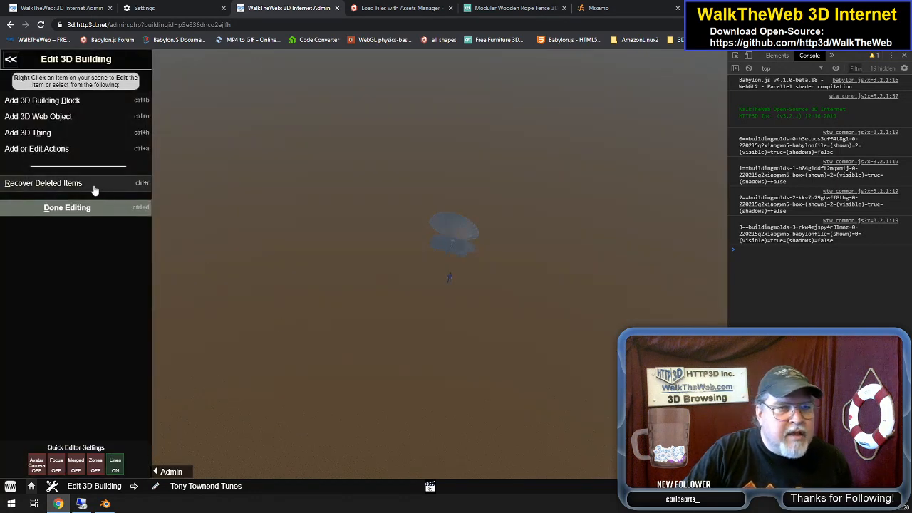
# Set the left-right Z position of the building's High - Load when far action zone to -40.00 and save it
pyautogui.click(58, 149)
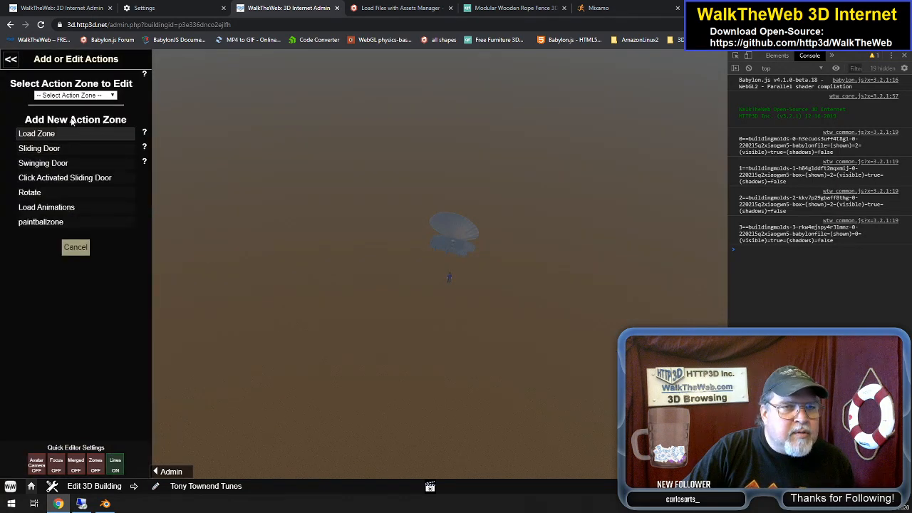
pyautogui.click(75, 96)
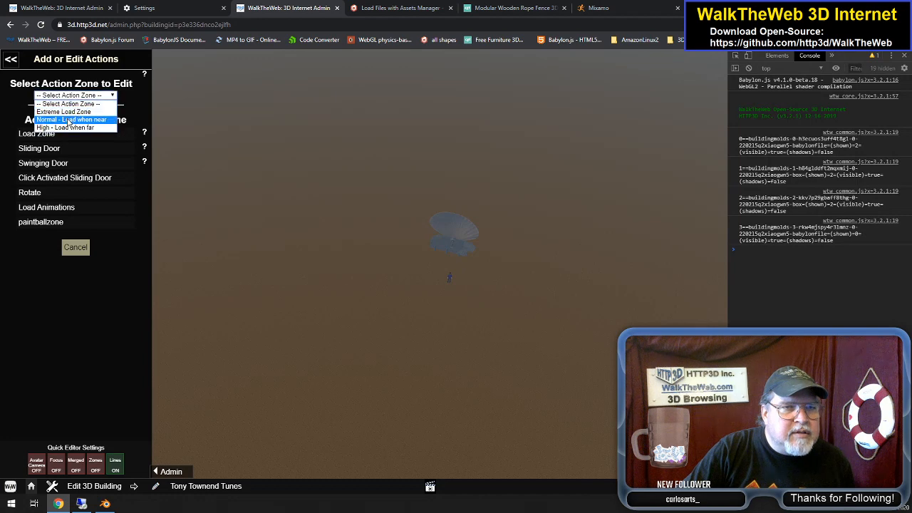
pyautogui.click(64, 127)
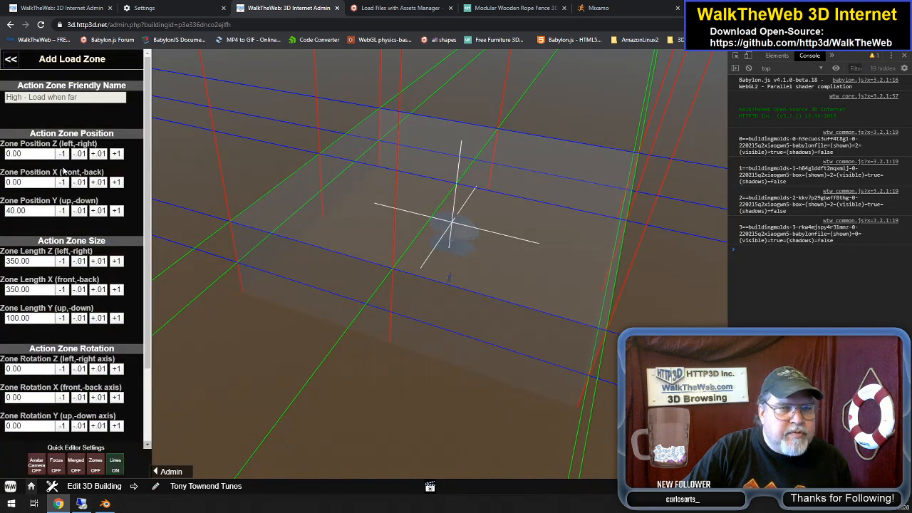
pyautogui.click(62, 154)
pyautogui.click(62, 155)
pyautogui.click(62, 154)
pyautogui.click(62, 154)
pyautogui.click(62, 155)
pyautogui.click(62, 155)
pyautogui.click(62, 155)
pyautogui.click(62, 156)
pyautogui.click(62, 155)
pyautogui.click(62, 155)
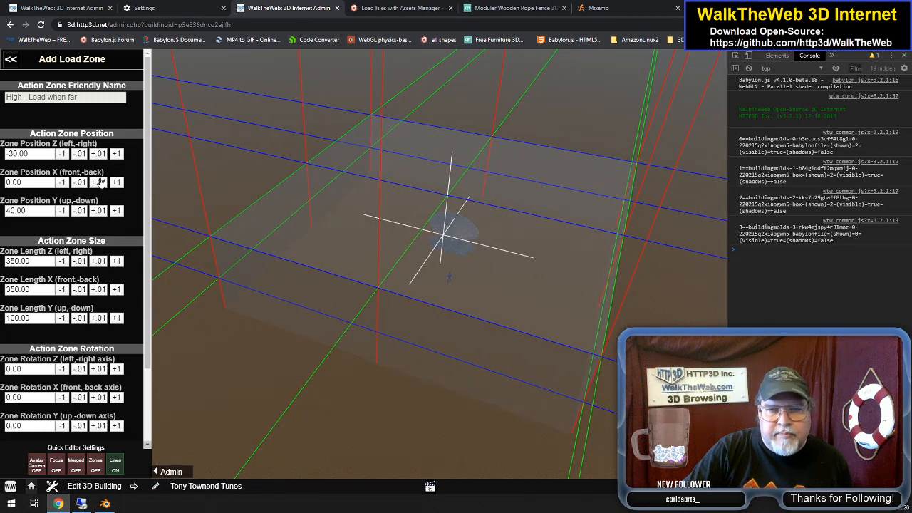
pyautogui.click(62, 155)
pyautogui.click(62, 155)
pyautogui.click(62, 155)
pyautogui.click(62, 155)
pyautogui.click(62, 155)
pyautogui.click(62, 155)
pyautogui.click(62, 156)
pyautogui.click(62, 156)
pyautogui.click(62, 156)
pyautogui.click(62, 155)
pyautogui.click(63, 156)
pyautogui.click(62, 156)
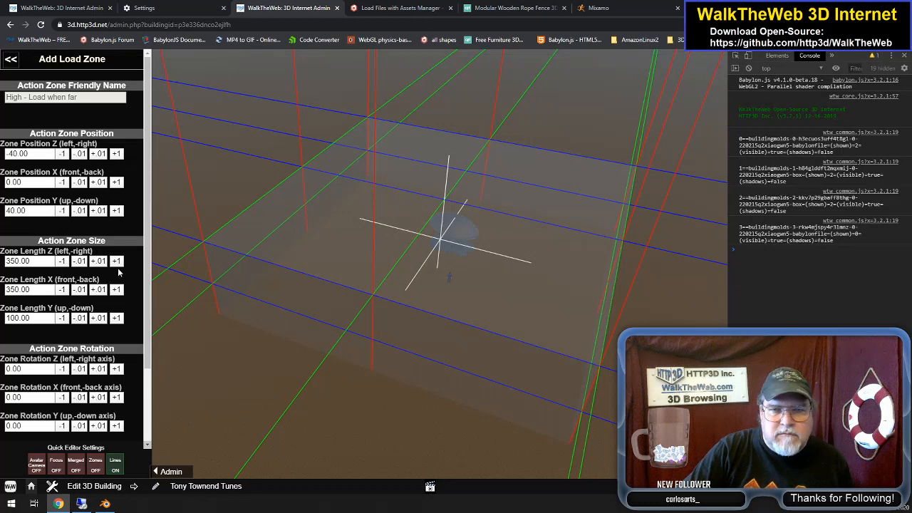
pyautogui.scroll(-2, 146, 235)
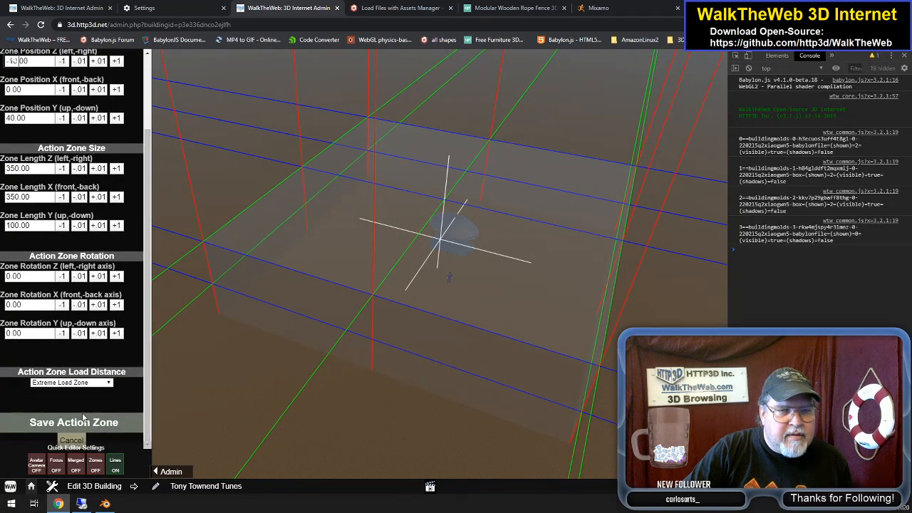
pyautogui.click(78, 423)
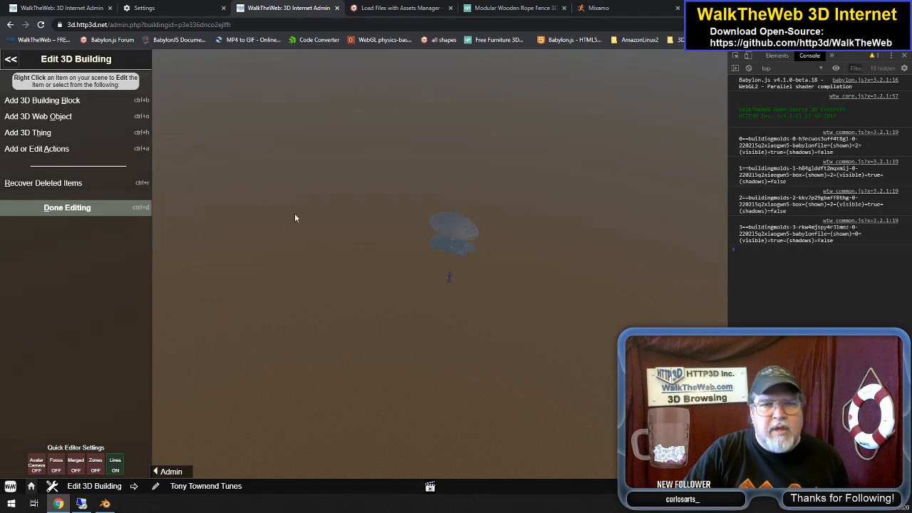
# Switch to the Demo Beach community's admin page and reload it
pyautogui.click(93, 8)
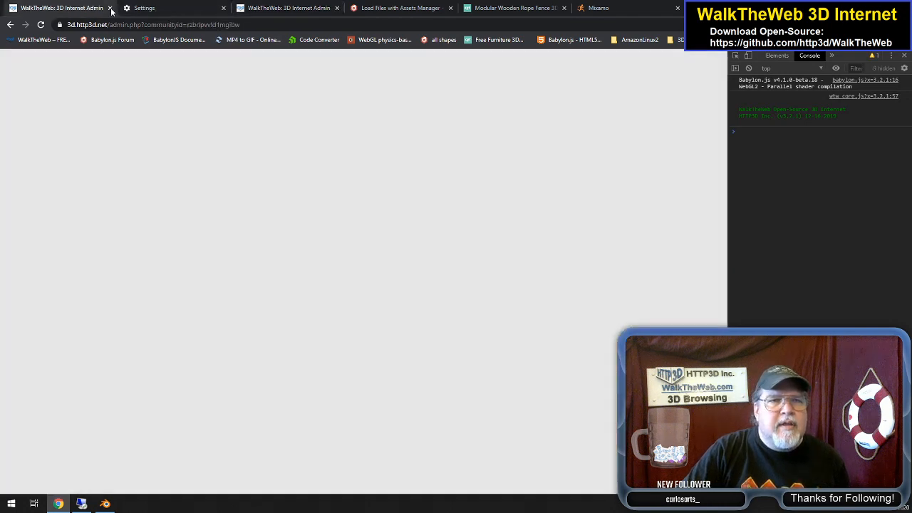
pyautogui.click(173, 26)
pyautogui.press('Return')
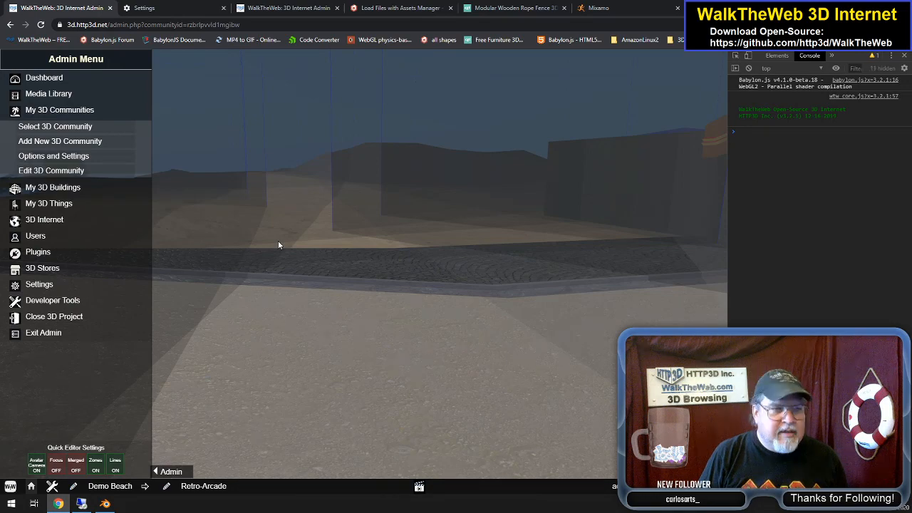
# Look around the Demo Beach street to examine how the buildings and load zones near the Webby Store and arcade load in
pyautogui.press('Right')
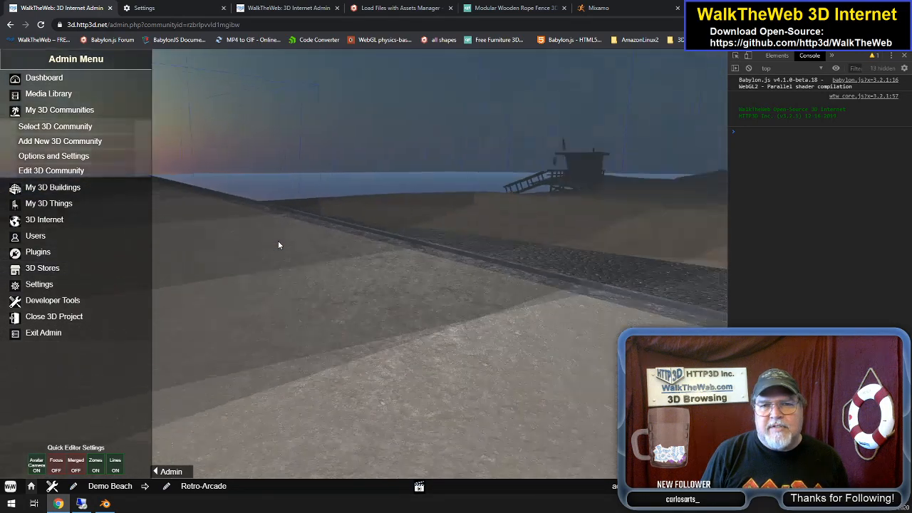
pyautogui.press('Right')
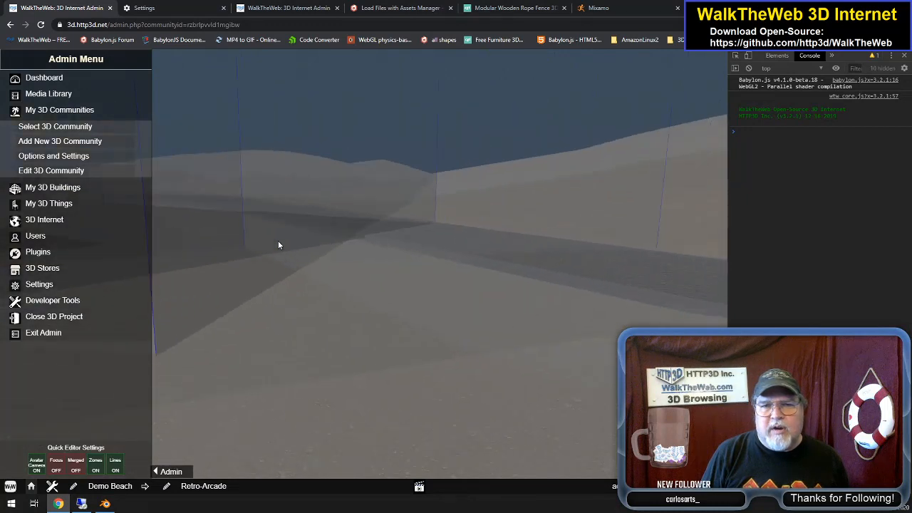
pyautogui.press('Left')
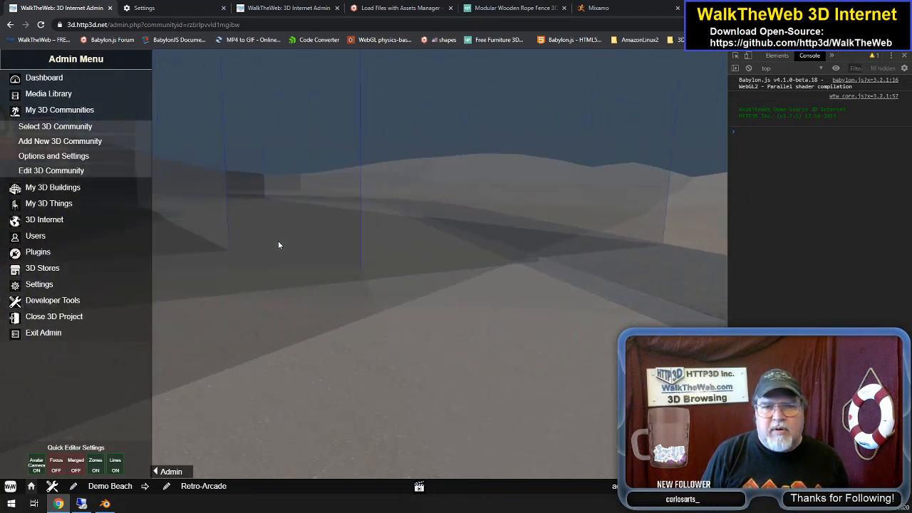
pyautogui.press('Right')
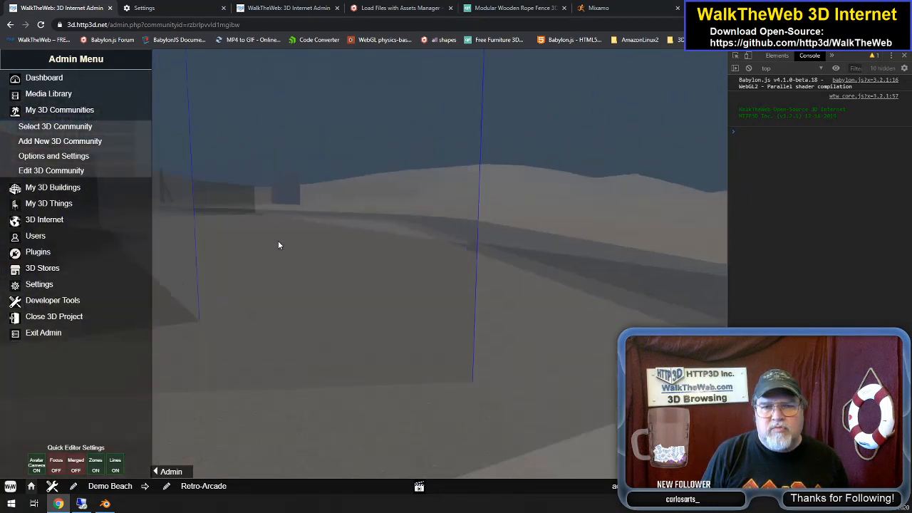
pyautogui.press('Left')
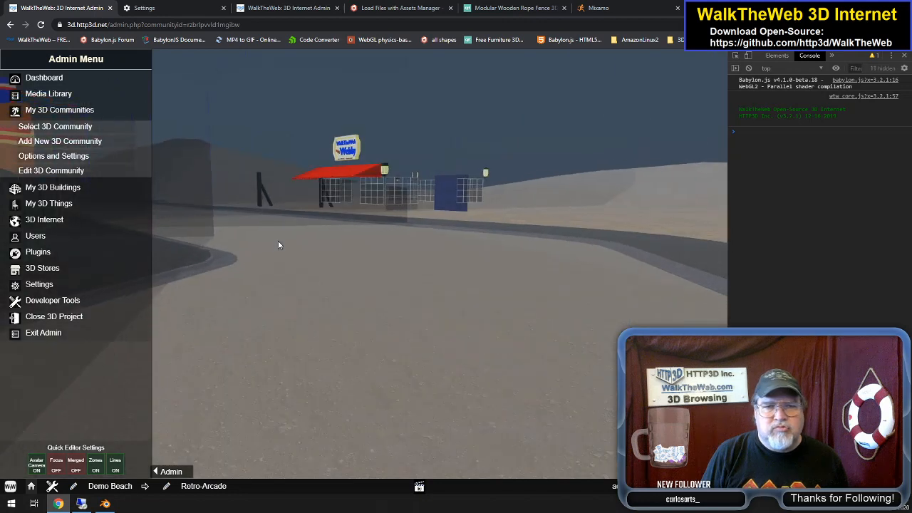
pyautogui.press('Left')
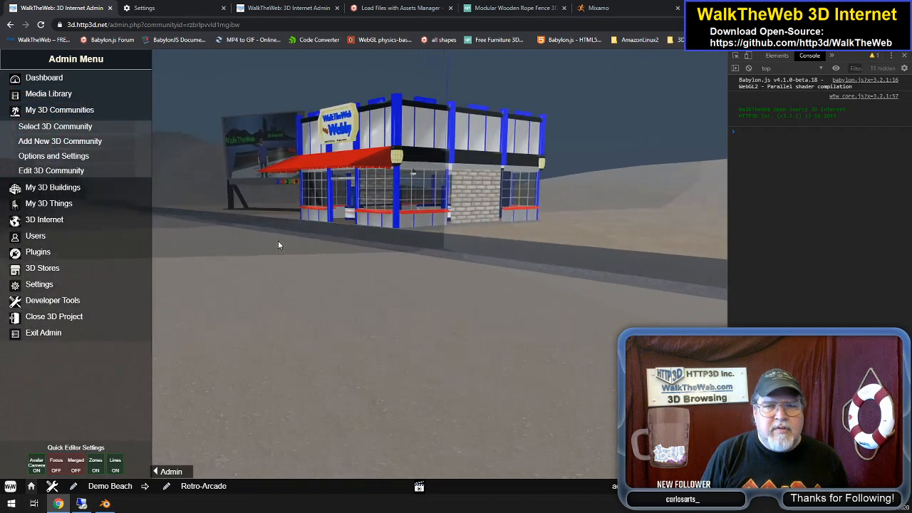
pyautogui.press('Right')
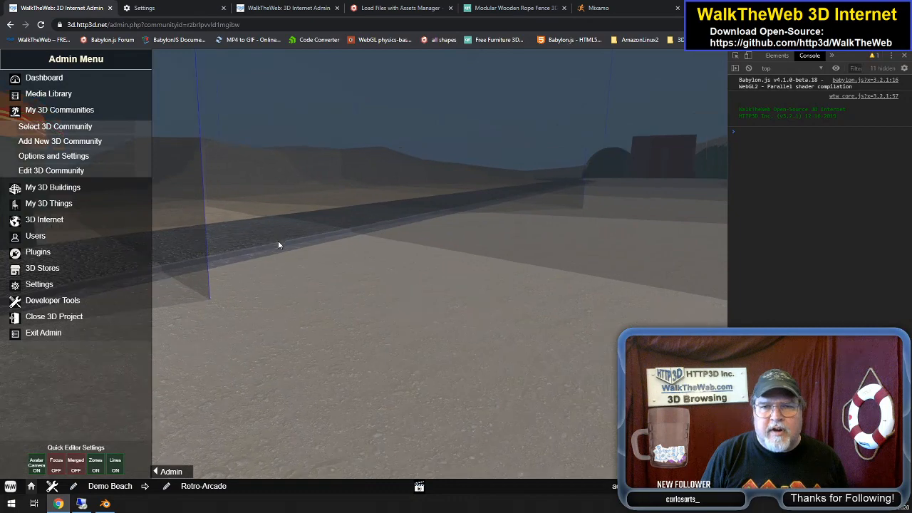
pyautogui.press('Left')
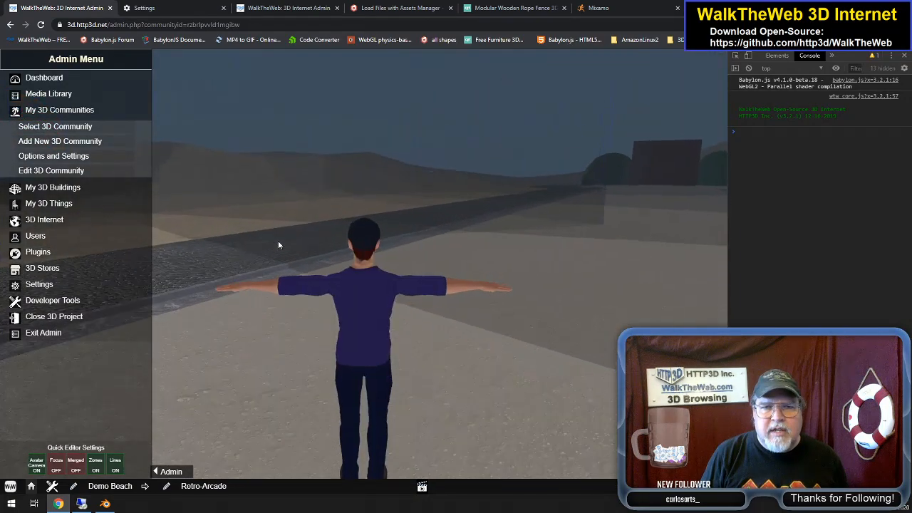
pyautogui.press('Left')
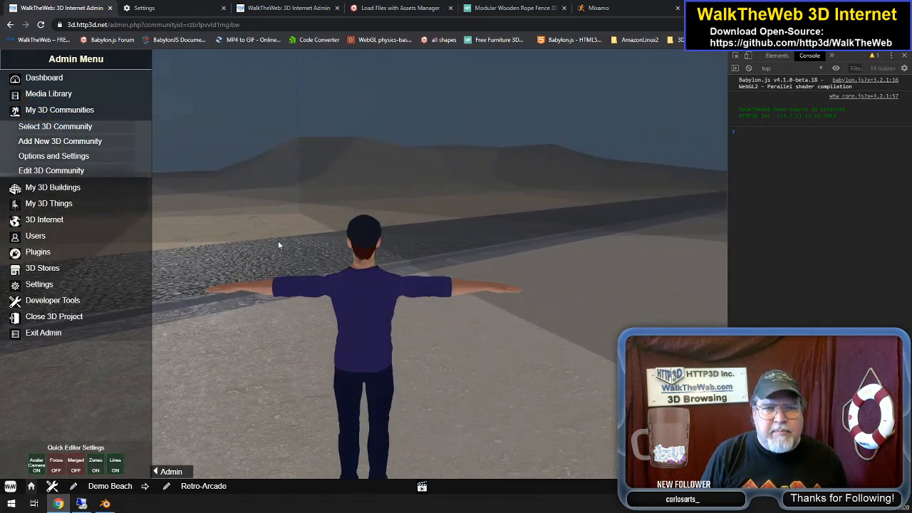
pyautogui.press('Left')
pyautogui.press('Right')
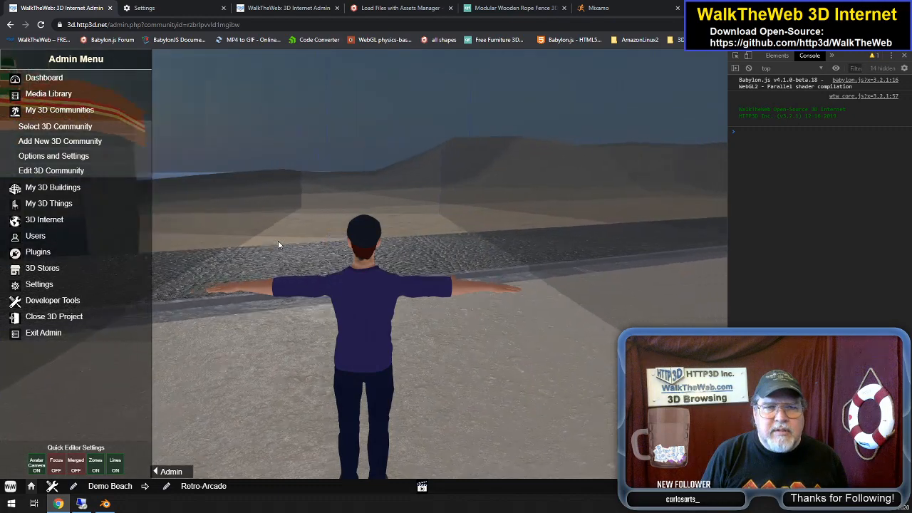
pyautogui.press('Left')
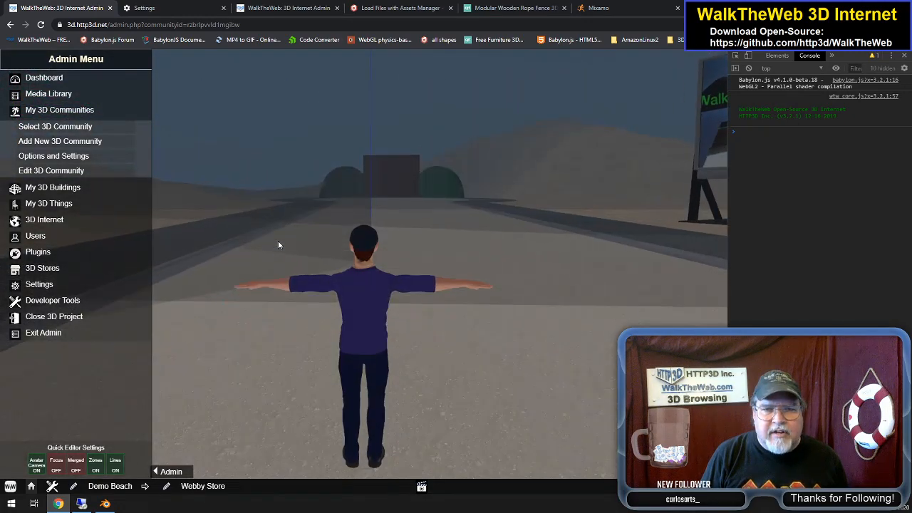
# Walk the avatar back and forth across the load zone boundary to check when the building across the road loads
pyautogui.press('Up')
pyautogui.press('Left')
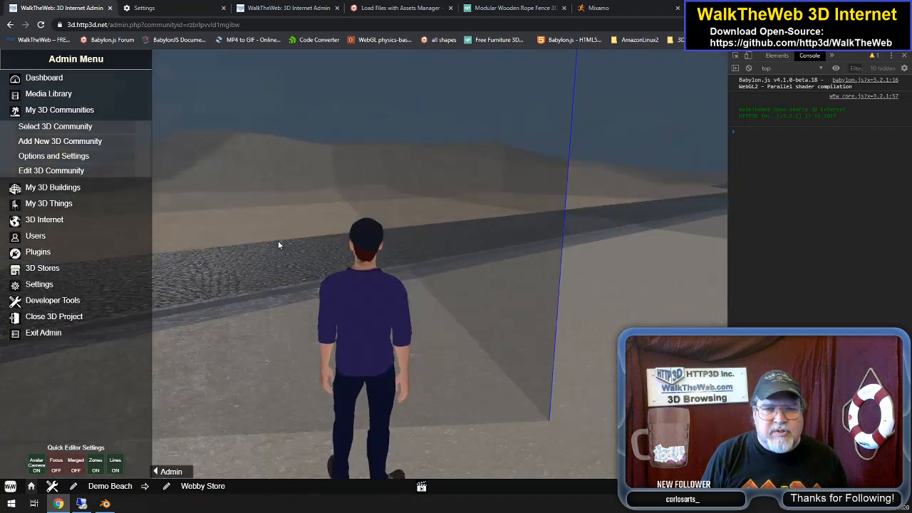
pyautogui.press('Right')
pyautogui.press('Up')
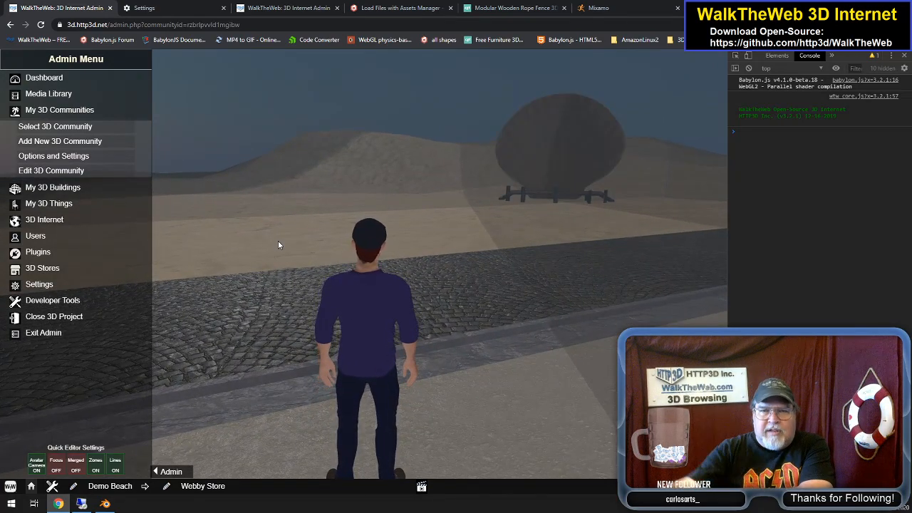
pyautogui.press('Down')
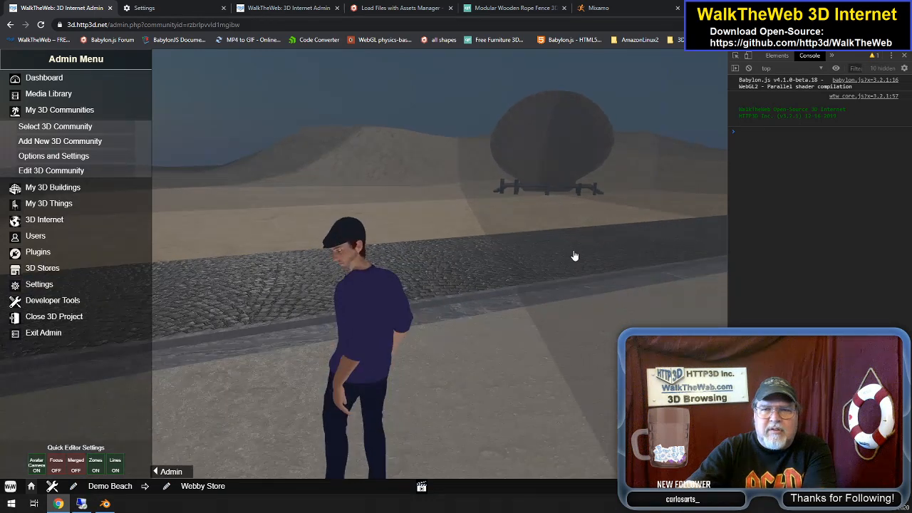
pyautogui.press('Down')
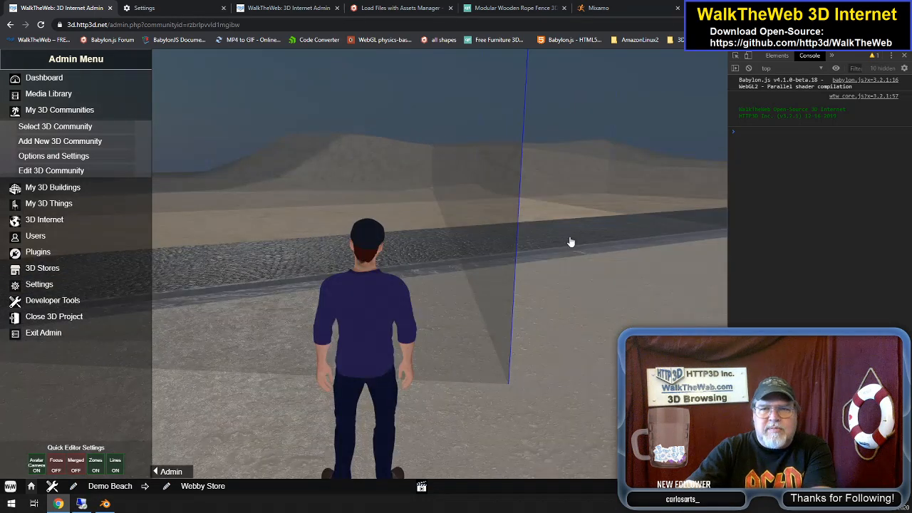
pyautogui.press('Left')
pyautogui.press('Right')
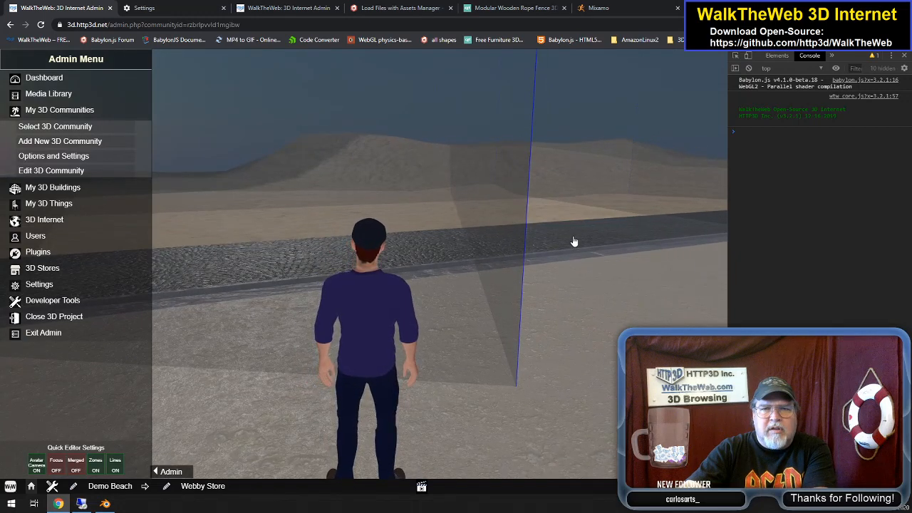
pyautogui.press('Up')
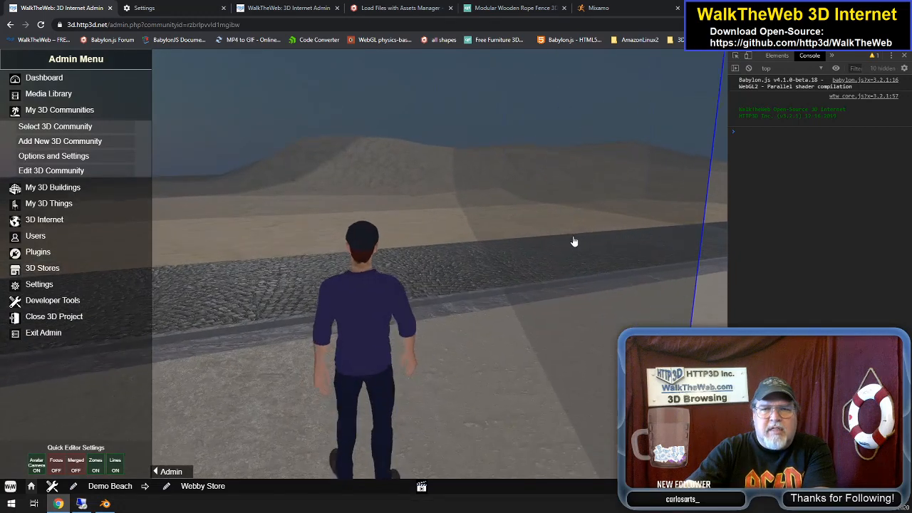
pyautogui.press('Down')
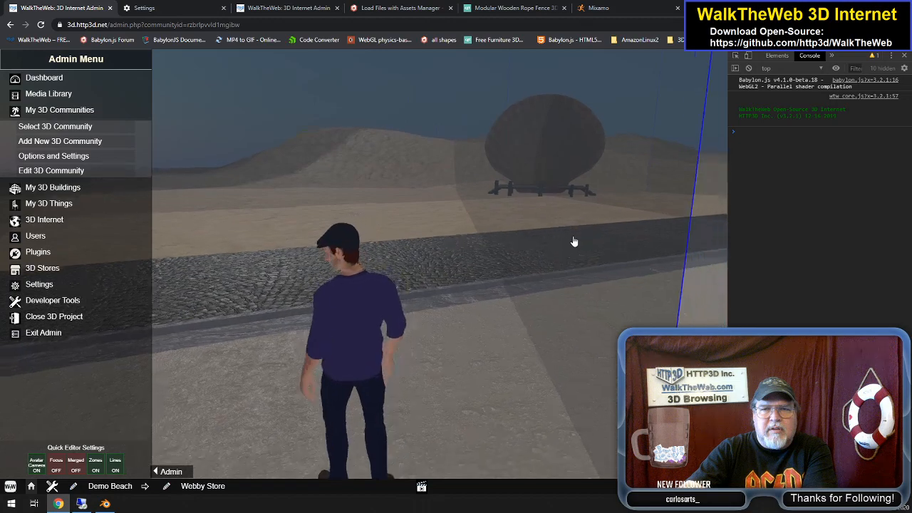
# Walk and turn the avatar around the street to examine the load zone edges facing the dunes and the sunset
pyautogui.press('Right')
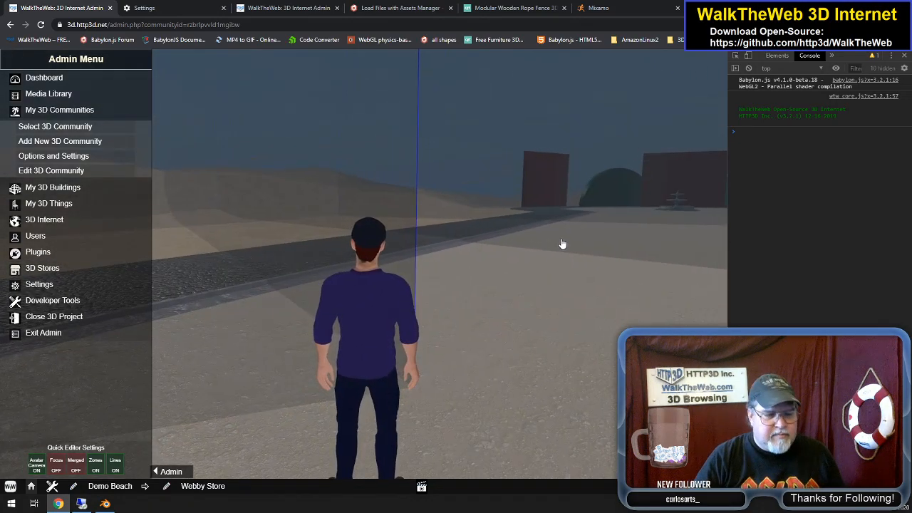
pyautogui.press('Left')
pyautogui.press('Up')
pyautogui.press('Left')
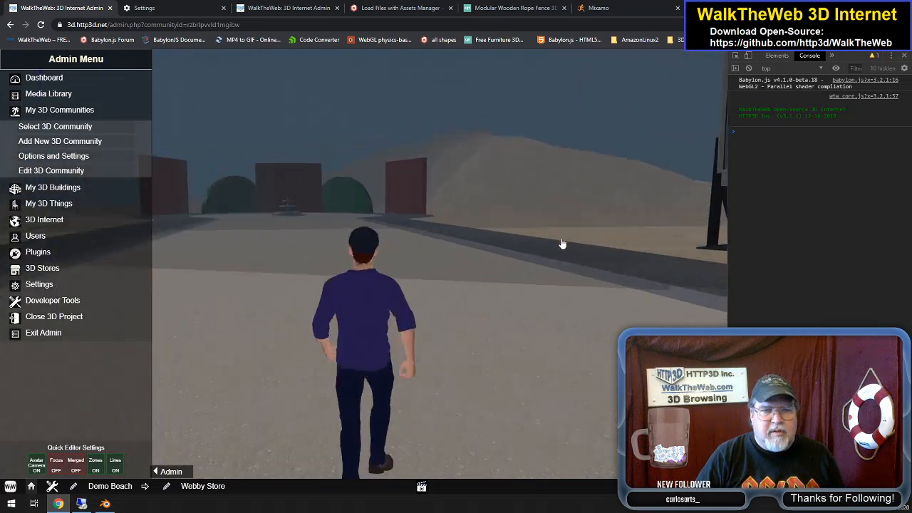
pyautogui.press('Right')
pyautogui.press('Right')
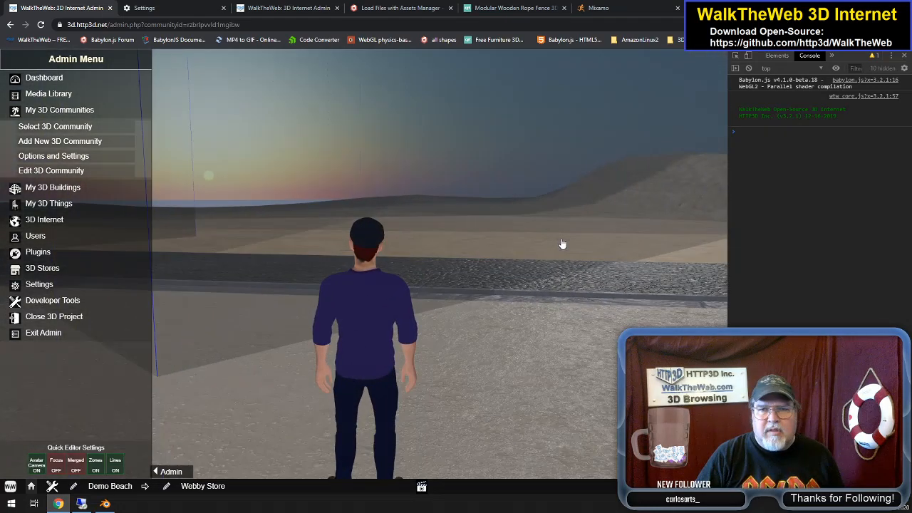
pyautogui.press('Right')
pyautogui.press('Left')
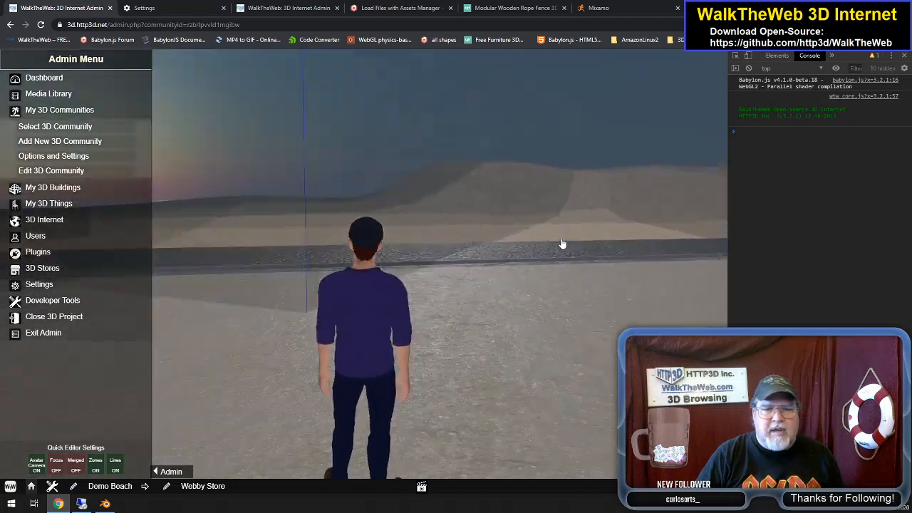
pyautogui.press('Right')
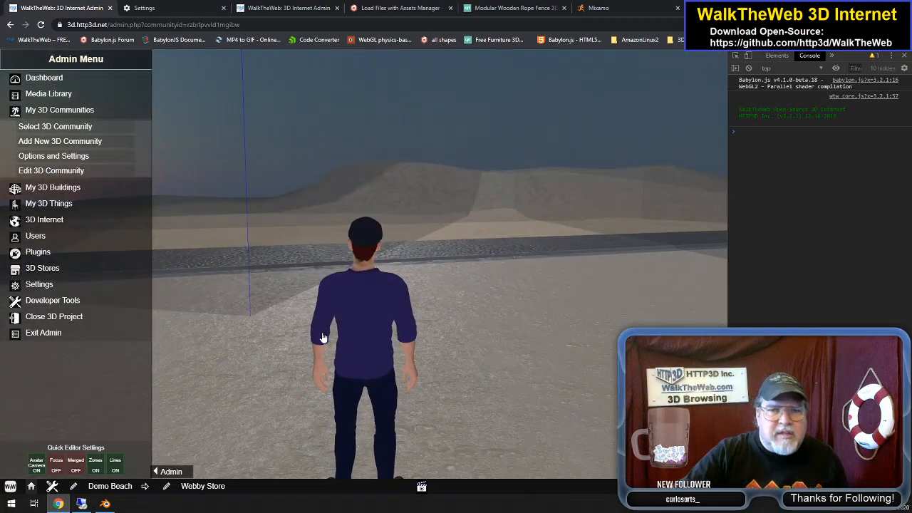
# Toggle the action zone display to refresh it, and inspect the zones overlapping the street around the avatar
pyautogui.click(96, 465)
pyautogui.click(96, 466)
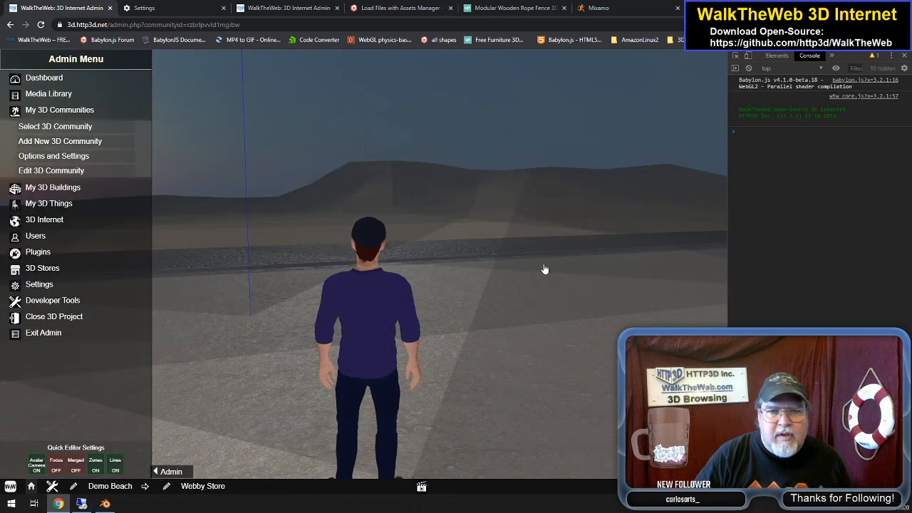
pyautogui.press('Left')
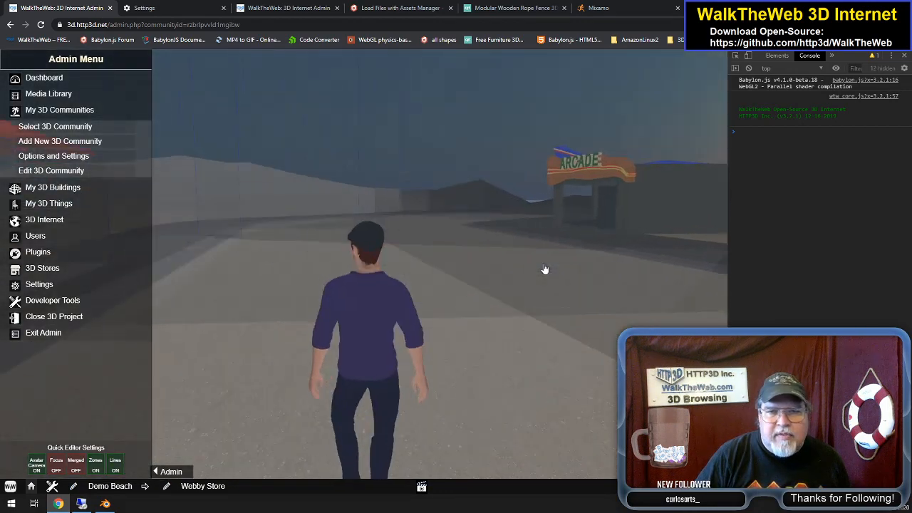
pyautogui.press('Right')
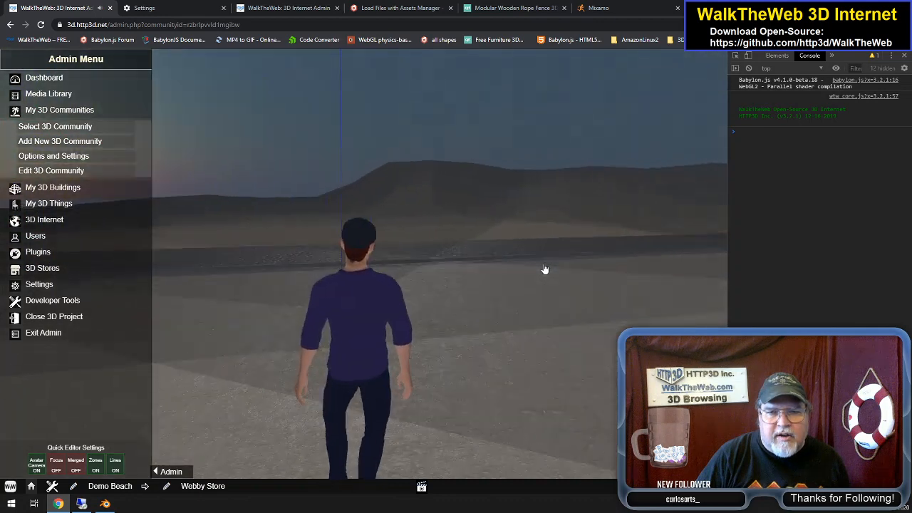
pyautogui.press('Right')
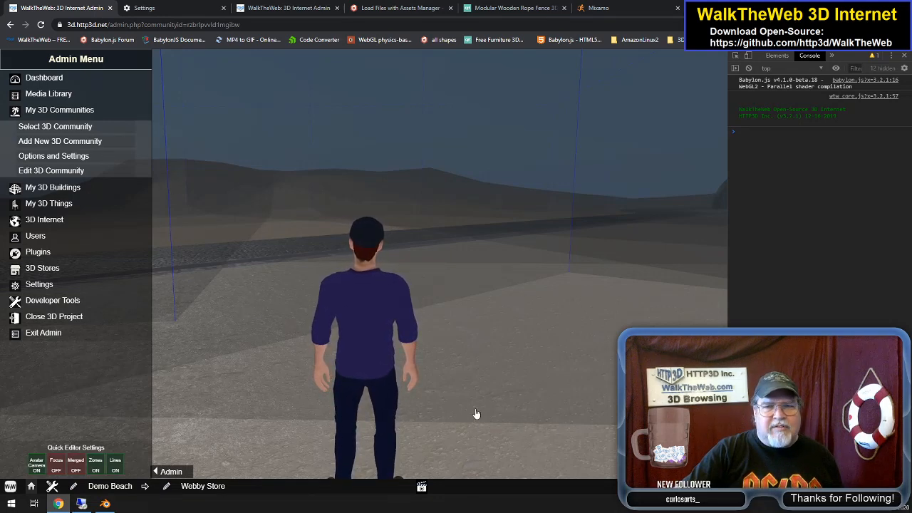
# Walk the avatar along the street toward the arcade and back around to check the load zones there
pyautogui.press('w')
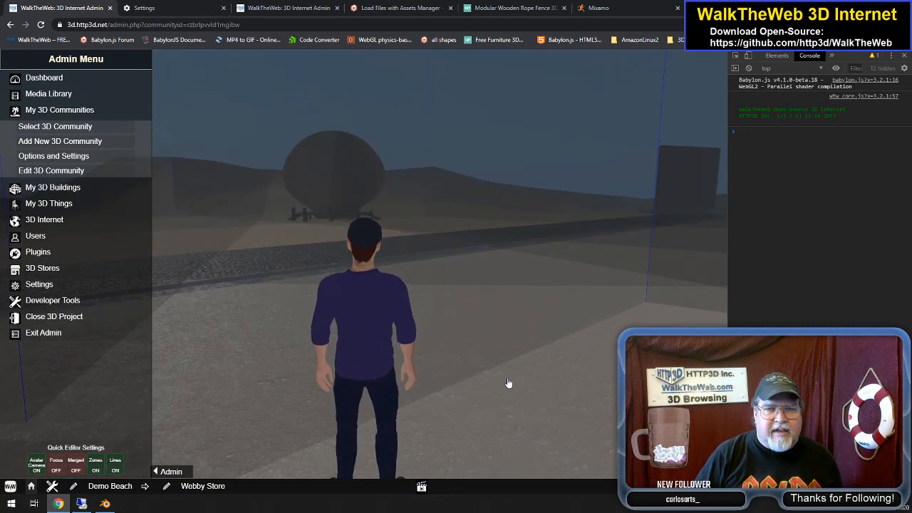
pyautogui.press('d')
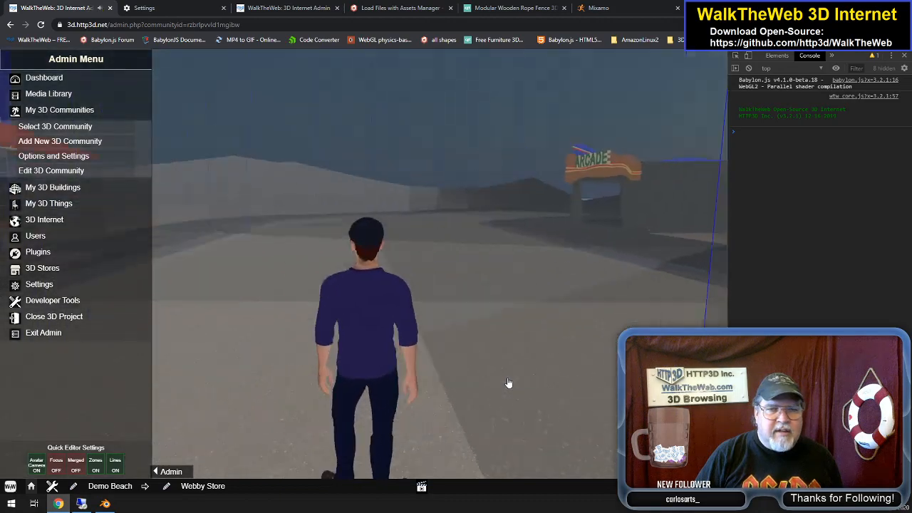
pyautogui.press('a')
pyautogui.press('w')
pyautogui.press('d')
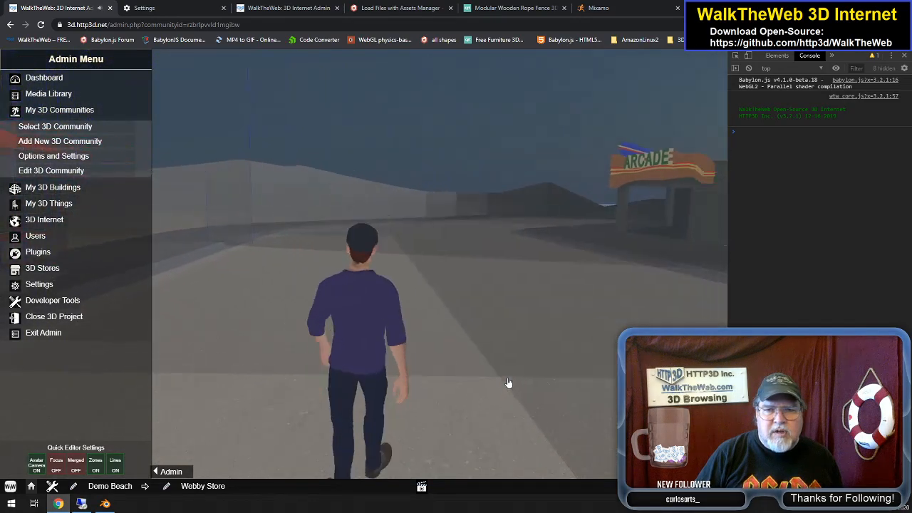
pyautogui.press('d')
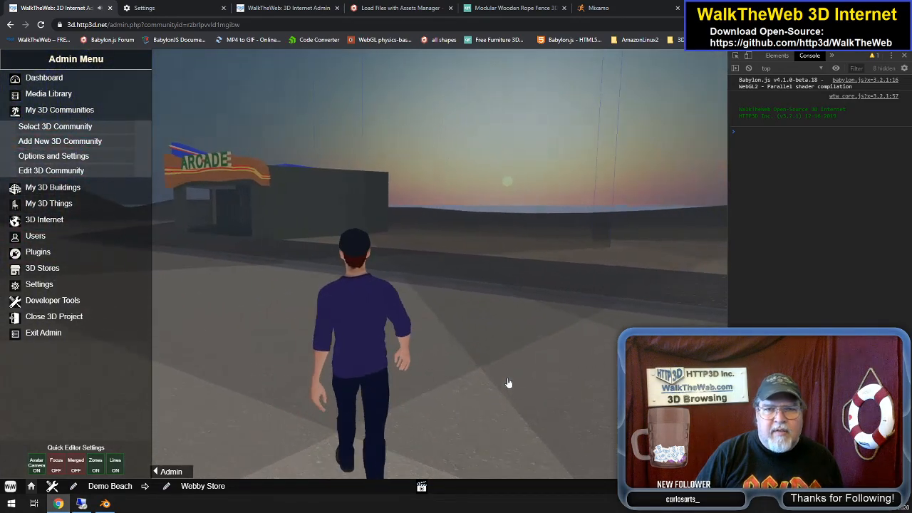
pyautogui.press('a')
pyautogui.press('w')
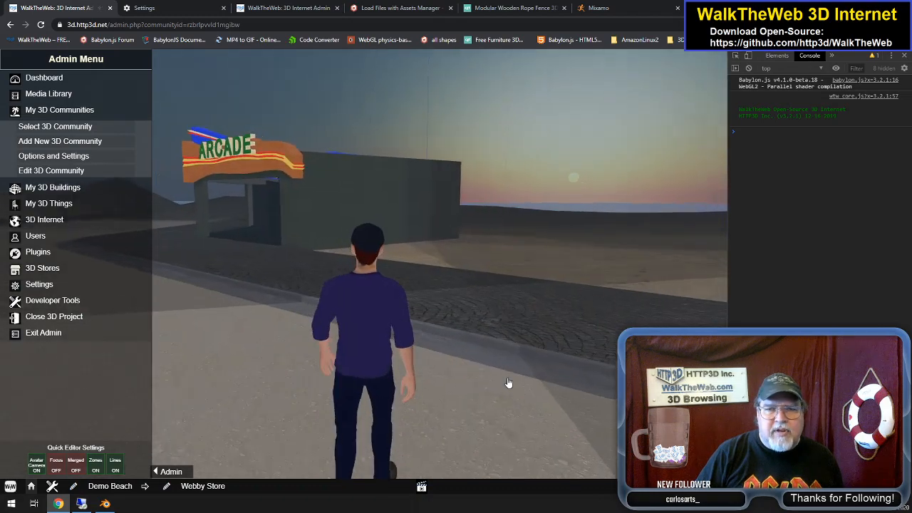
pyautogui.press('d')
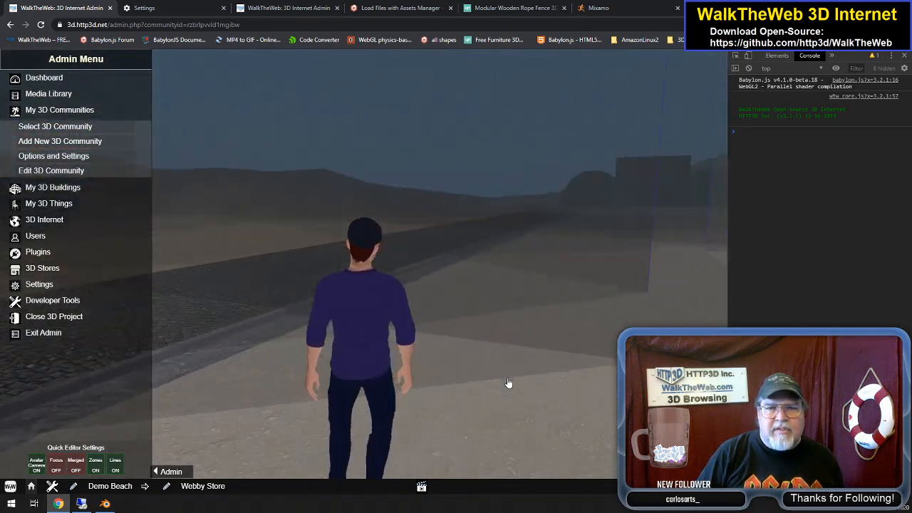
# Walk the avatar along the street between the store and the arcade to check where the shell stage across the road loads
pyautogui.press('a')
pyautogui.press('w')
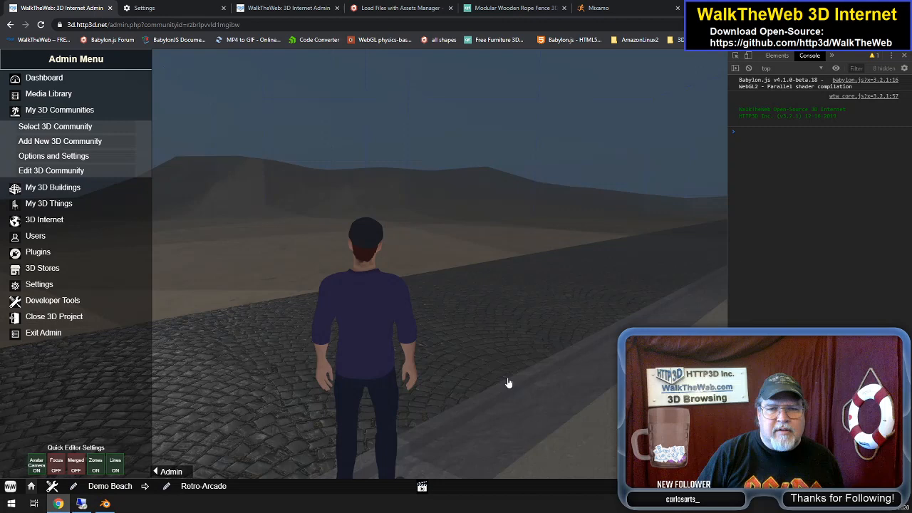
pyautogui.press('a')
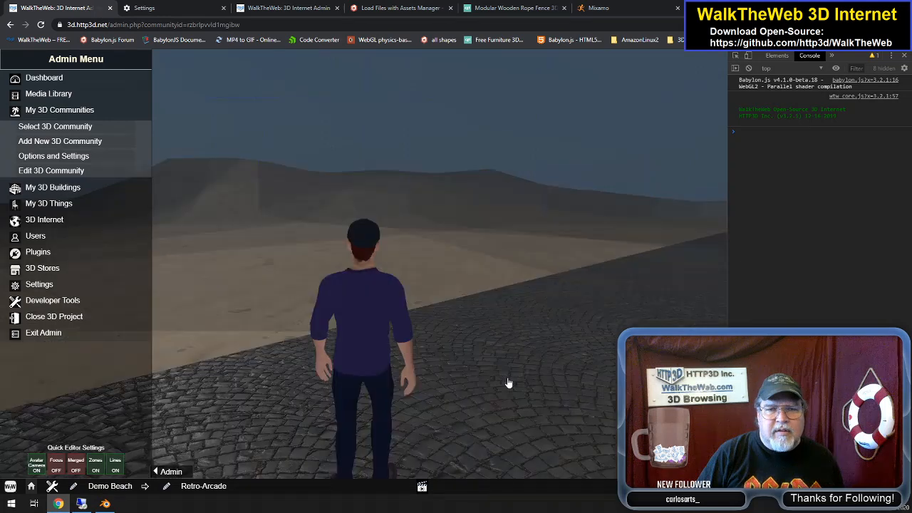
pyautogui.press('d')
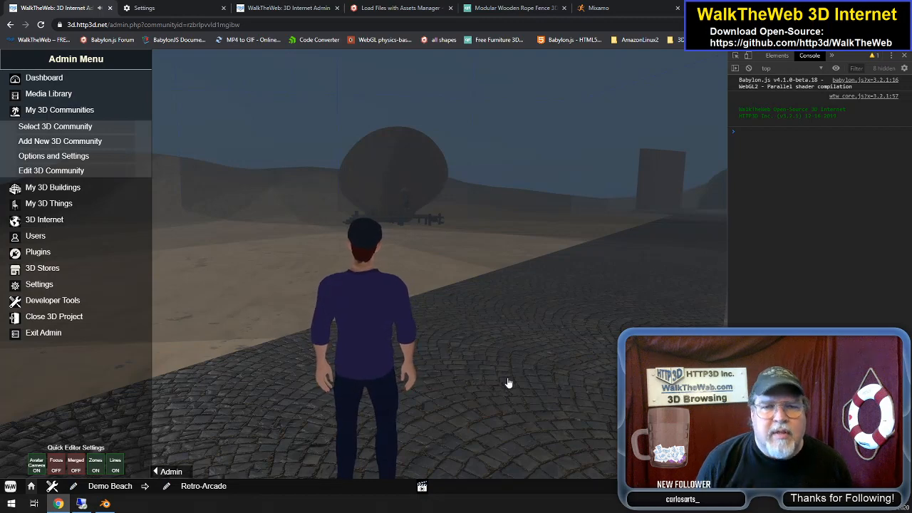
pyautogui.press('d')
pyautogui.press('w')
pyautogui.press('a')
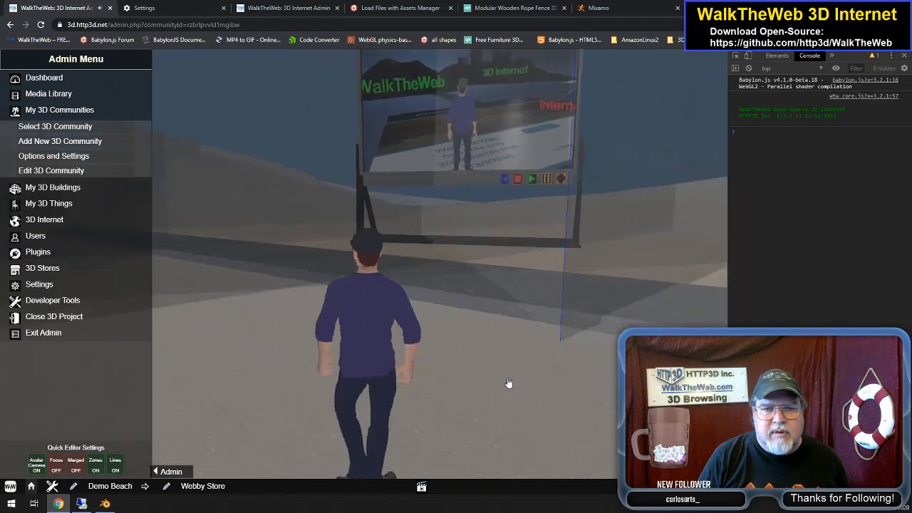
pyautogui.press('a')
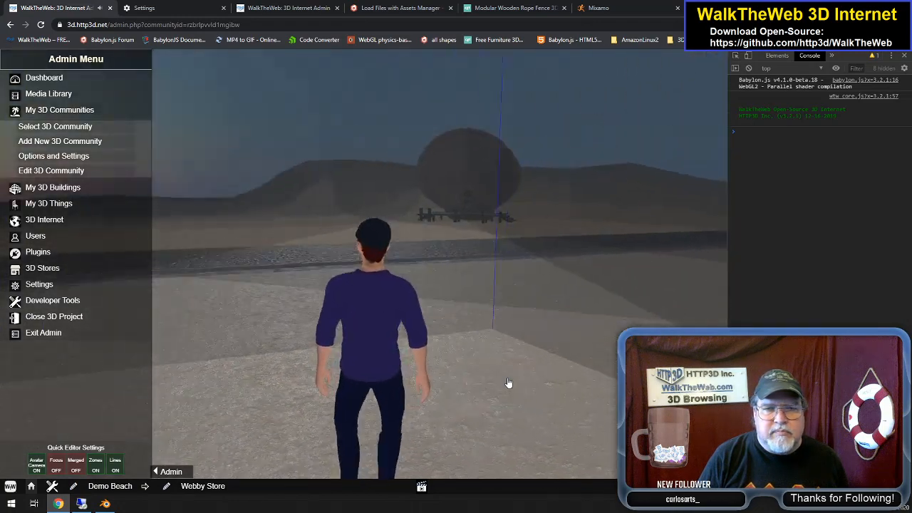
# Move the avatar back and forth across the zone boundary near the Webby Store to examine when the shell stage appears and disappears
pyautogui.press('a')
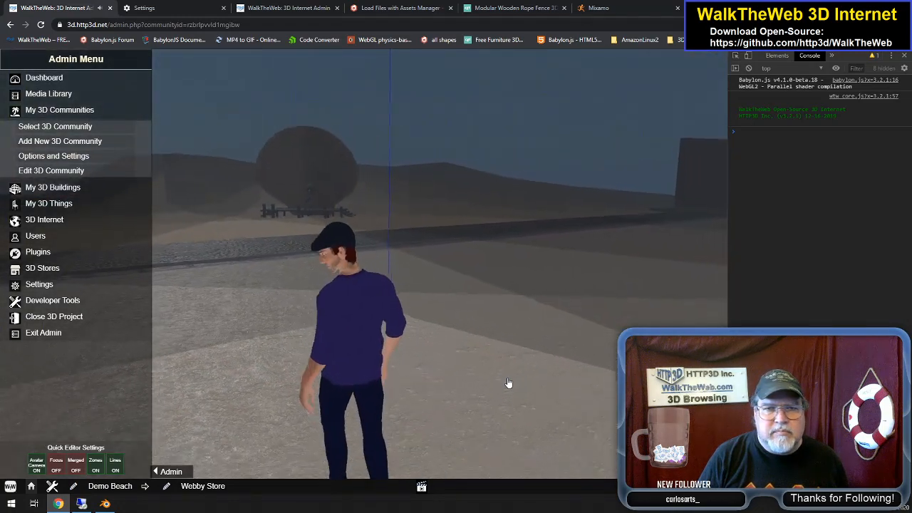
pyautogui.press('a')
pyautogui.press('s')
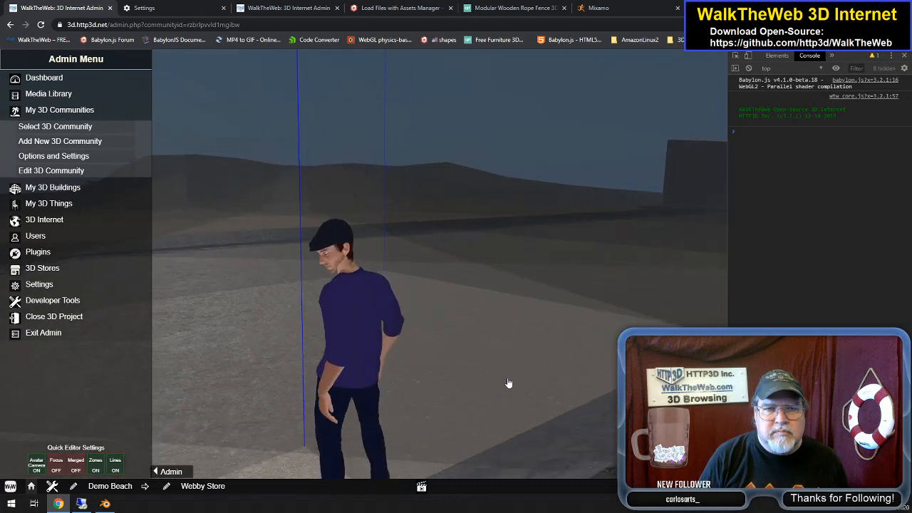
pyautogui.press('w')
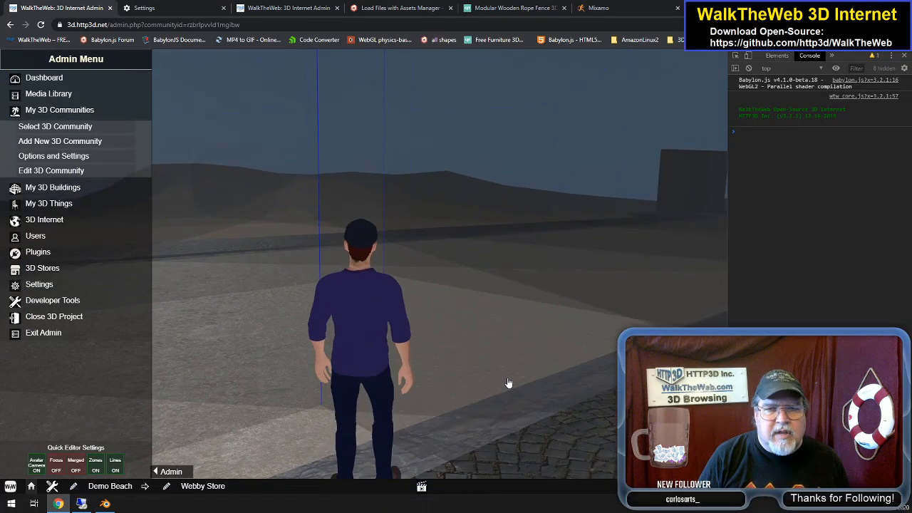
pyautogui.press('w')
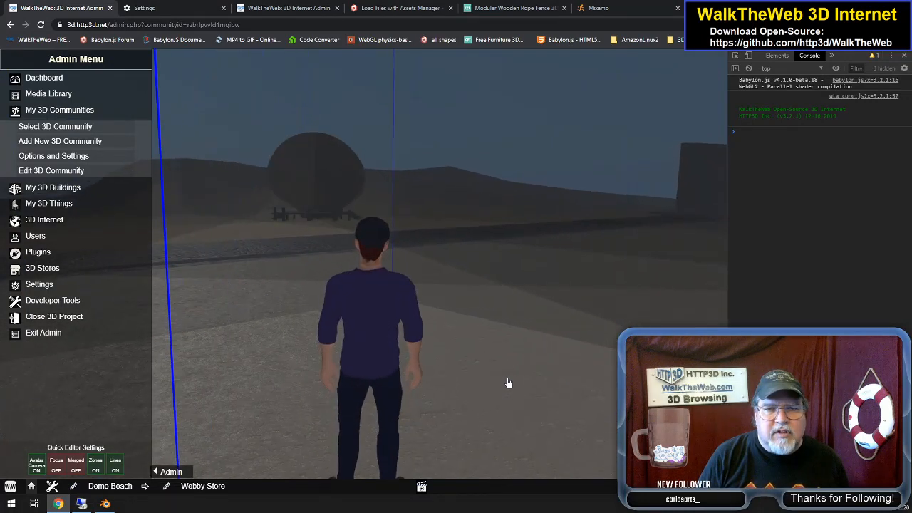
pyautogui.press('w')
pyautogui.press('a')
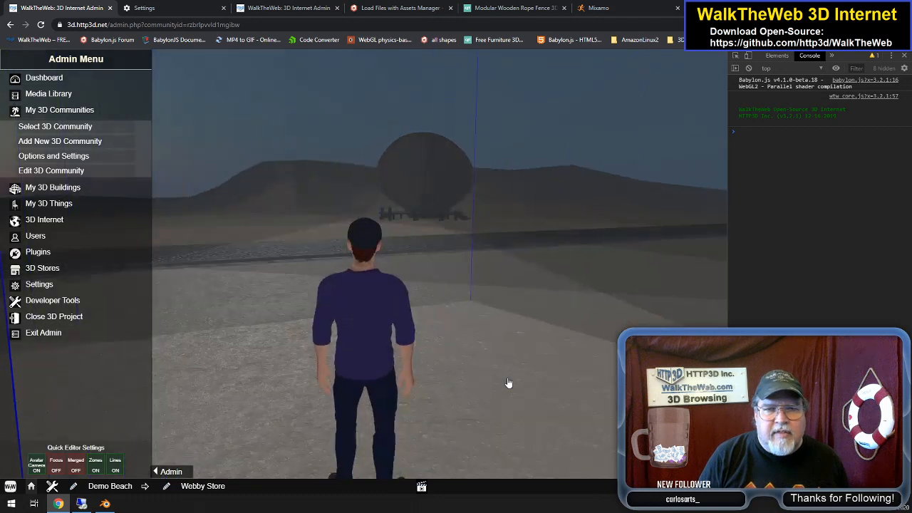
pyautogui.press('d')
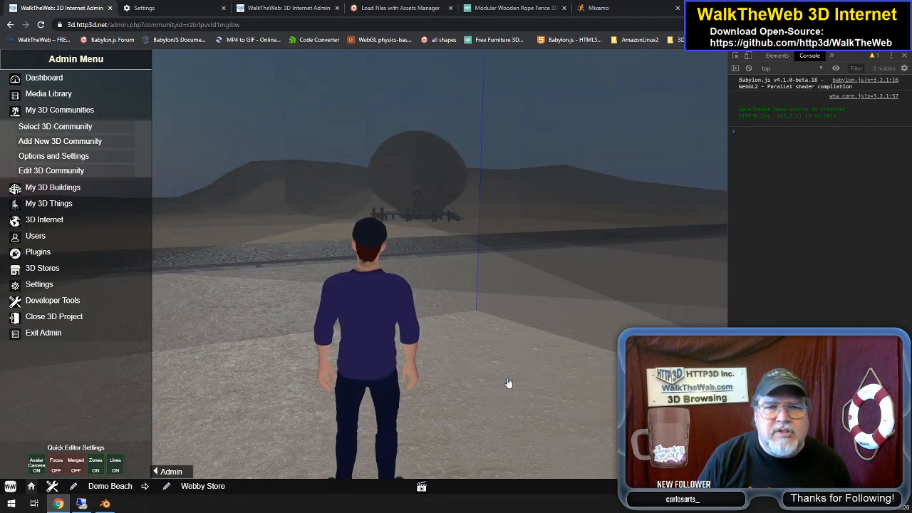
pyautogui.press('s')
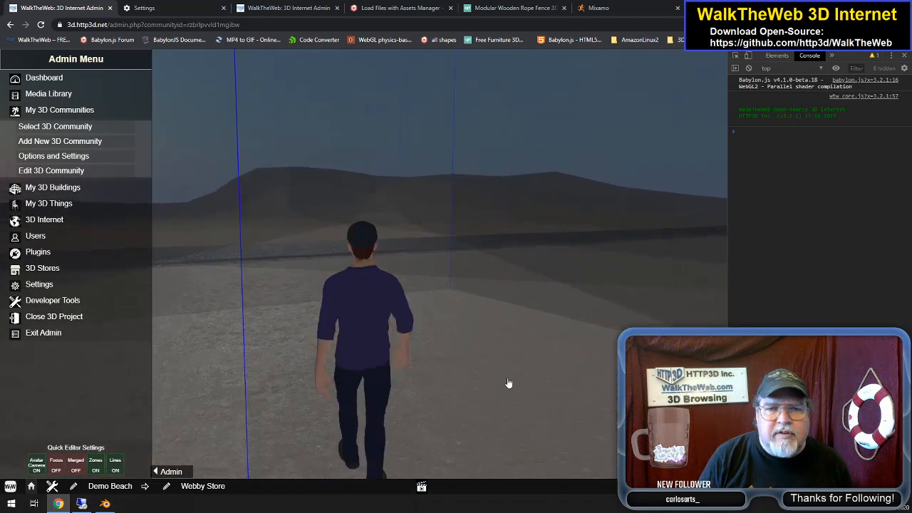
pyautogui.press('a')
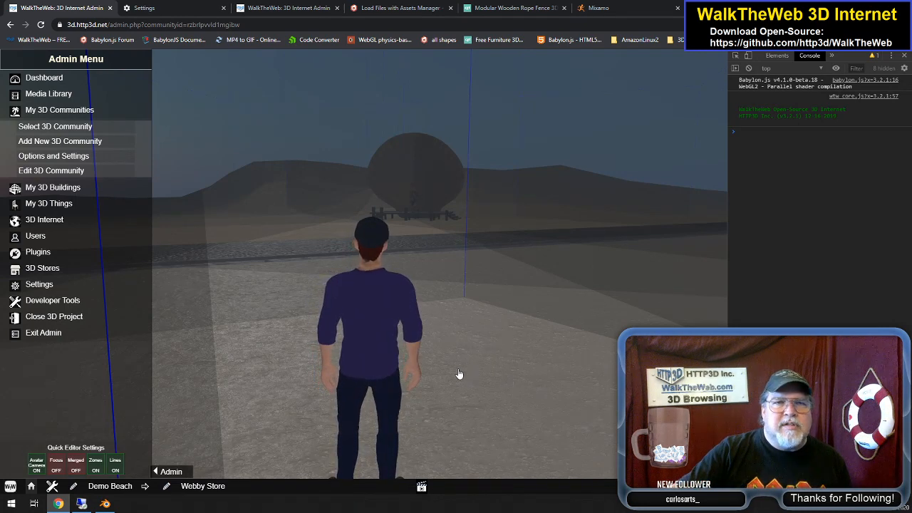
# Switch to the shell stage's building page, reload it, and walk the avatar away from the stage to check its visibility distance
pyautogui.click(287, 8)
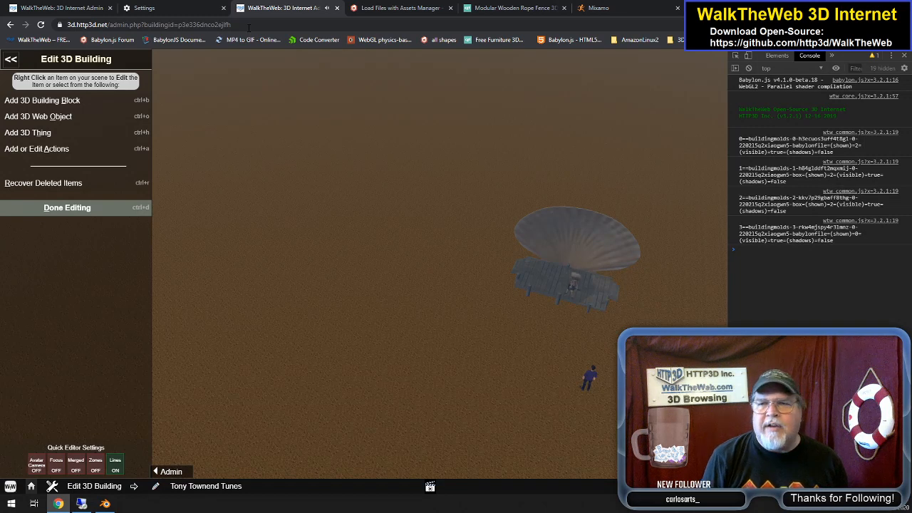
pyautogui.click(249, 25)
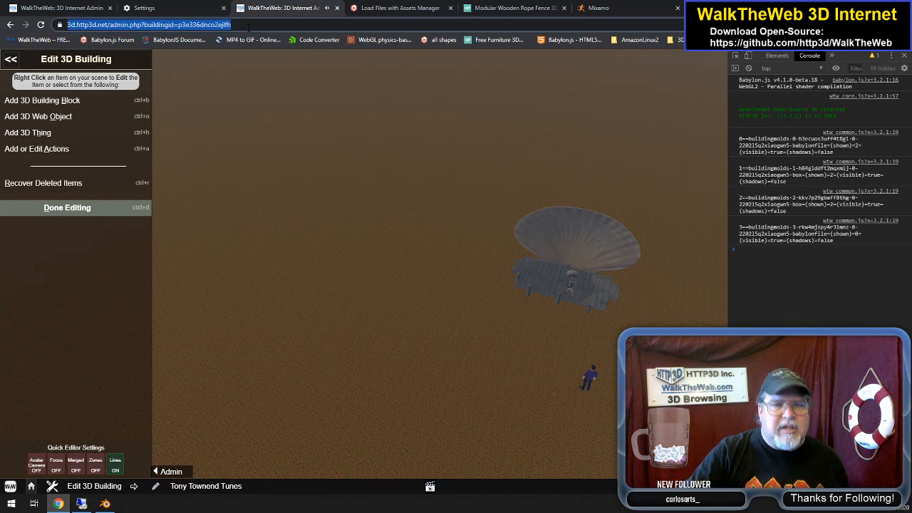
pyautogui.press('Return')
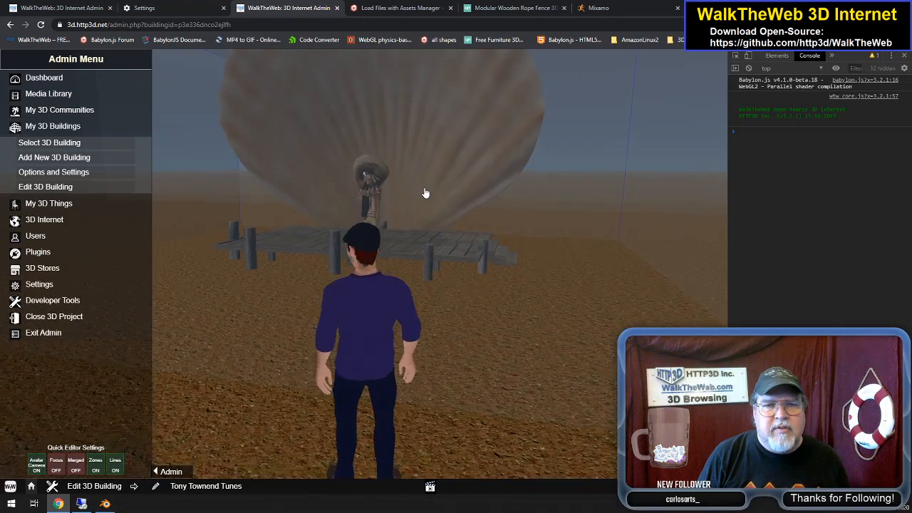
pyautogui.press('Down')
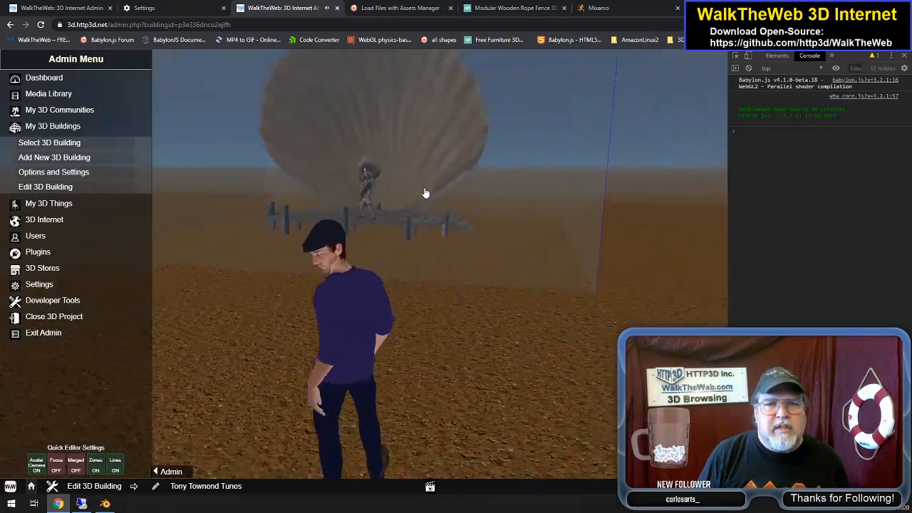
pyautogui.press('Down')
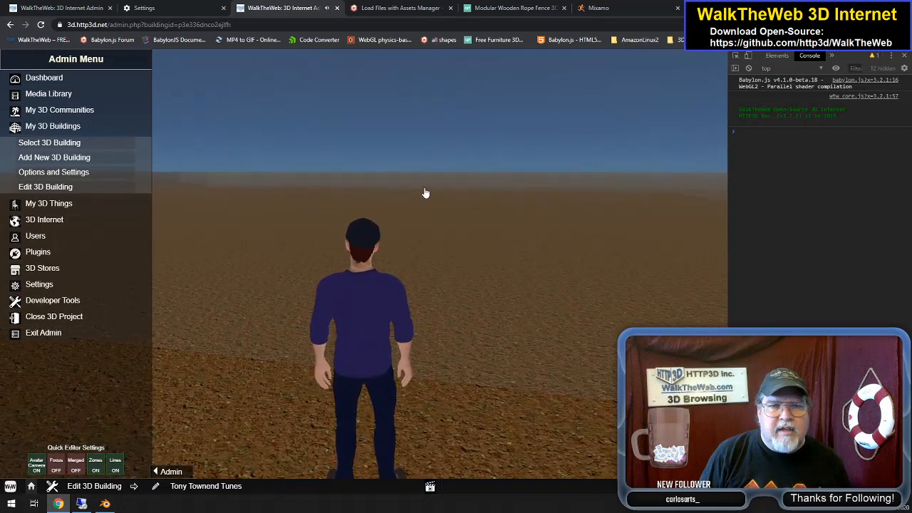
pyautogui.press('Up')
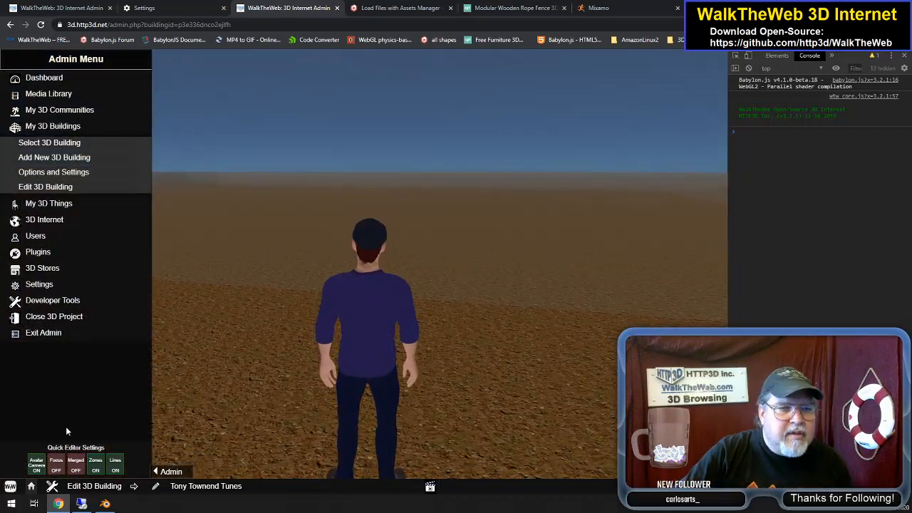
# Turn off the avatar camera and zoom out to inspect the zones around the avatar
pyautogui.click(37, 463)
pyautogui.moveTo(349, 311); pyautogui.dragTo(395, 314)
pyautogui.scroll(-5, 351, 363)
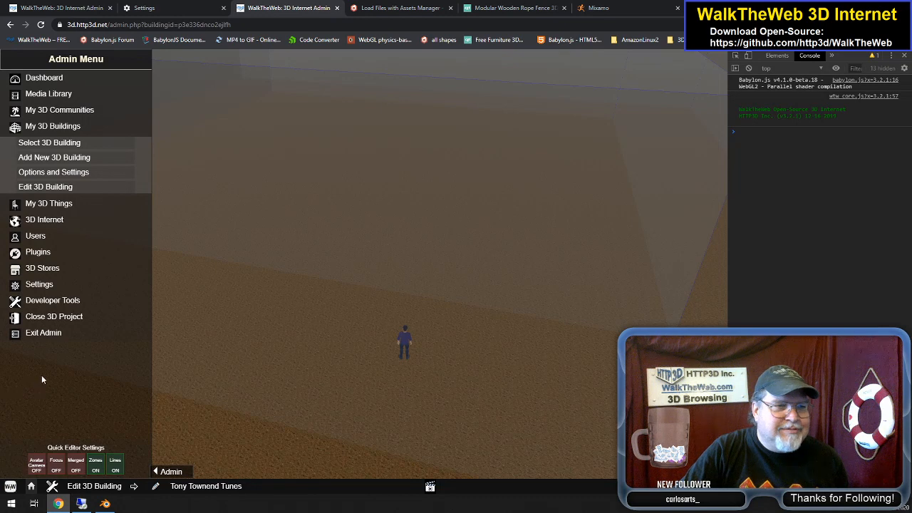
# Edit the shell stage 3D object in the building, set its Shape Visibility Distance to Extreme Load Zone, and save it
pyautogui.click(79, 188)
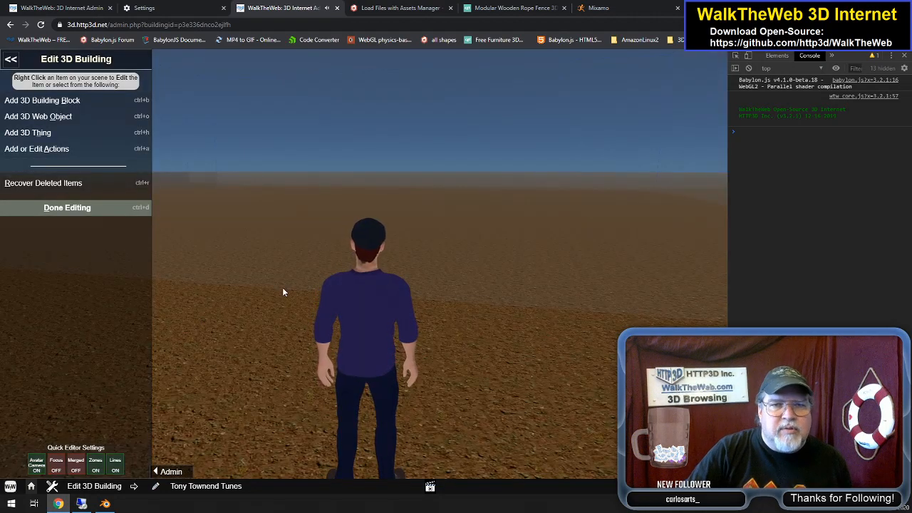
pyautogui.press('w')
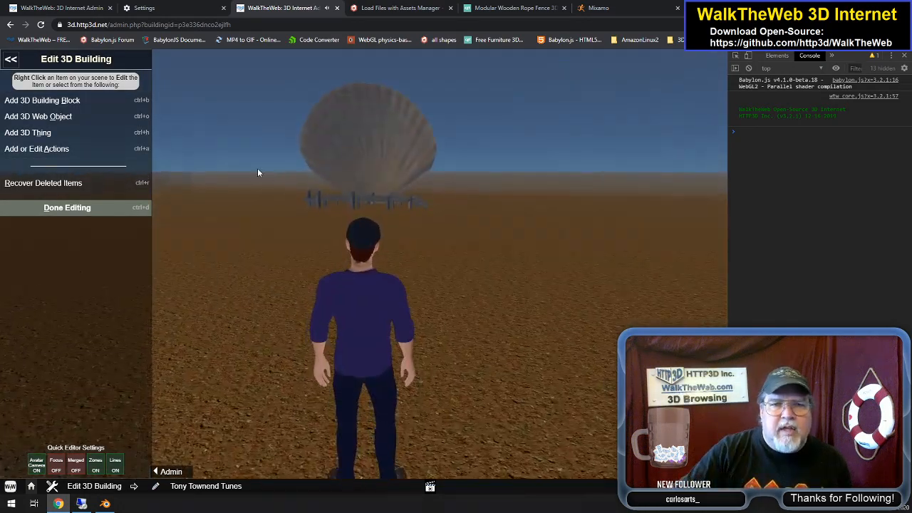
pyautogui.rightClick(350, 127)
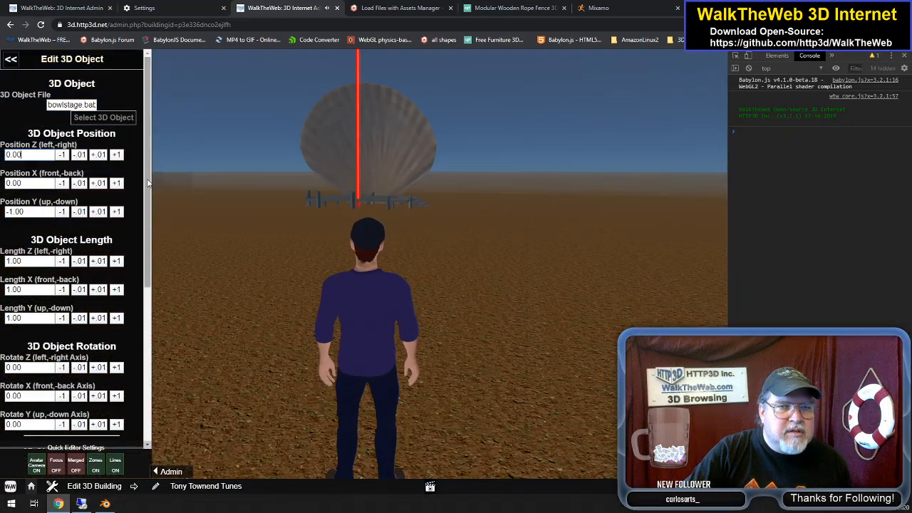
pyautogui.scroll(-4, 119, 379)
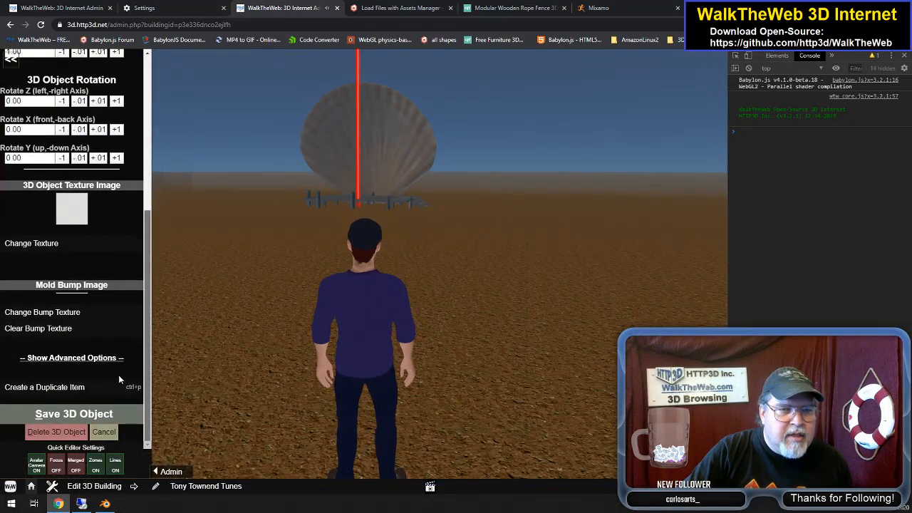
pyautogui.click(74, 359)
pyautogui.click(106, 406)
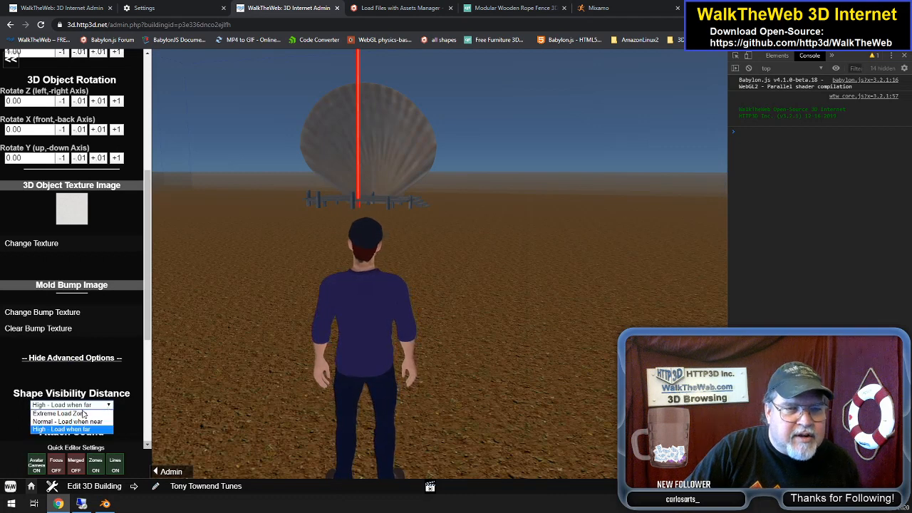
pyautogui.click(64, 413)
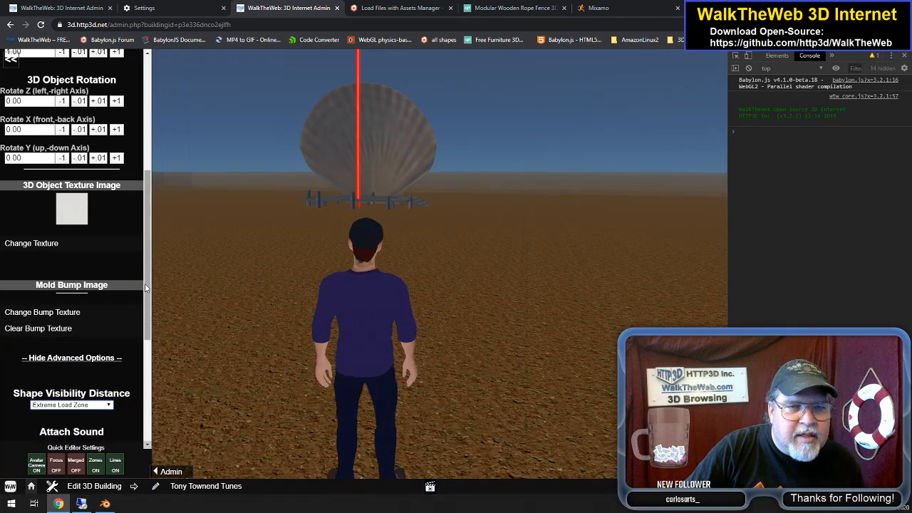
pyautogui.scroll(-4, 102, 400)
pyautogui.click(102, 414)
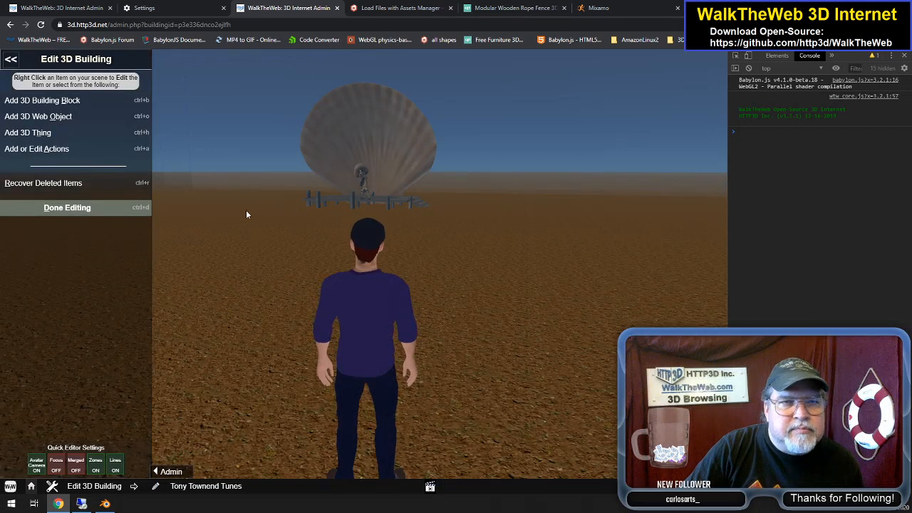
# Reload the building page and back the avatar away from the shell stage to test the new visibility distance
pyautogui.click(239, 24)
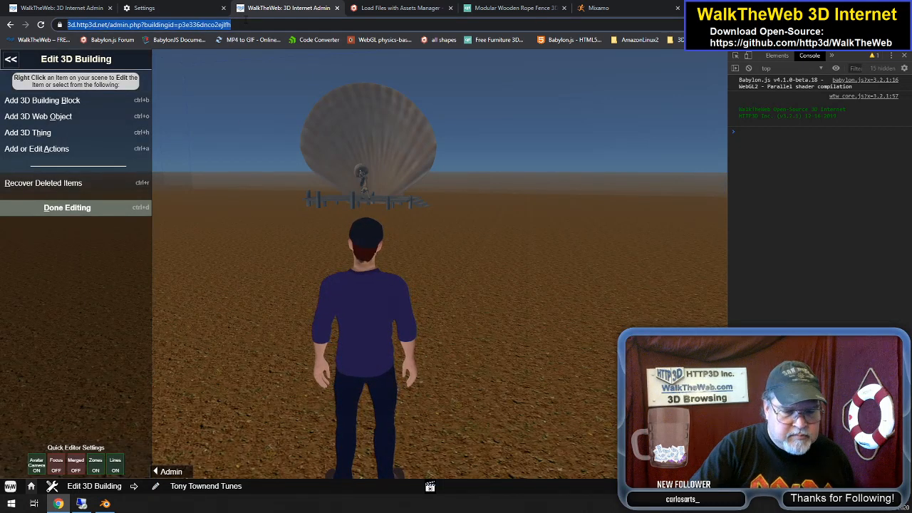
pyautogui.press('Return')
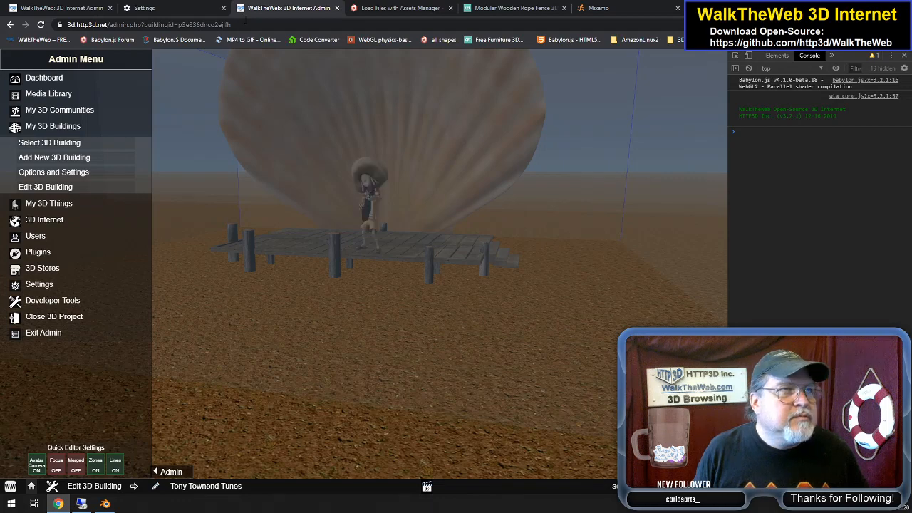
pyautogui.press('Down')
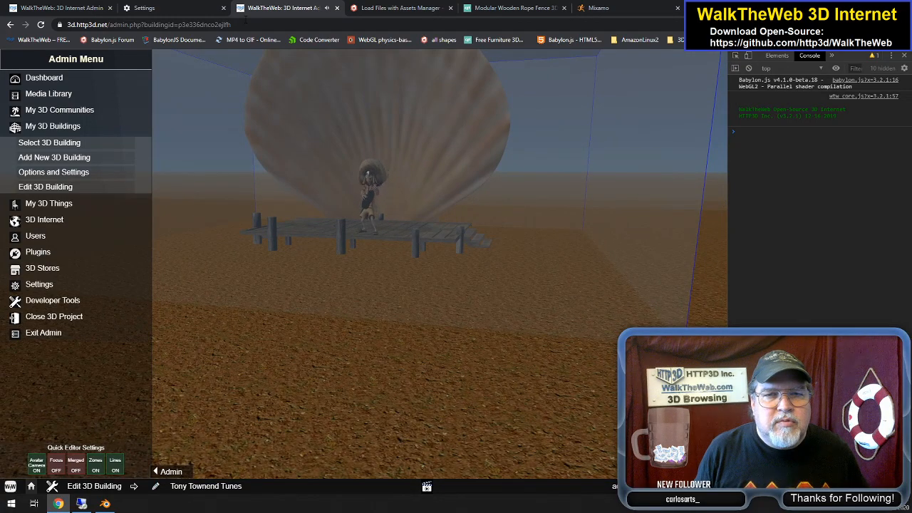
pyautogui.press('Left')
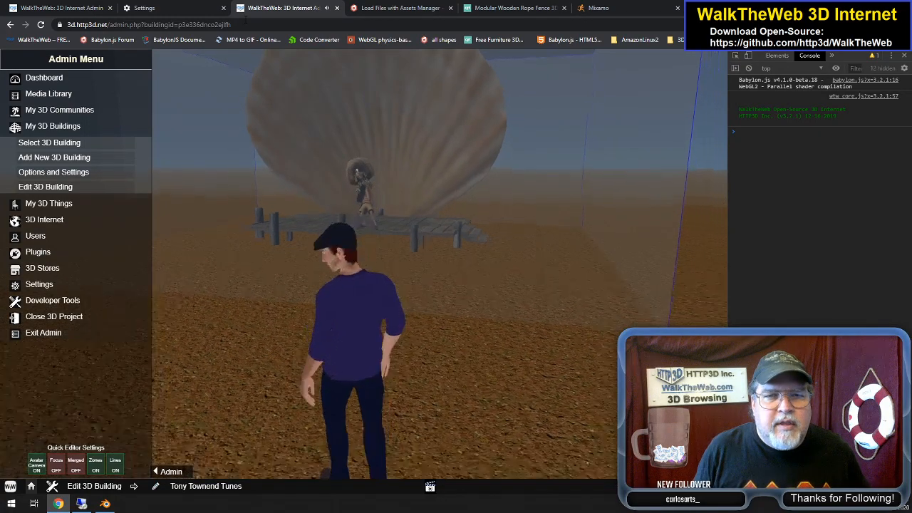
pyautogui.press('Down')
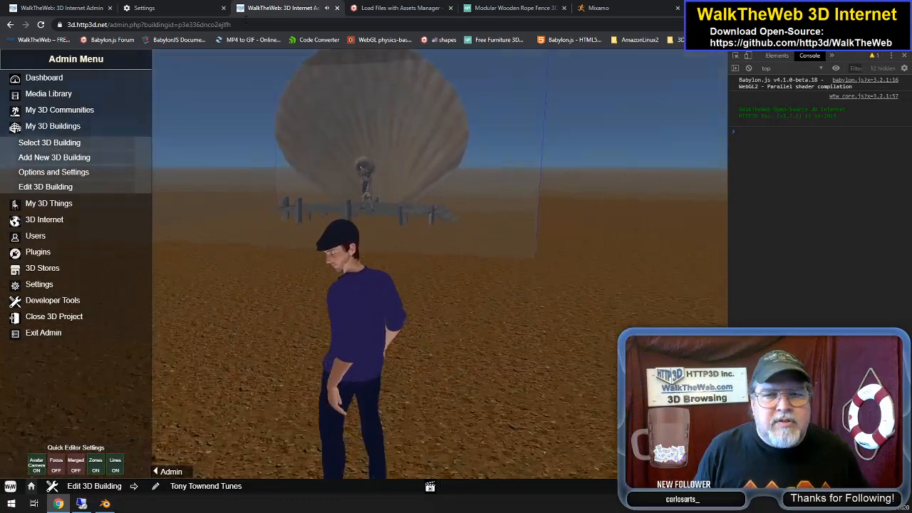
pyautogui.press('Down')
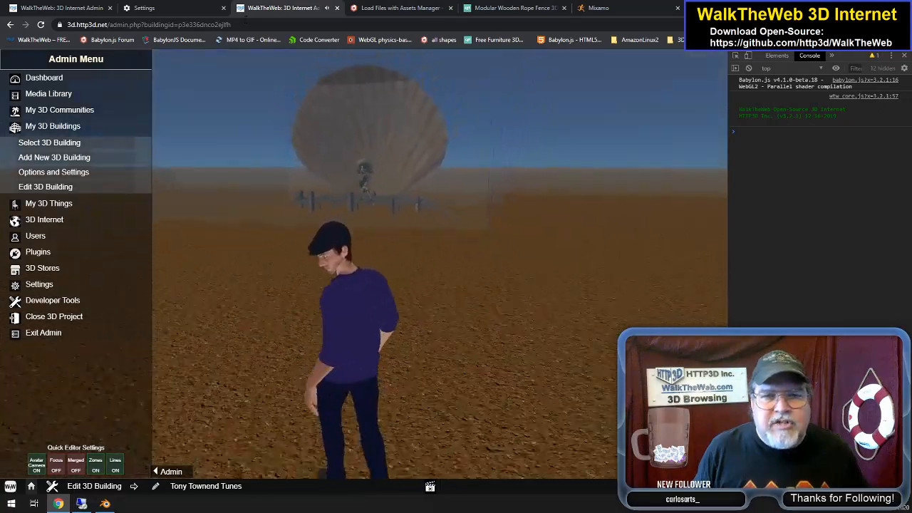
pyautogui.press('Down')
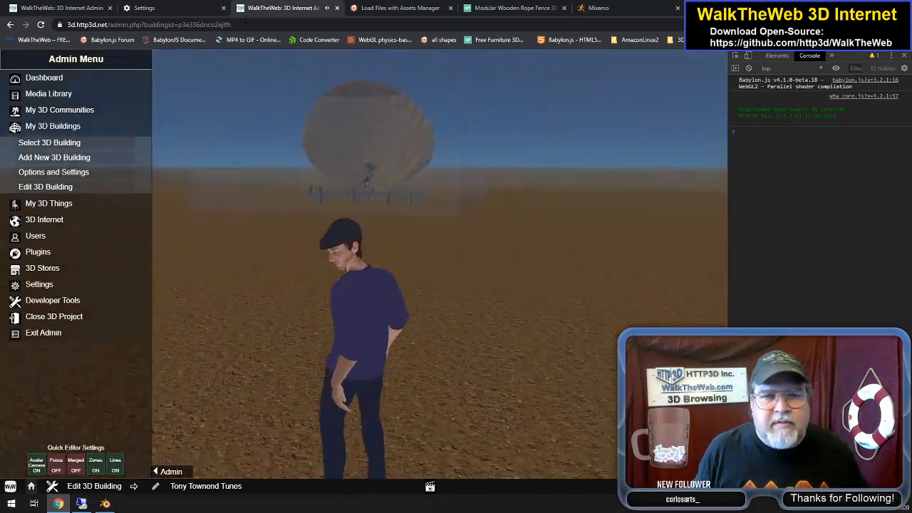
pyautogui.press('Down')
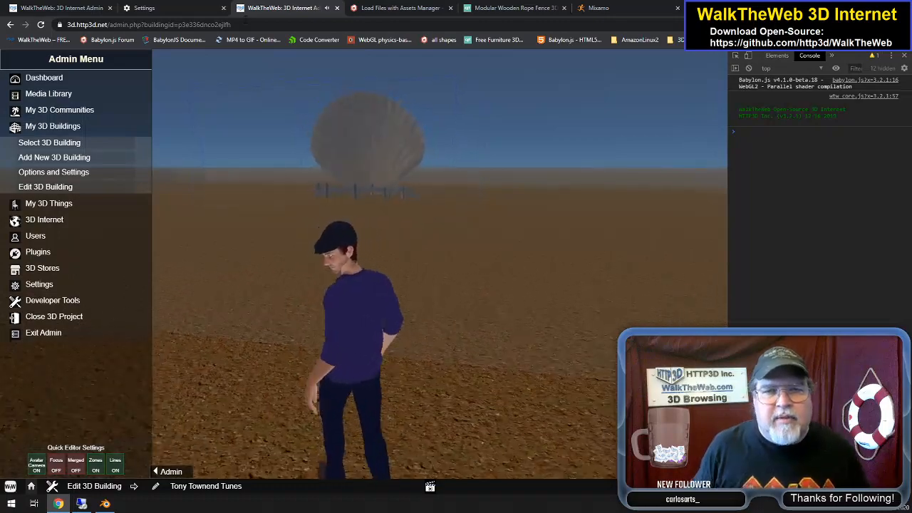
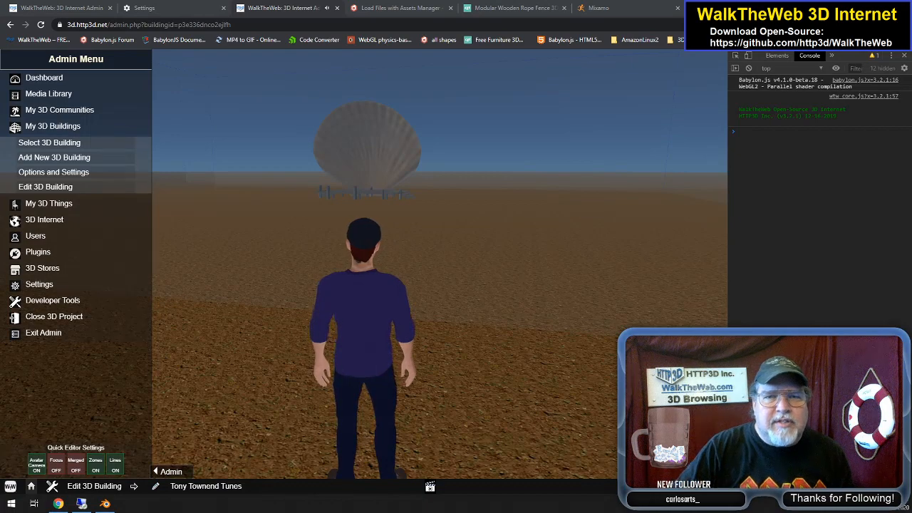
# Move the avatar back and forth across the distance limit where the shell stage stops being shown
pyautogui.press('Down')
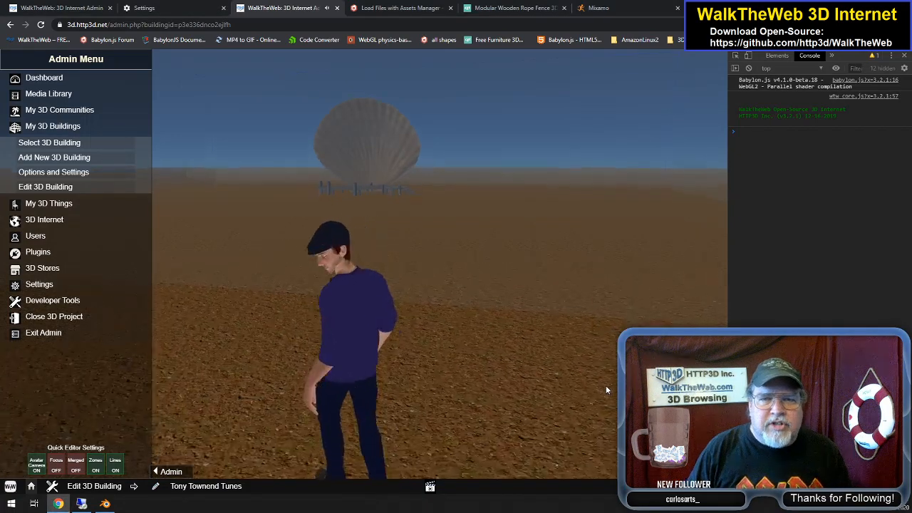
pyautogui.press('Down')
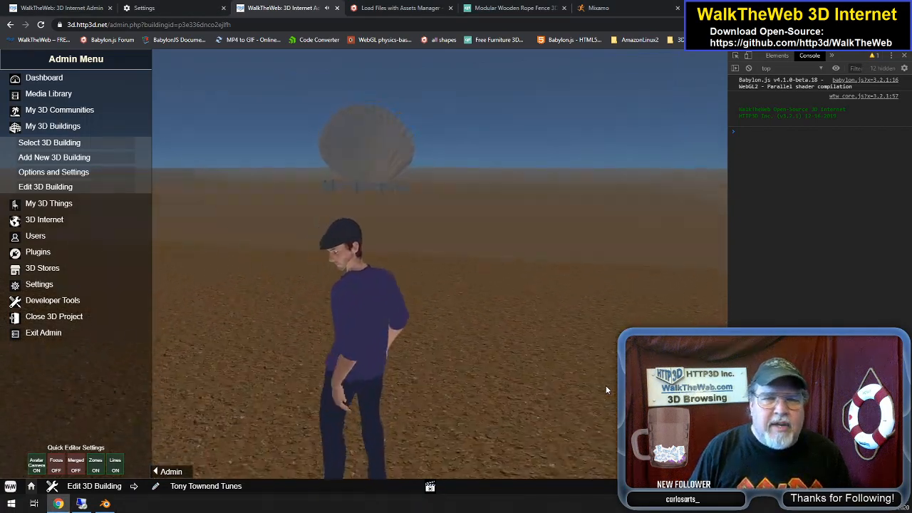
pyautogui.press('Down')
pyautogui.press('Up')
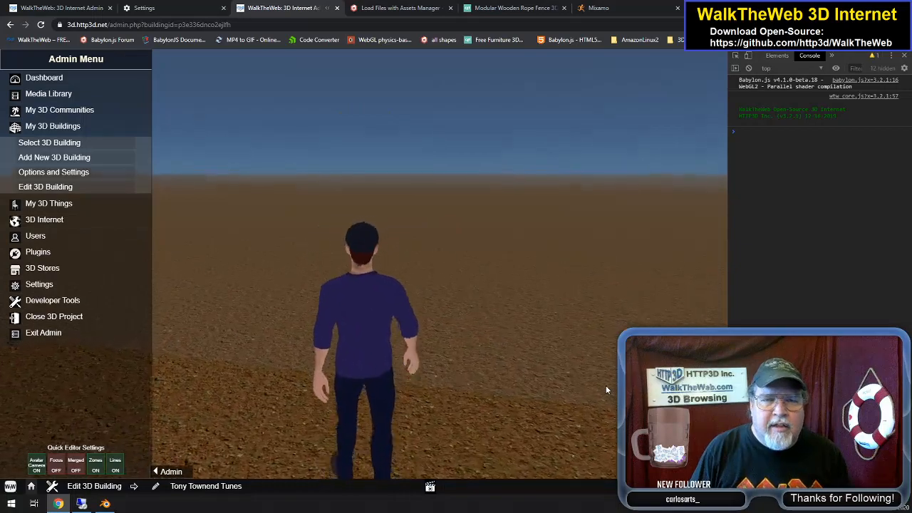
pyautogui.press('Up')
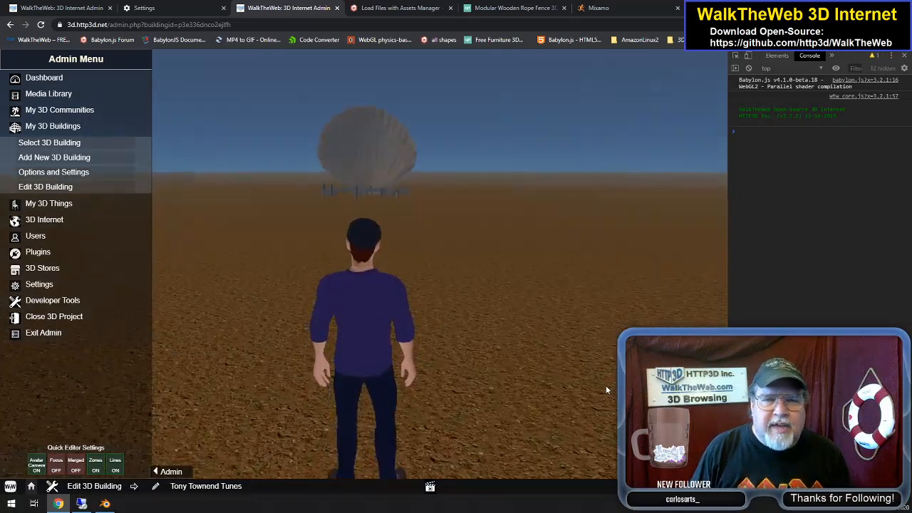
# Walk the avatar forward to the shell stage and turn it toward the guitar player
pyautogui.press('Up')
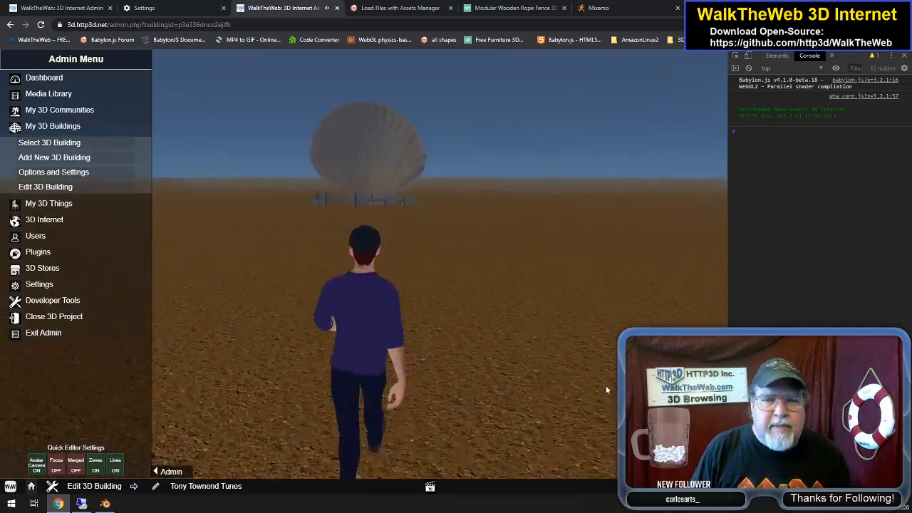
pyautogui.press('Up')
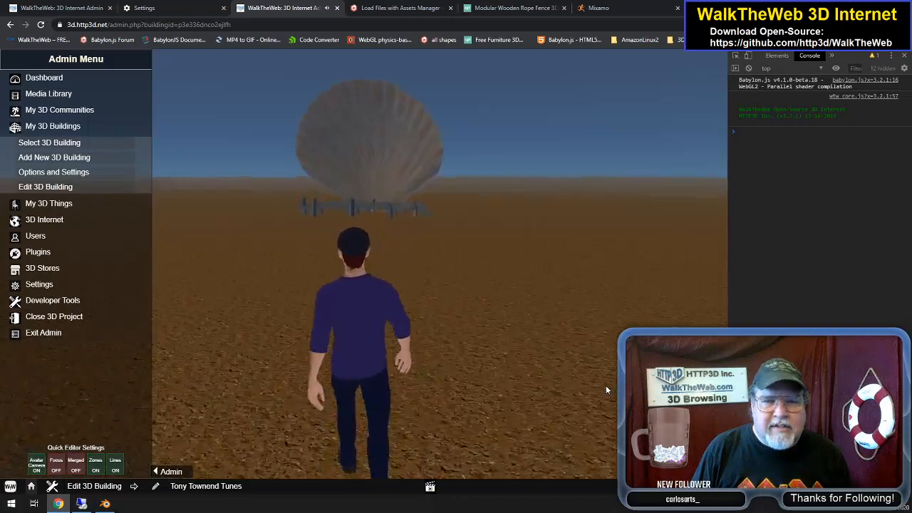
pyautogui.press('Up')
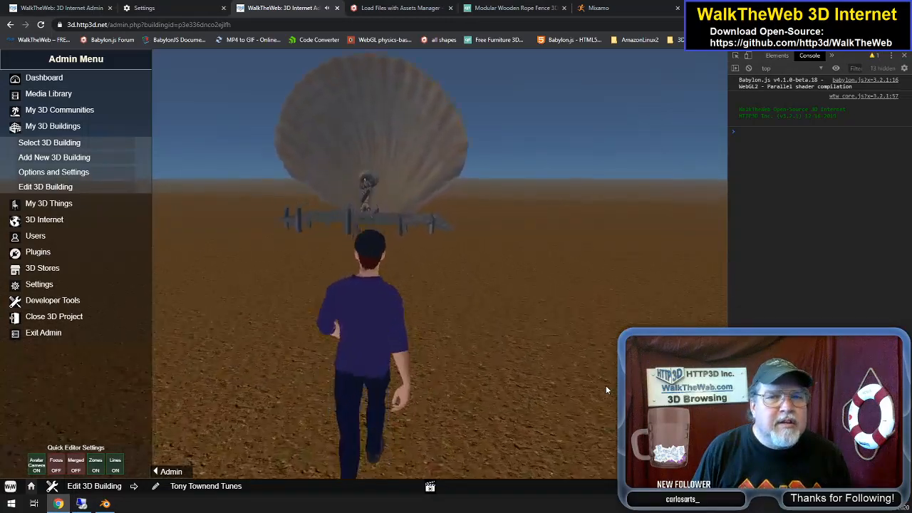
pyautogui.press('Up')
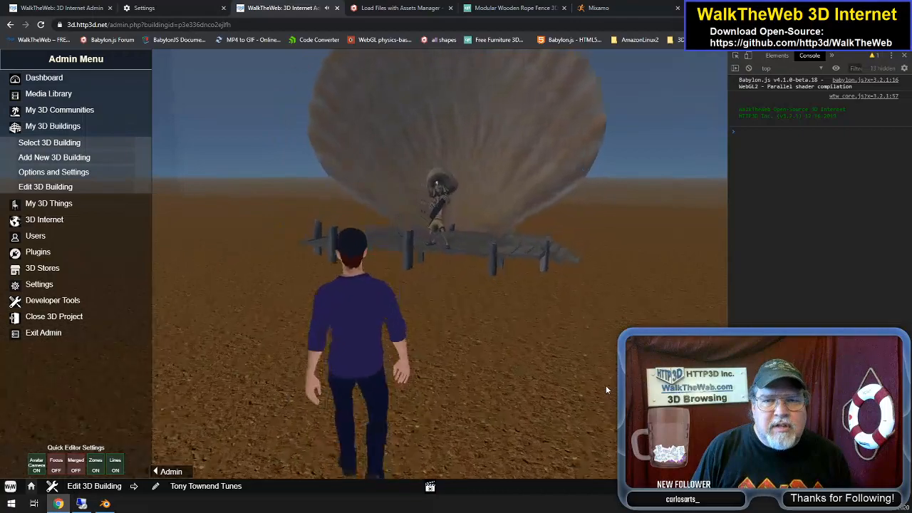
pyautogui.press('Up')
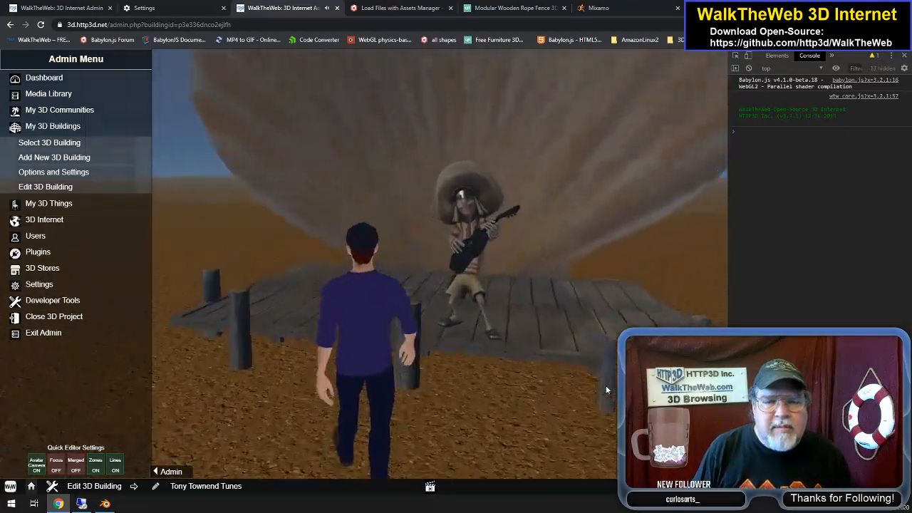
pyautogui.press('Right')
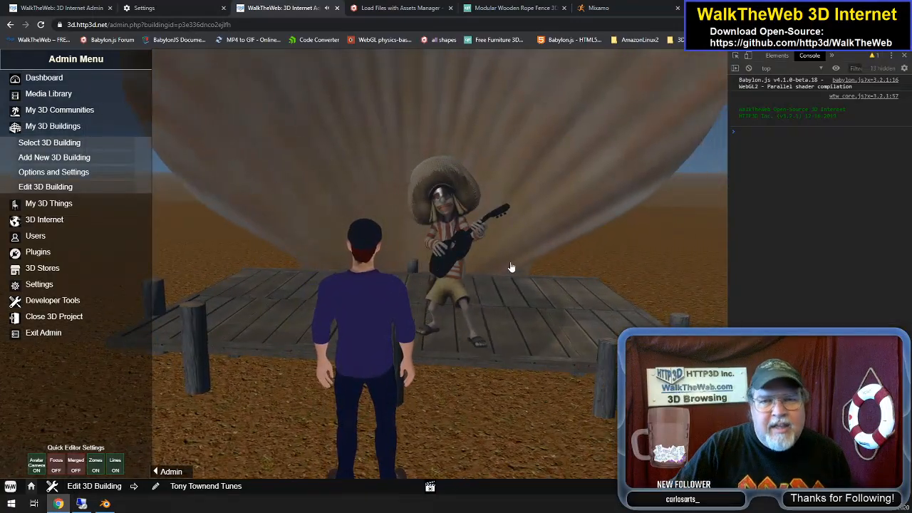
# Return focus to the 3D scene and back the avatar away from the shell stage
pyautogui.click(273, 27)
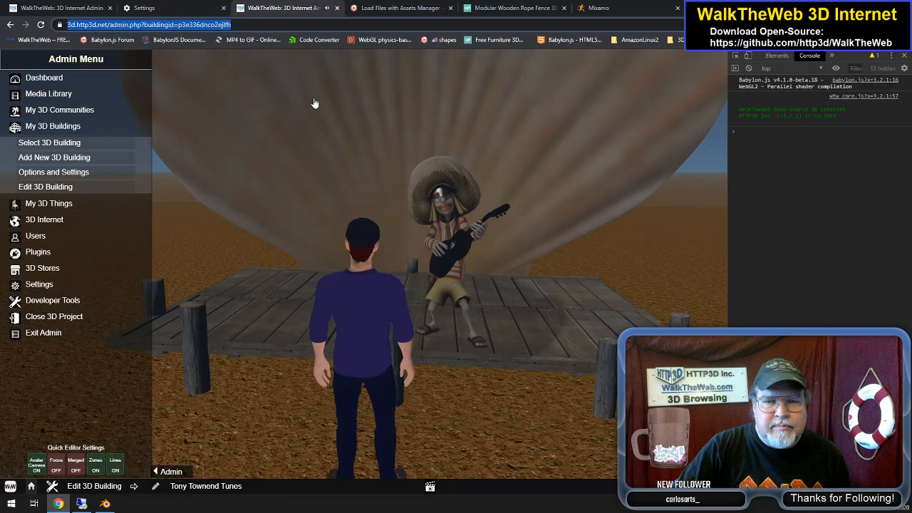
pyautogui.scroll(-5, 345, 126)
pyautogui.click(359, 165)
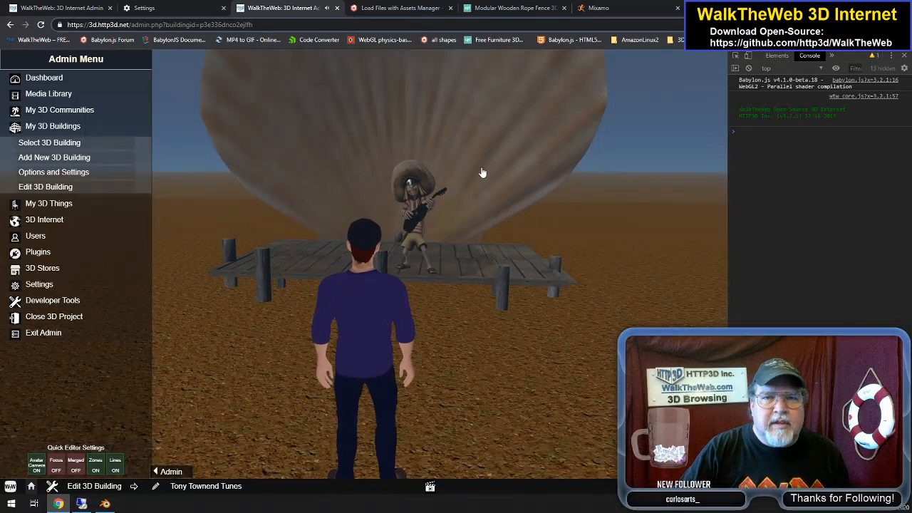
pyautogui.press('Down')
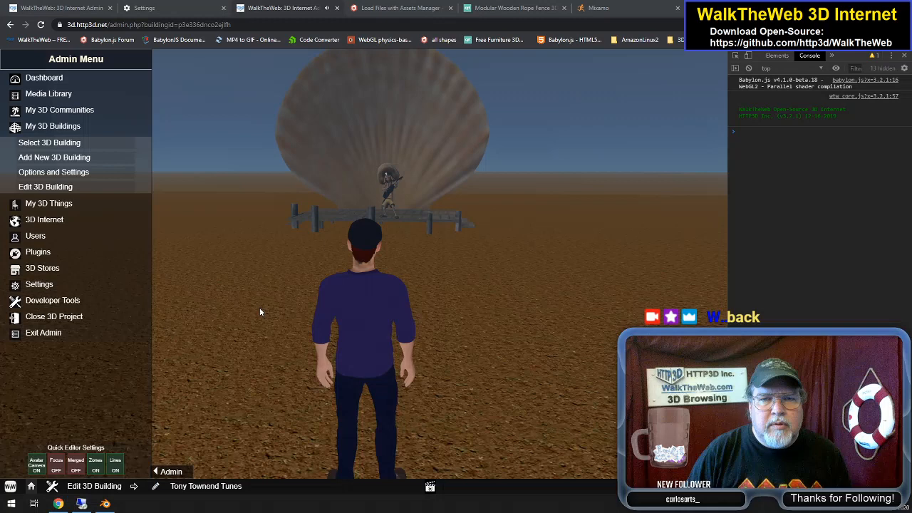
# Switch to the Demo Beach community page and reload it to check how the scene loads
pyautogui.click(52, 10)
pyautogui.click(246, 24)
pyautogui.press('Return')
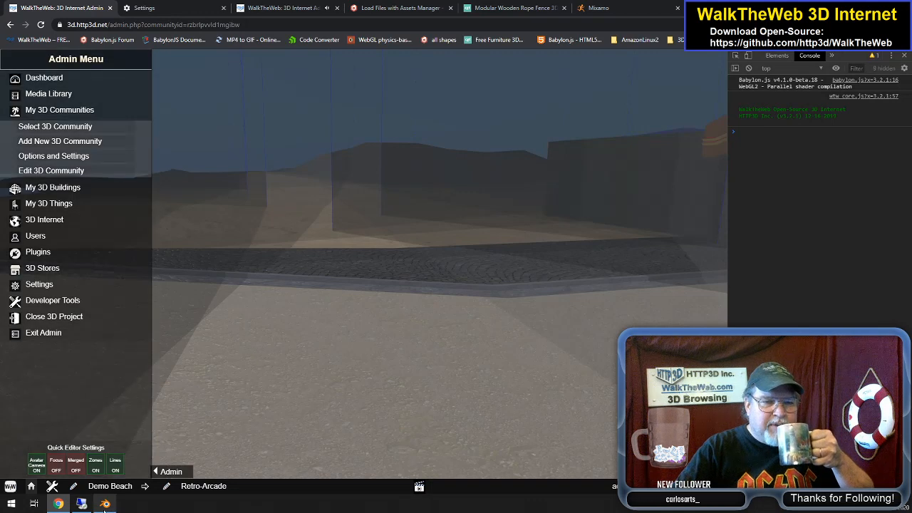
# Switch to Notepad++ on the remote server, open wtw_constructor.js, and examine its global arrays and avatar variables
pyautogui.moveTo(104, 506)
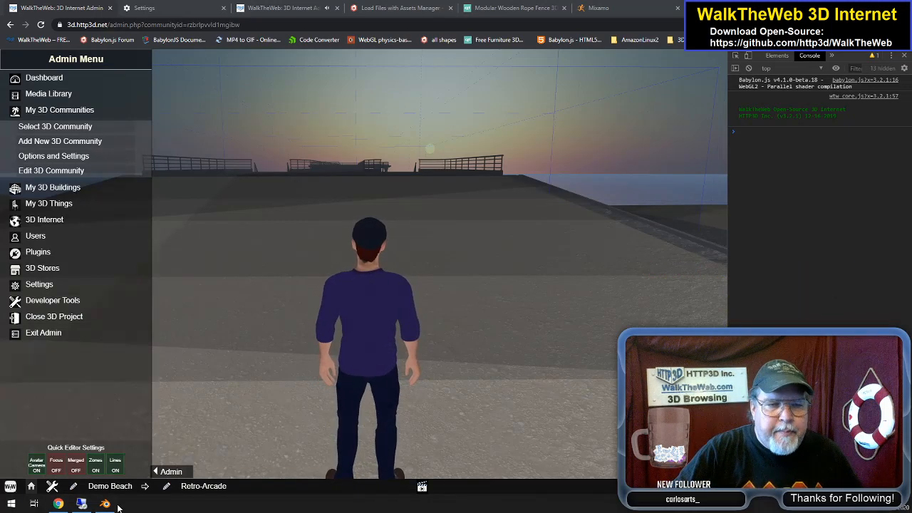
pyautogui.click(82, 504)
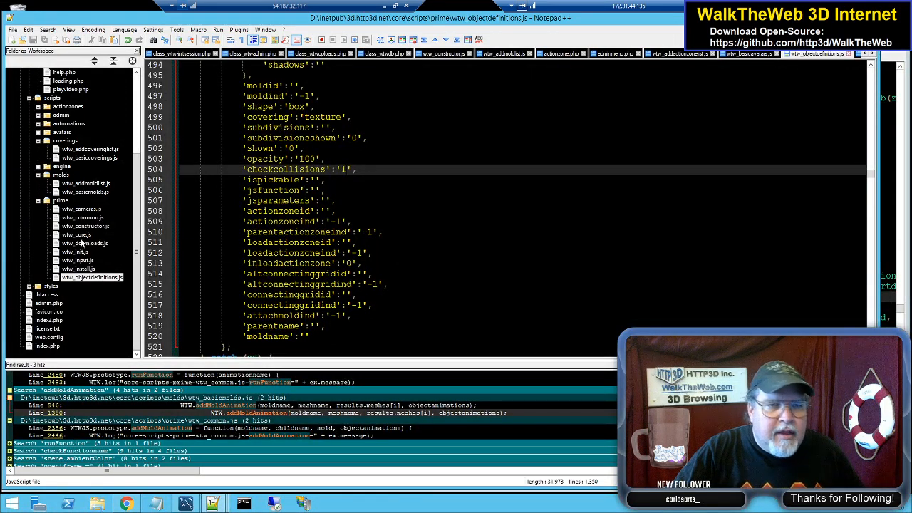
pyautogui.doubleClick(86, 226)
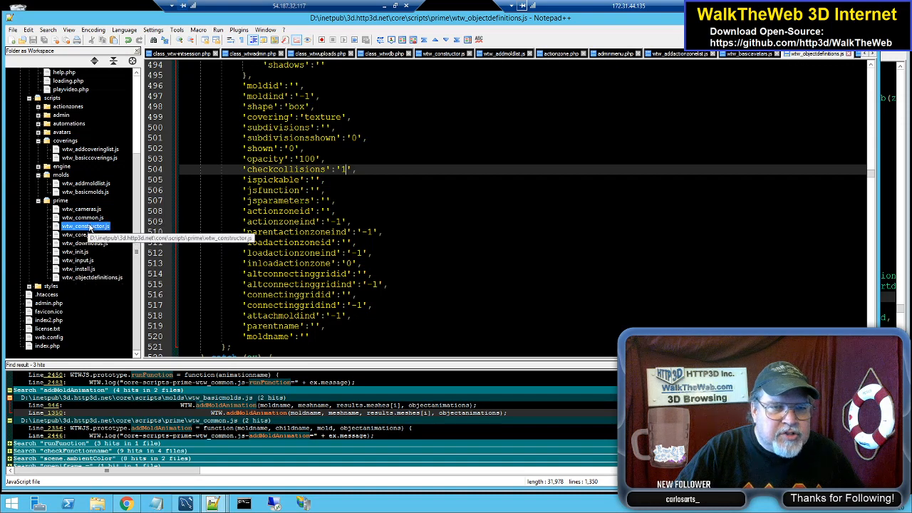
pyautogui.click(378, 157)
pyautogui.scroll(20, 506, 203)
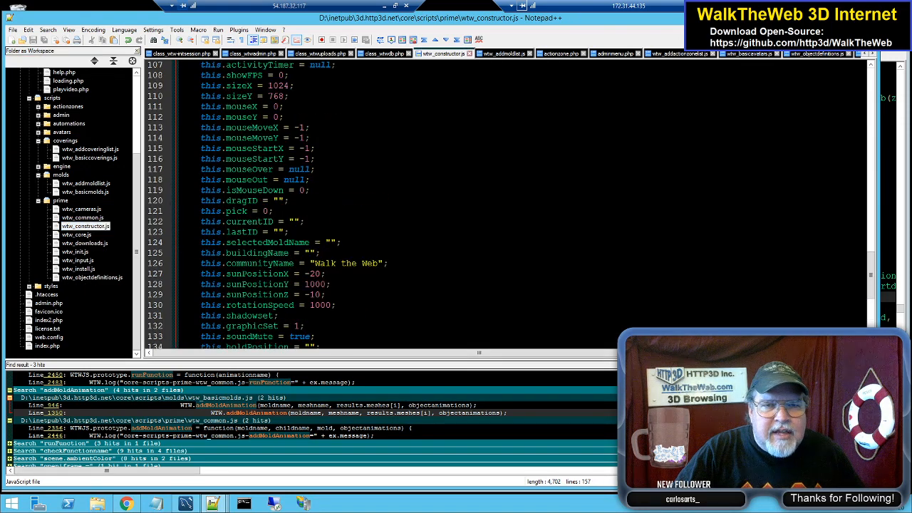
pyautogui.scroll(4, 506, 203)
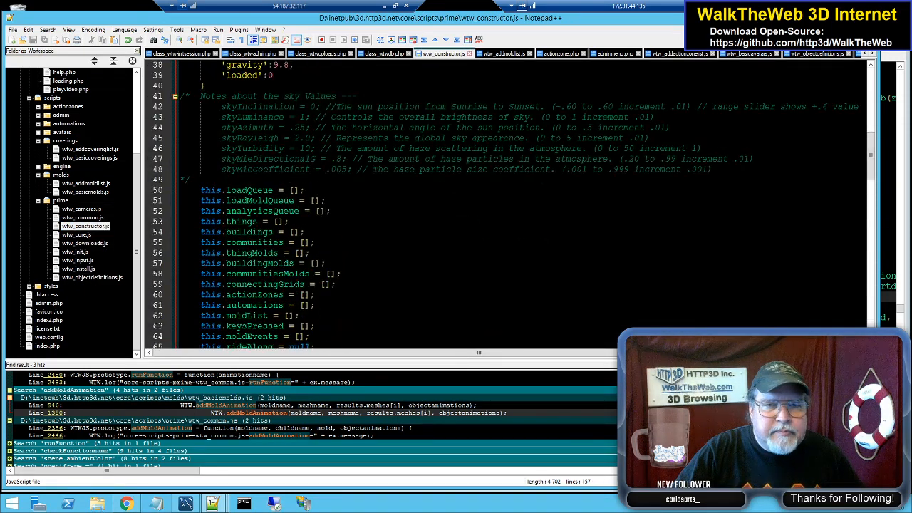
pyautogui.scroll(-3, 506, 203)
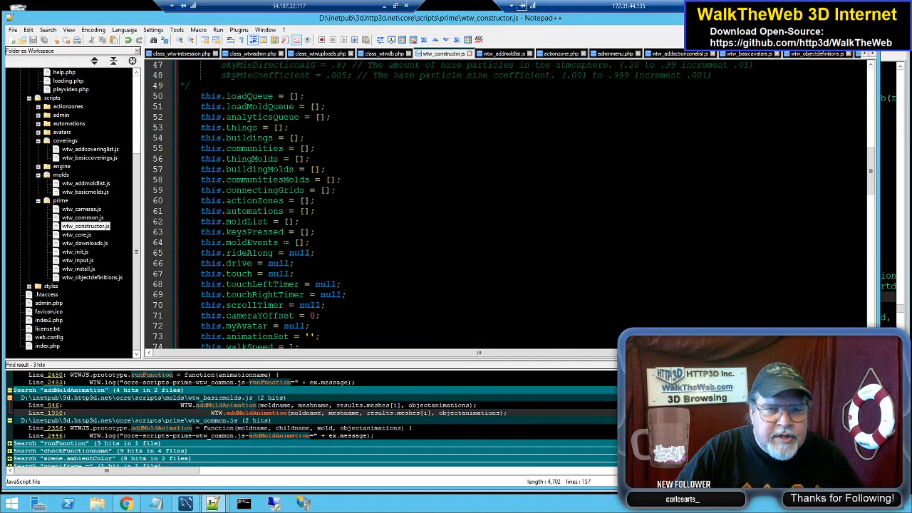
pyautogui.scroll(-3, 506, 203)
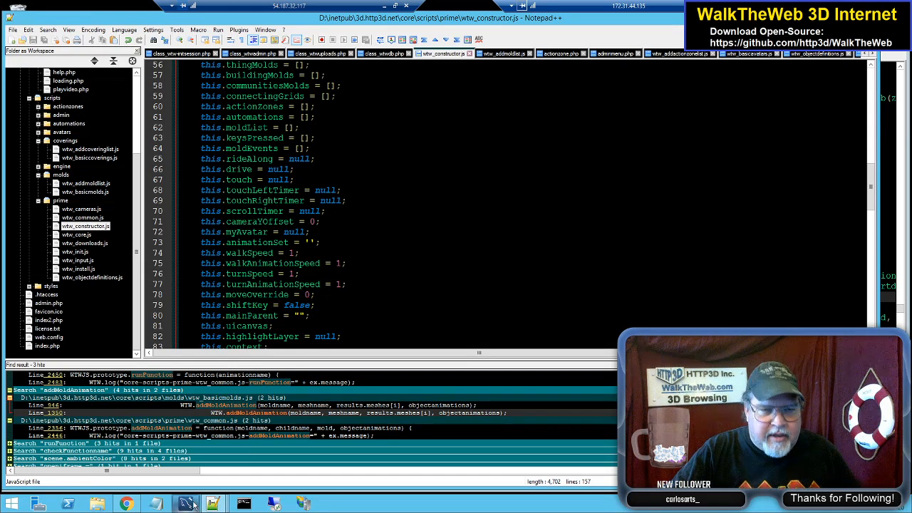
# Open class_main.js in the wtw-3dinternet plugin workspace and examine the avatars array among its global variables
pyautogui.click(221, 503)
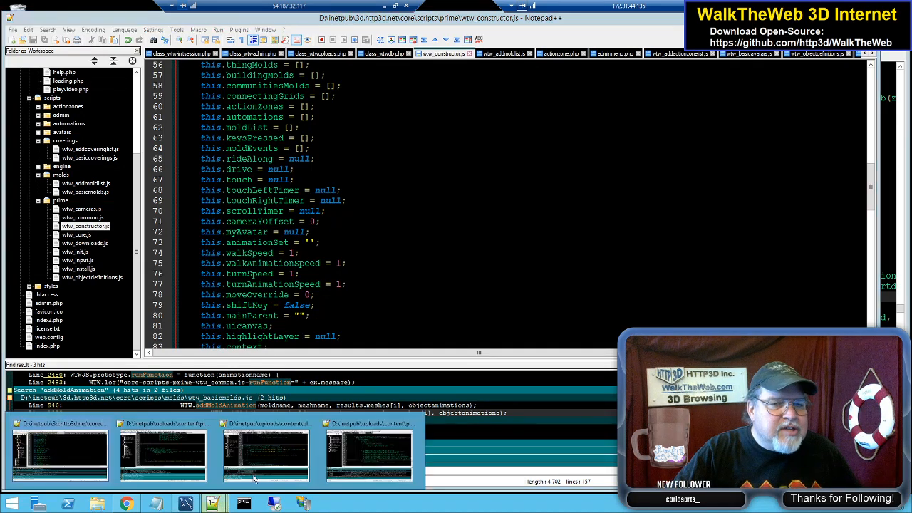
pyautogui.click(370, 453)
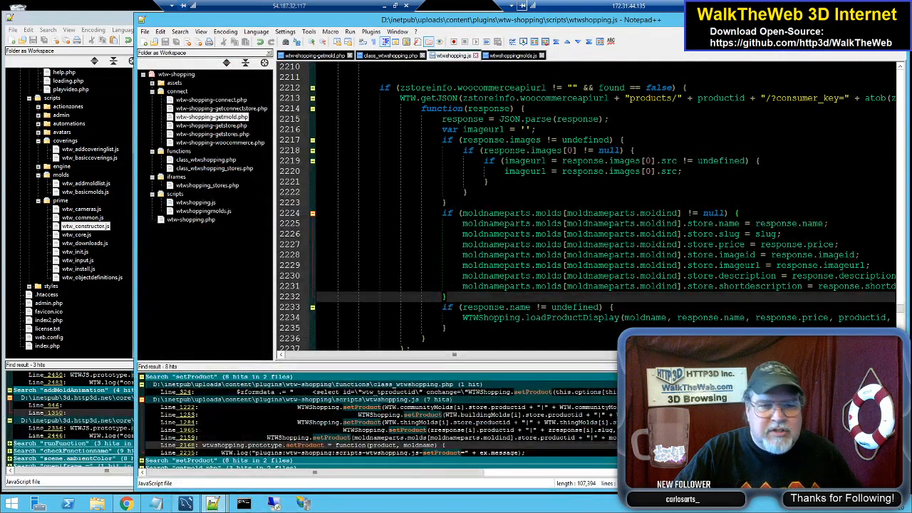
pyautogui.click(217, 505)
pyautogui.click(254, 457)
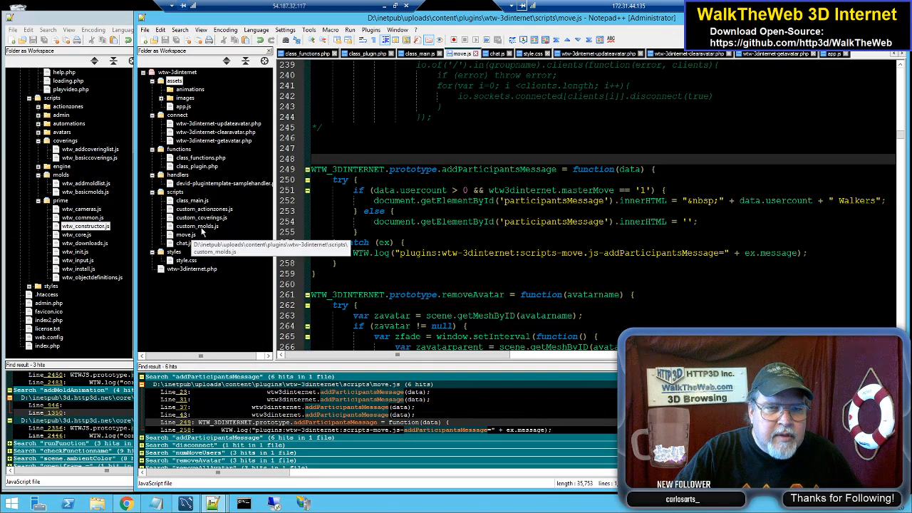
pyautogui.doubleClick(191, 200)
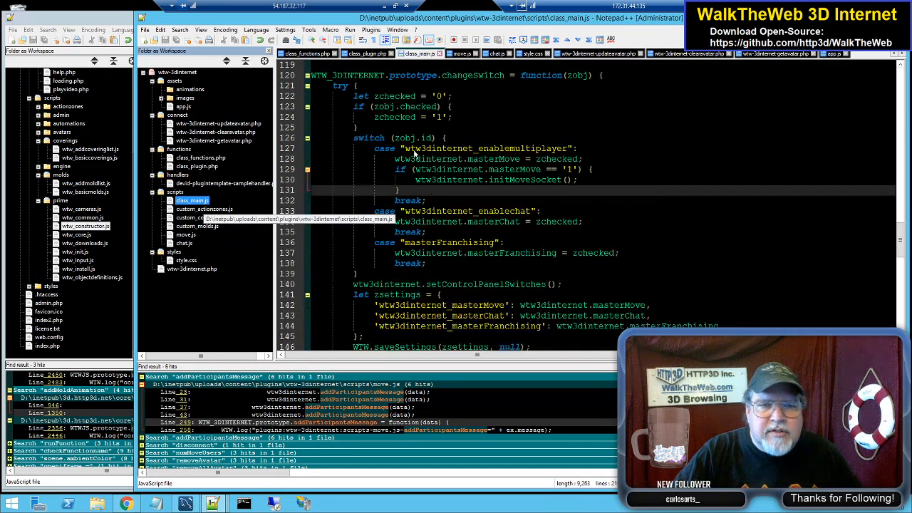
pyautogui.scroll(13, 491, 314)
pyautogui.scroll(7, 493, 312)
pyautogui.moveTo(902, 171); pyautogui.dragTo(908, 74)
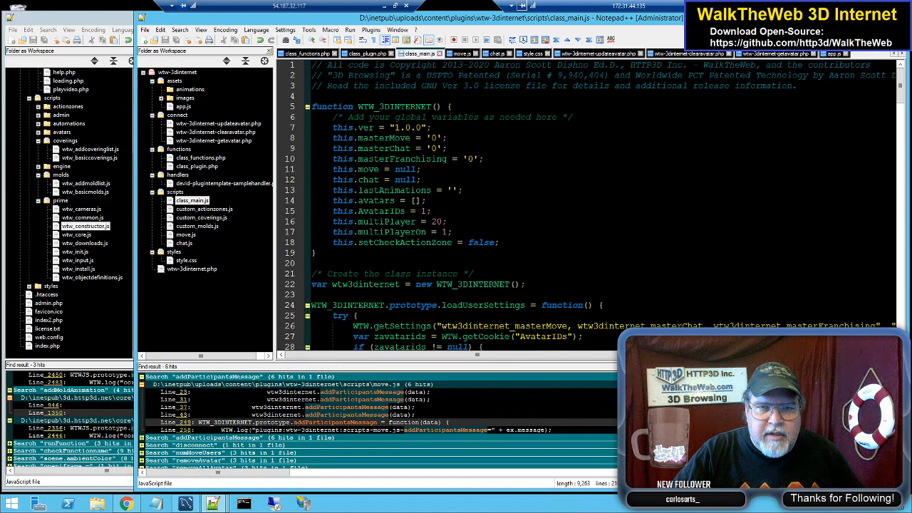
pyautogui.doubleClick(385, 201)
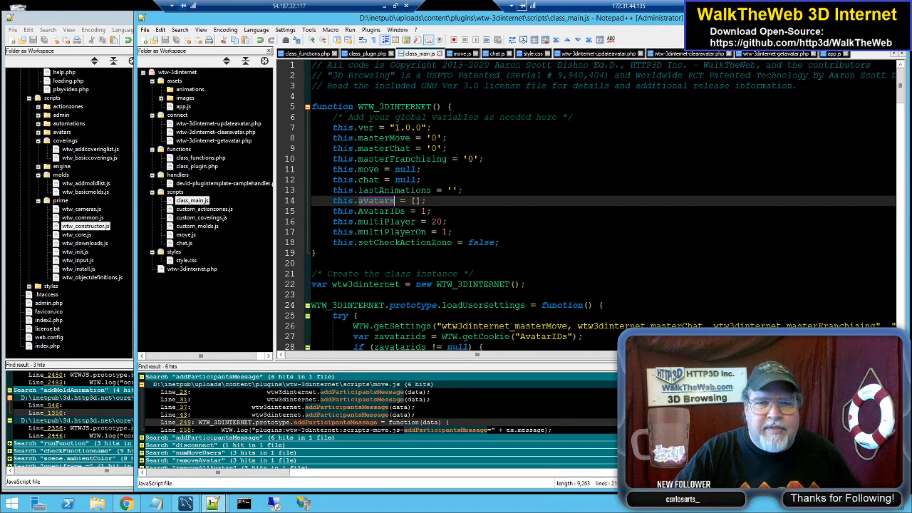
pyautogui.scroll(-1, 385, 200)
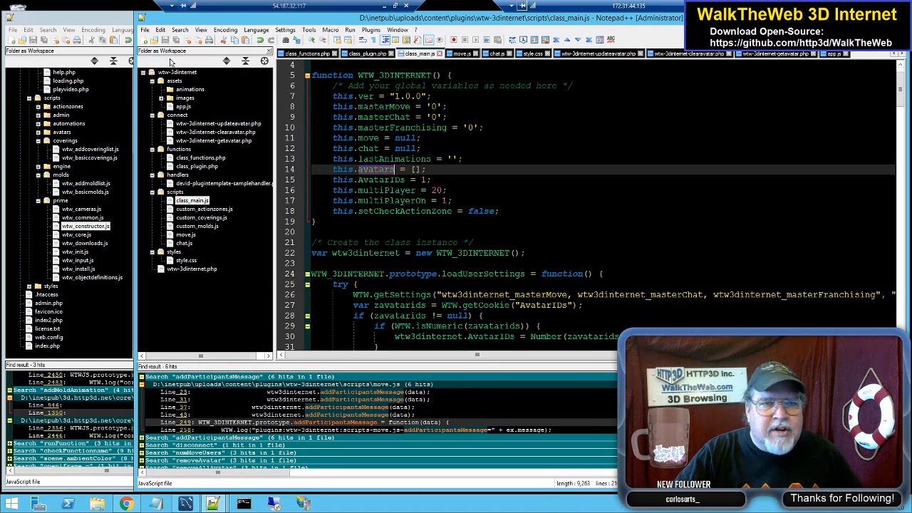
# Return to the core workspace and examine the newAvatarDef function in wtw_objectdefinitions.js, including its animations entry
pyautogui.click(116, 20)
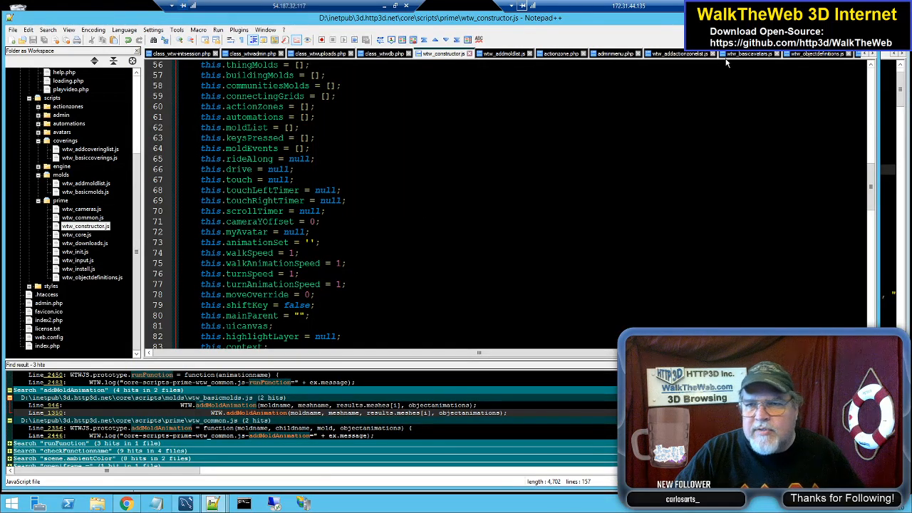
pyautogui.click(841, 55)
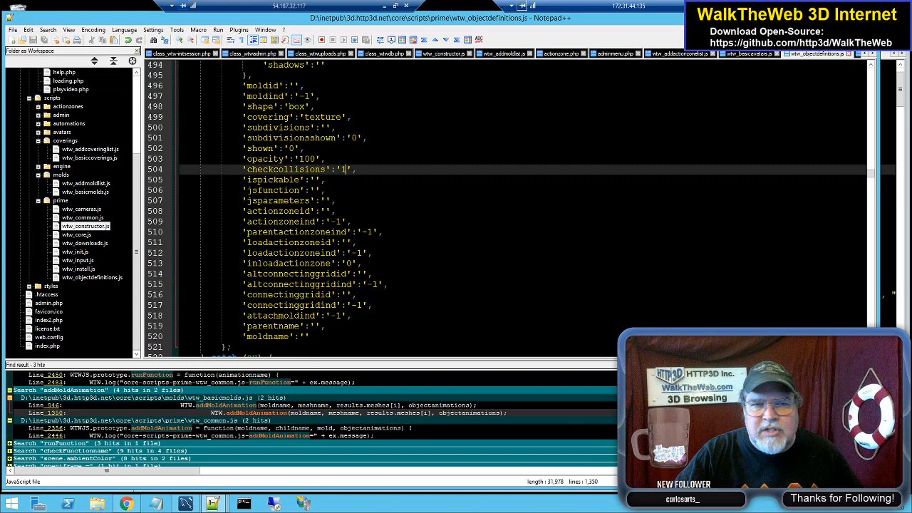
pyautogui.scroll(-6, 506, 207)
pyautogui.scroll(-7, 513, 207)
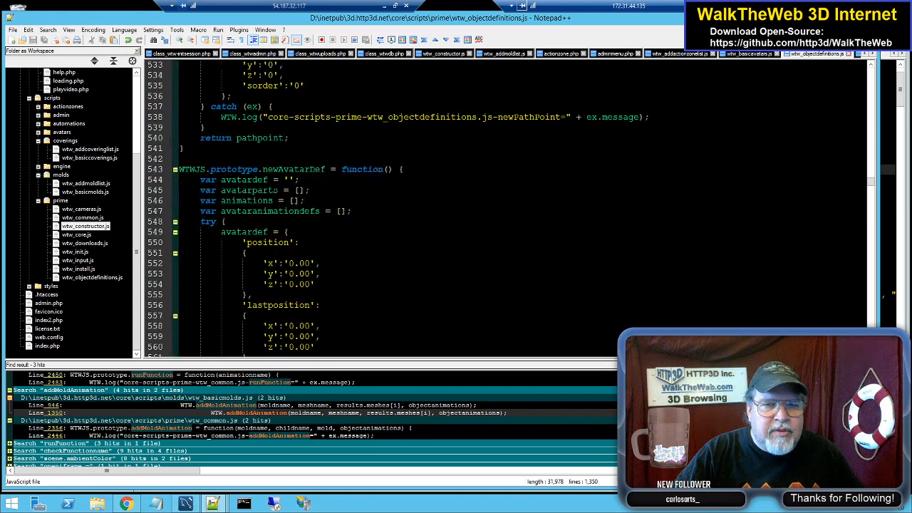
pyautogui.doubleClick(292, 169)
pyautogui.scroll(-5, 292, 169)
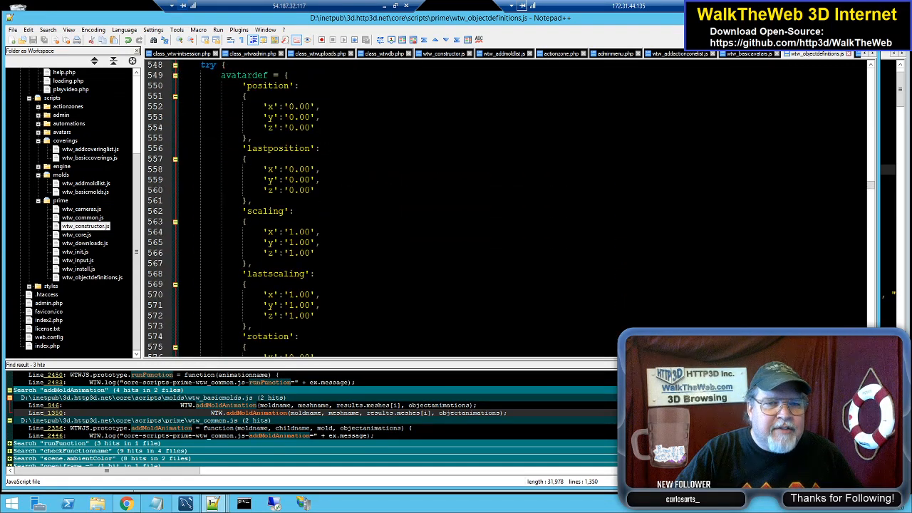
pyautogui.scroll(-16, 506, 206)
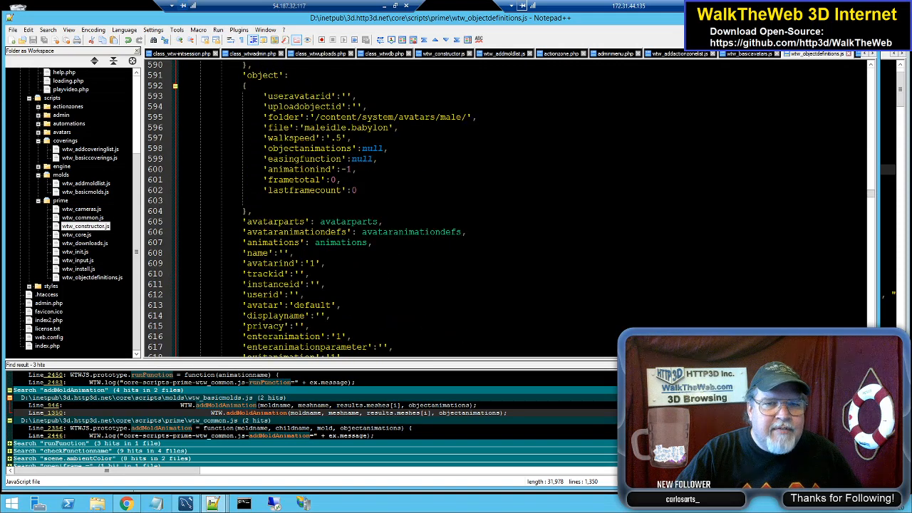
pyautogui.doubleClick(274, 179)
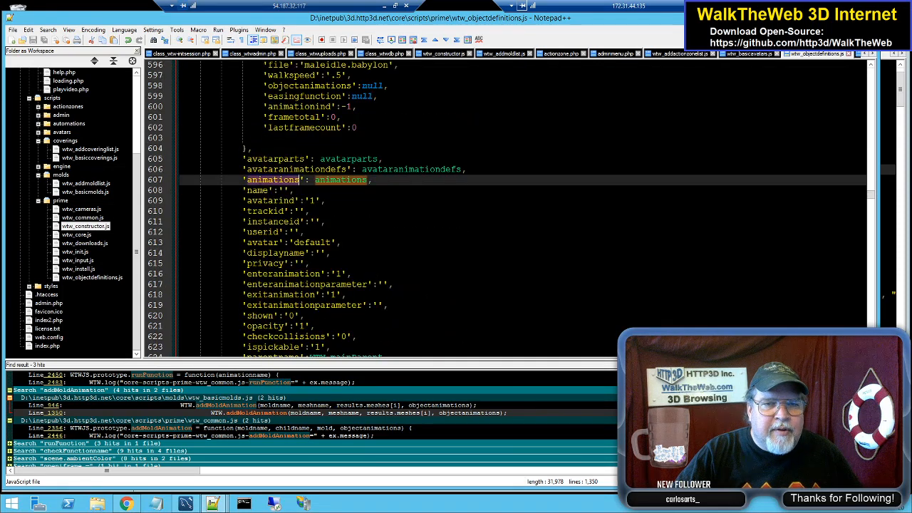
# Examine the avatarparts, avataranimationdefs, instanceid, userid and displayname properties in the avatar definition of wtw_objectdefinitions.js
pyautogui.doubleClick(263, 190)
pyautogui.doubleClick(294, 160)
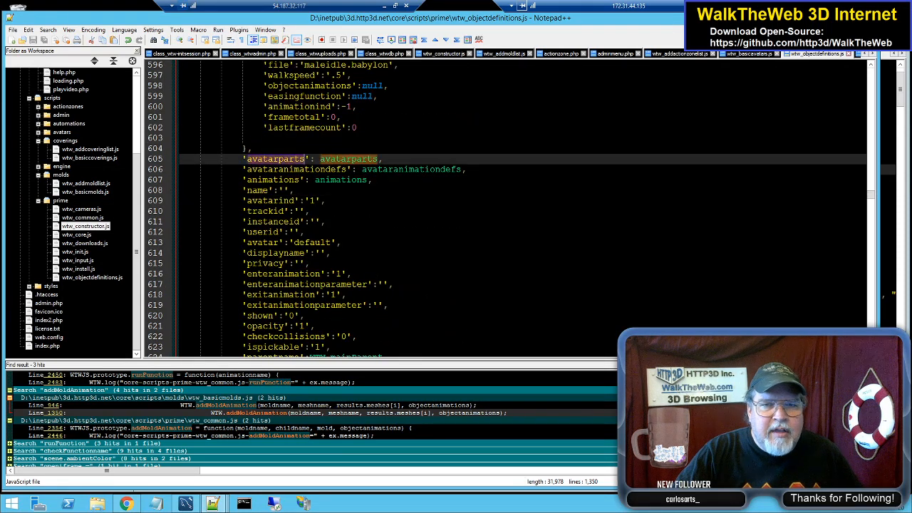
pyautogui.scroll(-1, 293, 163)
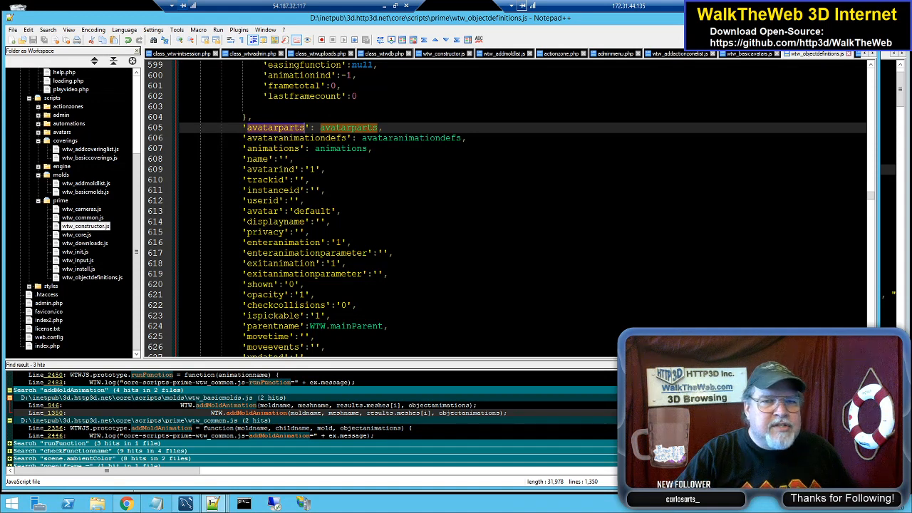
pyautogui.doubleClick(282, 139)
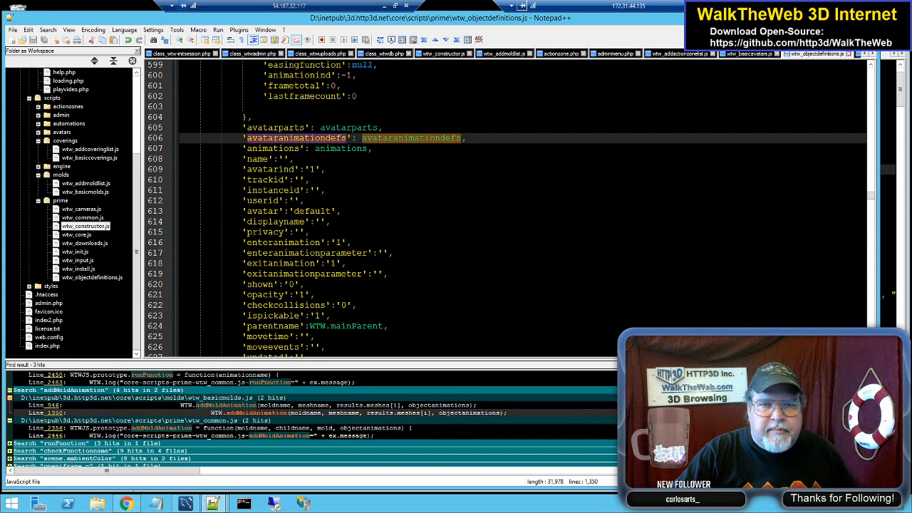
pyautogui.scroll(-1, 506, 206)
pyautogui.doubleClick(275, 158)
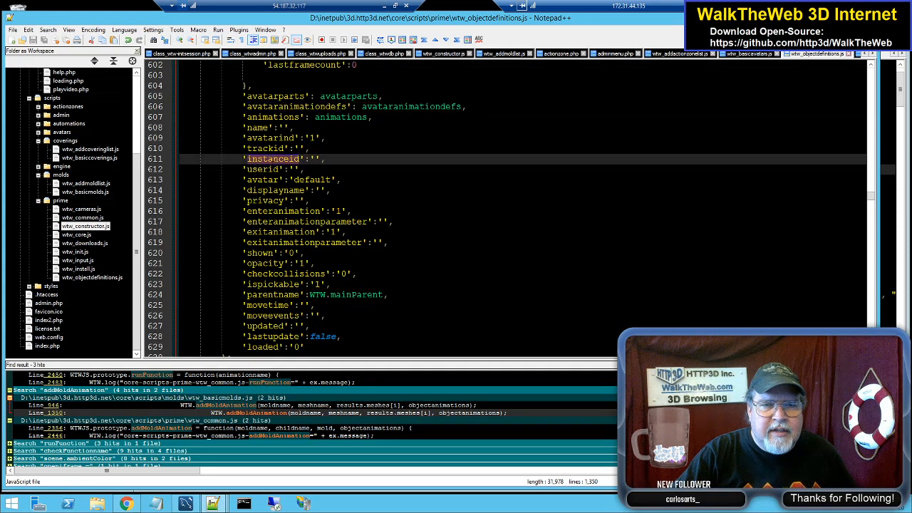
pyautogui.doubleClick(263, 170)
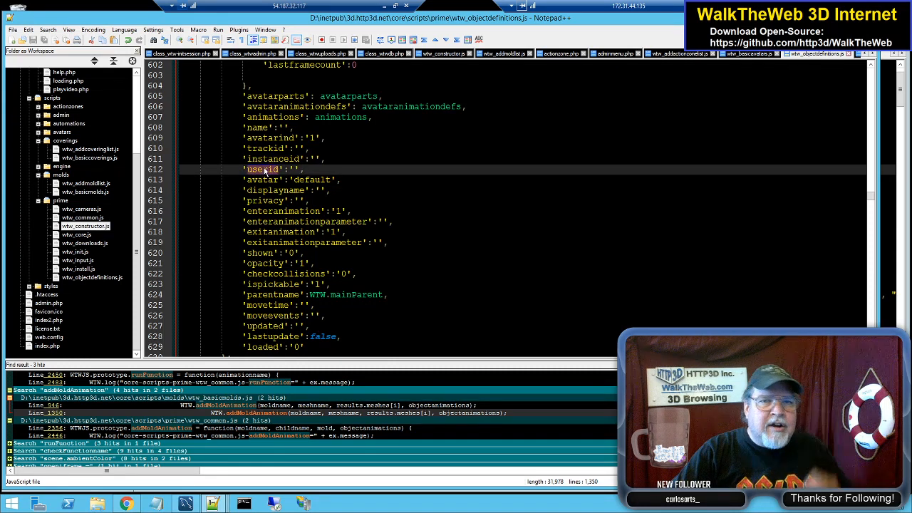
pyautogui.click(274, 190)
pyautogui.doubleClick(275, 159)
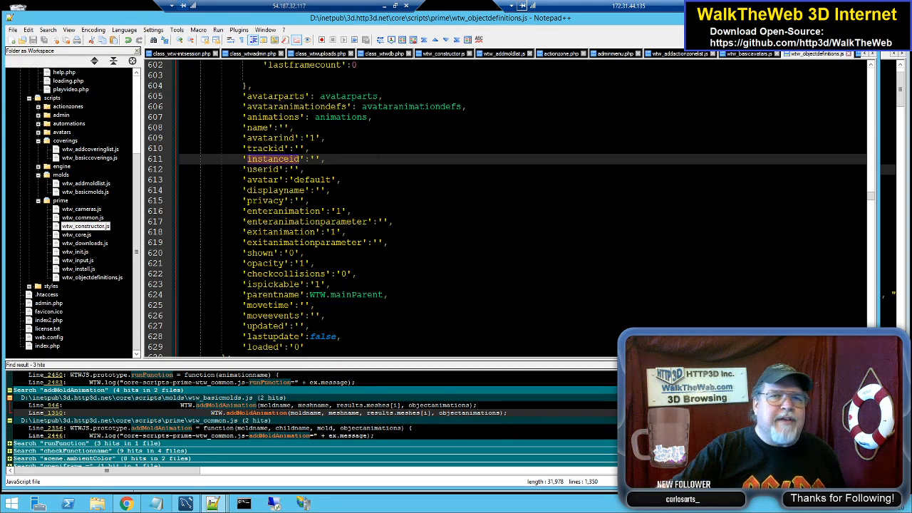
# Switch to the Demo Beach scene in the browser, turn the avatar clockwise and run it forward to observe its animation
pyautogui.click(386, 6)
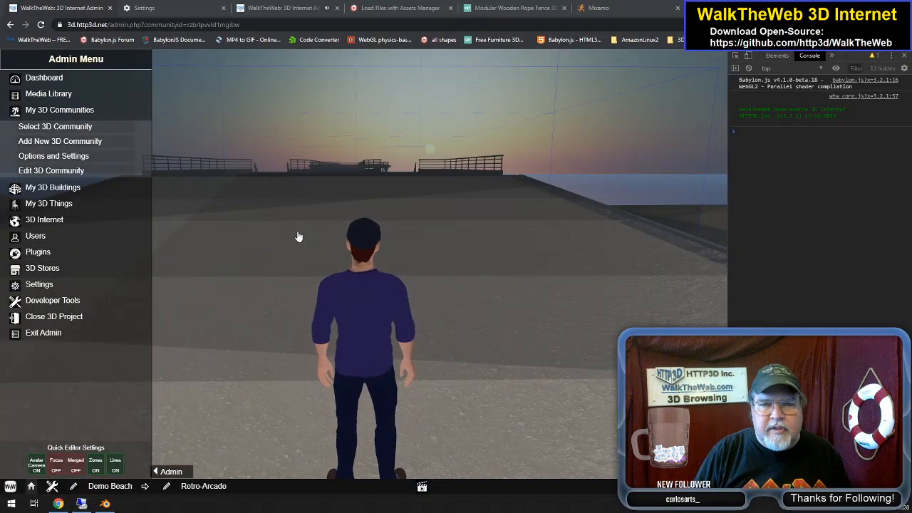
pyautogui.press('Right')
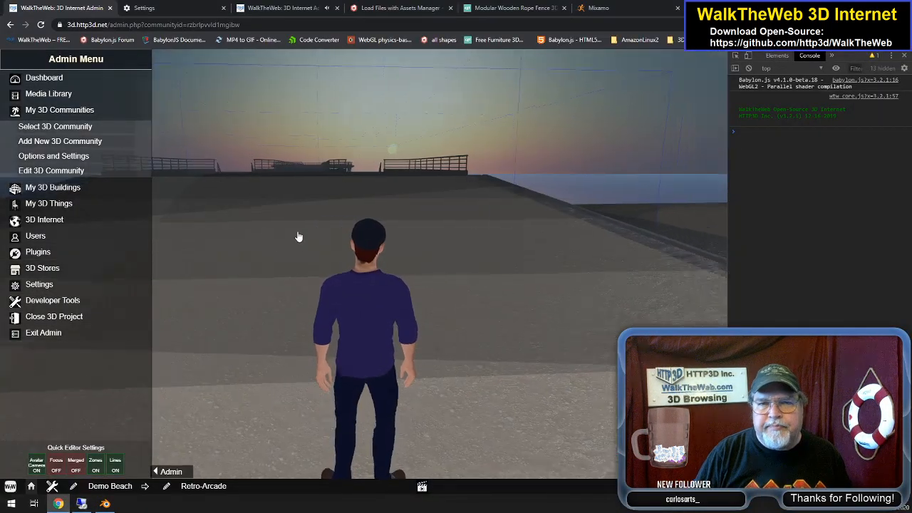
pyautogui.press('Up')
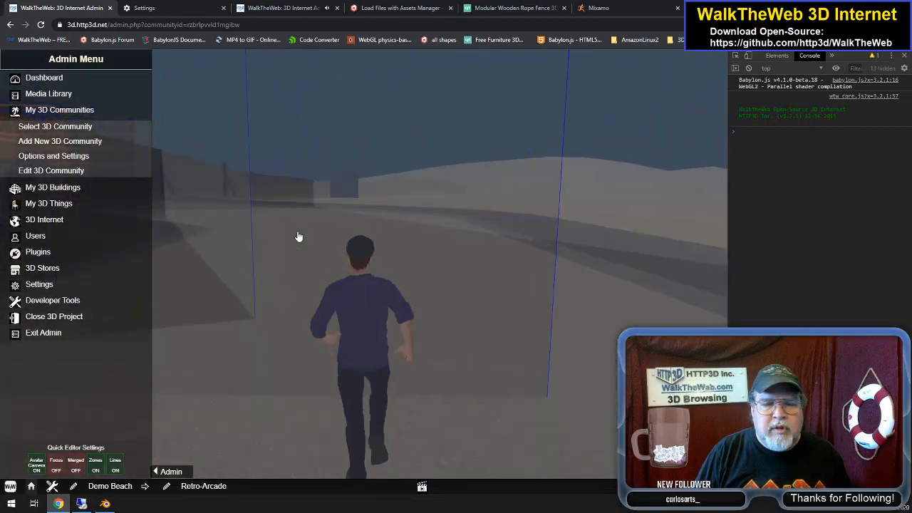
# Walk the avatar across the Demo Beach community and turn it to look around the surrounding buildings and dunes
pyautogui.press('Left')
pyautogui.press('Up')
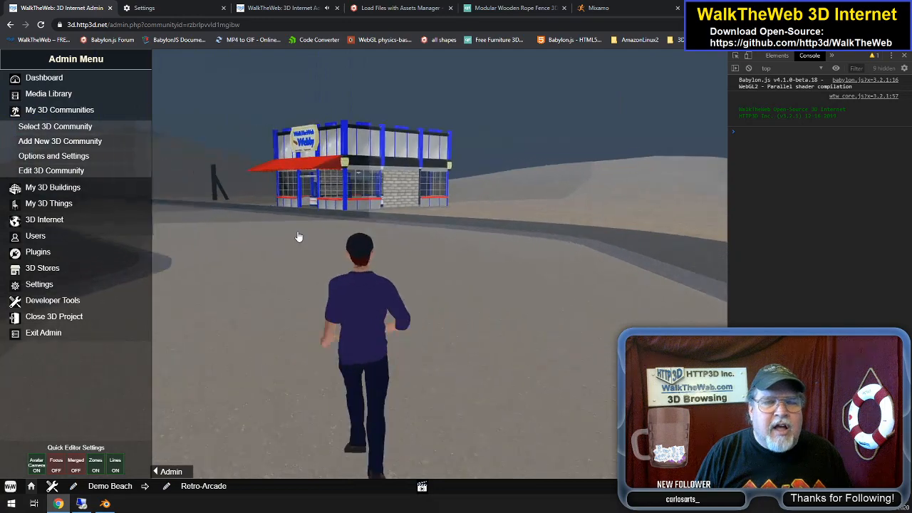
pyautogui.press('Left')
pyautogui.press('Up')
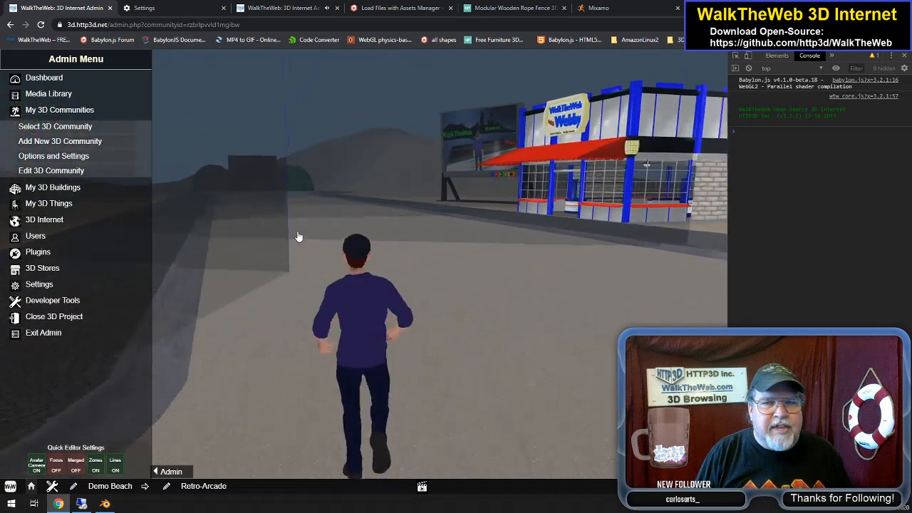
pyautogui.press('Left')
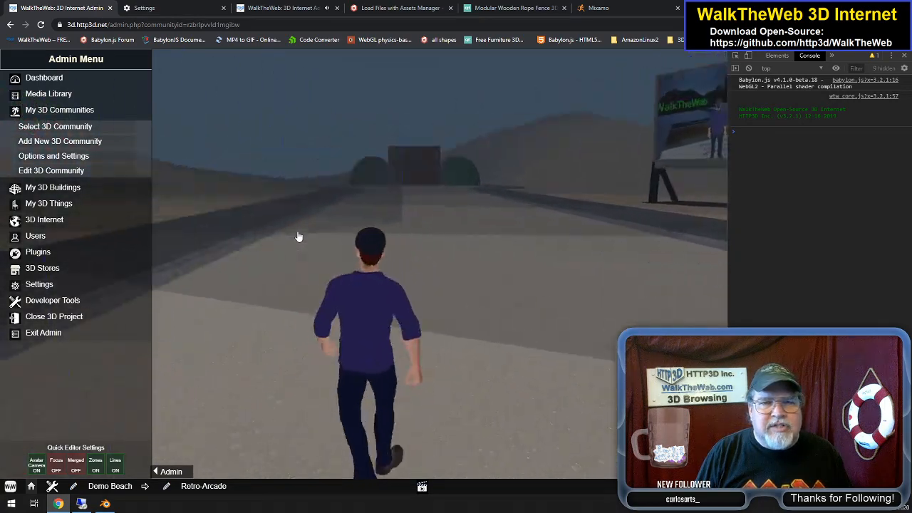
pyautogui.press('Left')
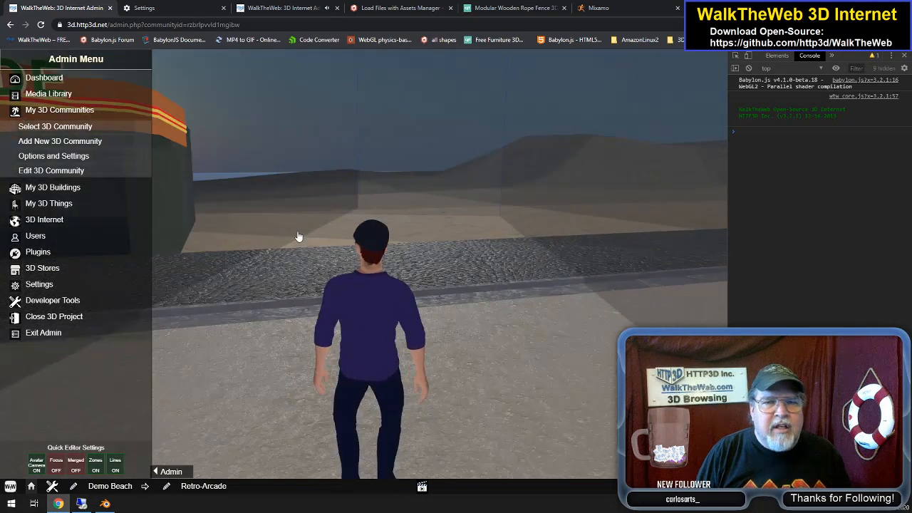
pyautogui.press('Right')
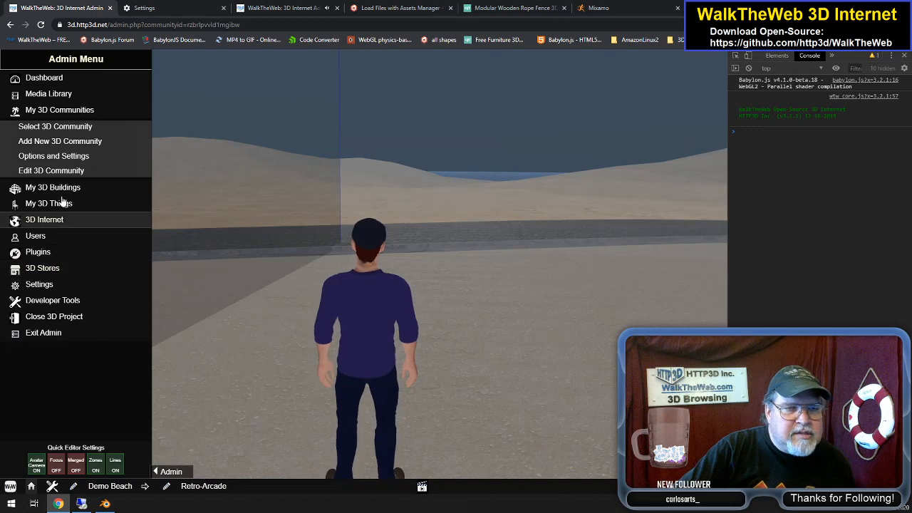
# List the current meshes of the loaded scene in the browser console using the developer tools
pyautogui.click(55, 300)
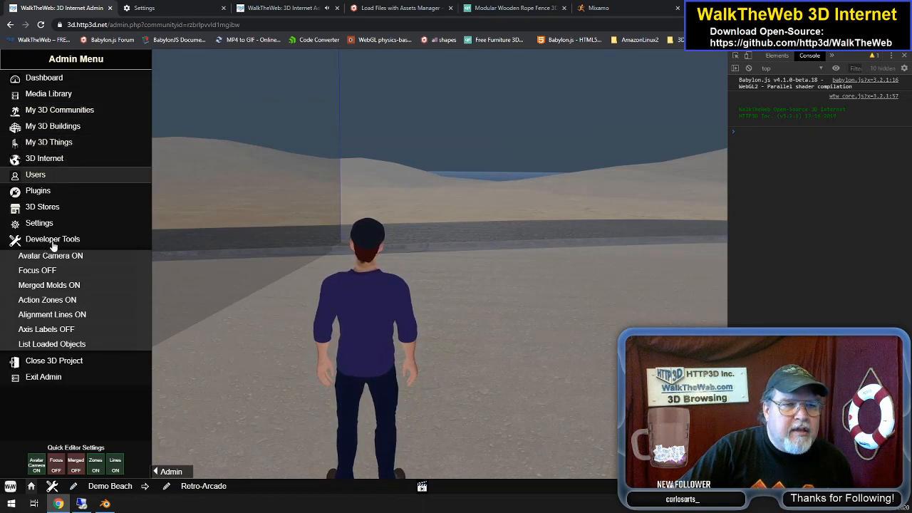
pyautogui.click(54, 344)
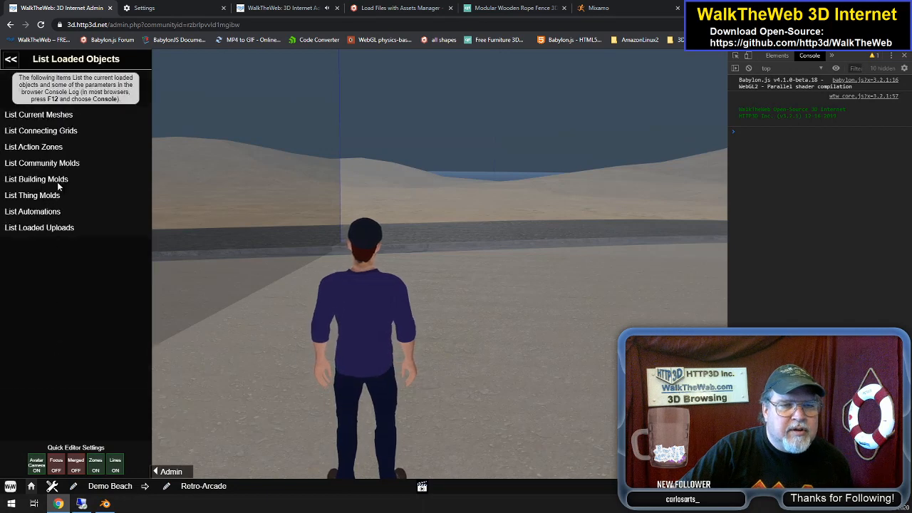
pyautogui.click(51, 117)
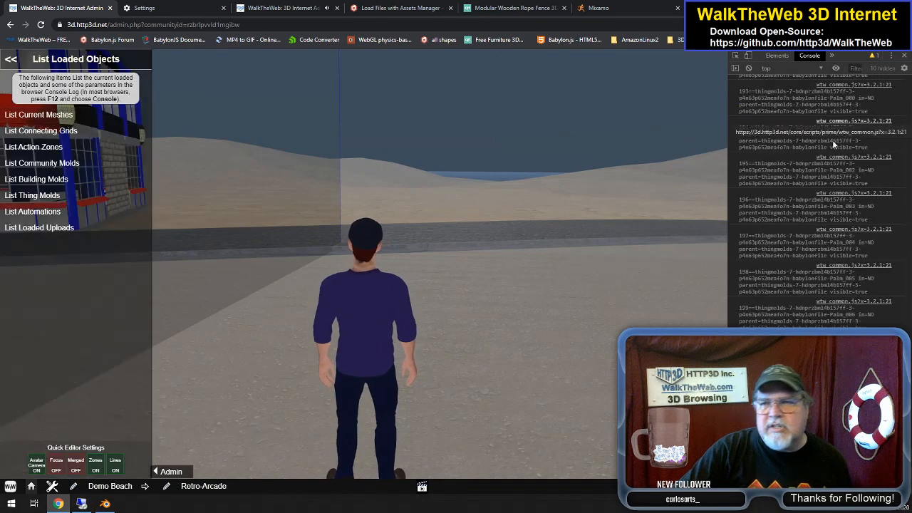
# Trace the logged mesh list back to its beginning, checking the thing molds, action zones and building molds
pyautogui.scroll(15, 802, 265)
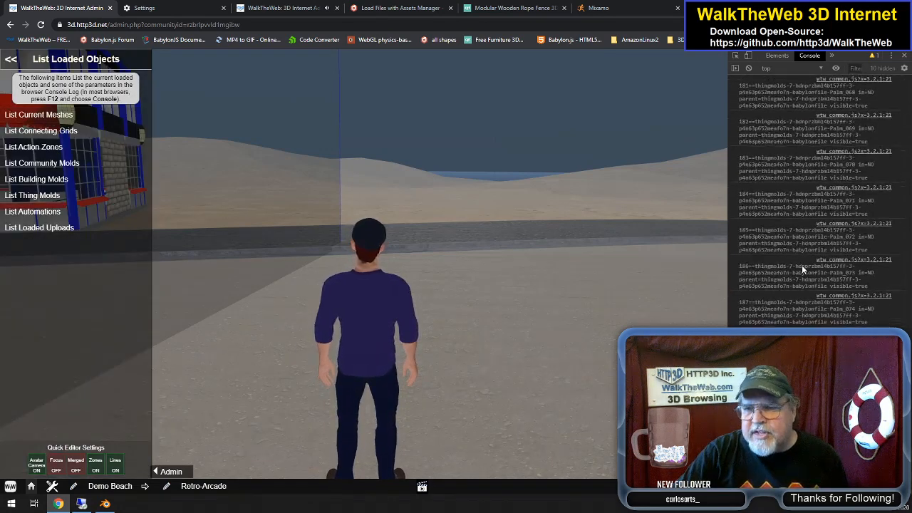
pyautogui.scroll(18, 802, 265)
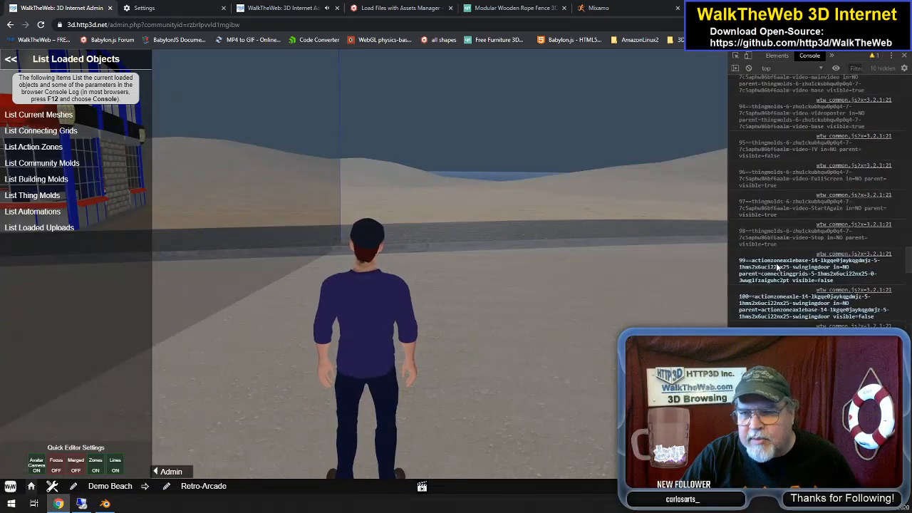
pyautogui.scroll(-3, 782, 261)
pyautogui.scroll(4, 803, 260)
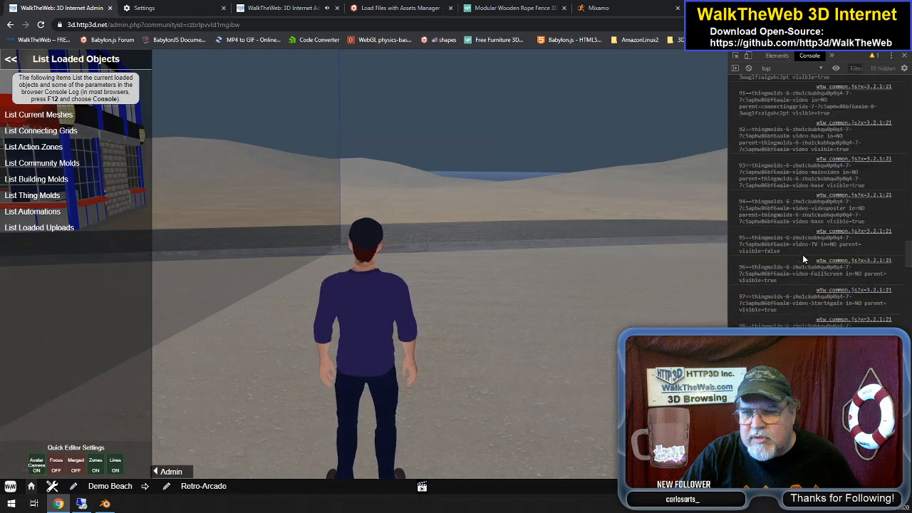
pyautogui.scroll(6, 790, 215)
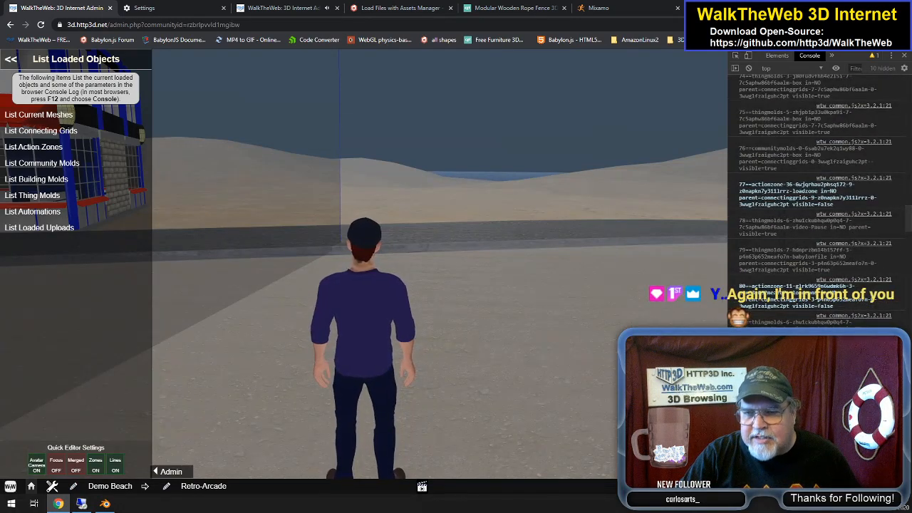
pyautogui.scroll(4, 791, 324)
pyautogui.scroll(5, 791, 324)
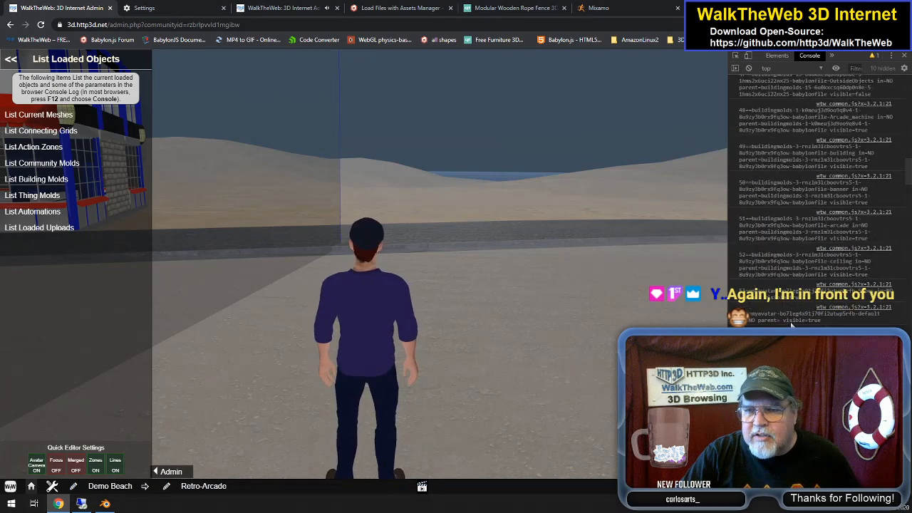
pyautogui.scroll(7, 791, 324)
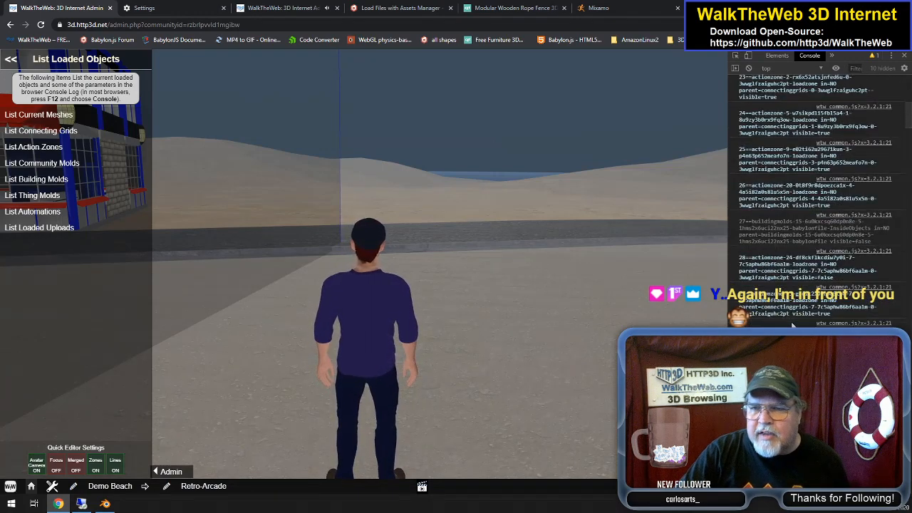
pyautogui.scroll(7, 815, 214)
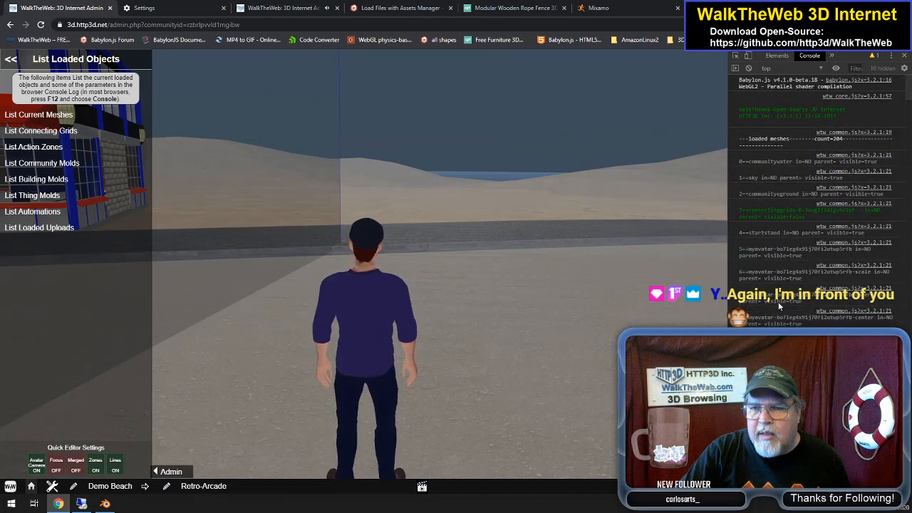
# Examine the first logged meshes, including the avatar base parts, connecting grids and load zones
pyautogui.scroll(-3, 782, 287)
pyautogui.scroll(-3, 781, 286)
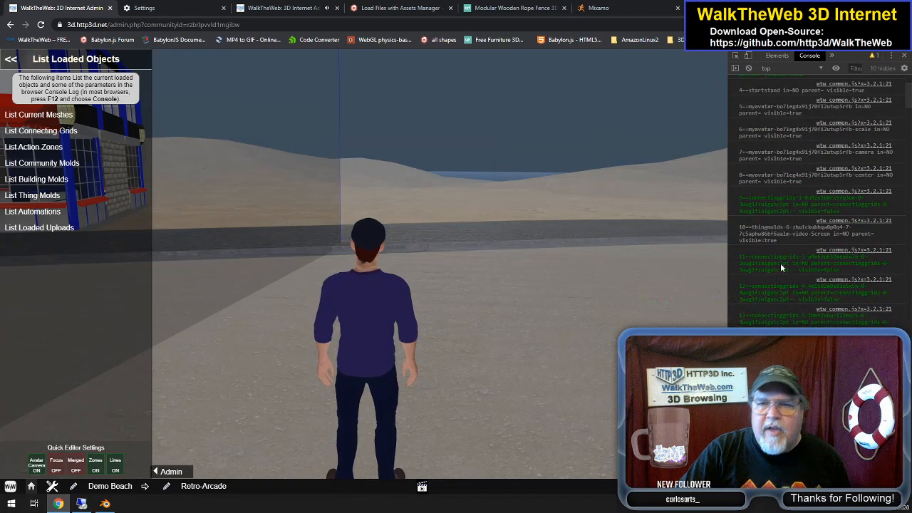
pyautogui.scroll(-4, 784, 266)
pyautogui.scroll(-5, 787, 270)
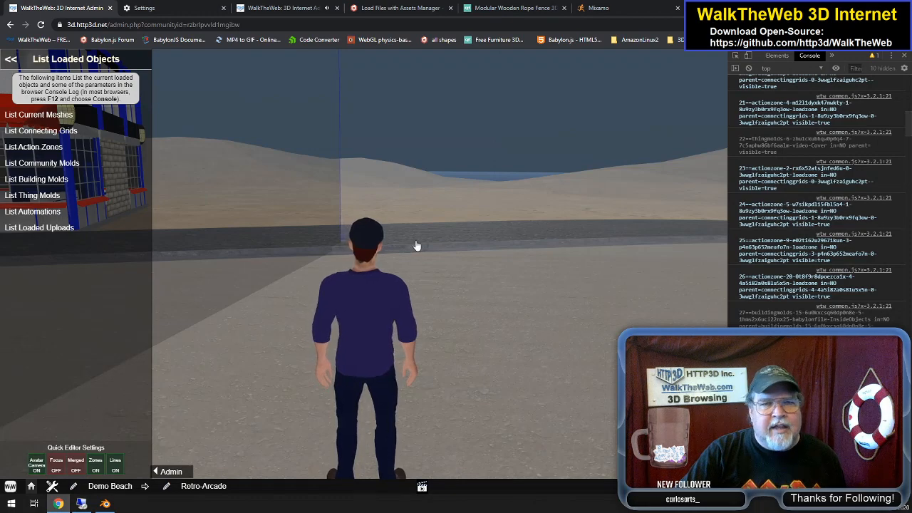
pyautogui.scroll(6, 796, 306)
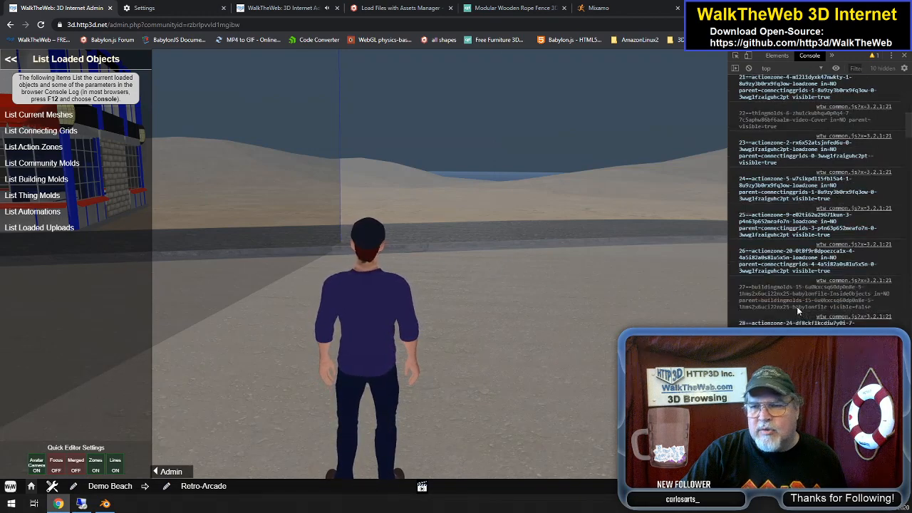
pyautogui.scroll(4, 801, 268)
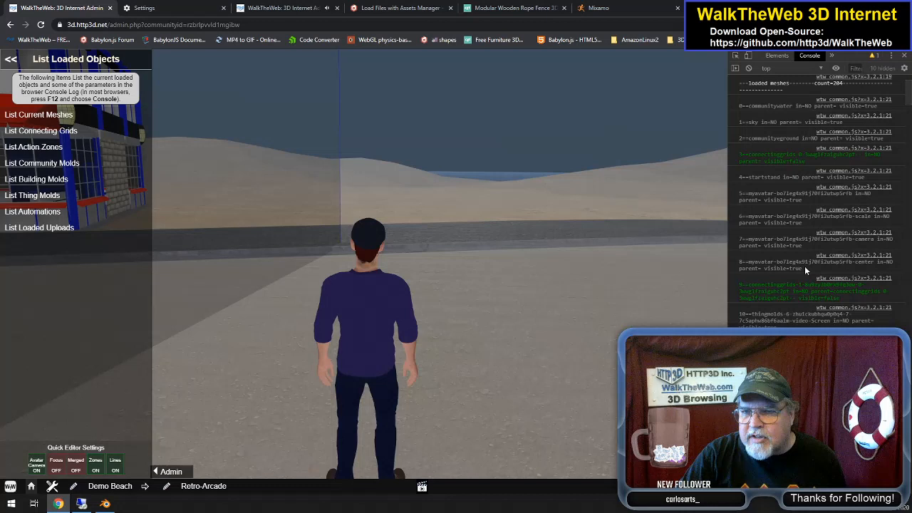
pyautogui.scroll(2, 805, 266)
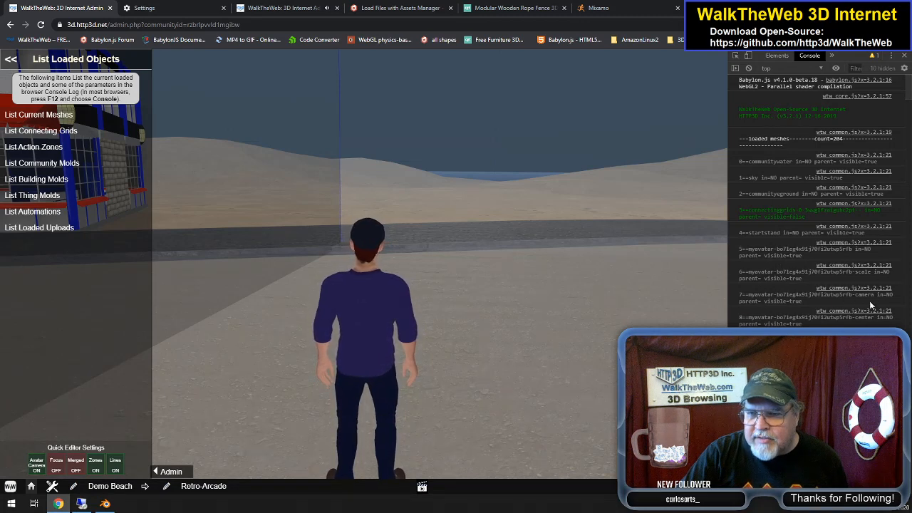
# Read the mesh list from start to end, checking building molds, avatar parts, door action zones and palm meshes for another avatar
pyautogui.scroll(-2, 796, 323)
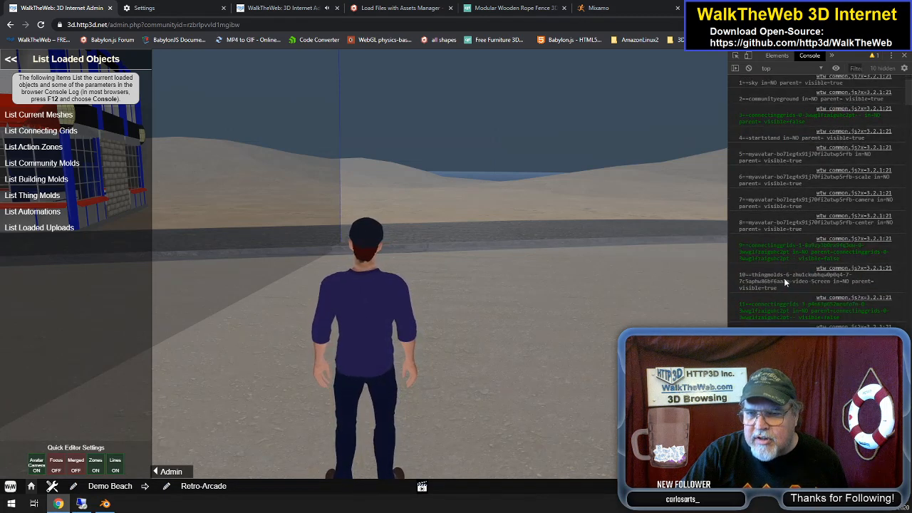
pyautogui.scroll(-2, 766, 256)
pyautogui.scroll(-10, 780, 289)
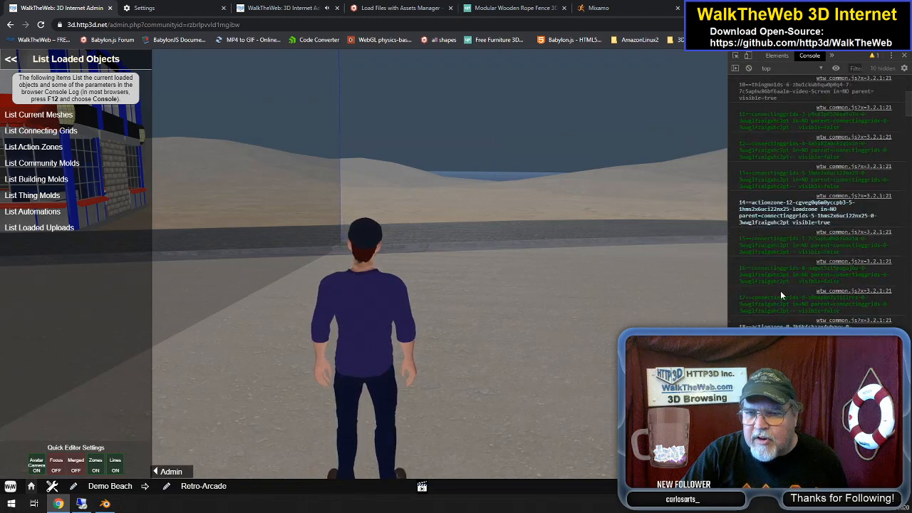
pyautogui.scroll(-8, 784, 312)
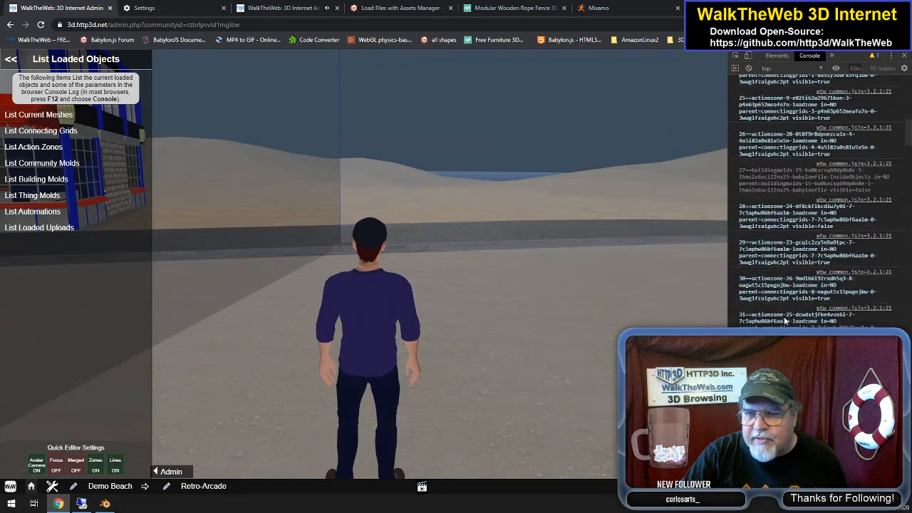
pyautogui.scroll(-10, 781, 306)
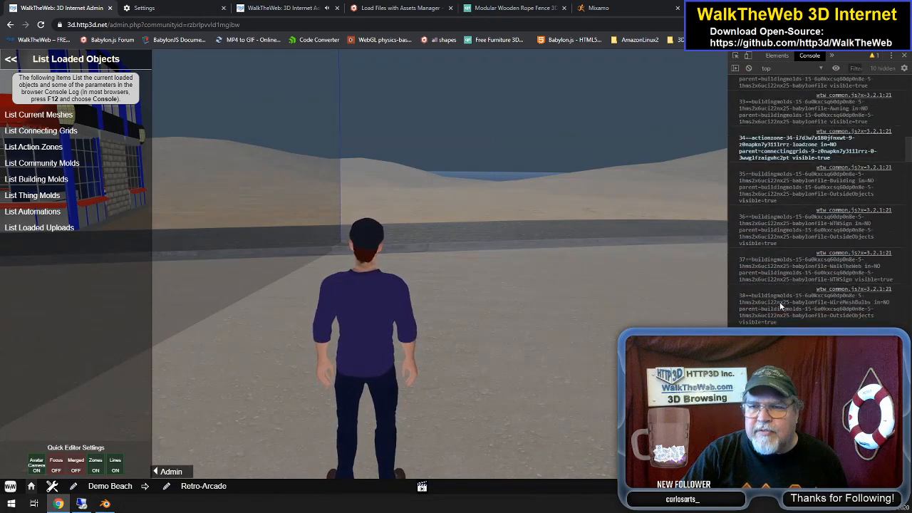
pyautogui.scroll(-6, 780, 306)
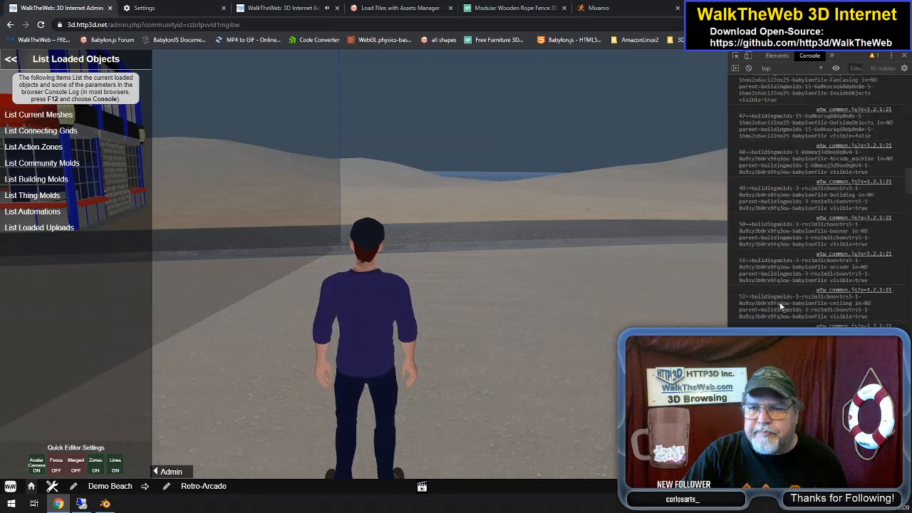
pyautogui.scroll(-4, 780, 301)
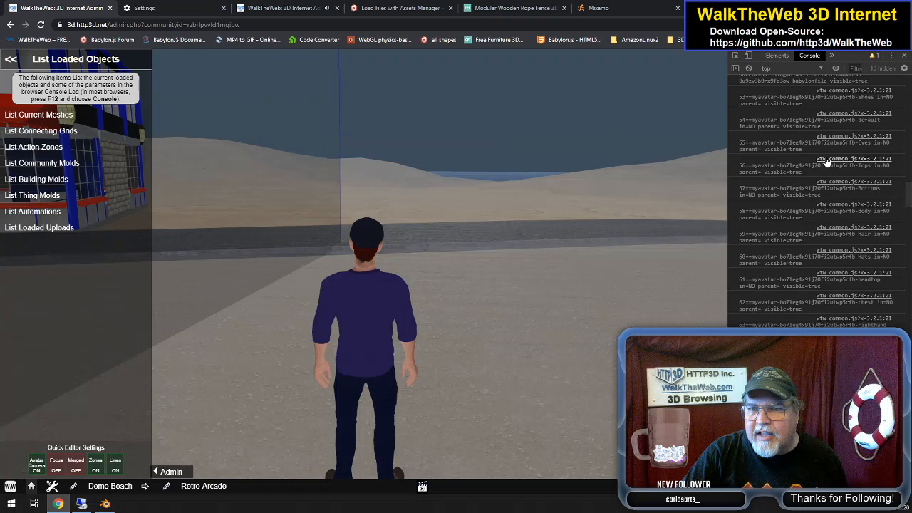
pyautogui.scroll(-2, 826, 163)
pyautogui.scroll(-2, 803, 285)
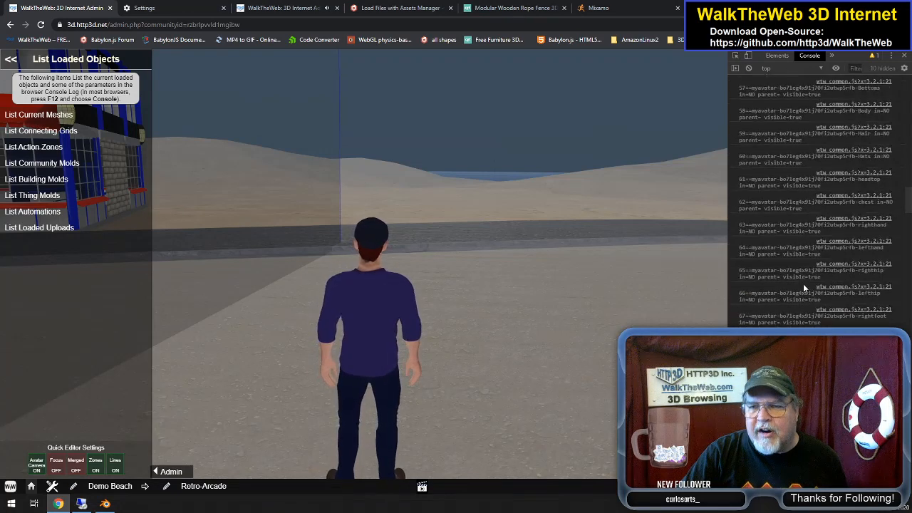
pyautogui.scroll(-3, 803, 285)
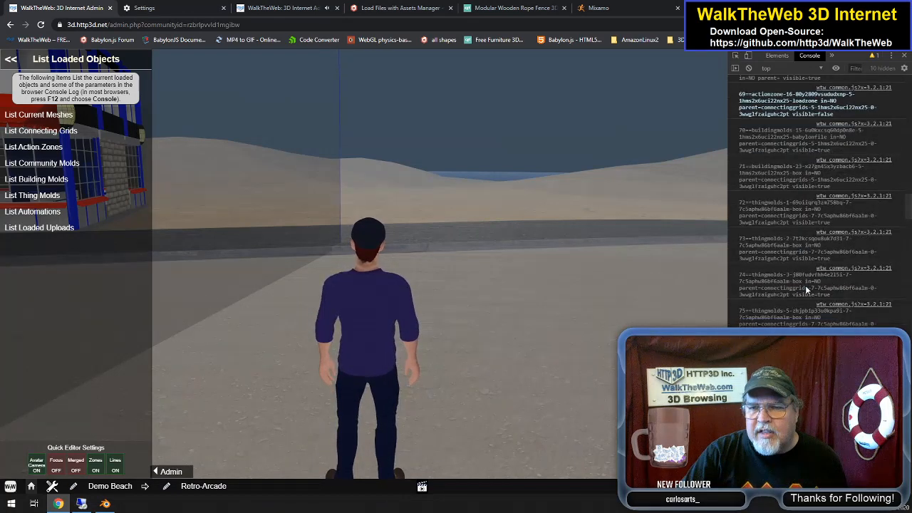
pyautogui.scroll(-3, 804, 278)
pyautogui.scroll(-12, 803, 263)
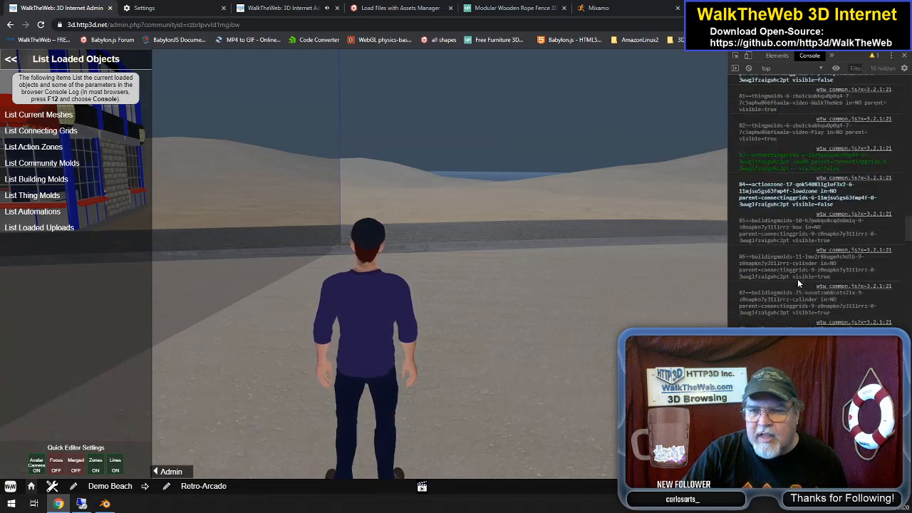
pyautogui.scroll(-18, 800, 301)
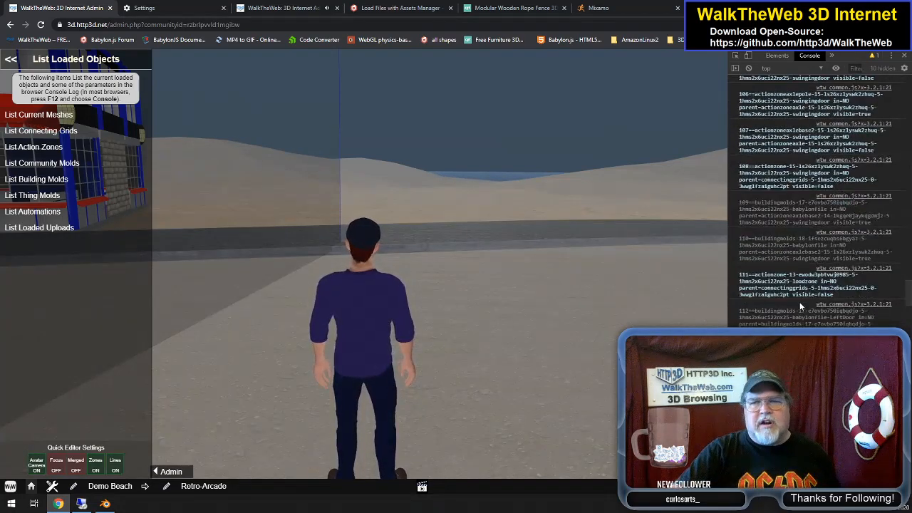
pyautogui.scroll(-15, 800, 301)
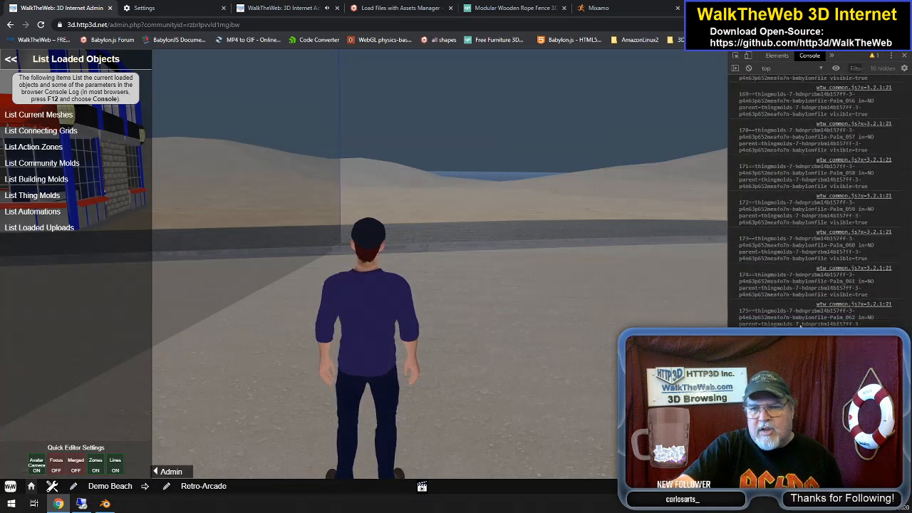
pyautogui.scroll(-12, 799, 322)
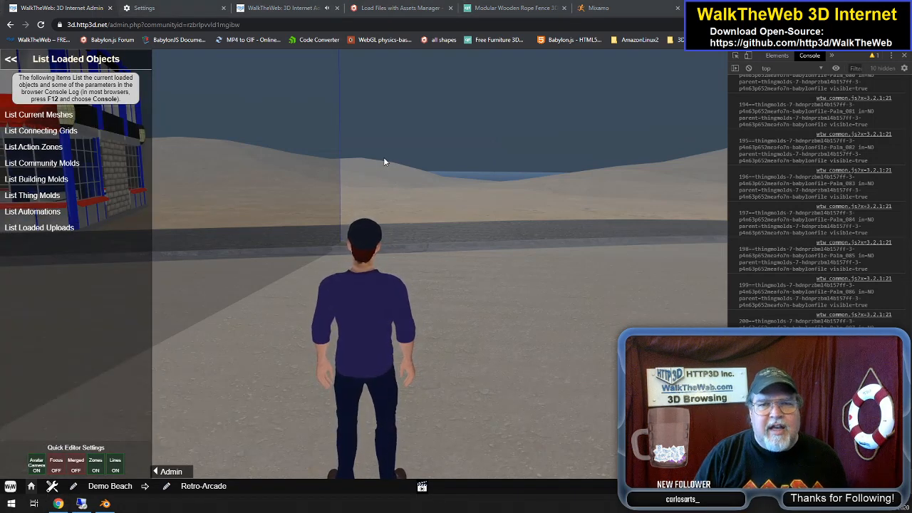
# Turn the avatar around to look for the other visitor near the Webby building and the arcade
pyautogui.press('Left')
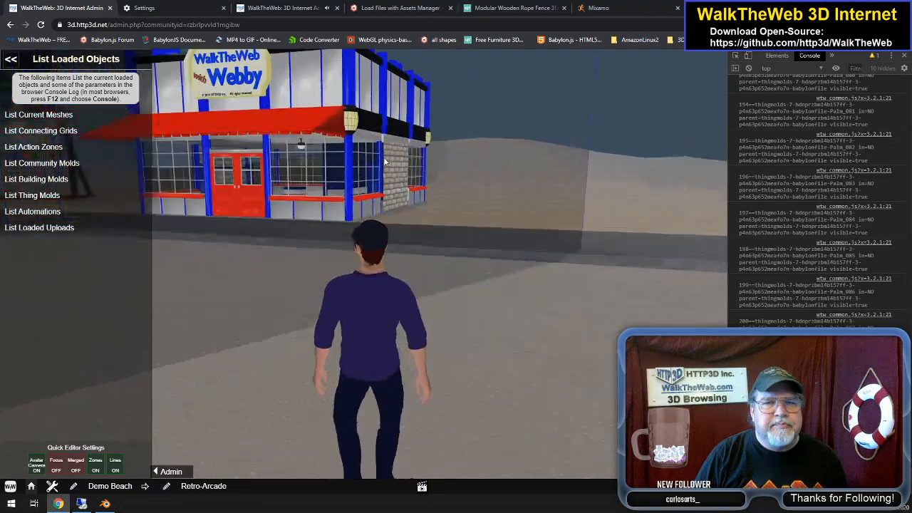
pyautogui.press('Left')
pyautogui.press('Left')
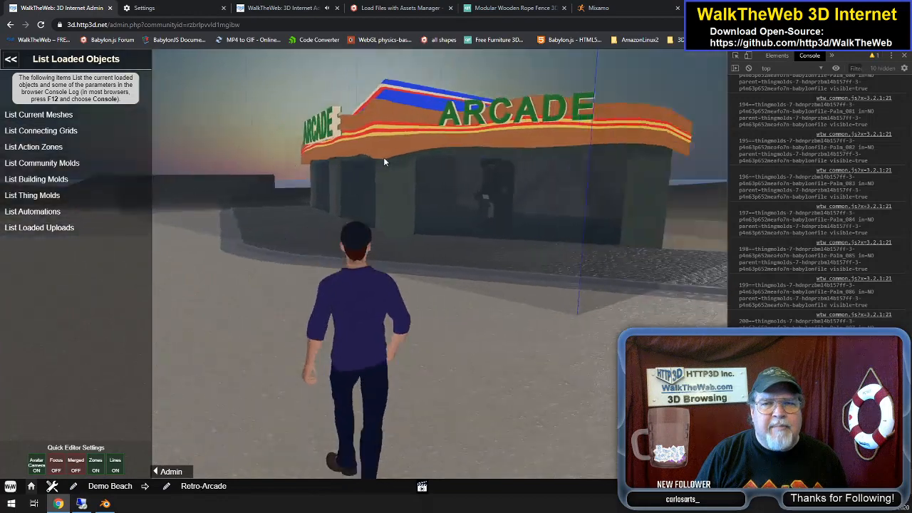
pyautogui.press('Right')
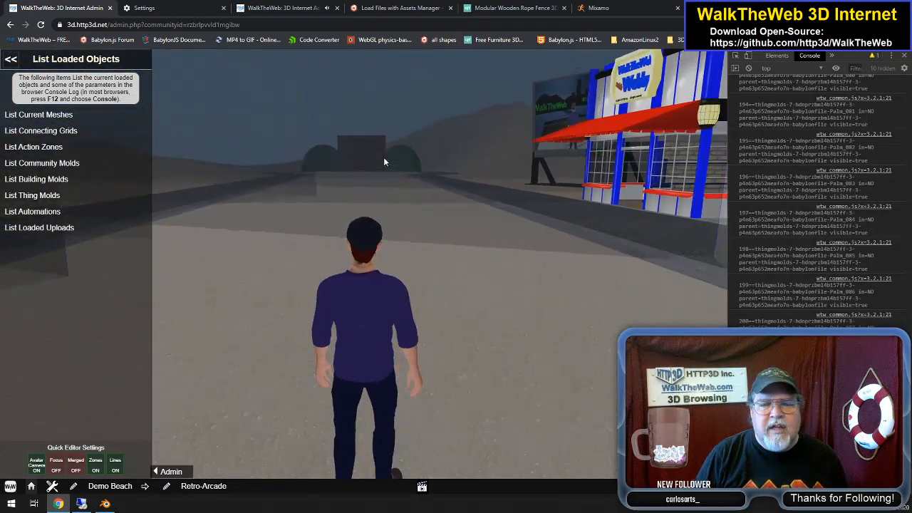
# Switch to Blender and quit it, discarding the unsaved changes to the pearlidle.blend avatar file
pyautogui.click(292, 8)
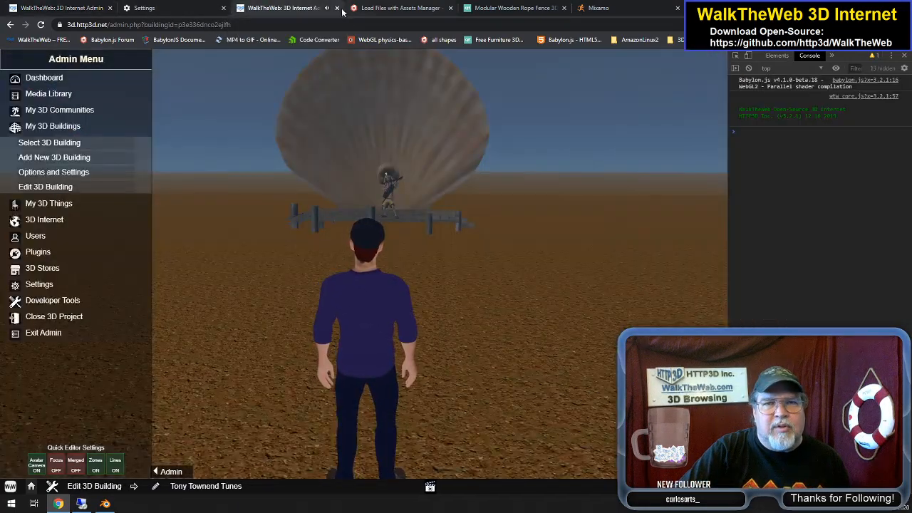
pyautogui.click(63, 9)
pyautogui.click(105, 504)
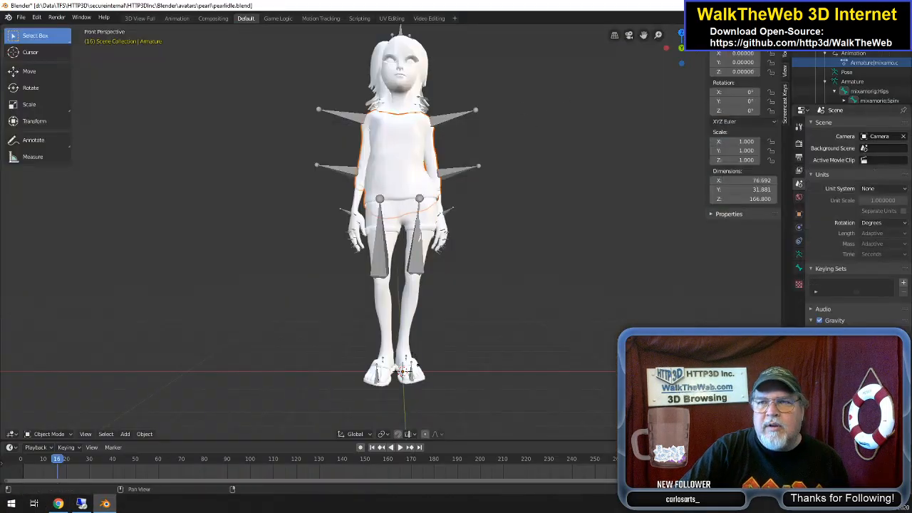
pyautogui.hotkey('ctrl', 'q')
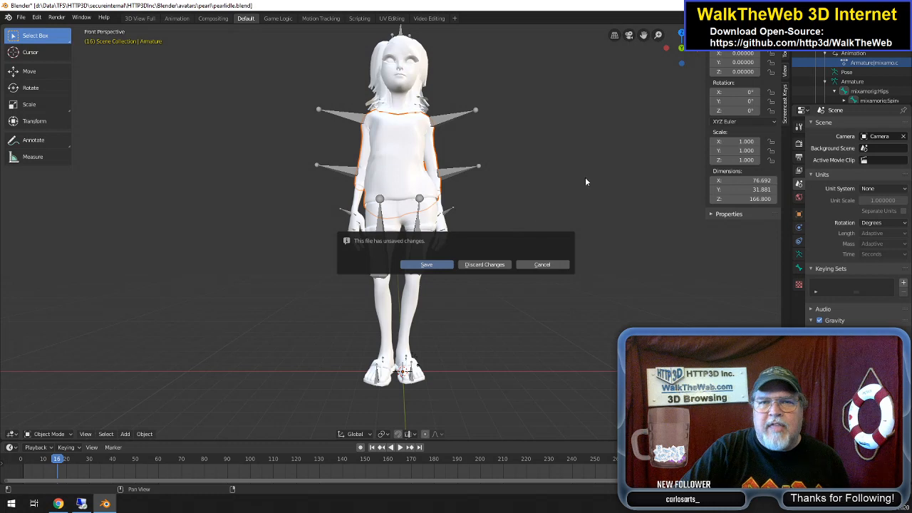
pyautogui.click(484, 264)
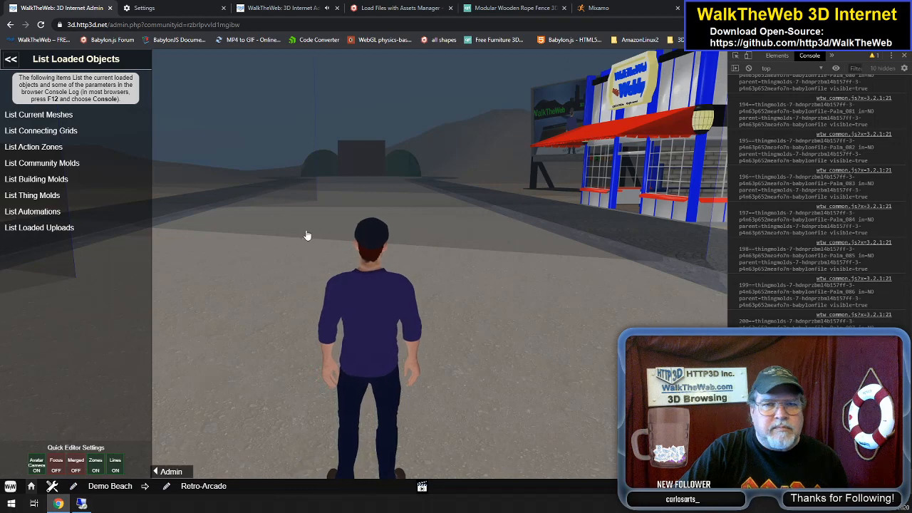
# Turn the avatar toward the arcade and set the main camera to Self Camera
pyautogui.press('Right')
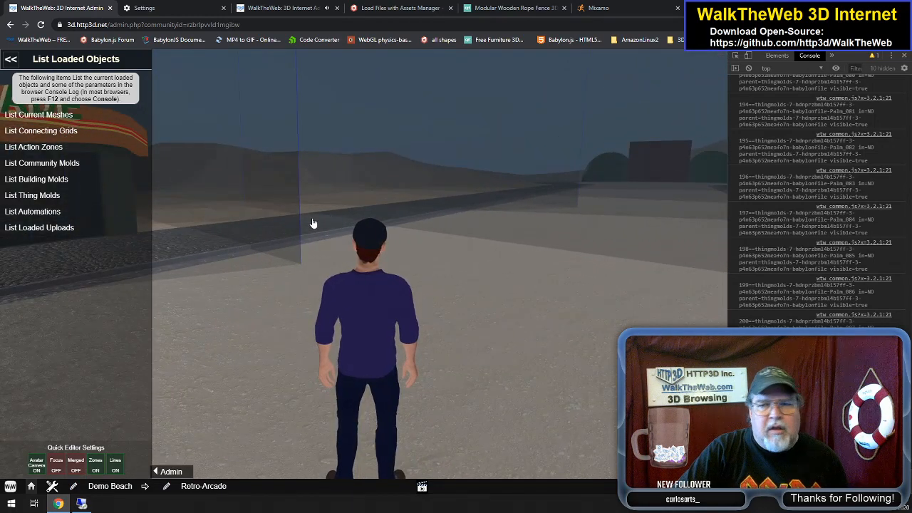
pyautogui.press('Left')
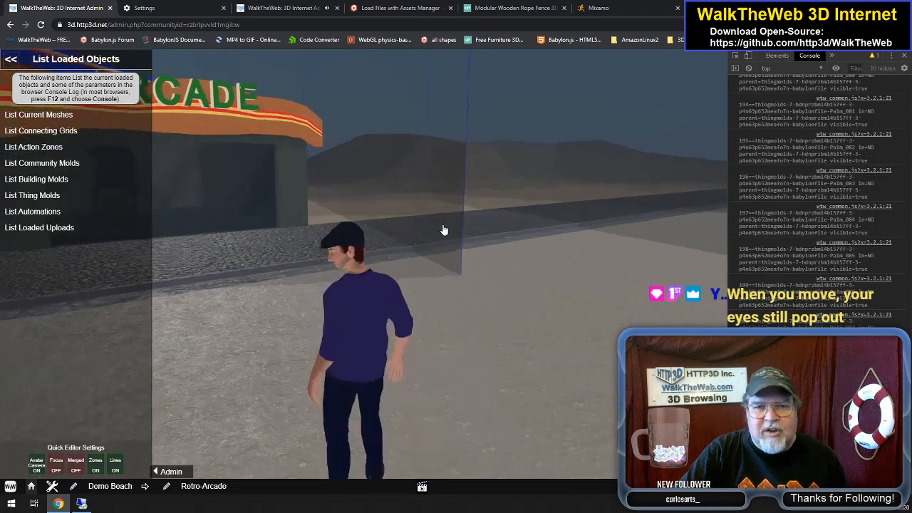
pyautogui.click(715, 487)
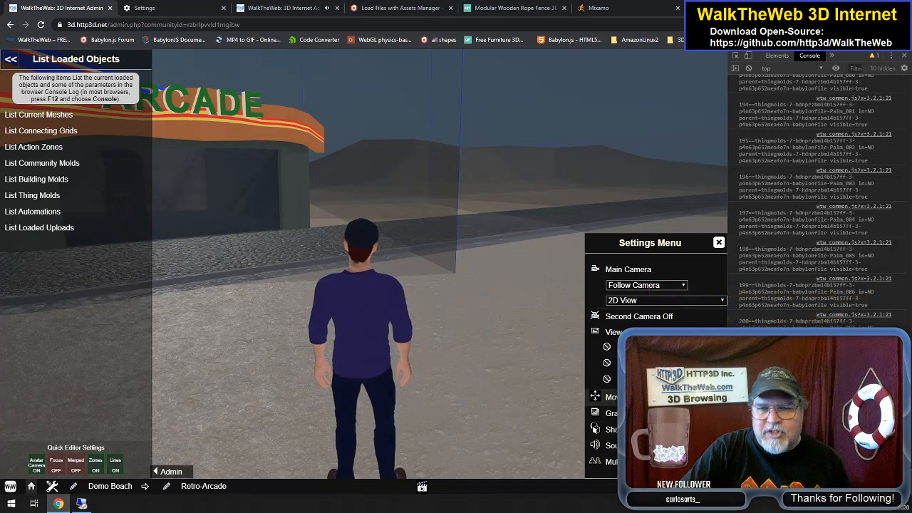
pyautogui.click(645, 286)
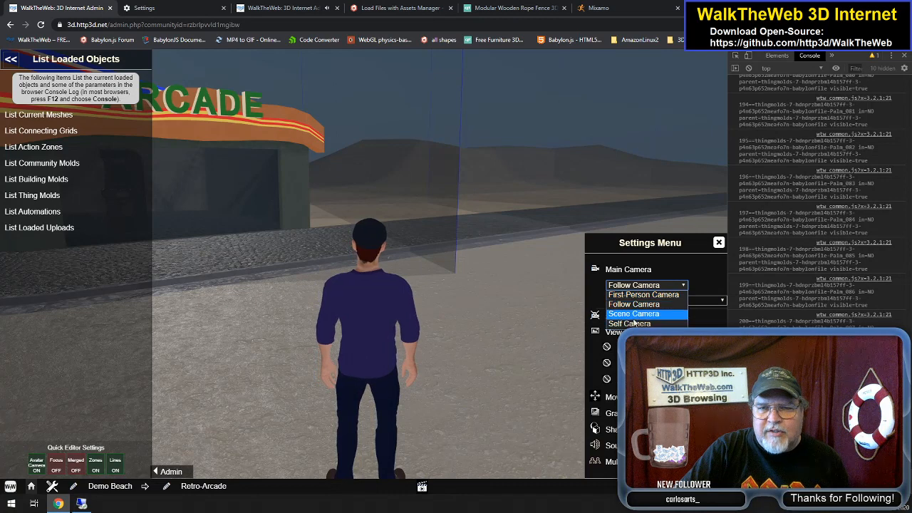
pyautogui.click(630, 323)
# Walk and turn the avatar while it faces the camera to examine its face and eyes in motion, closing the settings
pyautogui.press('w')
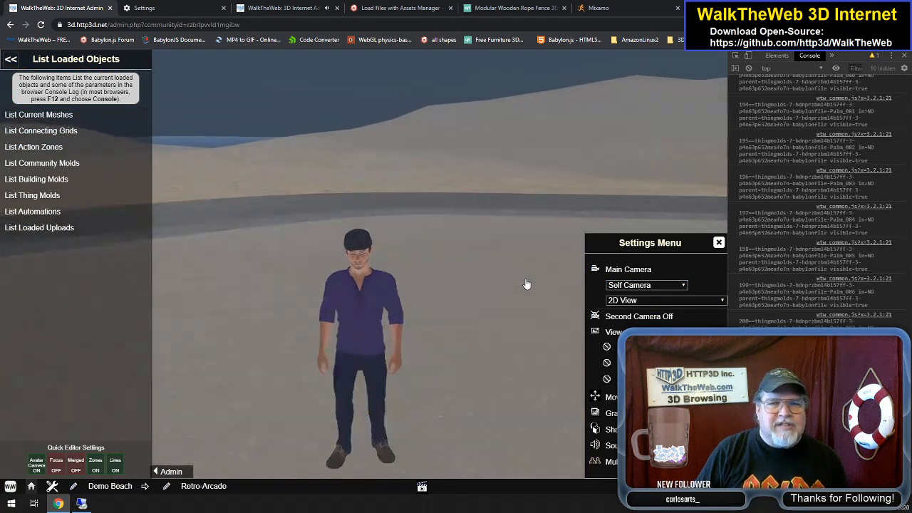
pyautogui.press('s')
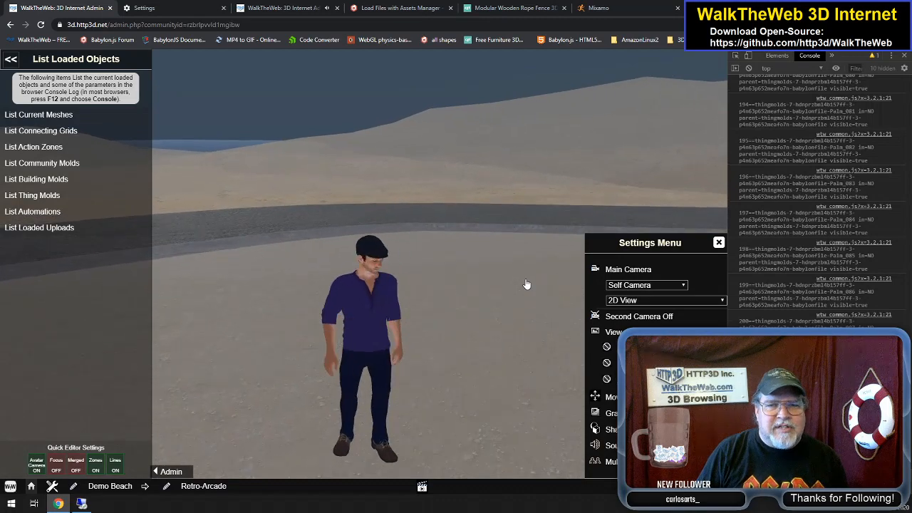
pyautogui.press('a')
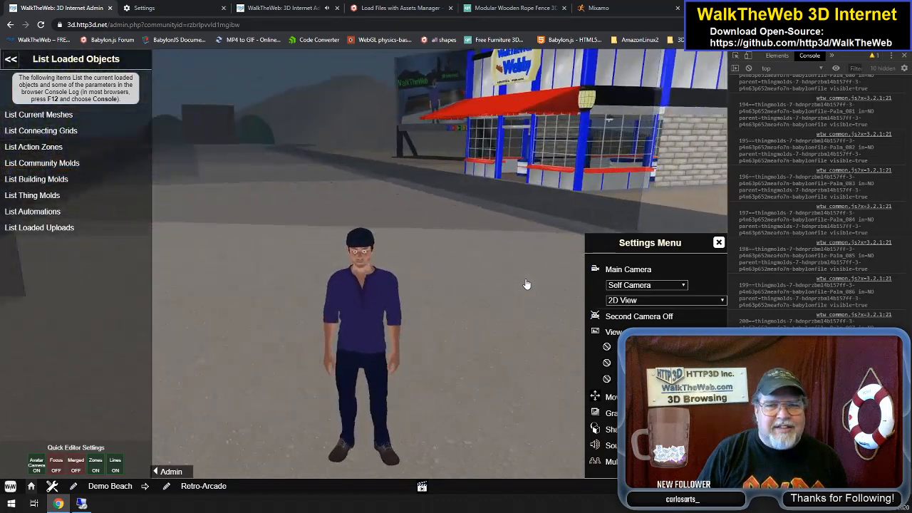
pyautogui.press('d')
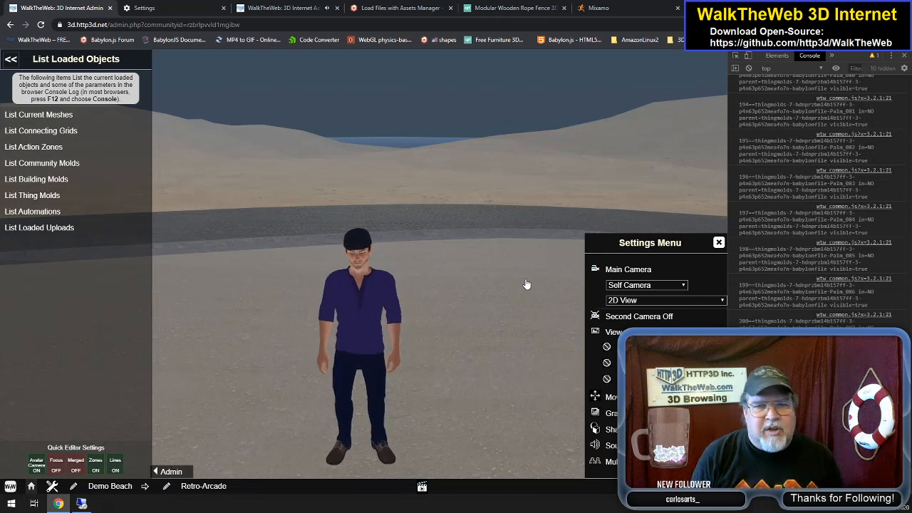
pyautogui.press('a')
pyautogui.press('d')
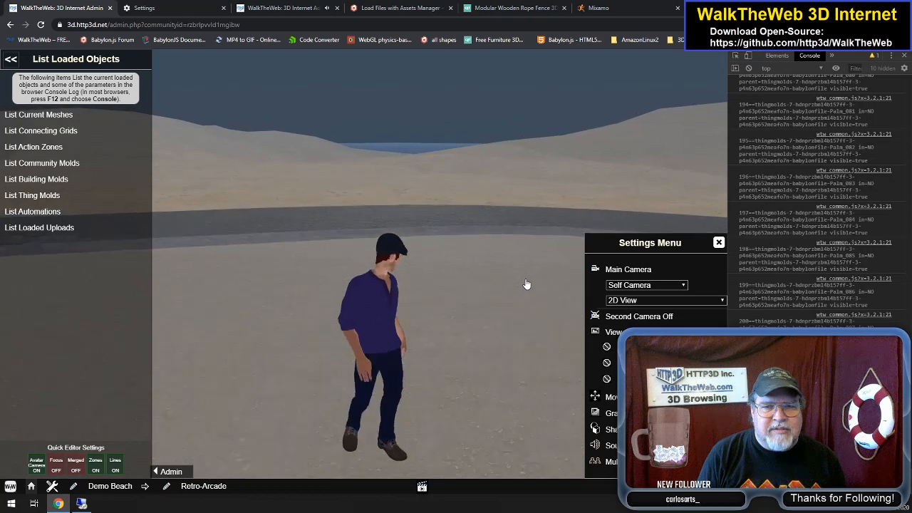
pyautogui.press('d')
pyautogui.press('d')
pyautogui.press('w')
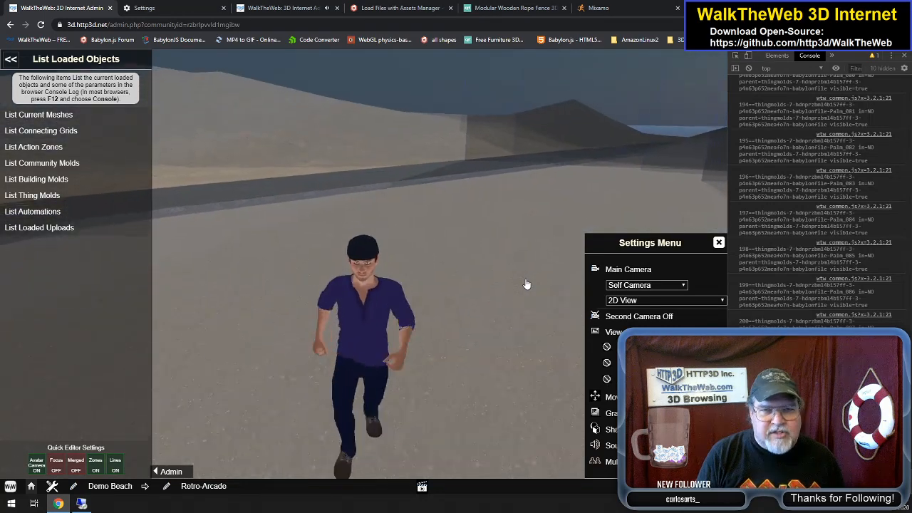
pyautogui.press('s')
pyautogui.press('s')
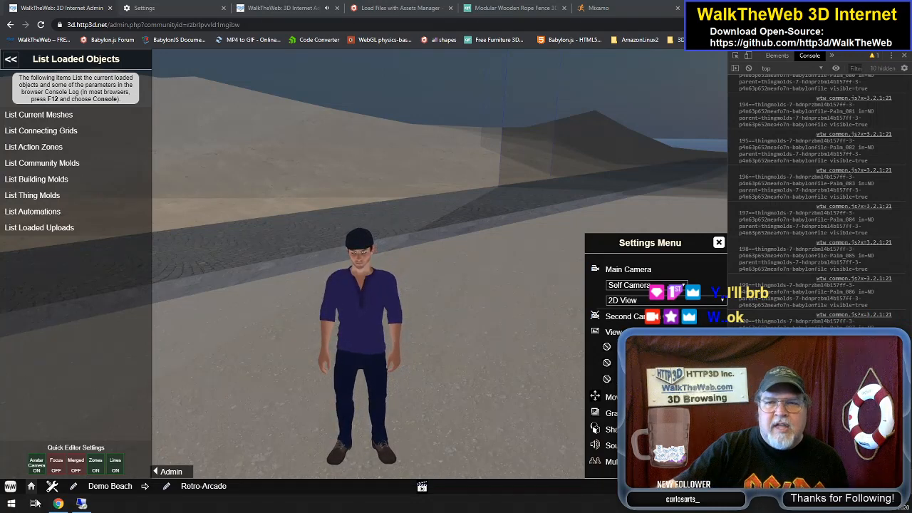
pyautogui.click(720, 243)
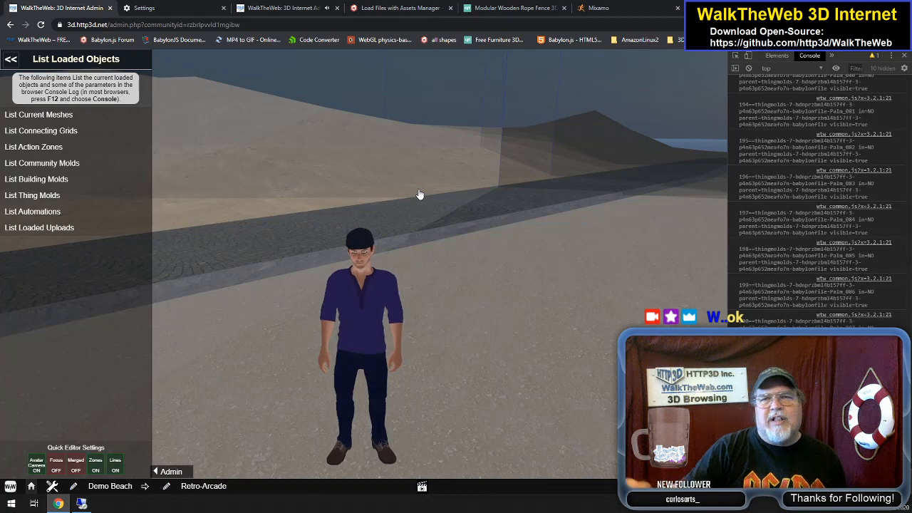
# Switch to Mixamo and review the Guitar Playing animation's frame rate and keyframe reduction download options, then cancel the download
pyautogui.click(611, 9)
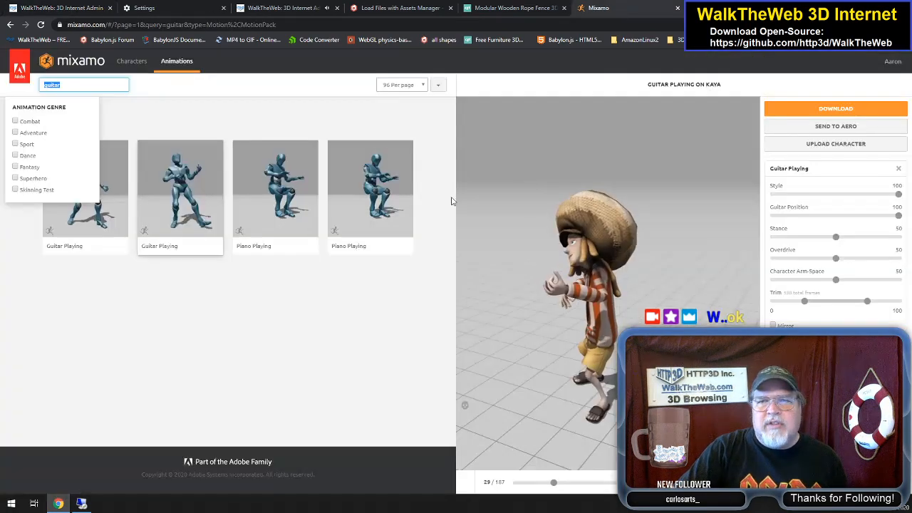
pyautogui.click(855, 109)
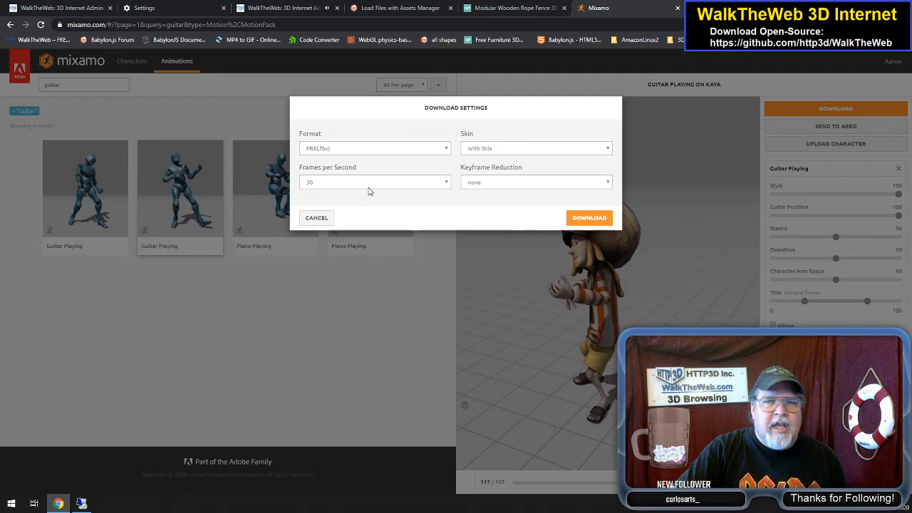
pyautogui.click(444, 183)
pyautogui.click(445, 185)
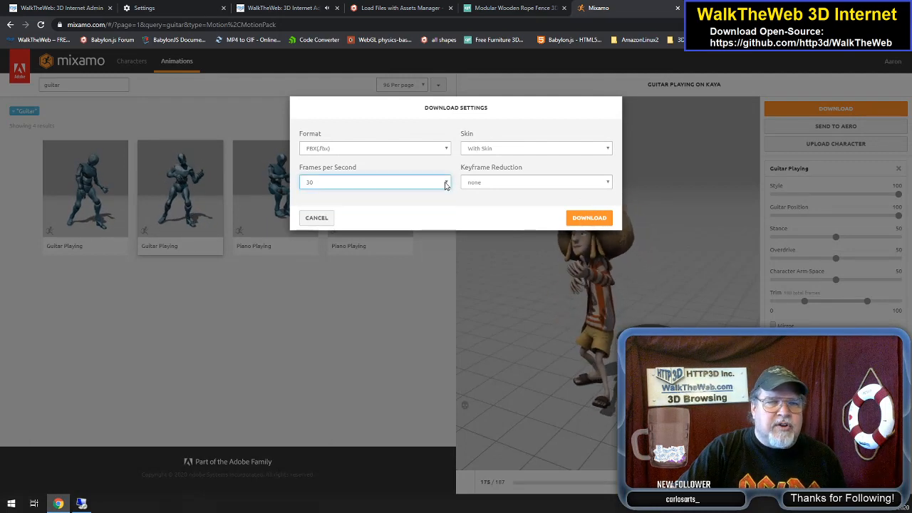
pyautogui.click(541, 185)
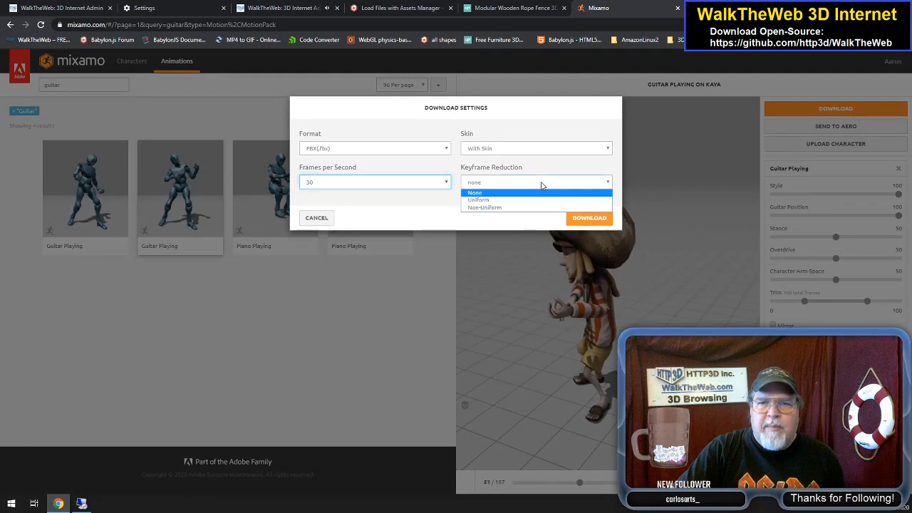
pyautogui.click(491, 193)
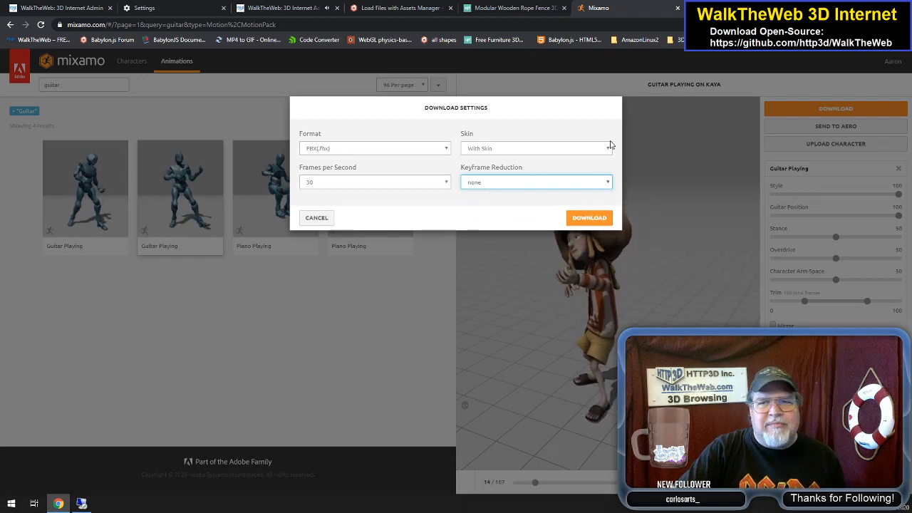
pyautogui.click(393, 275)
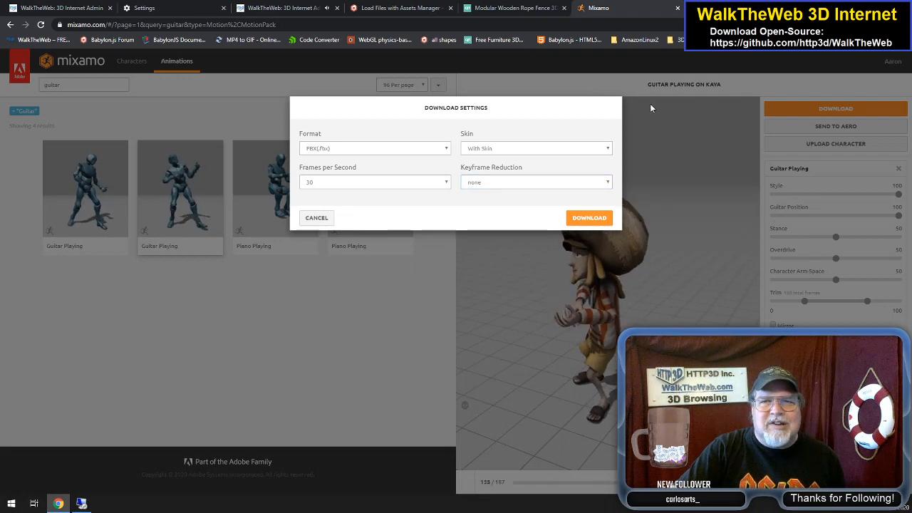
pyautogui.click(317, 218)
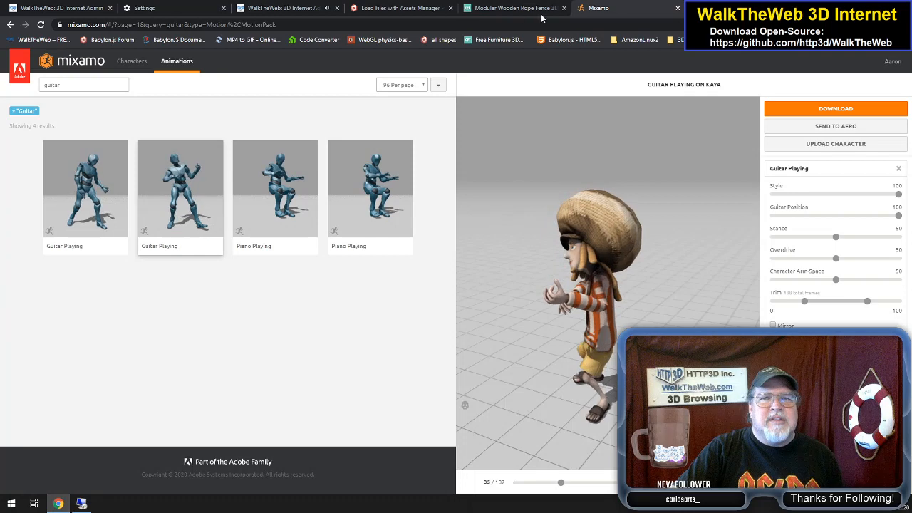
# Return from Mixamo to the Demo Beach scene and move the avatar slightly
pyautogui.click(61, 8)
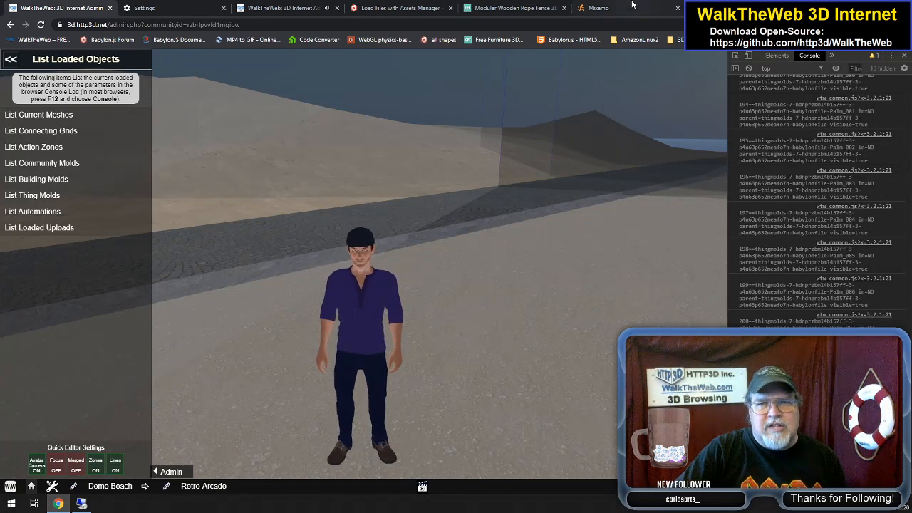
pyautogui.click(595, 8)
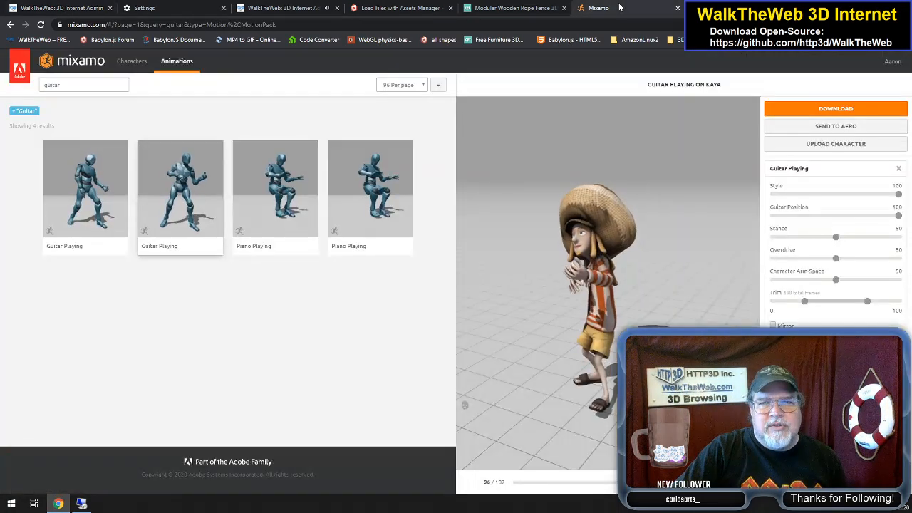
pyautogui.click(285, 8)
pyautogui.click(77, 16)
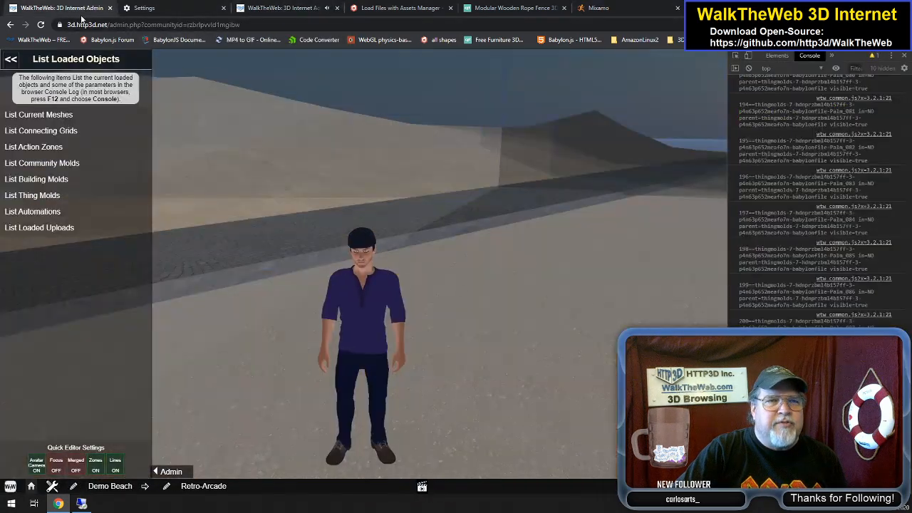
pyautogui.press('w')
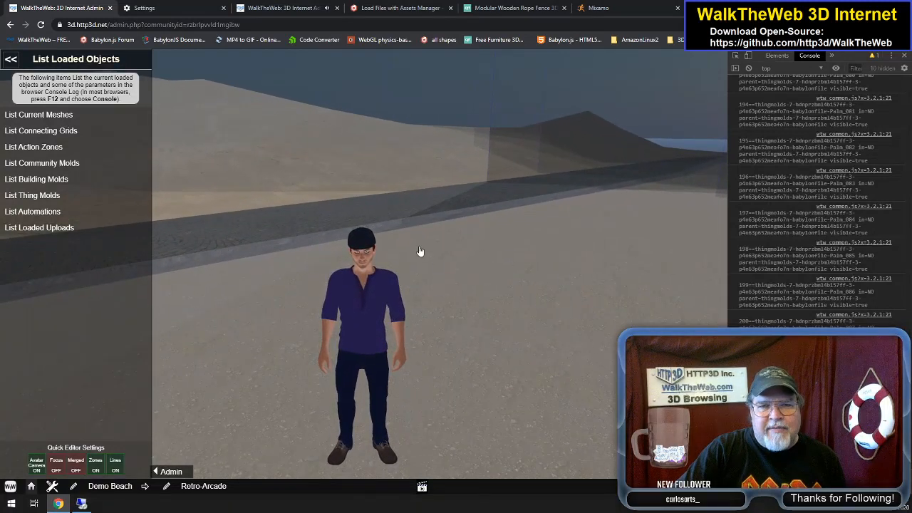
# Review the scene's movement speed settings, including the walk animation speed, and close them
pyautogui.click(715, 486)
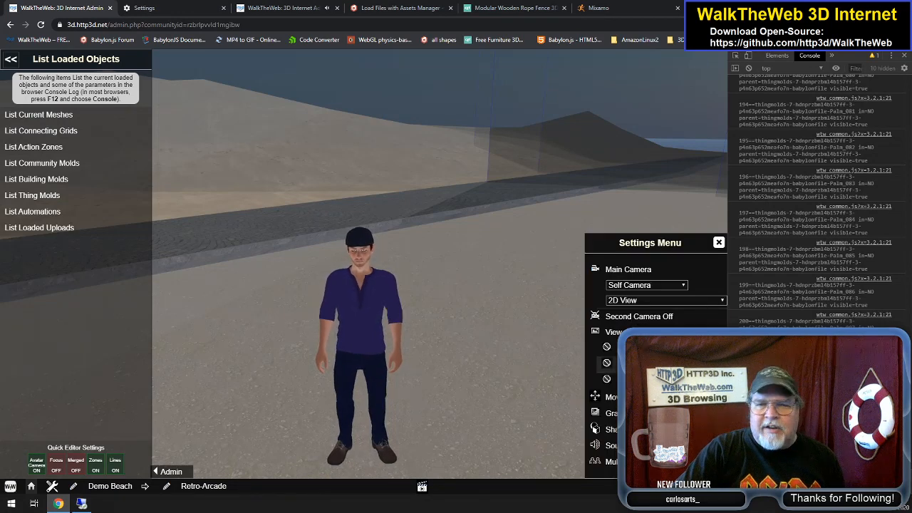
pyautogui.click(660, 397)
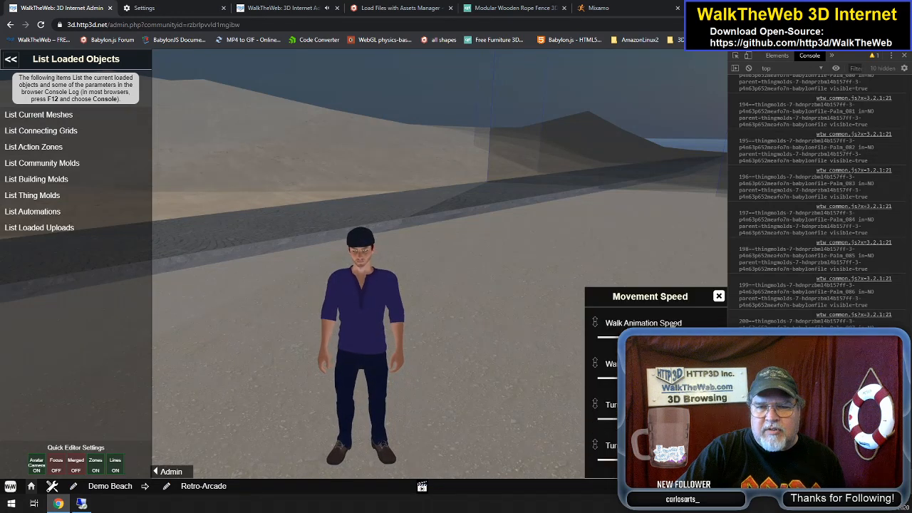
pyautogui.click(720, 296)
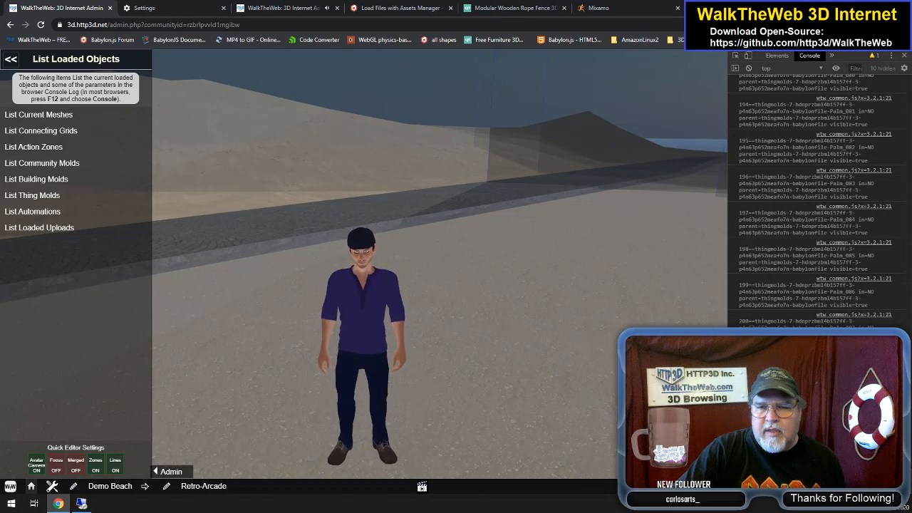
# Set the main camera back to Follow Camera and show the available main camera options
pyautogui.click(715, 486)
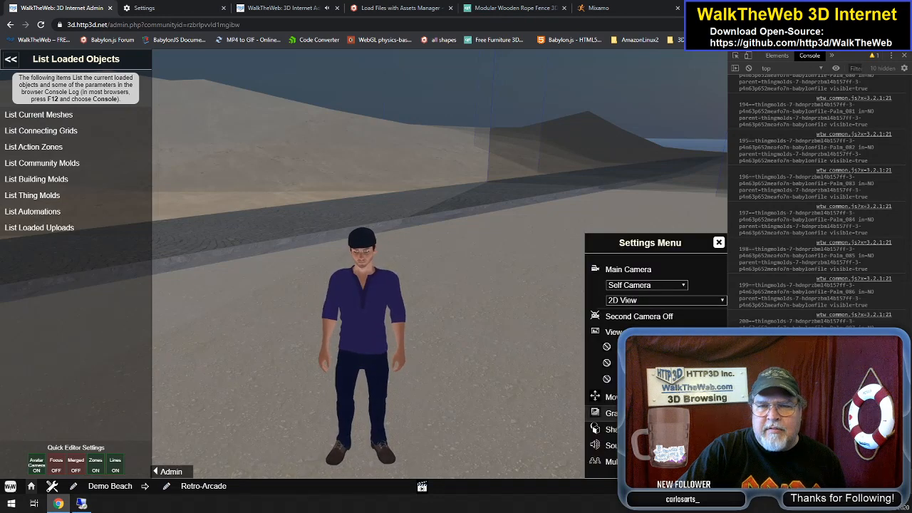
pyautogui.click(656, 285)
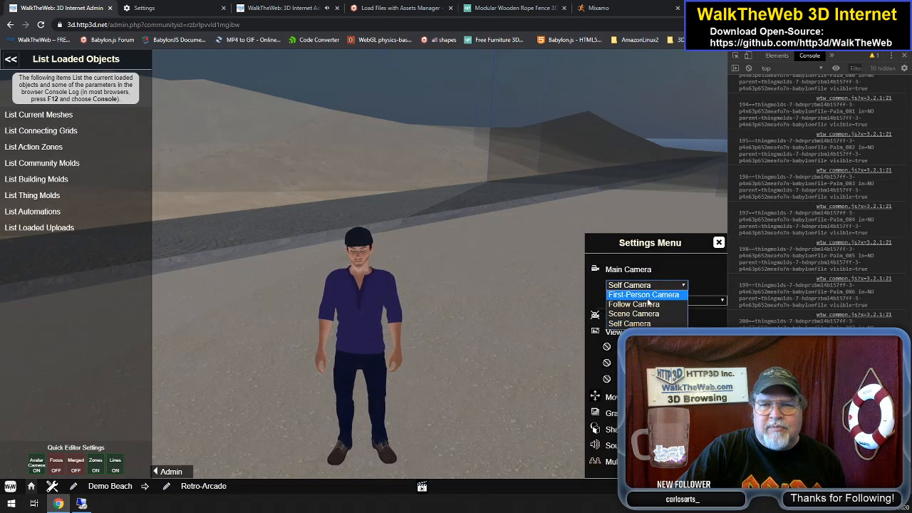
pyautogui.click(647, 305)
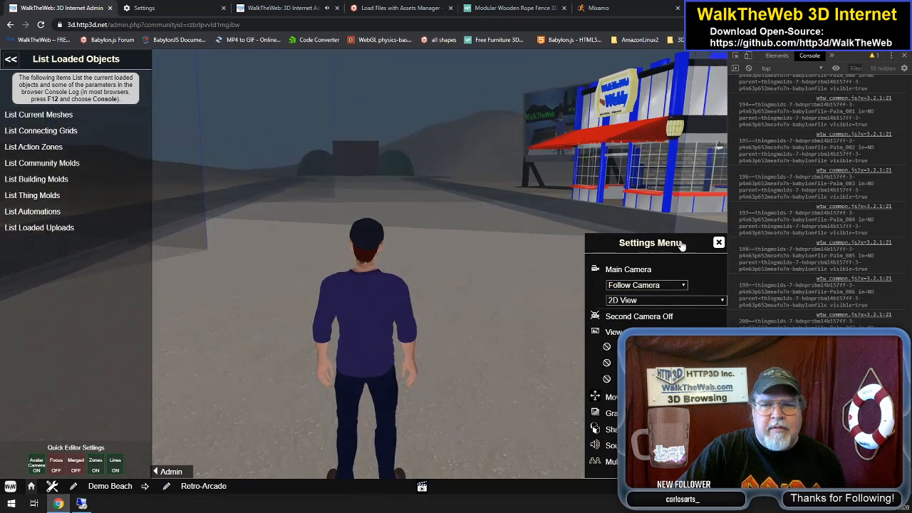
pyautogui.click(719, 244)
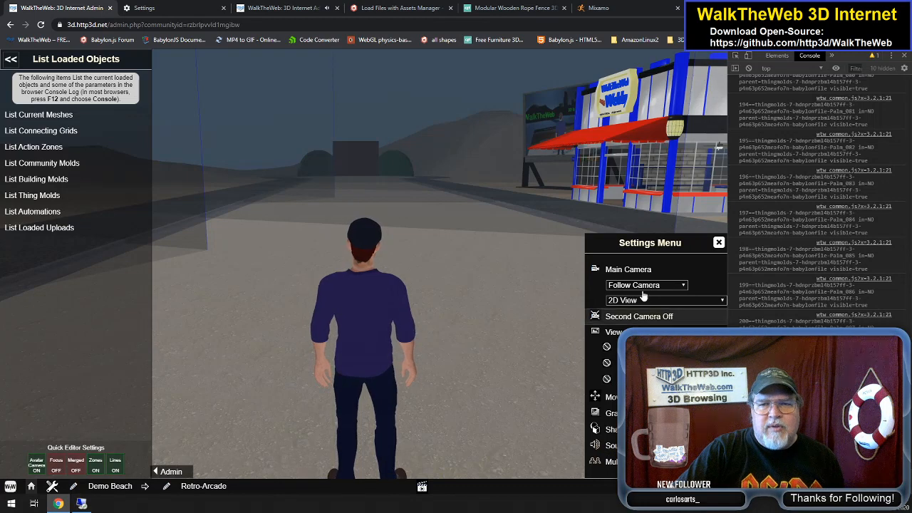
pyautogui.click(646, 286)
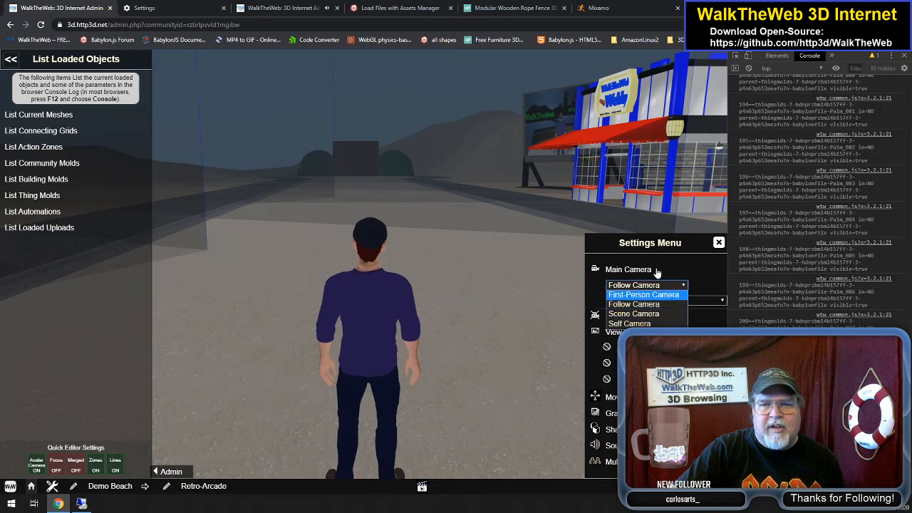
# Switch the main camera's display mode to 3D Glasses Anaglyph Red-Cyan and view the scene with it
pyautogui.click(661, 271)
pyautogui.click(639, 301)
pyautogui.click(637, 320)
pyautogui.moveTo(485, 298)
pyautogui.mouseDown()
pyautogui.moveTo(540, 297)
pyautogui.moveTo(468, 306)
pyautogui.moveTo(532, 293)
pyautogui.moveTo(495, 290)
pyautogui.mouseUp()
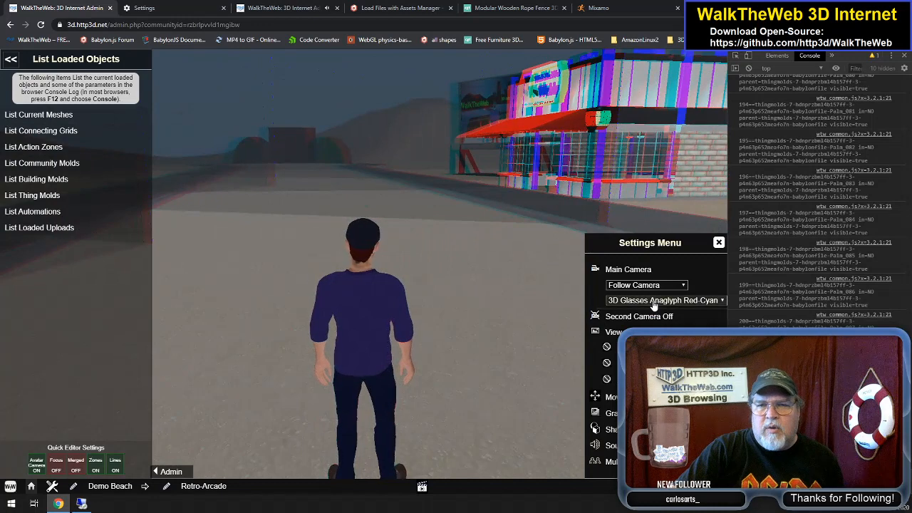
# Preview the 3D VR Headset and 3D VR with Gamepad display modes, and return the main camera to 2D View
pyautogui.click(654, 300)
pyautogui.click(642, 311)
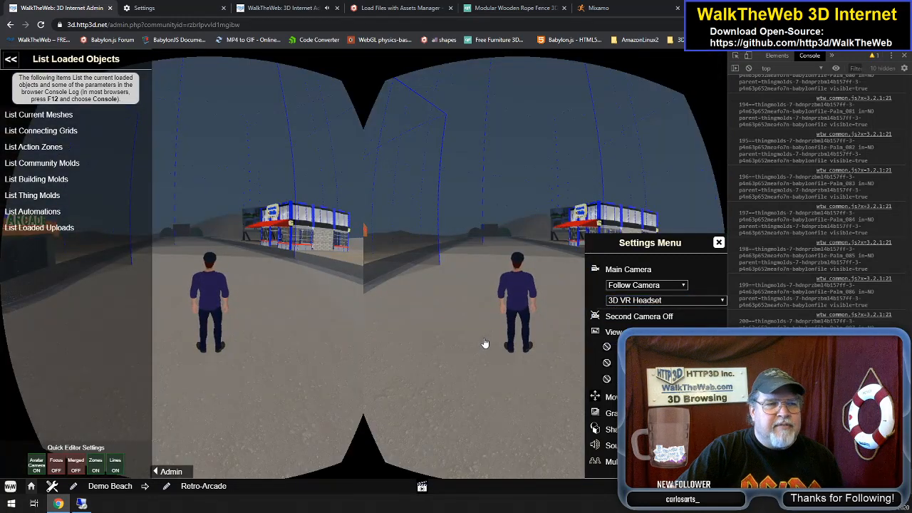
pyautogui.click(652, 302)
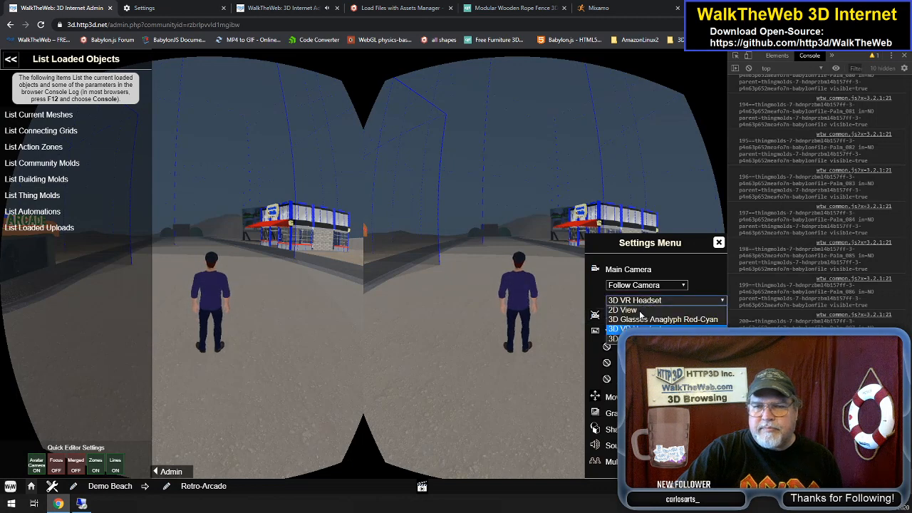
pyautogui.click(627, 338)
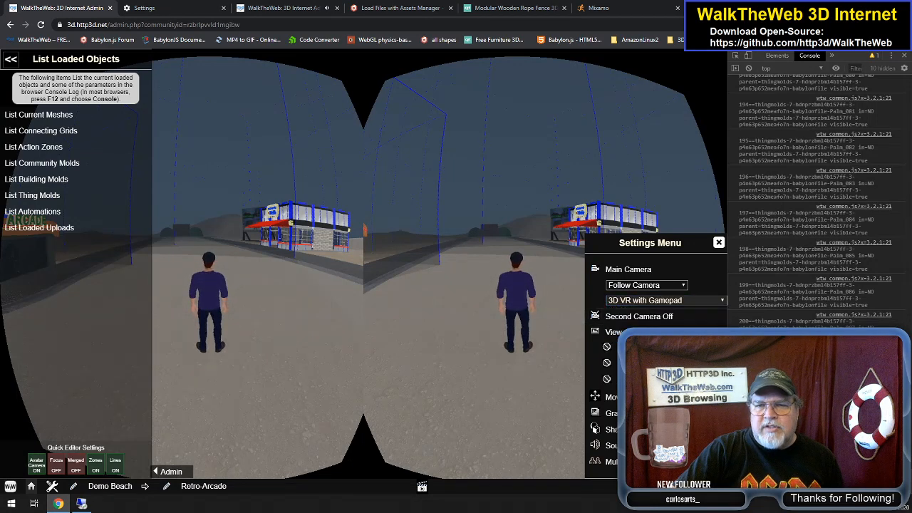
pyautogui.click(653, 301)
pyautogui.click(628, 311)
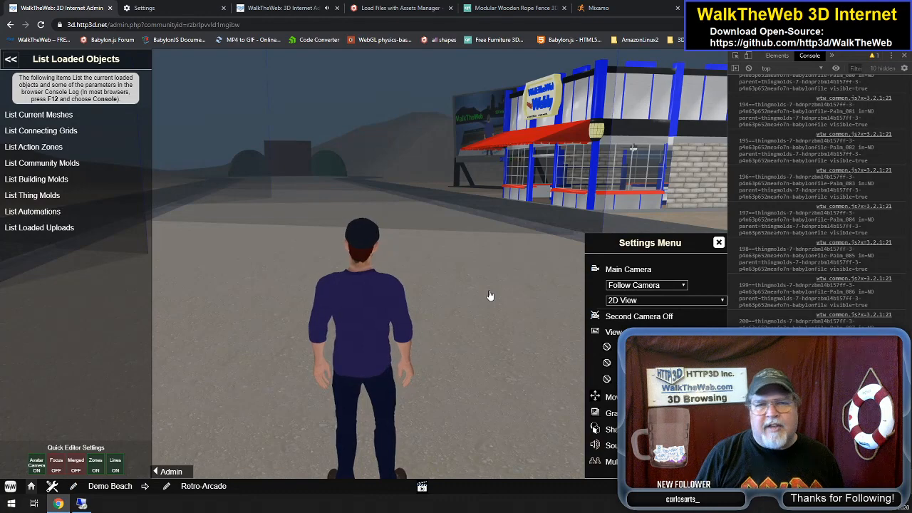
# Walk the avatar away from the Webby Store onto the cobblestone road and face it along the road
pyautogui.press('Up')
pyautogui.press('Left')
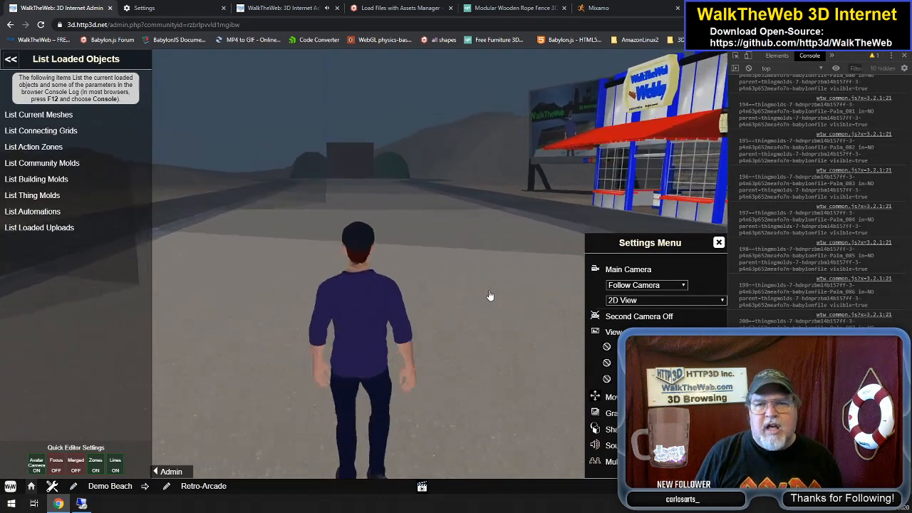
pyautogui.press('Up')
pyautogui.press('Left')
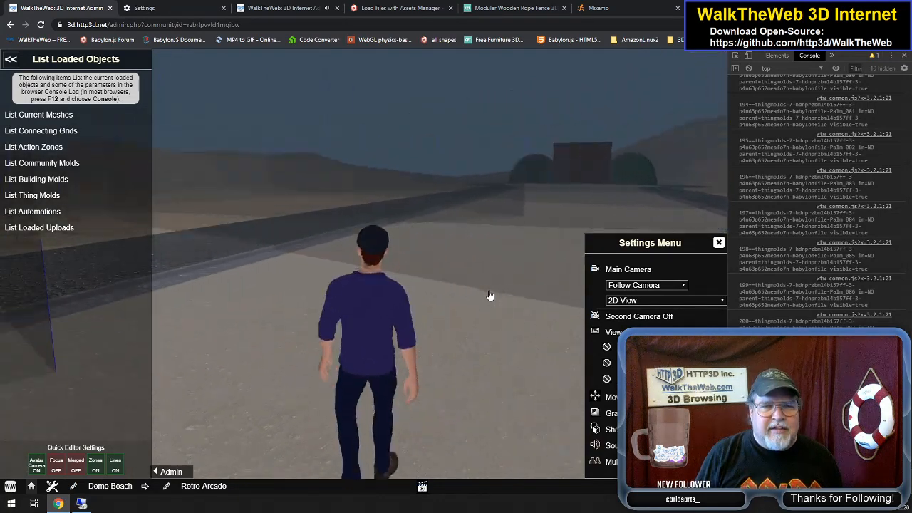
pyautogui.press('Up')
pyautogui.press('Left')
pyautogui.press('Up')
pyautogui.press('Left')
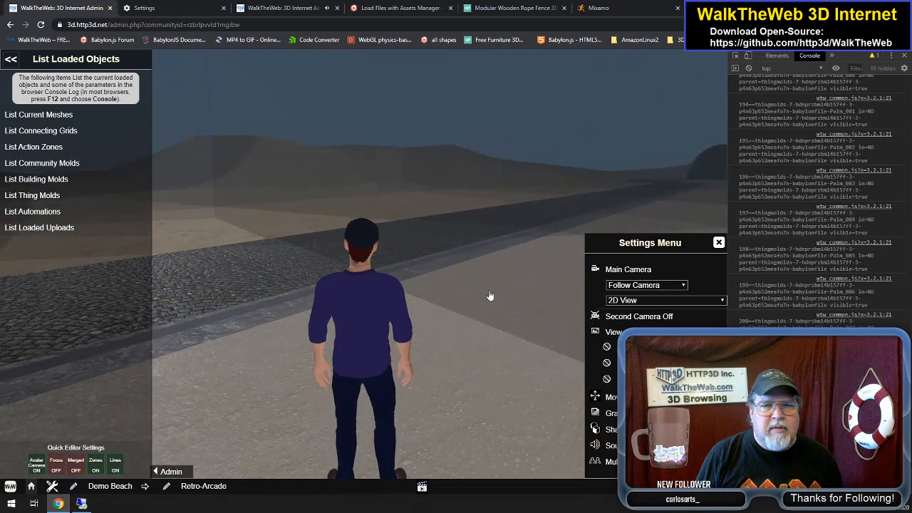
pyautogui.press('Up')
pyautogui.press('Left')
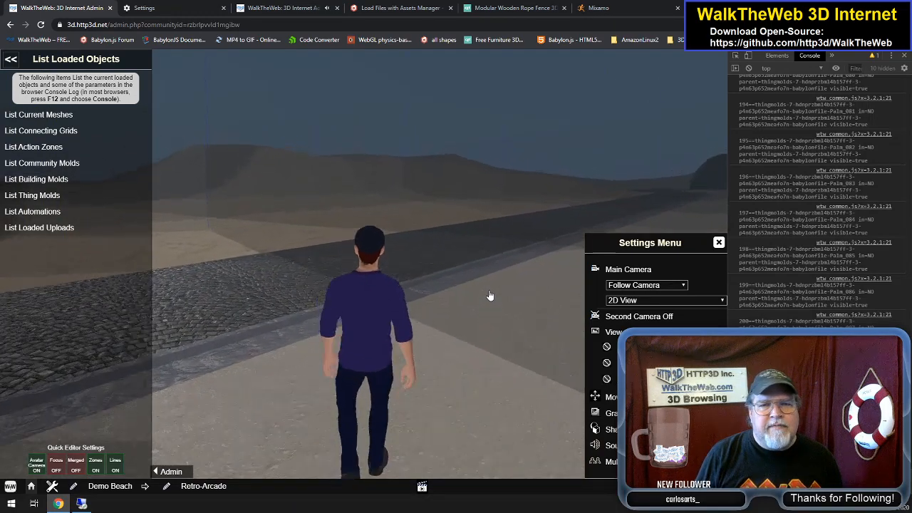
pyautogui.press('Up')
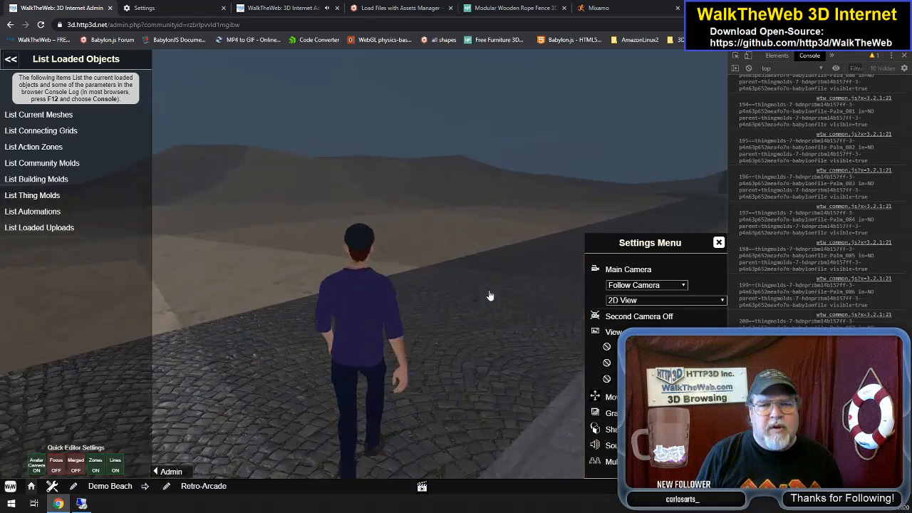
pyautogui.press('Right')
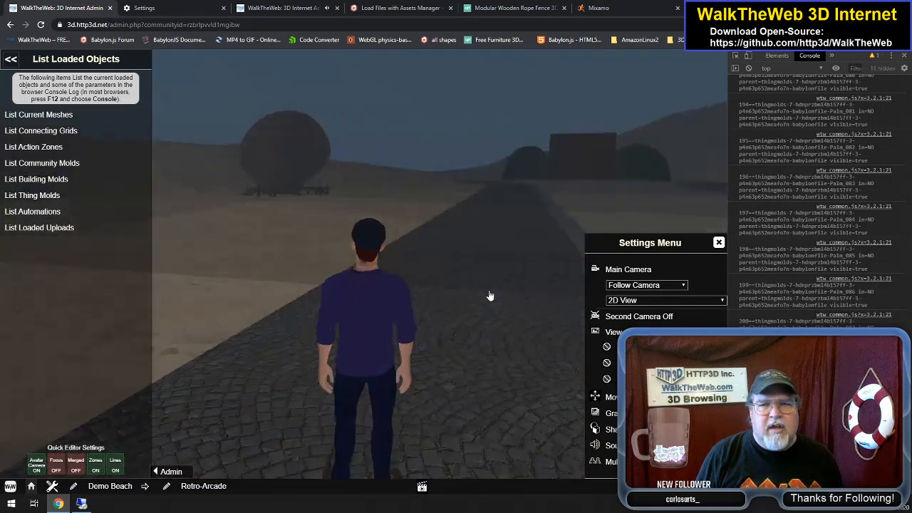
# Walk the avatar across the sand to the shell-backed wooden stage with the guitar player
pyautogui.press('Up')
pyautogui.press('Left')
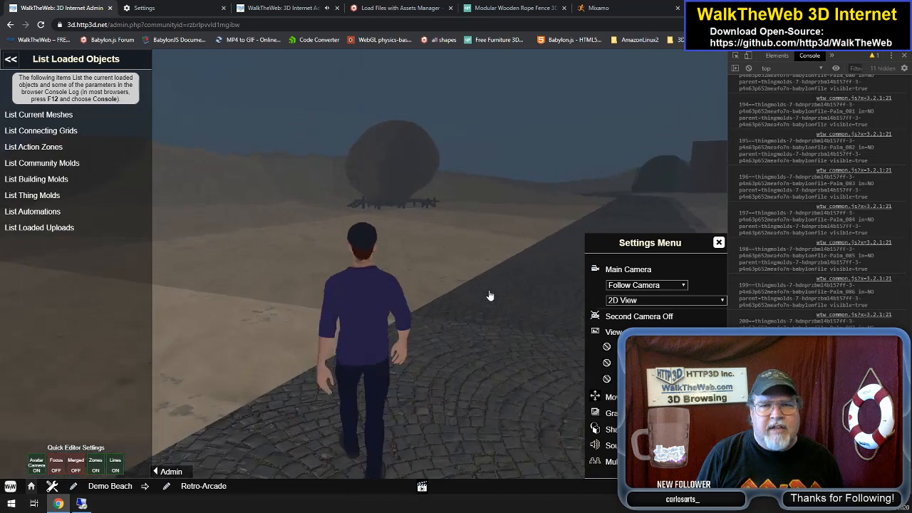
pyautogui.press('Up')
pyautogui.press('Left')
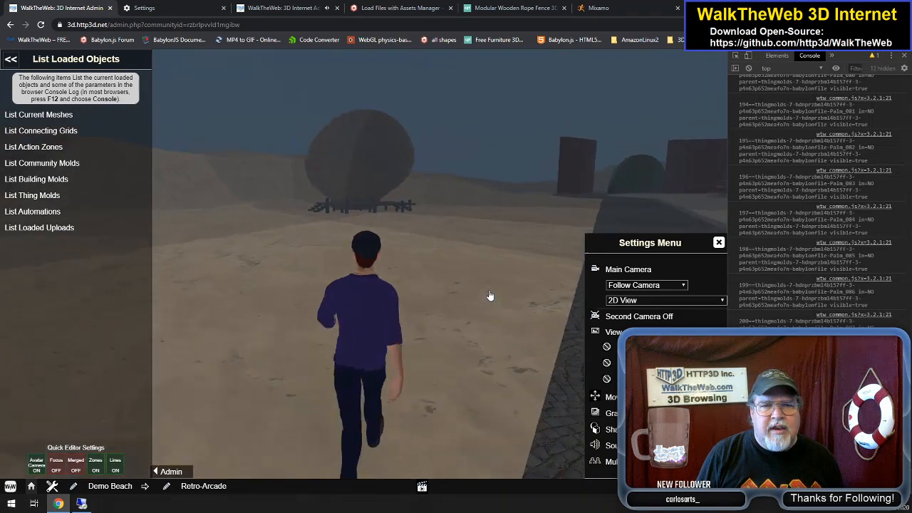
pyautogui.press('Up')
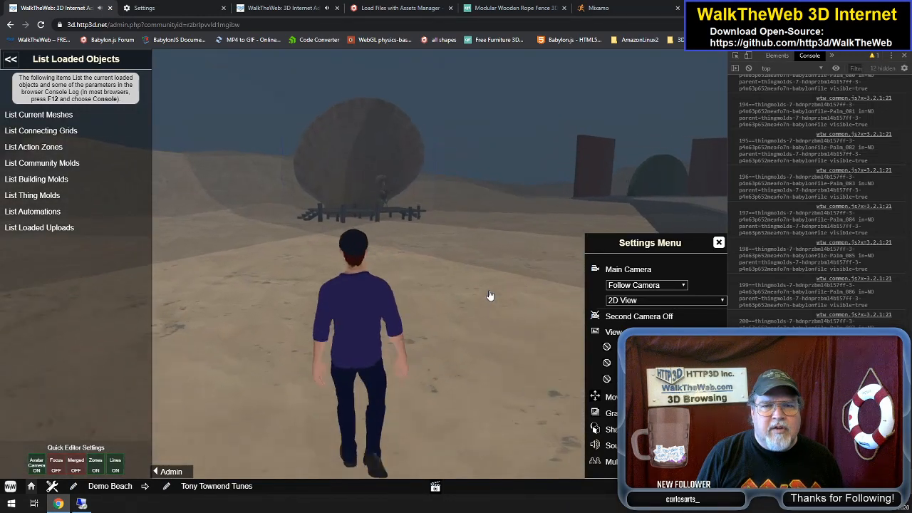
pyautogui.press('Up')
pyautogui.press('Right')
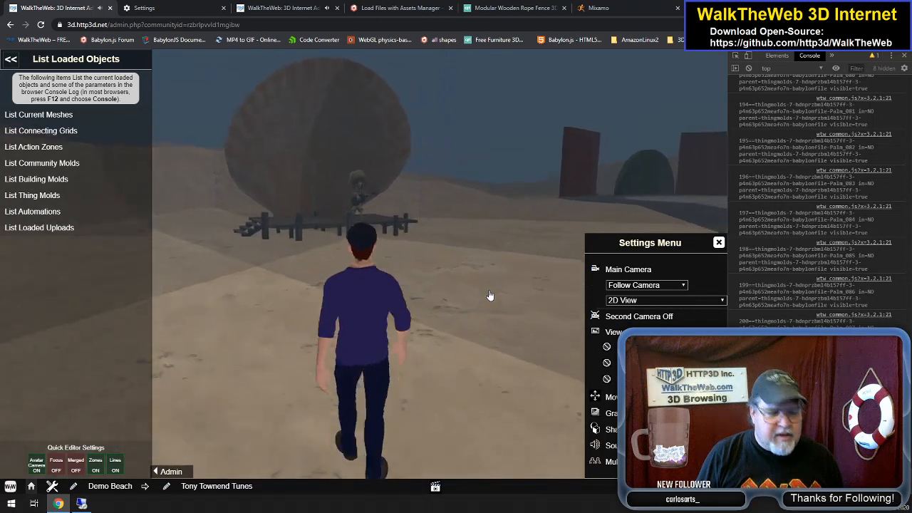
pyautogui.press('Up')
pyautogui.press('Left')
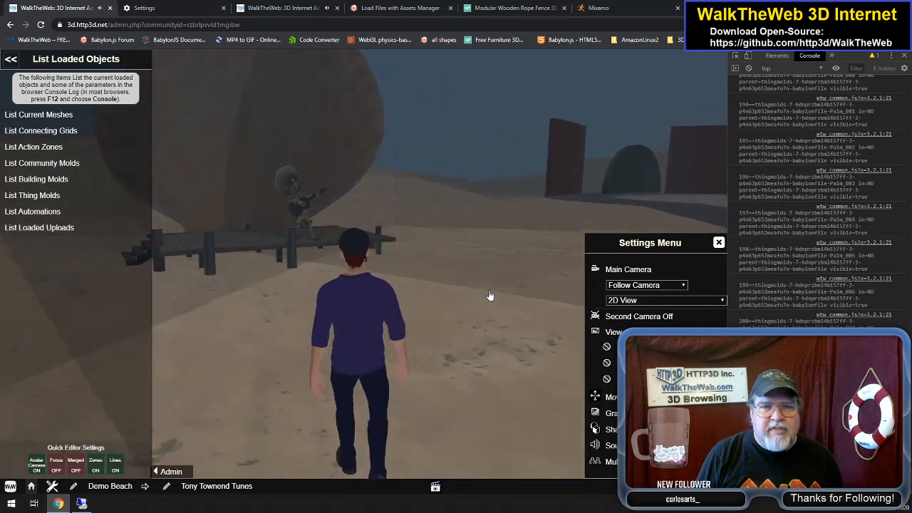
pyautogui.press('Up')
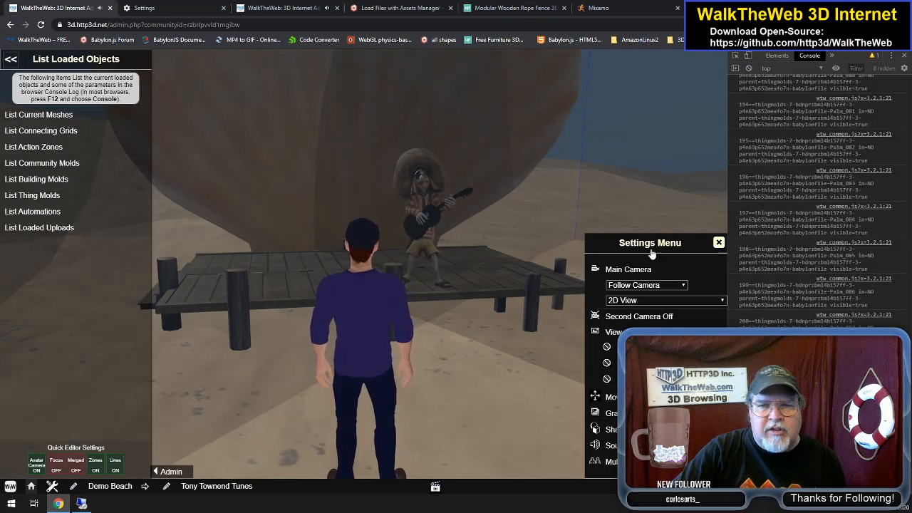
# Close the scene settings and turn off the display of zones
pyautogui.click(719, 244)
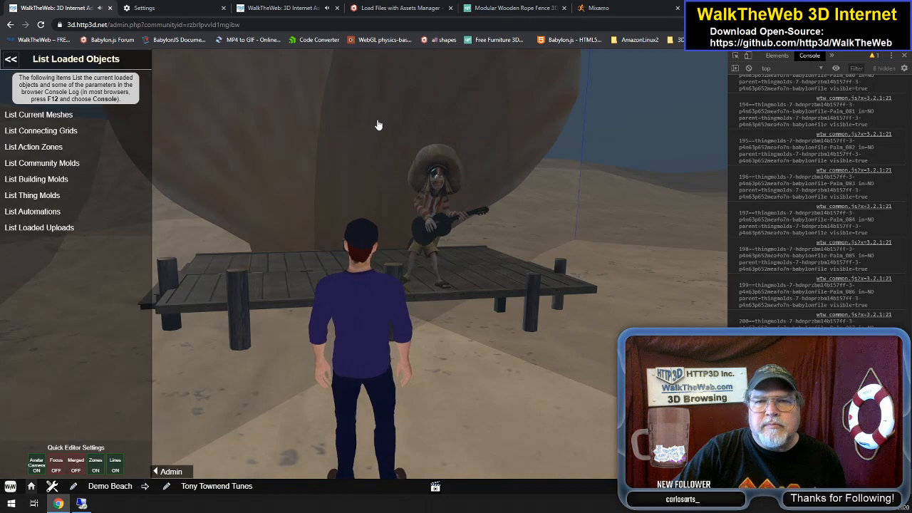
pyautogui.click(95, 468)
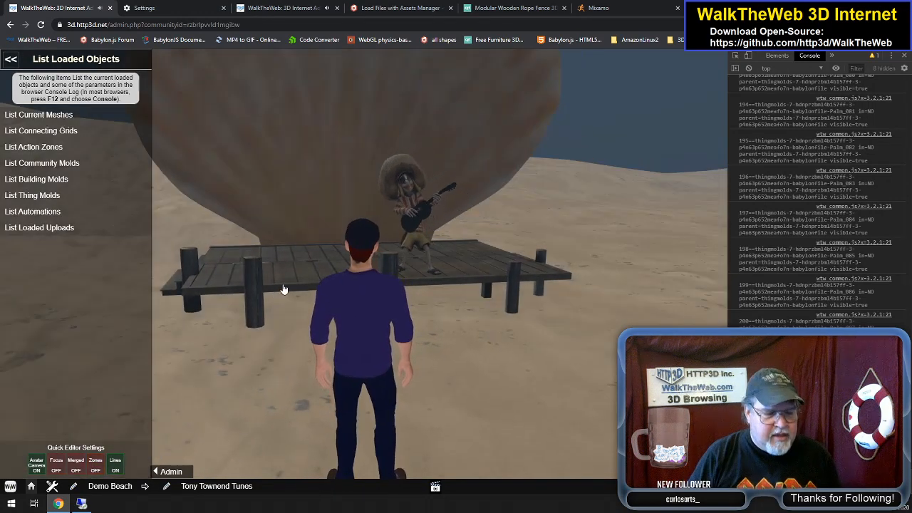
# Move the avatar back from the stage to the far side of the road and turn it to view the surroundings
pyautogui.press('Down')
pyautogui.press('Left')
pyautogui.press('Right')
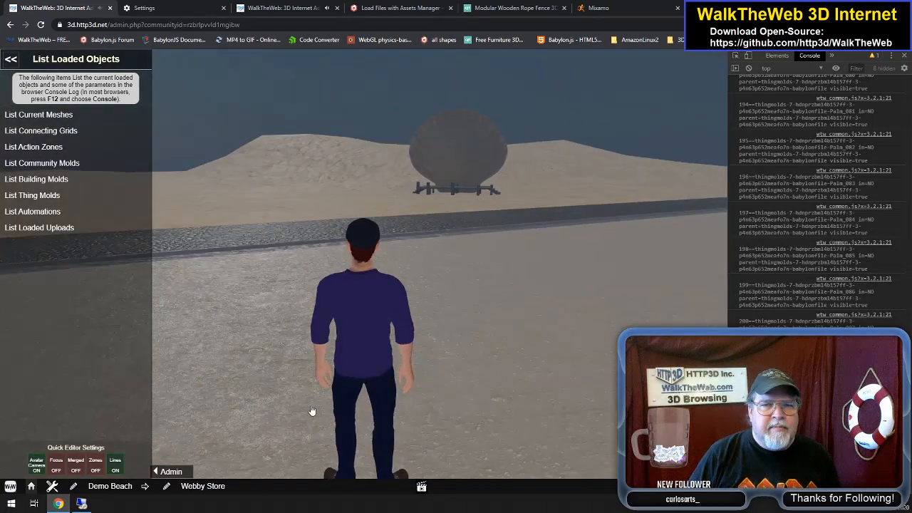
pyautogui.press('Left')
pyautogui.press('Left')
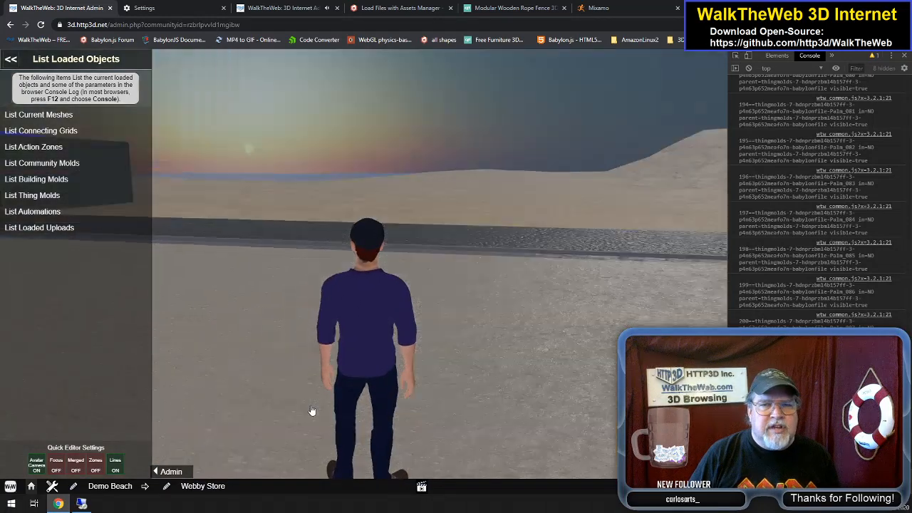
pyautogui.press('Left')
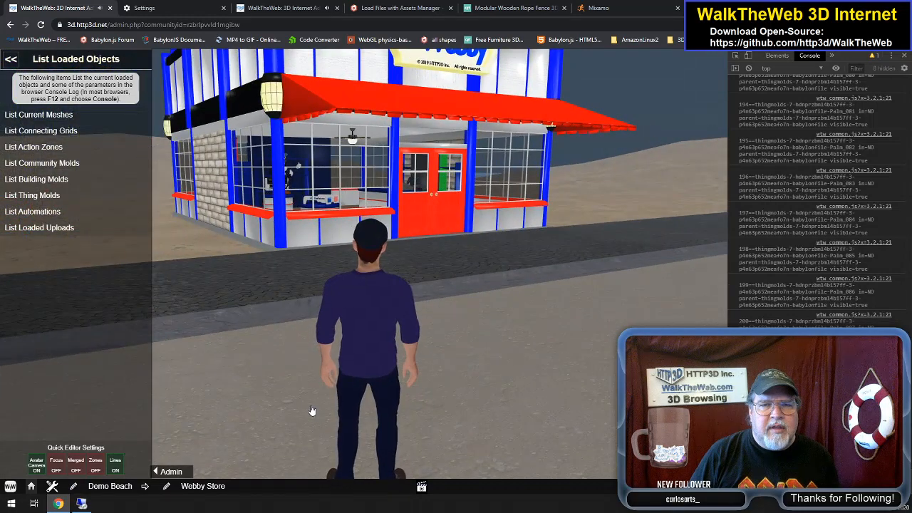
pyautogui.press('Left')
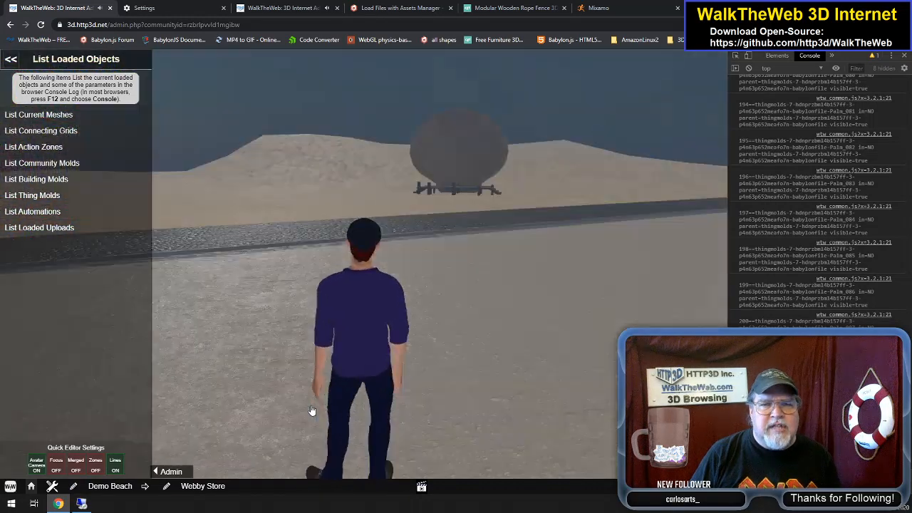
pyautogui.press('Left')
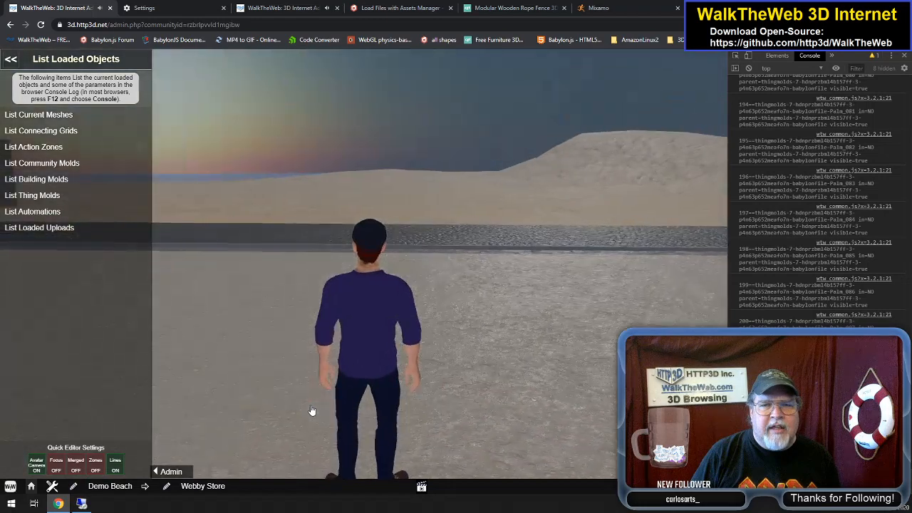
# Walk the avatar onto the cobblestone road in front of the Webby Store and turn it to look around
pyautogui.press('Right')
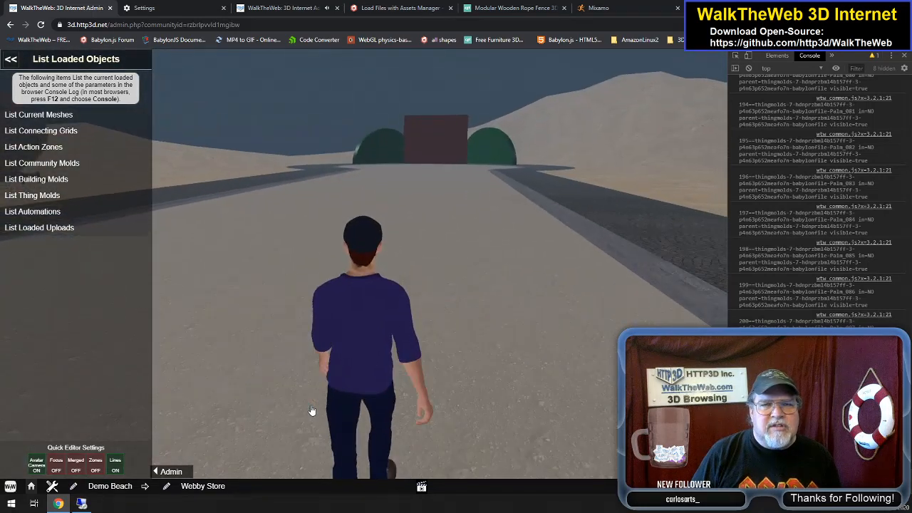
pyautogui.press('Left')
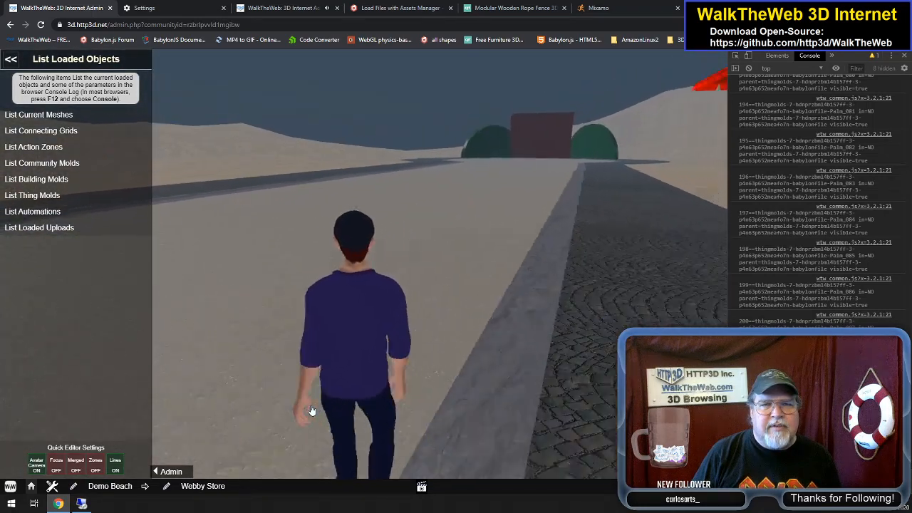
pyautogui.press('Left')
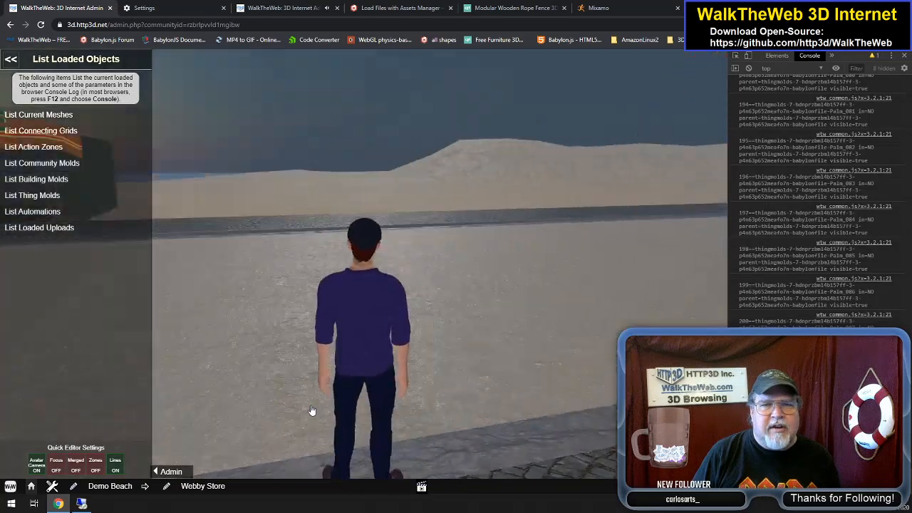
pyautogui.press('Left')
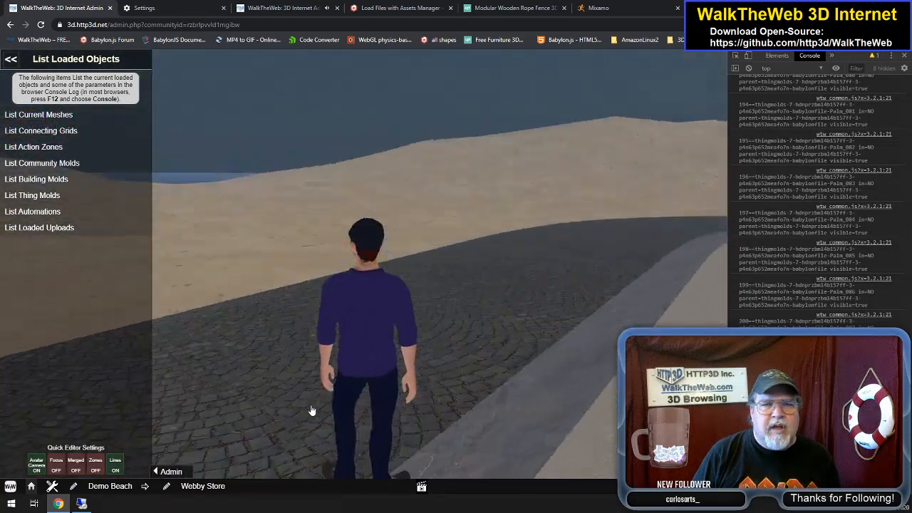
pyautogui.press('Left')
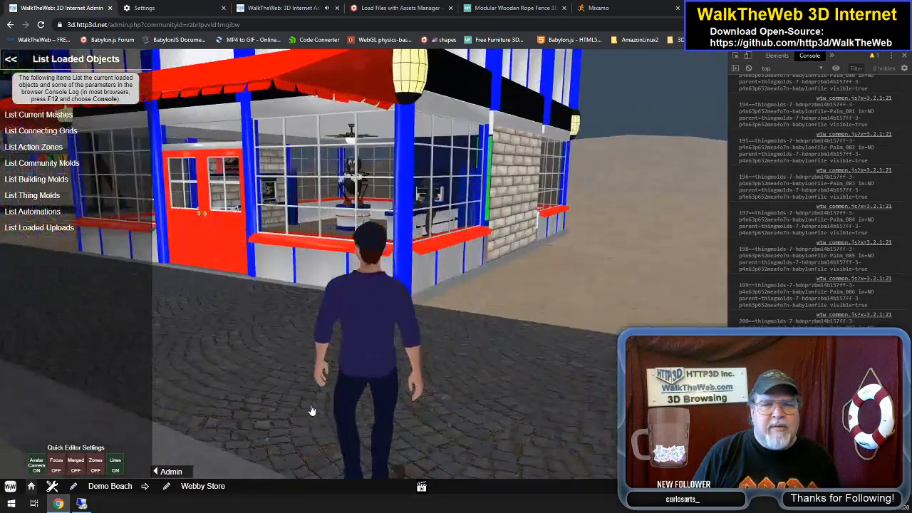
pyautogui.press('Left')
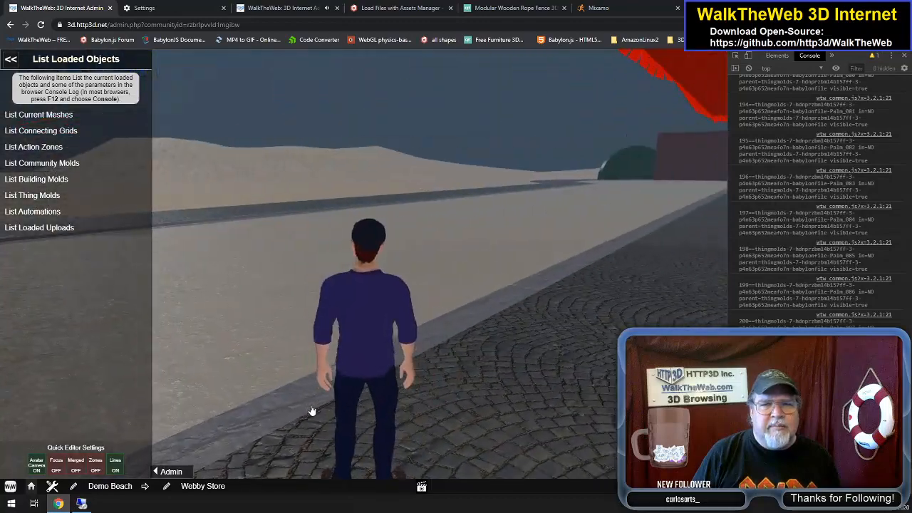
pyautogui.press('Right')
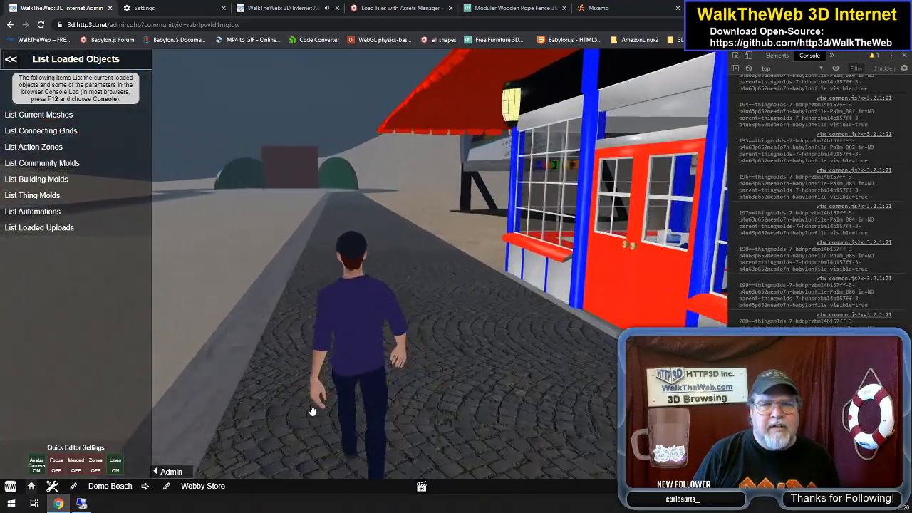
pyautogui.press('Left')
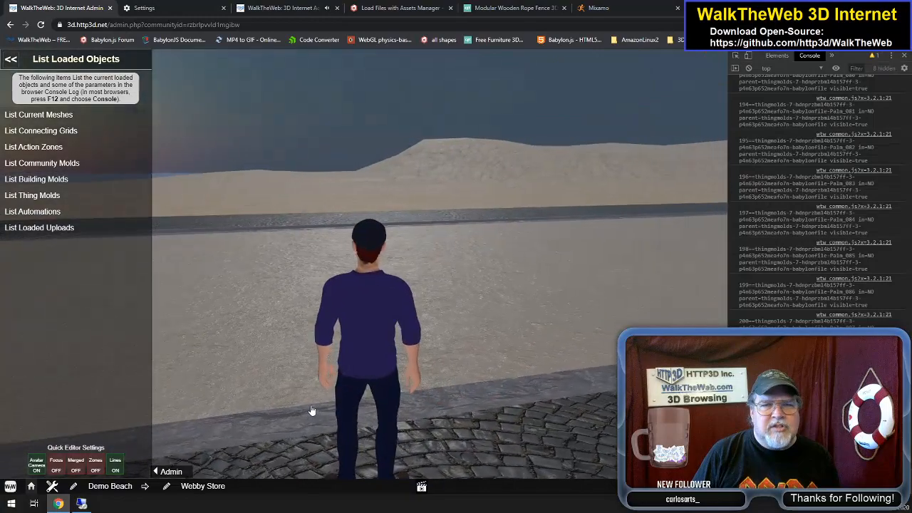
# Turn the avatar toward the Webby Store and walk it through the red double doors inside
pyautogui.press('Right')
pyautogui.press('Right')
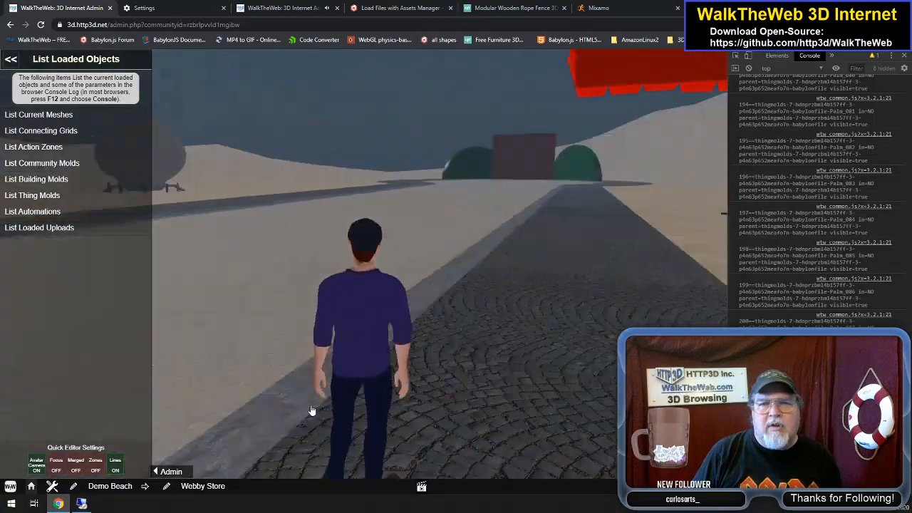
pyautogui.press('Up')
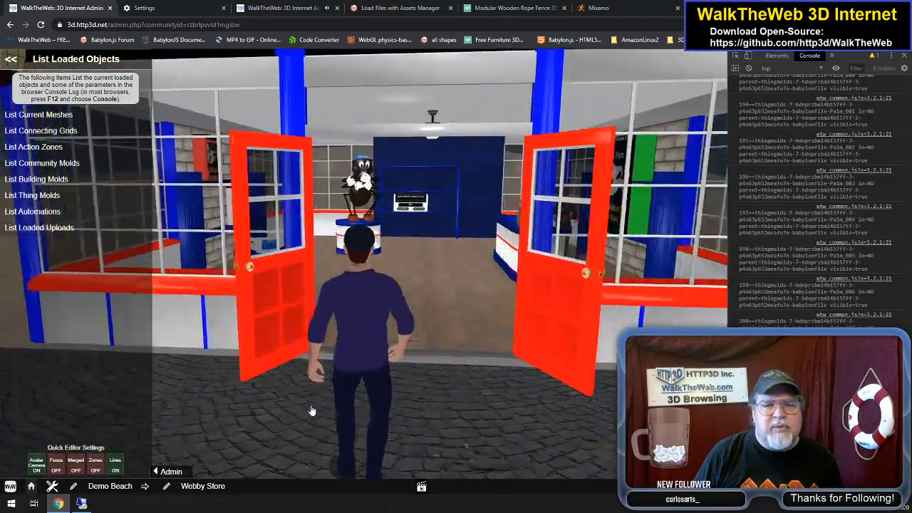
pyautogui.press('Up')
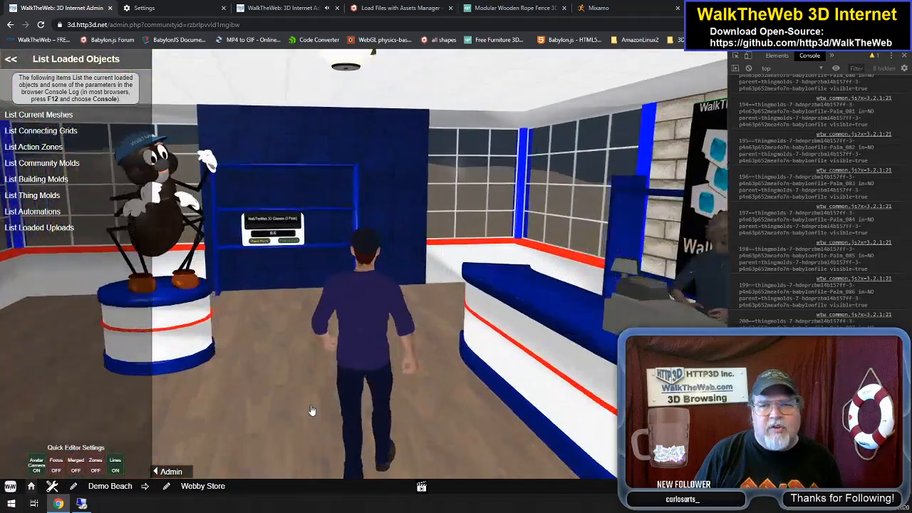
# Back the avatar out of the Webby Store and walk it onto the road, facing the arcade
pyautogui.press('Down')
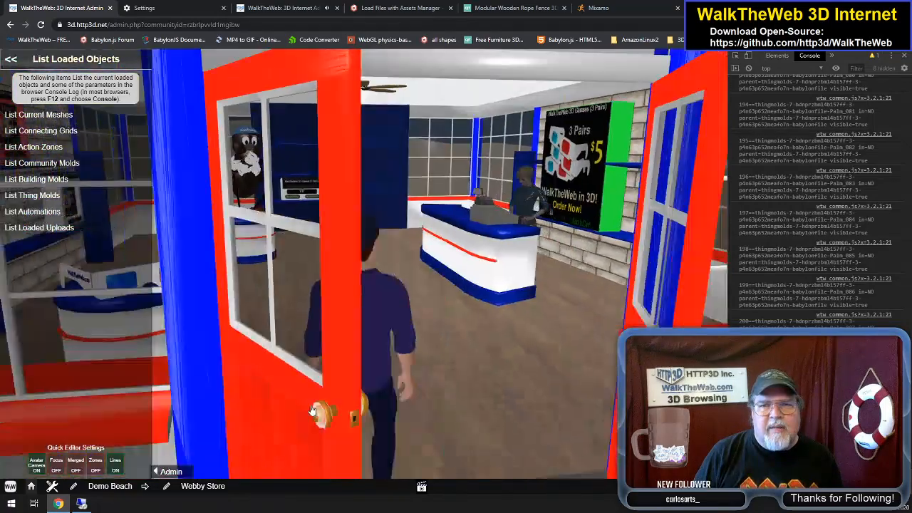
pyautogui.press('Up')
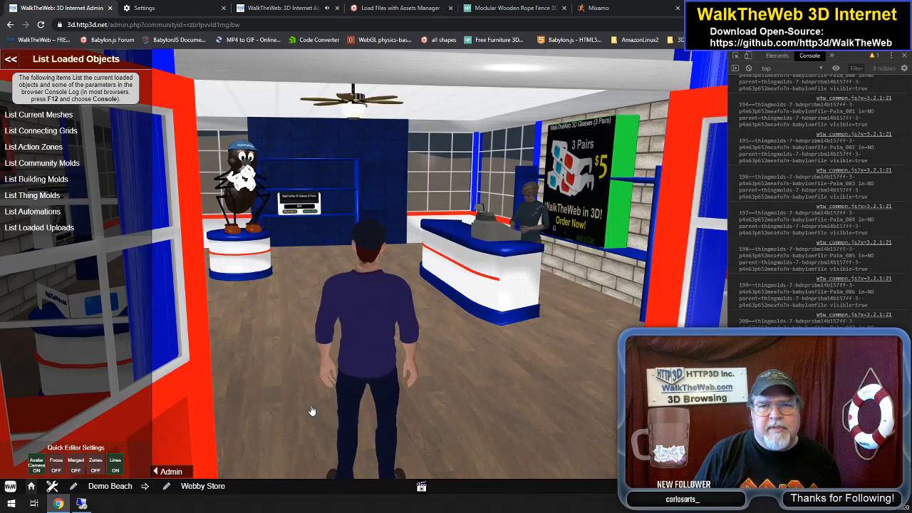
pyautogui.press('Down')
pyautogui.press('Right')
pyautogui.press('Up')
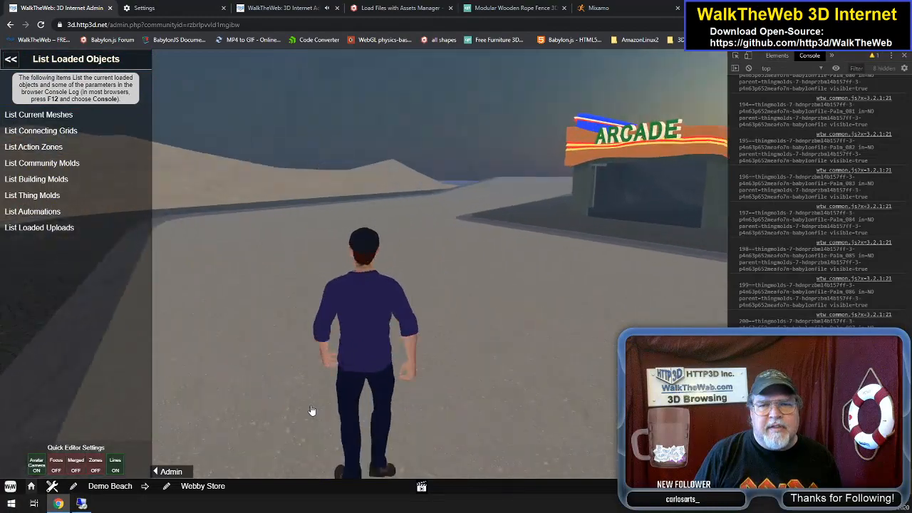
# Move the avatar back across the road to the cobblestones near the arcade, facing the Webby Store
pyautogui.press('Left')
pyautogui.press('Down')
pyautogui.press('Right')
pyautogui.press('Down')
pyautogui.press('Left')
pyautogui.press('Down')
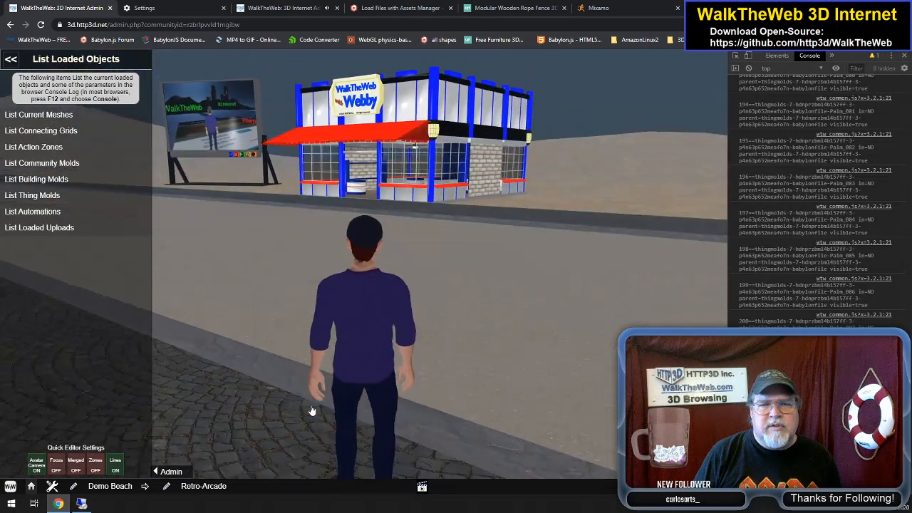
# Walk the avatar across the road to the Webby Store and through its red double doors
pyautogui.press('Up')
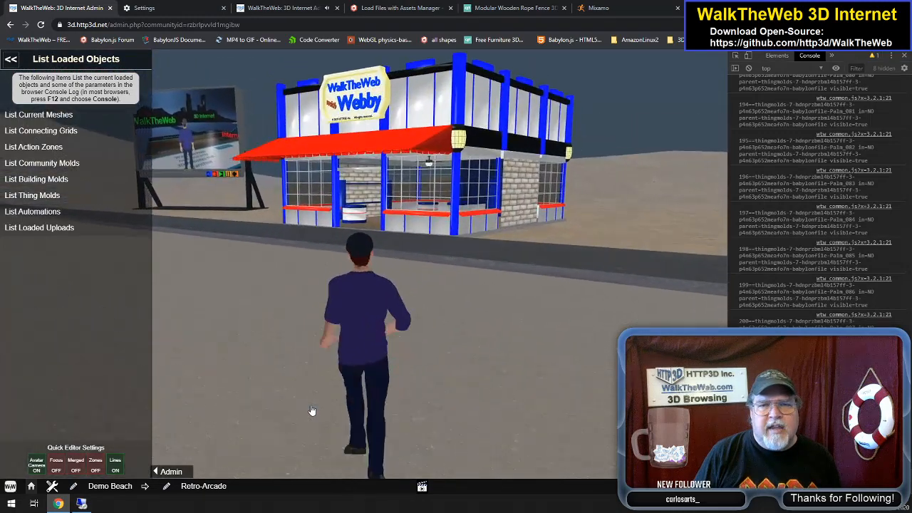
pyautogui.press('Up')
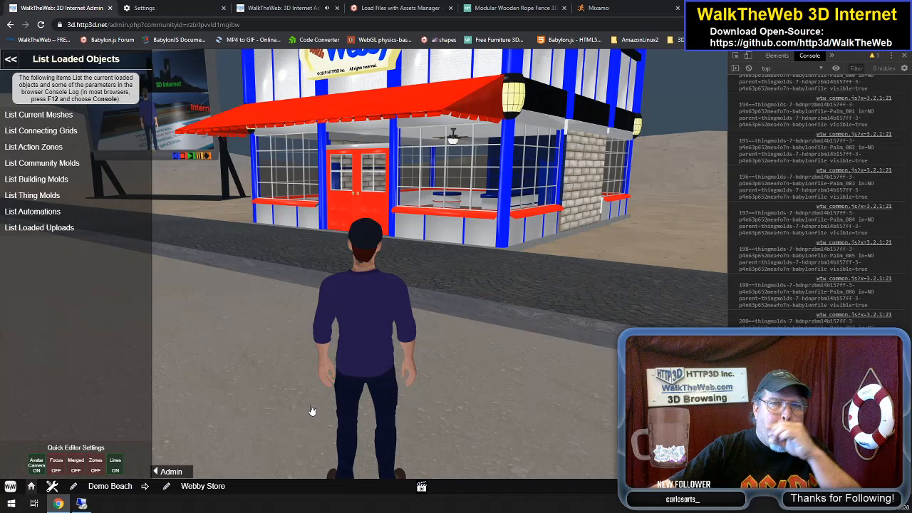
pyautogui.press('Up')
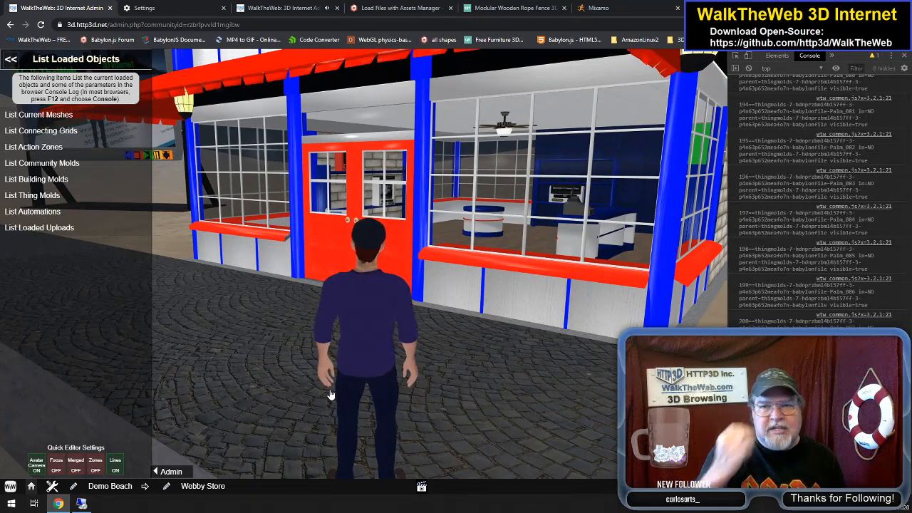
pyautogui.press('Up')
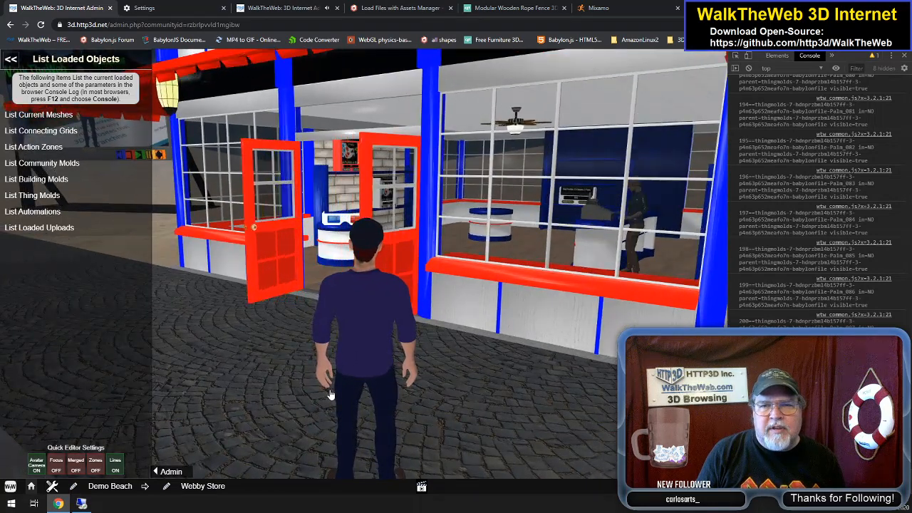
pyautogui.press('Up')
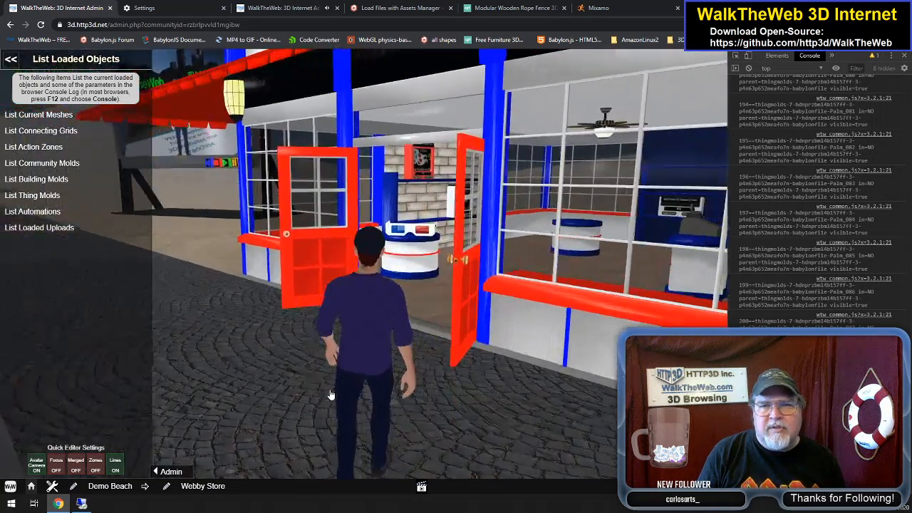
pyautogui.press('Up')
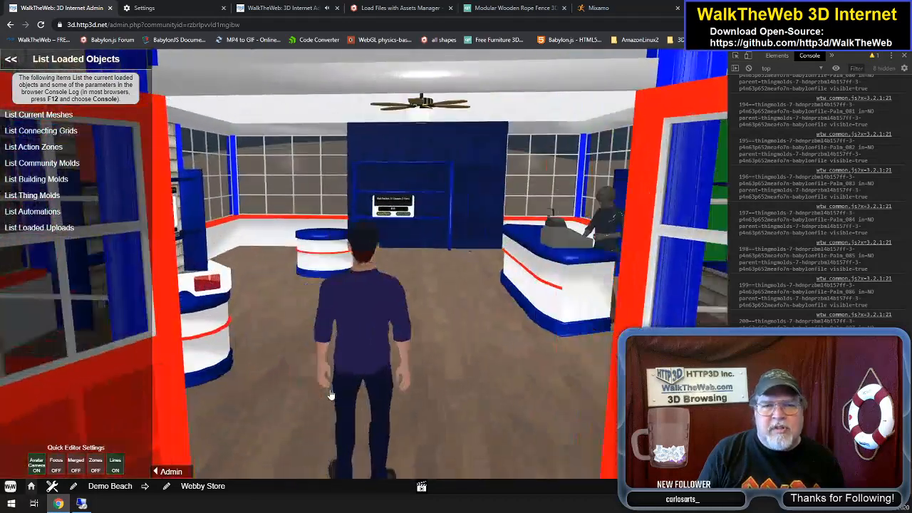
pyautogui.press('Up')
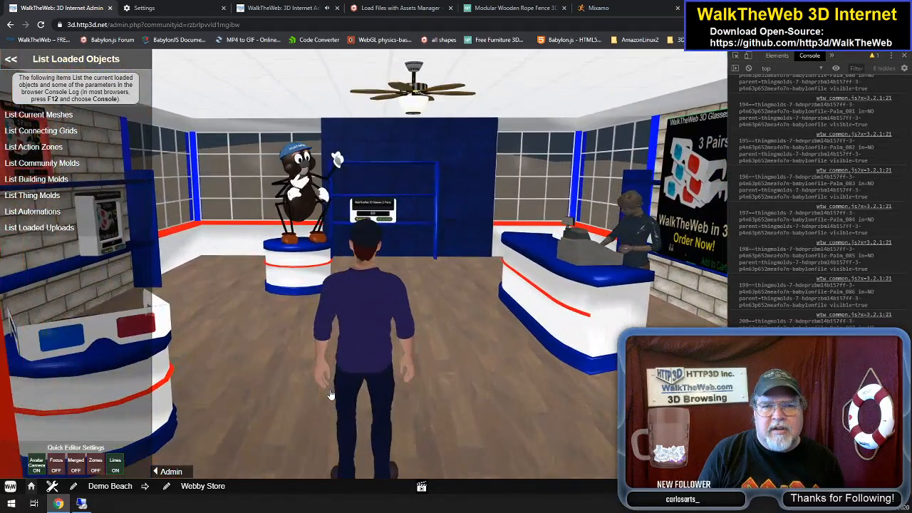
# Walk the avatar to the store counter and turn it to view the glasses poster, the ant mascot and the exit doors
pyautogui.press('Up')
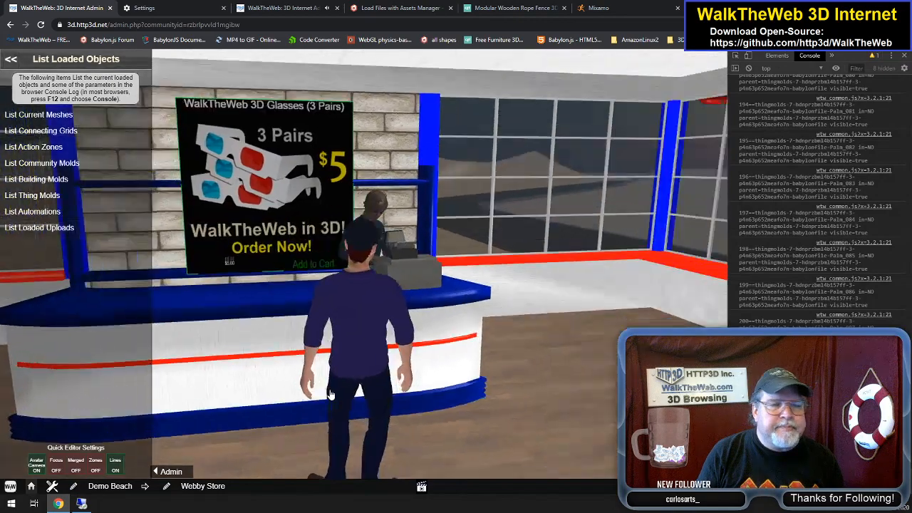
pyautogui.press('Right')
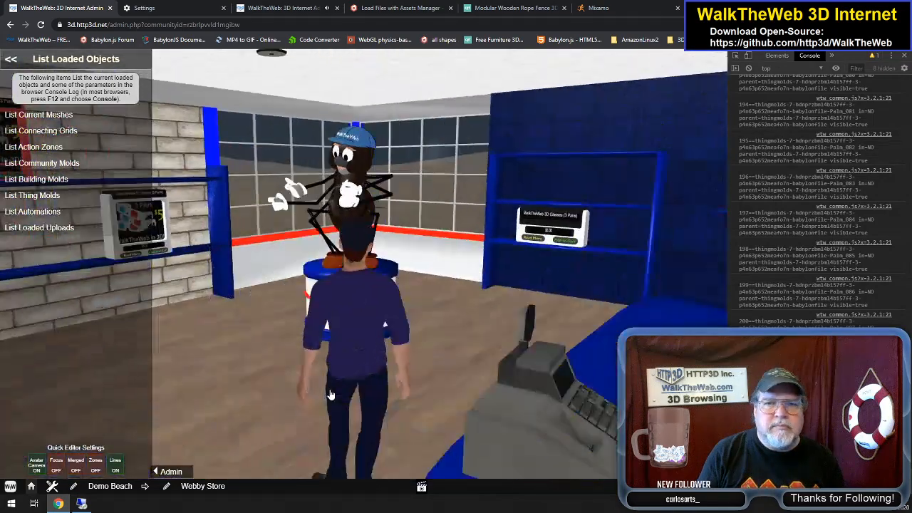
pyautogui.press('Left')
pyautogui.press('Left')
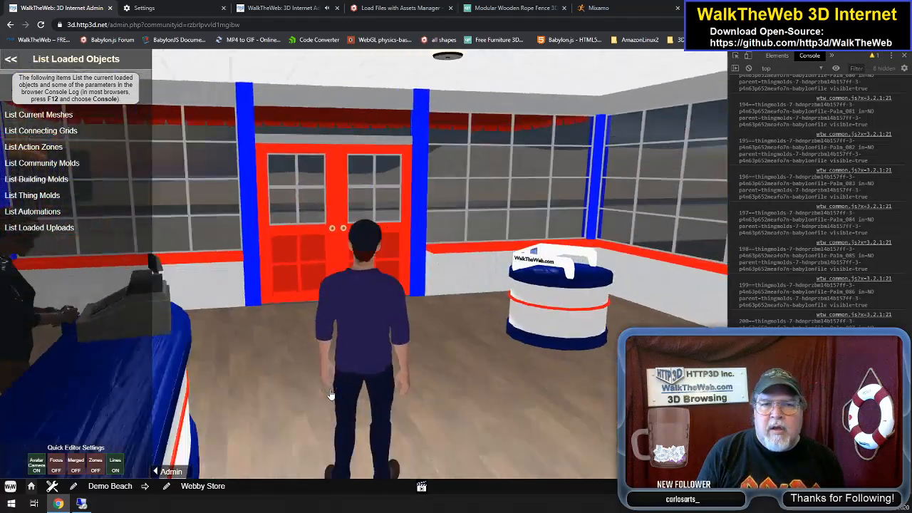
# Walk the avatar out of the Webby Store and along the road toward the video billboard
pyautogui.press('Up')
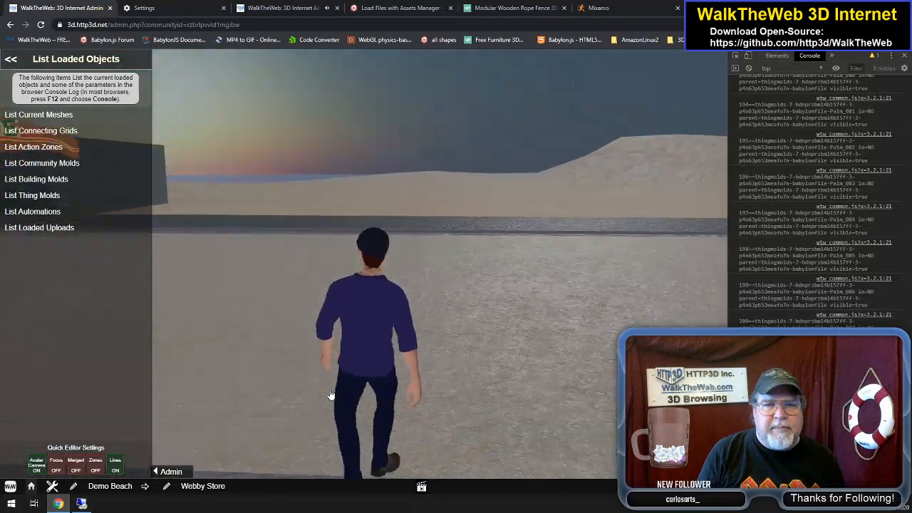
pyautogui.press('Left')
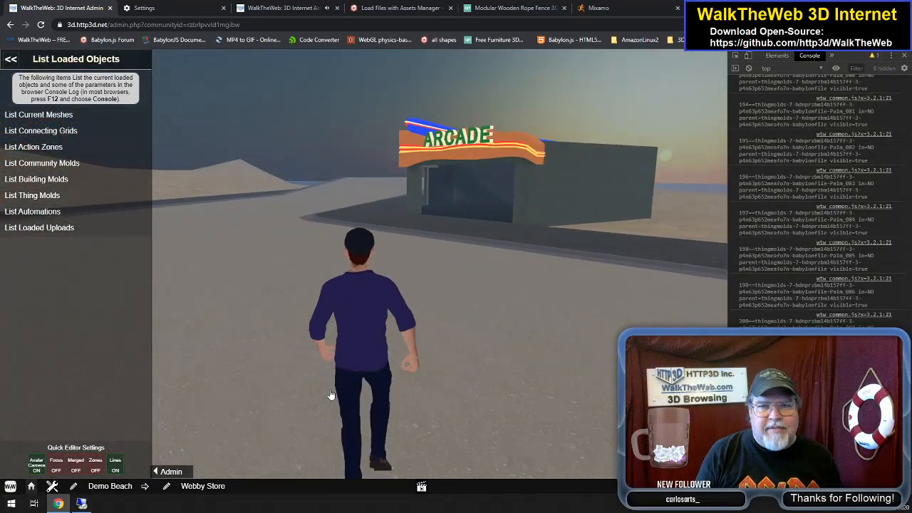
pyautogui.press('Right')
pyautogui.press('Right')
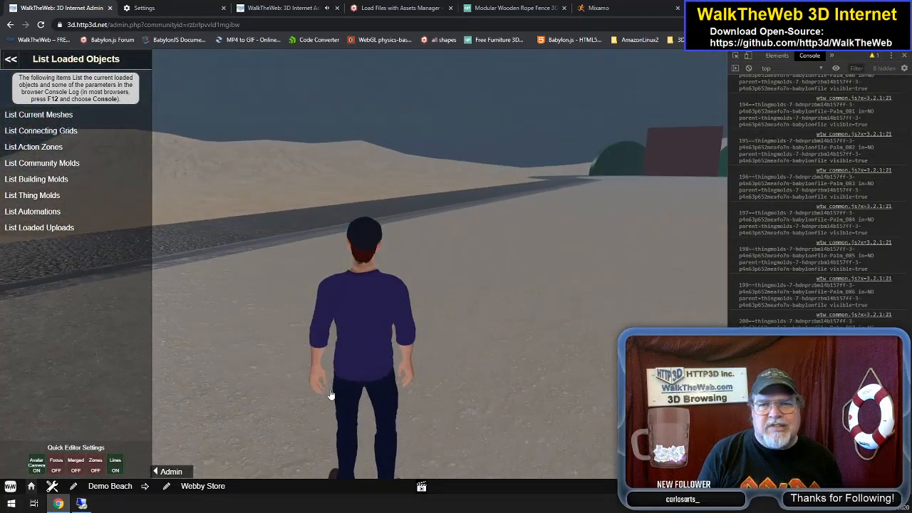
pyautogui.press('Left')
pyautogui.press('Up')
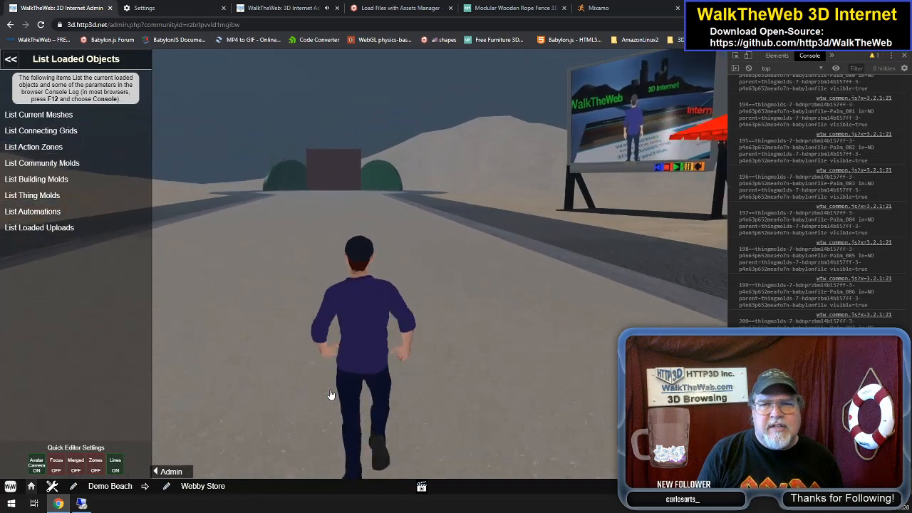
# Play the video on the billboard beside the Webby Store and position the avatar directly in front of the screen
pyautogui.press('Right')
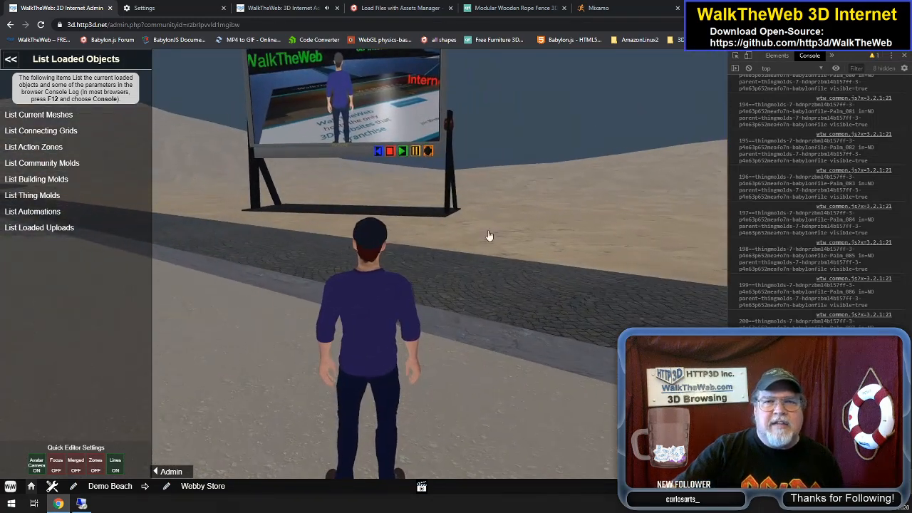
pyautogui.click(401, 151)
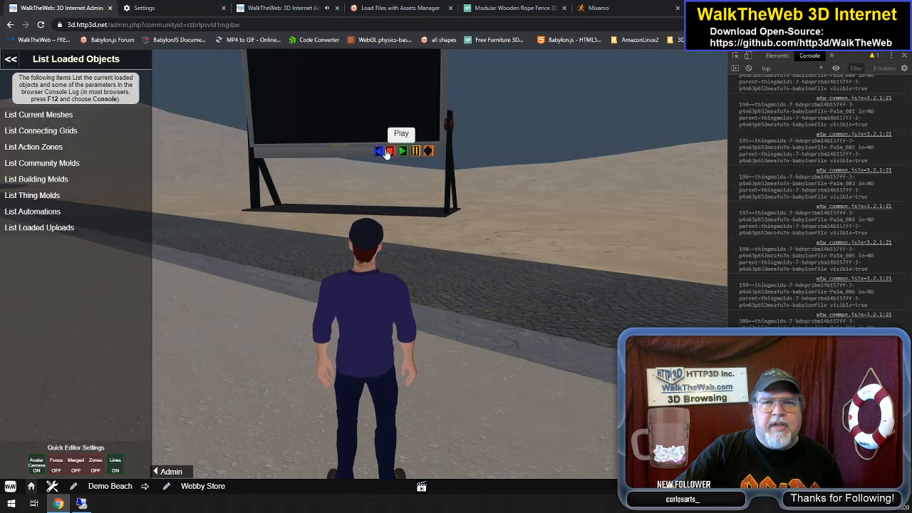
pyautogui.press('Left')
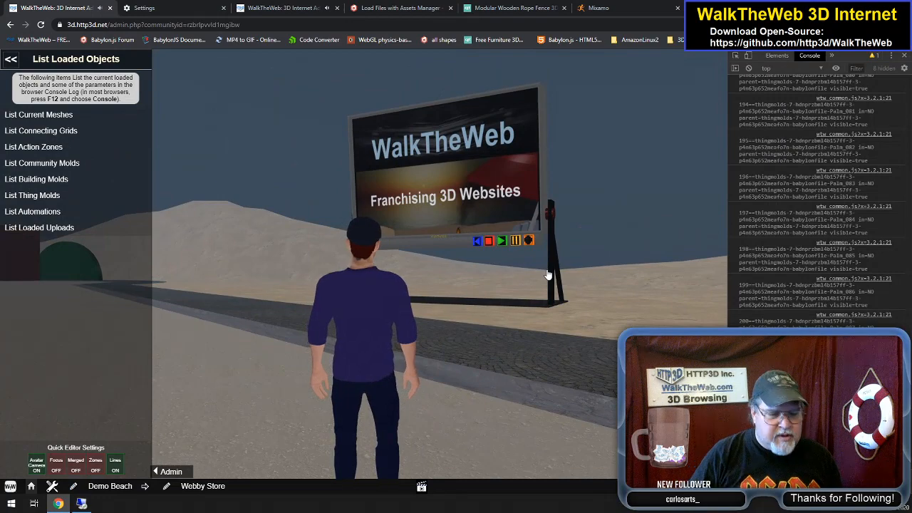
pyautogui.press('Left')
pyautogui.press('Up')
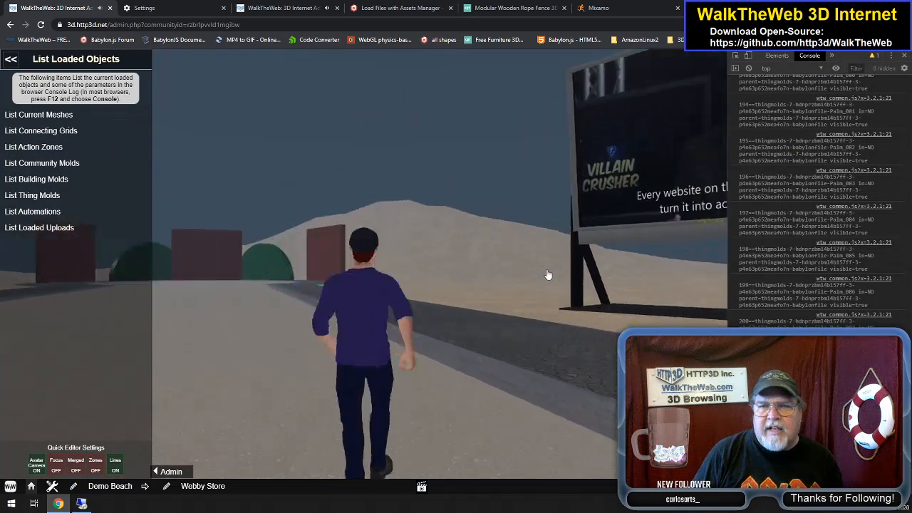
pyautogui.press('Right')
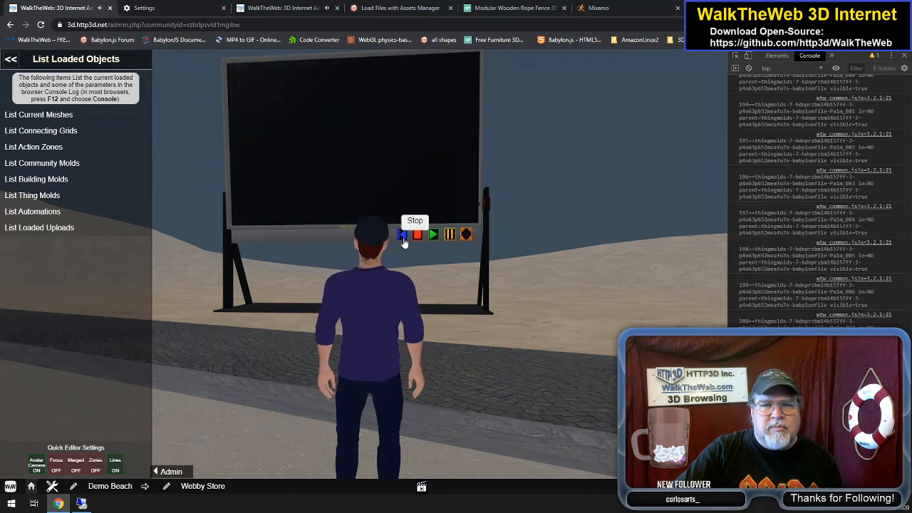
# Open the billboard video in the full-screen player and close the player's tab
pyautogui.click(467, 236)
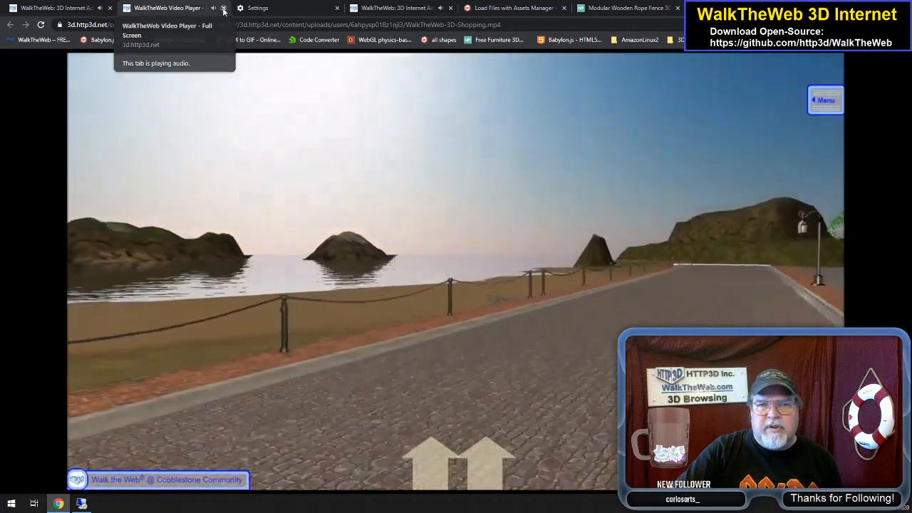
pyautogui.click(223, 8)
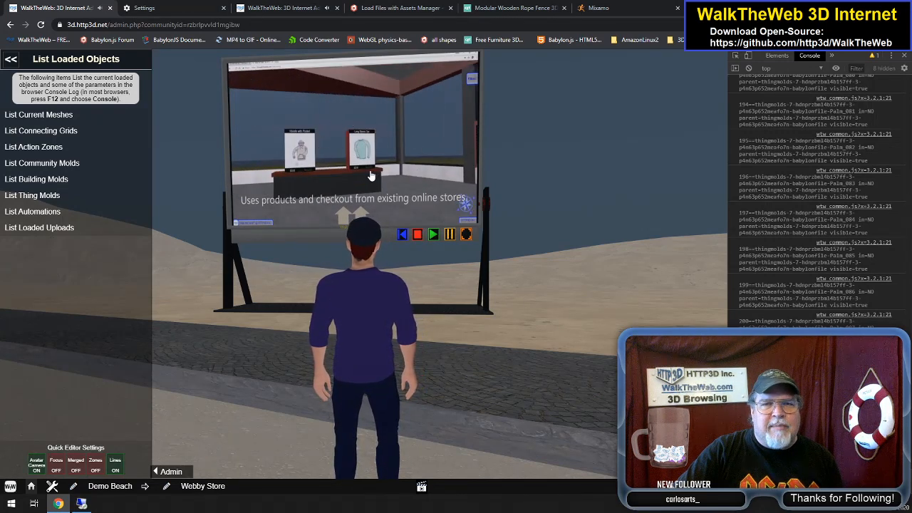
# Turn the view from the billboard toward the far end of the road and back to the billboard
pyautogui.moveTo(382, 177); pyautogui.dragTo(283, 184)
pyautogui.moveTo(387, 168); pyautogui.dragTo(335, 189)
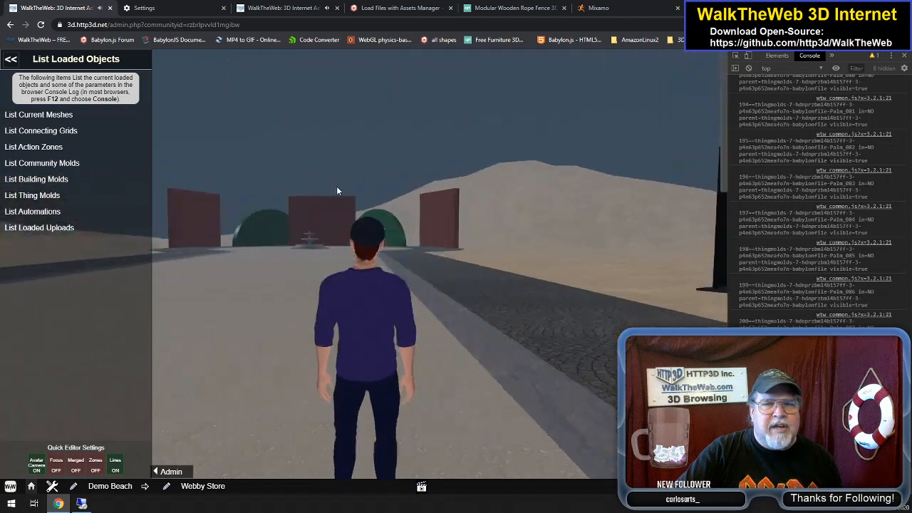
pyautogui.moveTo(470, 183); pyautogui.dragTo(539, 163)
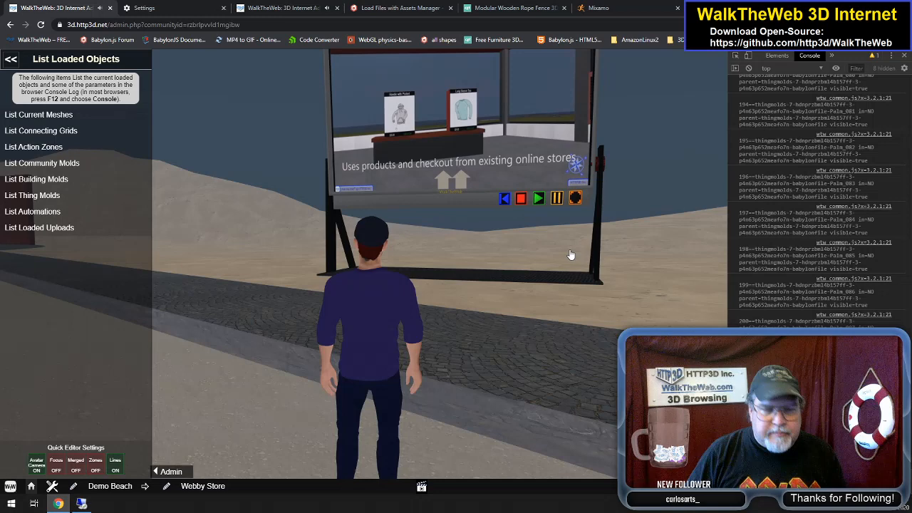
# Turn the avatar away from the billboard and run it down the road to the fountain
pyautogui.press('Right')
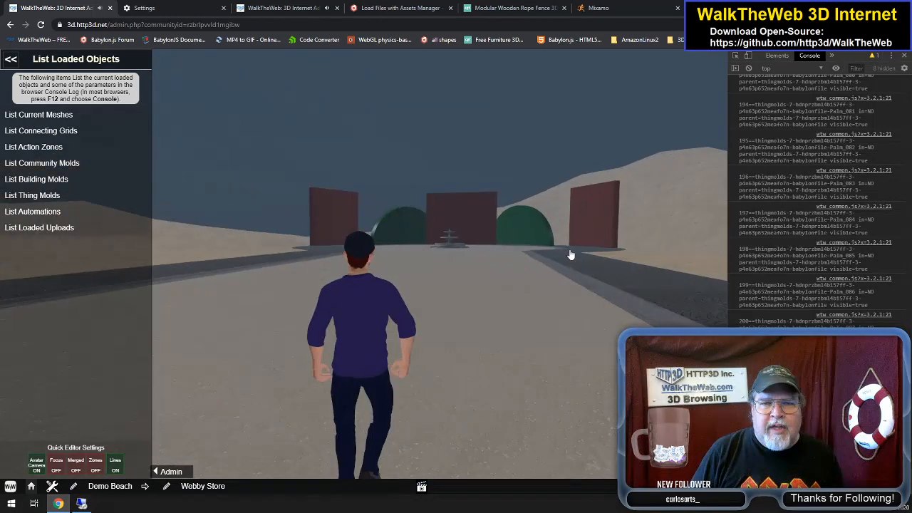
pyautogui.press('Up')
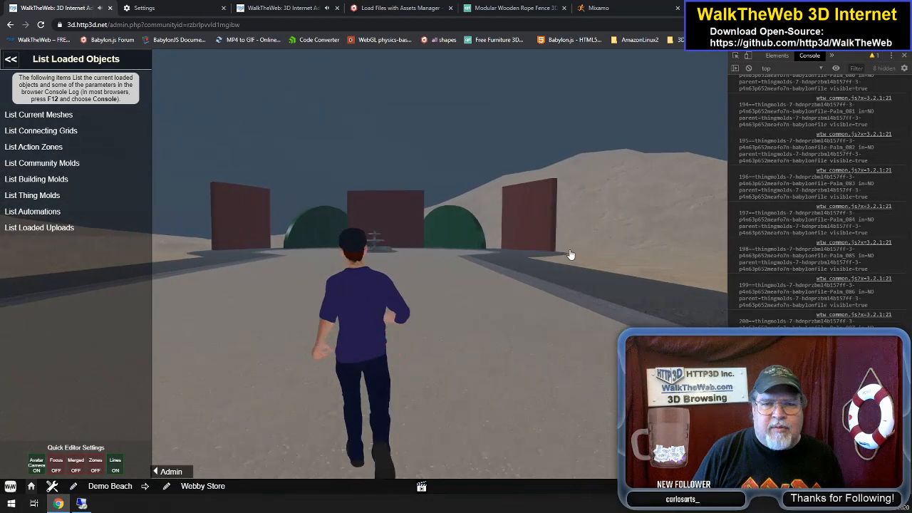
pyautogui.press('Up')
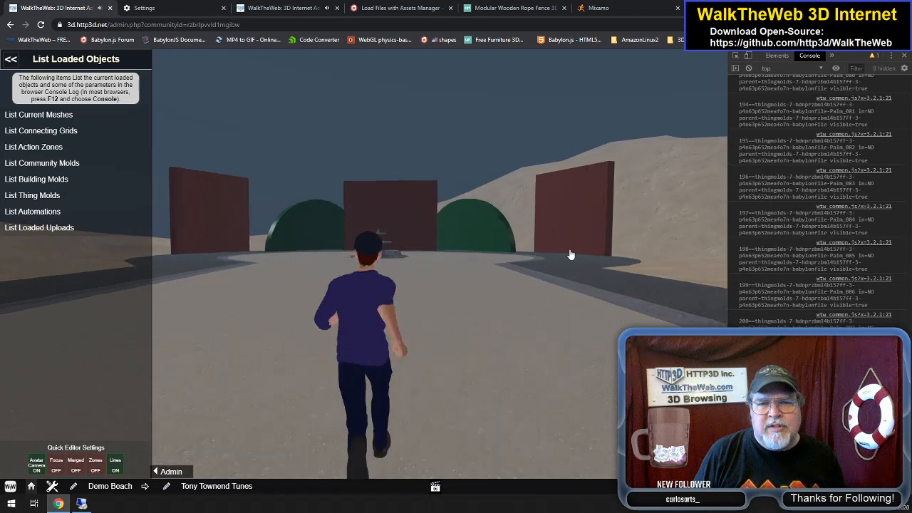
pyautogui.press('Up')
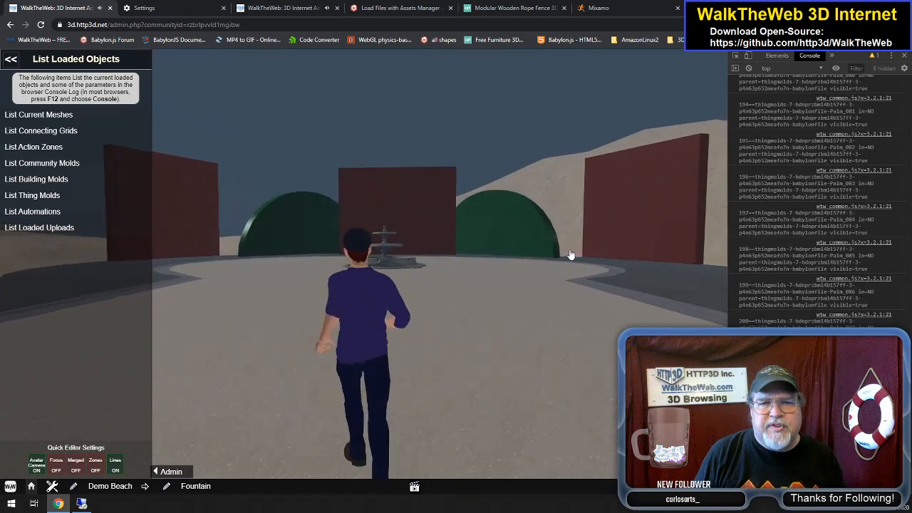
pyautogui.press('Up')
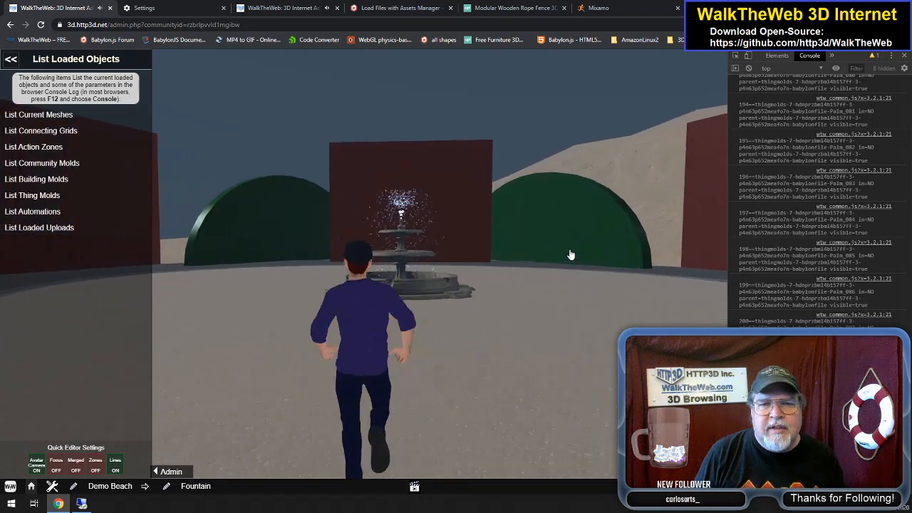
pyautogui.press('Up')
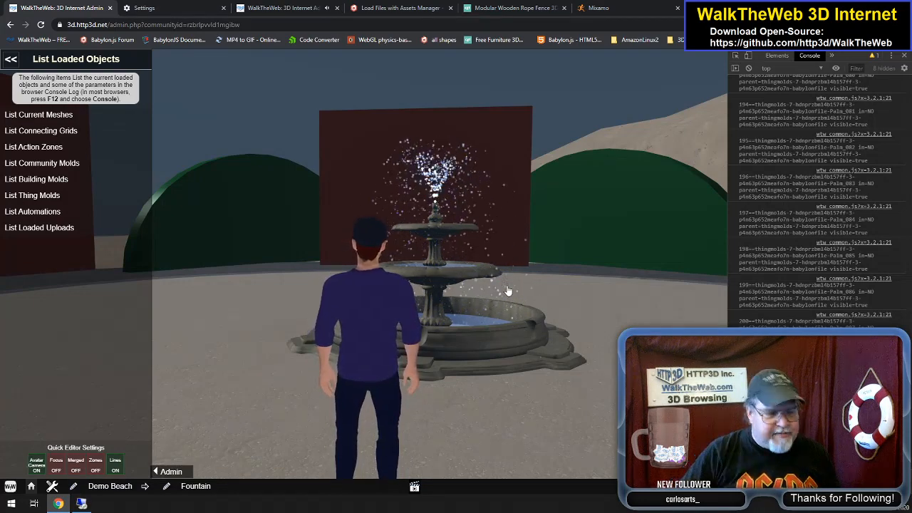
# Turn the avatar away from the fountain and run it back along the road into the arcade, facing the game machines
pyautogui.press('Left')
pyautogui.press('Up')
pyautogui.press('Left')
pyautogui.press('Right')
pyautogui.press('Left')
pyautogui.press('Up')
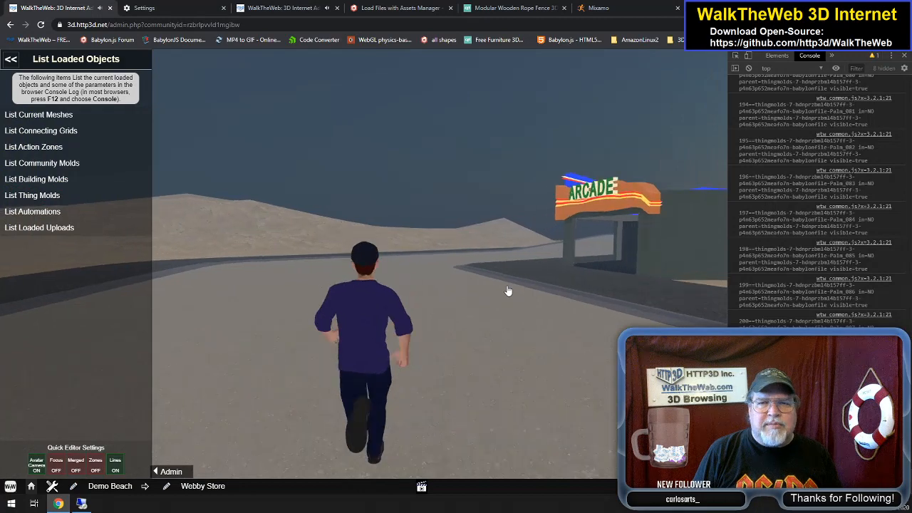
pyautogui.press('Right')
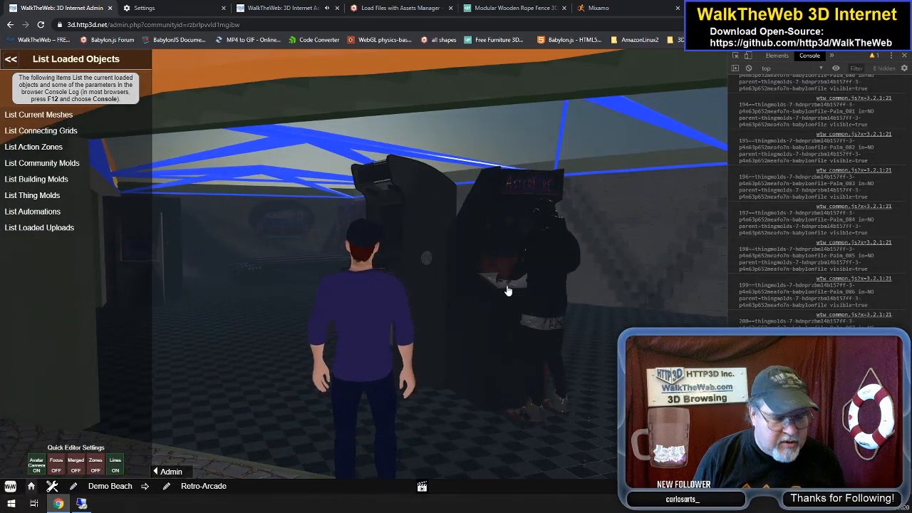
# Walk the avatar past the arcade cabinets to the ball-rolling lanes and turn it toward the open side of the arcade
pyautogui.press('Up')
pyautogui.press('Left')
pyautogui.press('Left')
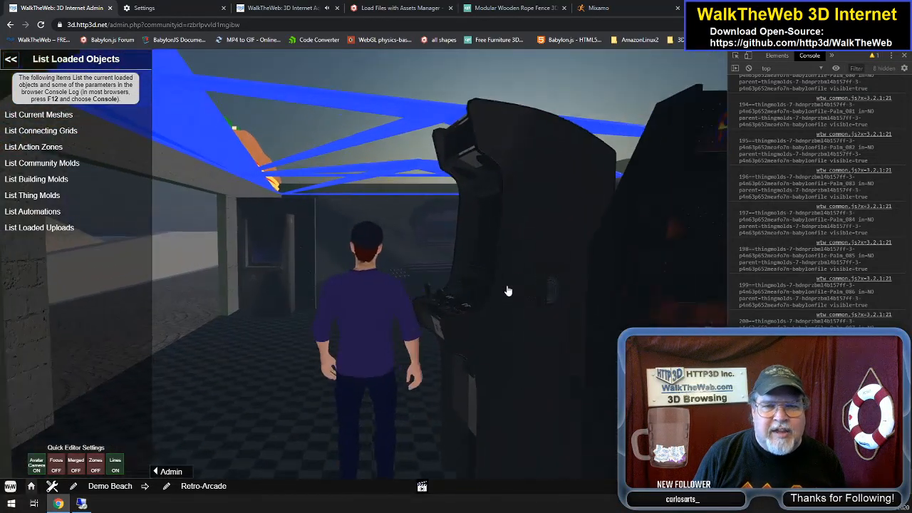
pyautogui.press('Up')
pyautogui.press('Up')
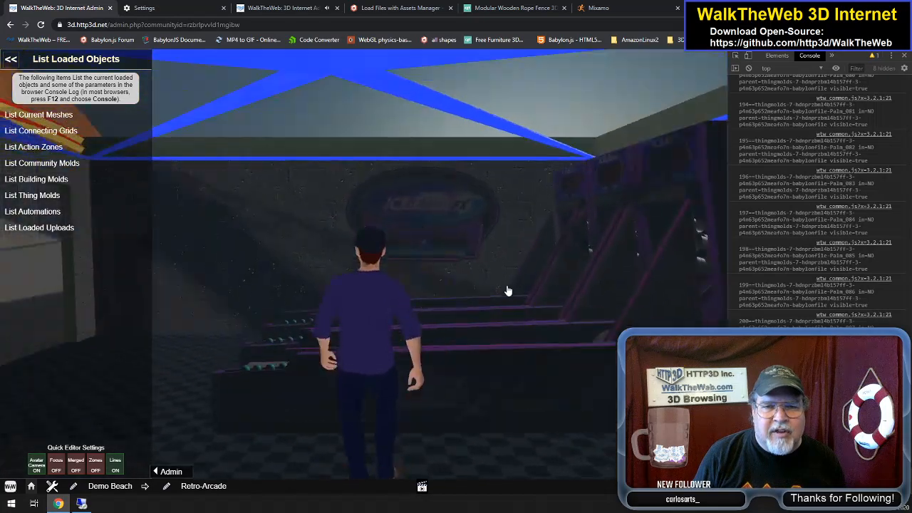
pyautogui.press('Left')
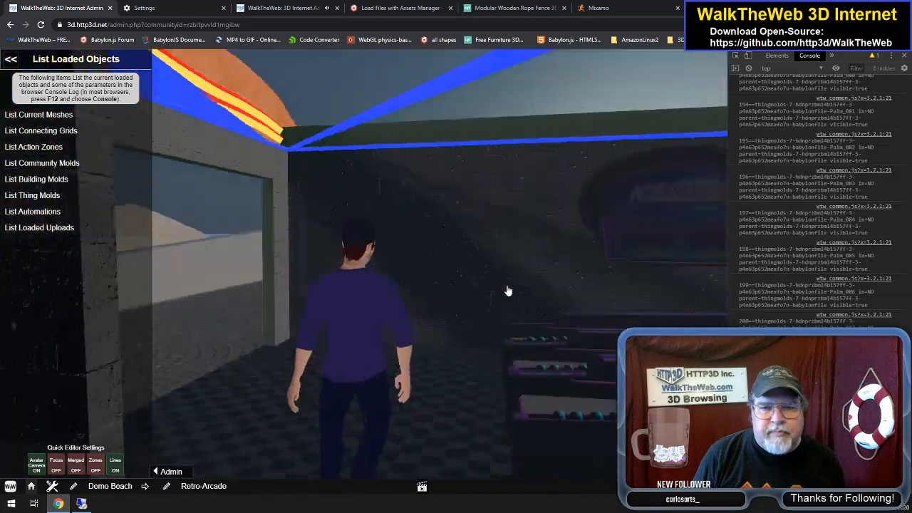
# Back the avatar out of the arcade onto the cobblestones and walk it in again up to the three ball-rolling lanes
pyautogui.press('Down')
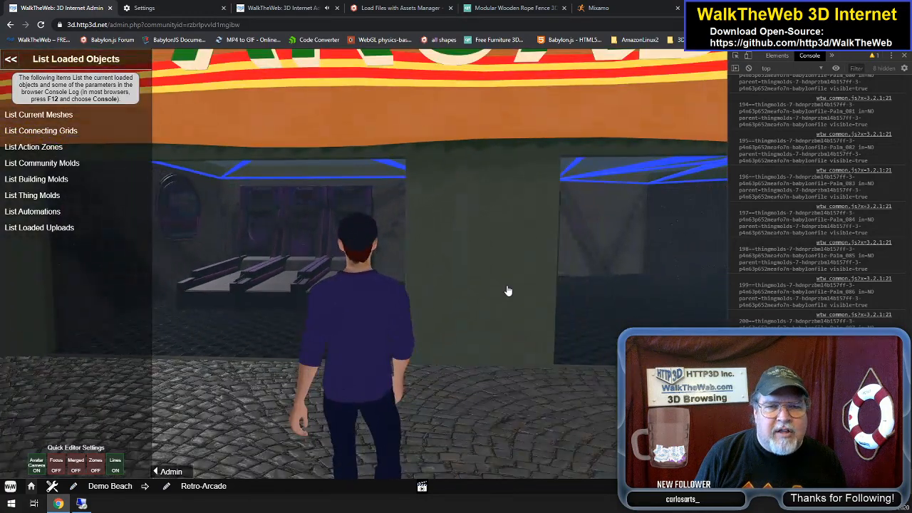
pyautogui.press('Down')
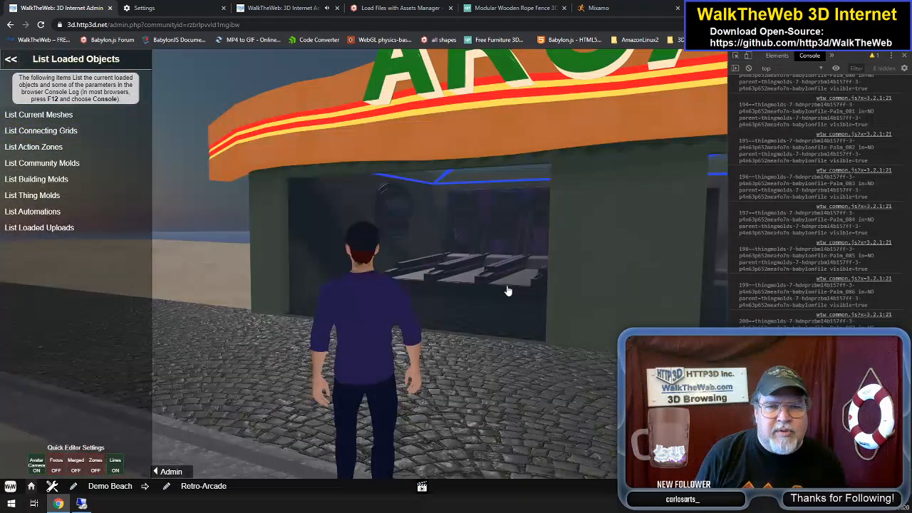
pyautogui.press('Up')
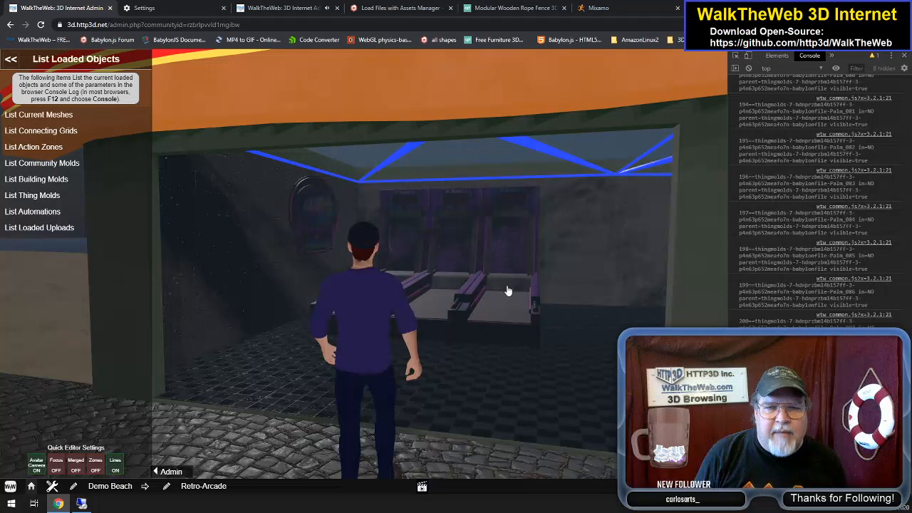
pyautogui.press('Up')
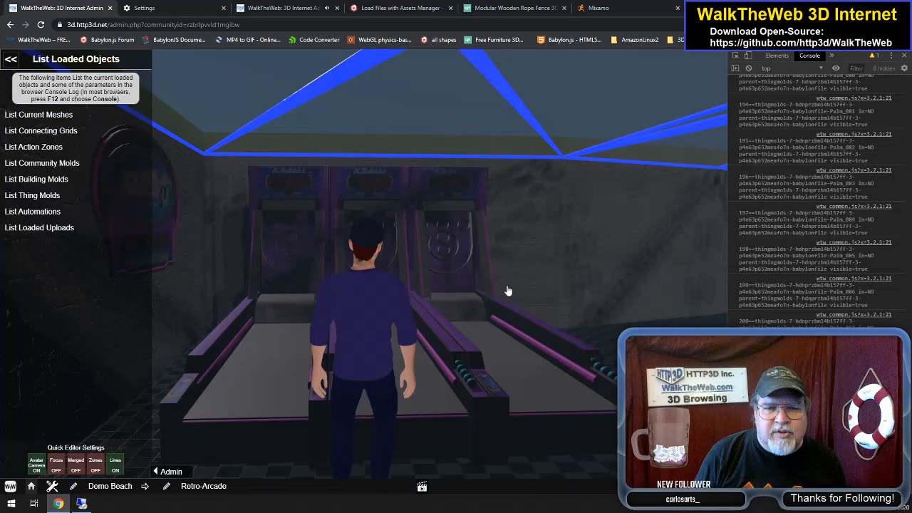
pyautogui.press('Right')
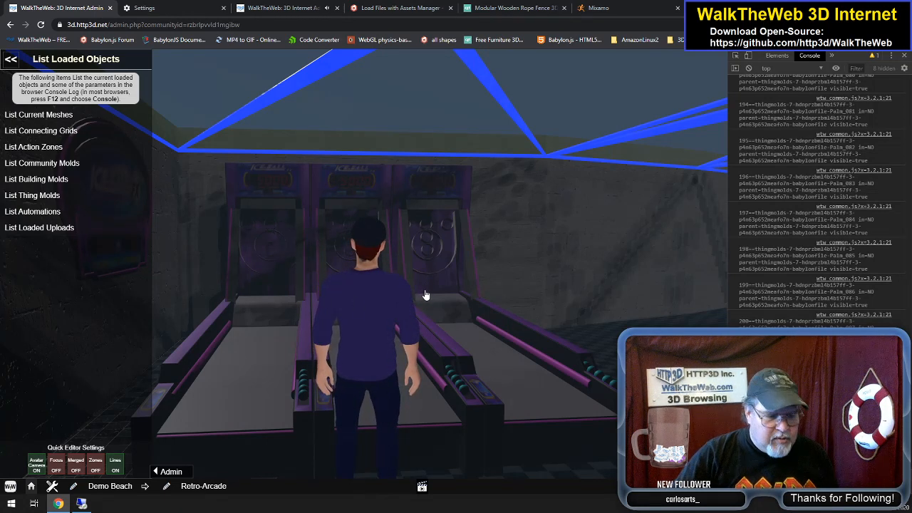
# Move the avatar around the arcade's open front and bring it beside the character playing at the game cabinet
pyautogui.press('Left')
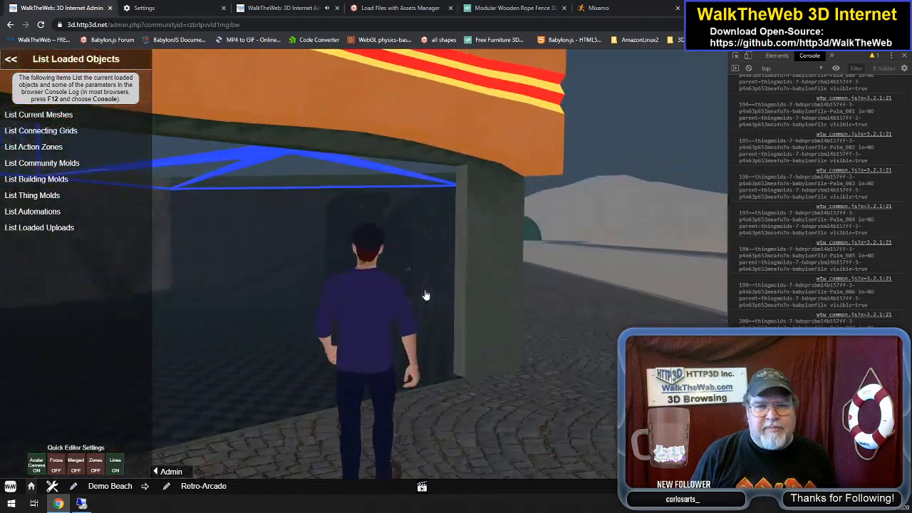
pyautogui.press('Right')
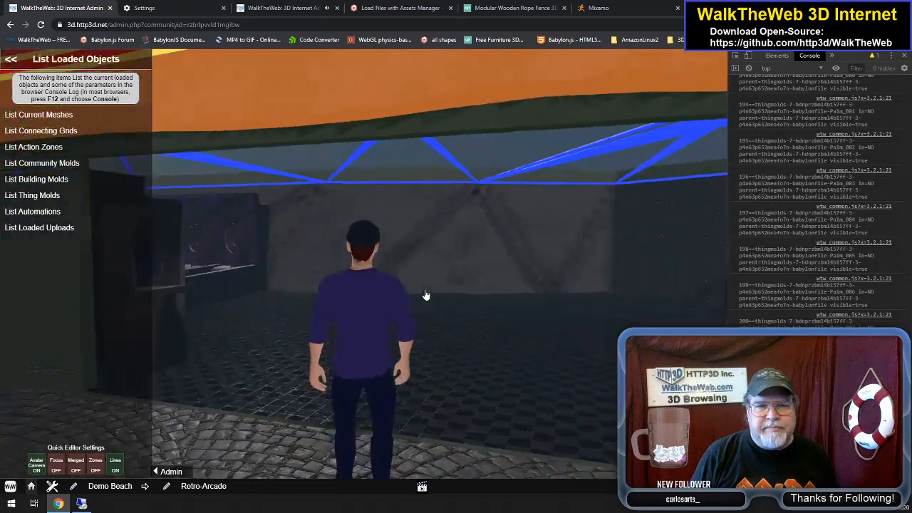
pyautogui.press('Right')
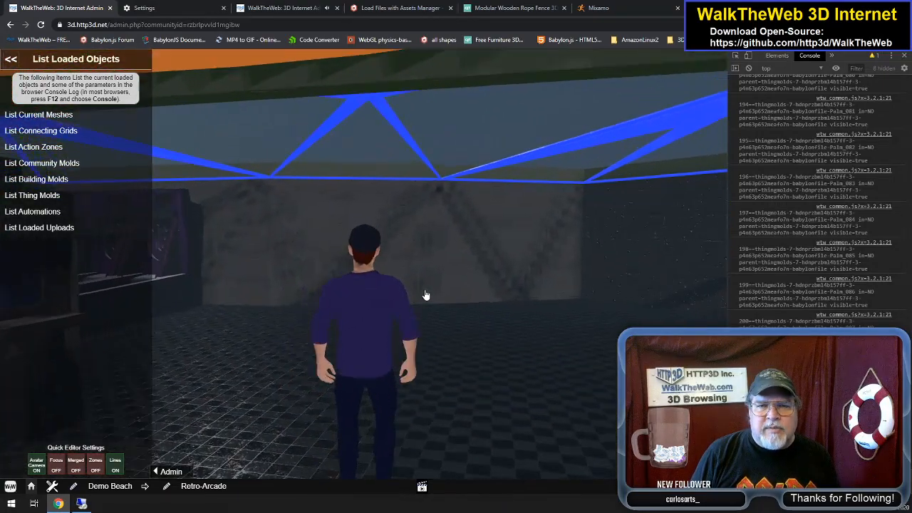
pyautogui.press('Right')
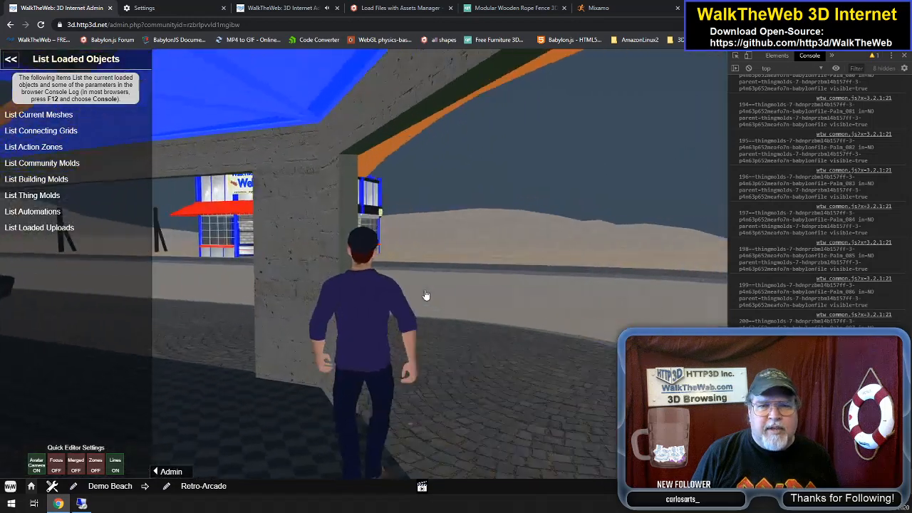
pyautogui.press('Left')
pyautogui.press('Up')
pyautogui.press('Left')
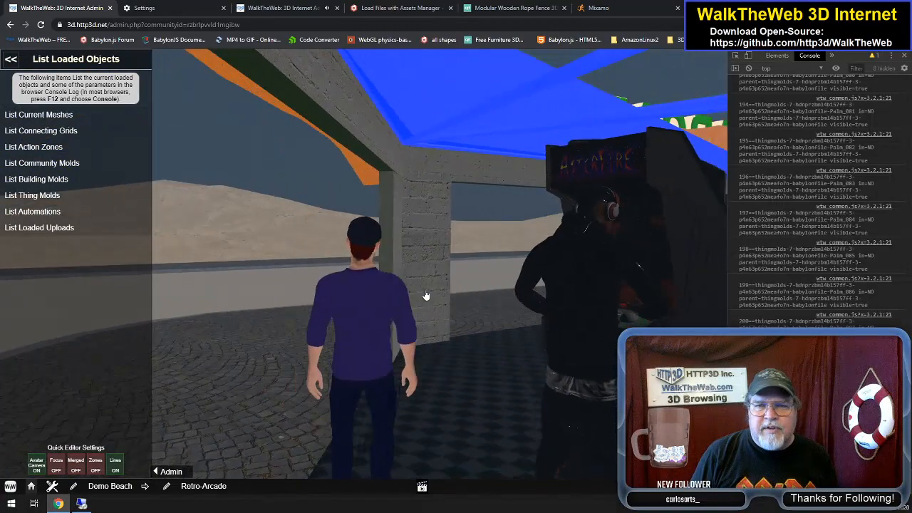
# Back the avatar out to the arcade entrance and walk it up to the front of the unoccupied upright cabinet
pyautogui.press('Right')
pyautogui.press('Down')
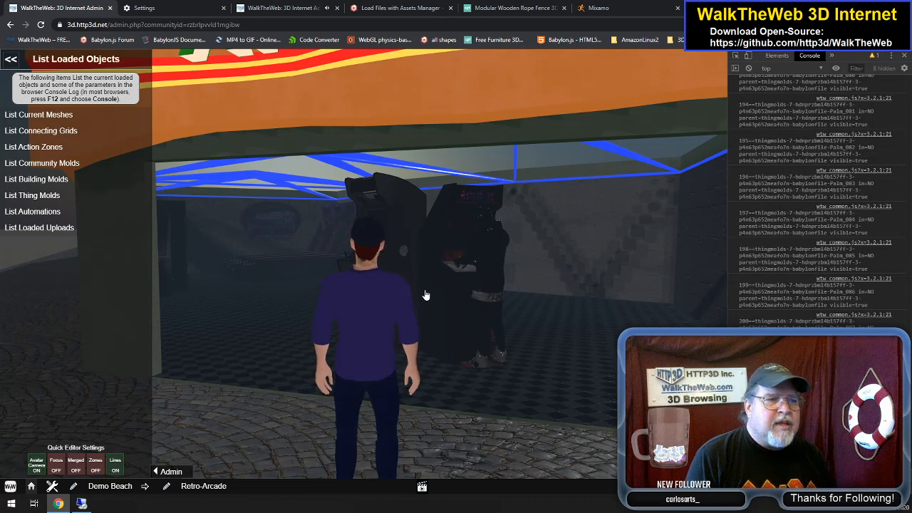
pyautogui.press('Up')
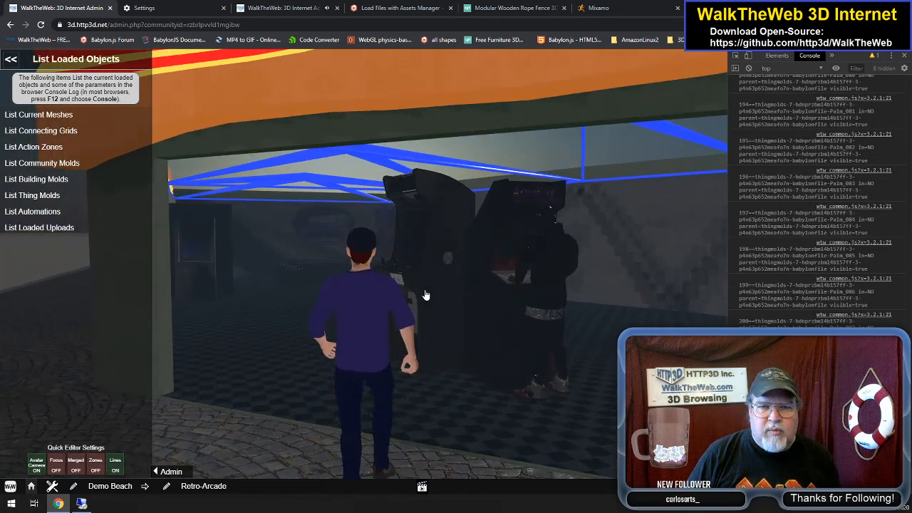
pyautogui.press('Up')
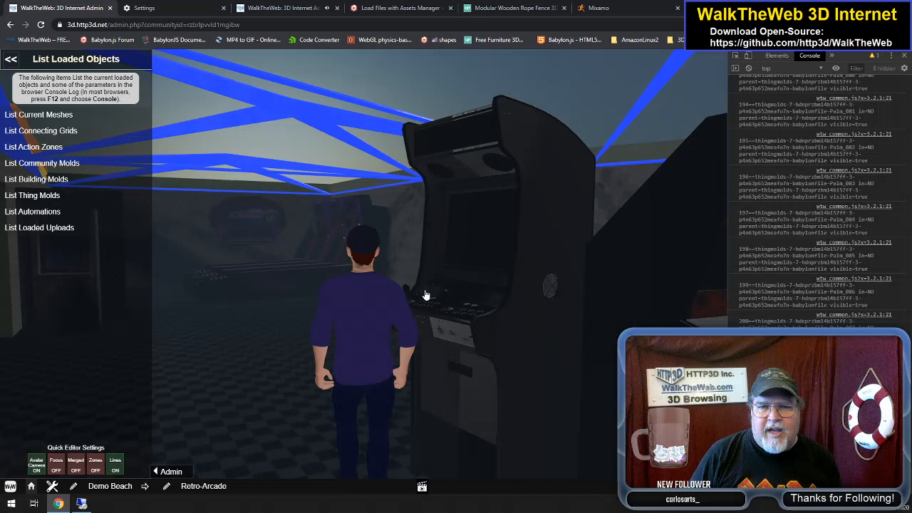
pyautogui.press('Right')
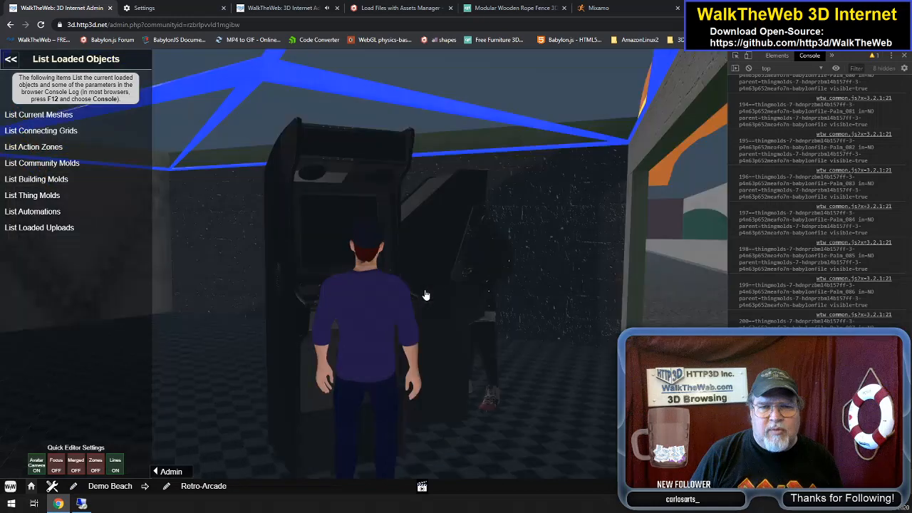
pyautogui.press('Left')
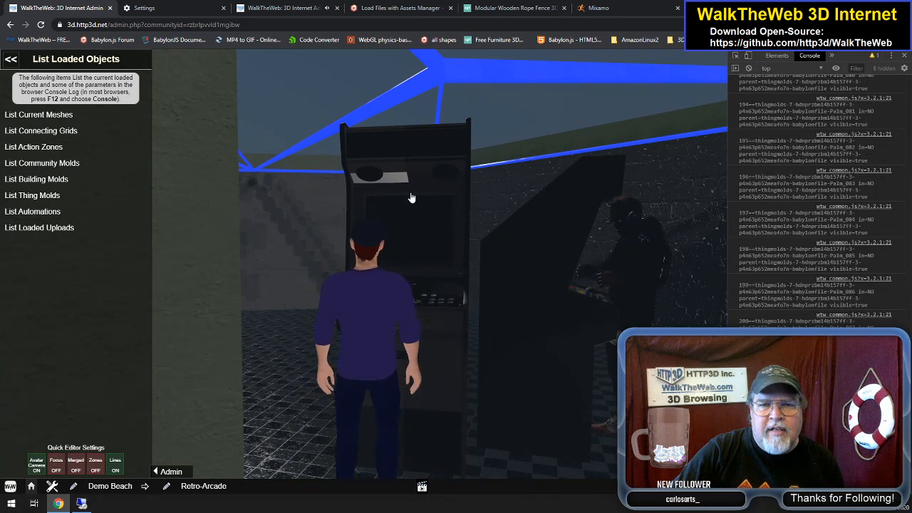
# Shift the avatar around in front of the unoccupied cabinet and bring it back to face the cabinet's screen
pyautogui.press('Left')
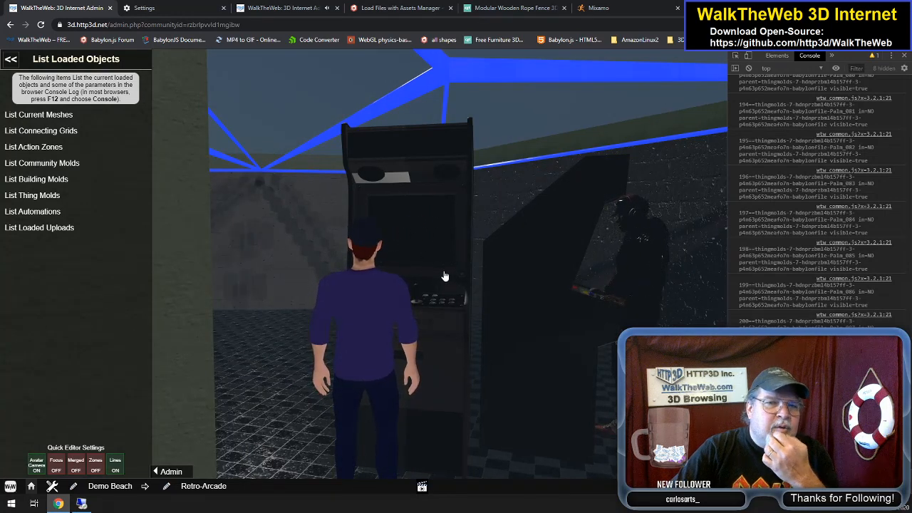
pyautogui.press('Left')
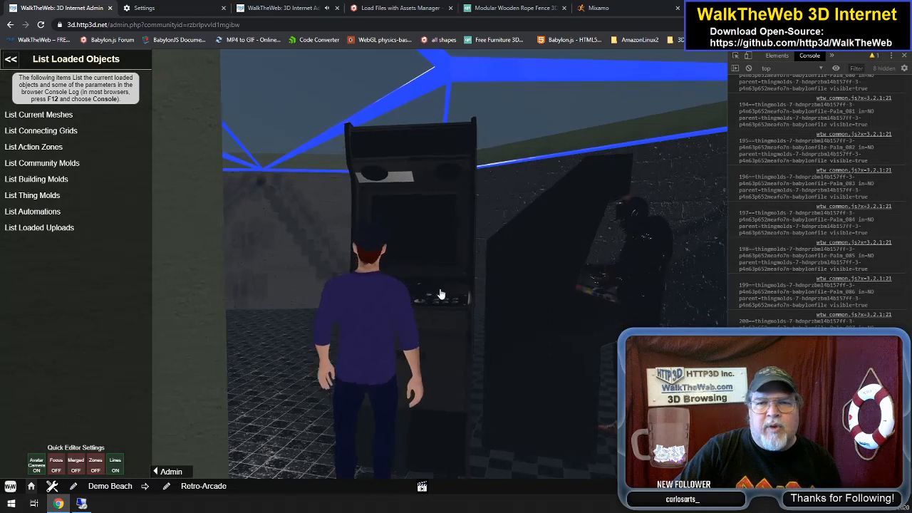
pyautogui.press('Left')
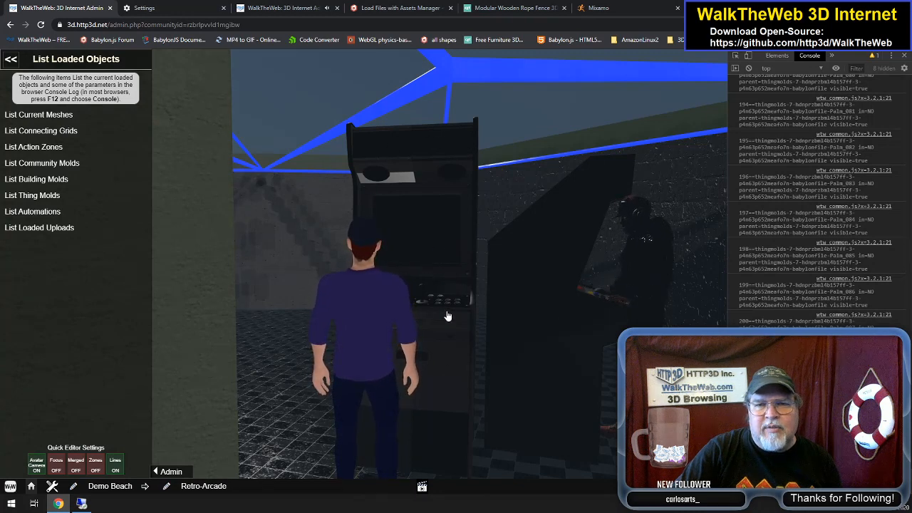
pyautogui.press('Left')
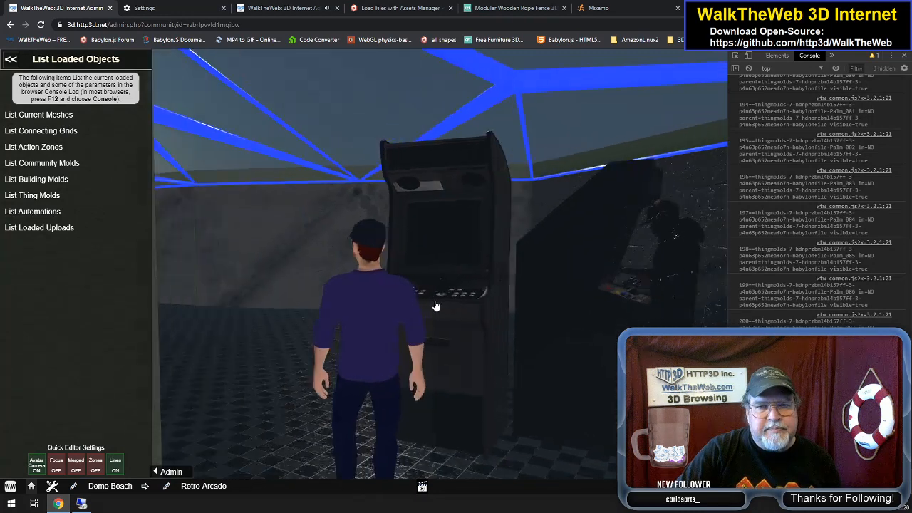
pyautogui.press('Right')
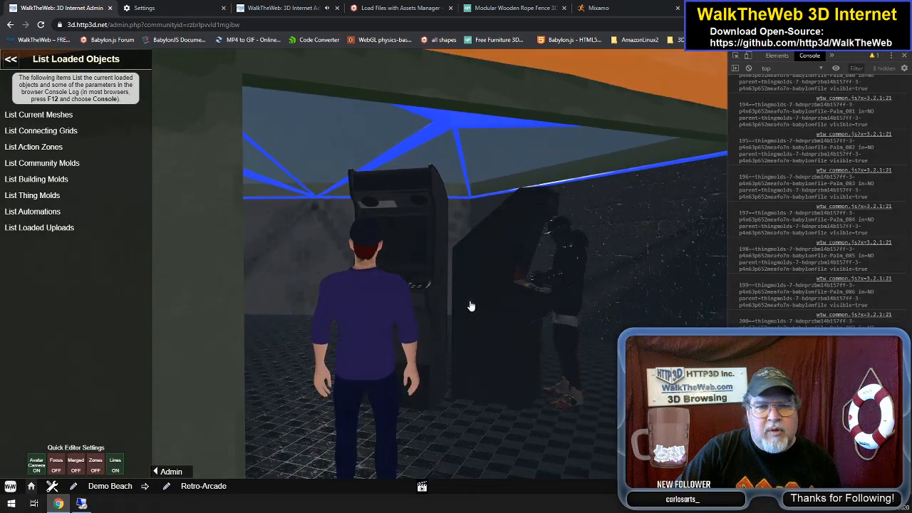
pyautogui.press('Up')
pyautogui.press('Left')
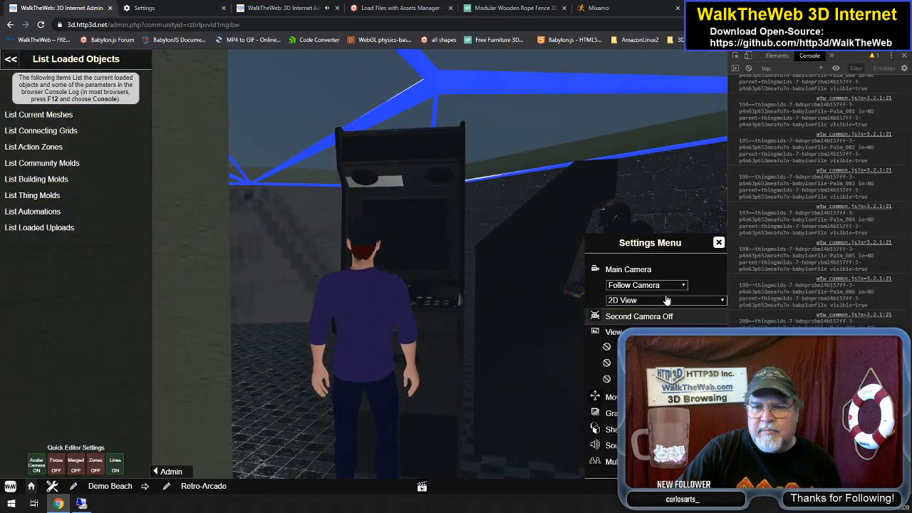
# Switch the main camera to First-Person Camera and view the cabinet's screen and controls up close
pyautogui.click(660, 286)
pyautogui.click(646, 295)
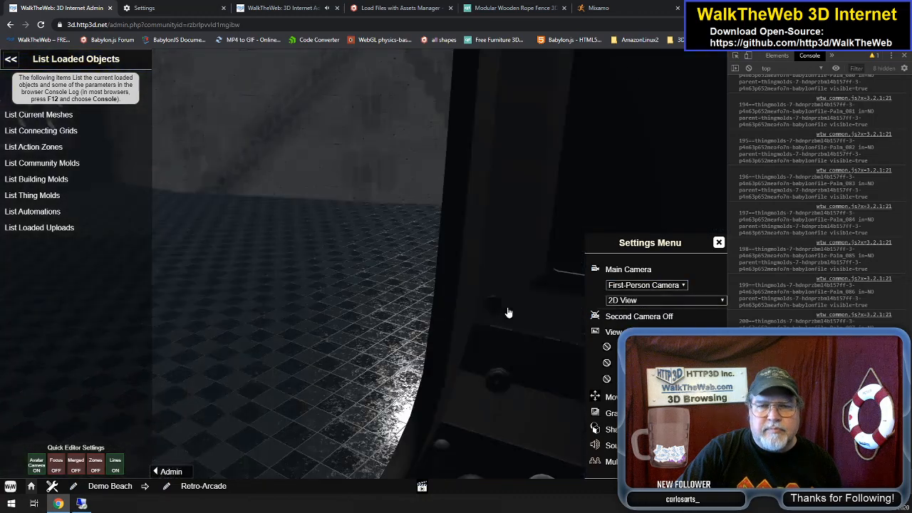
pyautogui.moveTo(508, 312); pyautogui.dragTo(442, 279)
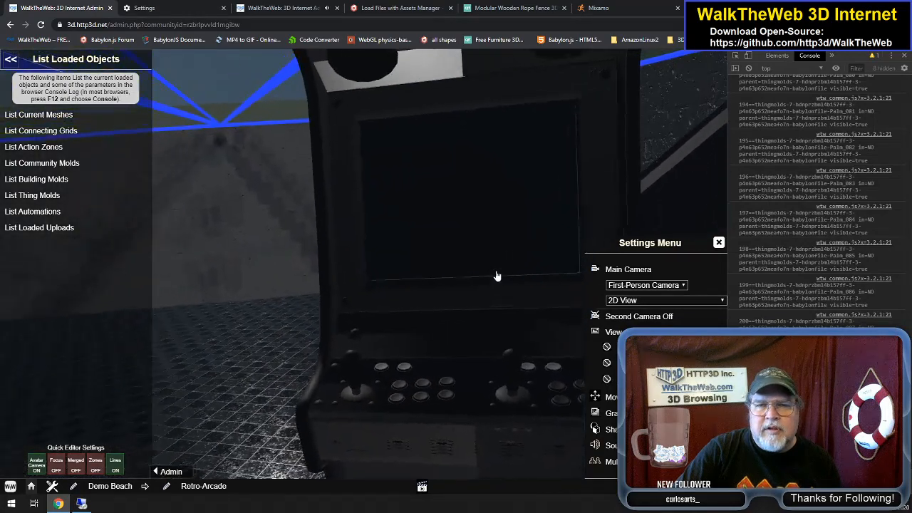
pyautogui.press('w')
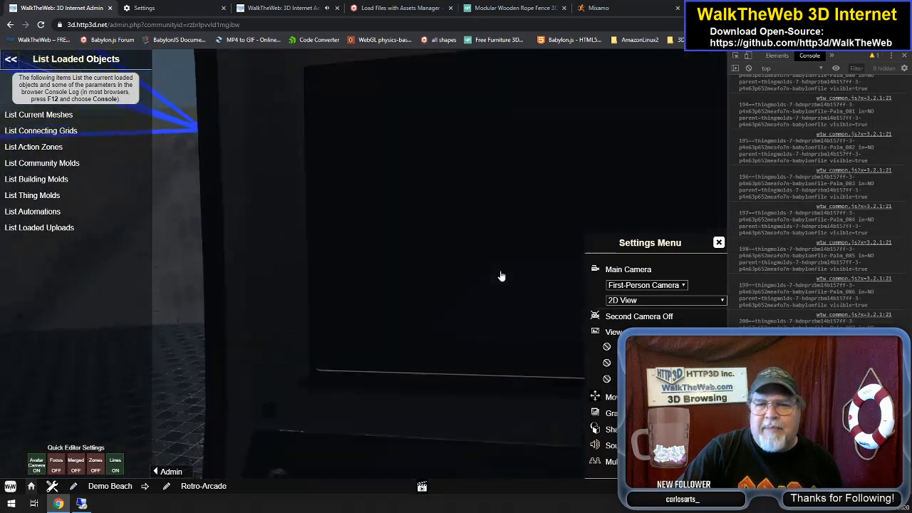
pyautogui.press('s')
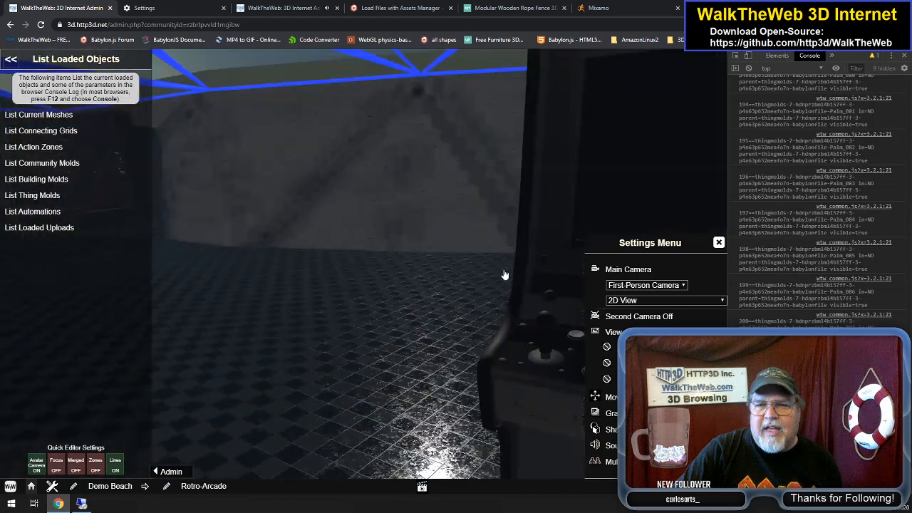
pyautogui.click(720, 243)
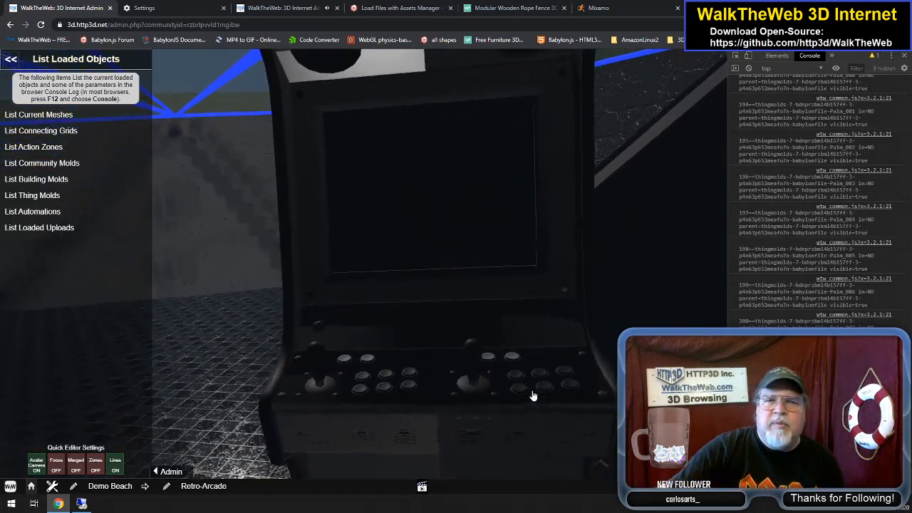
# Back away from the game cabinet, leave the arcade and cross the street towards the Webby Store
pyautogui.press('s')
pyautogui.press('a')
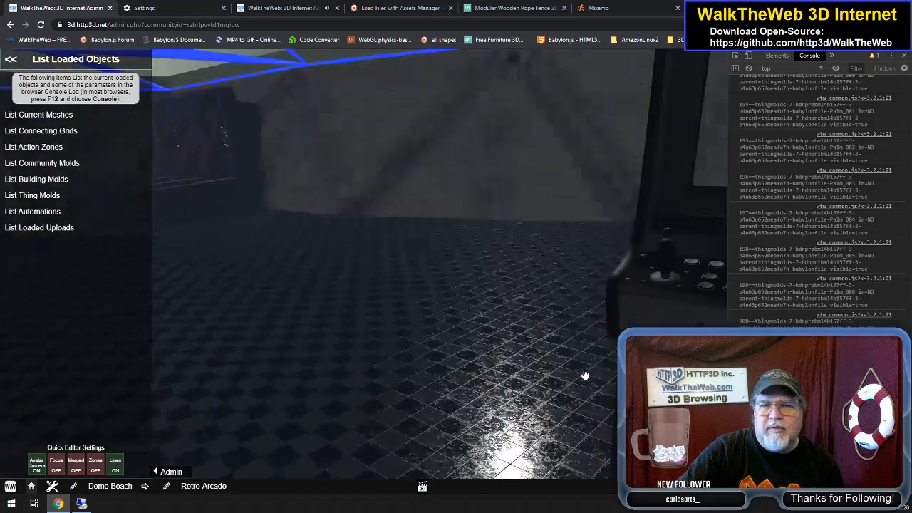
pyautogui.press('d')
pyautogui.press('w')
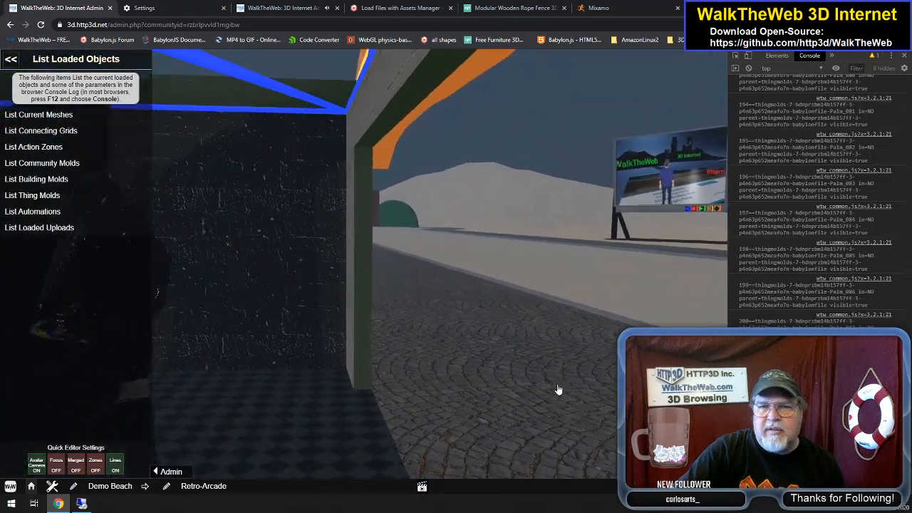
pyautogui.press('d')
pyautogui.press('w')
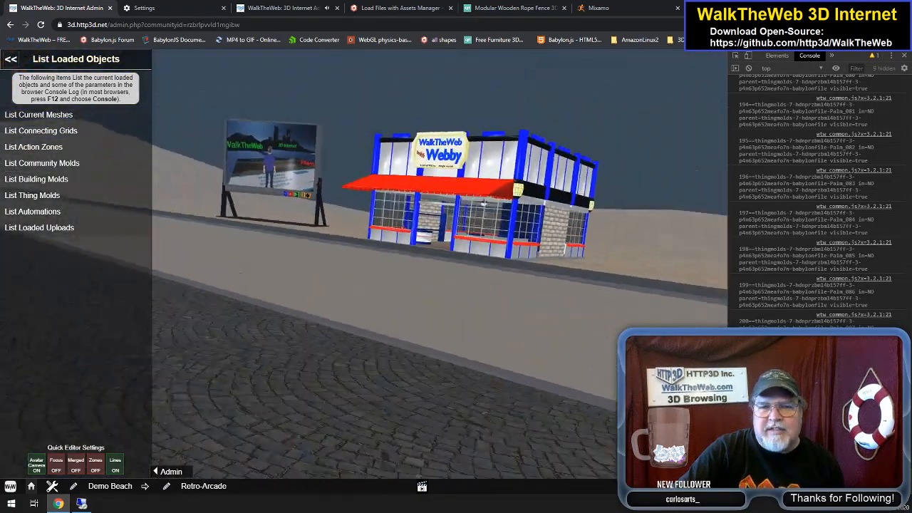
pyautogui.press('w')
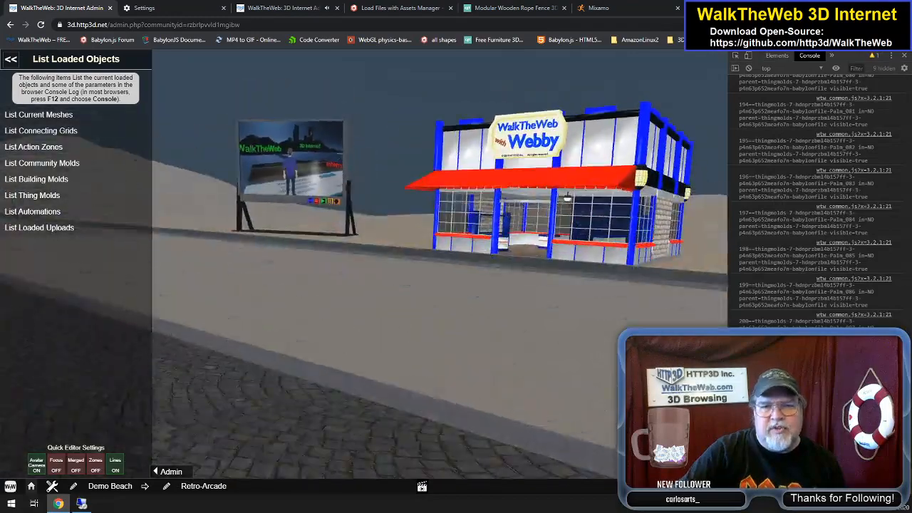
pyautogui.press('w')
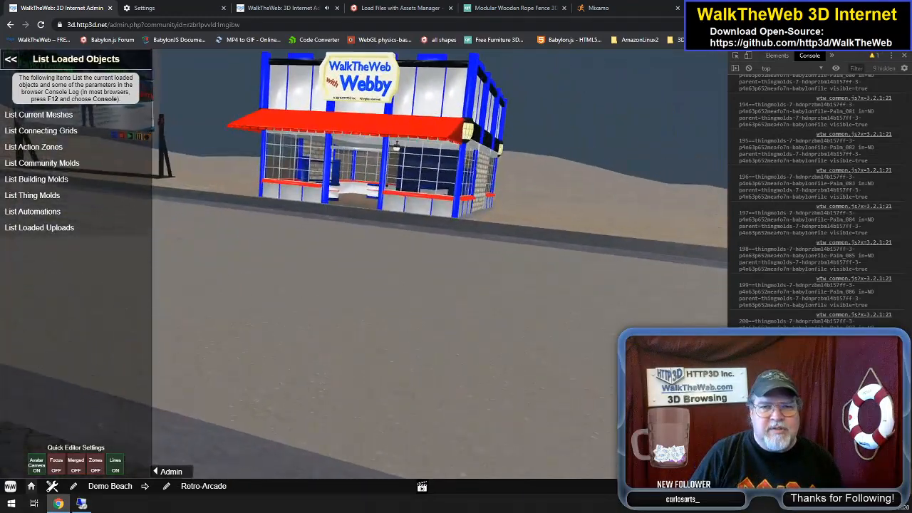
# Approach the Webby Store's front doors in first-person view and try to enter the store
pyautogui.press('w')
pyautogui.press('d')
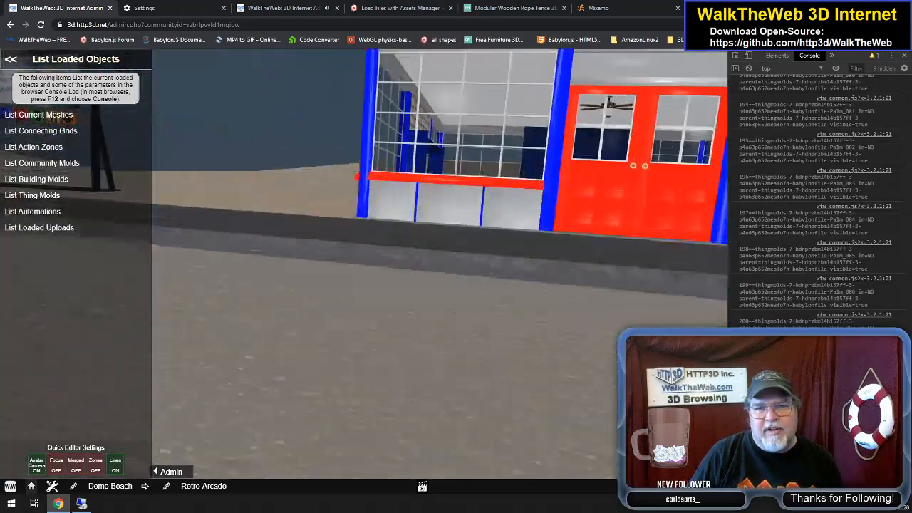
pyautogui.press('d')
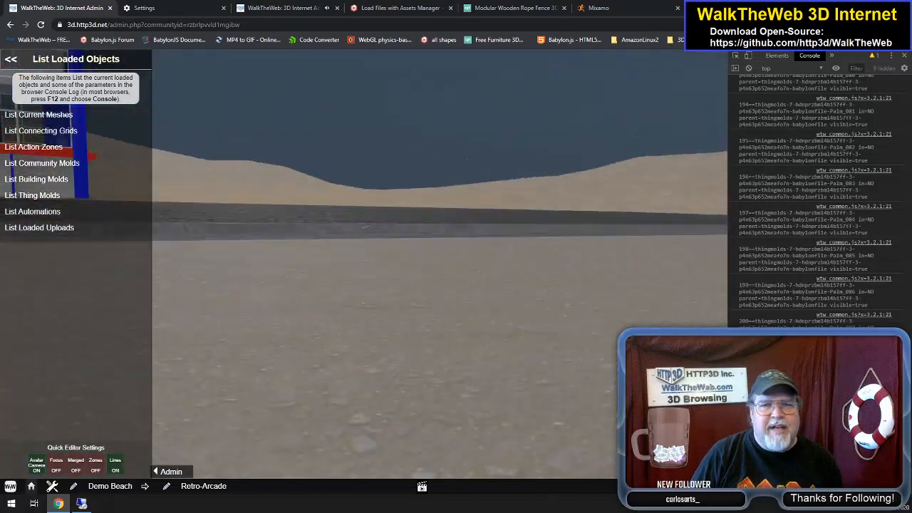
pyautogui.press('d')
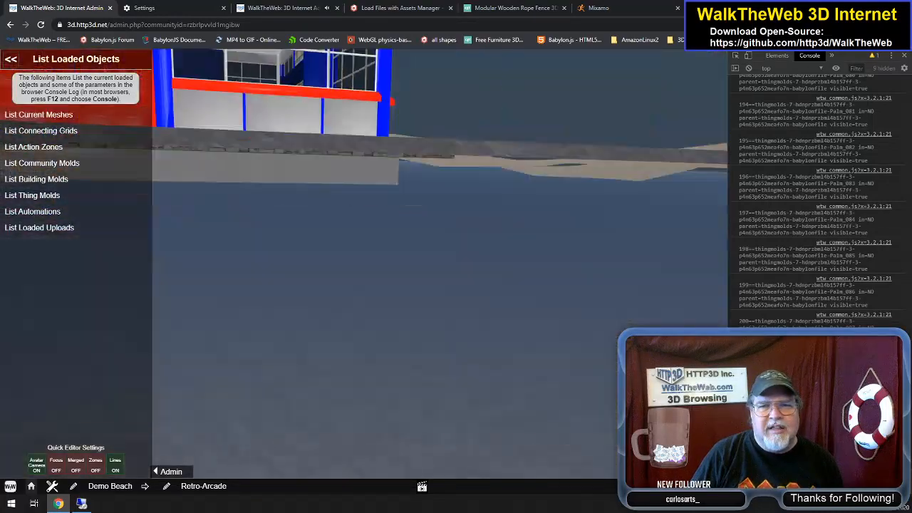
pyautogui.press('a')
pyautogui.press('w')
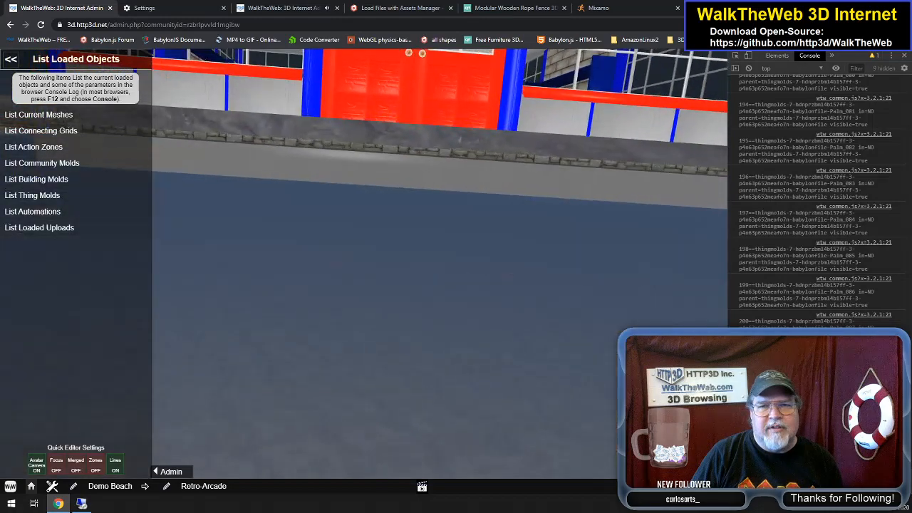
pyautogui.press('w')
pyautogui.press('a')
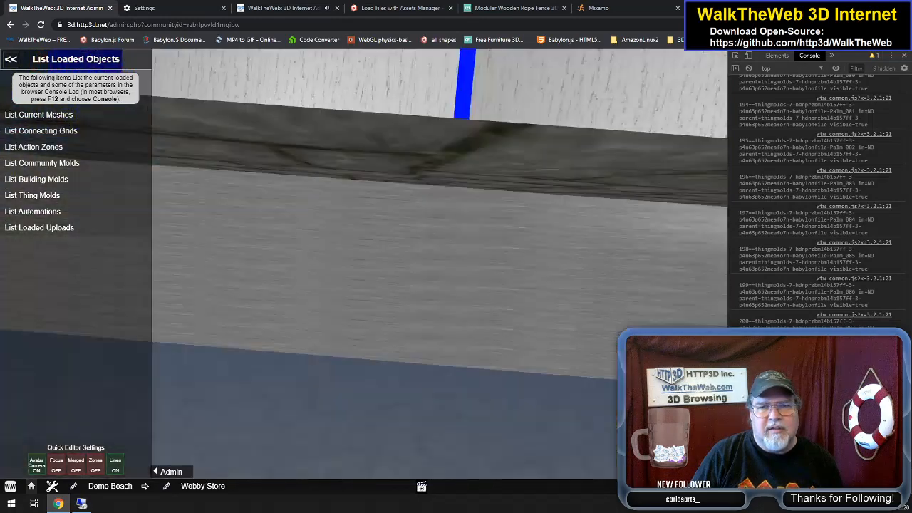
pyautogui.press('d')
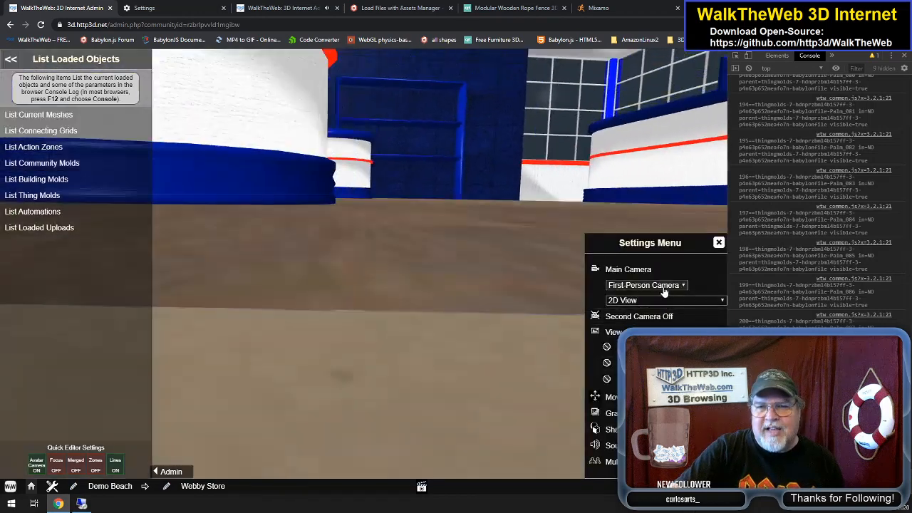
# Switch the main camera to Follow Camera and turn the avatar to face the Webby Store's red doors
pyautogui.click(659, 285)
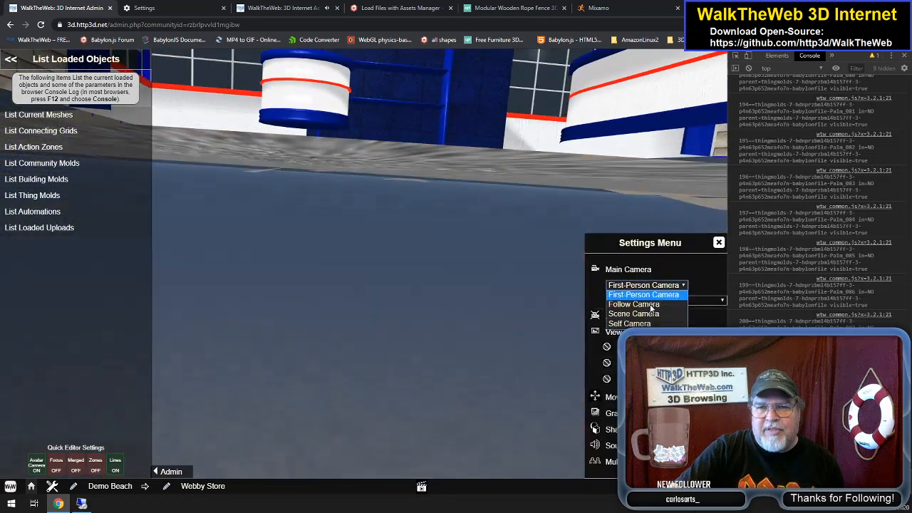
pyautogui.click(650, 305)
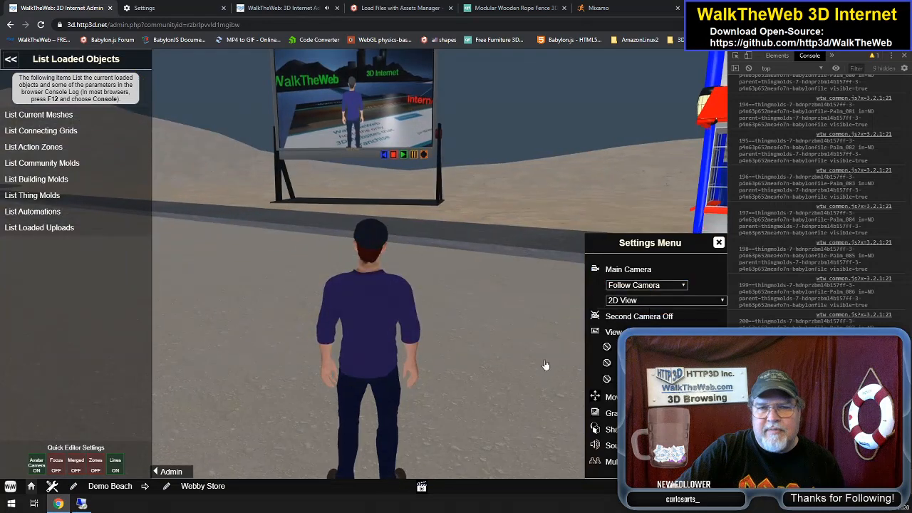
pyautogui.moveTo(481, 371)
pyautogui.mouseDown()
pyautogui.moveTo(521, 368)
pyautogui.moveTo(481, 364)
pyautogui.moveTo(491, 360)
pyautogui.mouseUp()
pyautogui.press('Left')
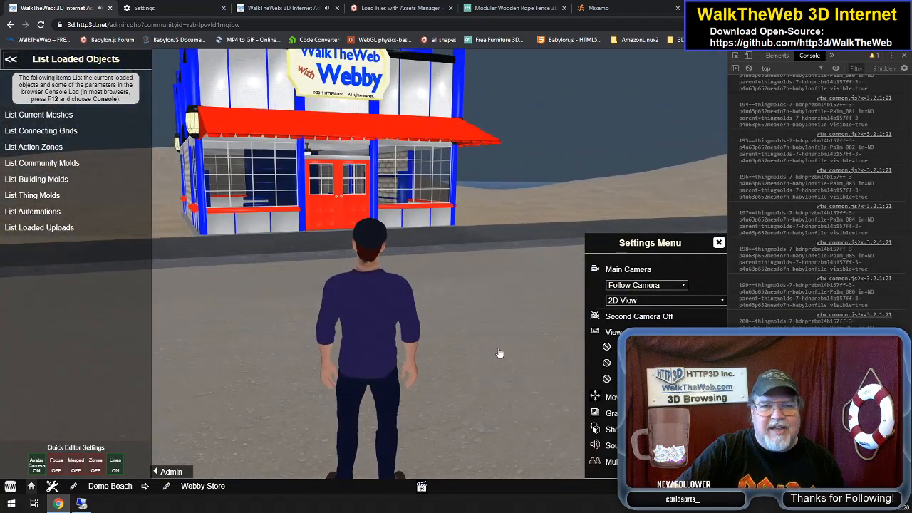
pyautogui.press('Left')
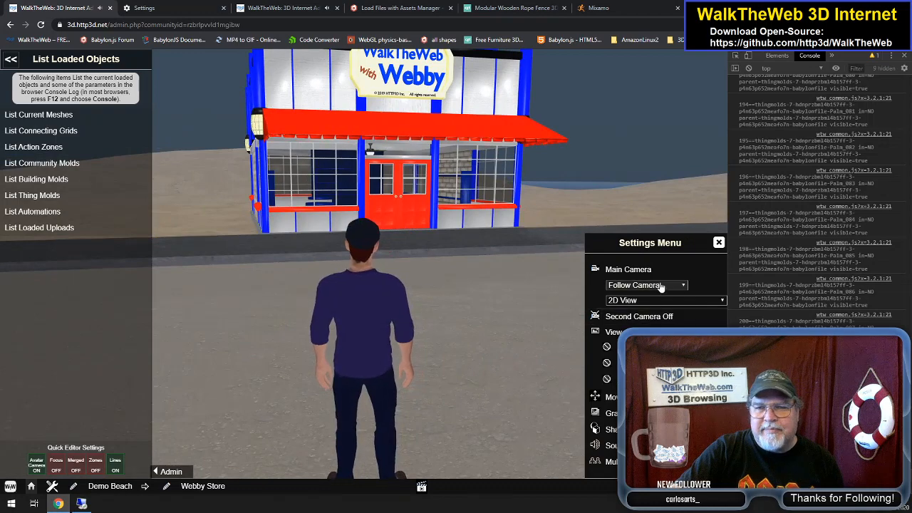
# Set the main camera back to First-Person Camera and walk up to the Webby Store's red doors
pyautogui.click(661, 285)
pyautogui.click(642, 294)
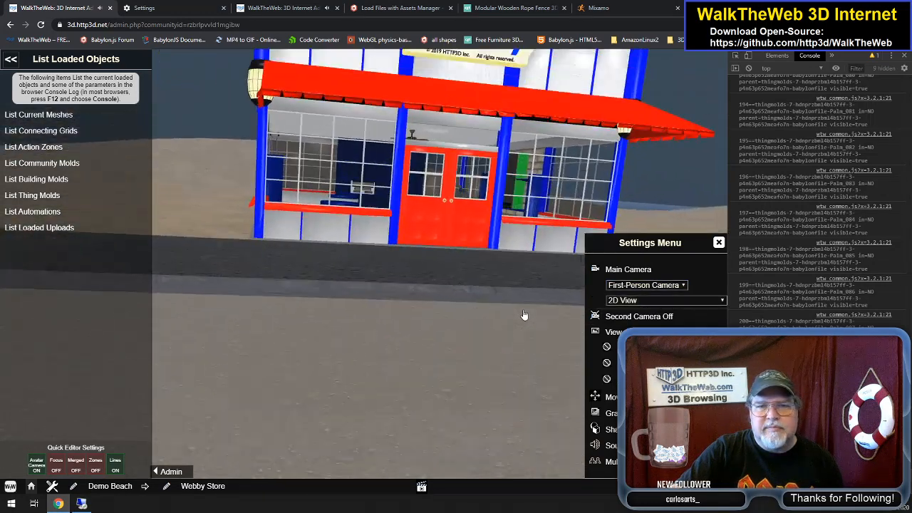
pyautogui.press('Up')
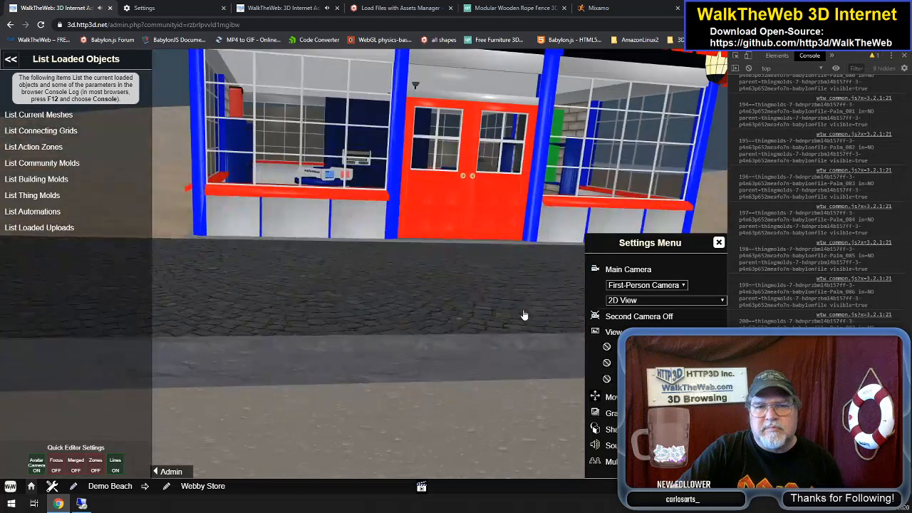
pyautogui.press('Up')
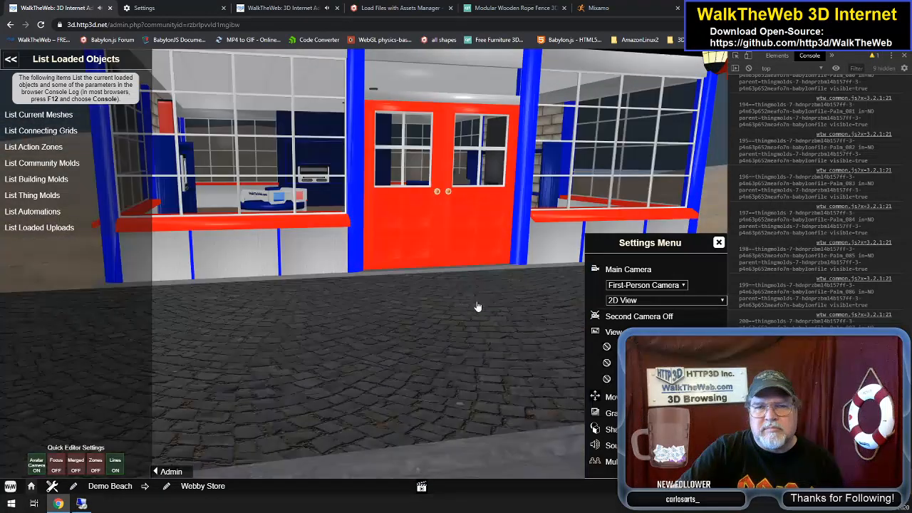
pyautogui.press('Up')
# Turn in through the opened doors and walk up to the cashier's counter inside the Webby Store
pyautogui.press('Right')
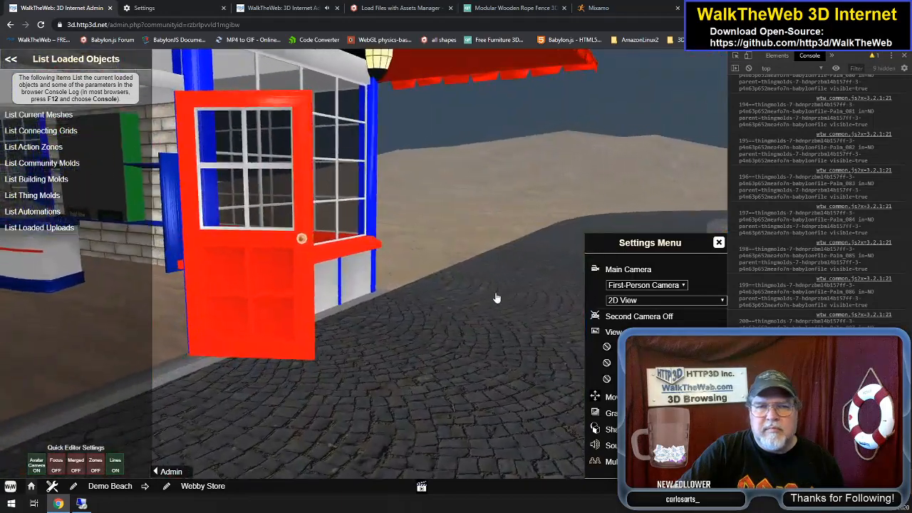
pyautogui.press('Left')
pyautogui.press('Up')
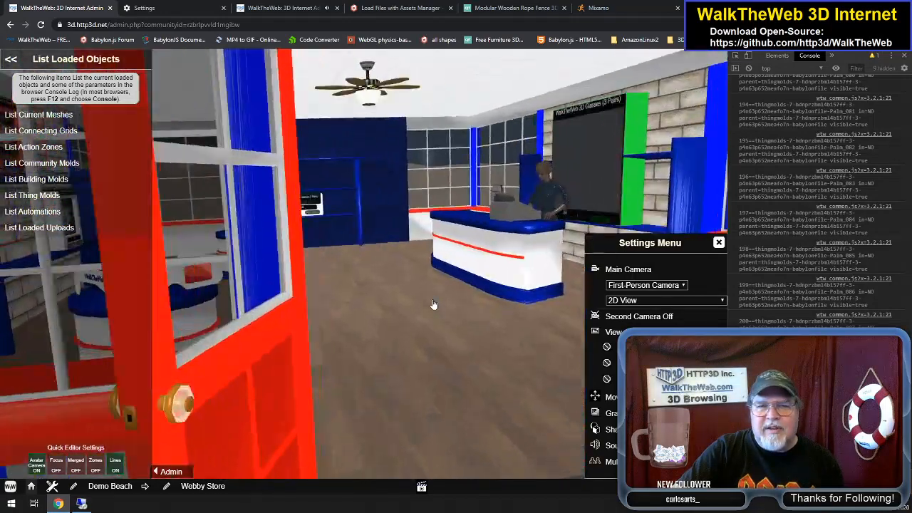
pyautogui.press('Up')
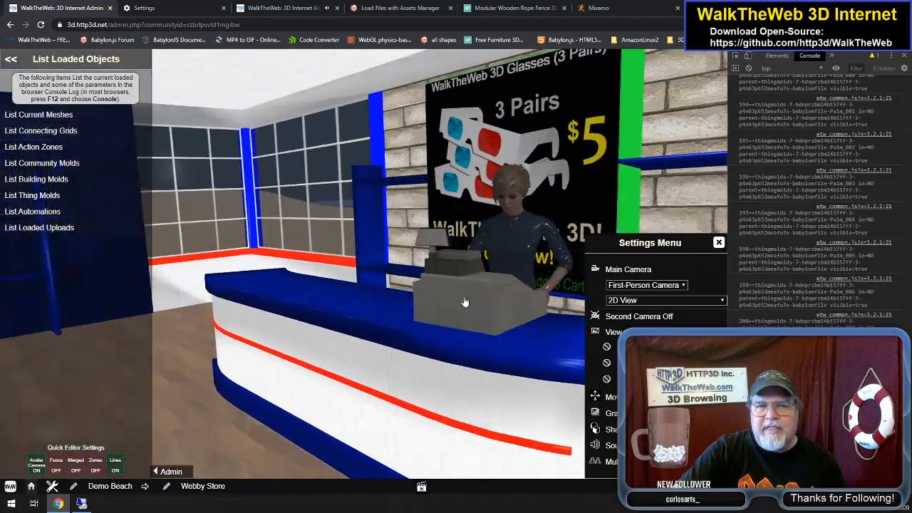
pyautogui.press('Up')
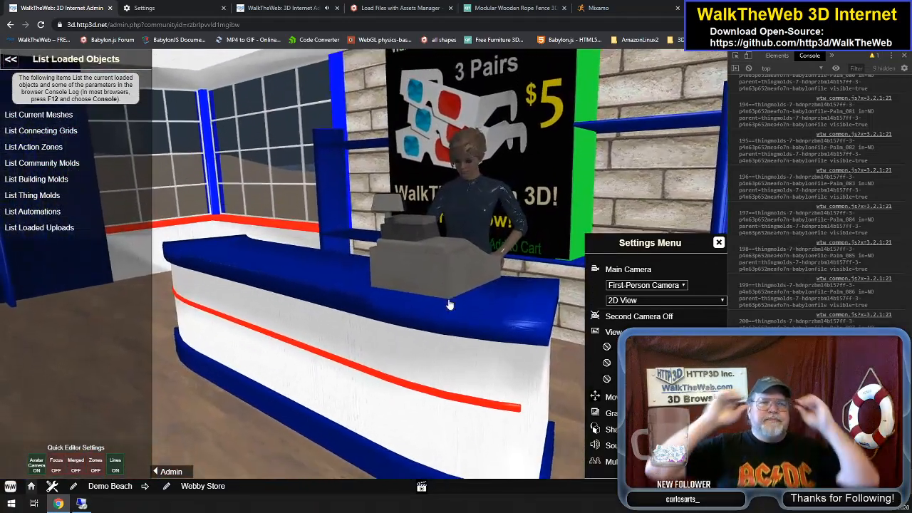
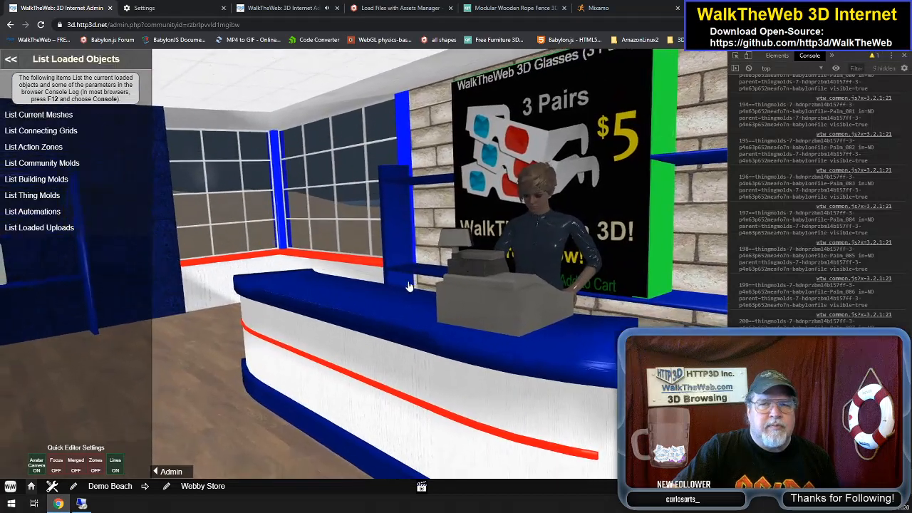
# Look around the Webby Store's interior, covering the ant mascot, product shelves, cashier's counter and front windows
pyautogui.press('Left')
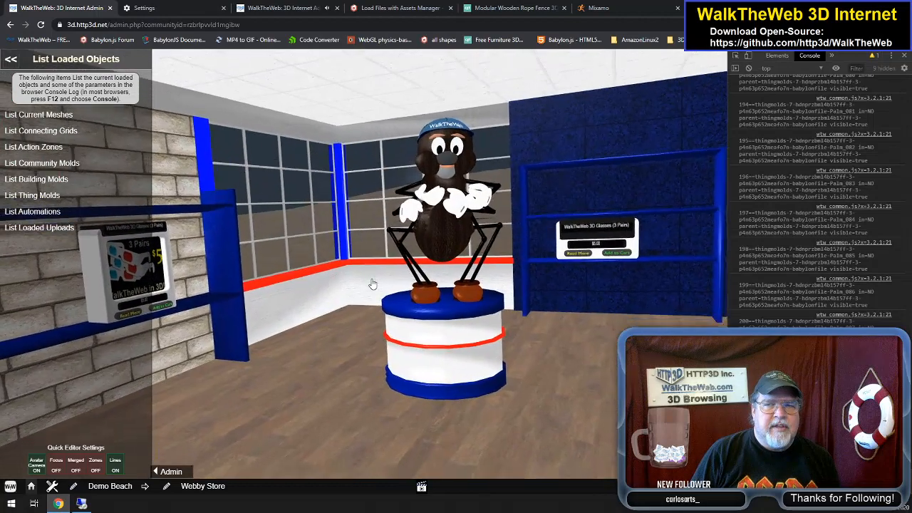
pyautogui.press('Right')
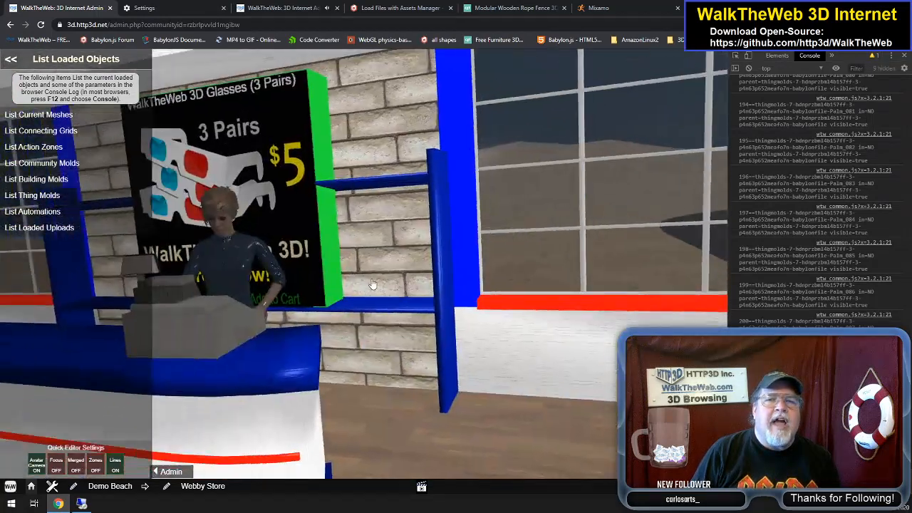
pyautogui.press('Left')
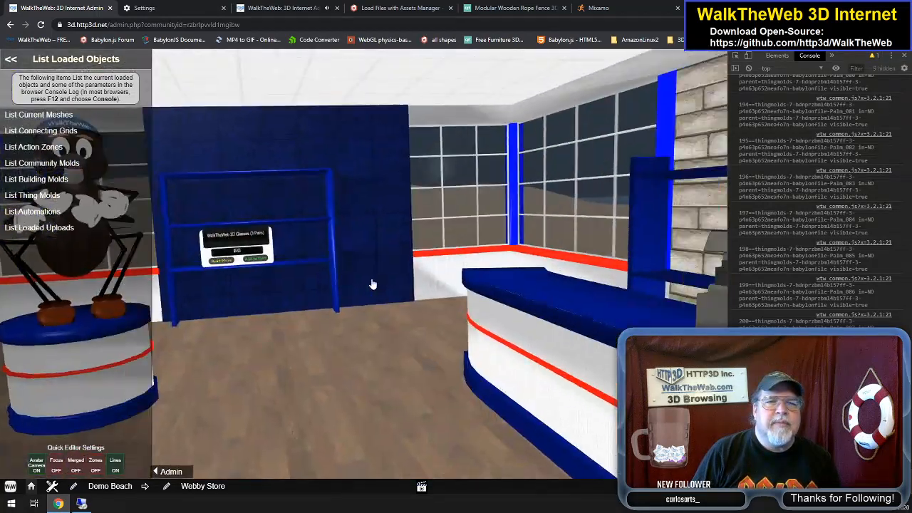
pyautogui.press('Right')
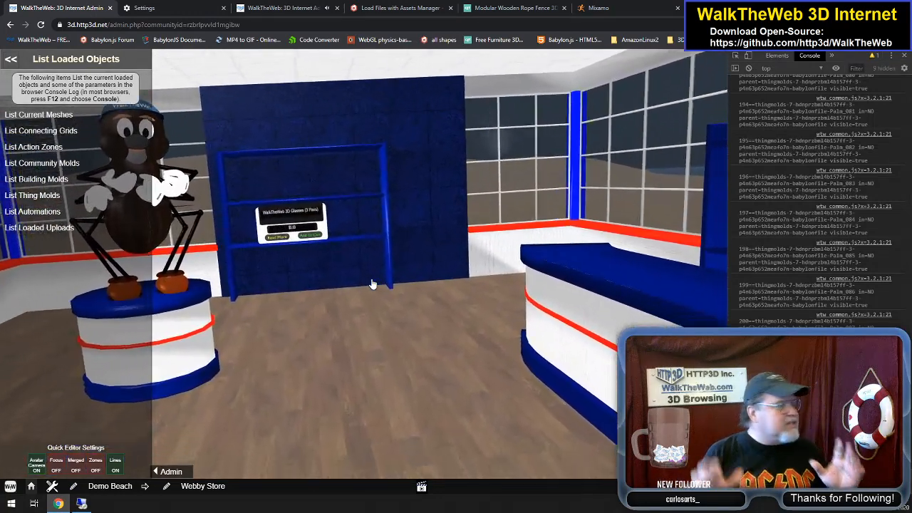
pyautogui.press('Right')
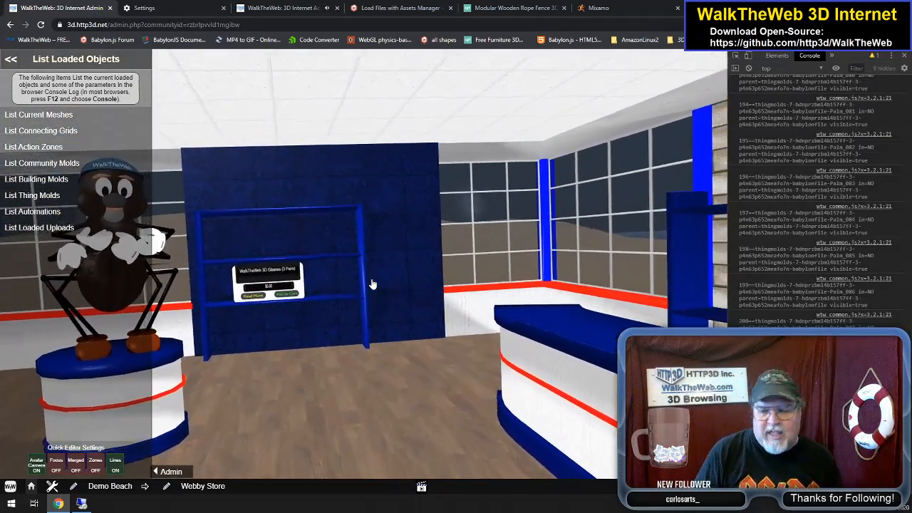
pyautogui.press('Right')
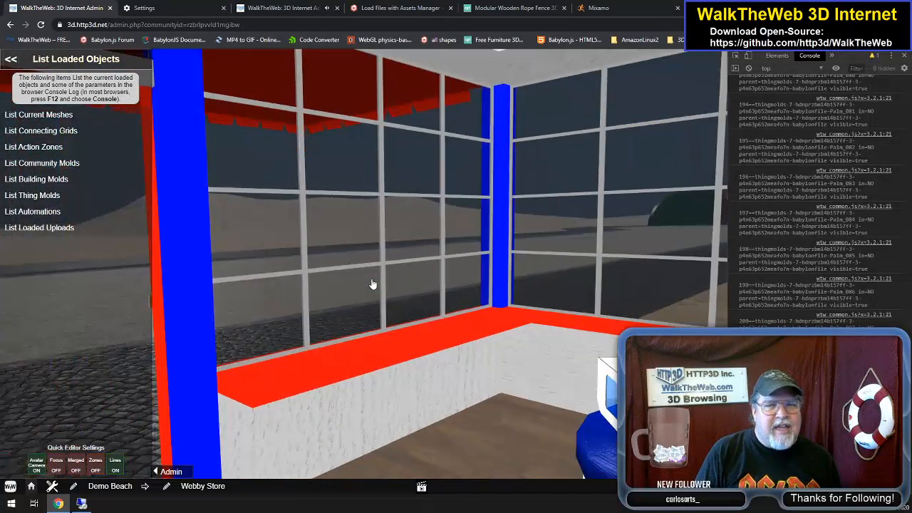
pyautogui.press('Left')
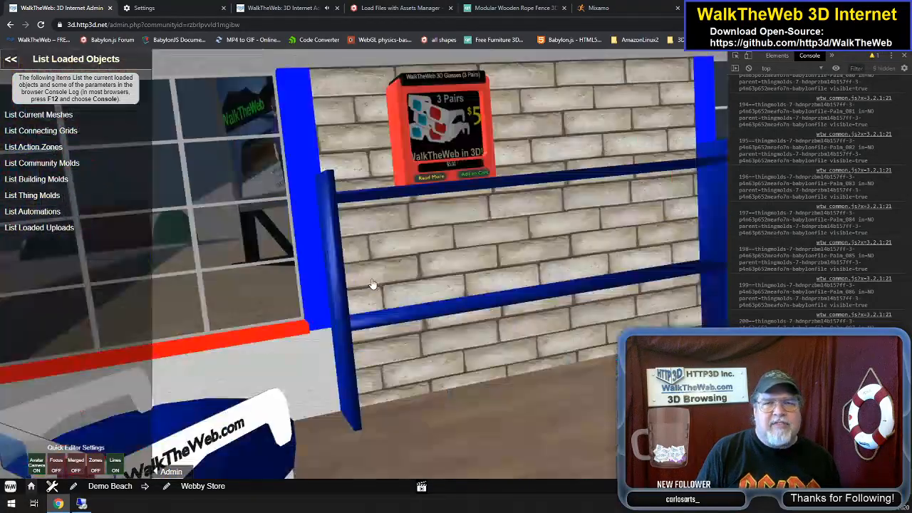
pyautogui.press('Right')
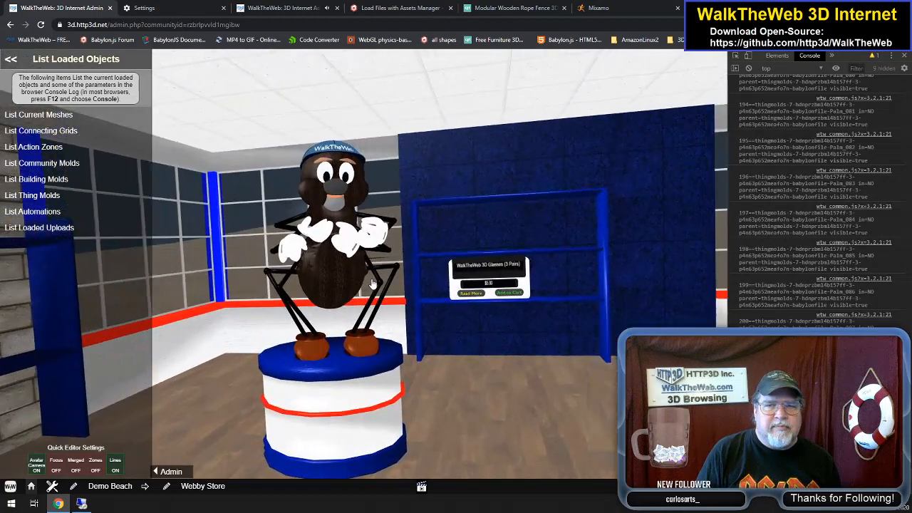
# View the ant mascot and the 3D glasses displays up close, and head back outside the store
pyautogui.press('Up')
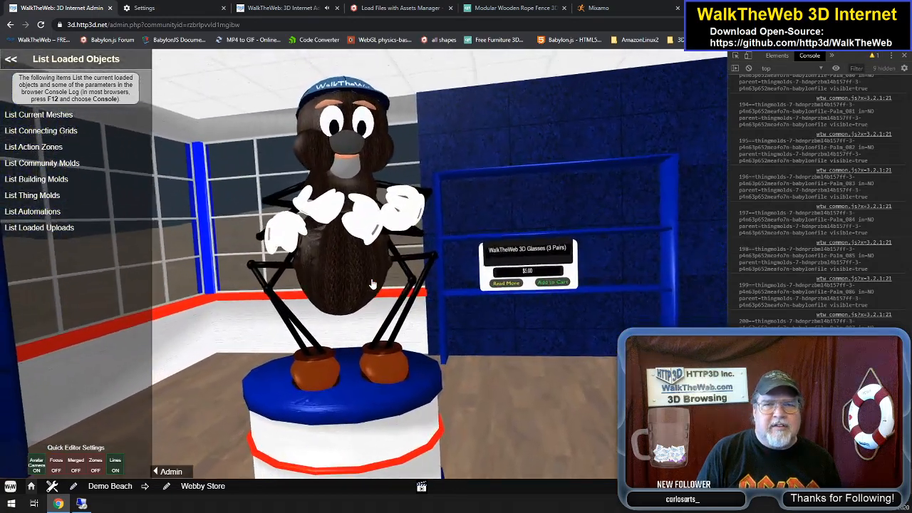
pyautogui.press('Right')
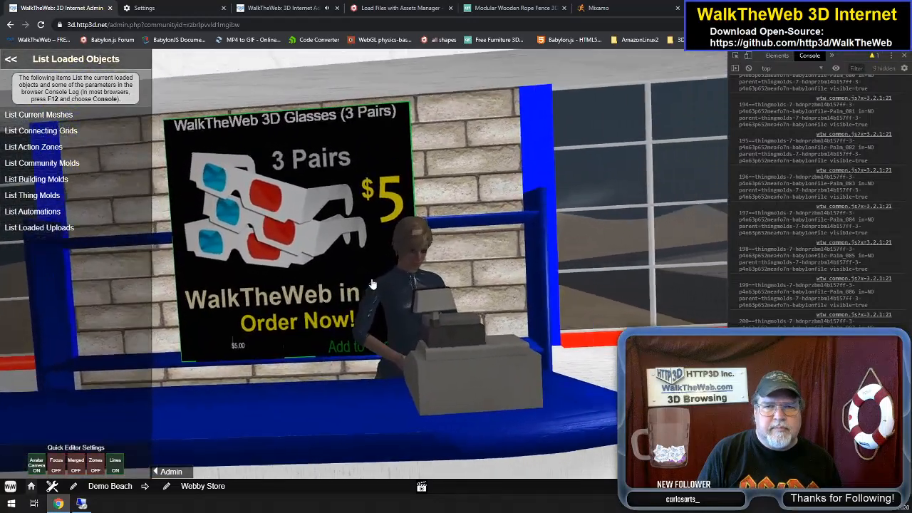
pyautogui.press('Right')
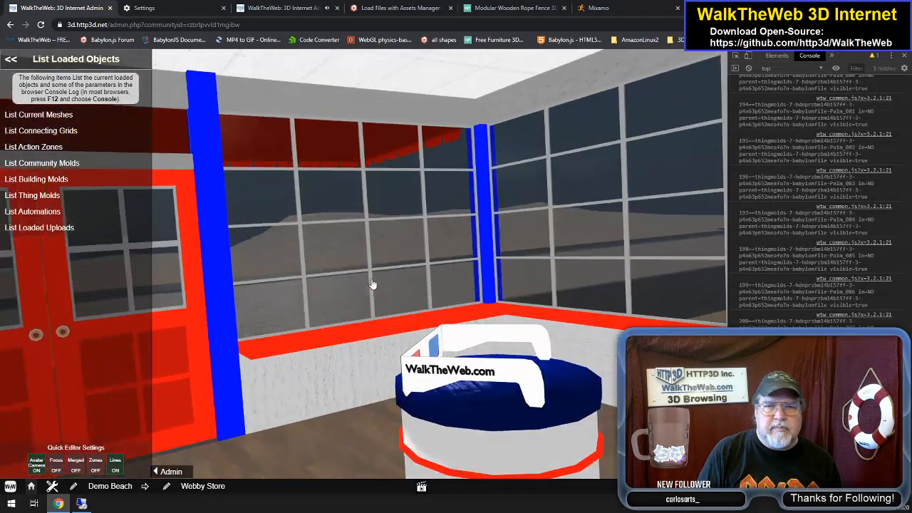
pyautogui.press('Left')
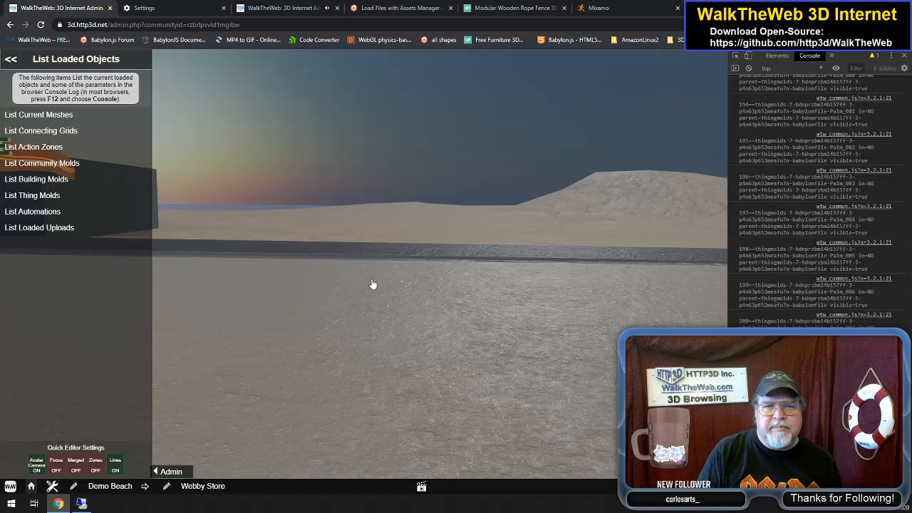
# Turn around to face the Webby Store's front and set the main camera to Follow Camera
pyautogui.press('Left')
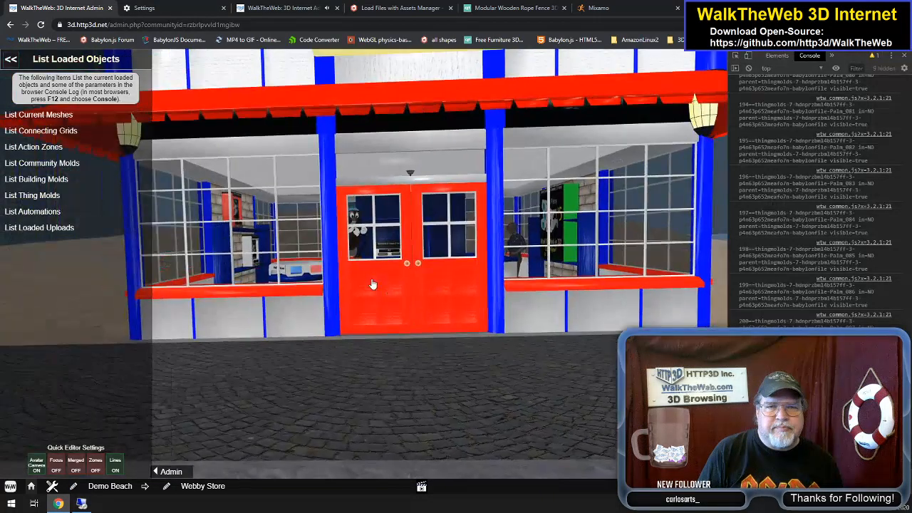
pyautogui.press('Left')
pyautogui.press('Right')
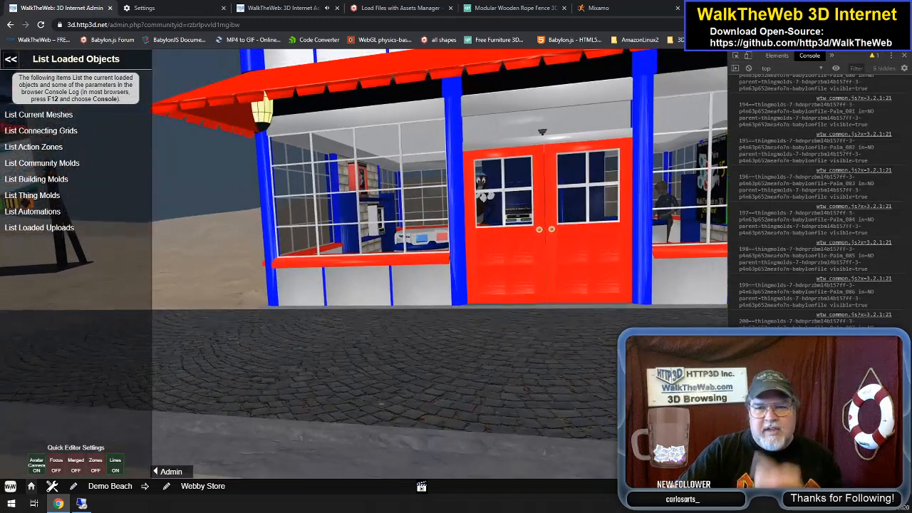
pyautogui.click(715, 486)
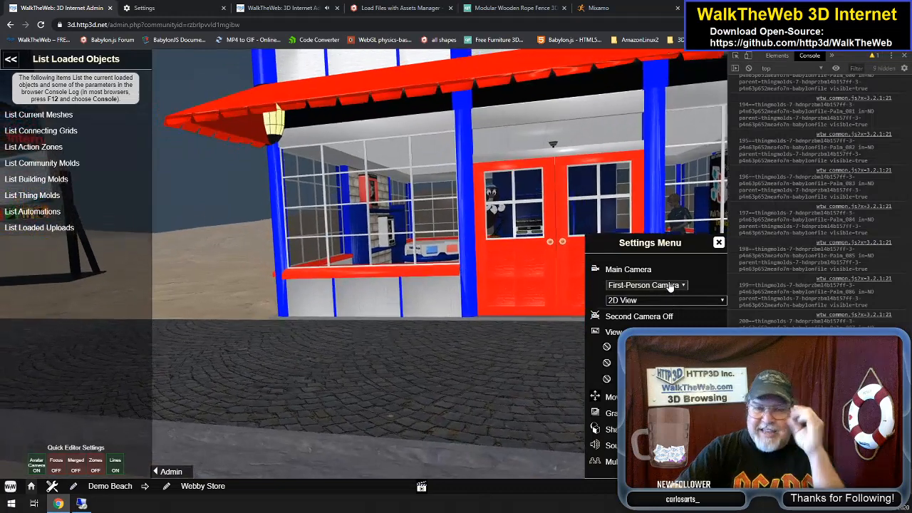
pyautogui.click(673, 285)
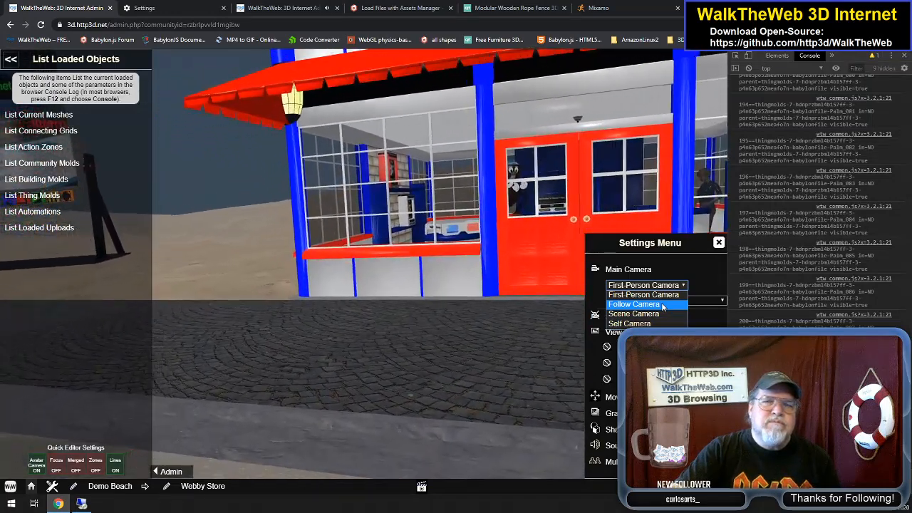
pyautogui.click(663, 305)
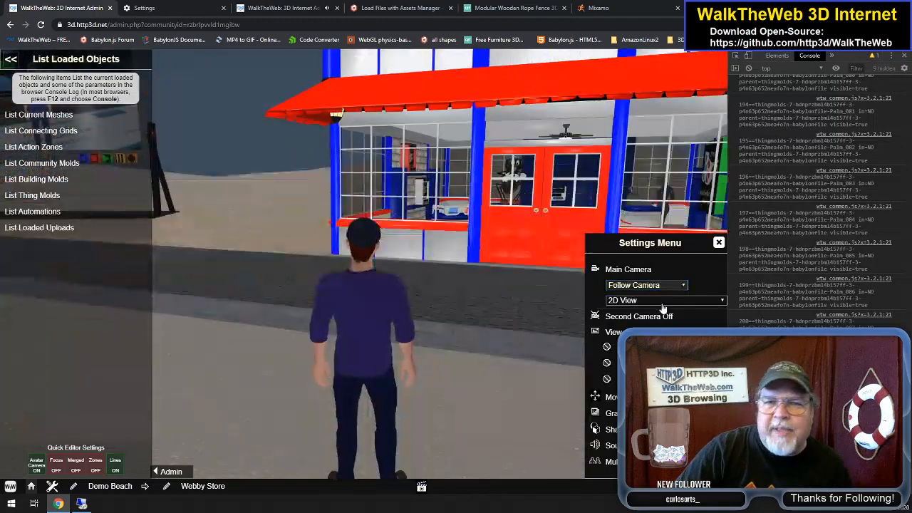
pyautogui.click(719, 244)
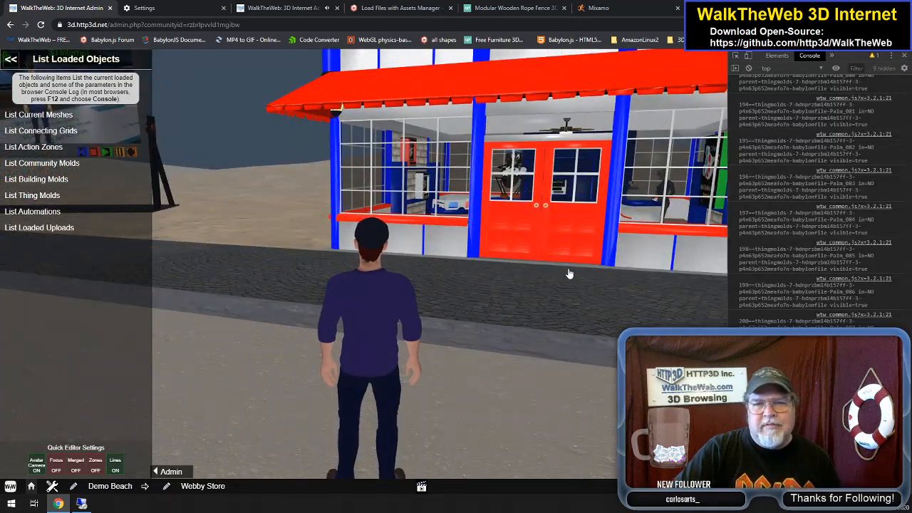
# Walk the avatar through the Webby Store's red doors and turn to face the cashier's counter
pyautogui.press('Left')
pyautogui.press('Right')
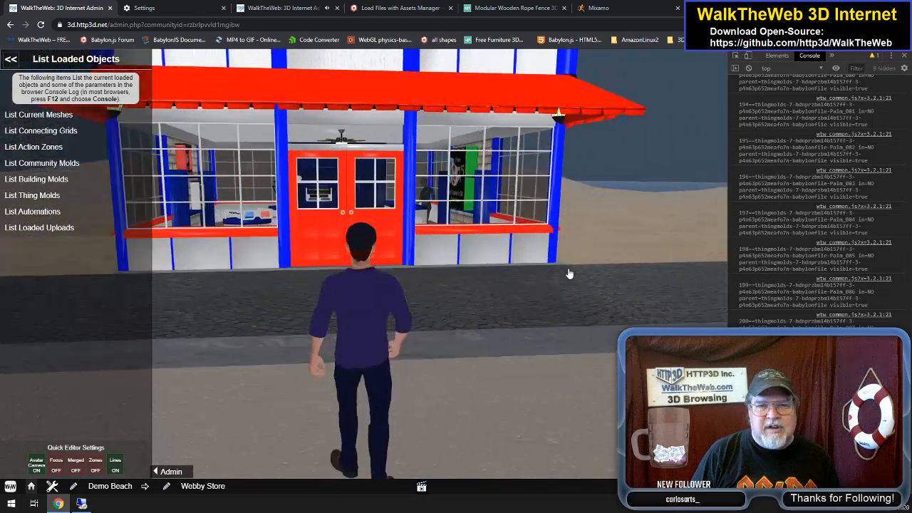
pyautogui.press('Up')
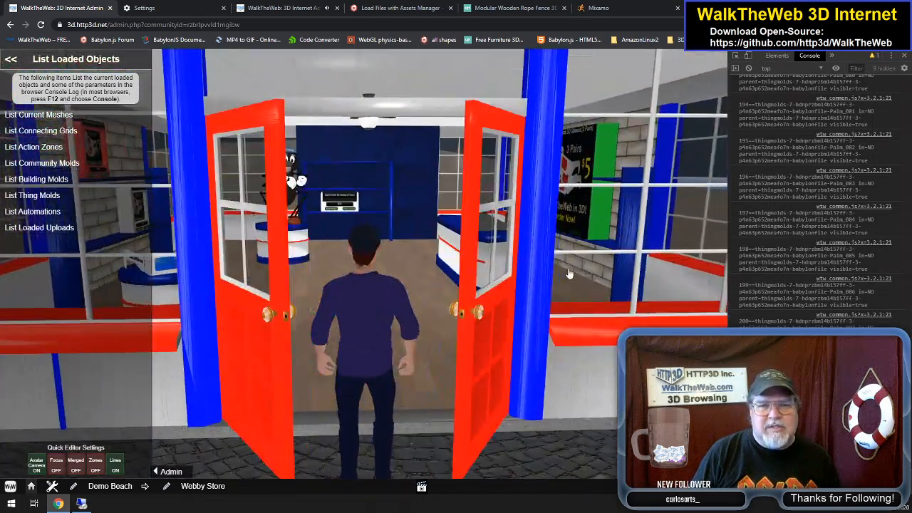
pyautogui.press('Up')
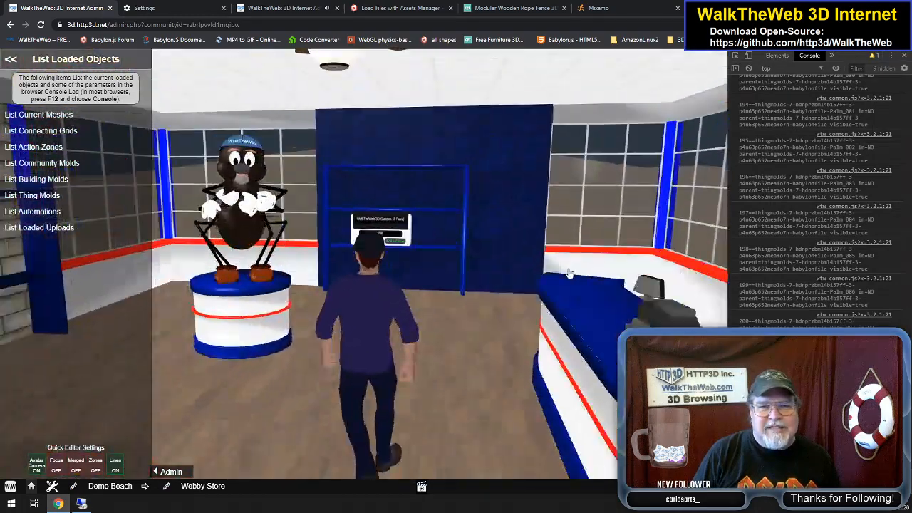
pyautogui.press('Left')
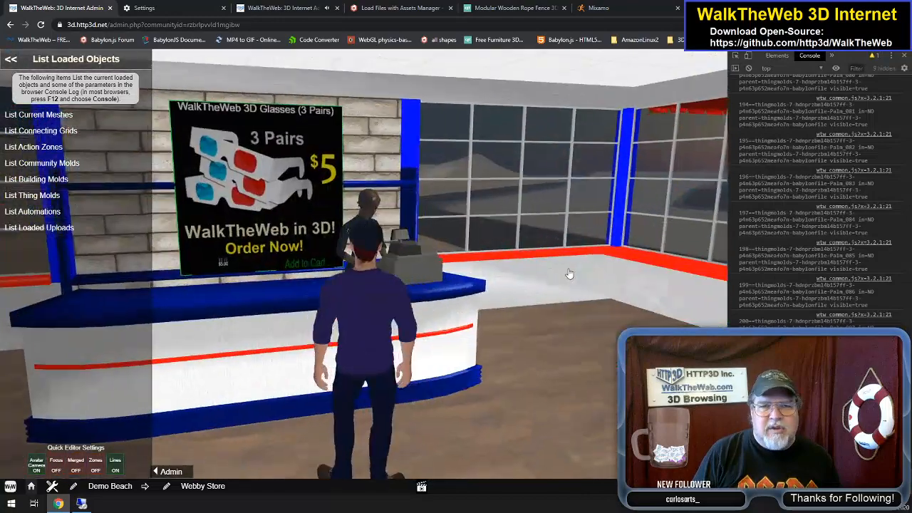
# Turn the avatar back to the red doors and walk out of the Webby Store onto the plaza
pyautogui.press('Left')
pyautogui.press('Up')
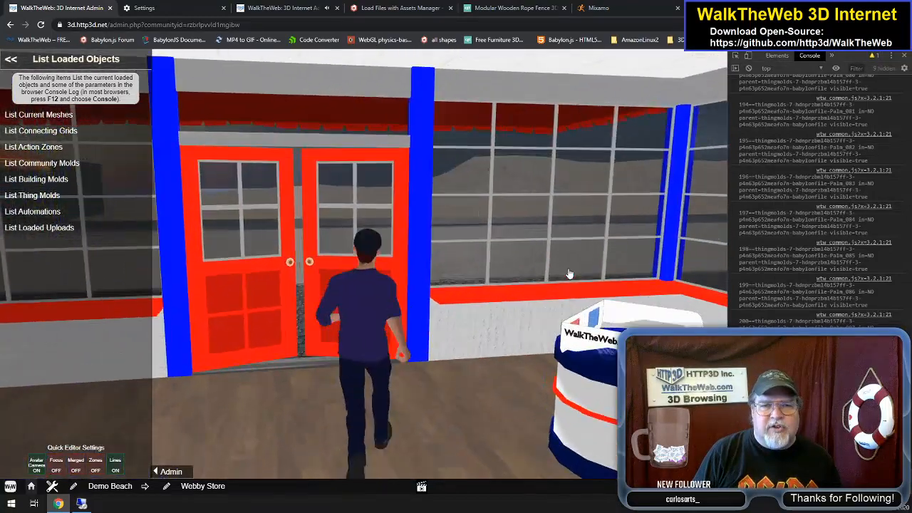
pyautogui.press('Up')
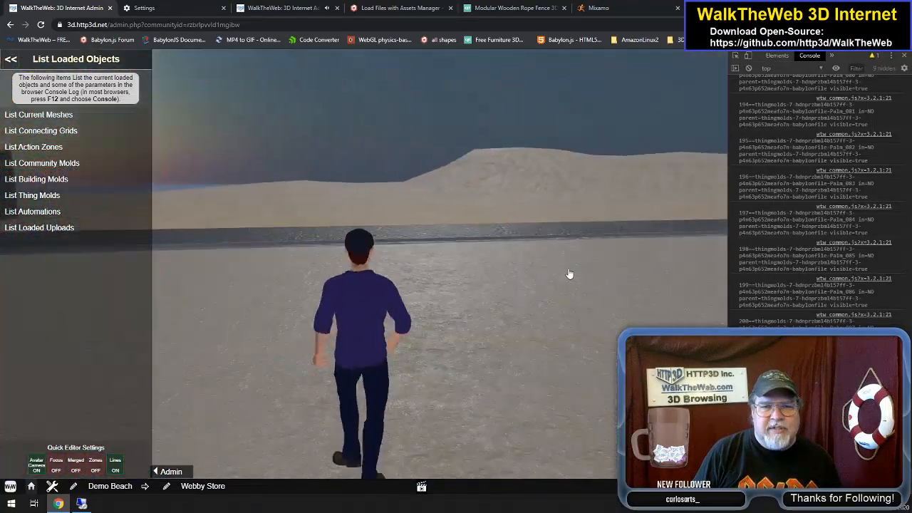
# Walk the avatar along the plaza past the video billboard toward the fountain
pyautogui.press('Up')
pyautogui.press('Left')
pyautogui.press('Right')
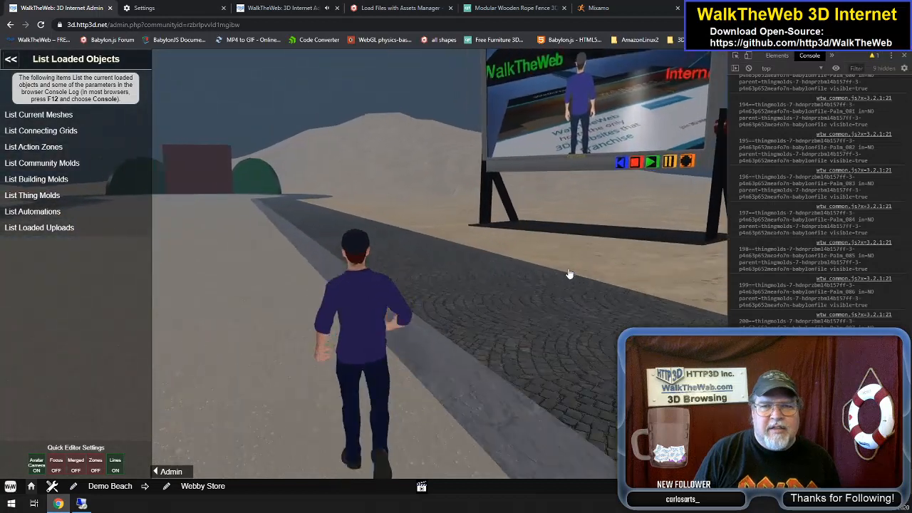
pyautogui.press('Left')
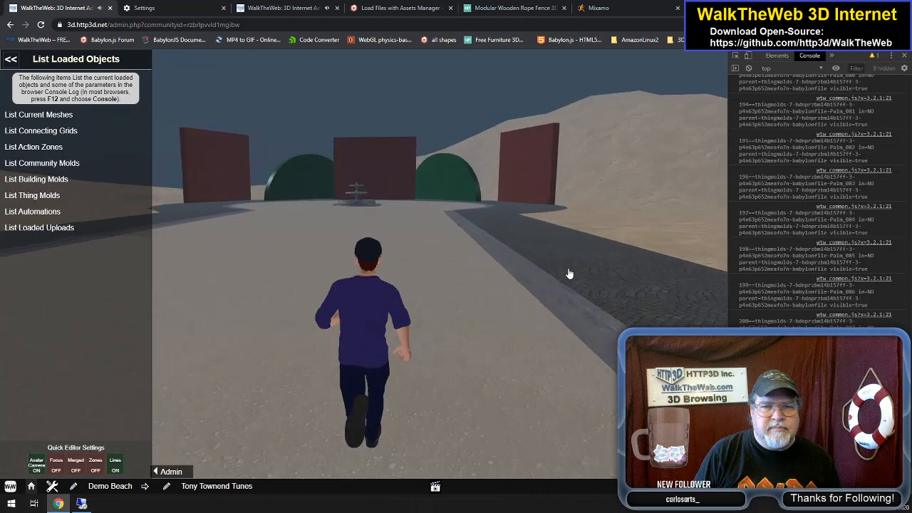
pyautogui.press('Up')
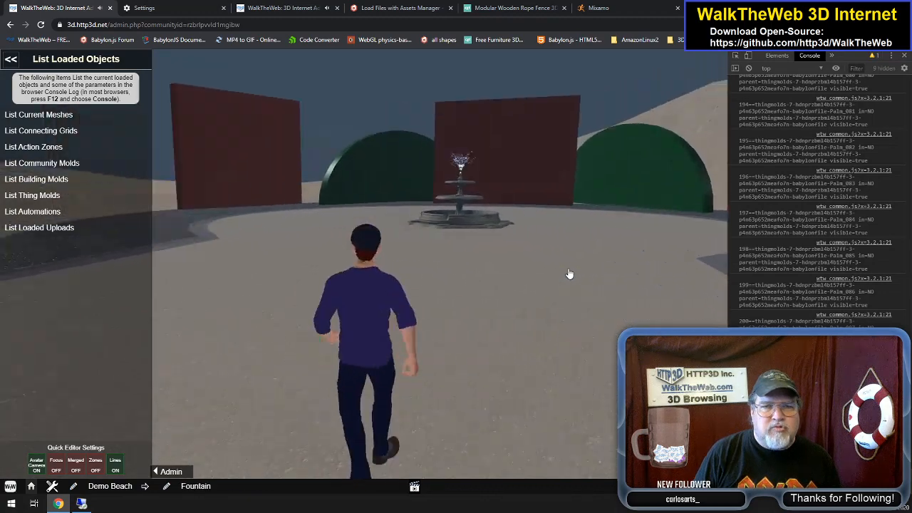
# Turn away from the fountain and walk across the cobbled path and past the guitar stage
pyautogui.press('Right')
pyautogui.press('Left')
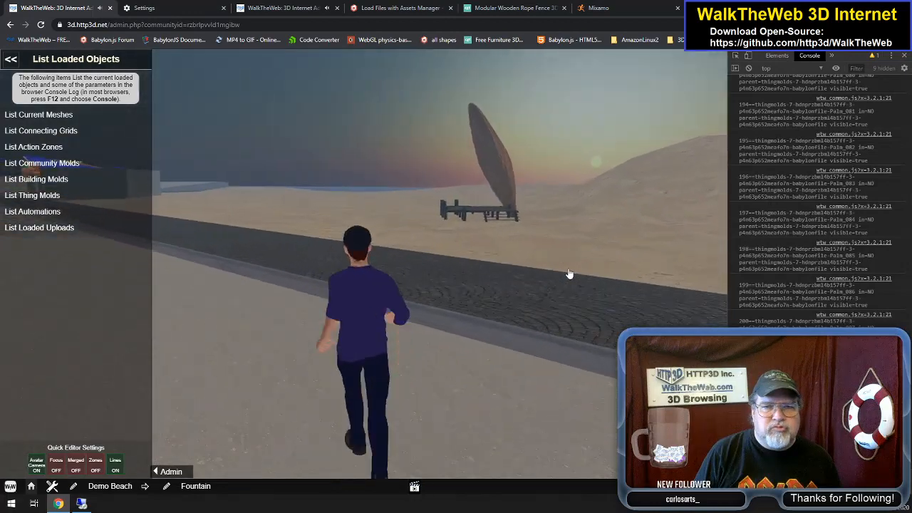
pyautogui.press('Up')
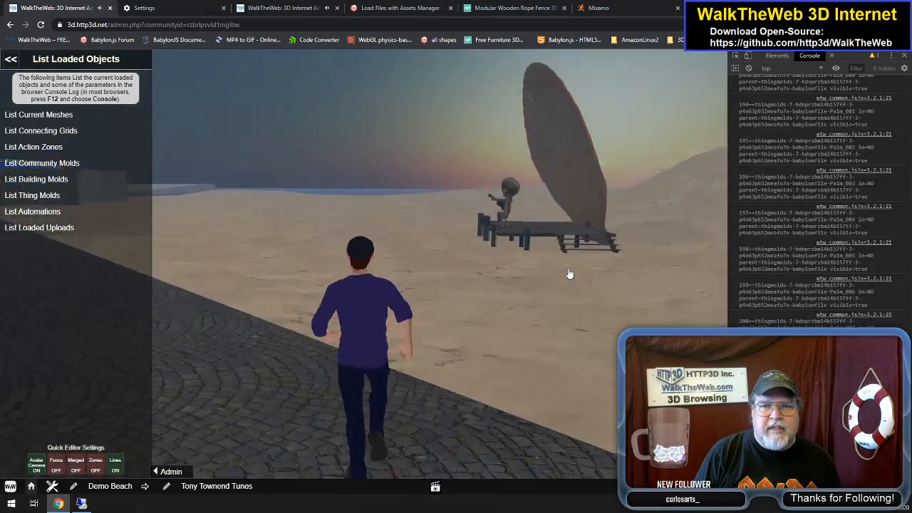
pyautogui.press('Up')
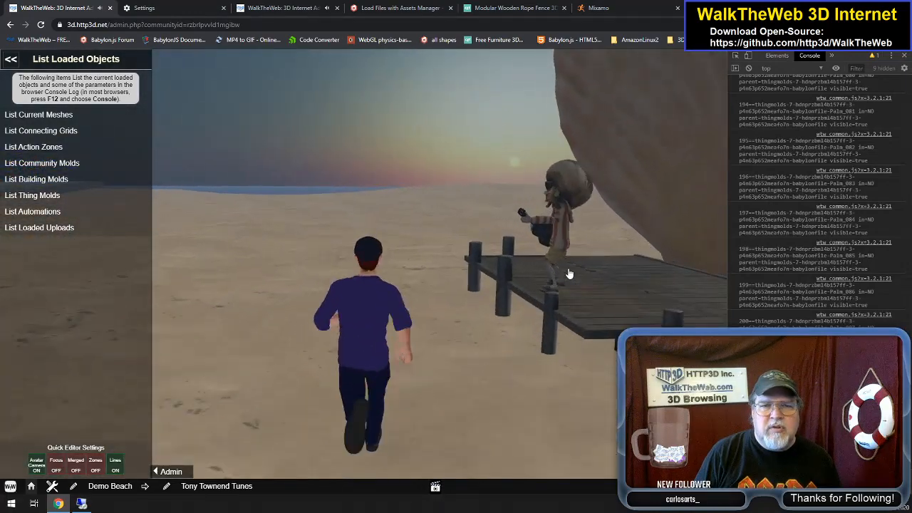
pyautogui.press('Left')
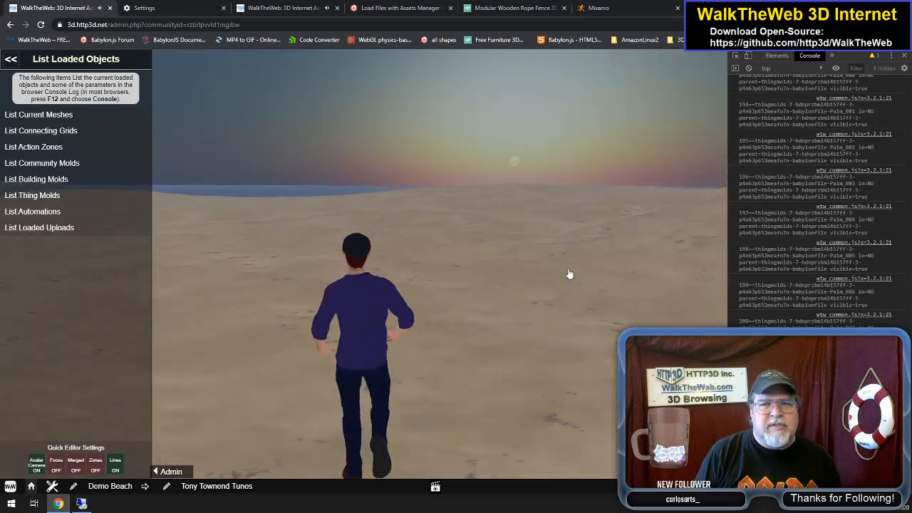
# Walk farther onto the open sand beyond the guitar stage and look around at the dunes, sea and pier
pyautogui.press('Up')
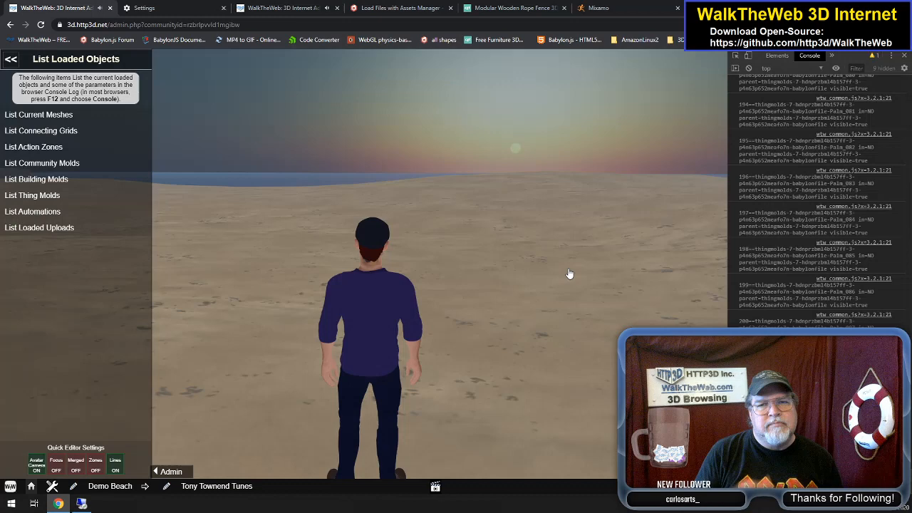
pyautogui.press('Up')
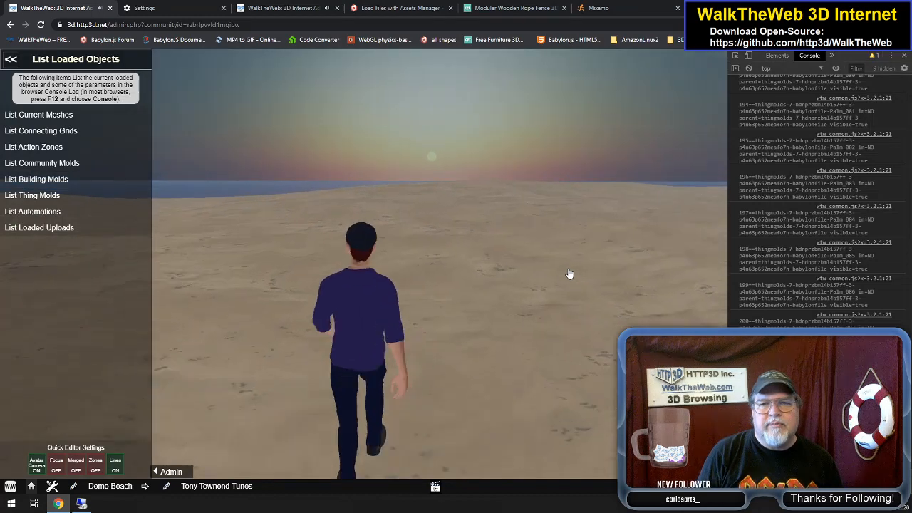
pyautogui.press('Left')
pyautogui.press('Left')
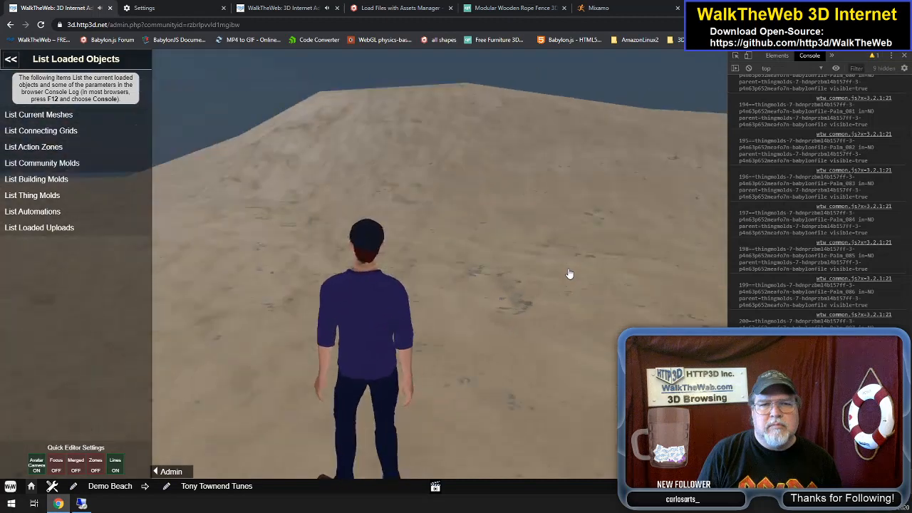
pyautogui.press('Left')
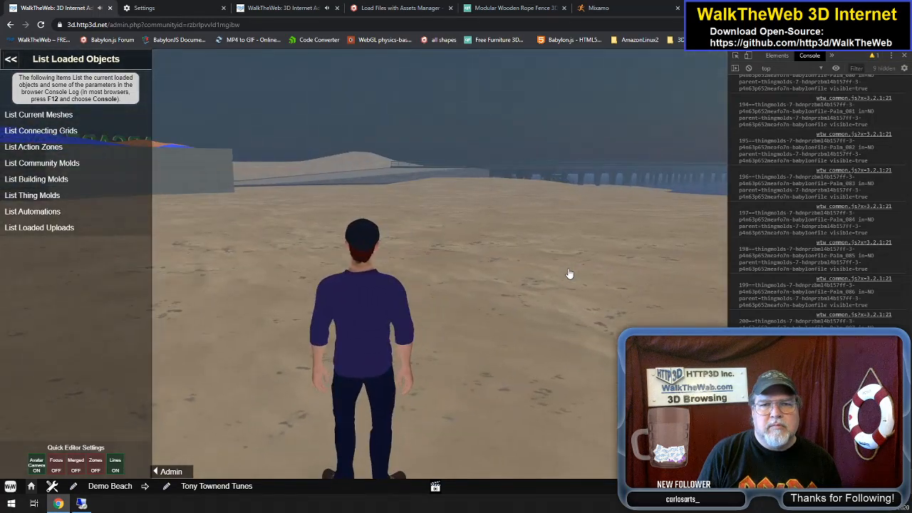
pyautogui.press('Right')
pyautogui.press('Right')
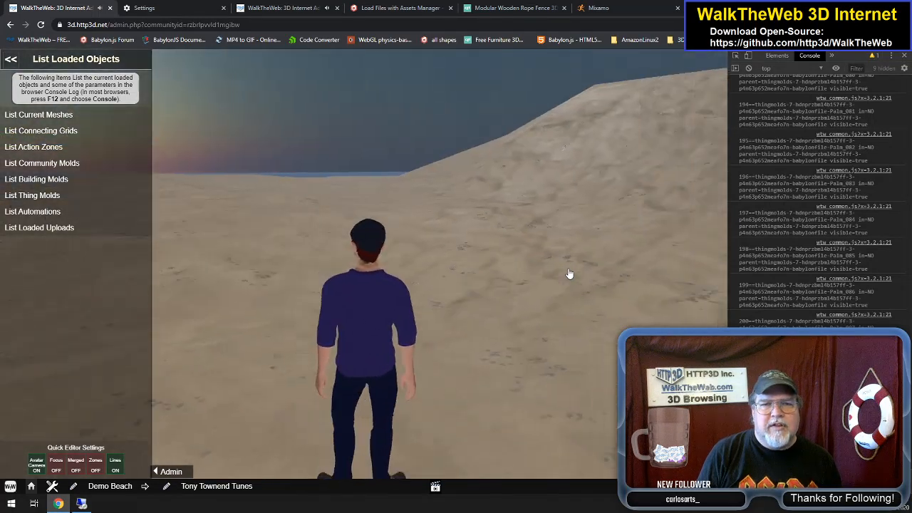
# Turn toward the pier and walk across the sand to the hammock between the palm trees
pyautogui.press('Left')
pyautogui.press('Left')
pyautogui.press('Up')
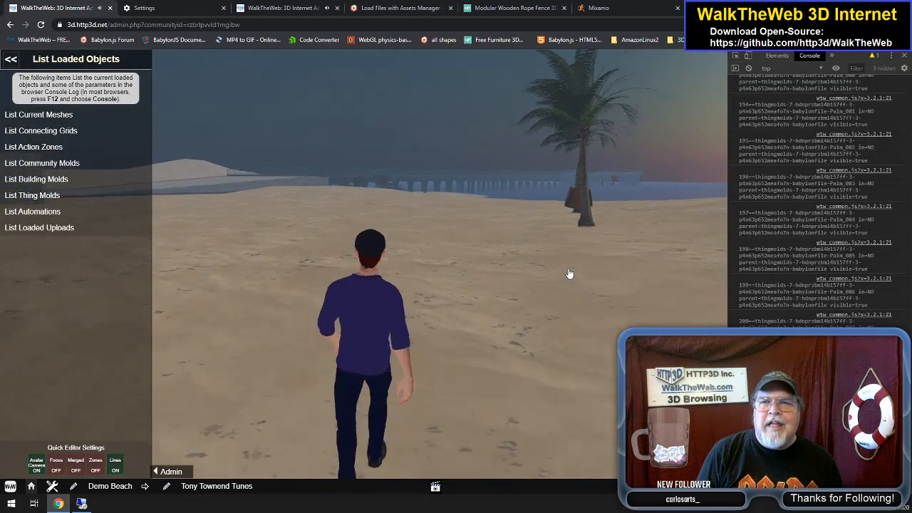
pyautogui.press('Up')
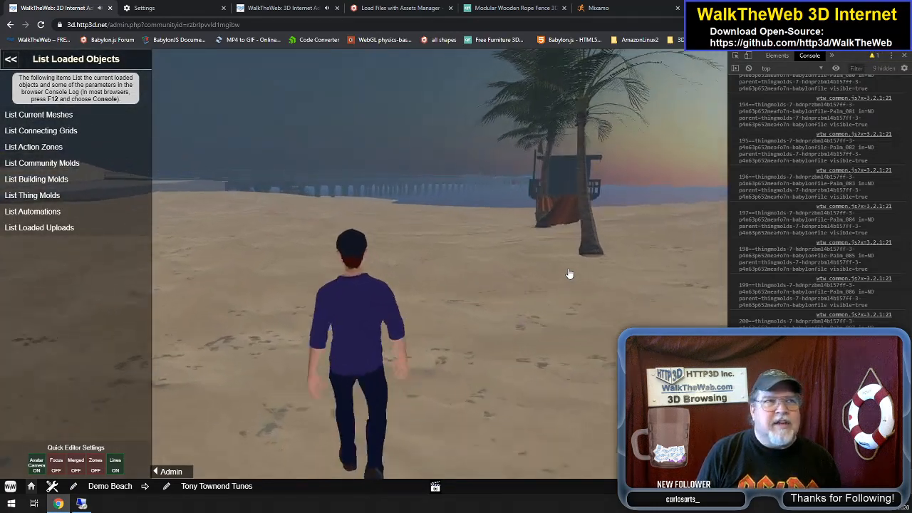
pyautogui.press('Up')
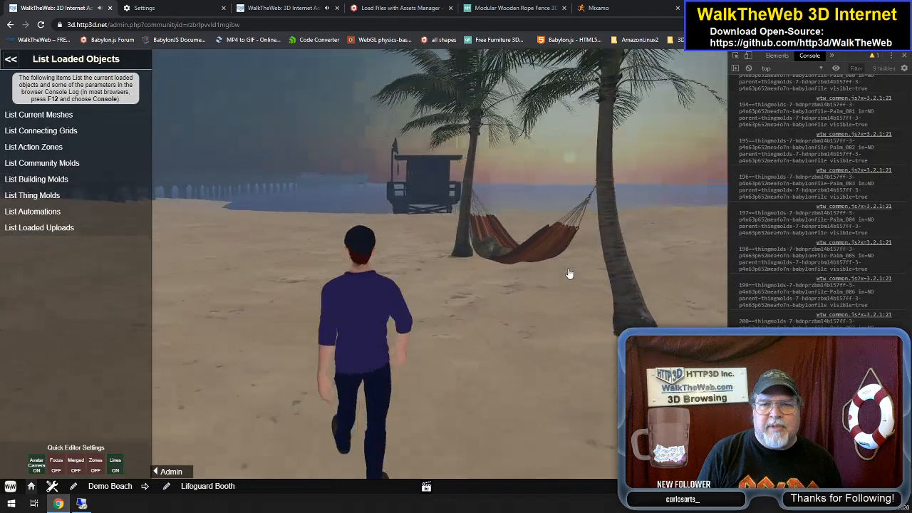
# Examine the hammock, its pillows and the palm trees from several angles, with the lifeguard booth behind
pyautogui.press('Right')
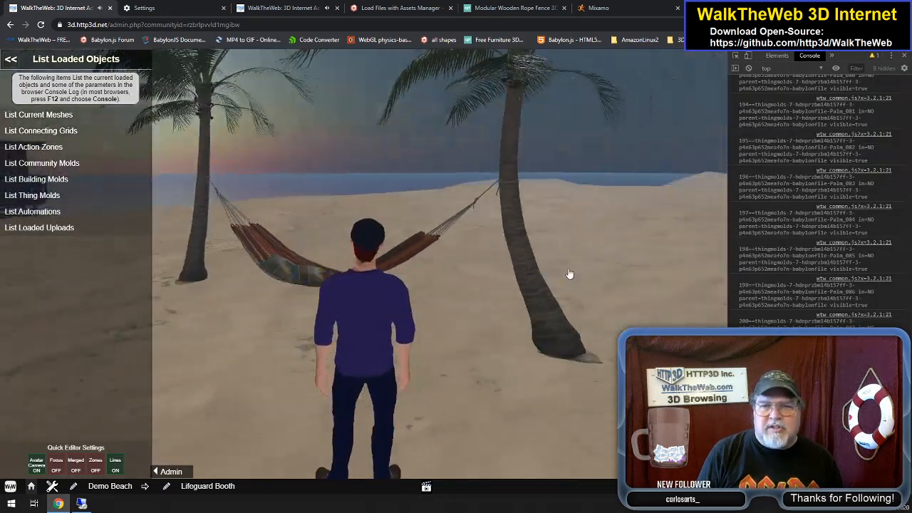
pyautogui.press('Up')
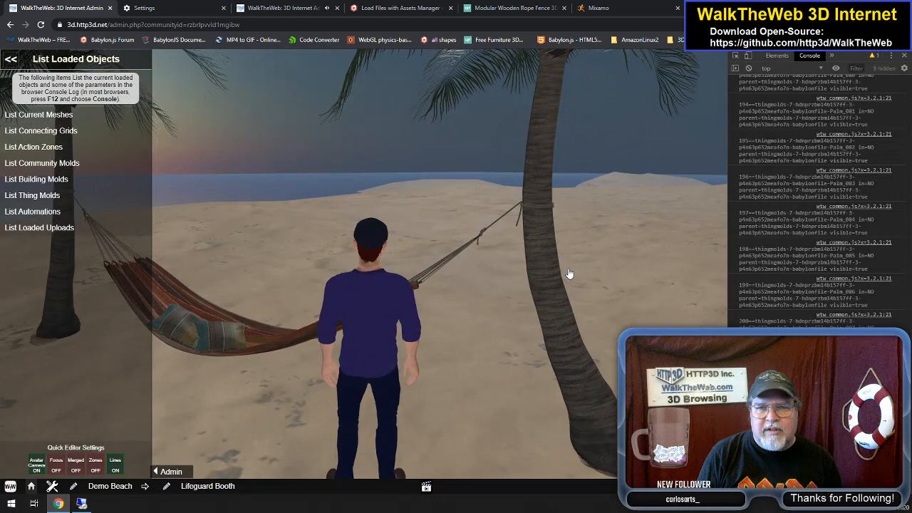
pyautogui.press('Left')
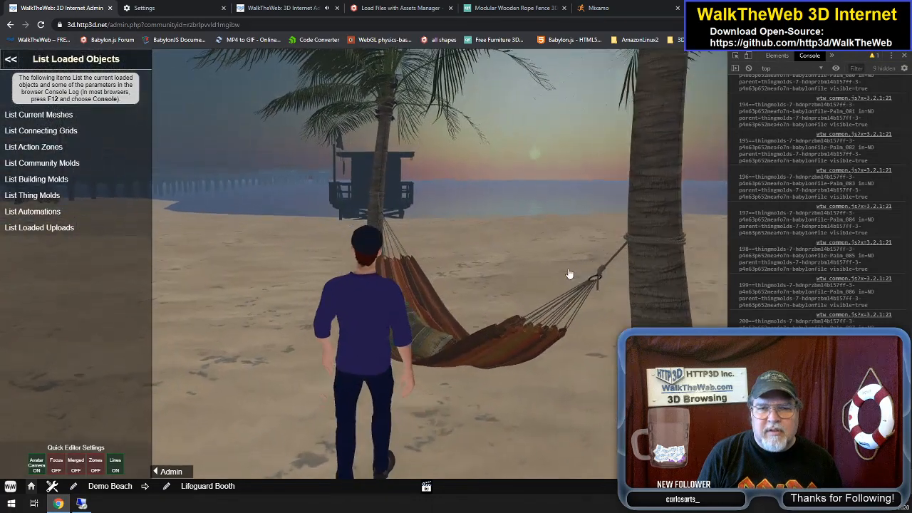
pyautogui.press('Up')
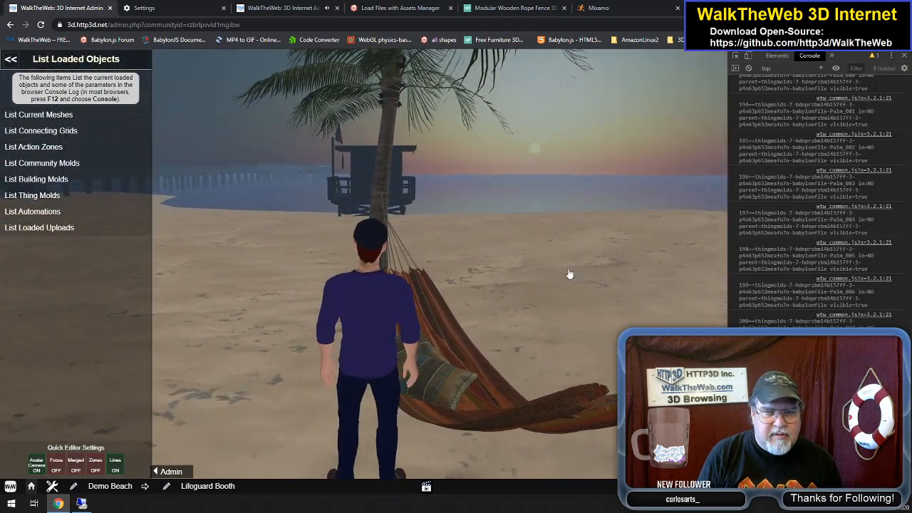
pyautogui.press('Left')
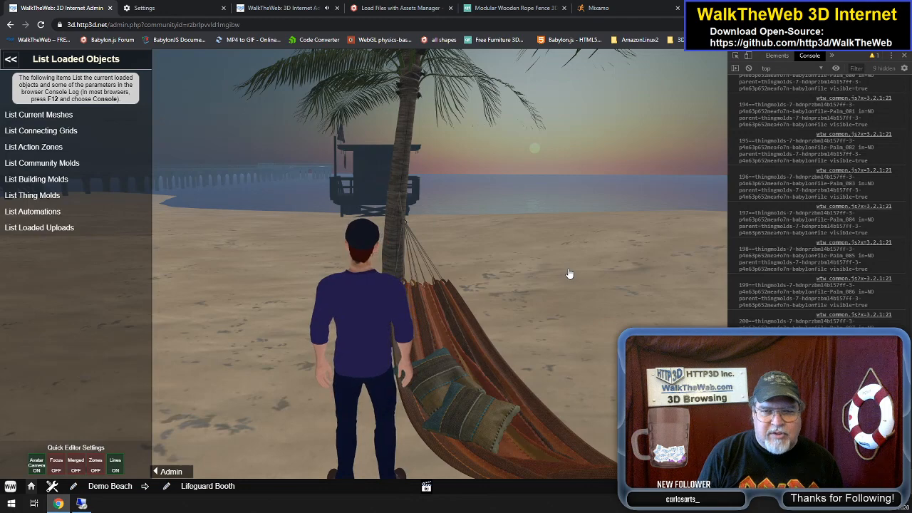
pyautogui.press('Left')
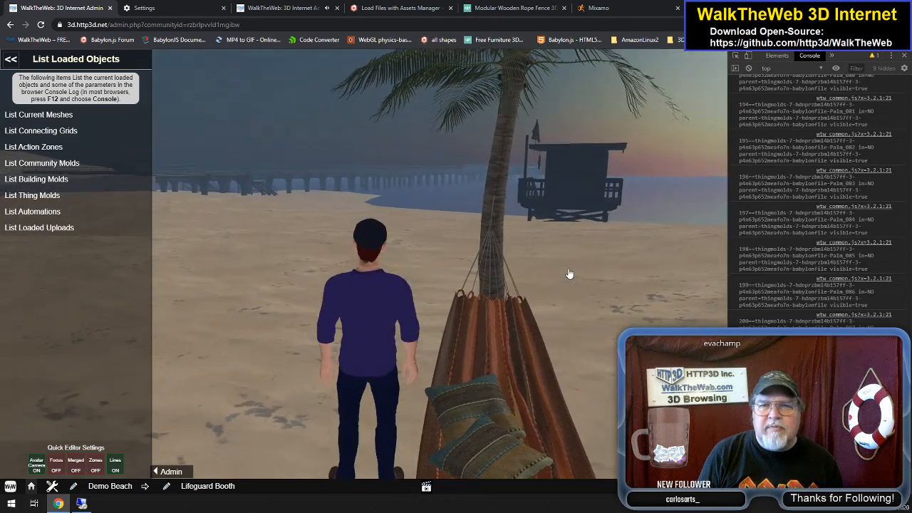
pyautogui.press('Right')
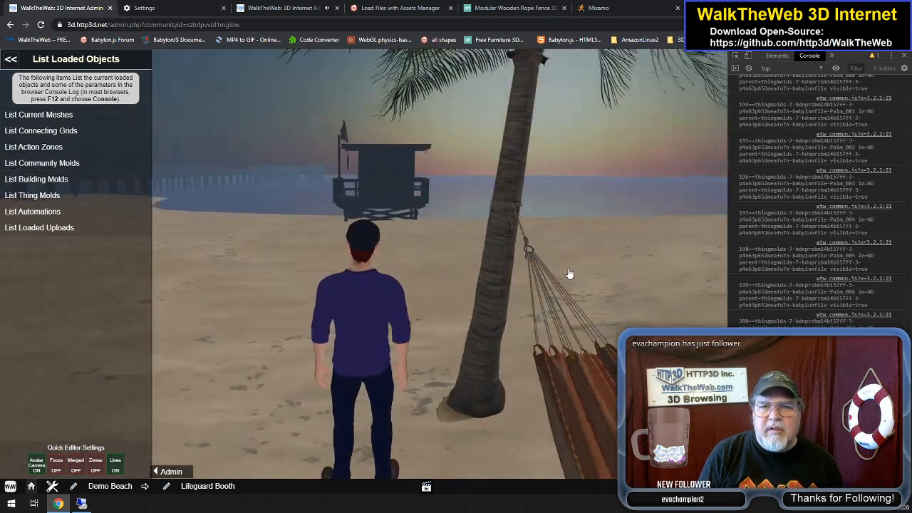
pyautogui.press('Left')
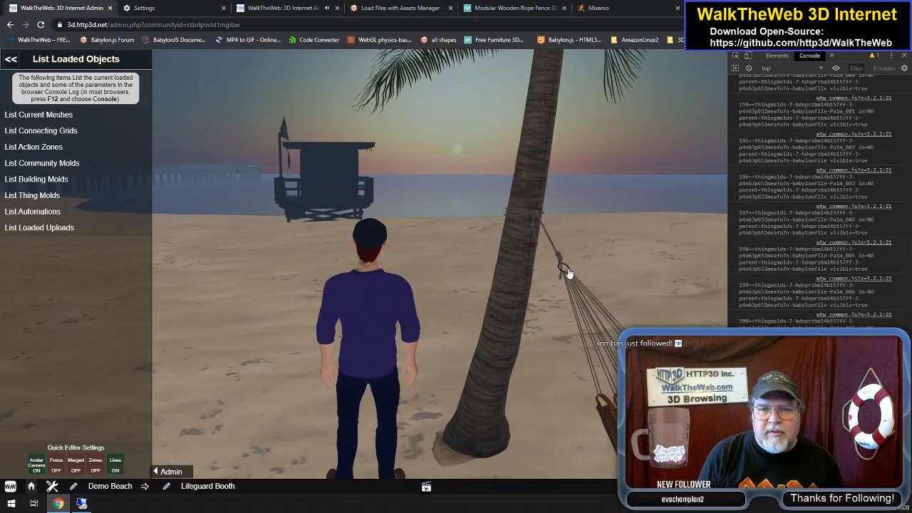
# Turn away from the hammock and walk the avatar across the sand past the lifeguard booth toward the sea
pyautogui.press('Right')
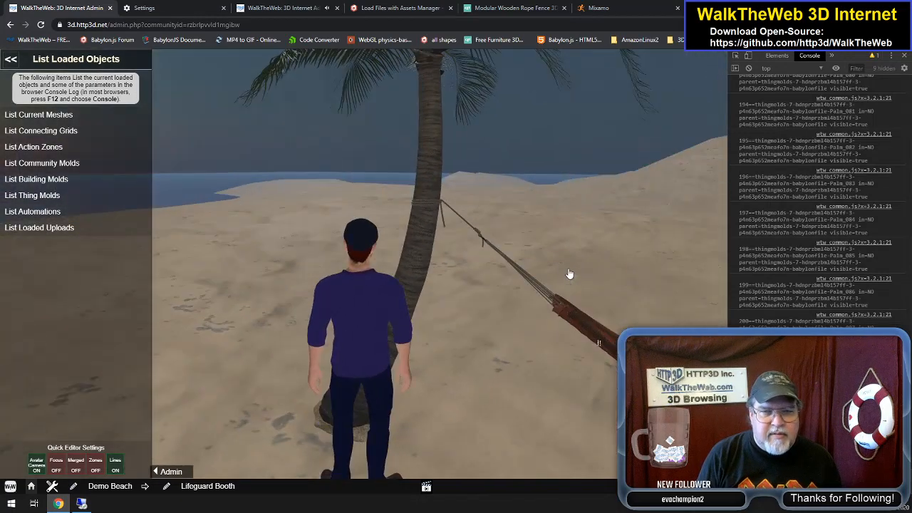
pyautogui.press('Right')
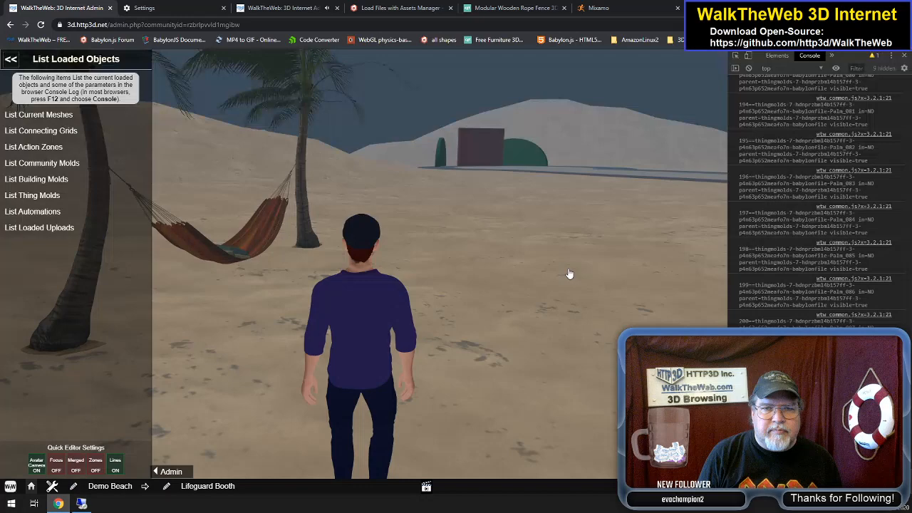
pyautogui.press('Left')
pyautogui.press('Up')
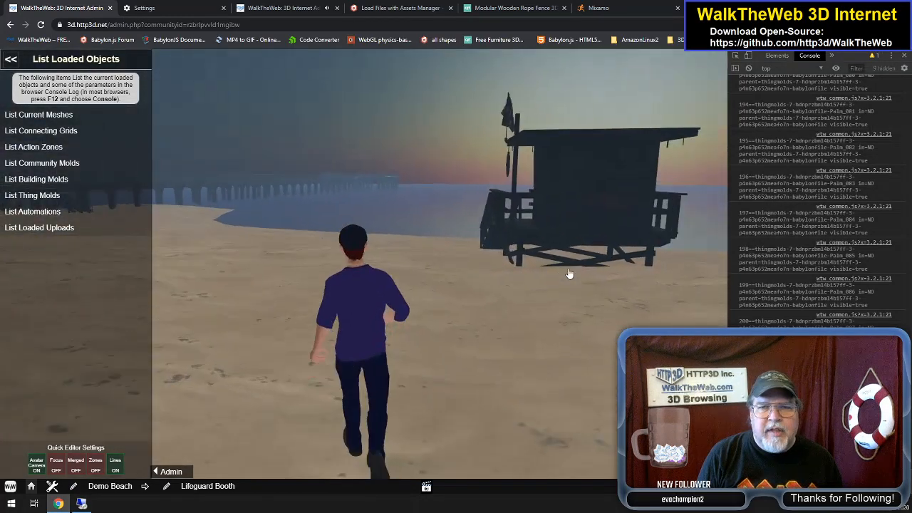
pyautogui.press('Up')
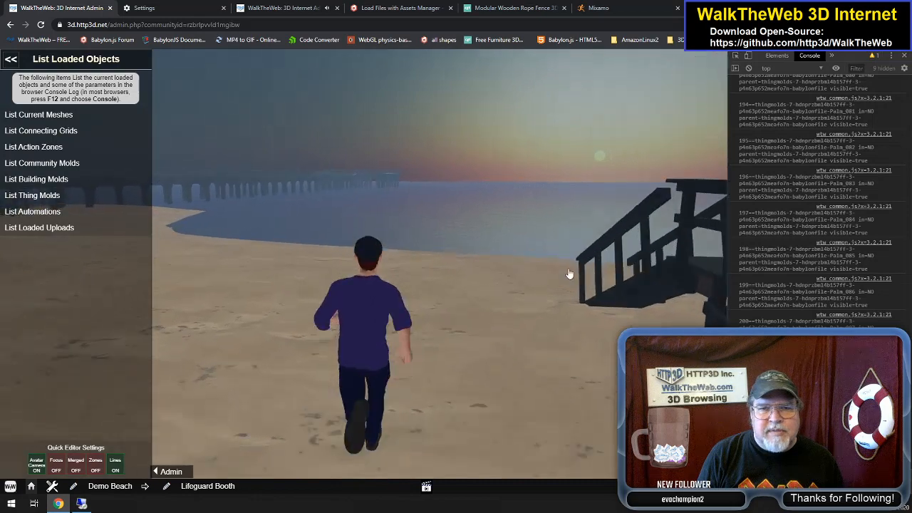
# Look around from beside the lifeguard booth at the store, dunes, pier and sea
pyautogui.press('Right')
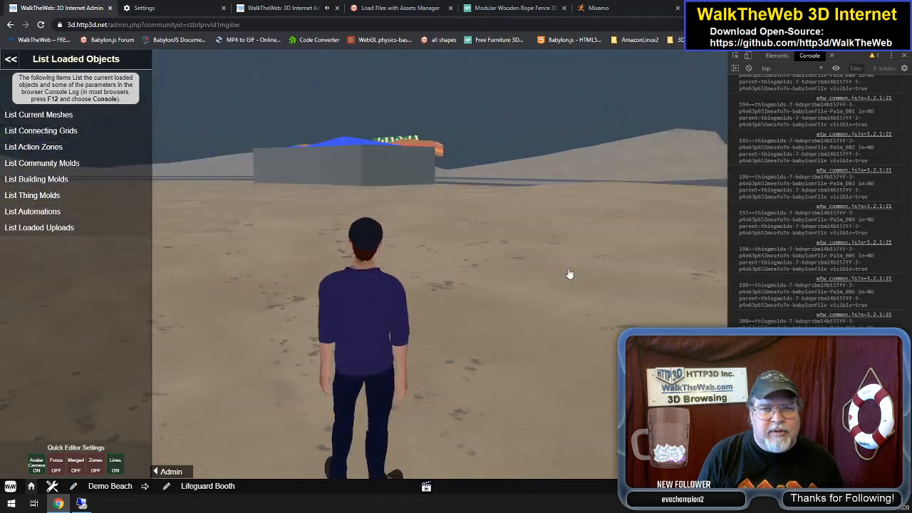
pyautogui.press('Left')
pyautogui.press('Right')
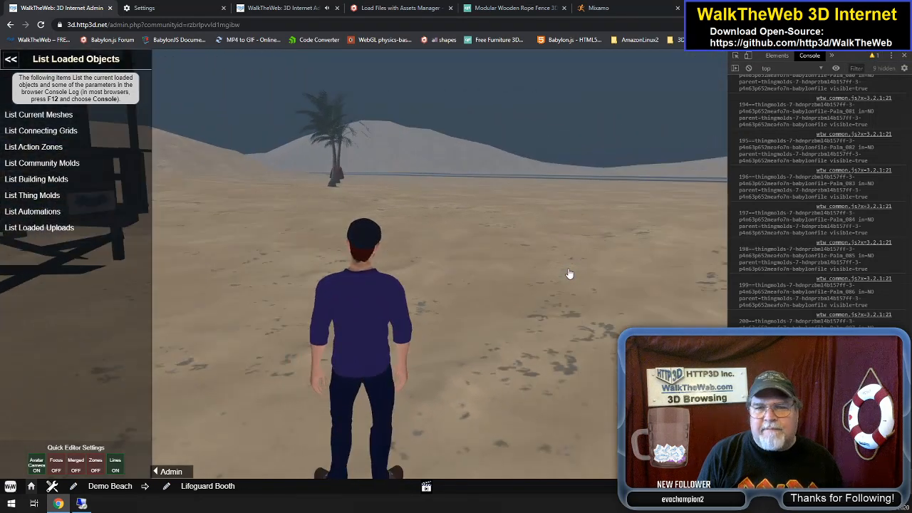
pyautogui.press('Right')
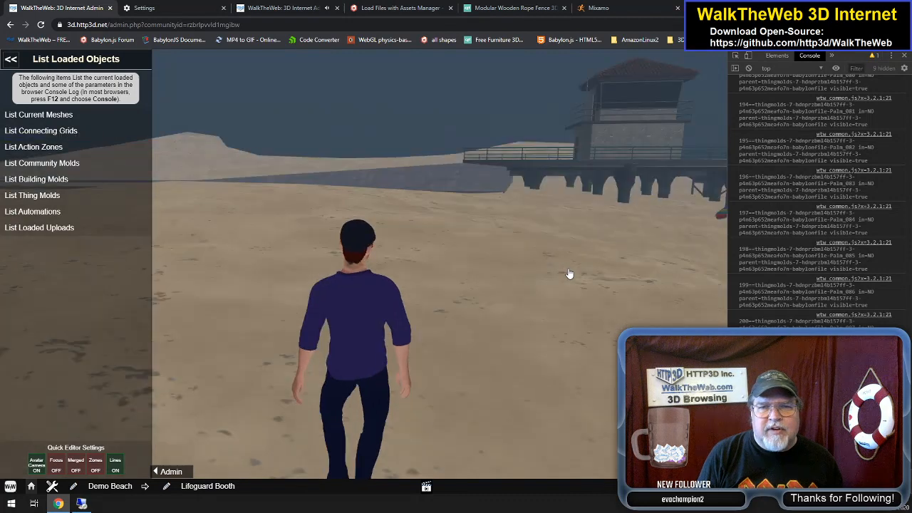
pyautogui.press('Right')
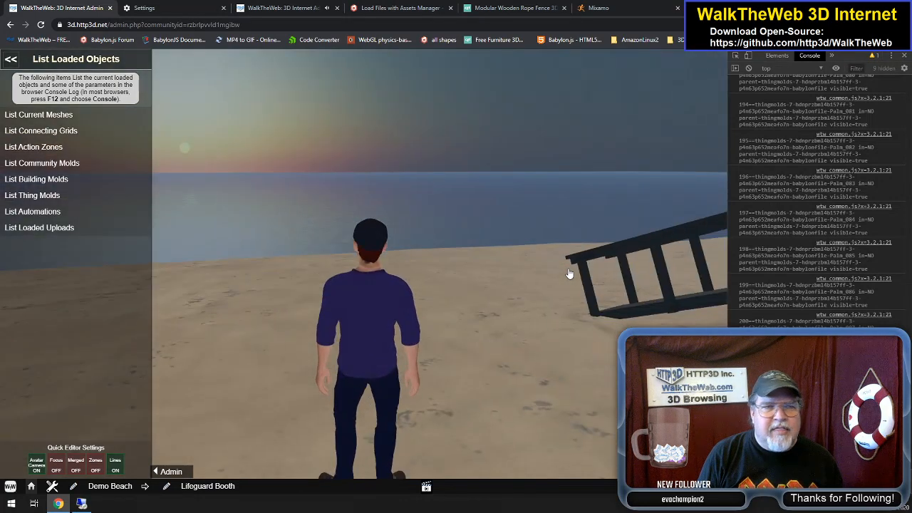
pyautogui.press('Left')
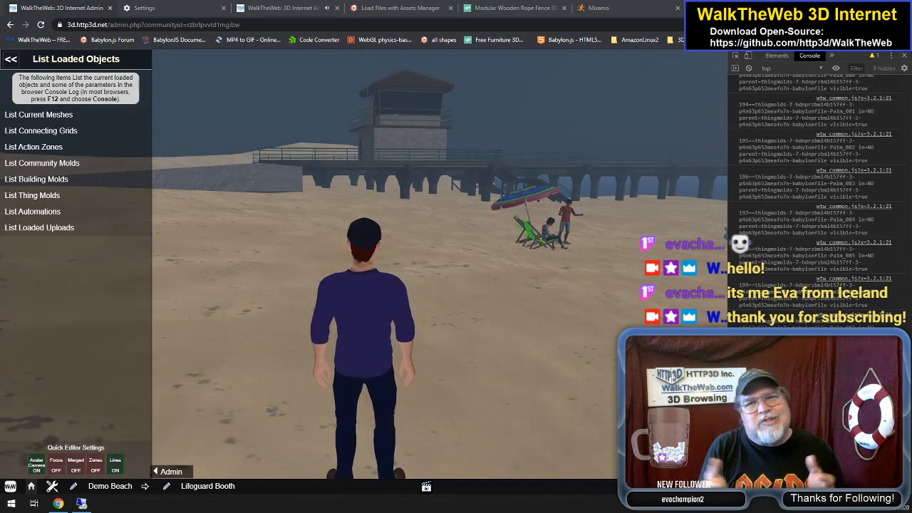
# Walk the avatar a short way along the shore and turn to face the beach umbrella and the pier
pyautogui.click(605, 304)
pyautogui.press('Right')
pyautogui.press('Right')
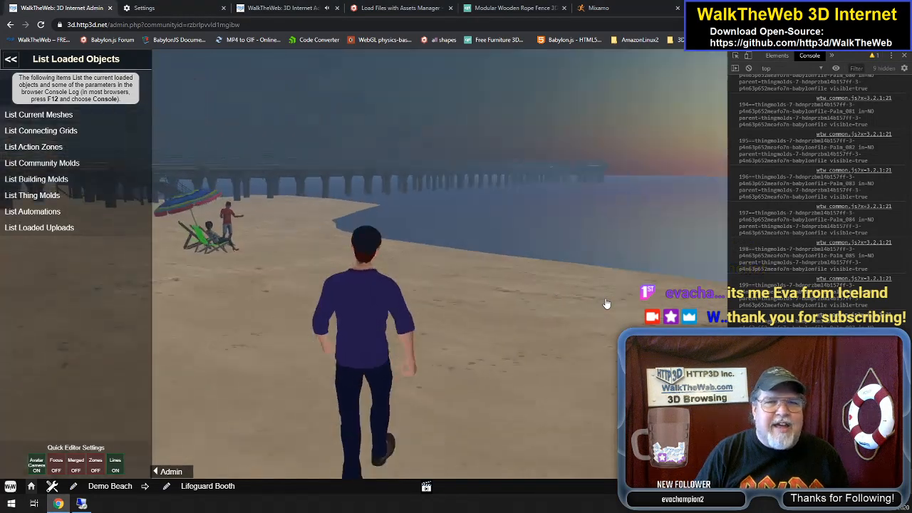
pyautogui.press('Left')
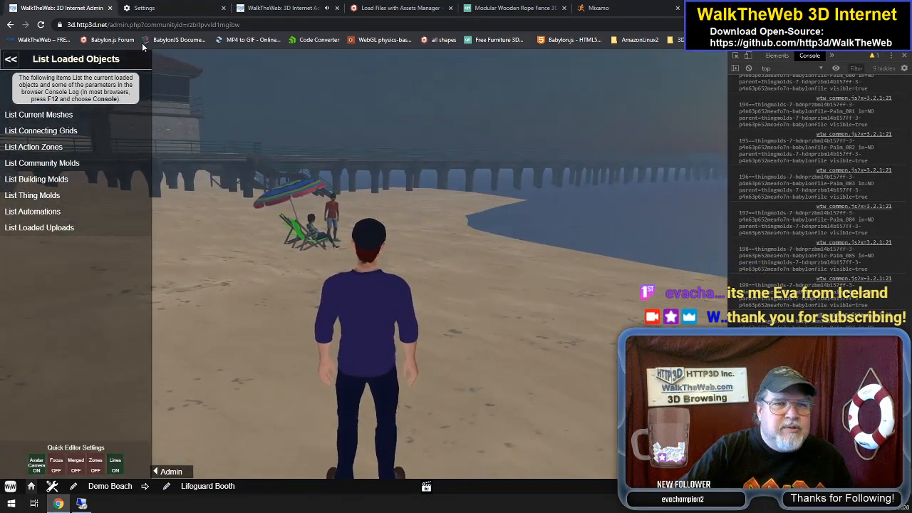
# Copy the web address of the current community page
pyautogui.click(105, 25)
pyautogui.rightClick(104, 26)
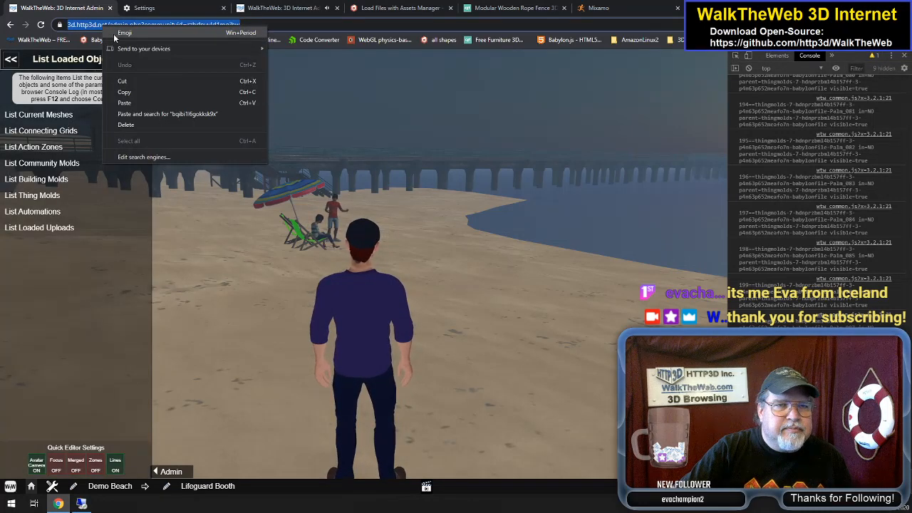
pyautogui.click(125, 92)
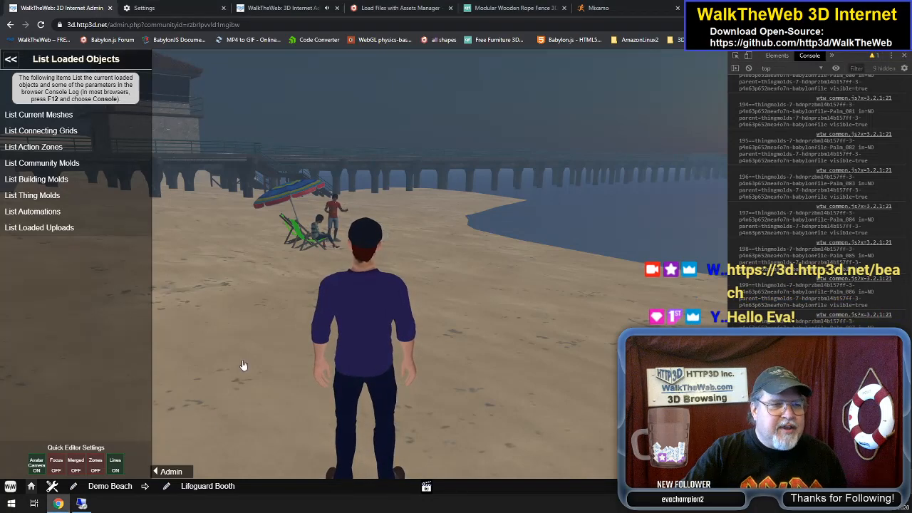
# Walk the avatar past the striped umbrella and green beach chairs toward the pier
pyautogui.press('Up')
pyautogui.press('Left')
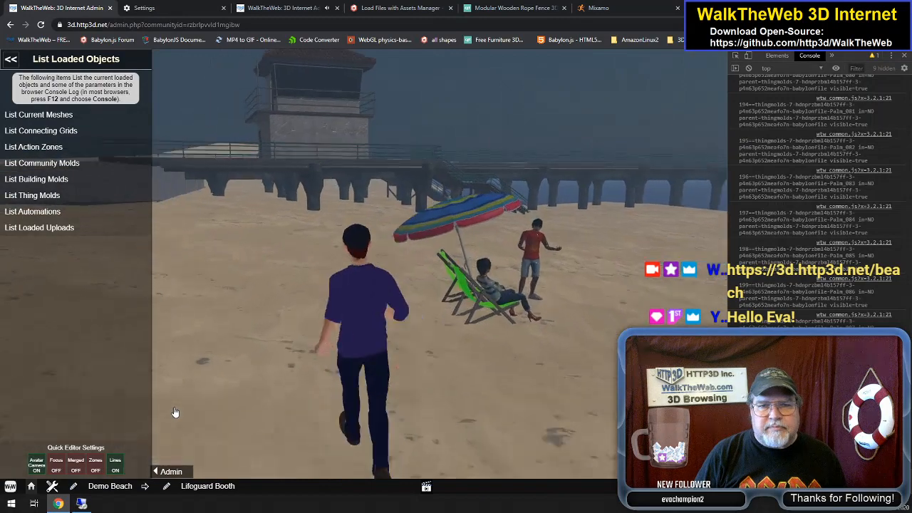
pyautogui.press('Up')
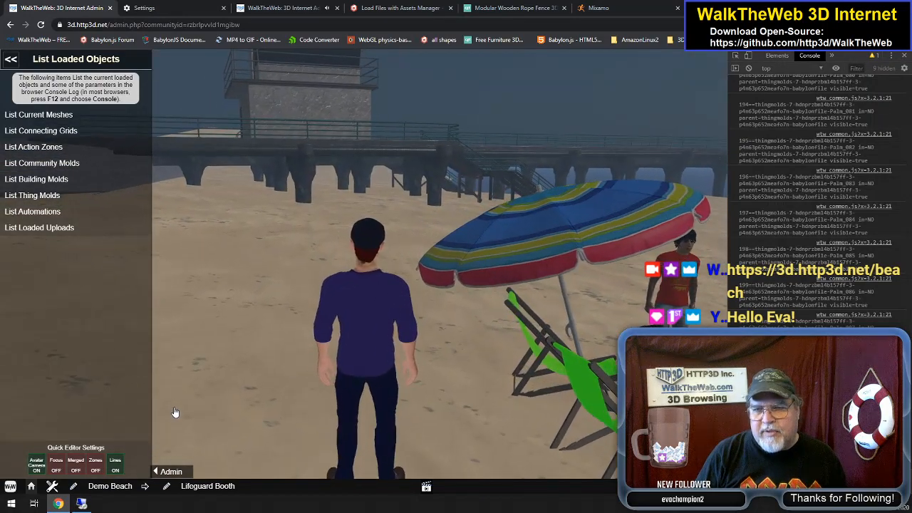
pyautogui.press('Left')
pyautogui.press('Up')
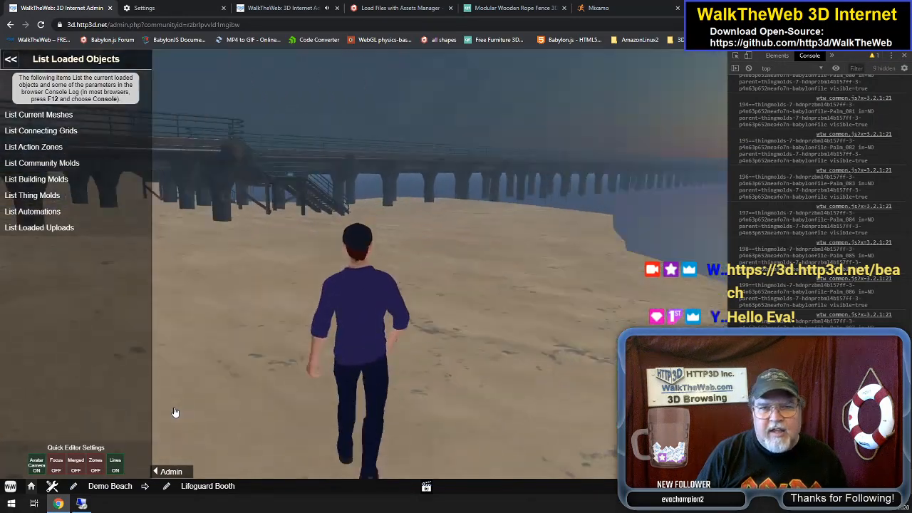
# Walk up to the pier's support pillars and look around at the umbrella, the pier's underside and the sea
pyautogui.press('Left')
pyautogui.press('Up')
pyautogui.press('Up')
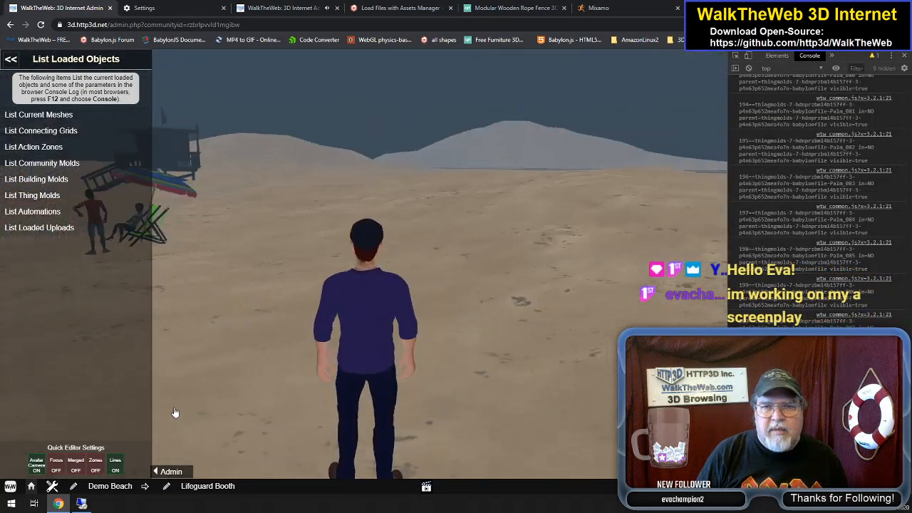
pyautogui.press('Right')
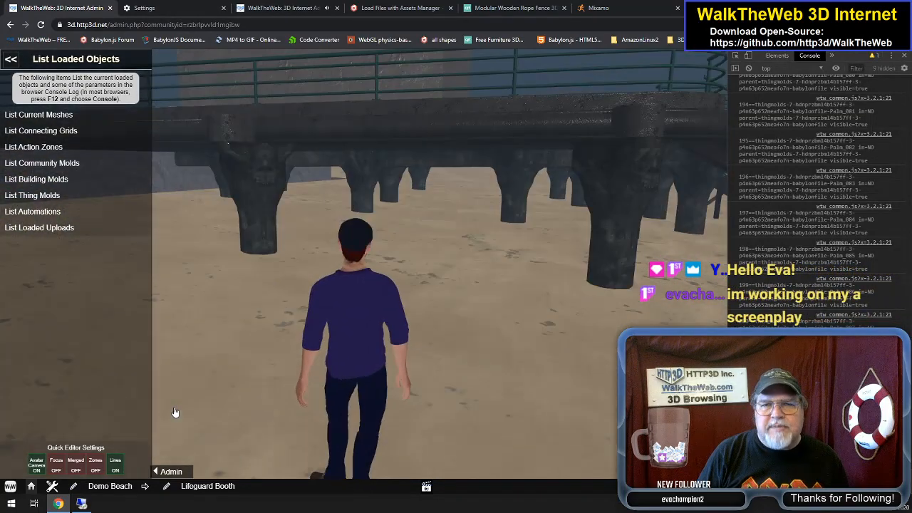
pyautogui.press('Right')
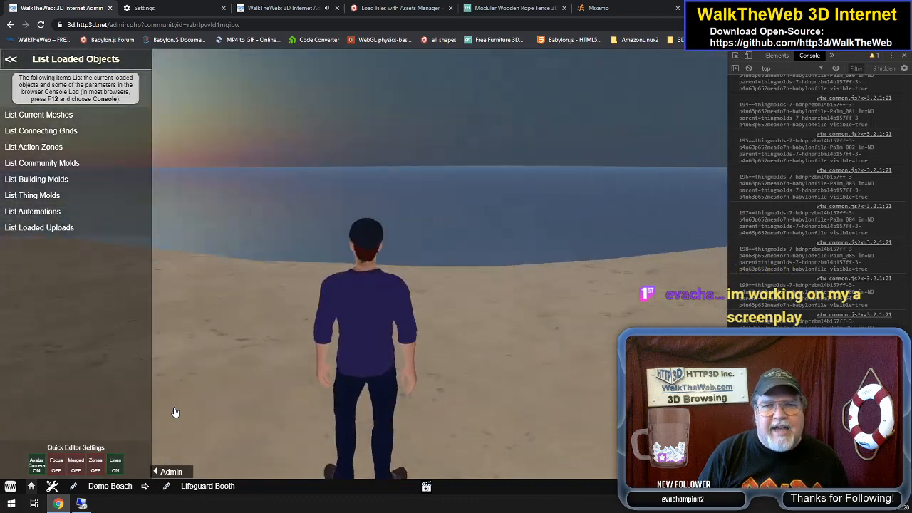
# Walk alongside the pier and turn to the foot of its wooden staircase
pyautogui.press('Left')
pyautogui.press('Up')
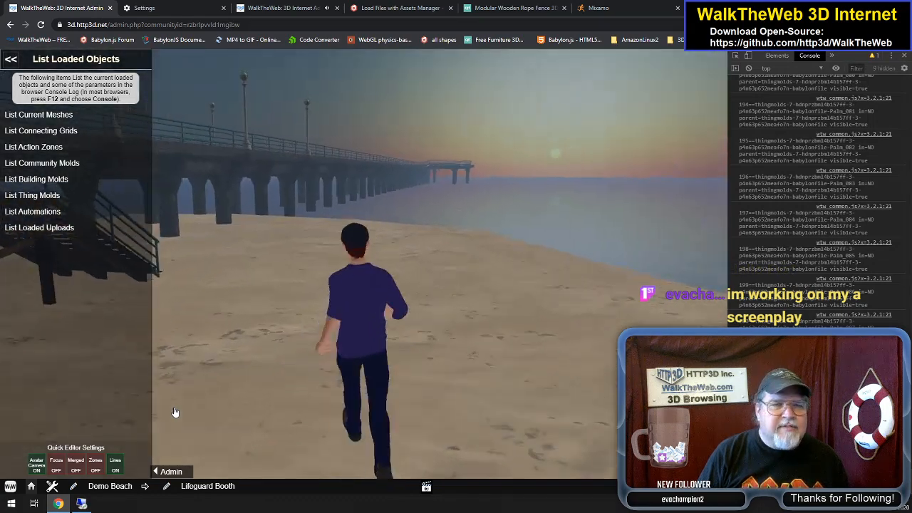
pyautogui.press('Left')
pyautogui.press('Left')
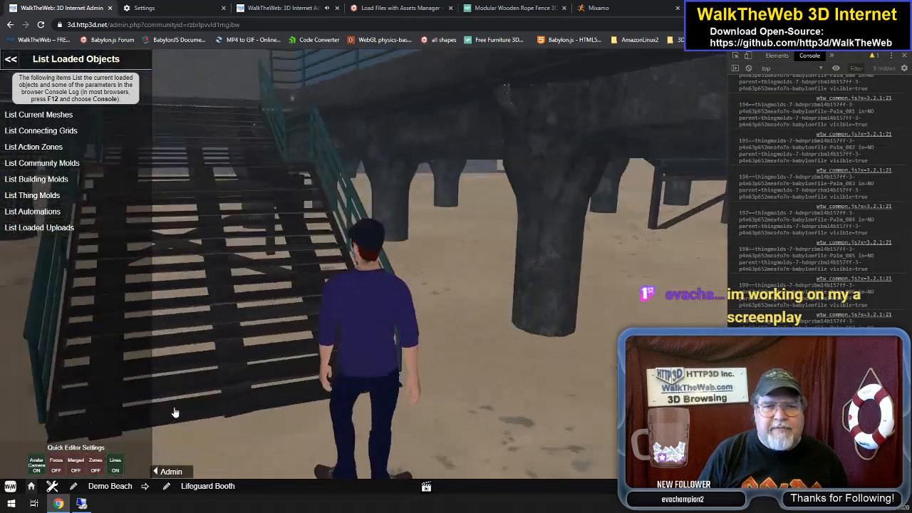
# Climb the wooden staircase with the avatar onto the pier deck beside the tower building
pyautogui.press('Left')
pyautogui.press('Up')
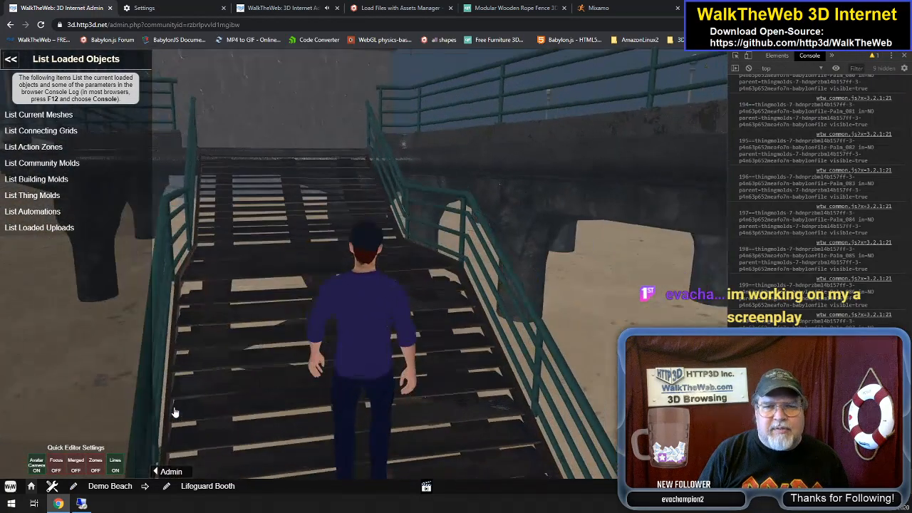
pyautogui.press('Up')
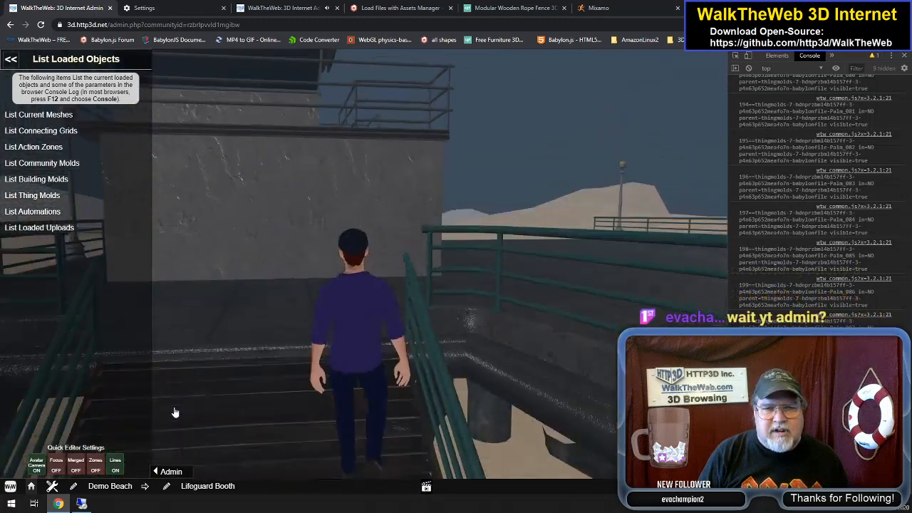
pyautogui.press('Up')
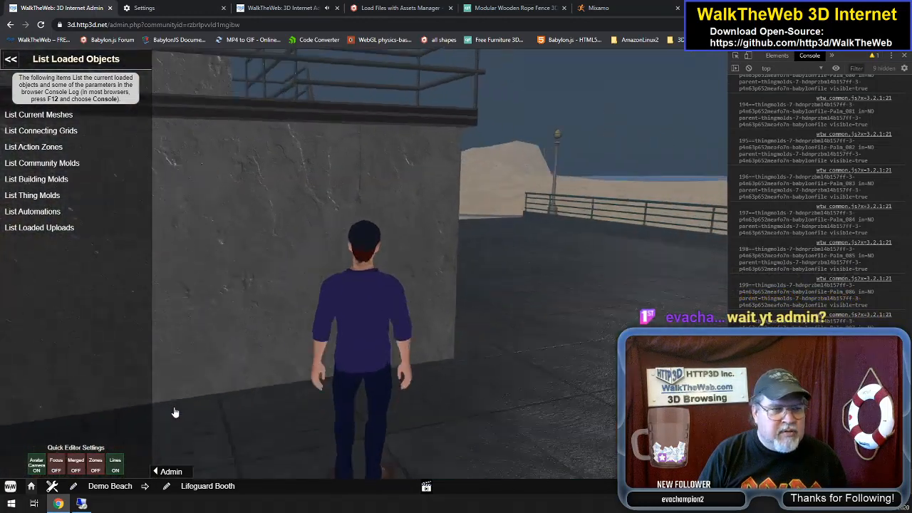
# Walk around the corner of the tower building to the landward edge of the pier deck
pyautogui.press('Right')
pyautogui.press('Up')
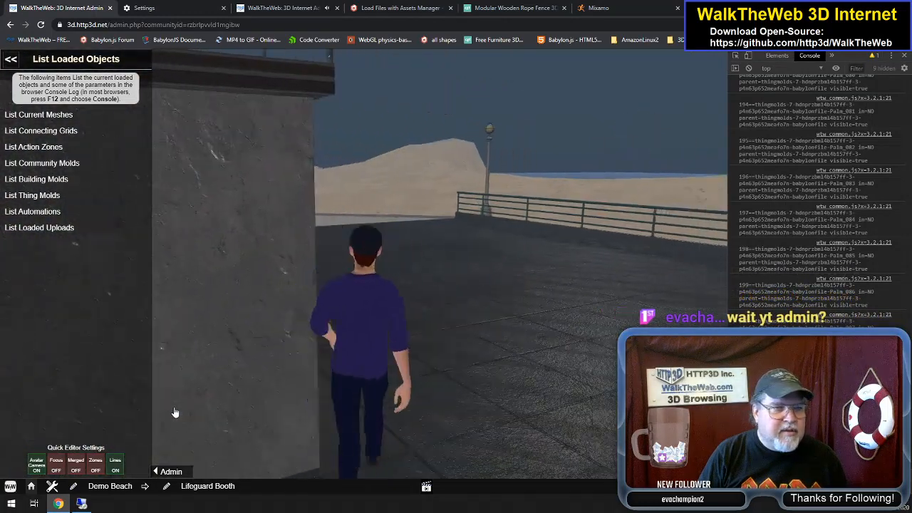
pyautogui.press('Up')
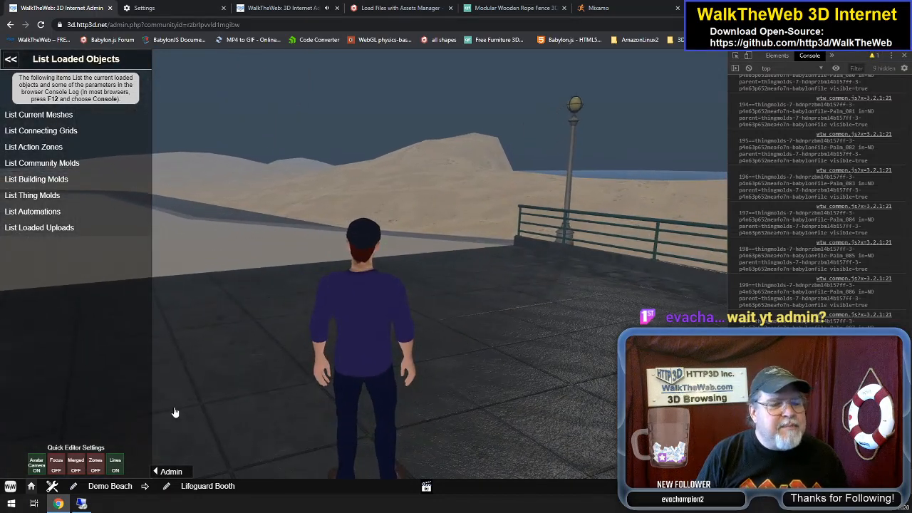
# Examine the road, the store building, the dunes and the pier tower from the landward edge of the deck
pyautogui.press('Right')
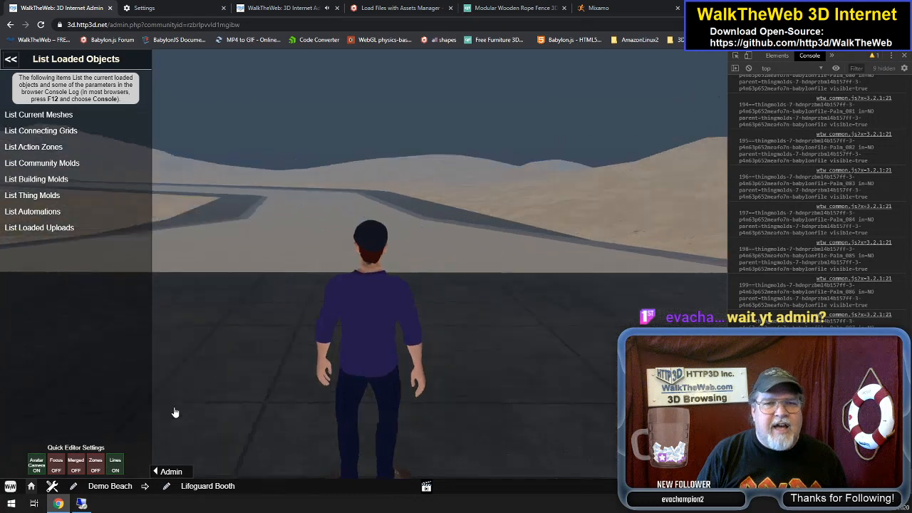
pyautogui.press('Left')
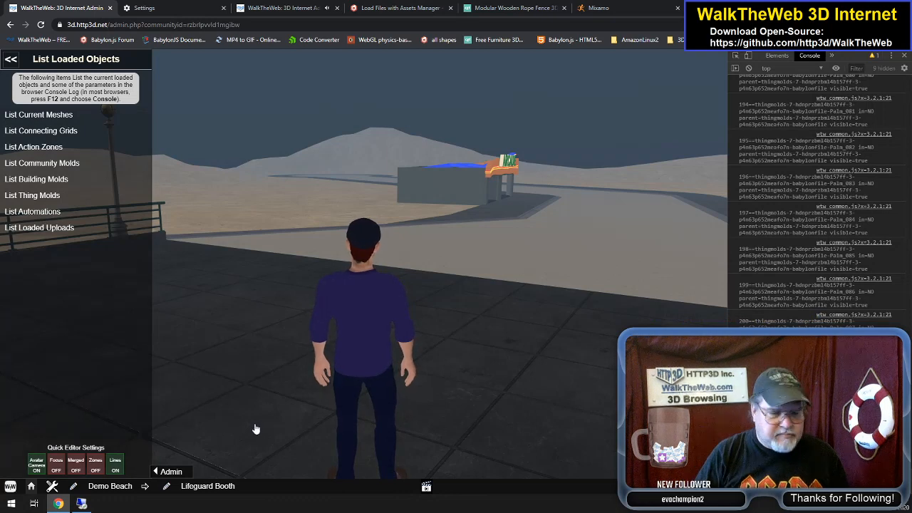
pyautogui.press('Right')
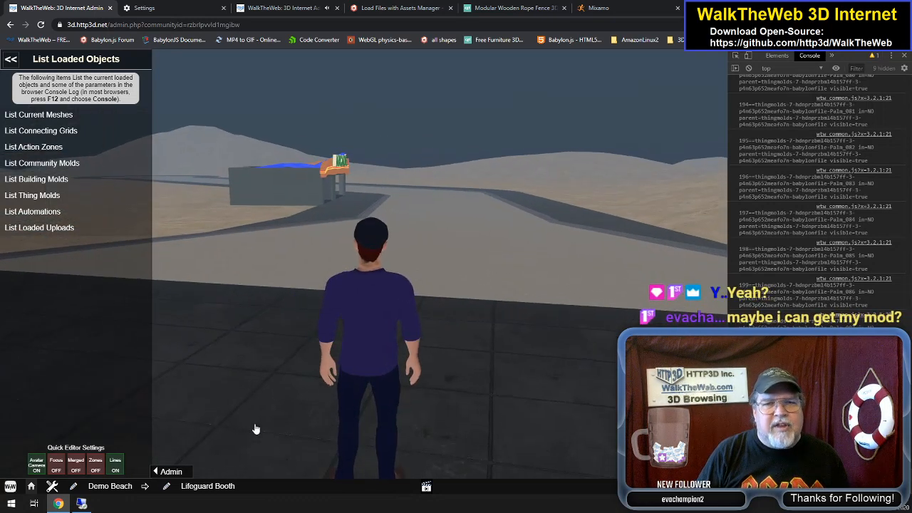
pyautogui.press('Right')
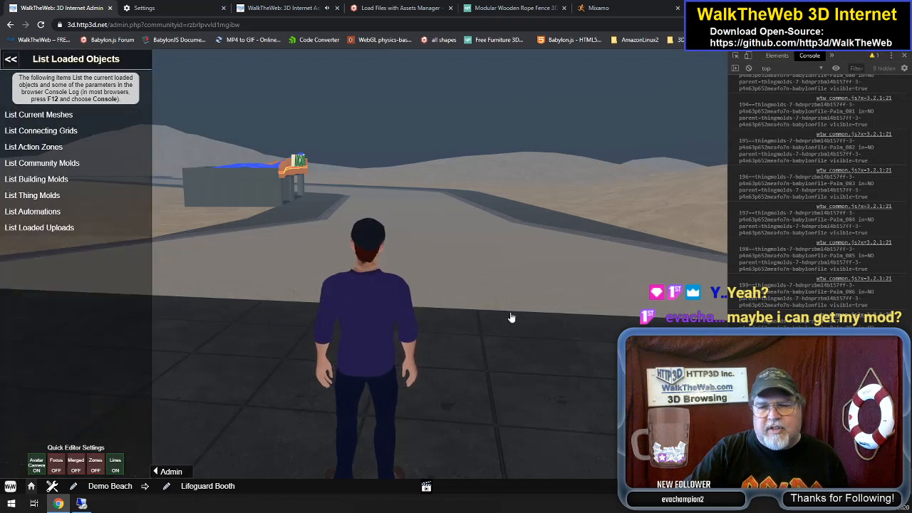
pyautogui.press('Up')
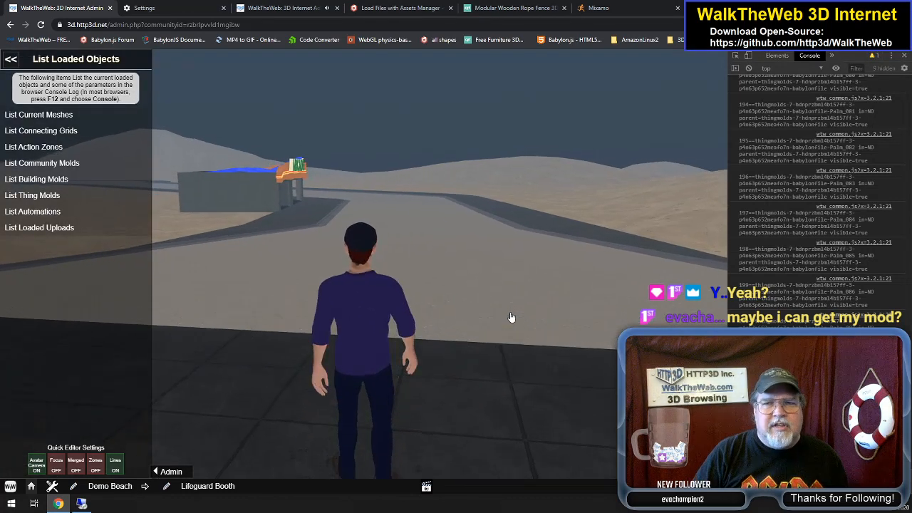
pyautogui.press('Left')
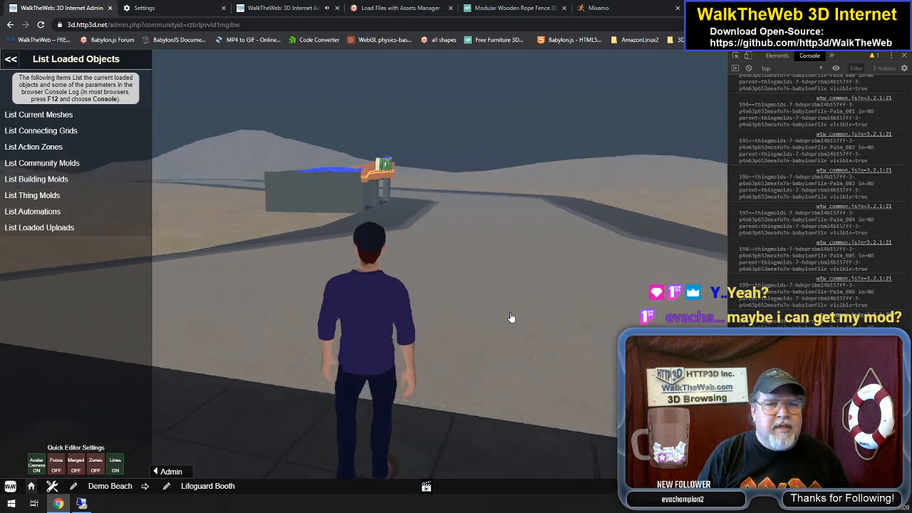
pyautogui.press('Left')
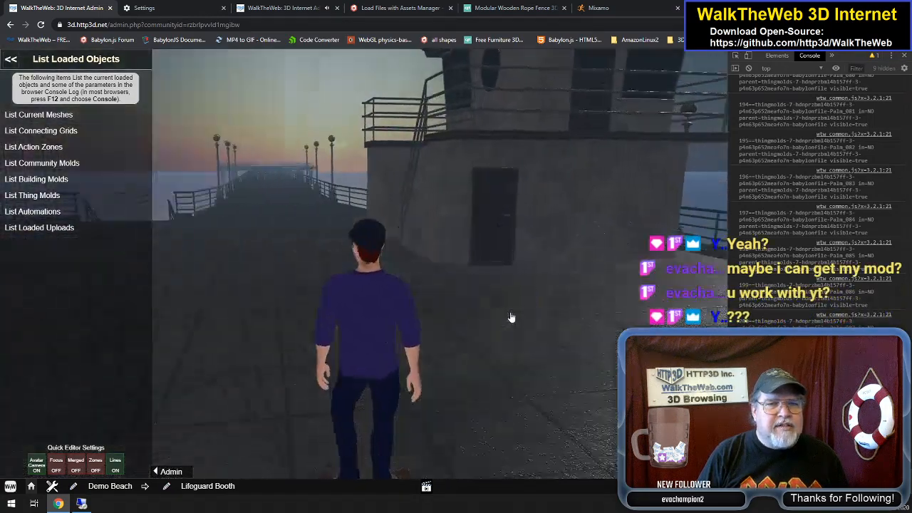
pyautogui.press('Left')
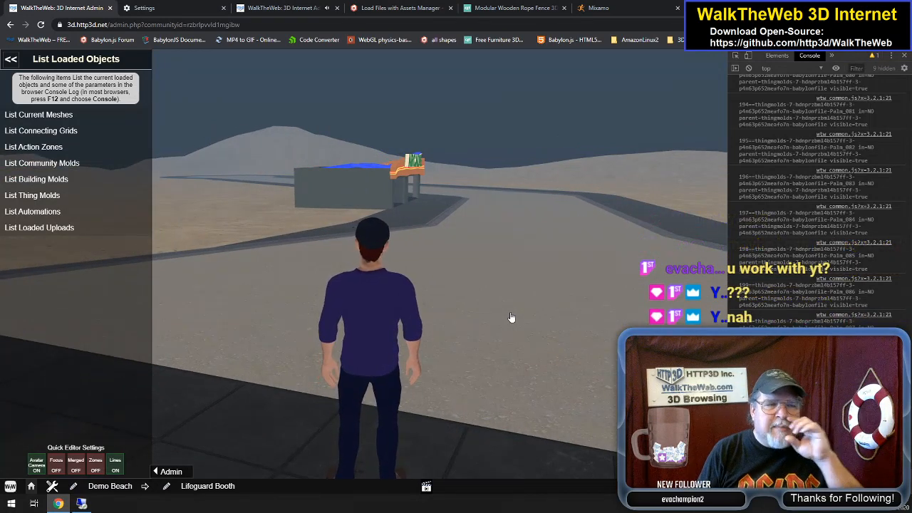
pyautogui.press('Right')
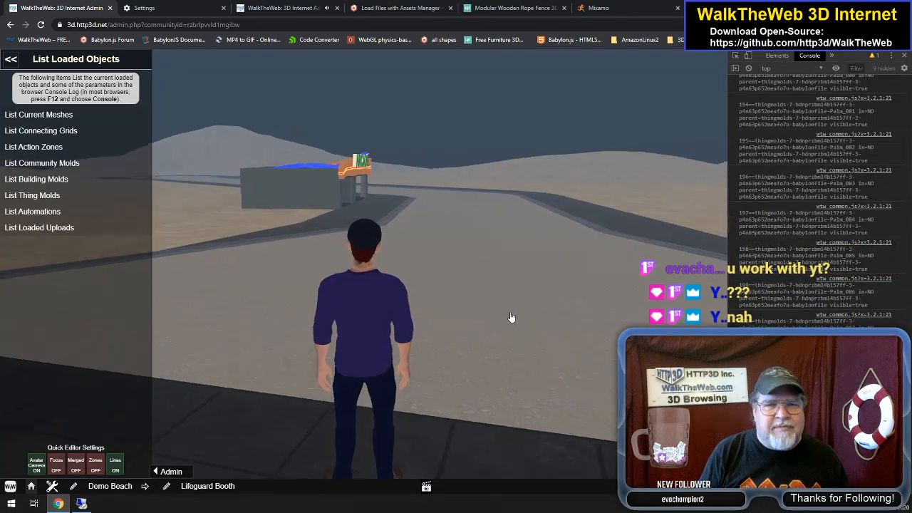
# Walk the avatar down the road and turn to face the front of the Retro-Arcade
pyautogui.press('Up')
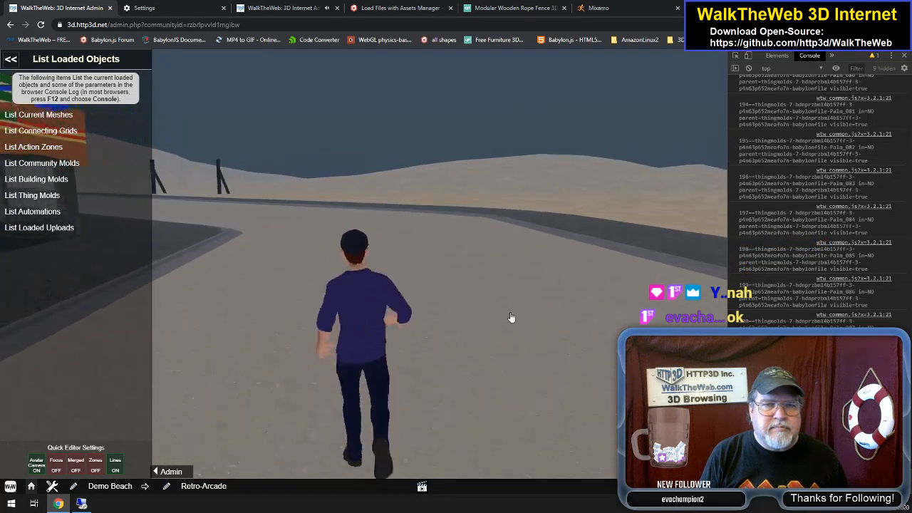
pyautogui.press('Left')
pyautogui.press('Left')
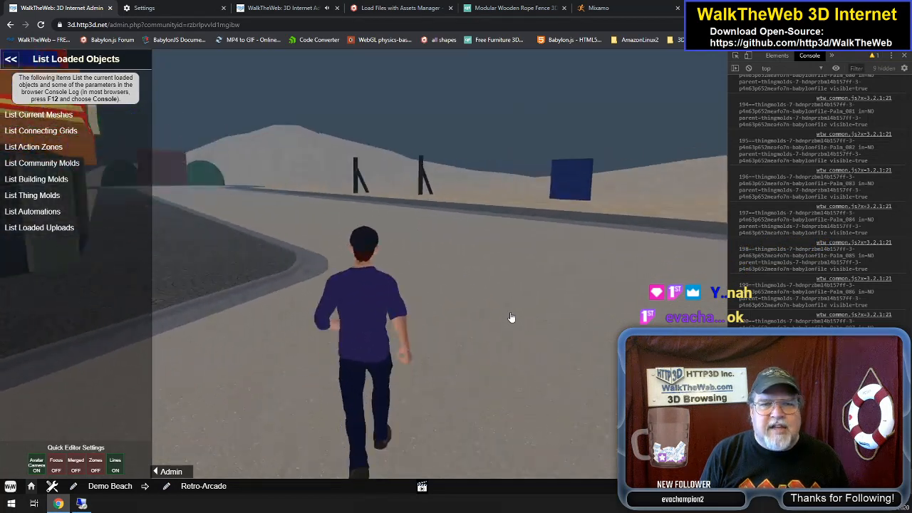
pyautogui.press('Left')
pyautogui.press('Up')
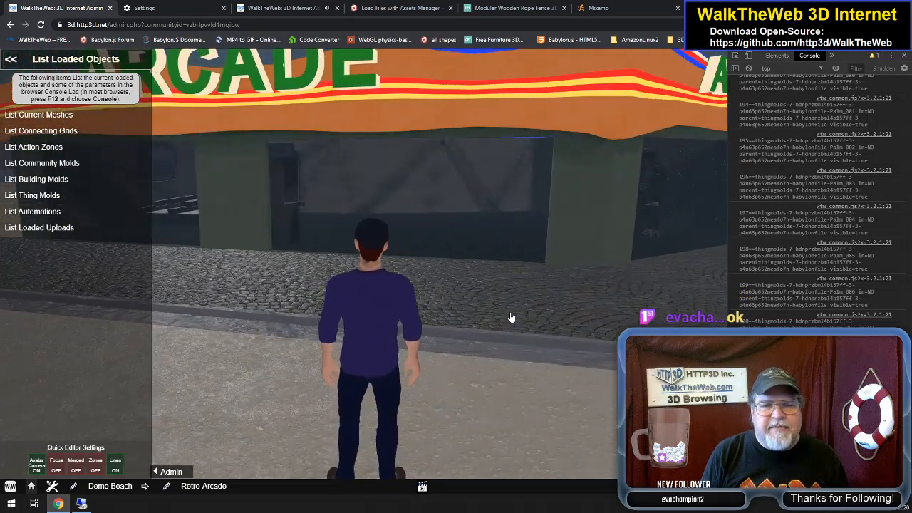
# Turn away from the arcade and cross the road with the avatar toward the Webby Store
pyautogui.press('Right')
pyautogui.press('Up')
pyautogui.press('Up')
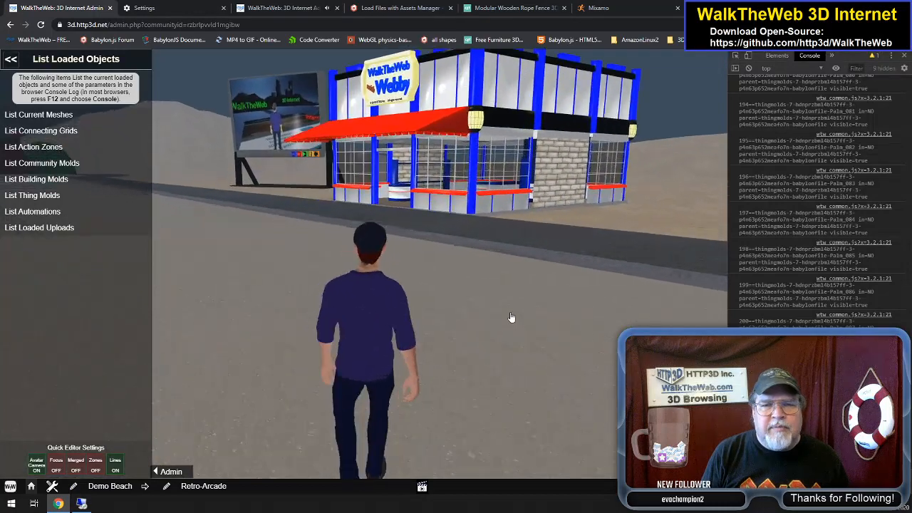
pyautogui.press('Up')
pyautogui.press('Left')
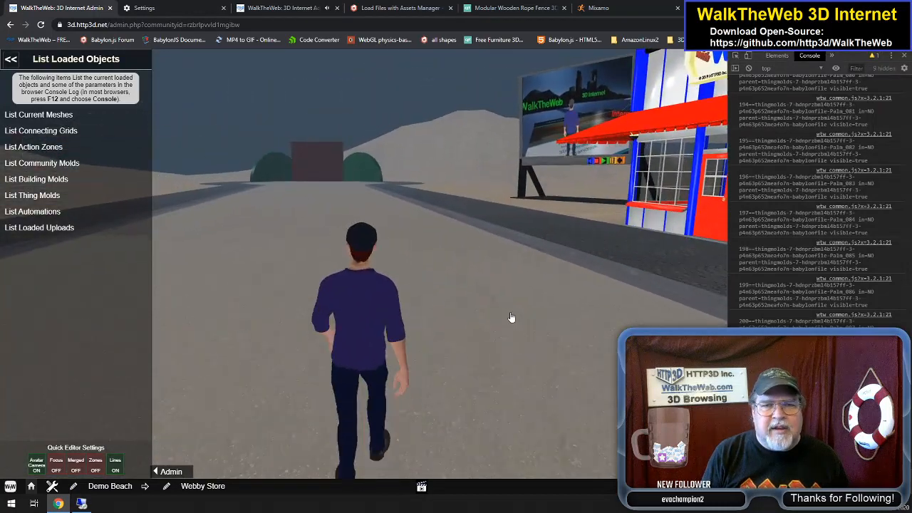
# Walk past the Webby Store up to the billboard beside it, start its video and tilt the view up to the screen
pyautogui.press('Up')
pyautogui.press('Right')
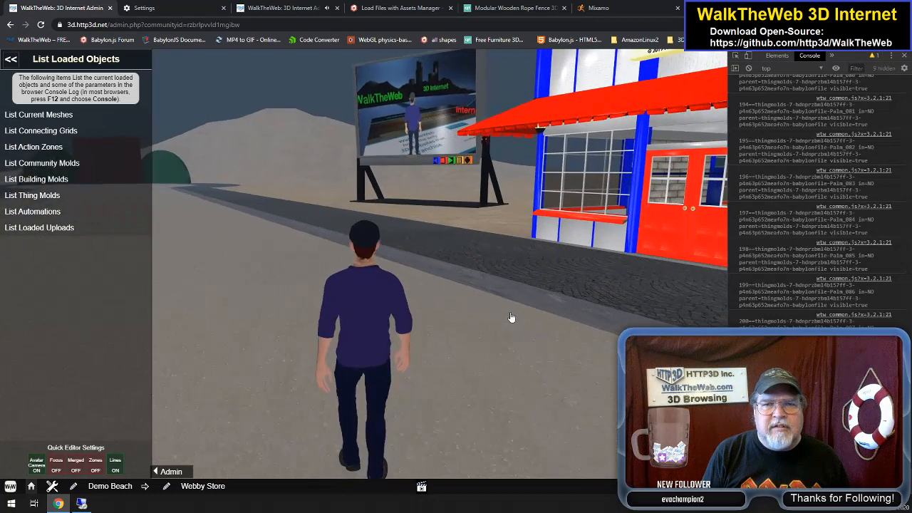
pyautogui.press('Up')
pyautogui.press('Left')
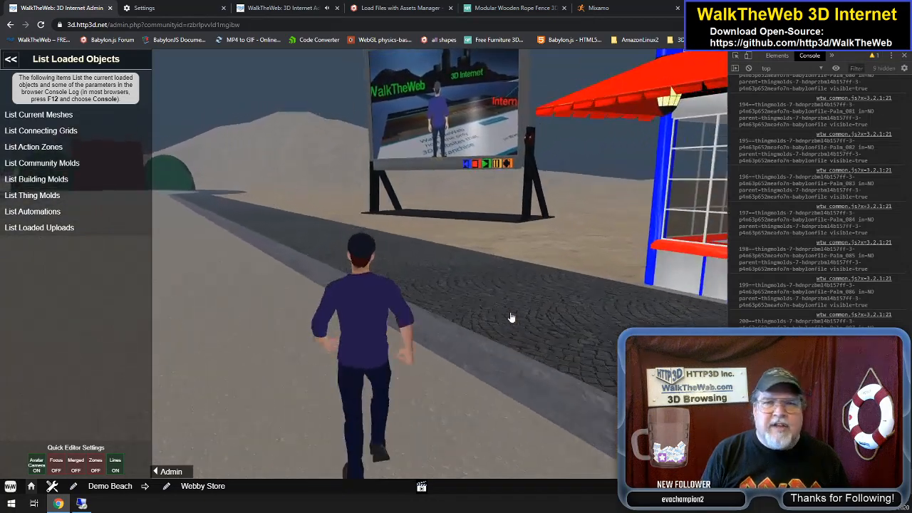
pyautogui.press('Up')
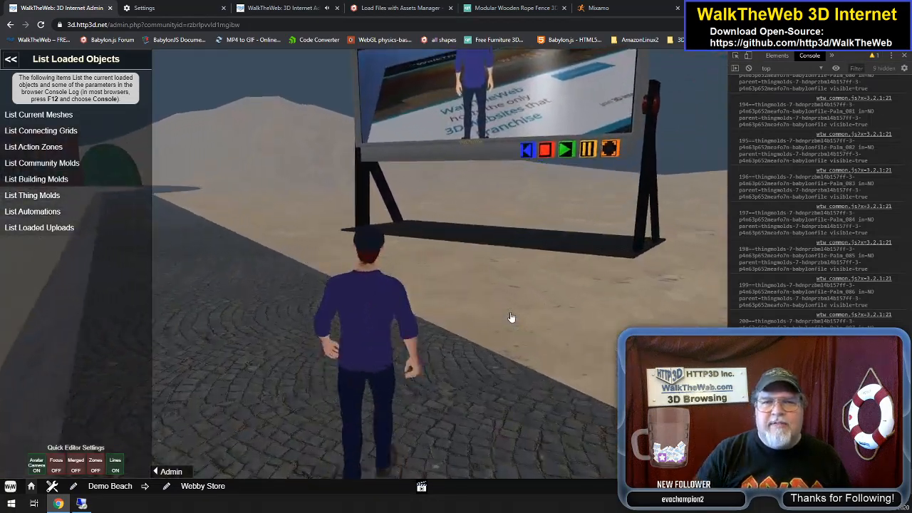
pyautogui.press('Up')
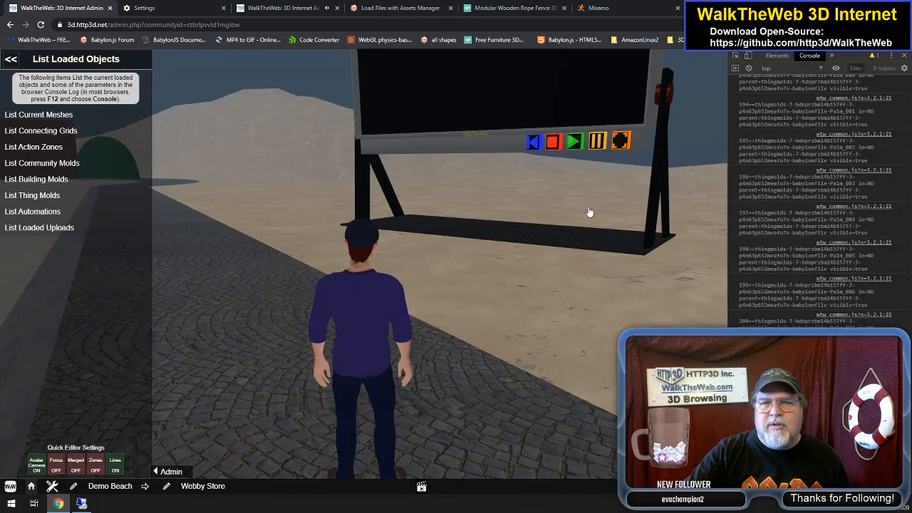
pyautogui.moveTo(615, 158); pyautogui.dragTo(627, 110)
pyautogui.press('Left')
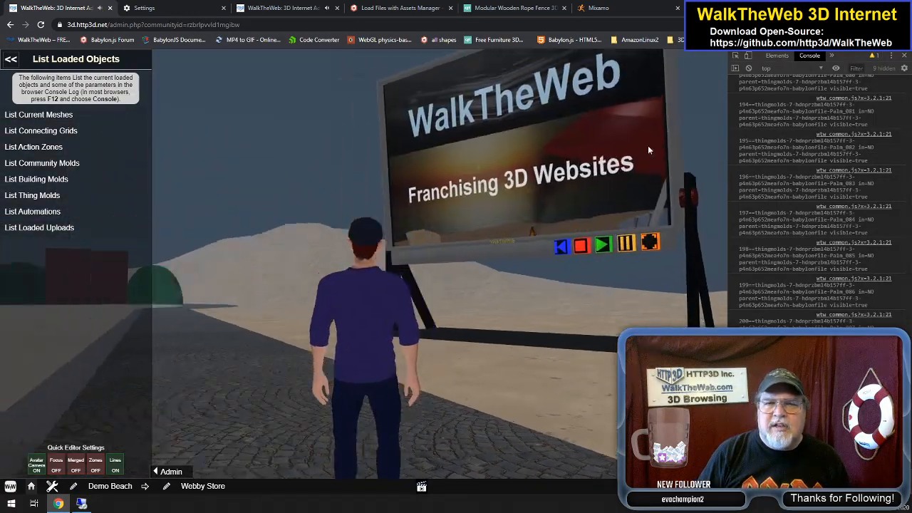
# View the playing billboard video from close up and from the roadside at different angles
pyautogui.press('Right')
pyautogui.press('Up')
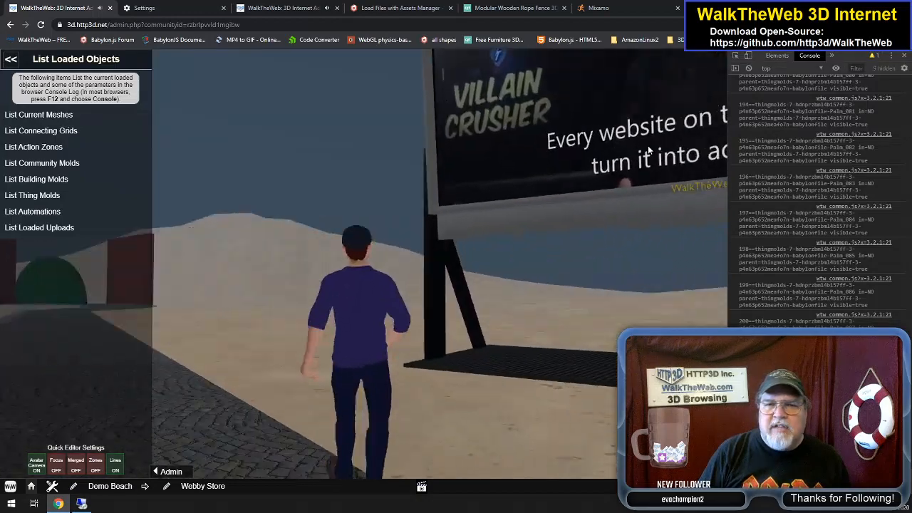
pyautogui.press('Right')
pyautogui.press('Right')
pyautogui.press('Down')
pyautogui.press('Left')
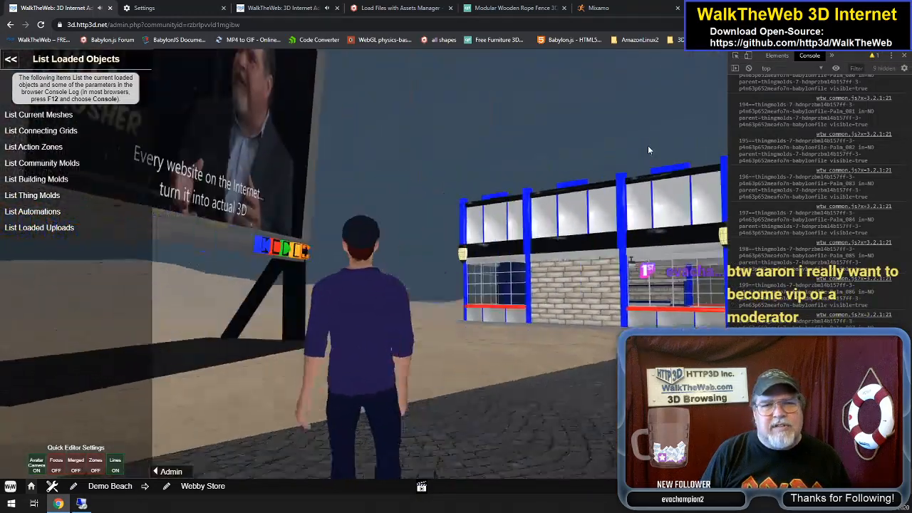
pyautogui.press('Down')
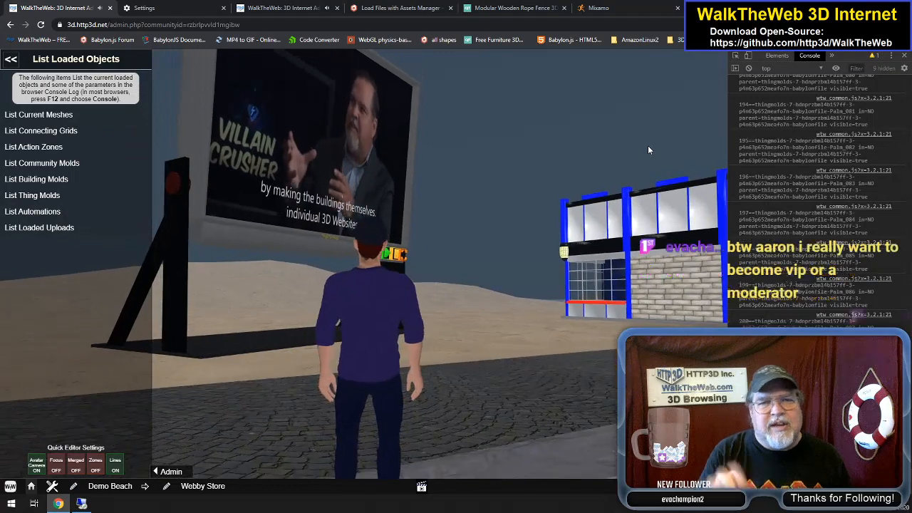
pyautogui.press('Up')
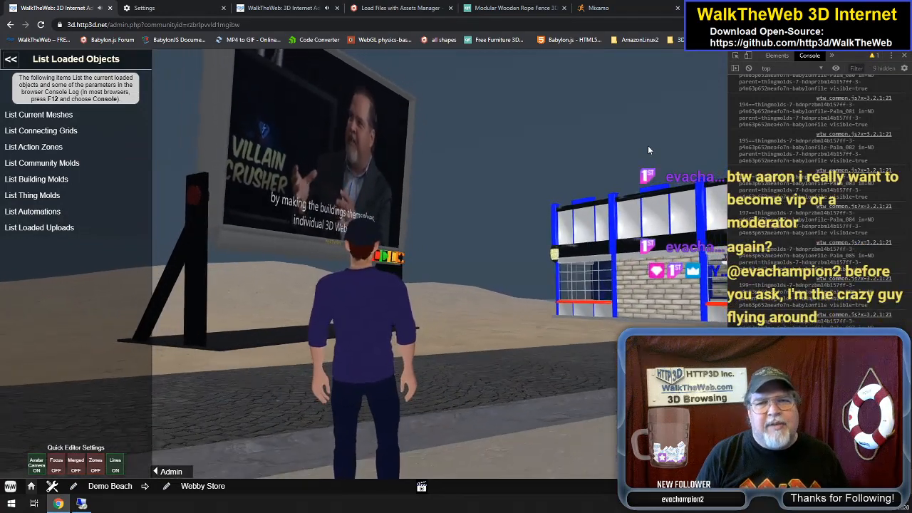
# Turn along the road past the Webby Store and face the billboard again from across the road
pyautogui.press('Right')
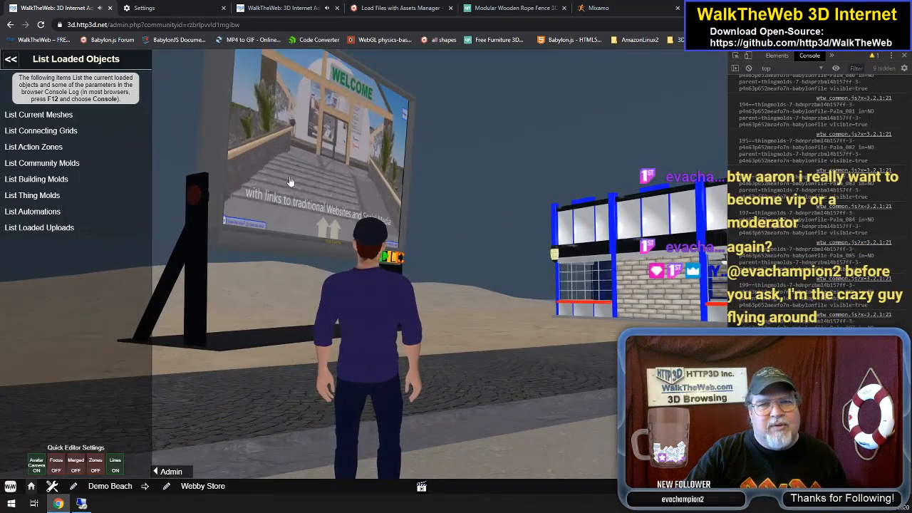
pyautogui.press('Right')
pyautogui.press('Up')
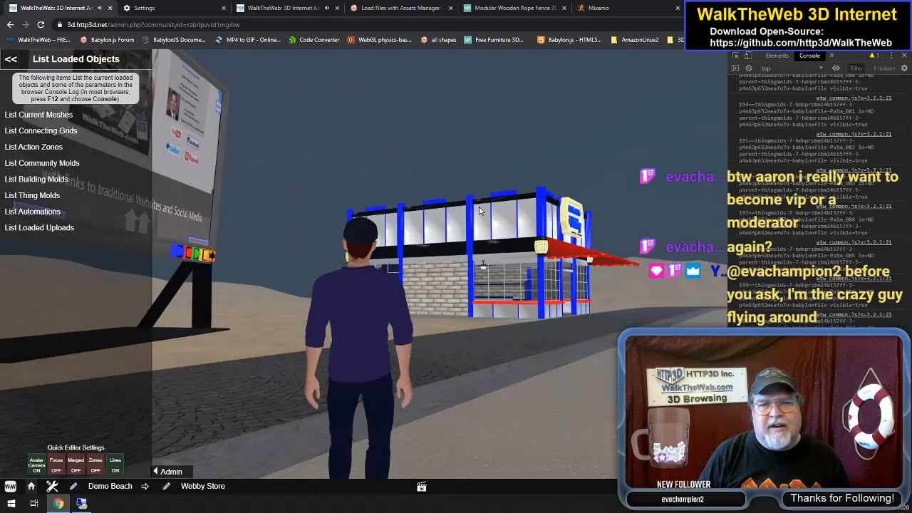
pyautogui.press('Left')
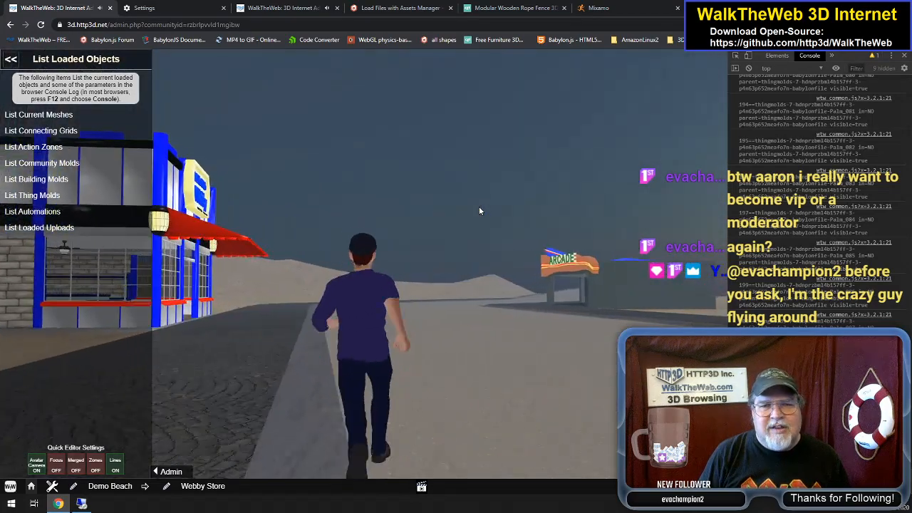
pyautogui.press('Left')
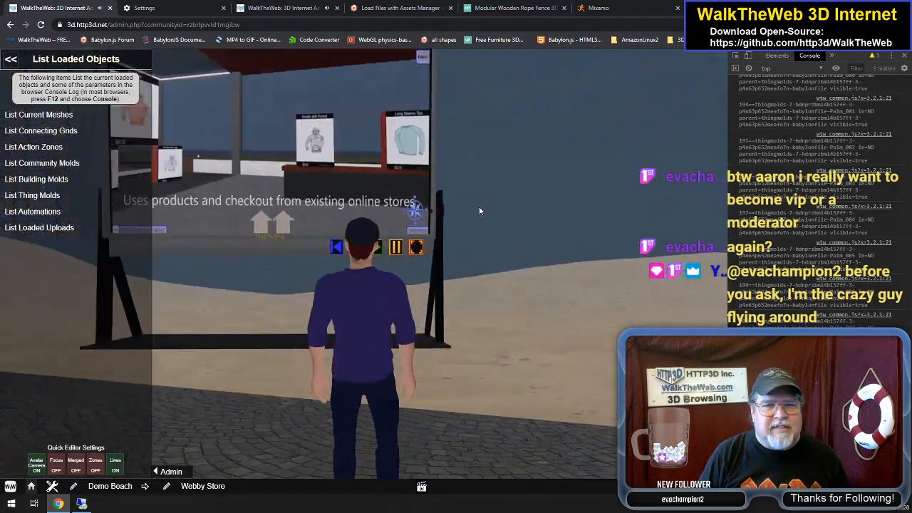
pyautogui.press('Right')
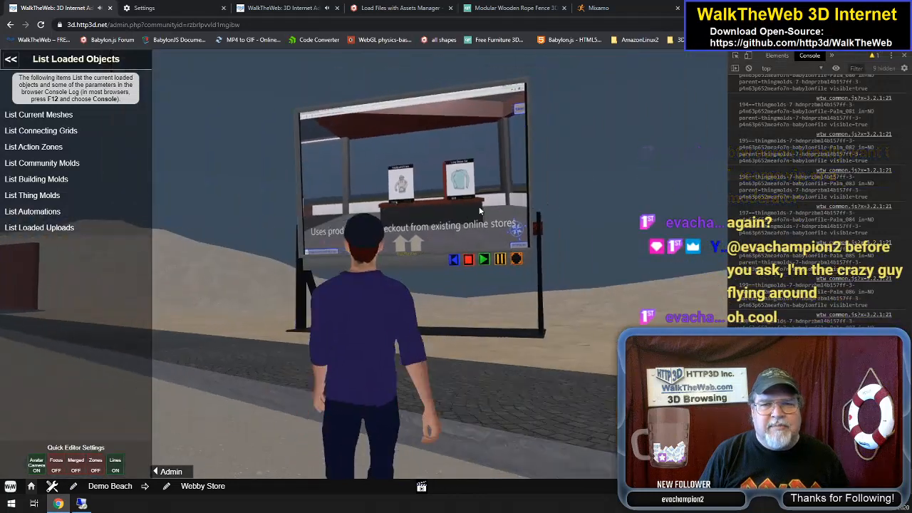
pyautogui.press('Right')
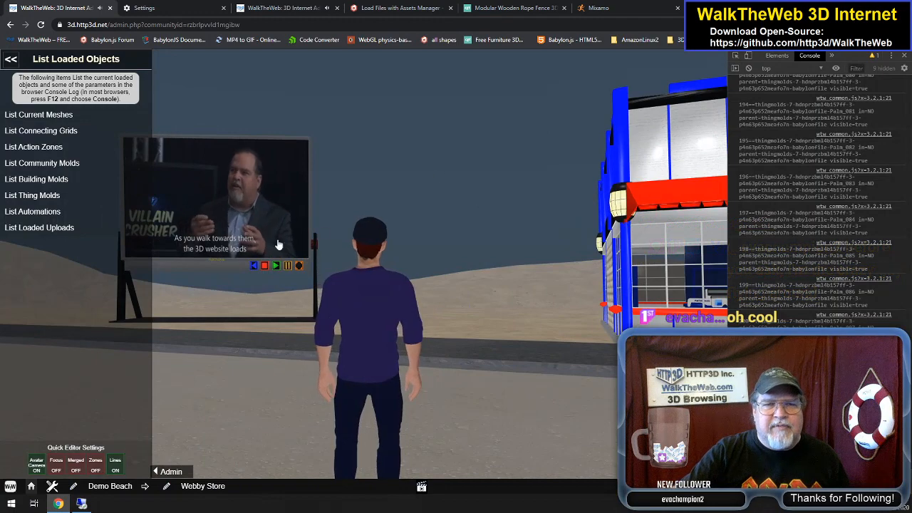
# Approach and back away from the billboard to examine its video at different distances
pyautogui.press('Left')
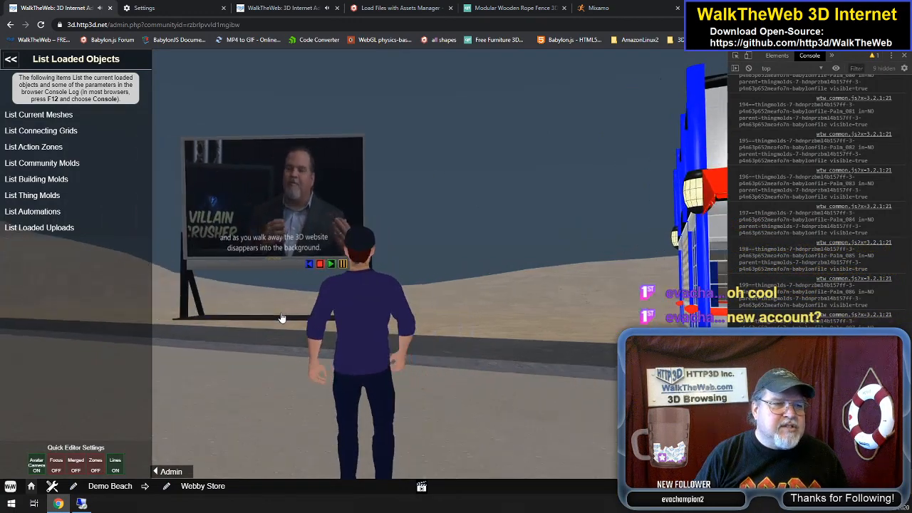
pyautogui.press('Up')
pyautogui.press('Up')
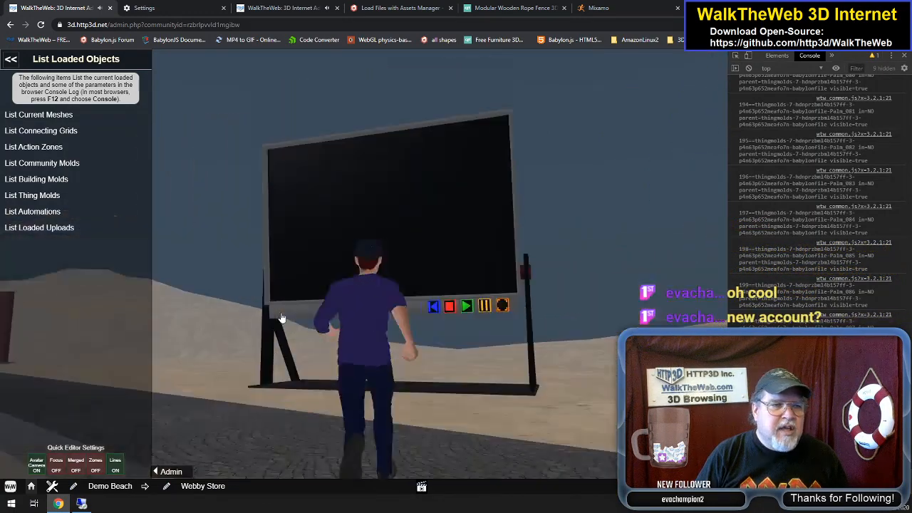
pyautogui.press('Down')
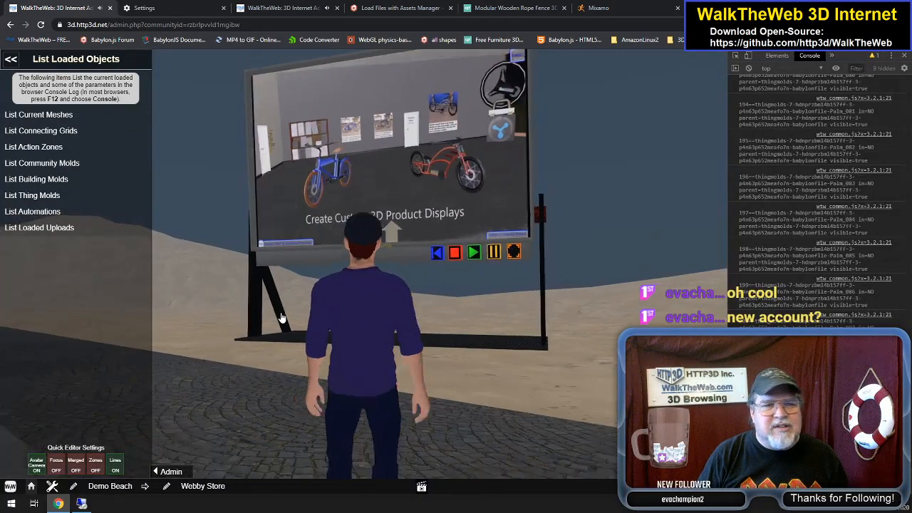
pyautogui.press('Down')
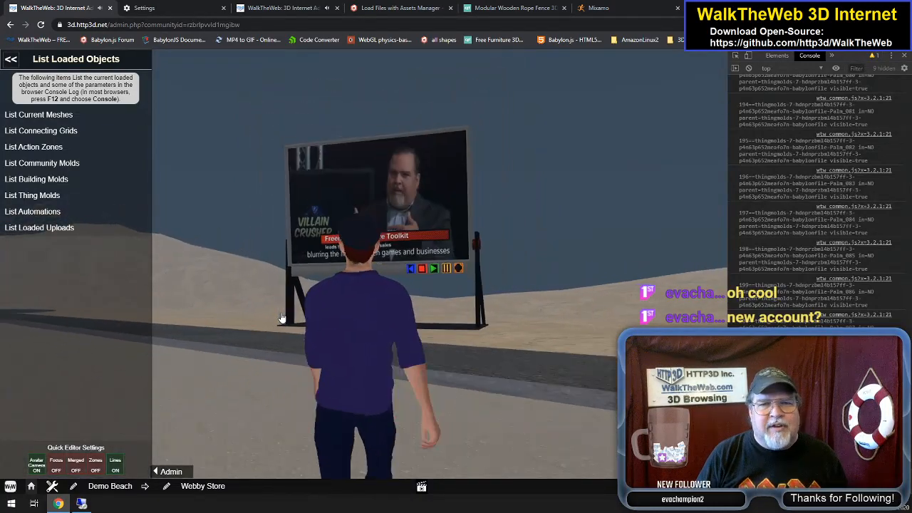
pyautogui.press('Up')
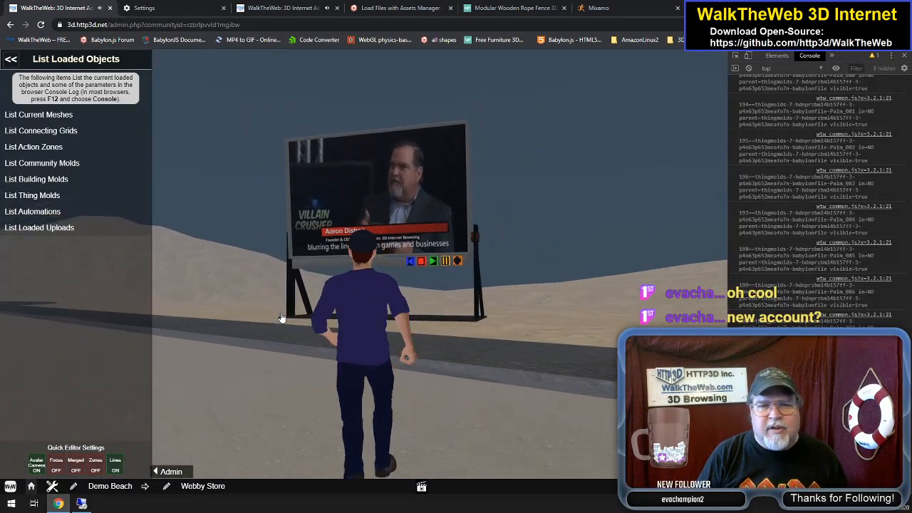
pyautogui.press('Up')
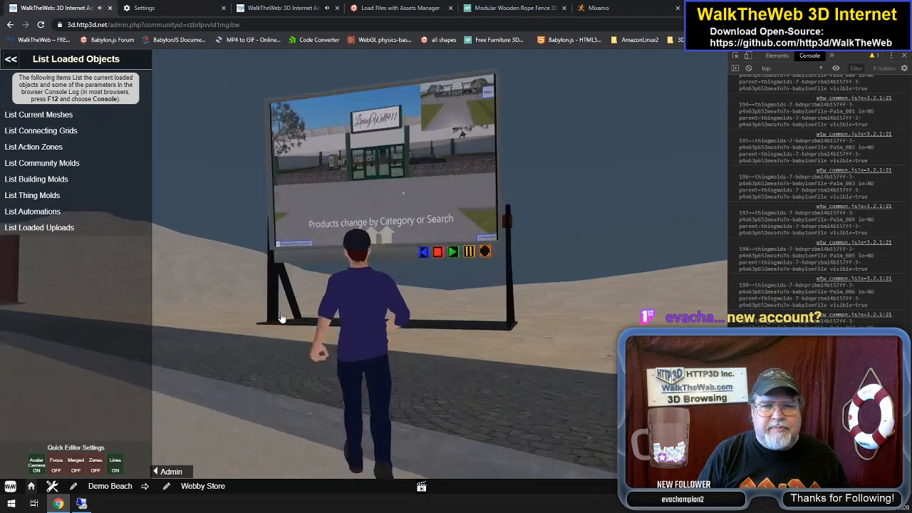
pyautogui.press('Up')
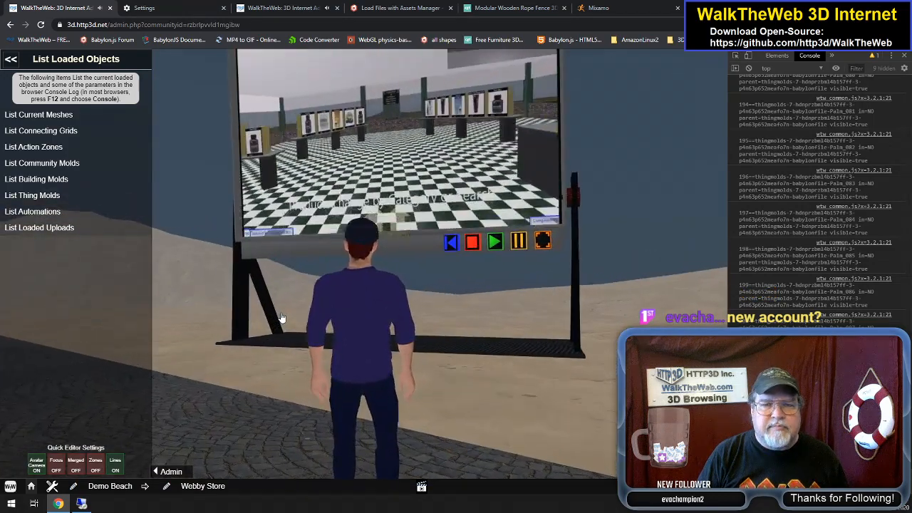
# Run with the avatar past the Webby Store and across the road to the corner of the Retro-Arcade
pyautogui.press('Left')
pyautogui.press('Up')
pyautogui.press('Right')
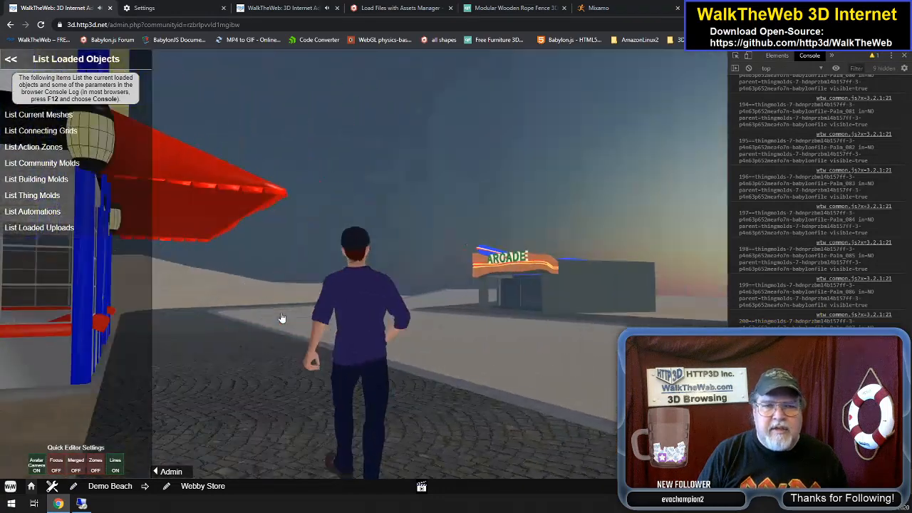
pyautogui.press('Left')
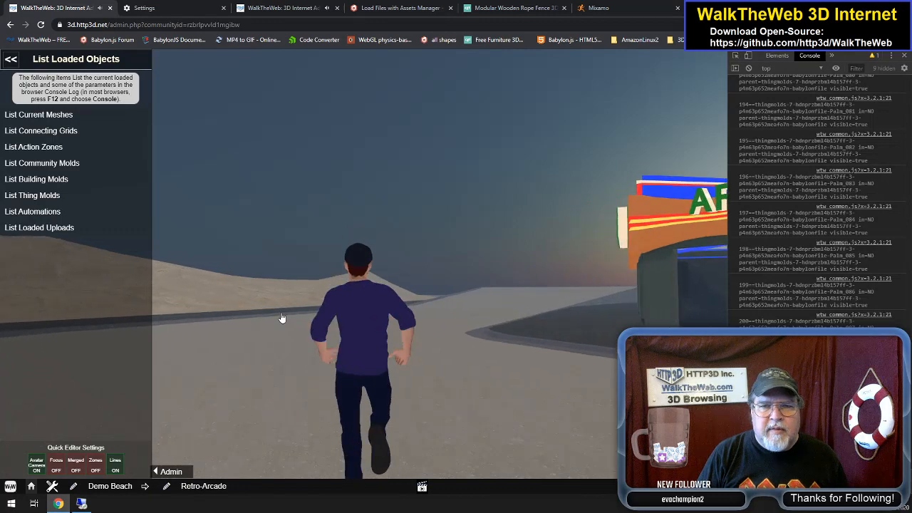
pyautogui.press('Right')
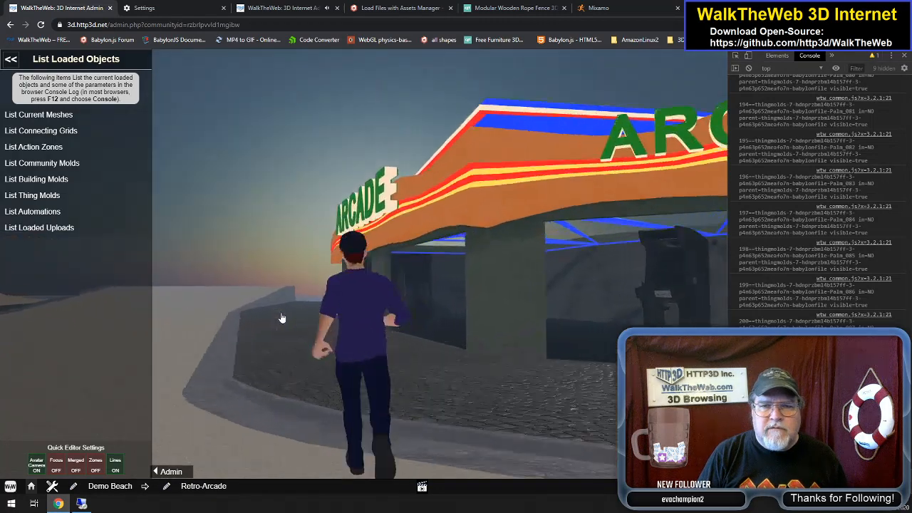
# Run the avatar past the side of the Retro-Arcade and across the sand to the shore near the lifeguard booth
pyautogui.press('Left')
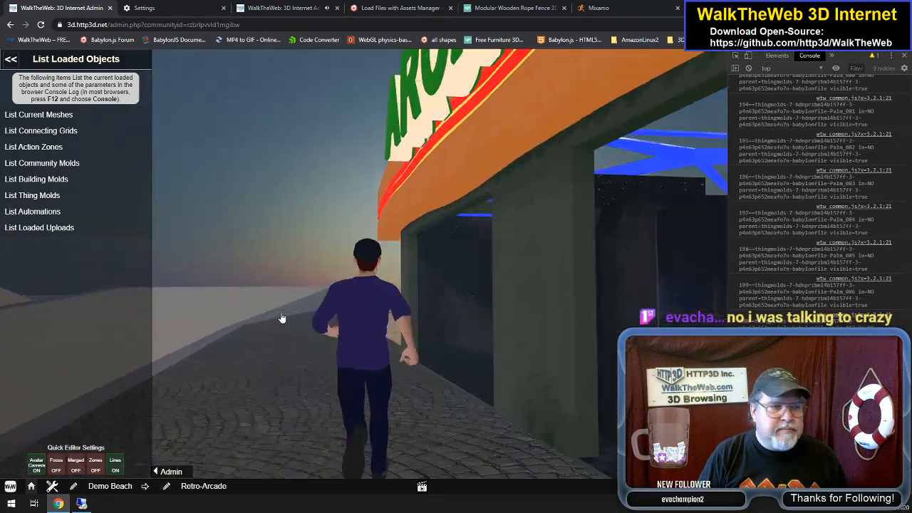
pyautogui.press('Left')
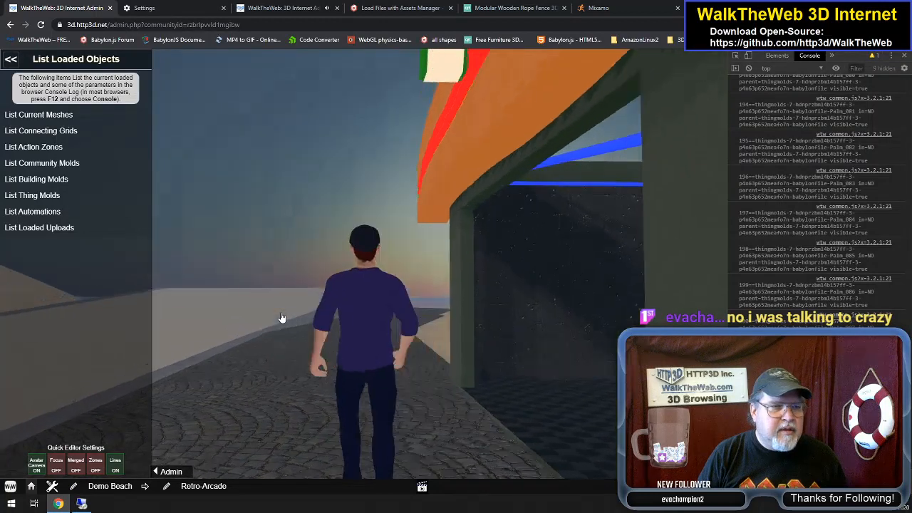
pyautogui.press('Left')
pyautogui.press('Right')
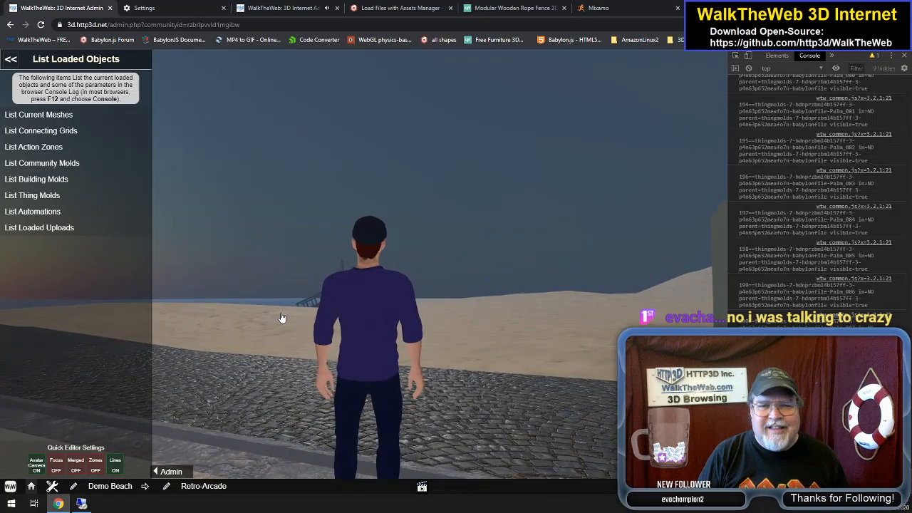
pyautogui.press('Up')
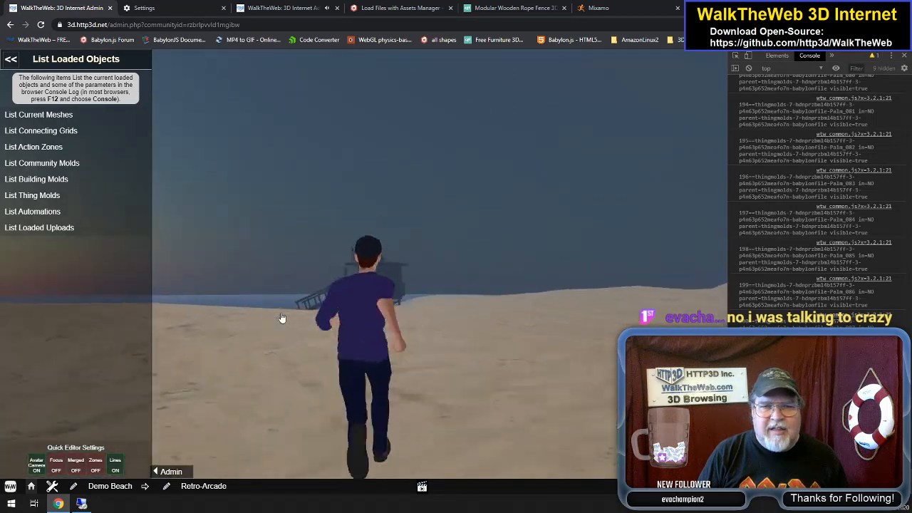
pyautogui.press('Left')
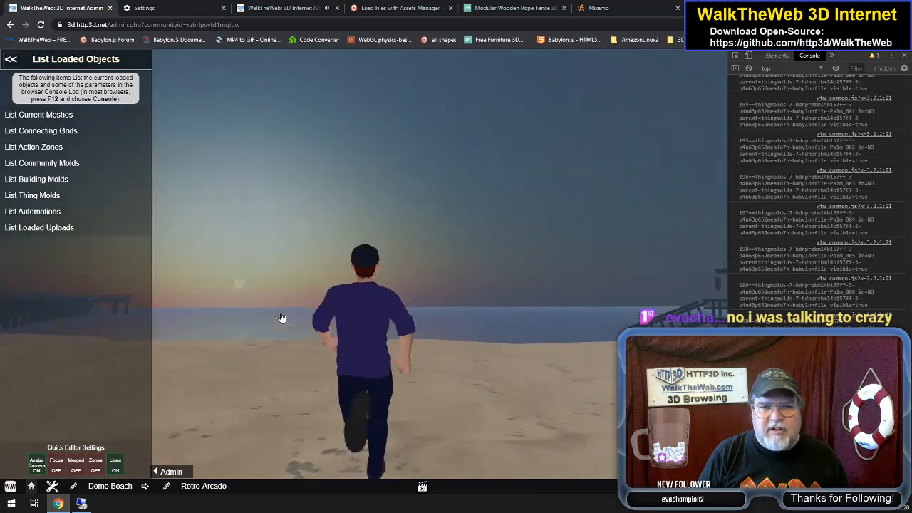
pyautogui.press('Right')
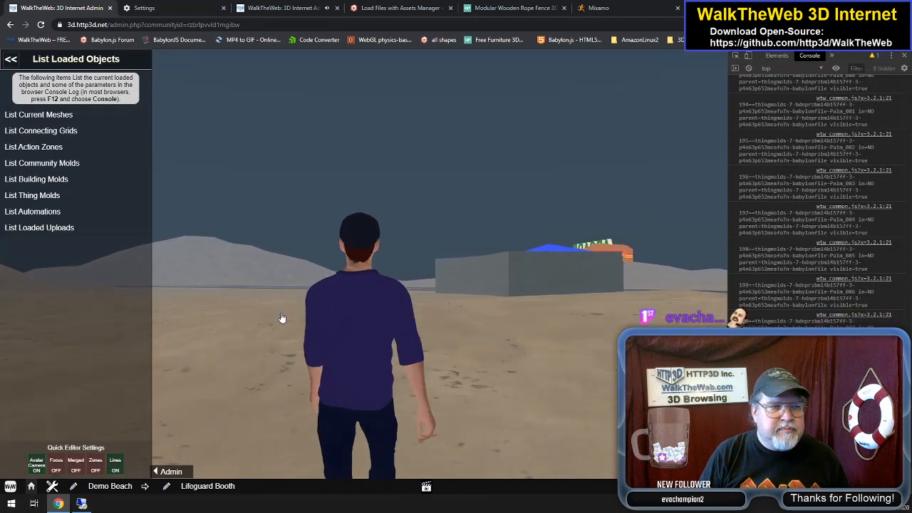
# Look around from the shore at the sea, the beach chairs under the umbrella, and the dunes
pyautogui.press('Left')
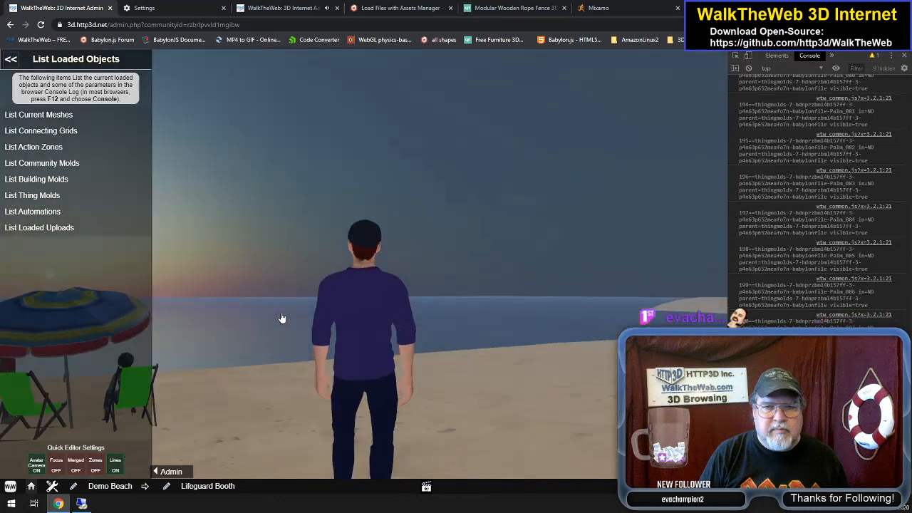
pyautogui.press('Up')
pyautogui.press('Left')
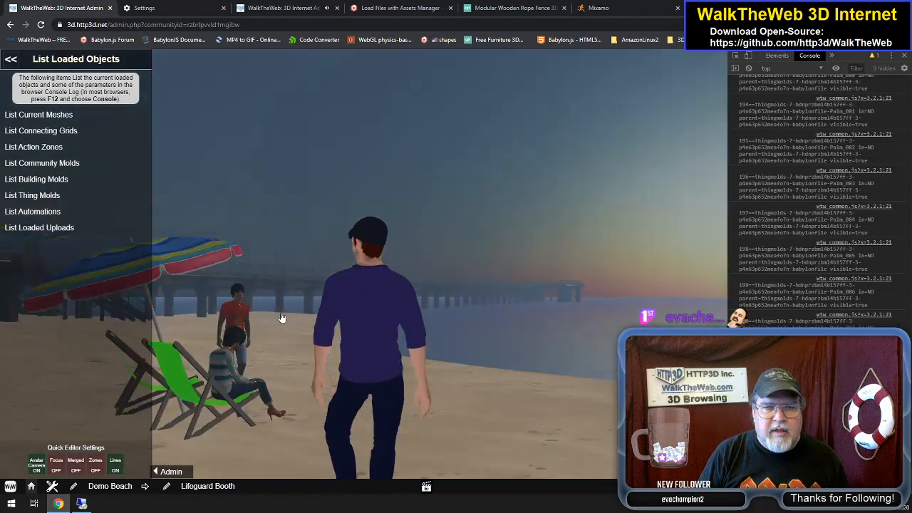
pyautogui.press('Left')
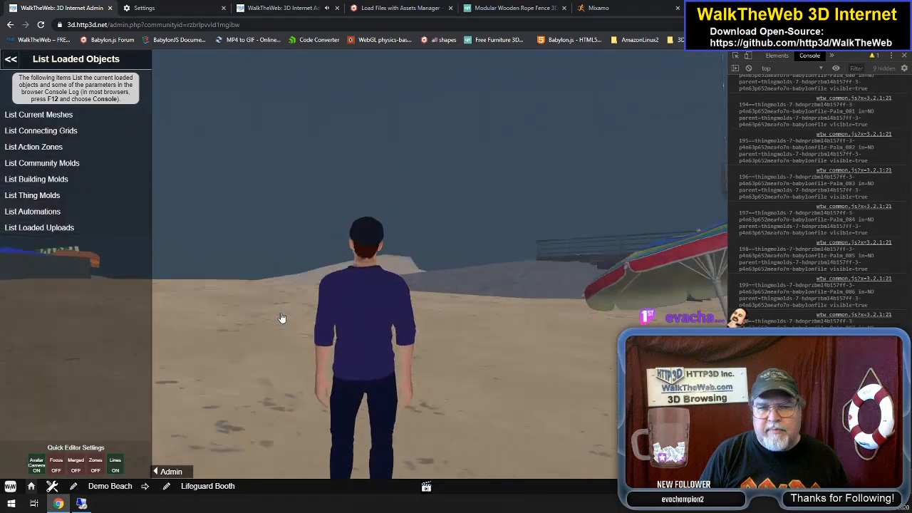
pyautogui.press('Right')
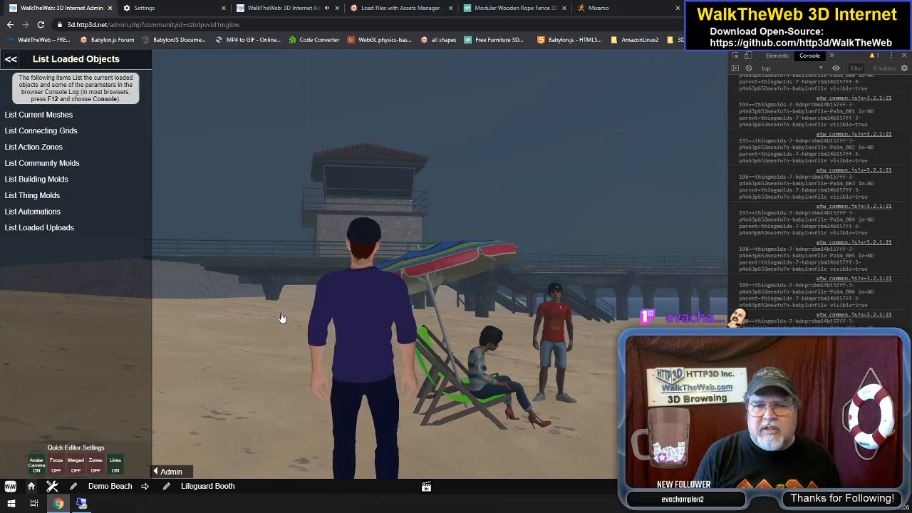
# Run near the lifeguard booth, turn back toward the pier and approach the people under the umbrella
pyautogui.press('Left')
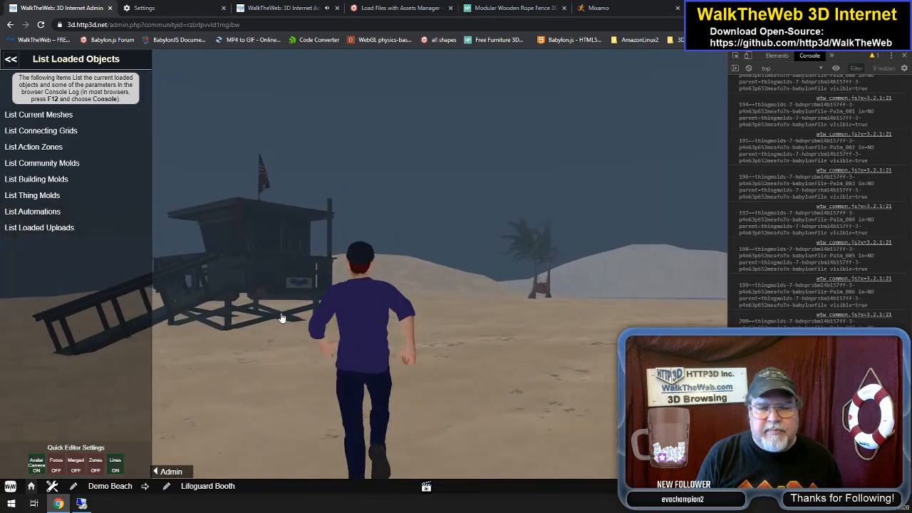
pyautogui.press('Right')
pyautogui.press('Left')
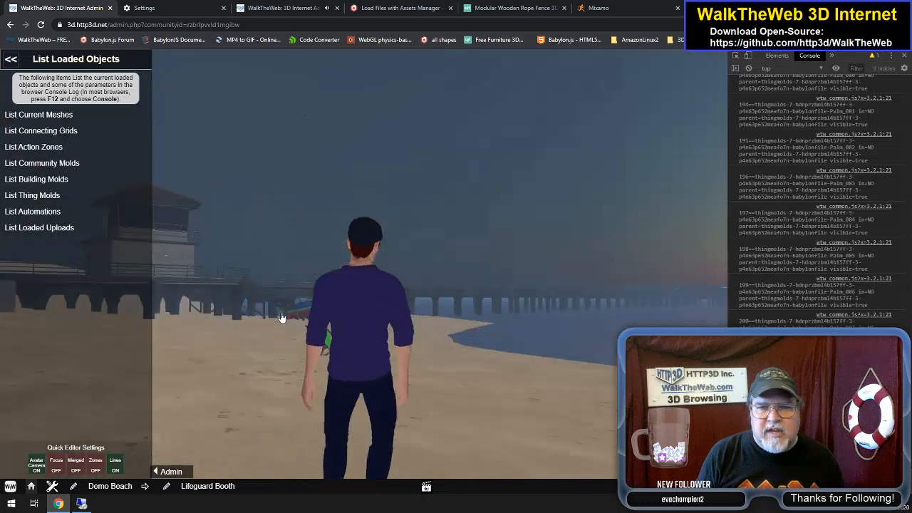
pyautogui.press('Left')
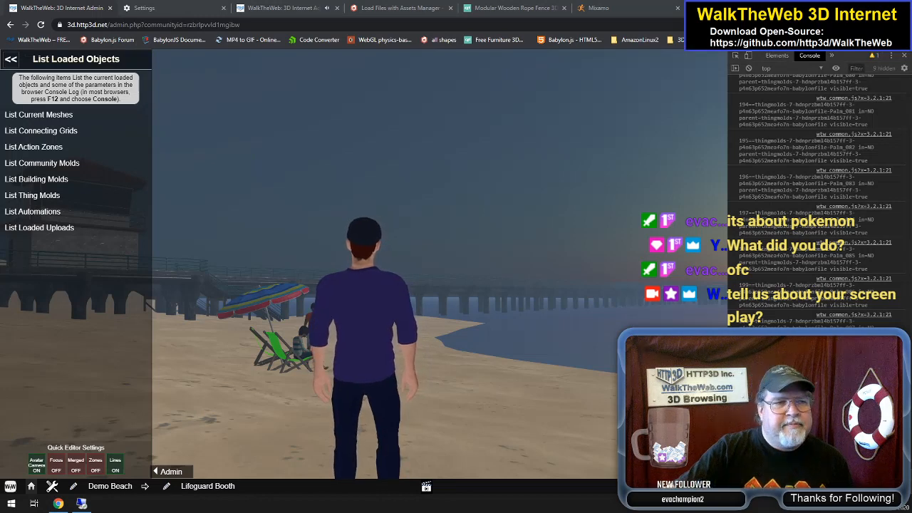
pyautogui.press('w')
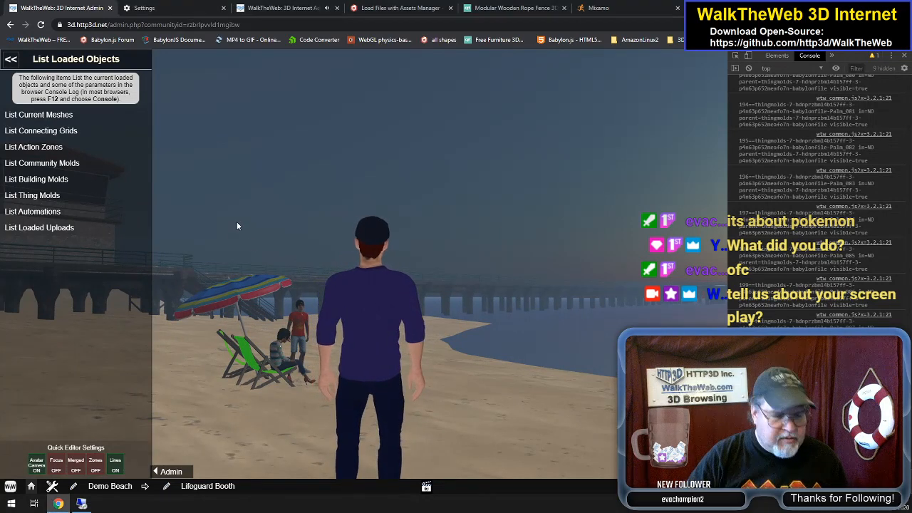
# Turn the avatar inland from the umbrella and run across the sand toward the palm trees with the hammock
pyautogui.press('a')
pyautogui.press('a')
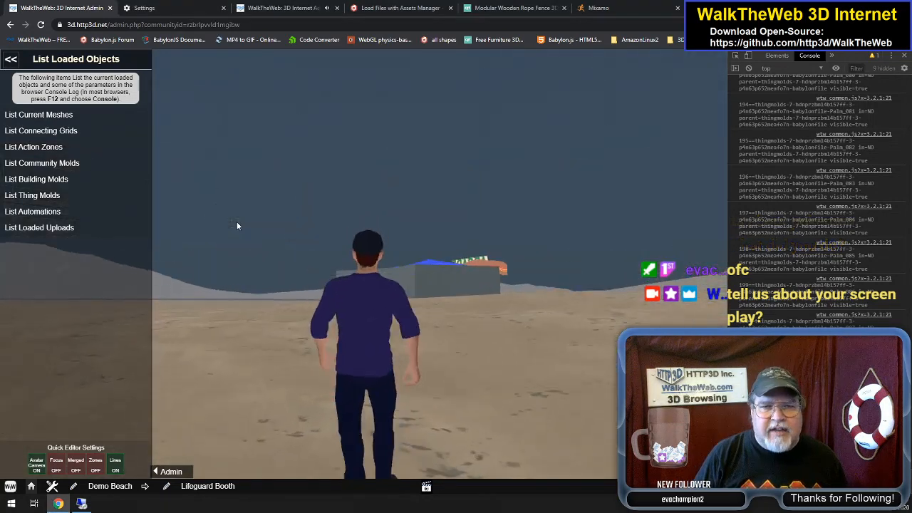
pyautogui.press('w')
pyautogui.press('a')
pyautogui.press('a')
pyautogui.press('w')
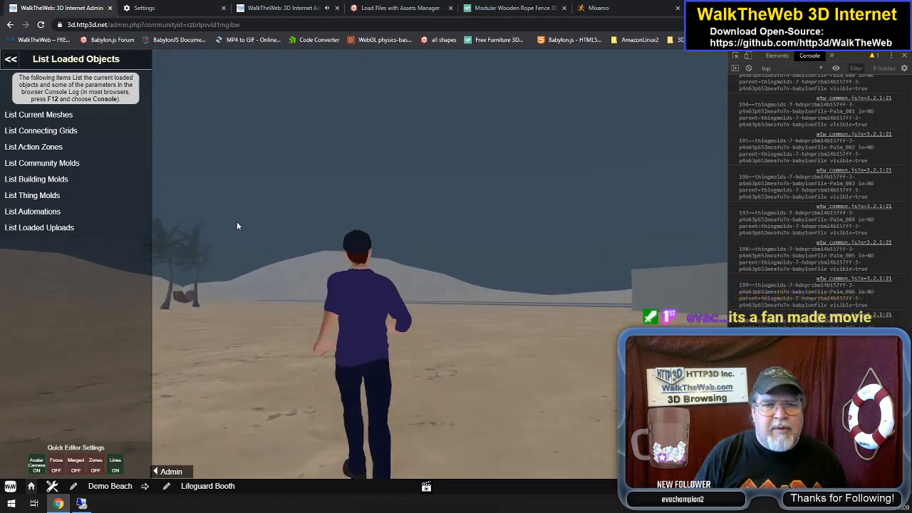
pyautogui.press('a')
pyautogui.press('d')
pyautogui.press('w')
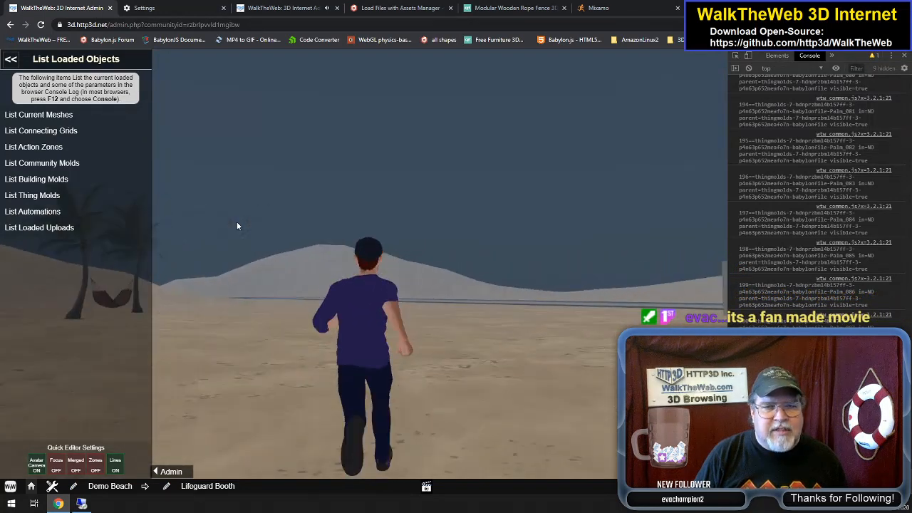
# Run past the hammock to the giant seashell stage and stop beside the guitarist in the sombrero
pyautogui.press('d')
pyautogui.press('w')
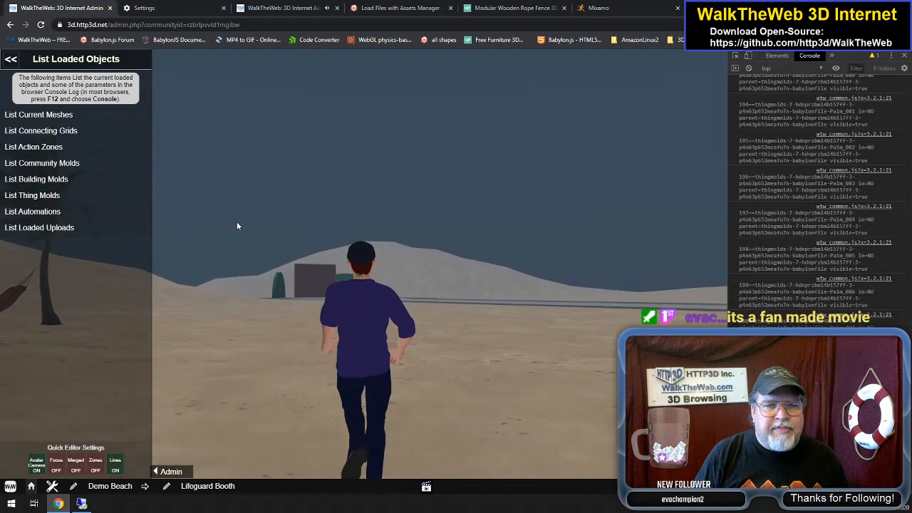
pyautogui.press('w')
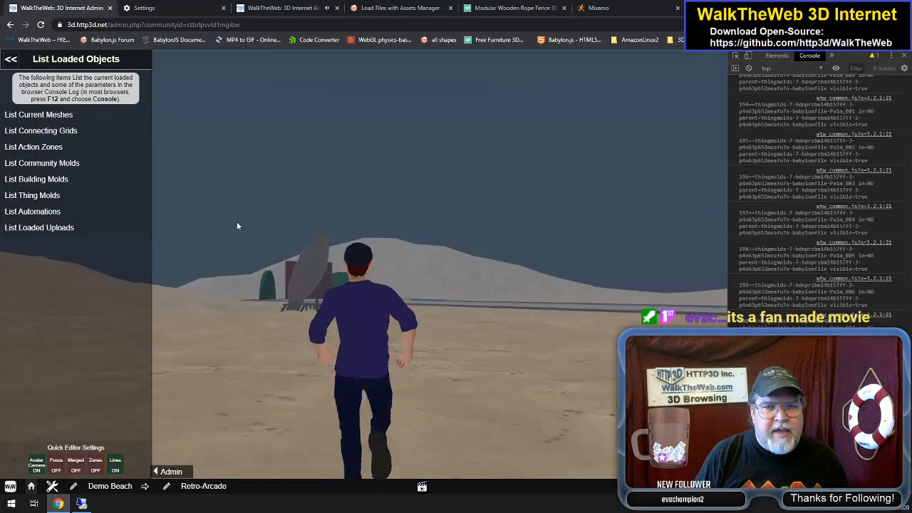
pyautogui.press('w')
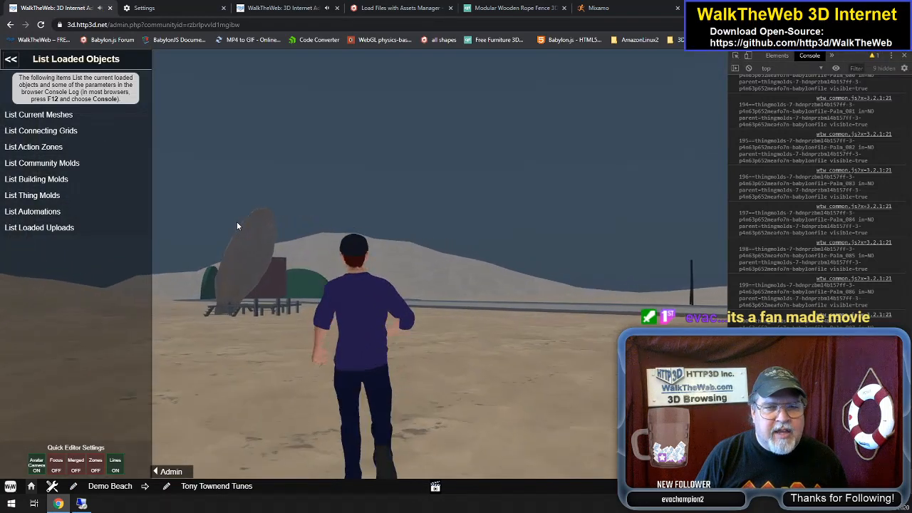
pyautogui.press('w')
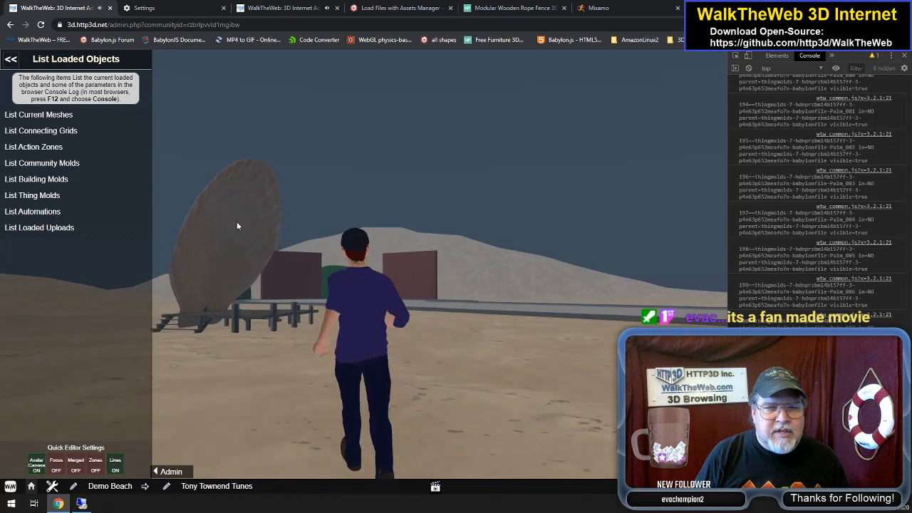
pyautogui.press('w')
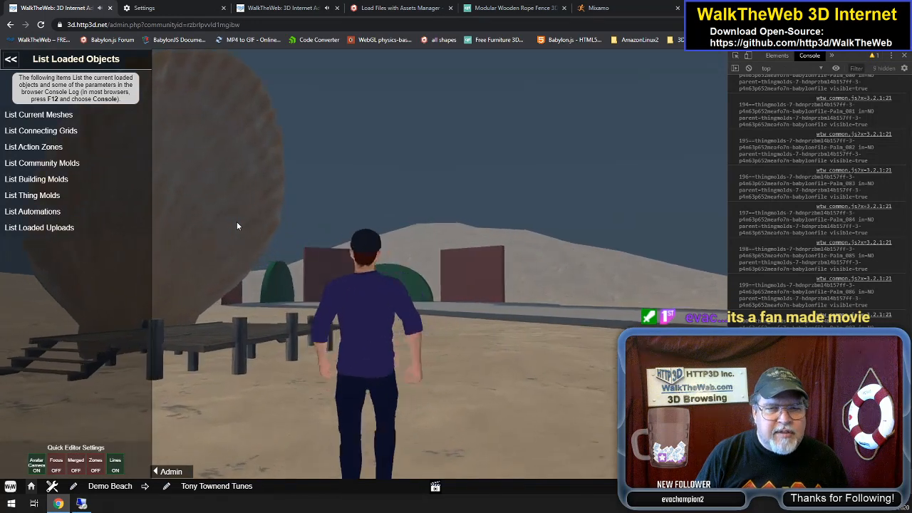
pyautogui.press('w')
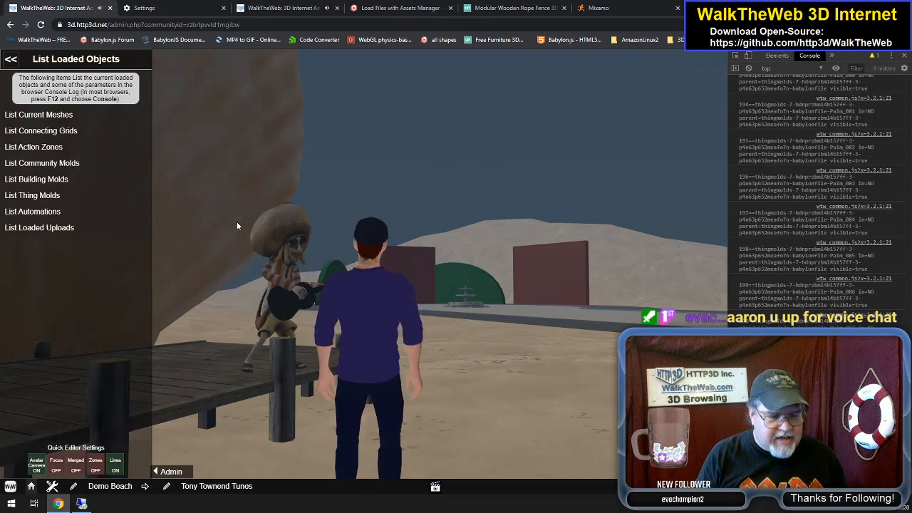
# View the billboard and Webby Store from the stage area, and face the guitarist on the seashell stage again
pyautogui.press('Right')
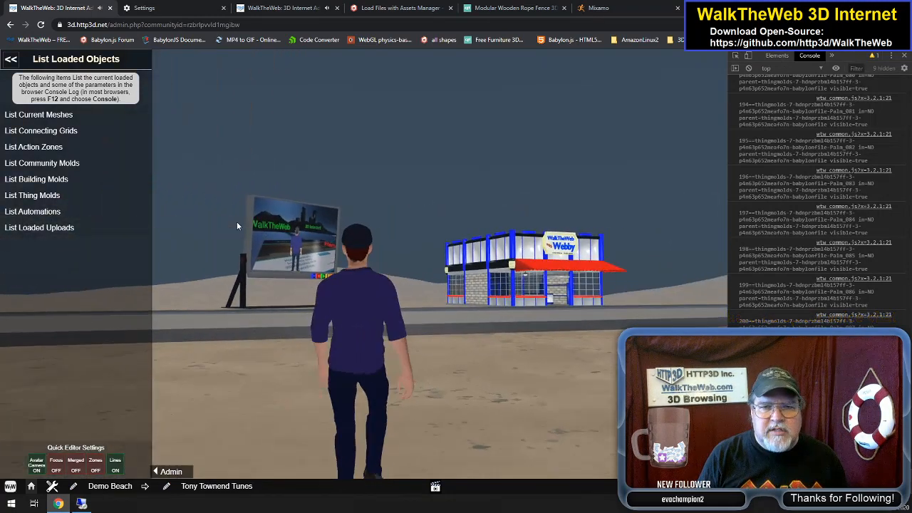
pyautogui.press('Left')
pyautogui.press('Left')
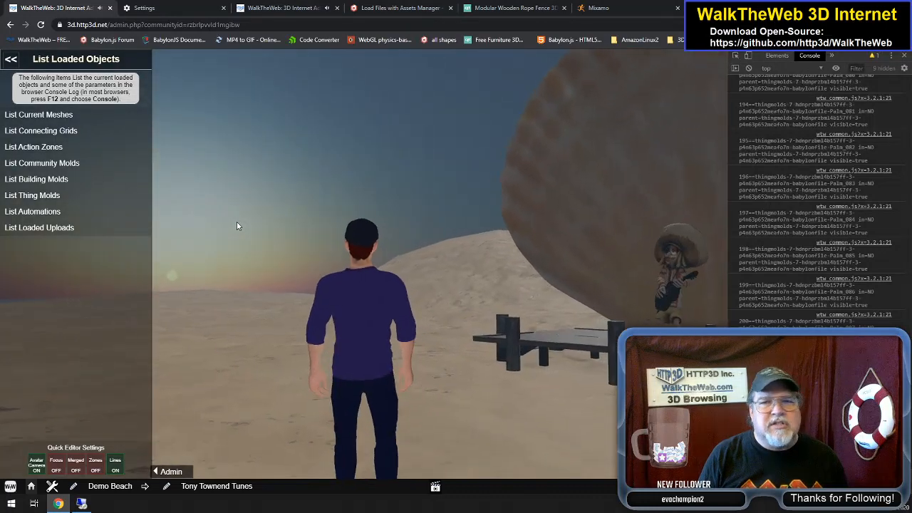
pyautogui.press('Right')
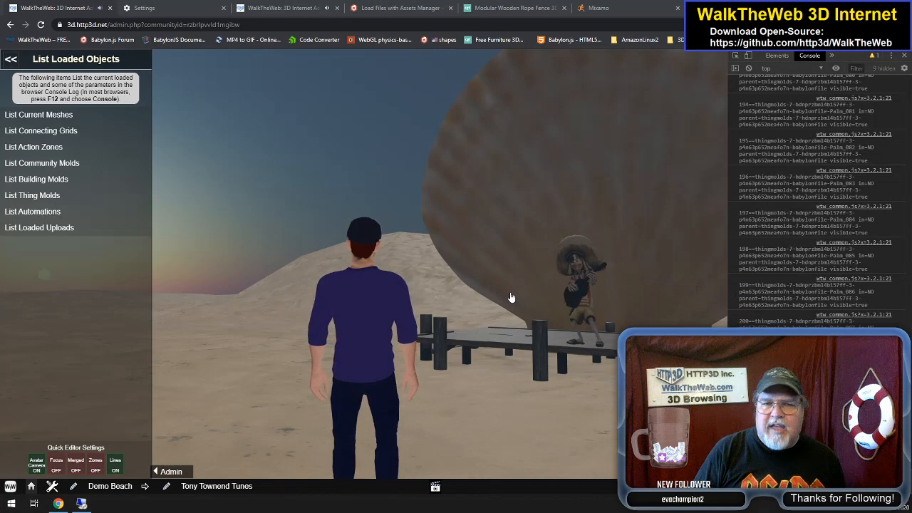
pyautogui.press('Right')
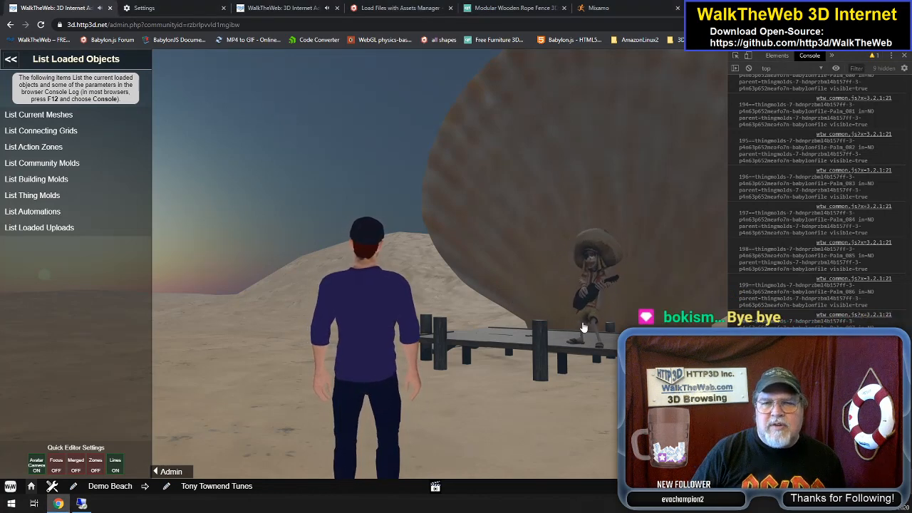
pyautogui.press('Right')
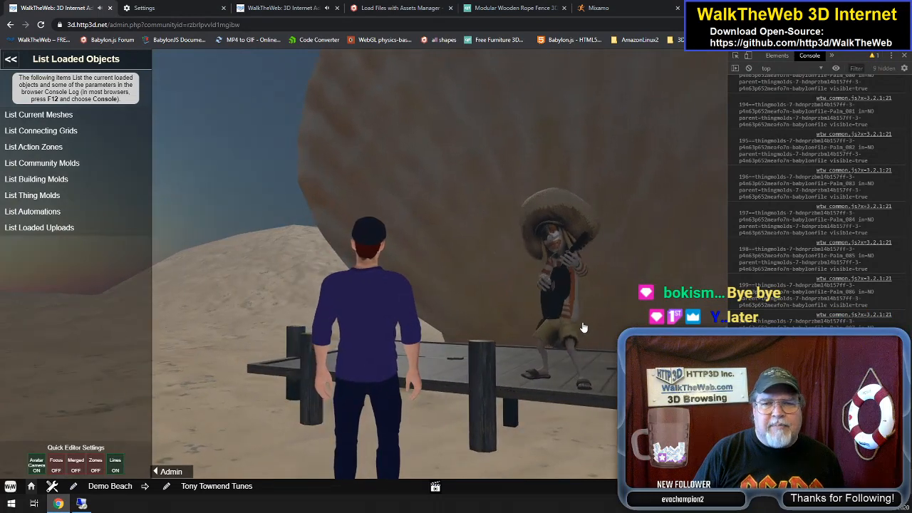
# Turn away from the seashell stage and run across the open sand toward the sea
pyautogui.press('Left')
pyautogui.press('Left')
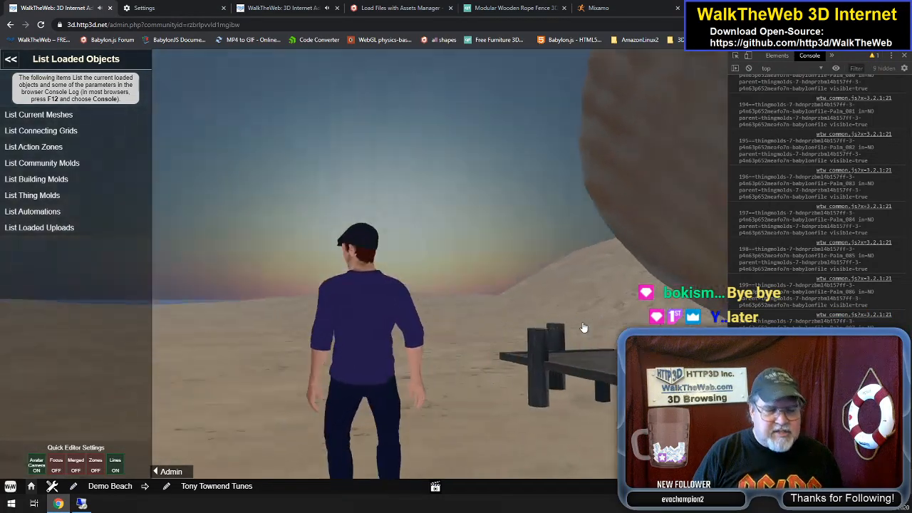
pyautogui.press('Right')
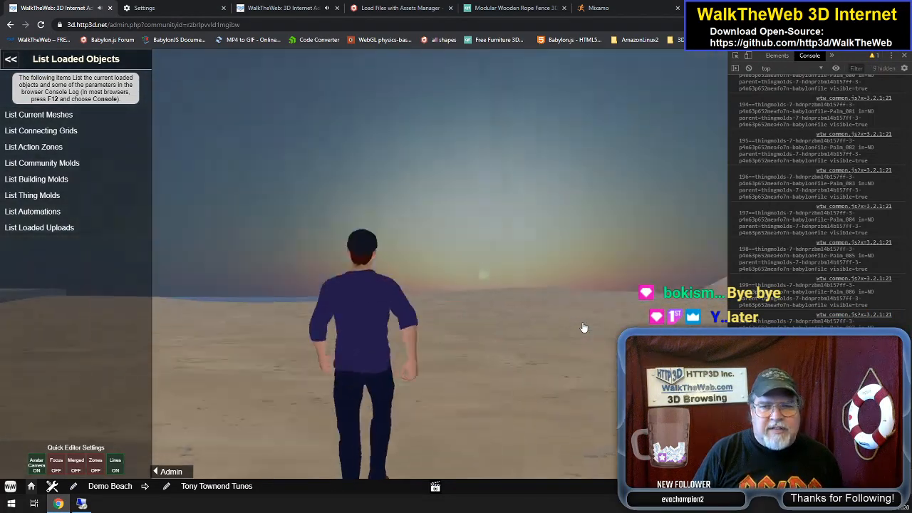
pyautogui.press('Left')
pyautogui.press('Up')
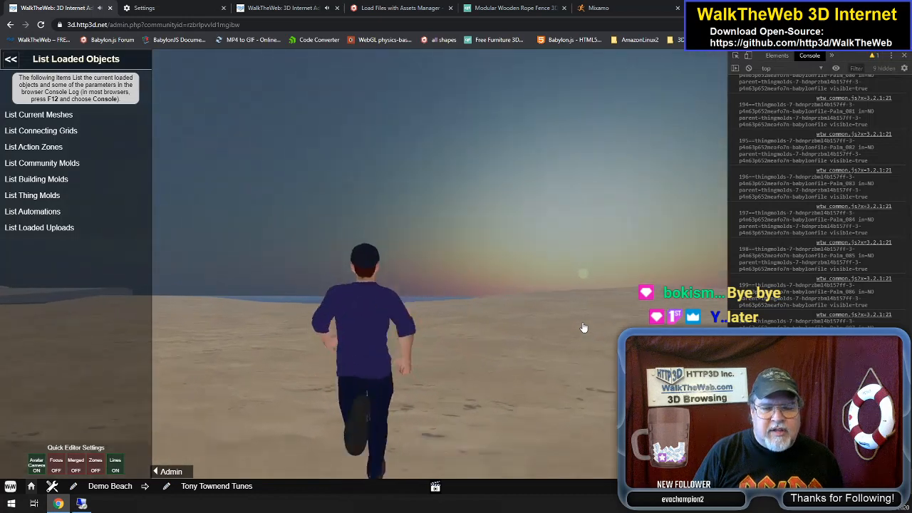
pyautogui.press('Up')
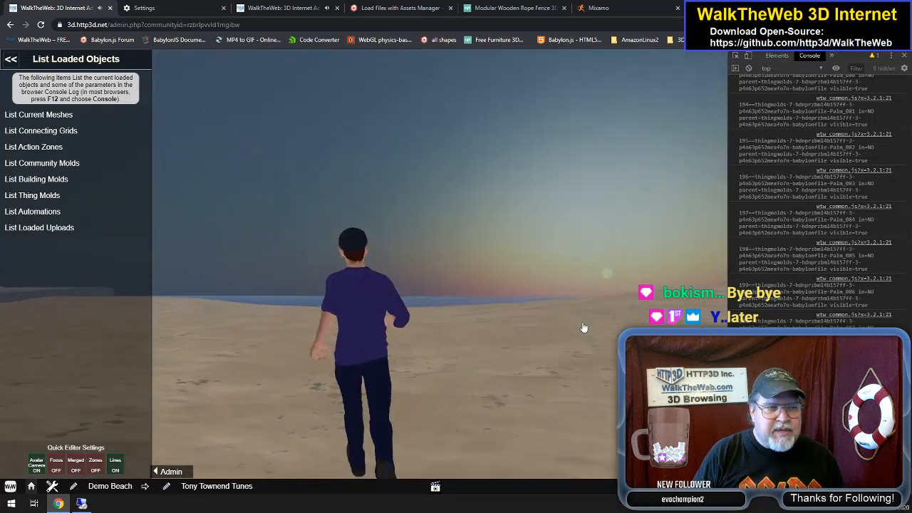
# Run the avatar across the sand toward the pier and stop beside the striped umbrella with the green beach chairs
pyautogui.press('Up')
pyautogui.press('Left')
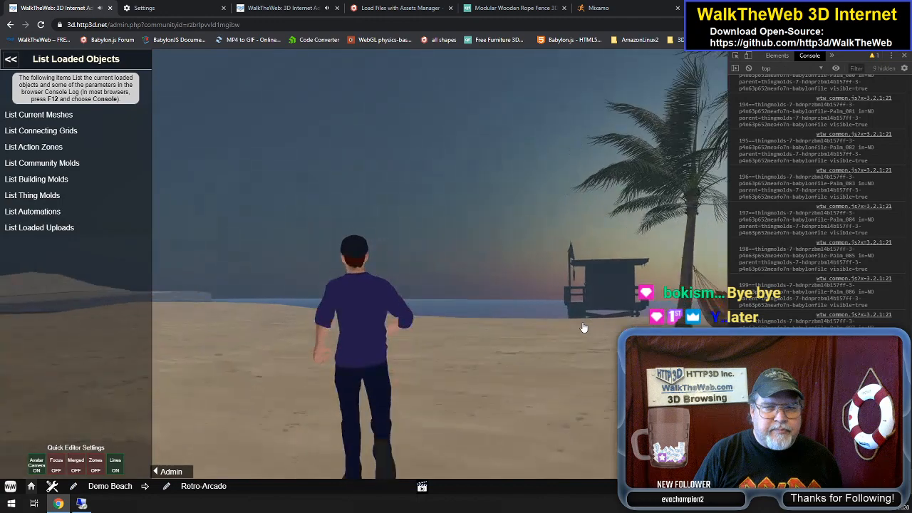
pyautogui.press('Up')
pyautogui.press('Left')
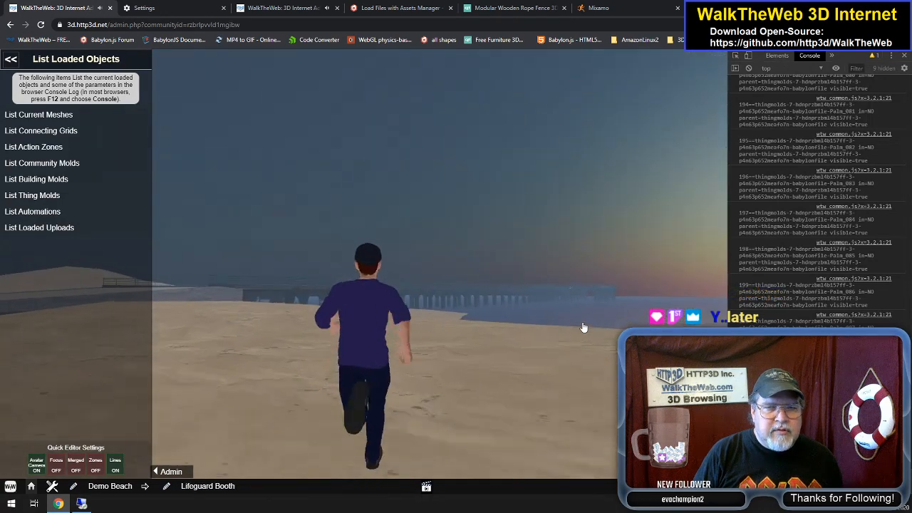
pyautogui.press('Up')
pyautogui.press('Left')
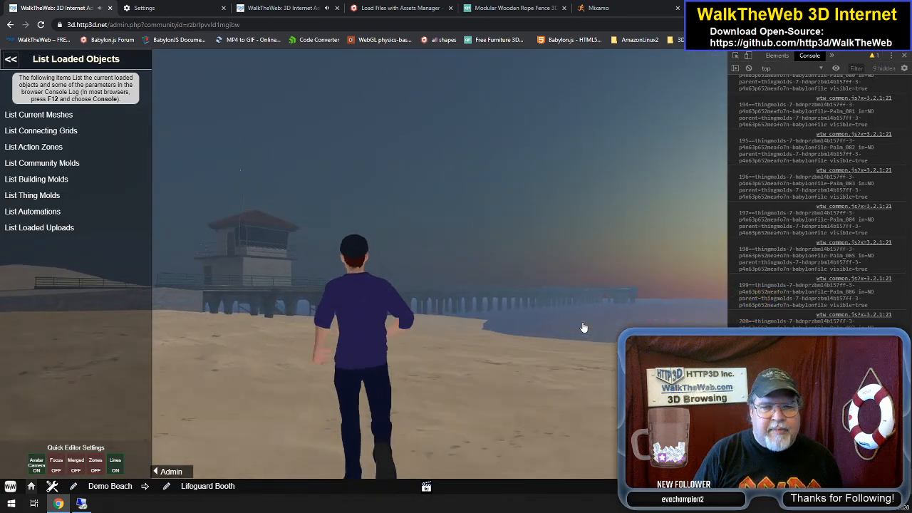
pyautogui.press('Up')
pyautogui.press('Left')
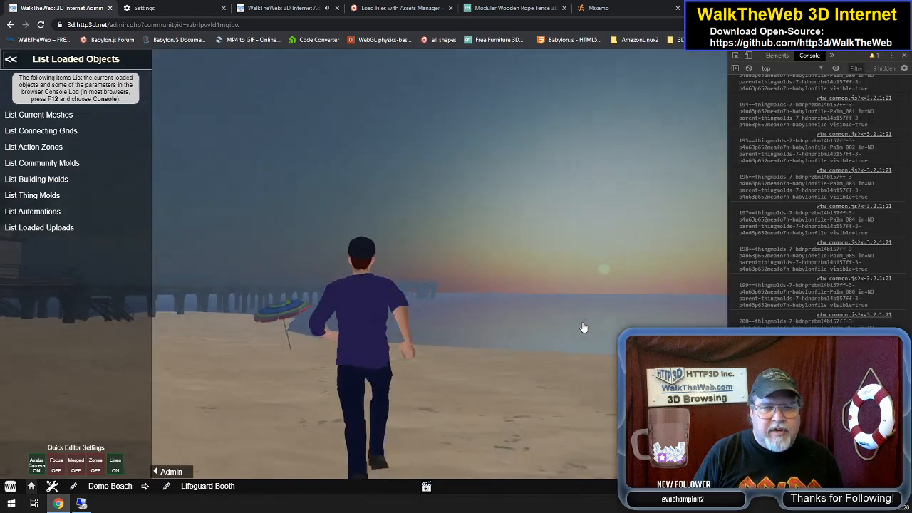
pyautogui.press('Up')
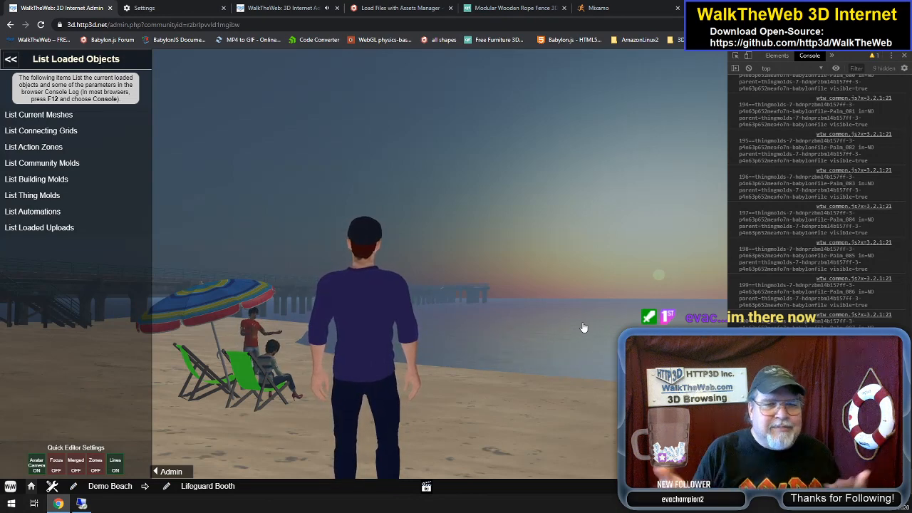
# Turn the avatar away from the umbrella and run inland past the pier to the cobblestone road by the grey wall
pyautogui.press('Left')
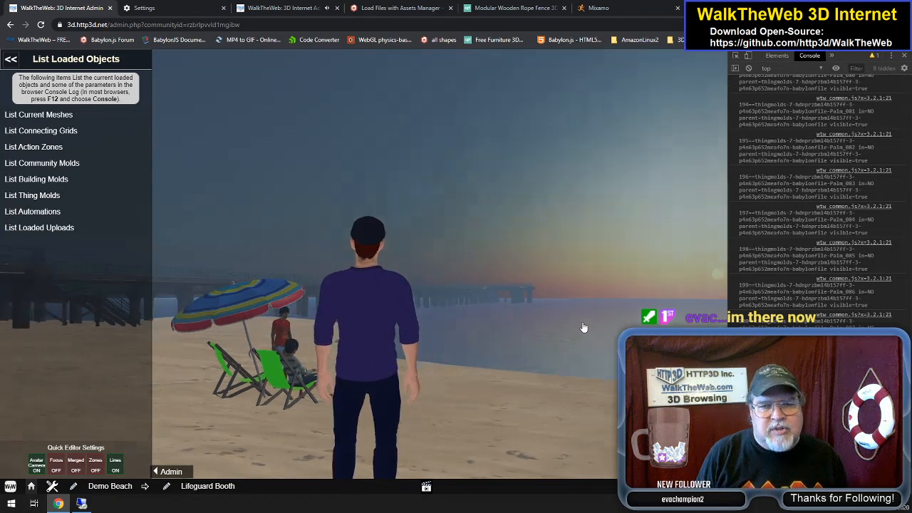
pyautogui.press('Up')
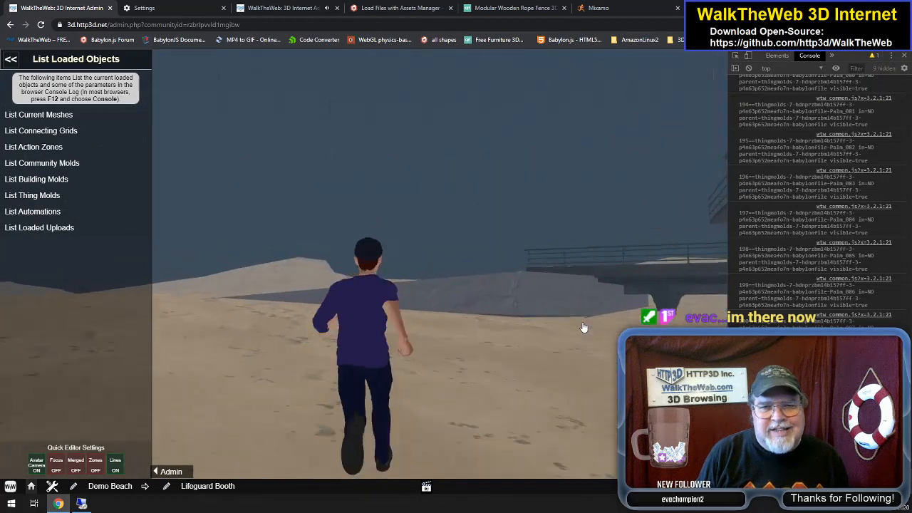
pyautogui.press('Left')
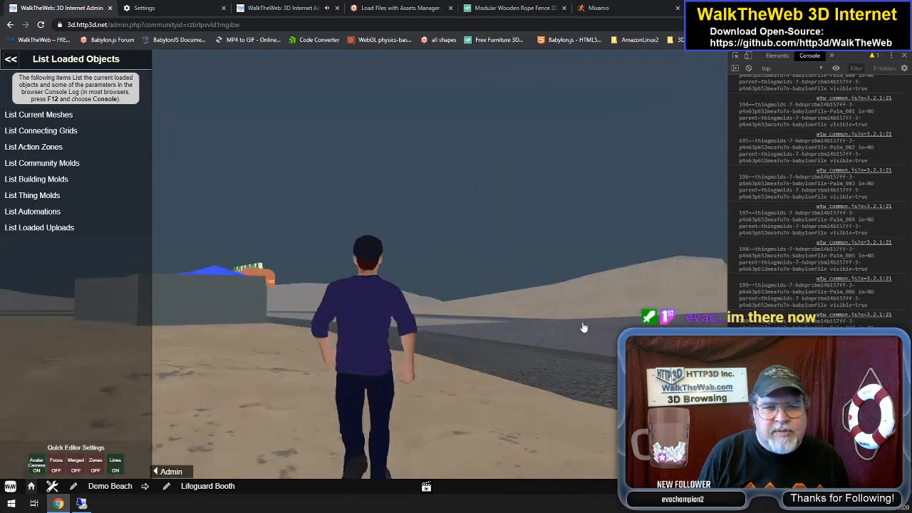
pyautogui.press('Up')
pyautogui.press('Up')
pyautogui.press('Left')
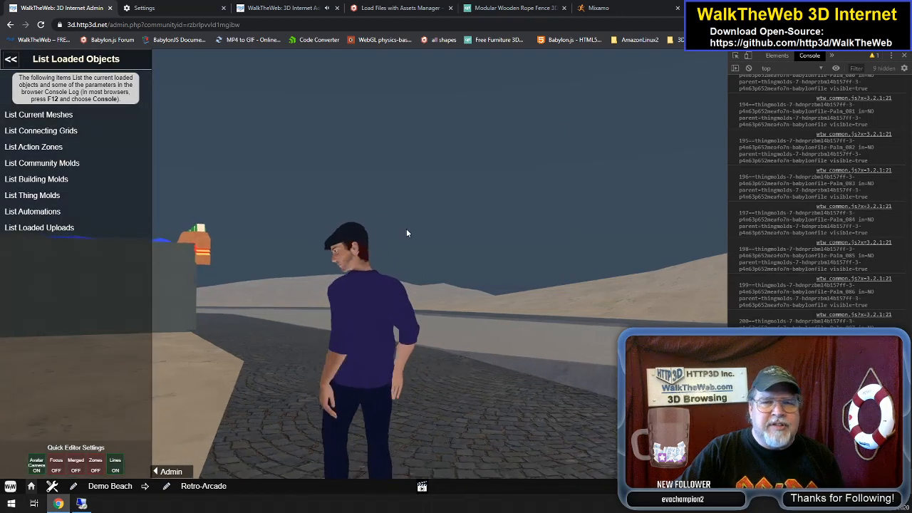
# Move the avatar along the cobblestone road, turn around toward the open sand, and view the dunes beyond the lifeguard booth
pyautogui.press('w')
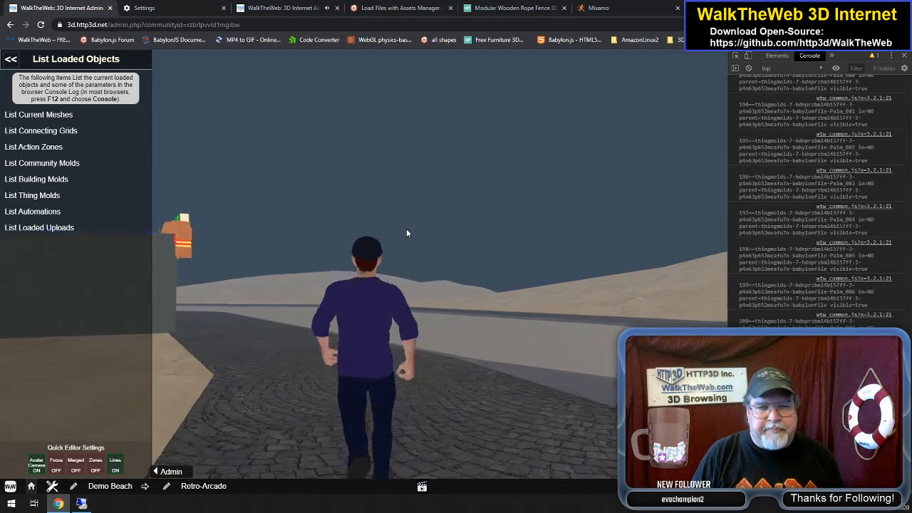
pyautogui.press('a')
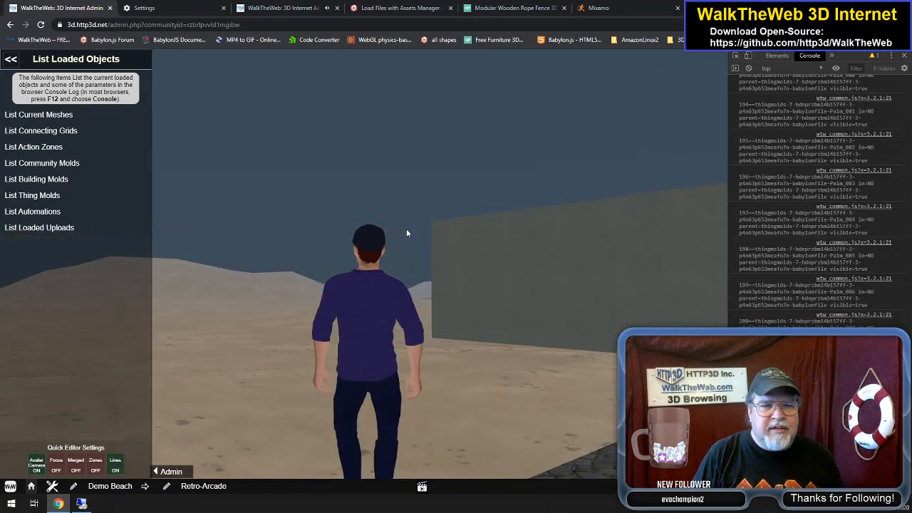
pyautogui.press('a')
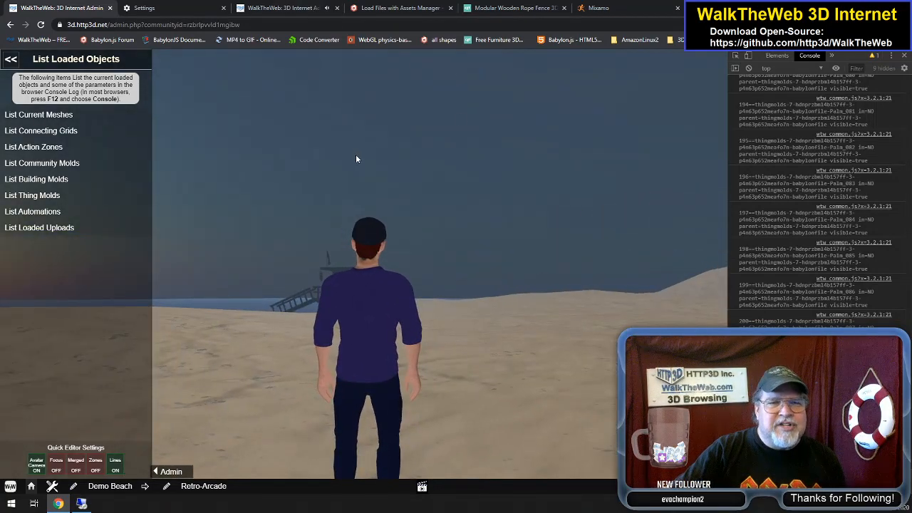
pyautogui.moveTo(451, 169); pyautogui.dragTo(497, 186)
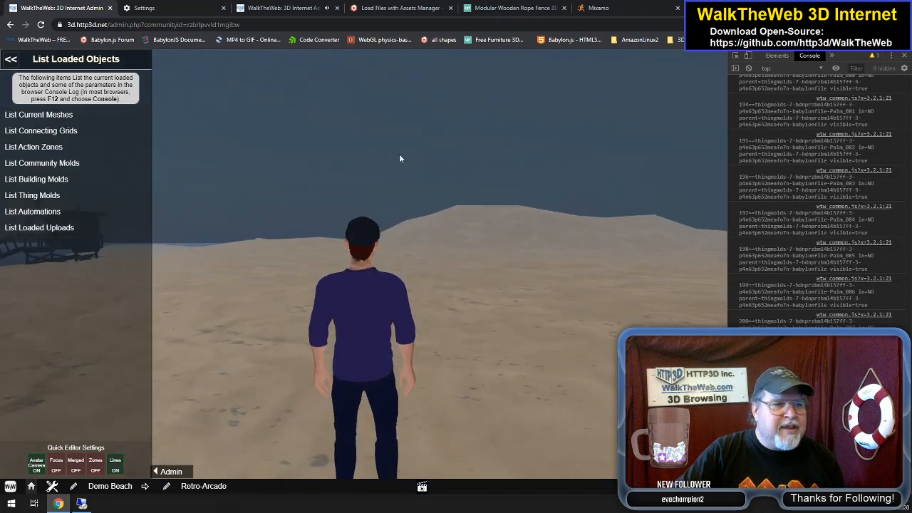